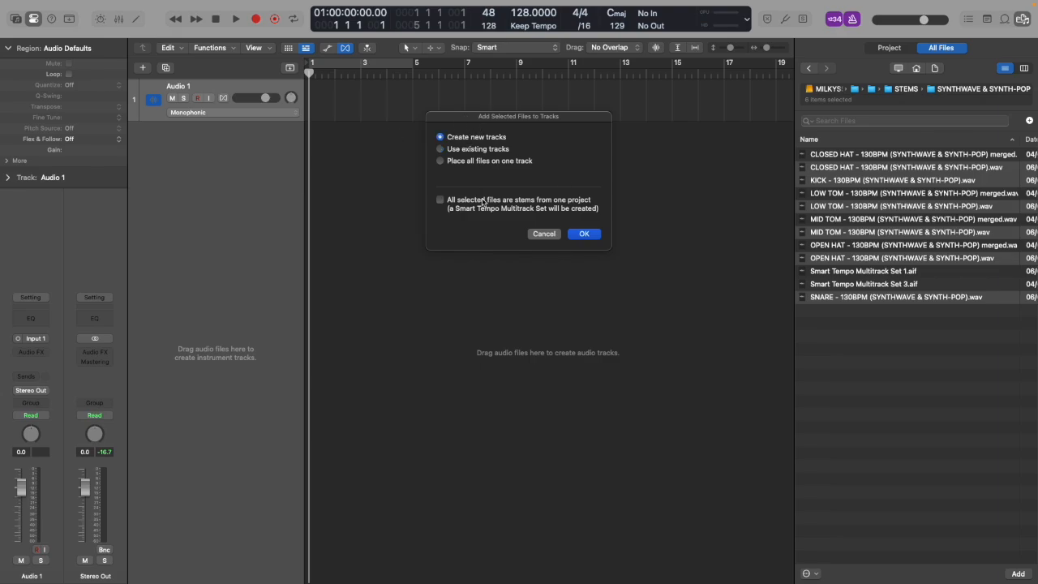
# Add the selected stem files as new tracks and turn on Flex for all six drum tracks.
pyautogui.click(584, 235)
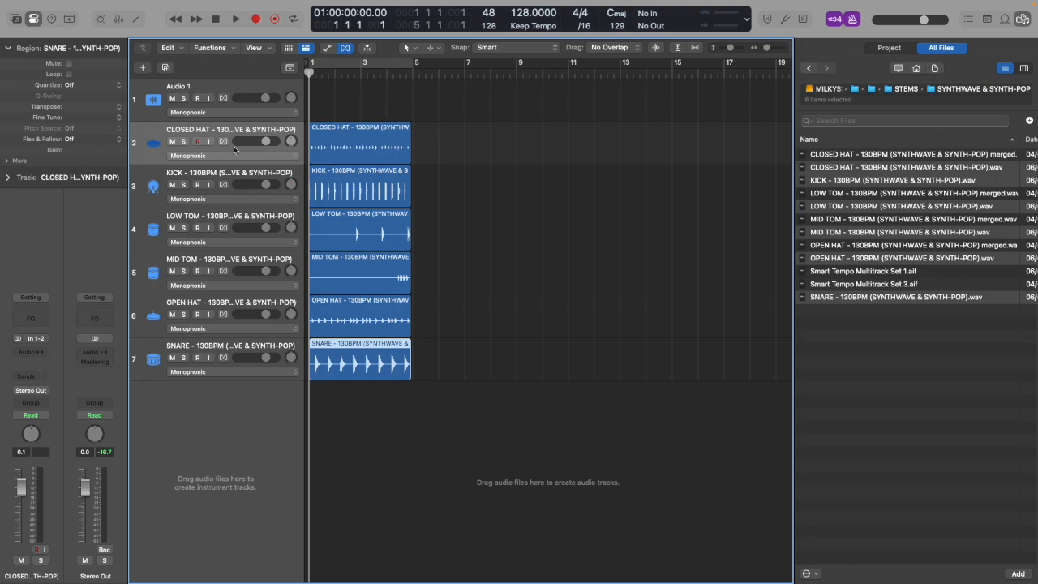
pyautogui.click(235, 199)
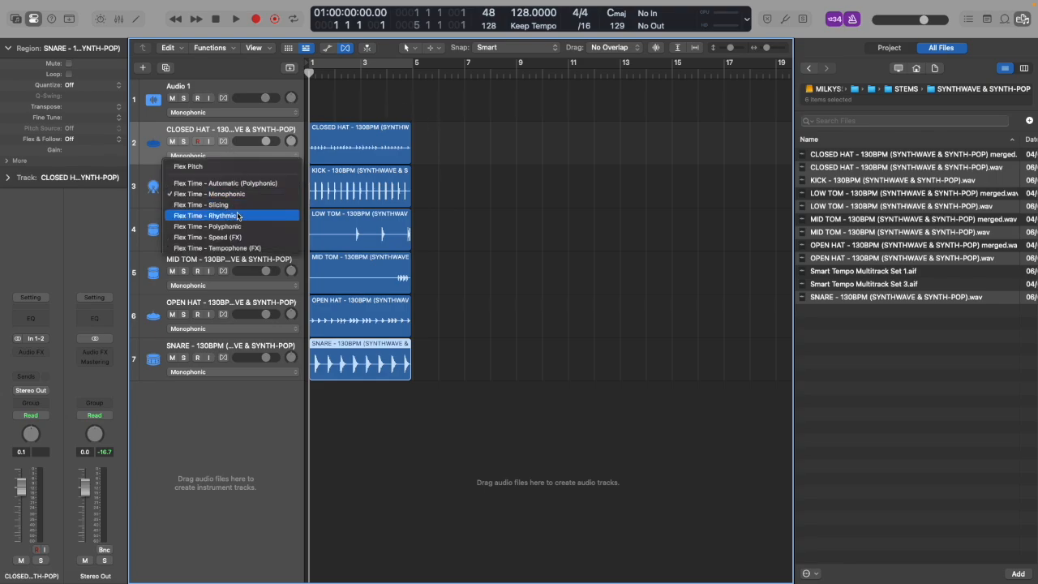
pyautogui.click(148, 176)
pyautogui.moveTo(150, 174); pyautogui.dragTo(158, 266)
pyautogui.moveTo(149, 306); pyautogui.dragTo(174, 353)
pyautogui.click(224, 358)
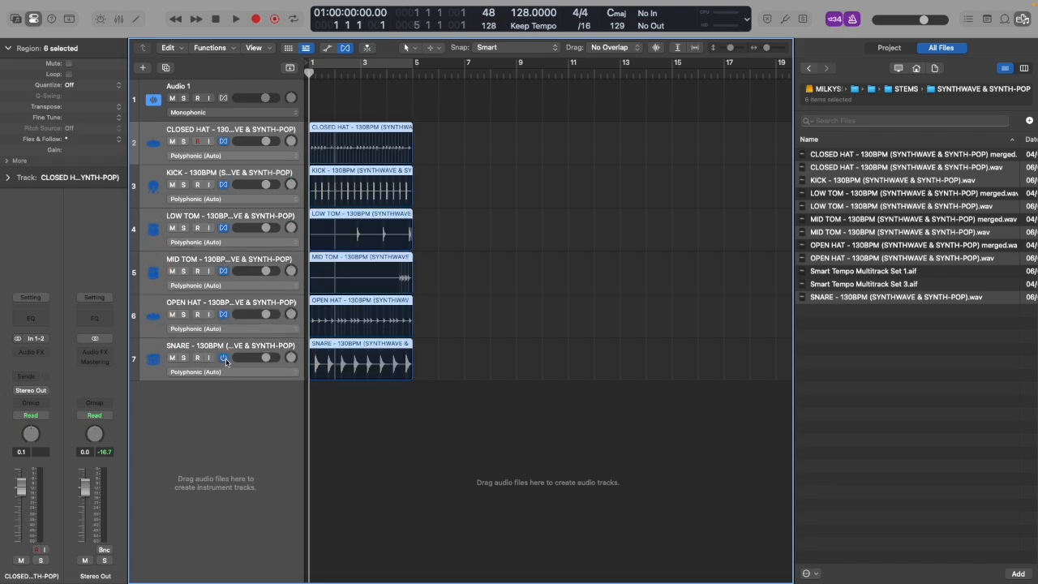
# Group the six selected drum tracks into a summing stack.
pyautogui.press('super+shift+d')
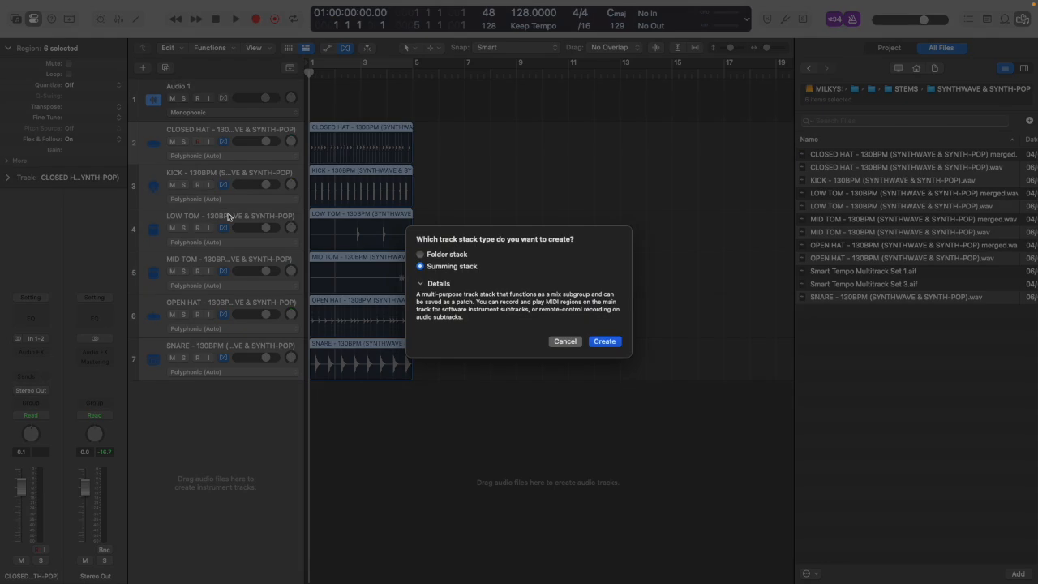
pyautogui.press('Return')
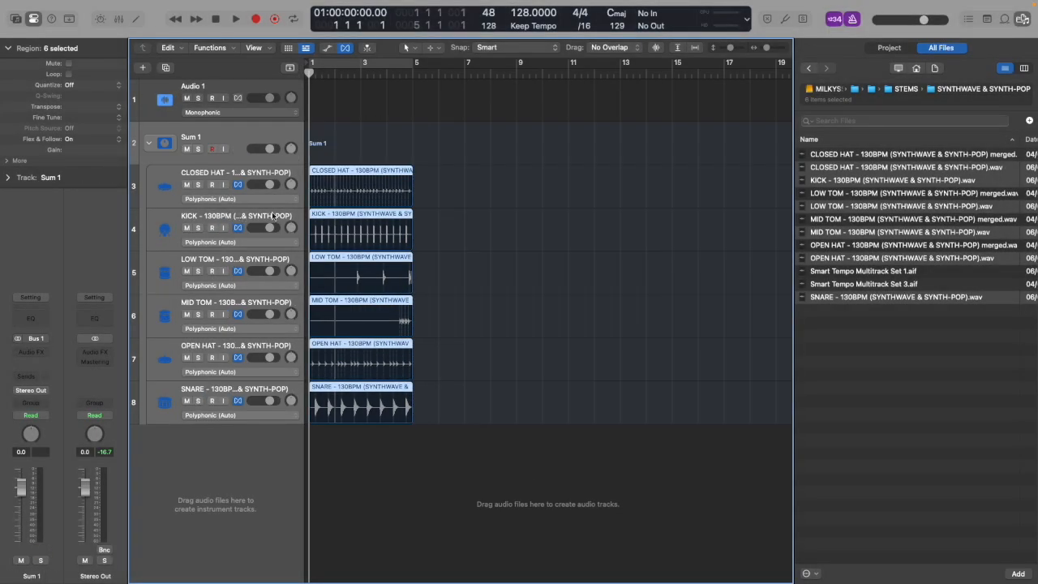
# Select the six drum regions and turn on cycle playback for bars 1 to 5.
pyautogui.moveTo(403, 156); pyautogui.dragTo(410, 440)
pyautogui.moveTo(414, 386)
pyautogui.mouseDown()
pyautogui.moveTo(456, 389)
pyautogui.moveTo(413, 391)
pyautogui.mouseUp()
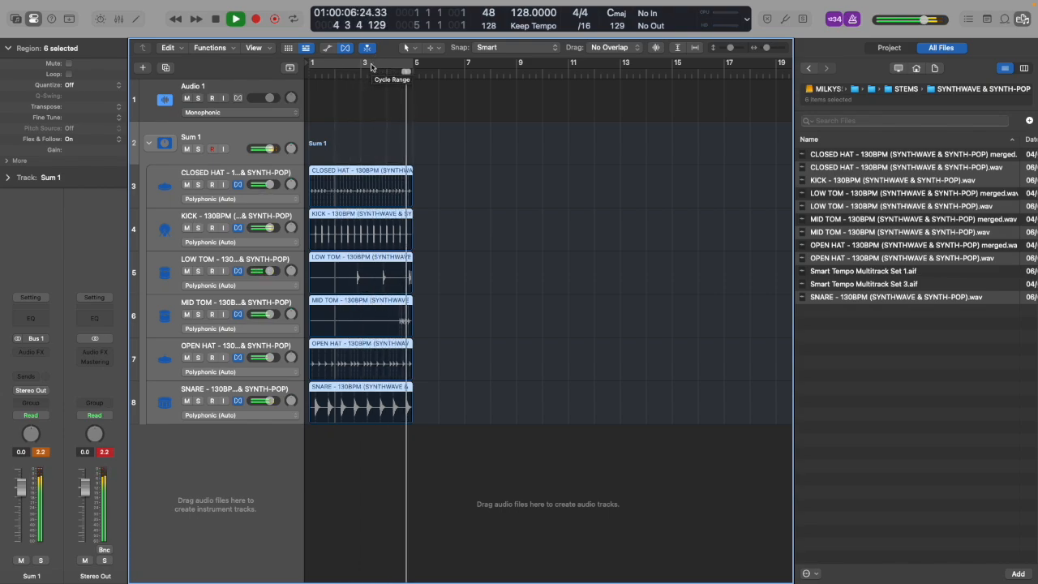
pyautogui.click(370, 63)
pyautogui.press('space')
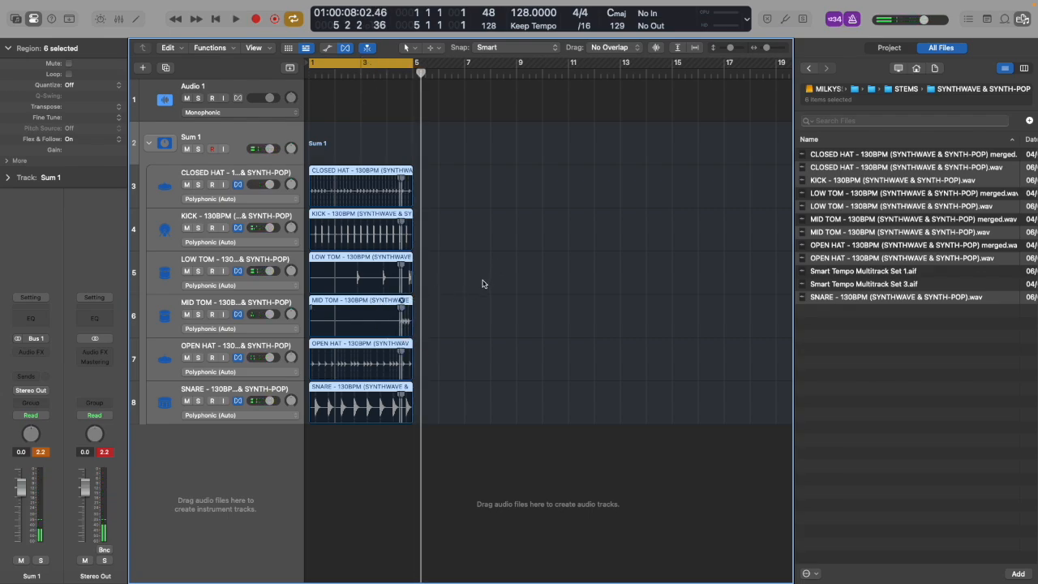
# Transpose the Mid Tom region by -12 and insert the Step FX effect on its channel.
pyautogui.click(459, 305)
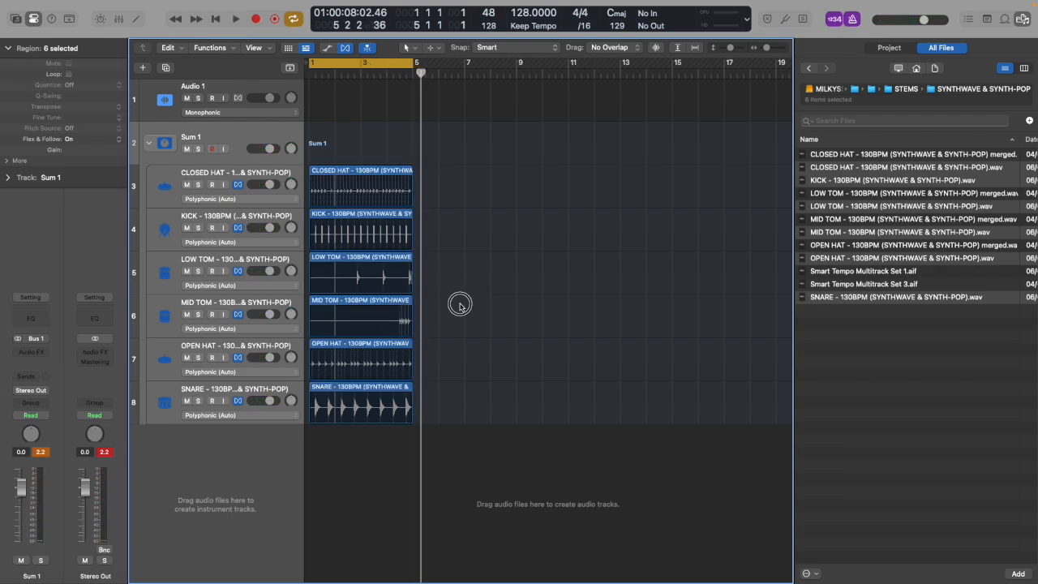
pyautogui.click(253, 304)
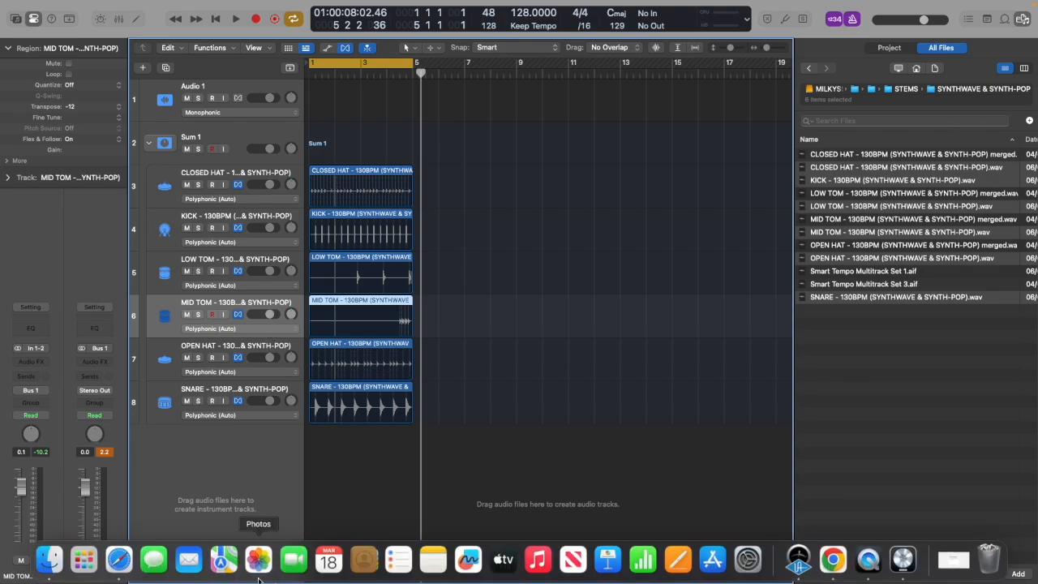
pyautogui.press('x')
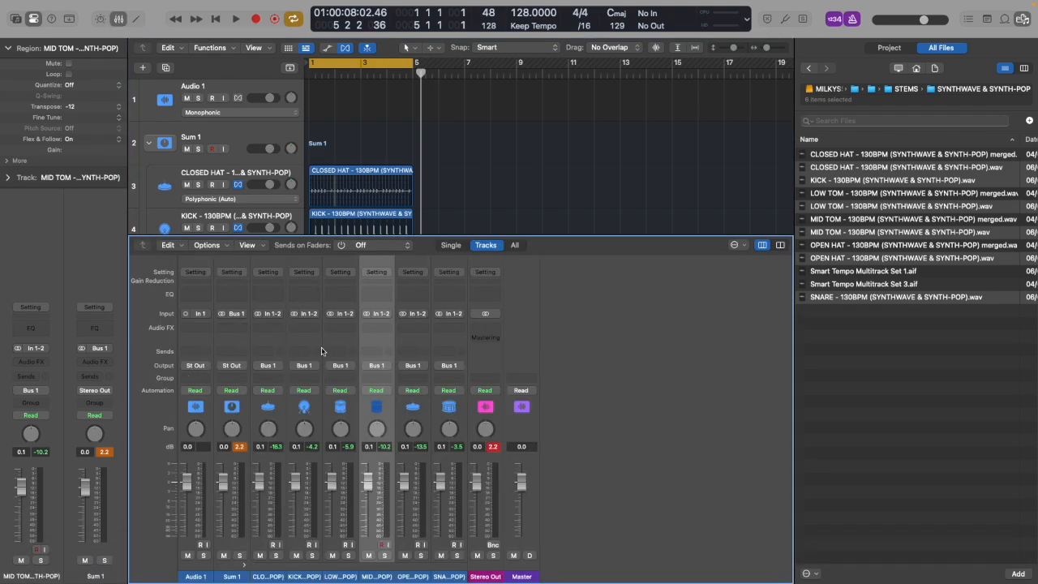
pyautogui.click(371, 329)
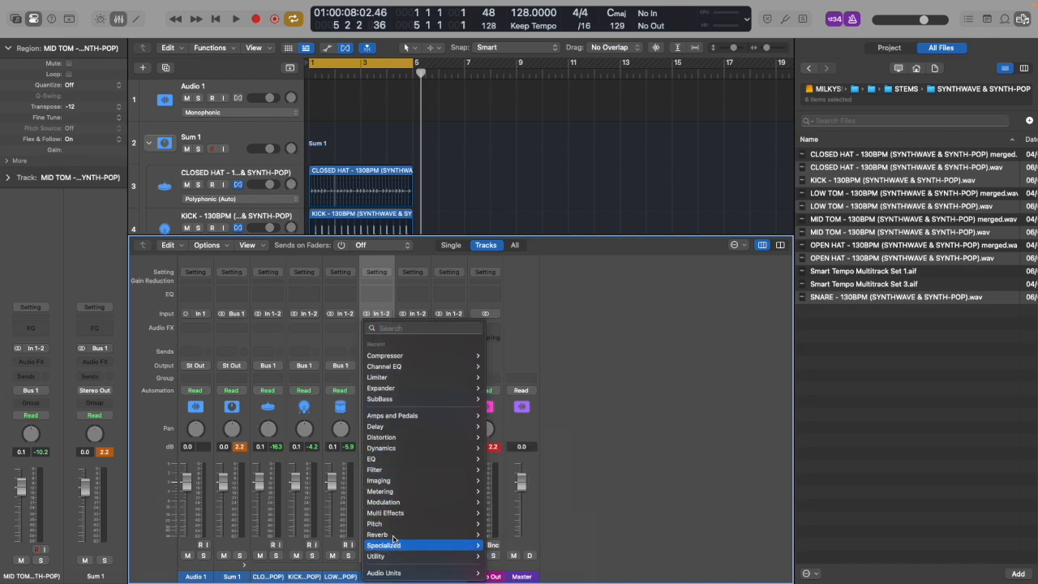
pyautogui.moveTo(391, 514)
pyautogui.moveTo(515, 509)
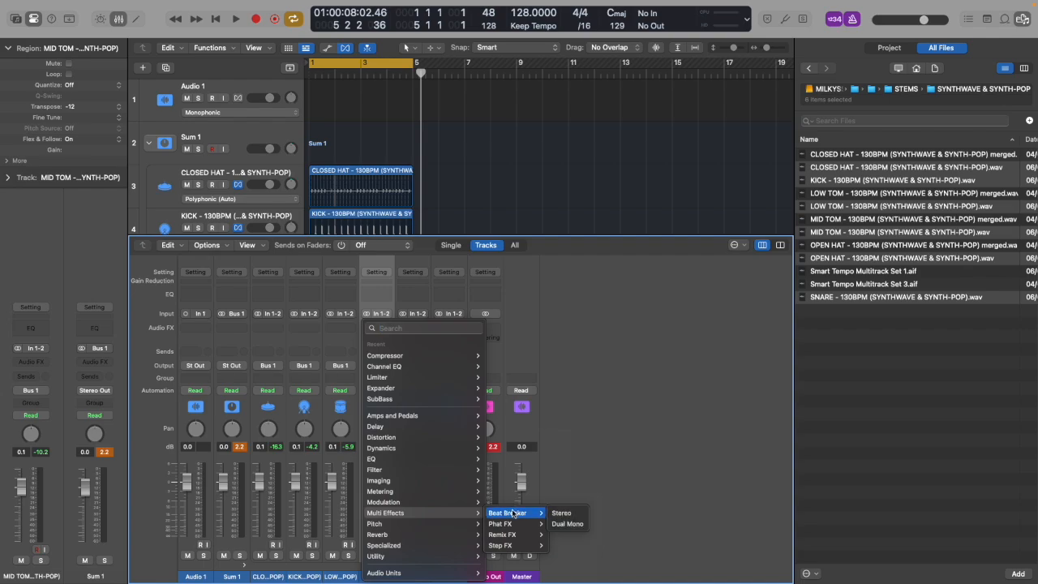
pyautogui.click(501, 548)
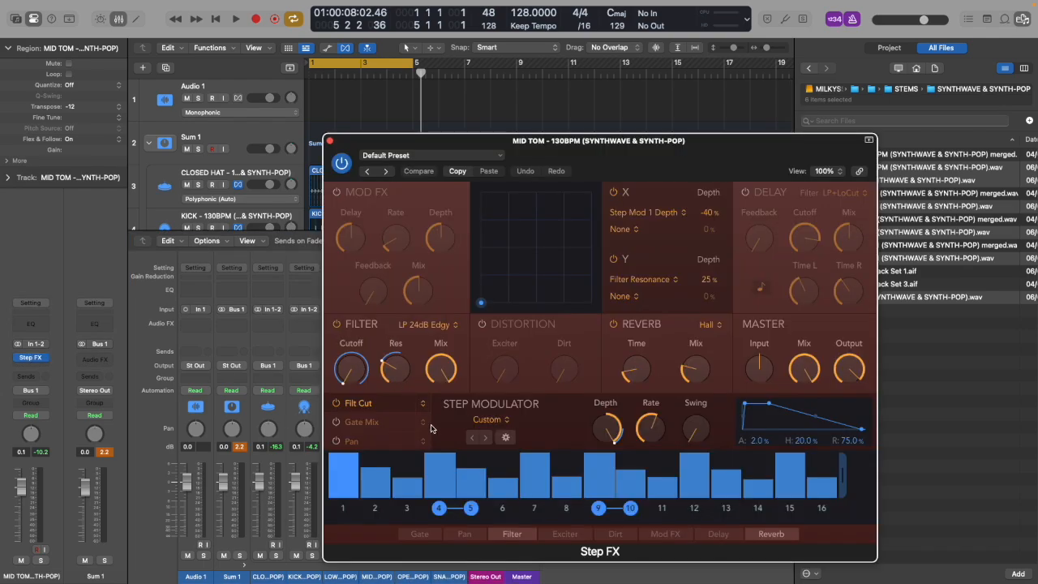
# Turn on the Gate Mix and Pan modulators in Step FX with the Syncopated 04 pattern, audition the loop and close the plug-in.
pyautogui.click(361, 430)
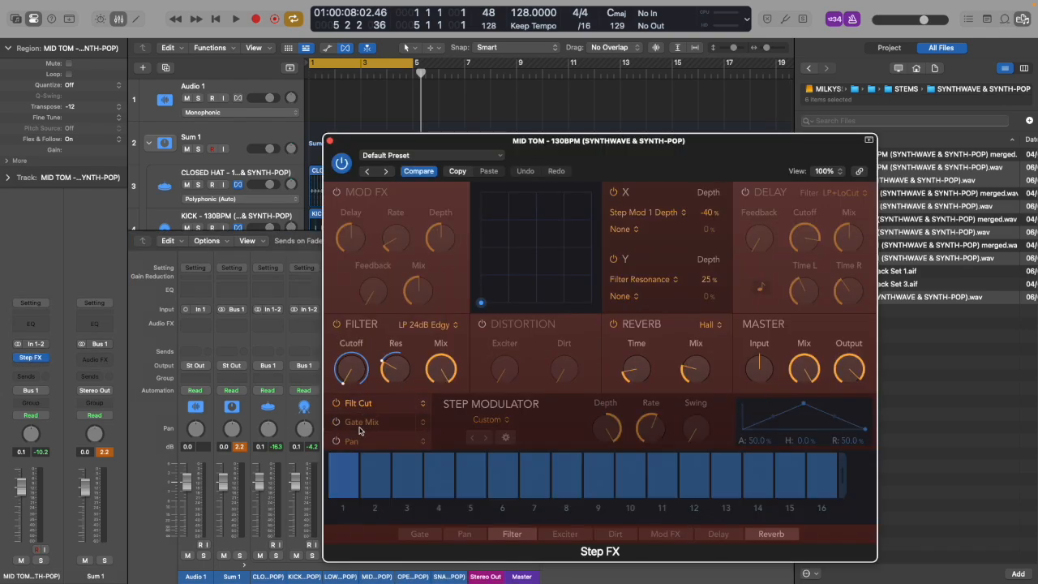
pyautogui.click(337, 423)
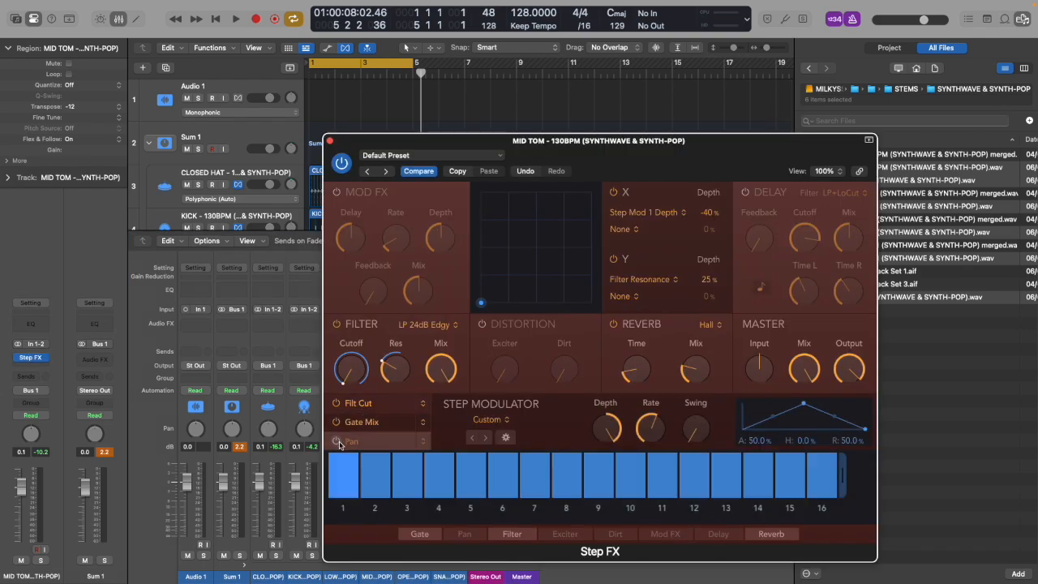
pyautogui.click(472, 437)
pyautogui.click(473, 437)
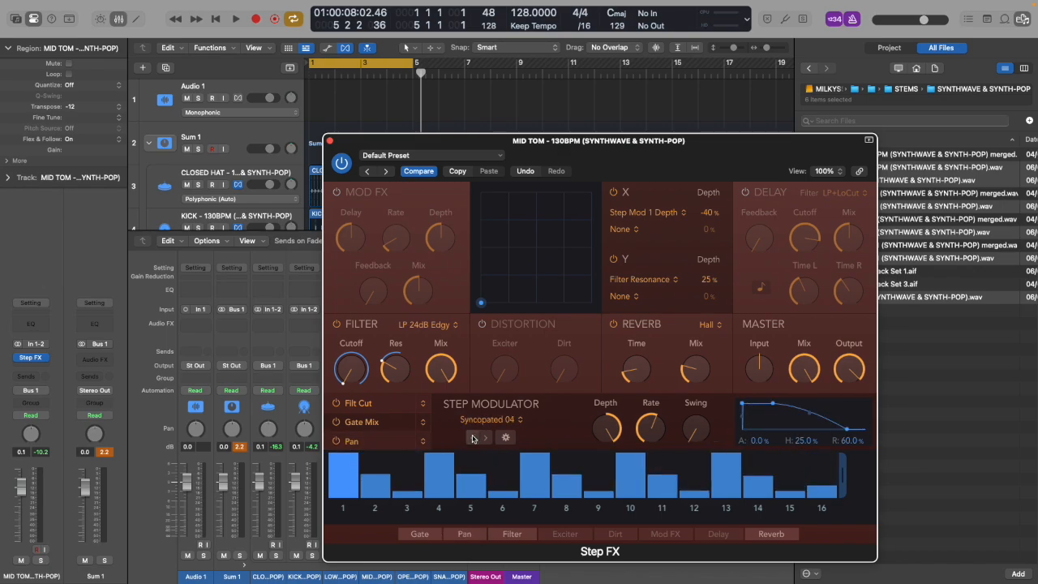
pyautogui.click(380, 445)
pyautogui.click(473, 437)
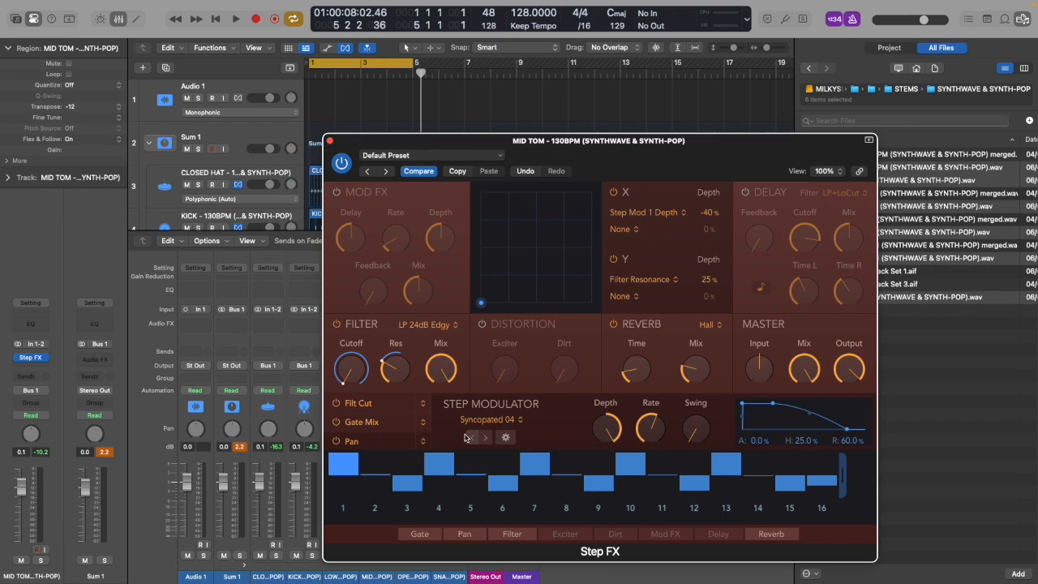
pyautogui.press('space')
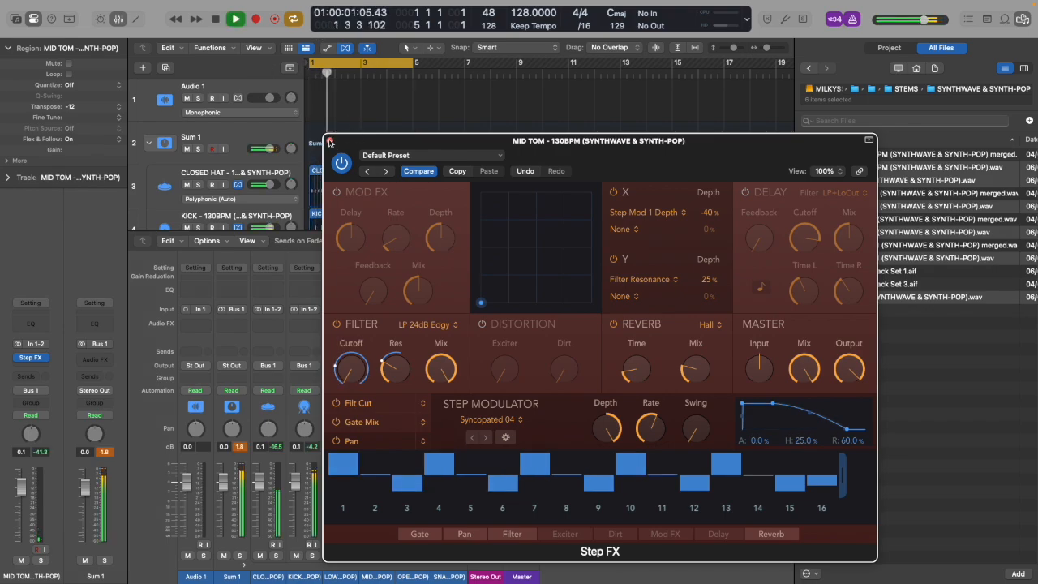
pyautogui.click(329, 141)
# Trim the Mid Tom region to its last bar of hits and place it at bar 1.
pyautogui.scroll(-5, 374, 169)
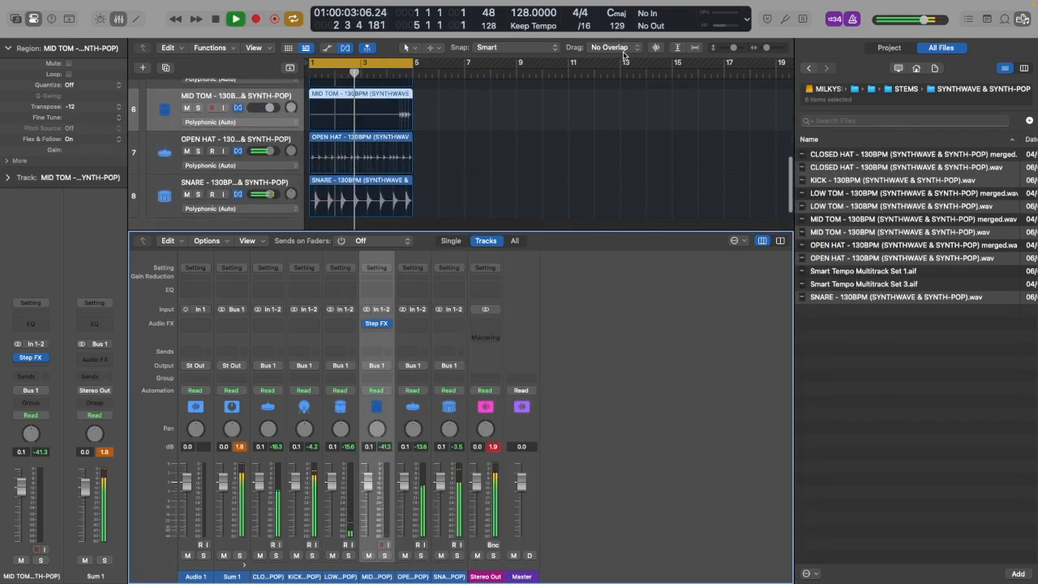
pyautogui.press('x')
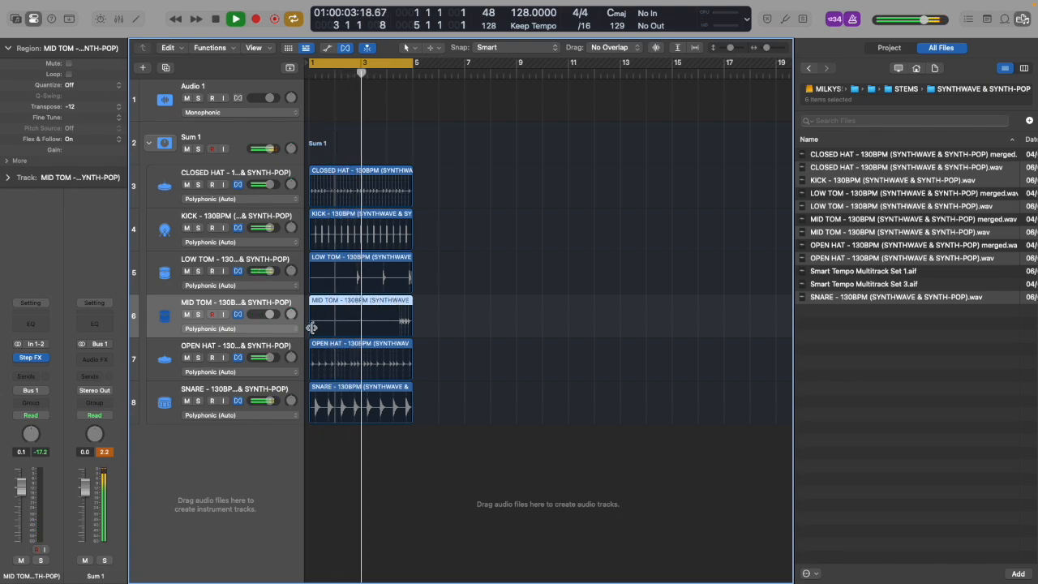
pyautogui.moveTo(318, 327); pyautogui.dragTo(325, 302)
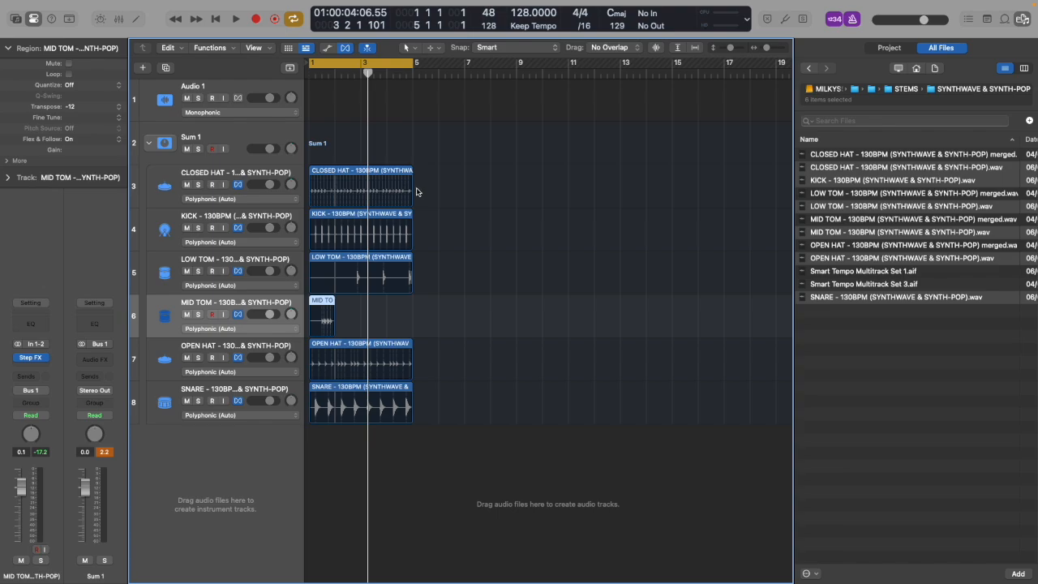
# Move the Snare, Closed Hat and Kick regions to start at bar 5, and play from the beginning.
pyautogui.moveTo(337, 391); pyautogui.dragTo(443, 394)
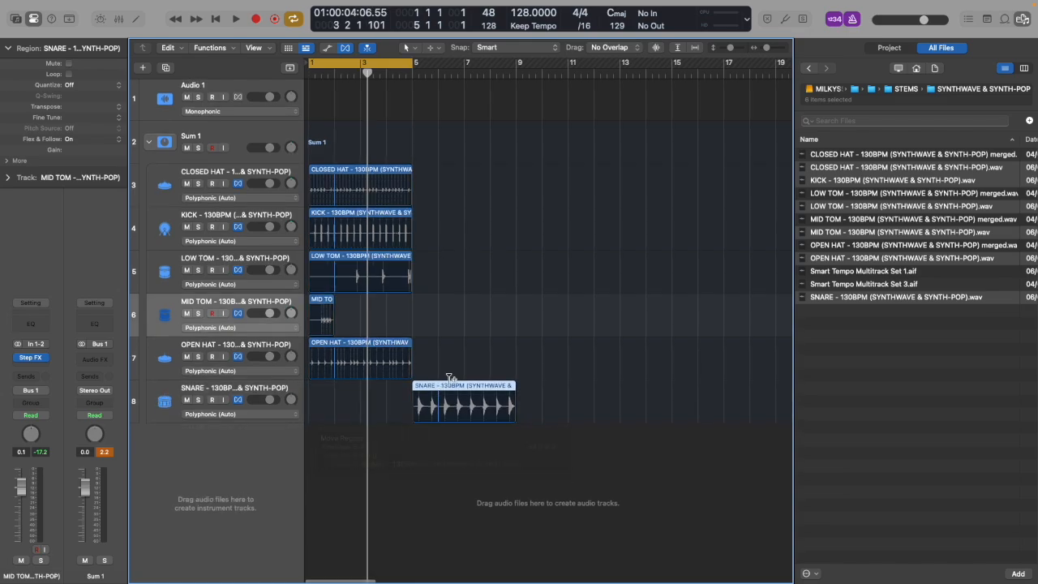
pyautogui.moveTo(330, 175); pyautogui.dragTo(435, 179)
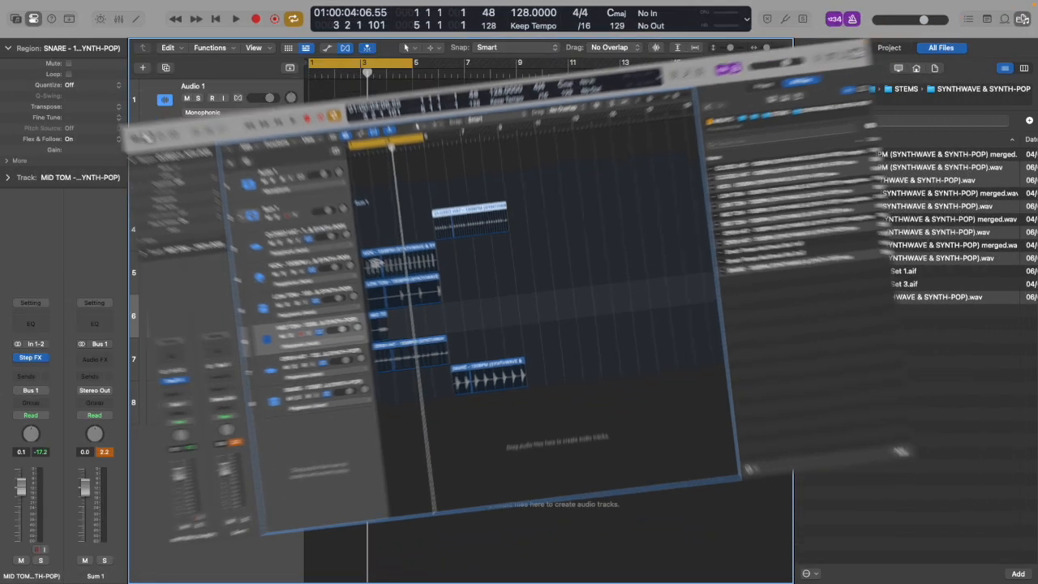
pyautogui.moveTo(348, 175); pyautogui.dragTo(435, 178)
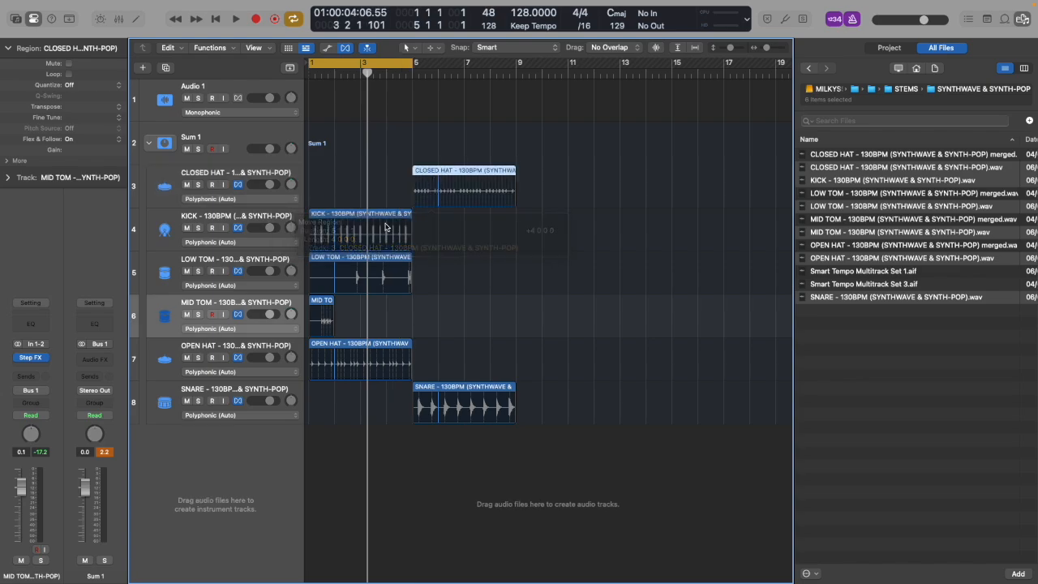
pyautogui.moveTo(332, 216); pyautogui.dragTo(436, 218)
pyautogui.press('Return')
pyautogui.press('space')
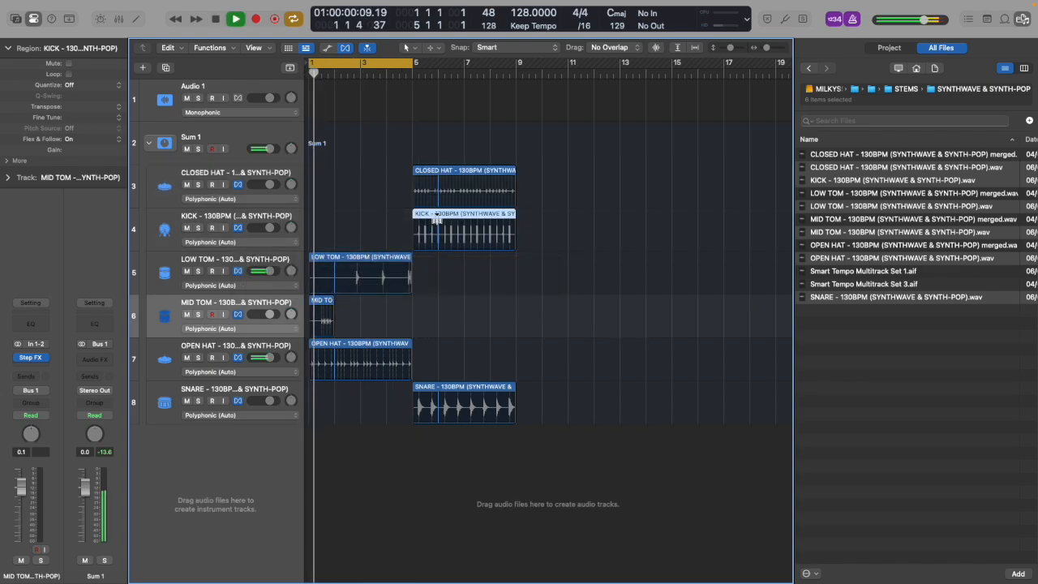
# Repeat the one-bar Mid Tom region three times so it fills the space up to bar 5.
pyautogui.click(324, 305)
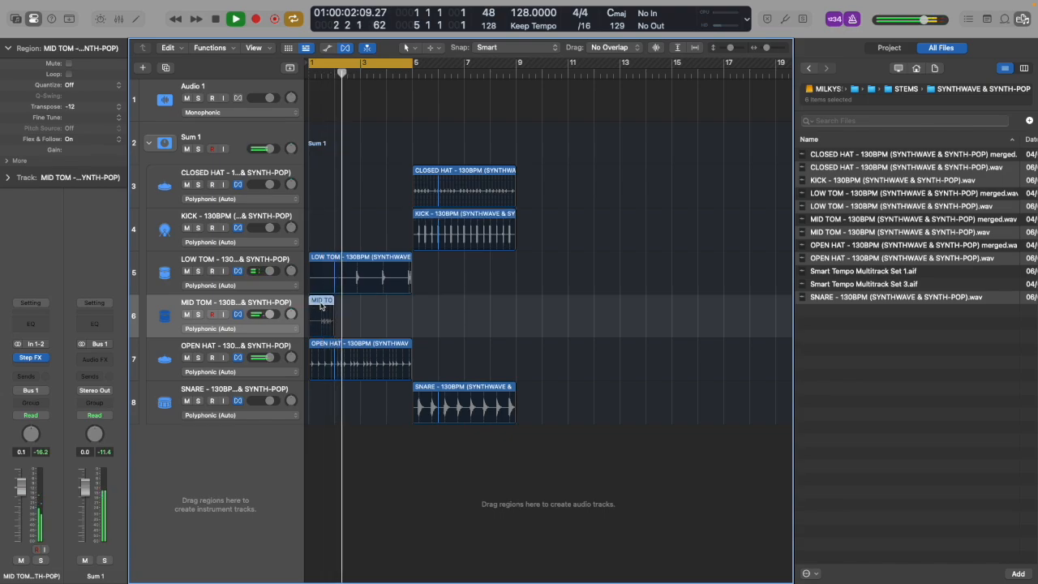
pyautogui.press('super+r')
pyautogui.press('super+r')
pyautogui.press('super+r')
pyautogui.click(351, 300)
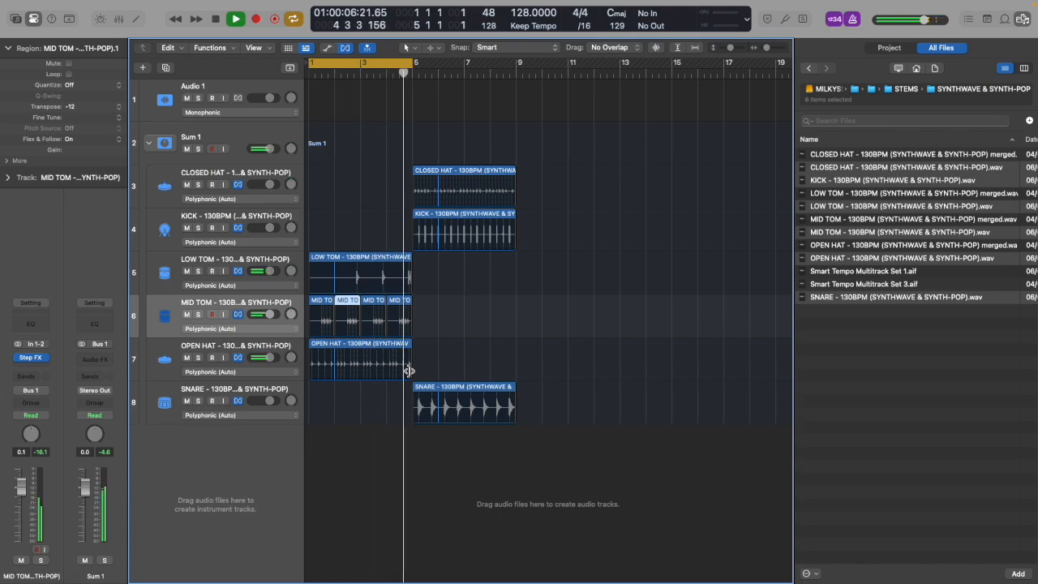
pyautogui.moveTo(382, 239); pyautogui.dragTo(371, 375)
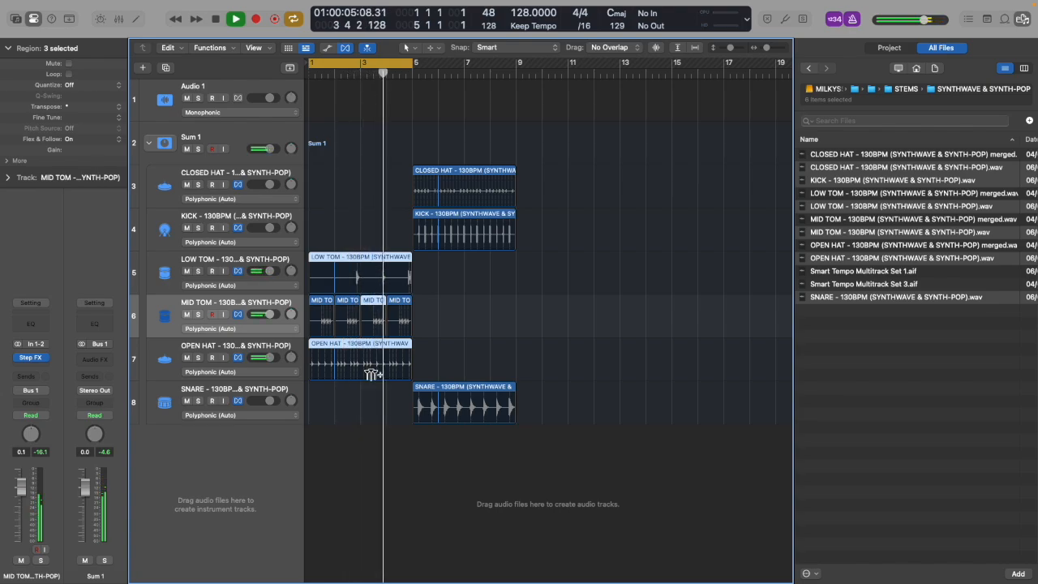
pyautogui.press('super+r')
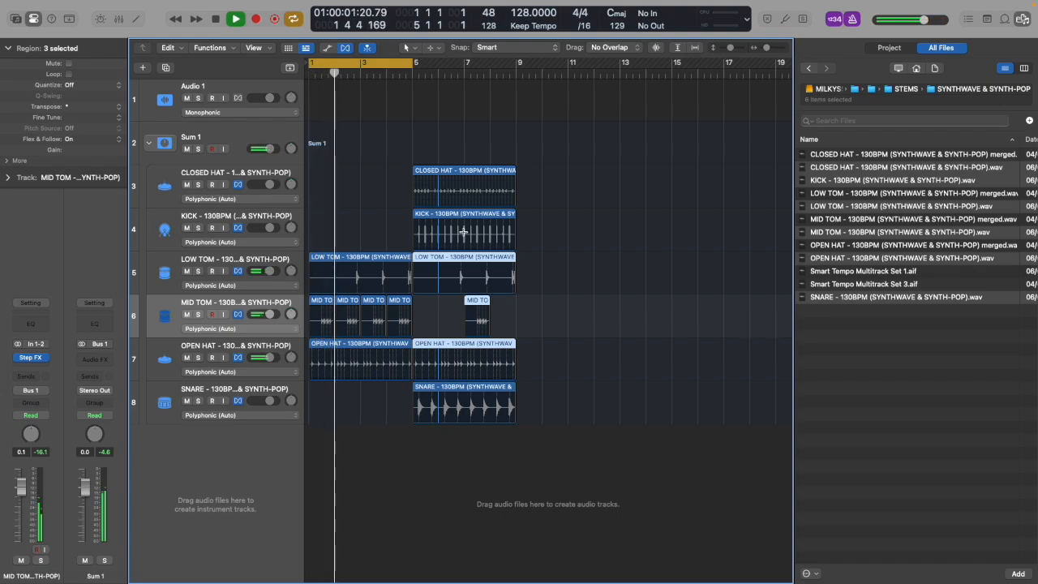
pyautogui.press('super+z')
# Repeat all Low Tom, Mid Tom and Open Hat regions once from bar 5 and extend the cycle range to bar 9.
pyautogui.moveTo(392, 389); pyautogui.dragTo(321, 265)
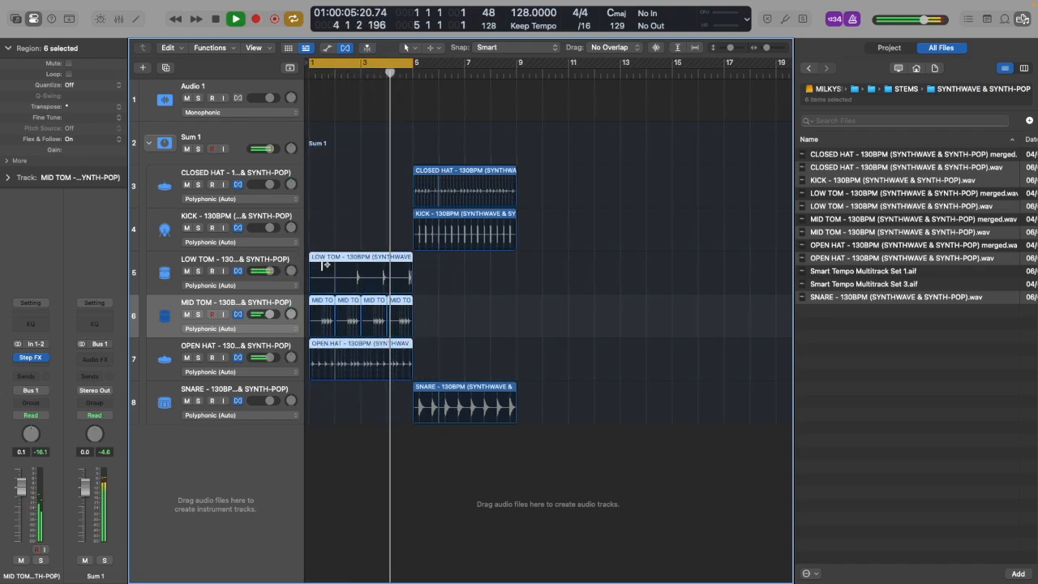
pyautogui.press('super+r')
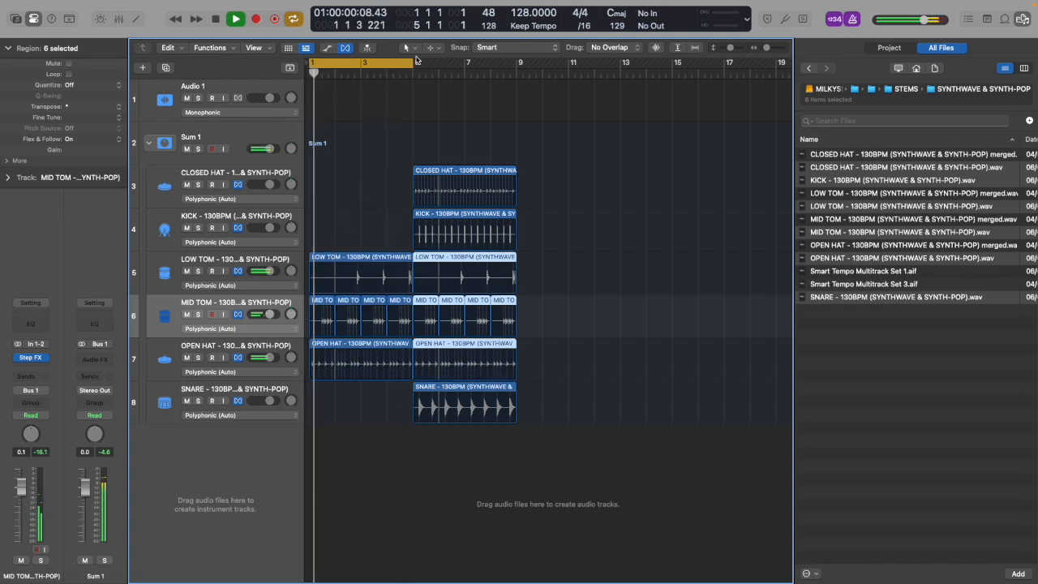
pyautogui.moveTo(411, 62); pyautogui.dragTo(516, 69)
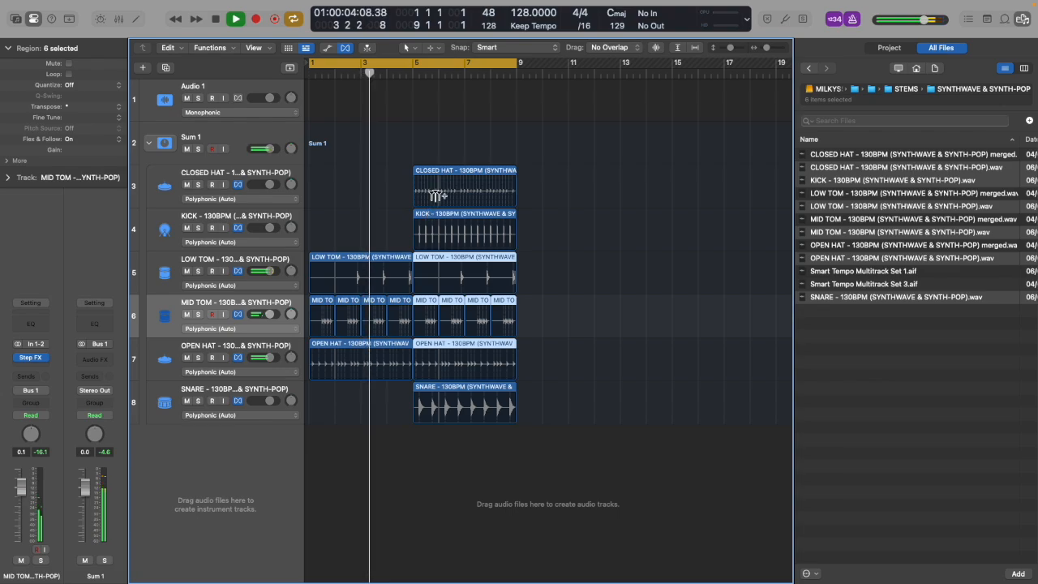
# Move the Closed Hat and Snare regions to start at bar 9.
pyautogui.moveTo(429, 172); pyautogui.dragTo(534, 174)
pyautogui.moveTo(422, 393); pyautogui.dragTo(527, 394)
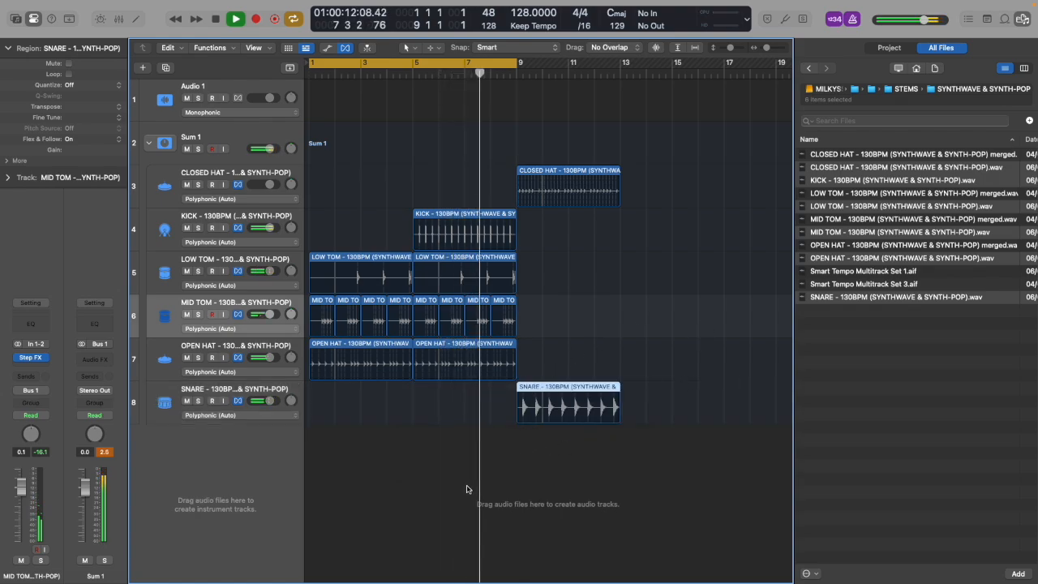
# Lower the mixer levels: Closed Hat -5.5, Kick -7.8, Low Tom -6.2, Mid Tom -2.9, Open Hat -5.7 and Snare -4.8 dB.
pyautogui.press('x')
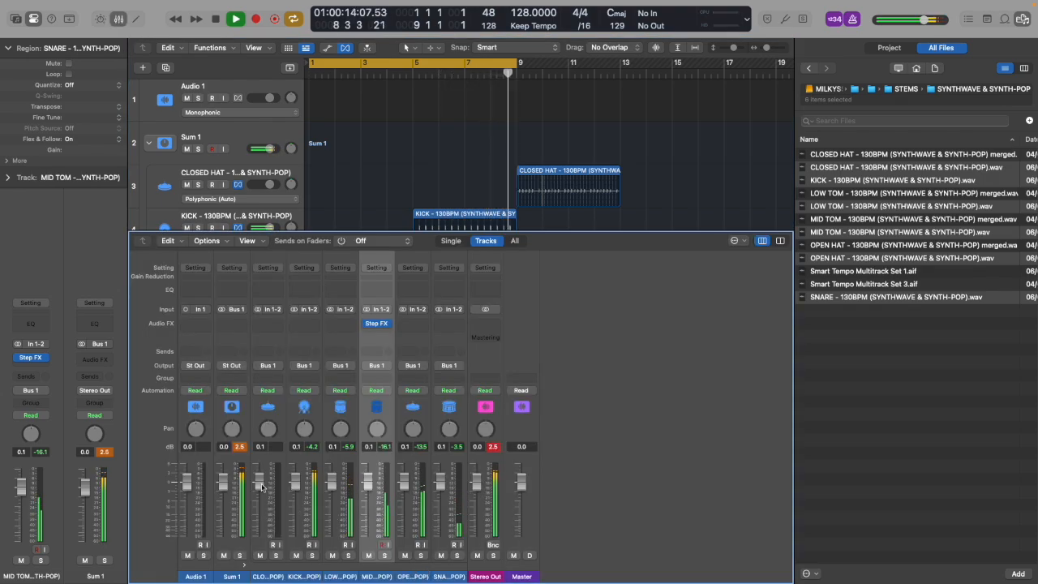
pyautogui.moveTo(260, 484); pyautogui.dragTo(371, 497)
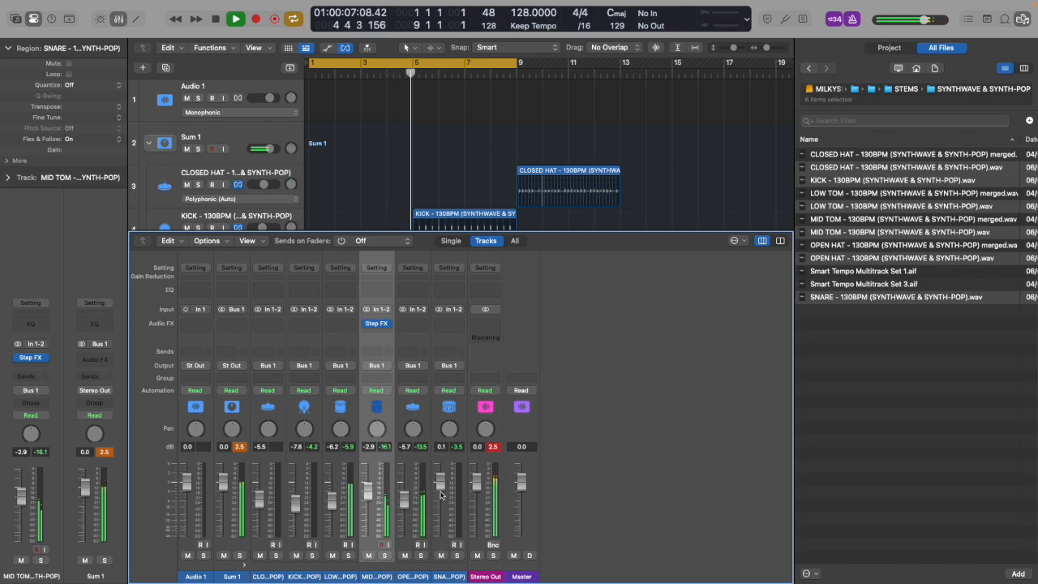
pyautogui.moveTo(443, 487); pyautogui.dragTo(439, 506)
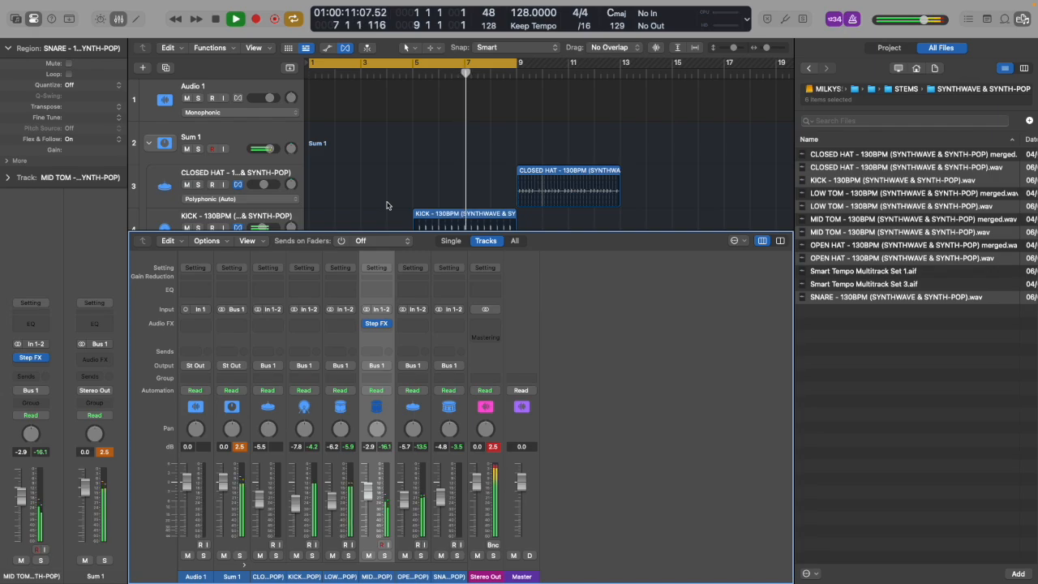
pyautogui.press('x')
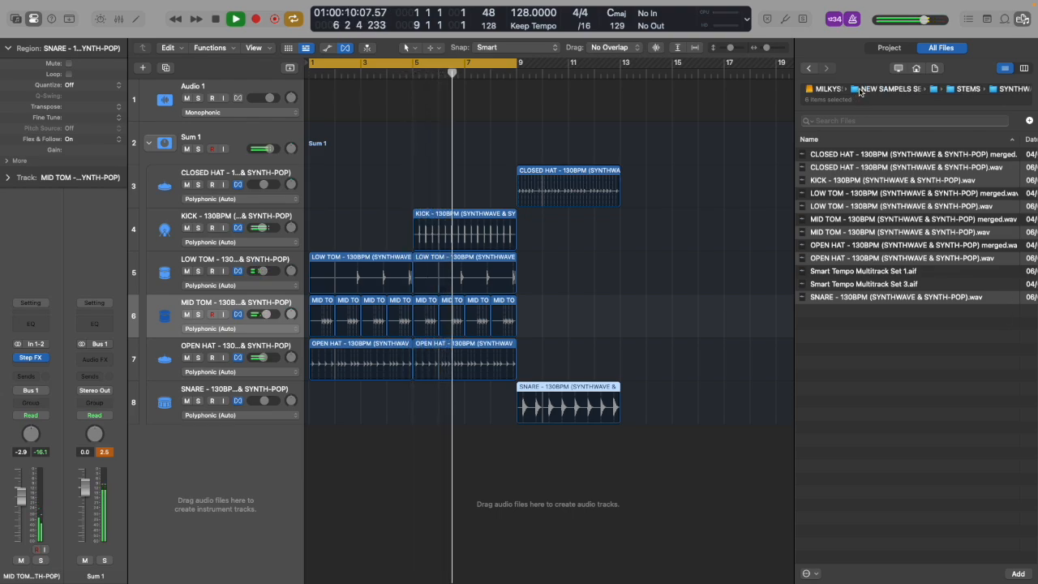
# Browse to the accapelles folder in Music and add "acapella - nelly furtado - promiscuous (studio dj chaos remix)" on a new track at bar 1.
pyautogui.click(856, 90)
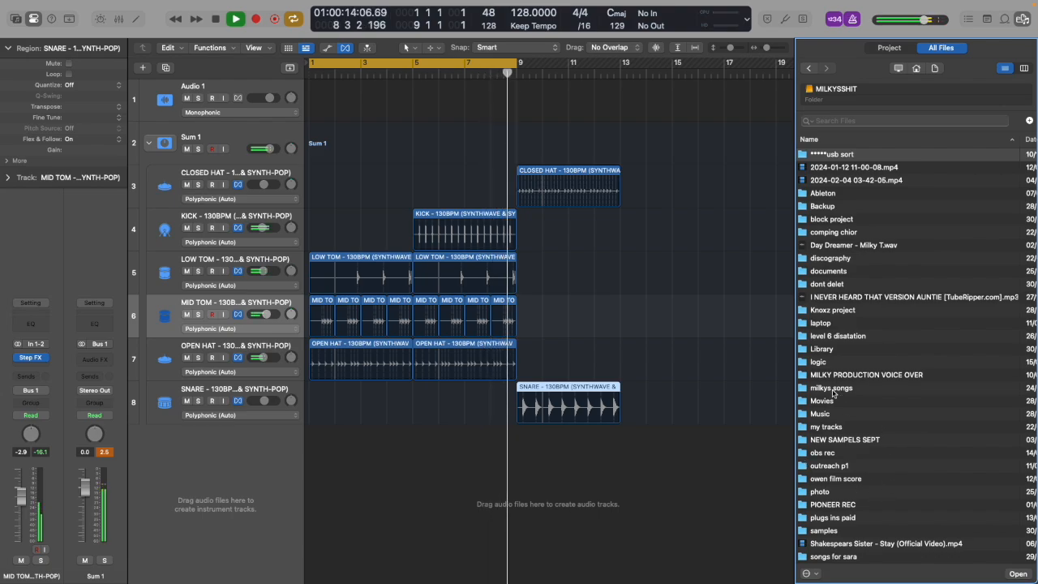
pyautogui.doubleClick(823, 414)
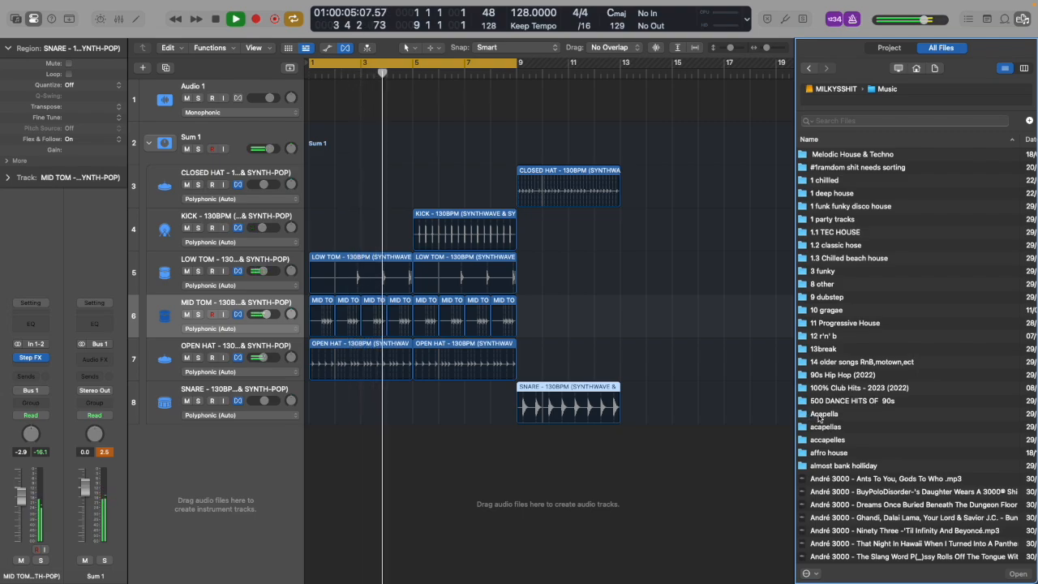
pyautogui.click(819, 417)
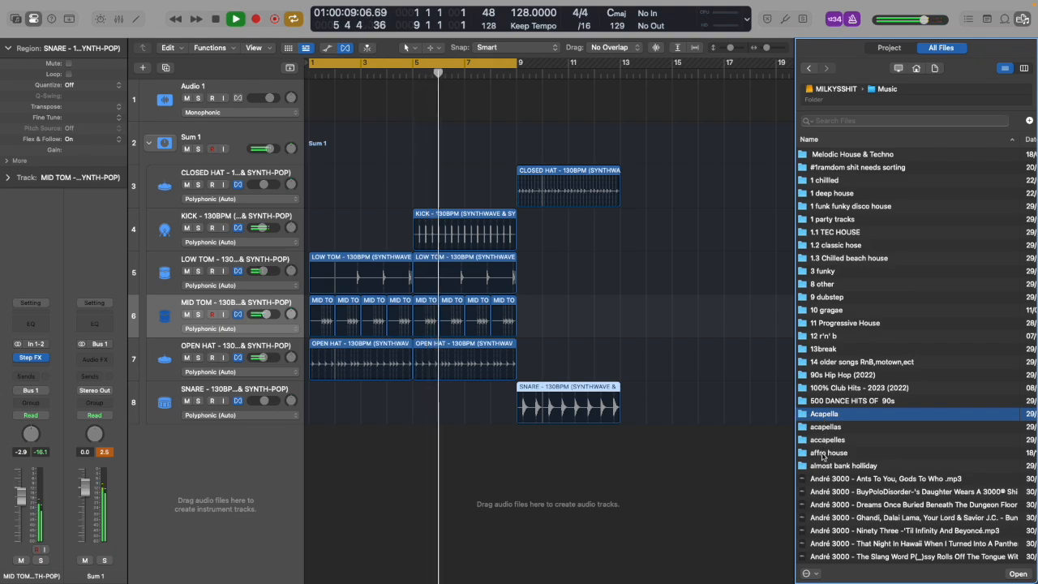
pyautogui.doubleClick(823, 440)
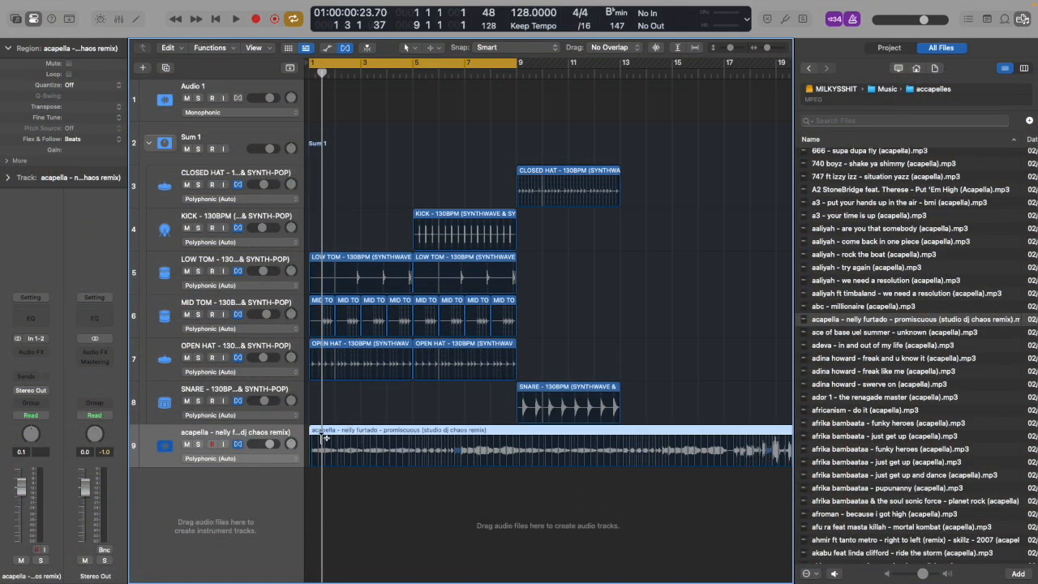
# Solo the acapella track, play through it, and split its region between bars 14 and 15.
pyautogui.click(198, 445)
pyautogui.press('space')
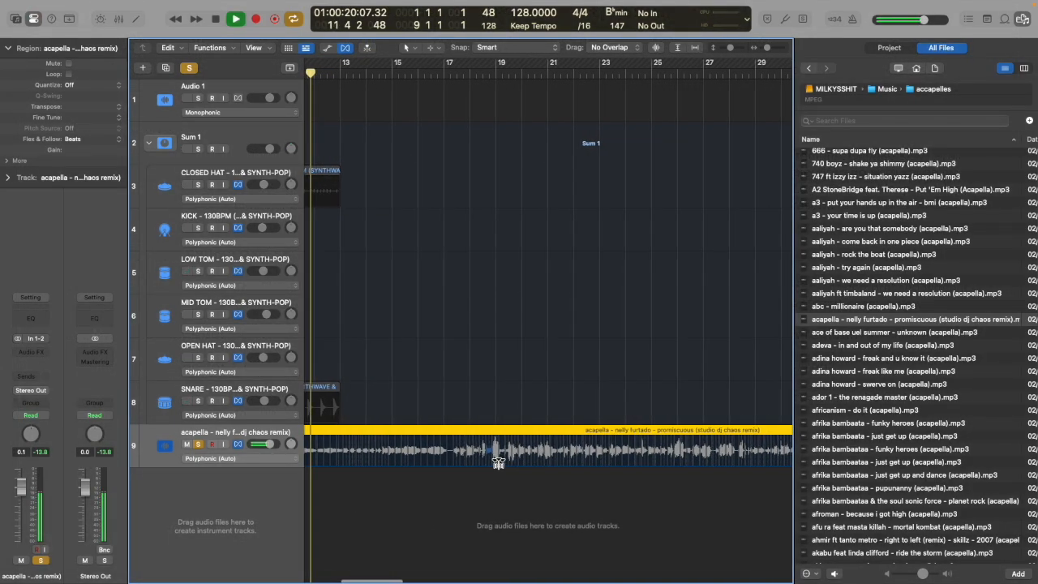
pyautogui.hscroll(-5, 523, 461)
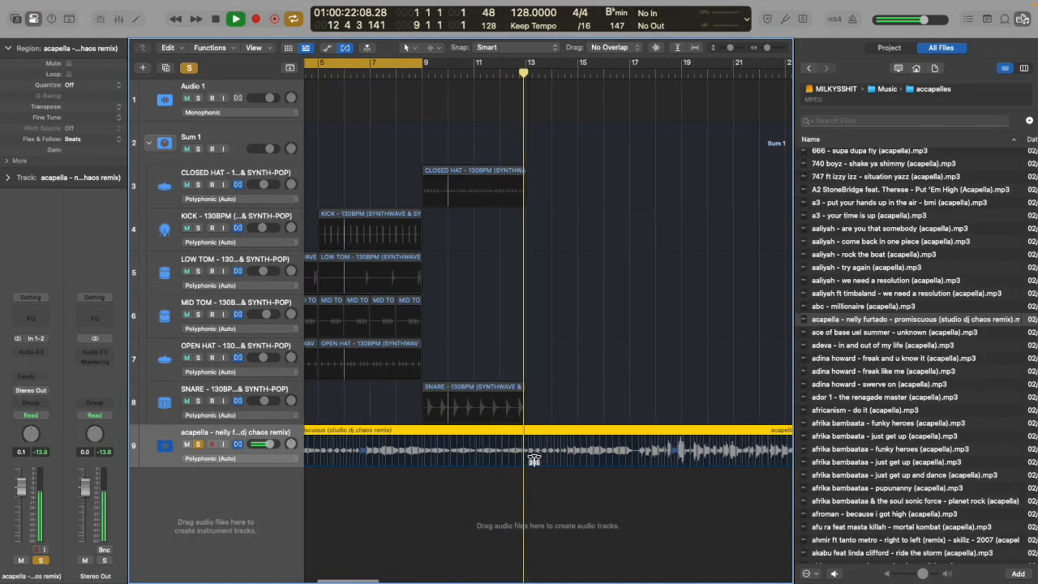
pyautogui.hscroll(1, 533, 460)
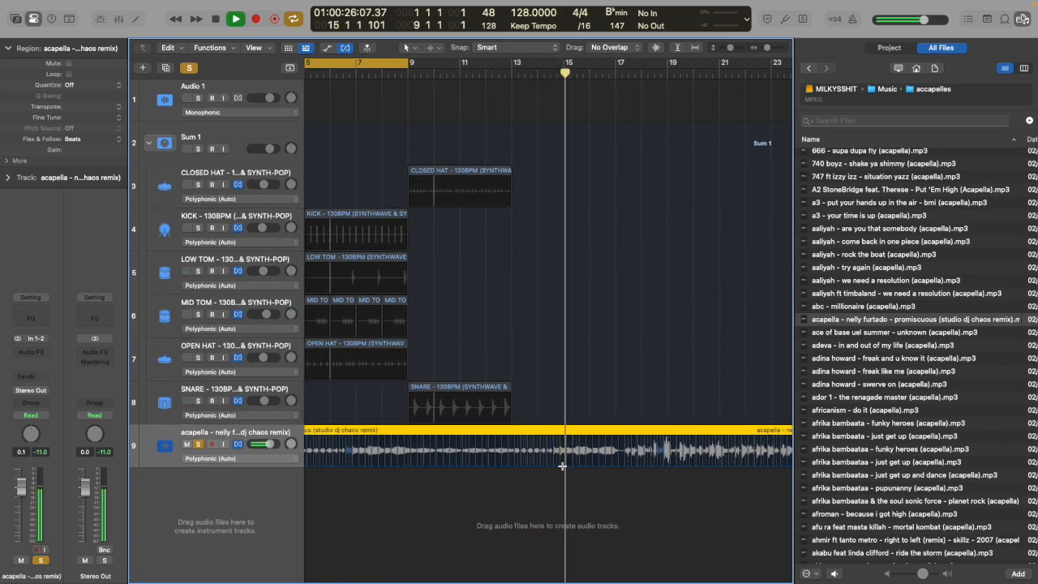
pyautogui.click(554, 463)
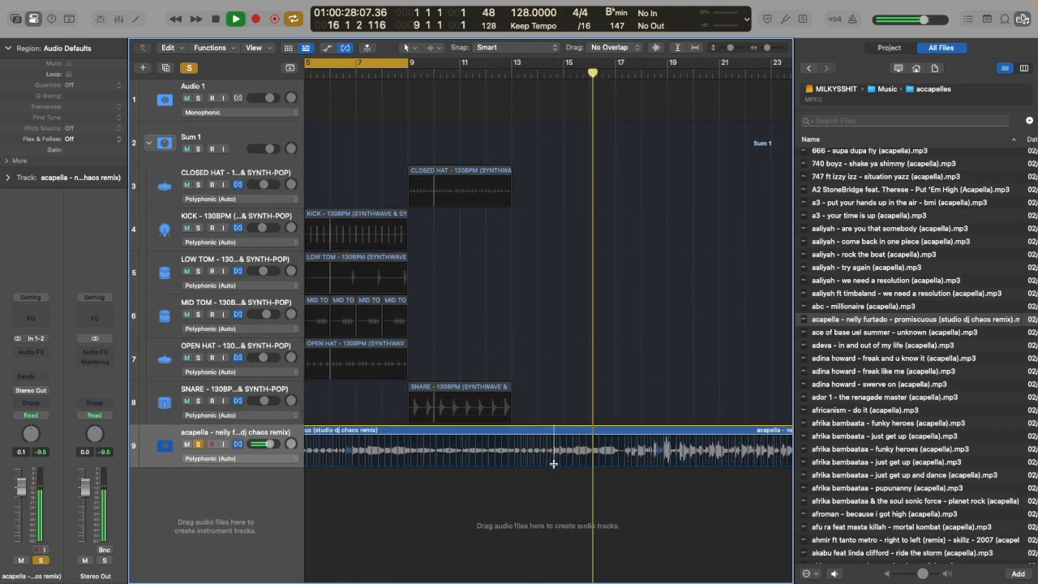
pyautogui.click(554, 464)
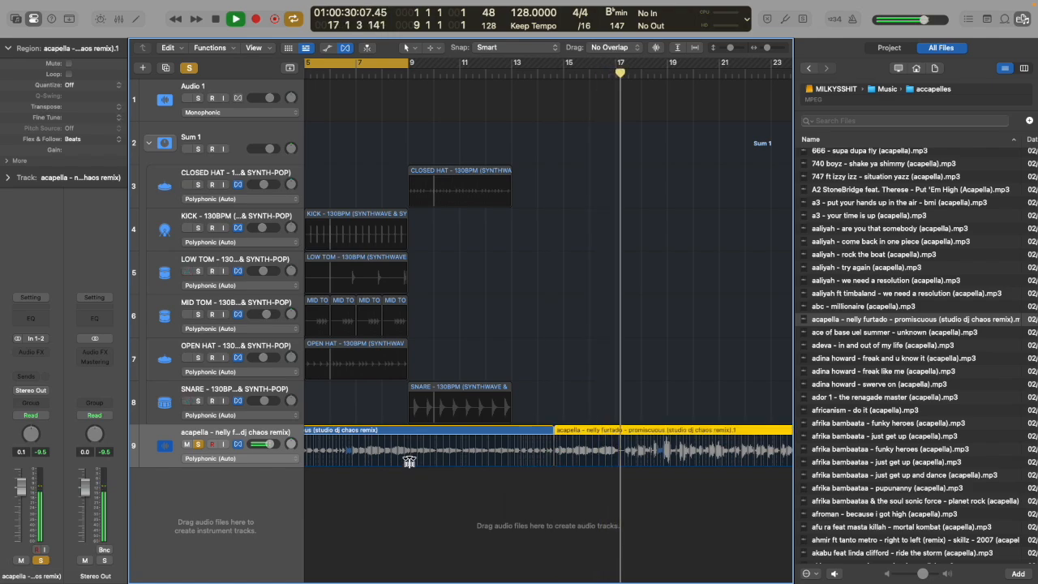
# Audition the following acapella section and split it shortly after bar 22 and again just before bar 25.
pyautogui.hscroll(5, 566, 446)
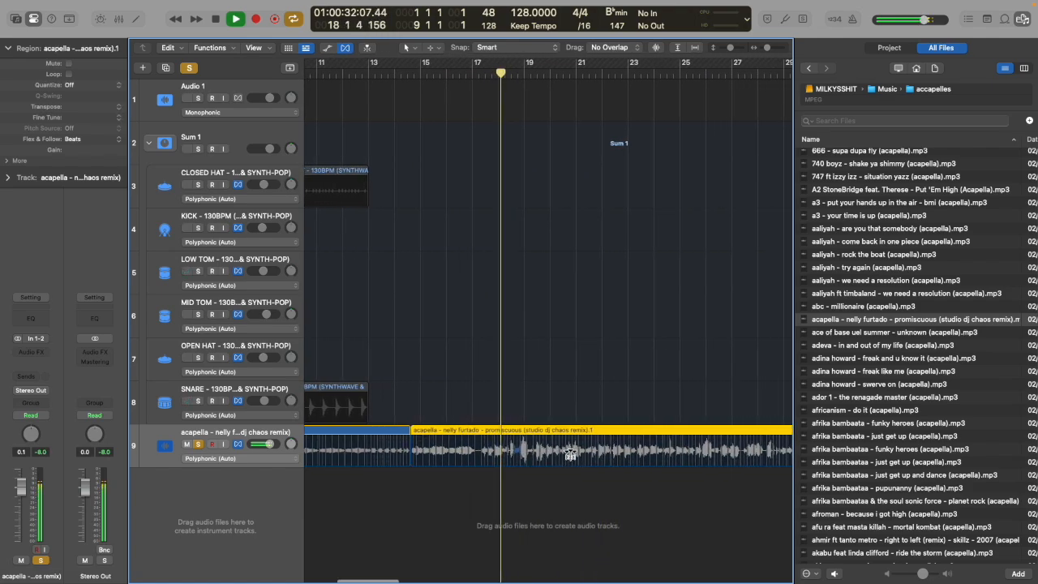
pyautogui.hscroll(3, 571, 454)
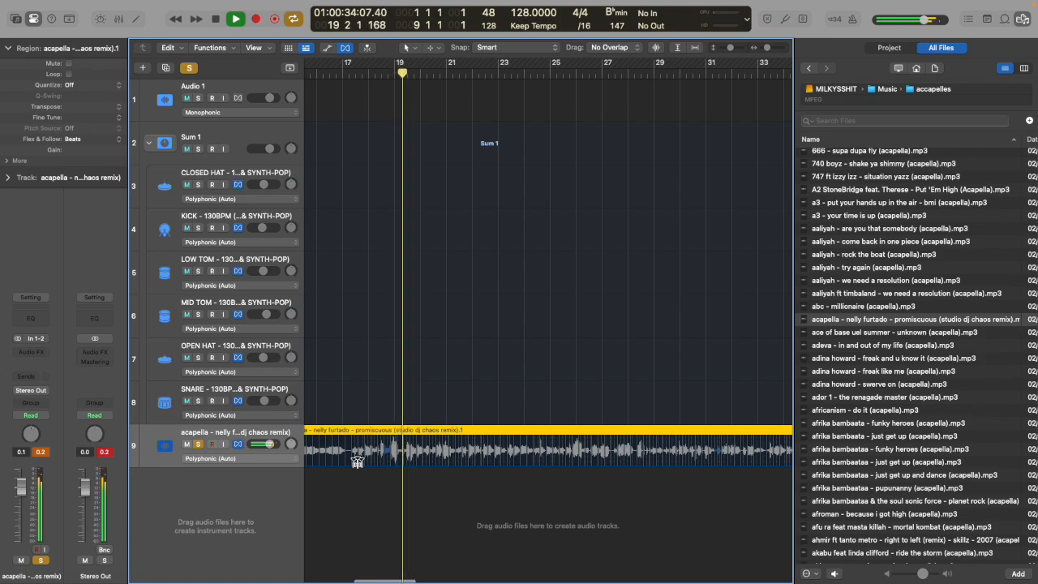
pyautogui.hscroll(1, 430, 459)
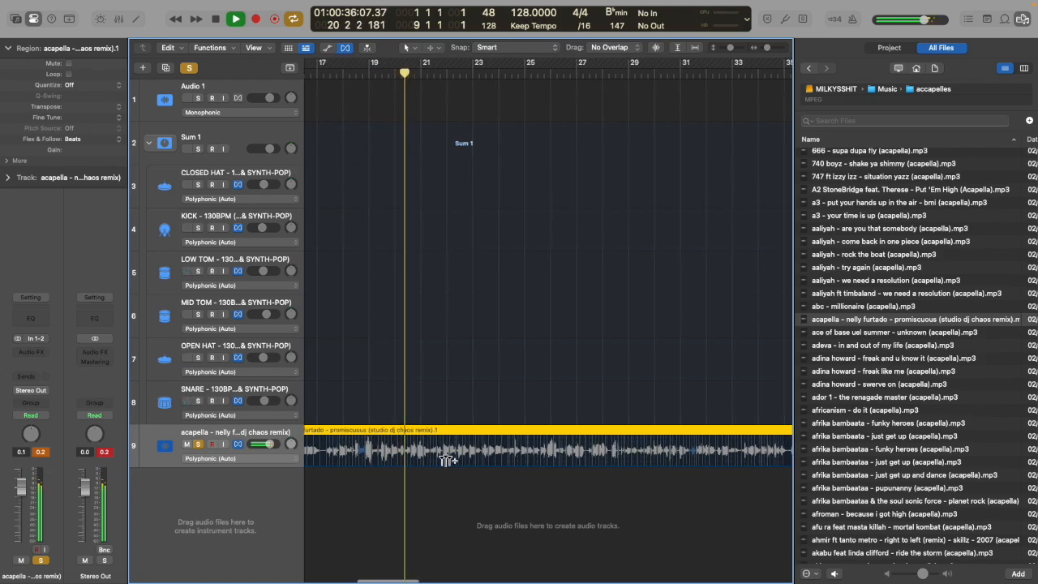
pyautogui.hscroll(1, 459, 457)
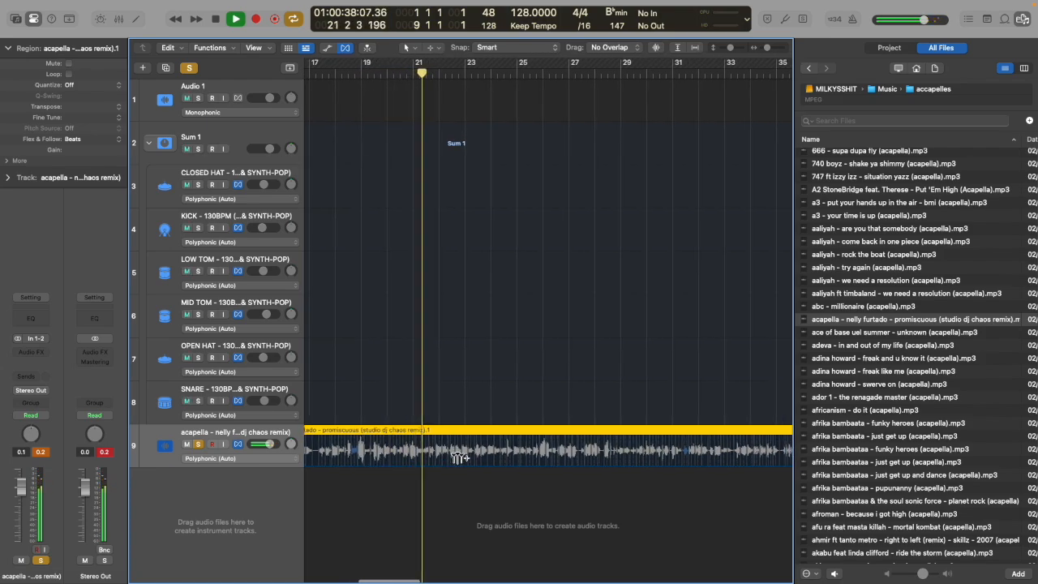
pyautogui.hscroll(1, 460, 456)
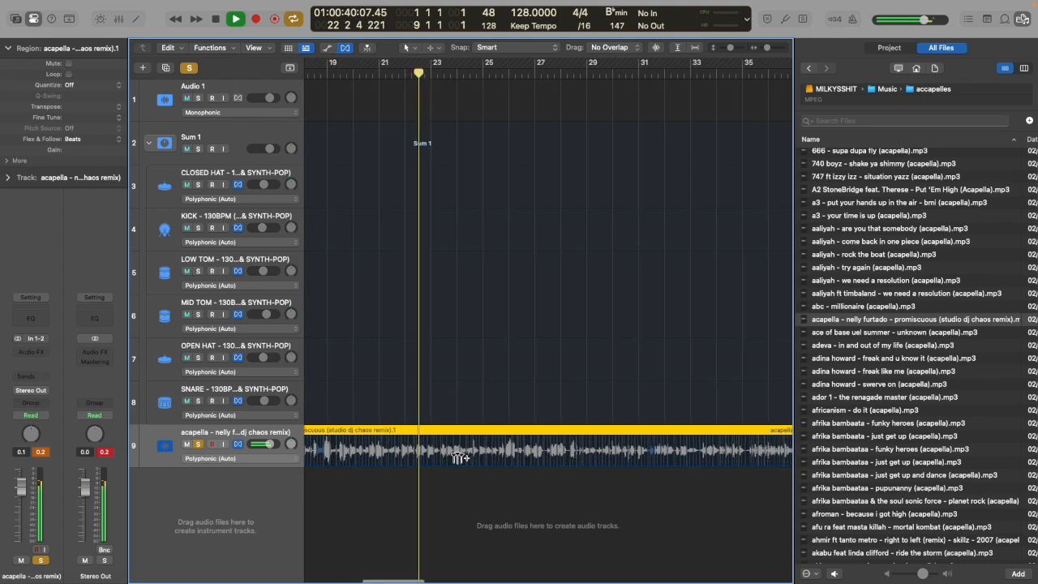
pyautogui.hscroll(1, 415, 462)
pyautogui.click(409, 461)
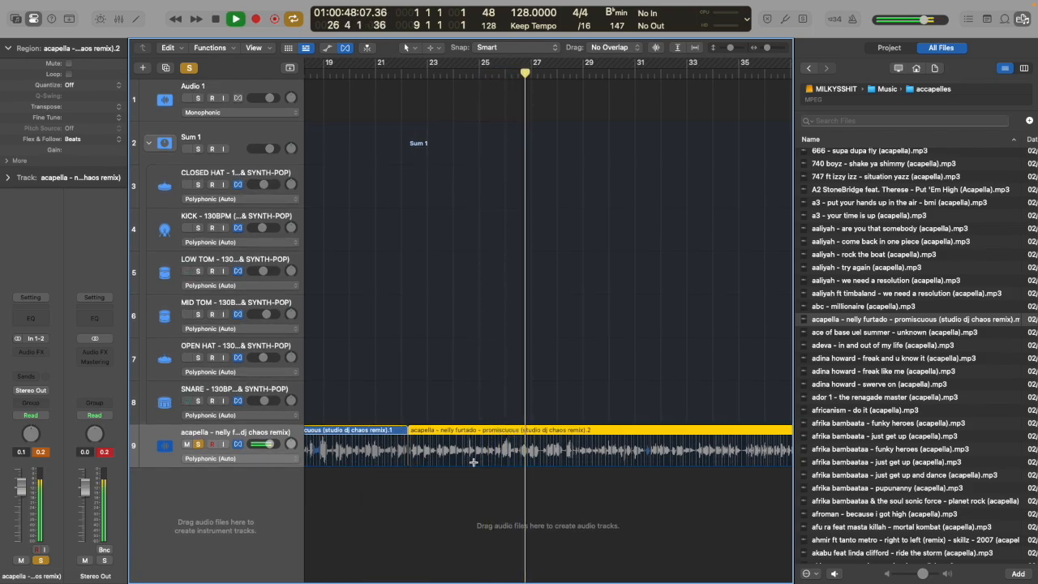
pyautogui.click(473, 462)
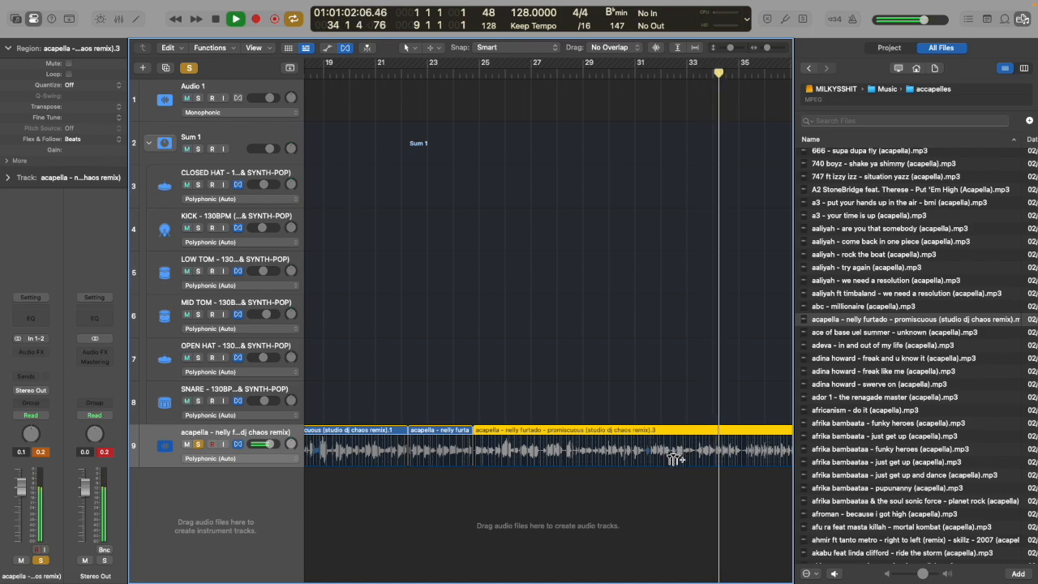
# Cut out the one-bar acapella phrase ending at about bar 33 and move it to a new track at bar 9.
pyautogui.click(671, 71)
pyautogui.click(666, 71)
pyautogui.press('space')
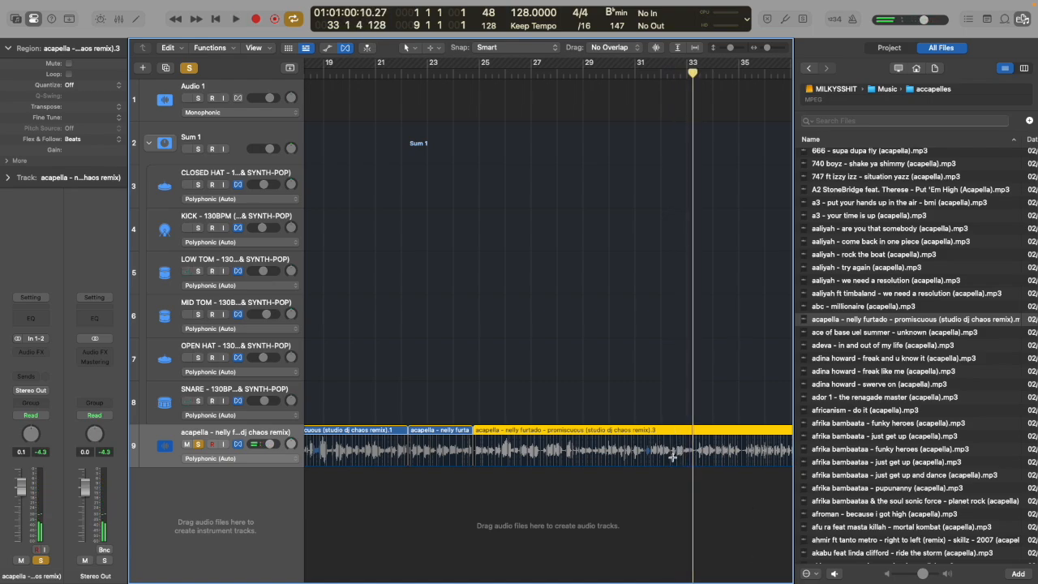
pyautogui.click(671, 459)
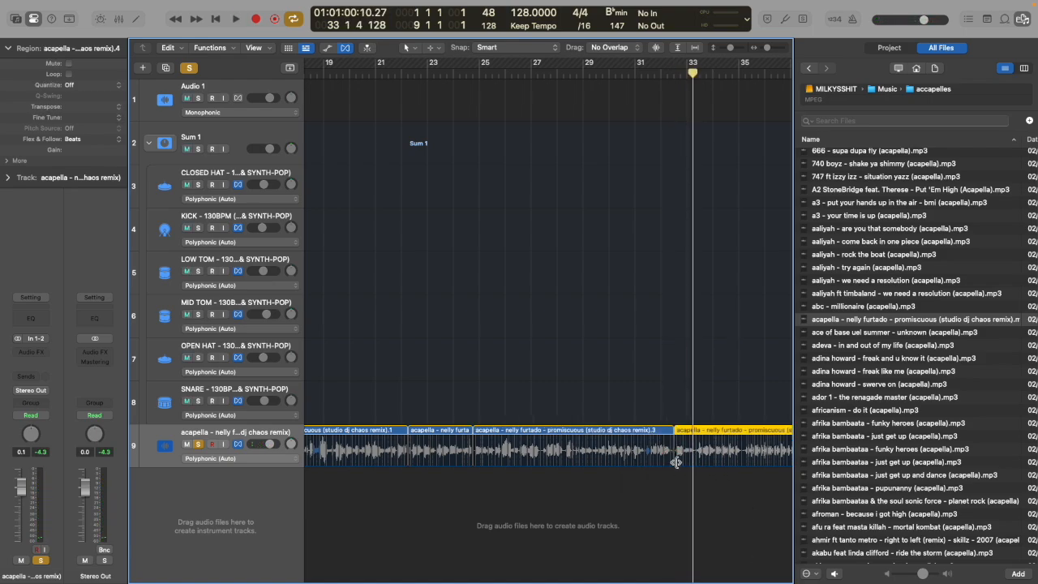
pyautogui.moveTo(674, 449); pyautogui.dragTo(668, 454)
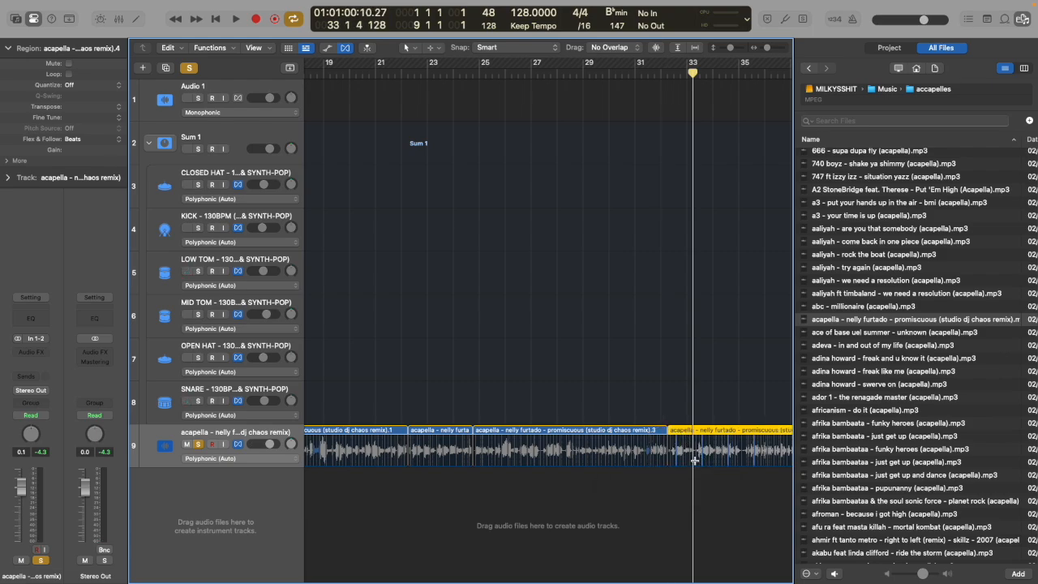
pyautogui.click(694, 460)
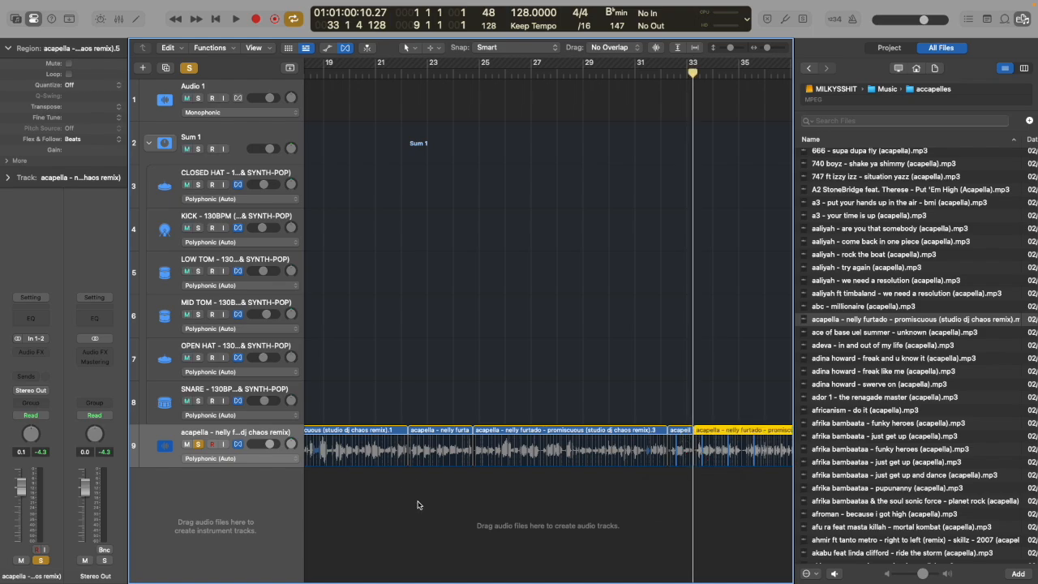
pyautogui.moveTo(684, 435); pyautogui.dragTo(347, 547)
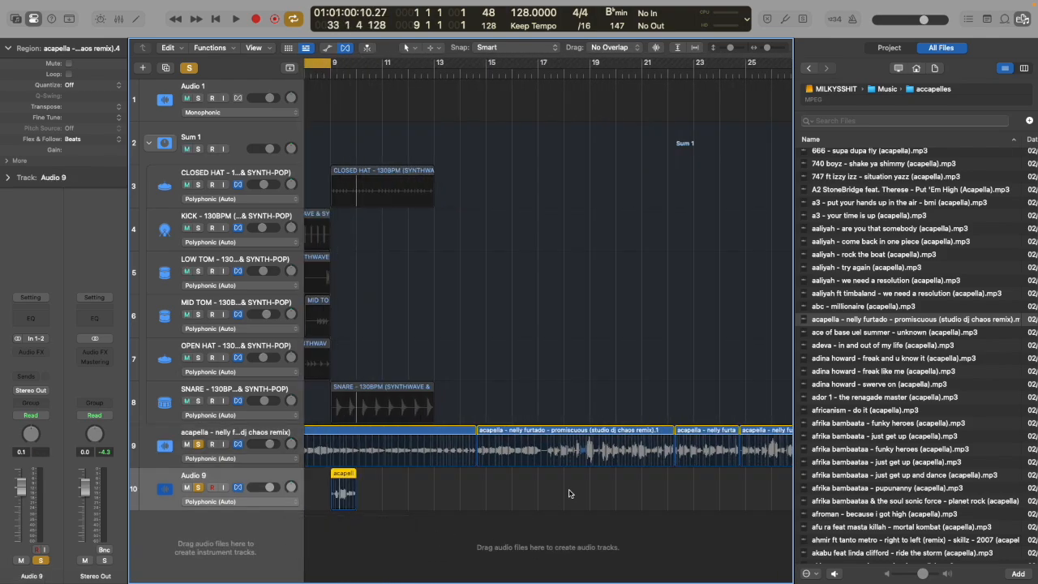
# Audition the remaining acapella from bar 33 and split it at the phrase start near bar 49.
pyautogui.hscroll(6, 568, 494)
pyautogui.hscroll(-6, 569, 493)
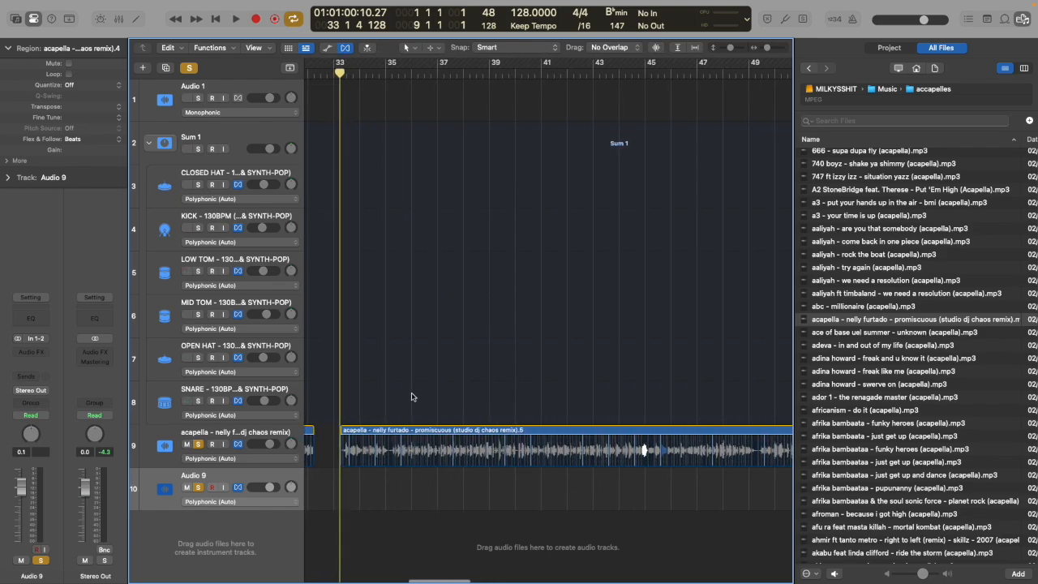
pyautogui.press('space')
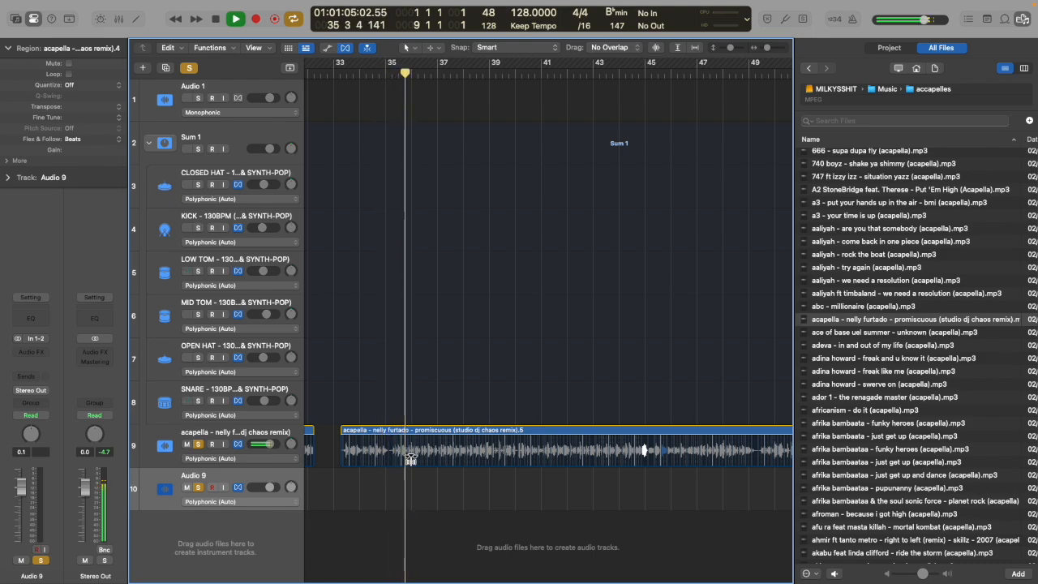
pyautogui.hscroll(1, 480, 463)
pyautogui.hscroll(1, 481, 463)
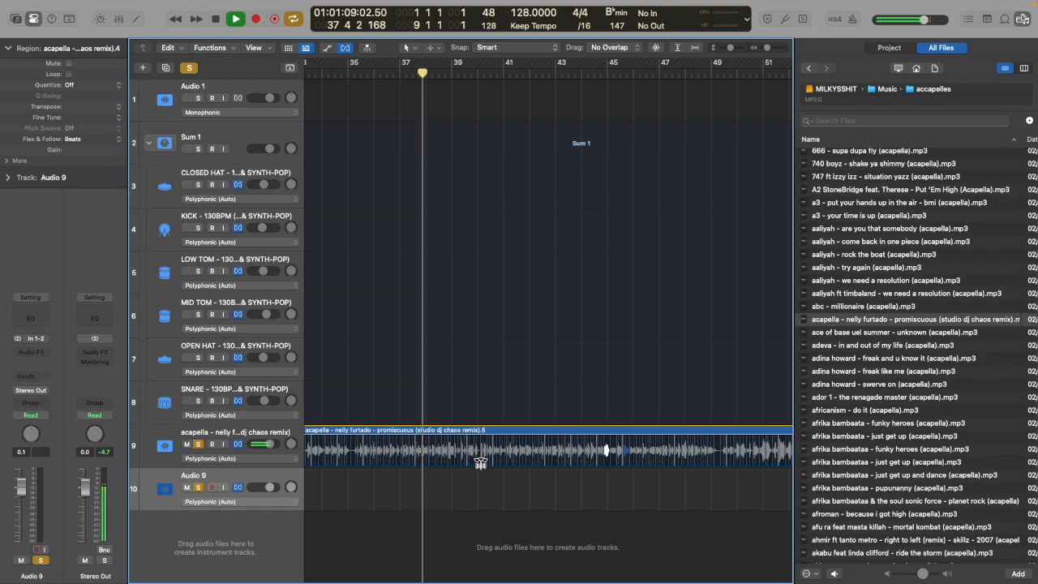
pyautogui.hscroll(2, 481, 463)
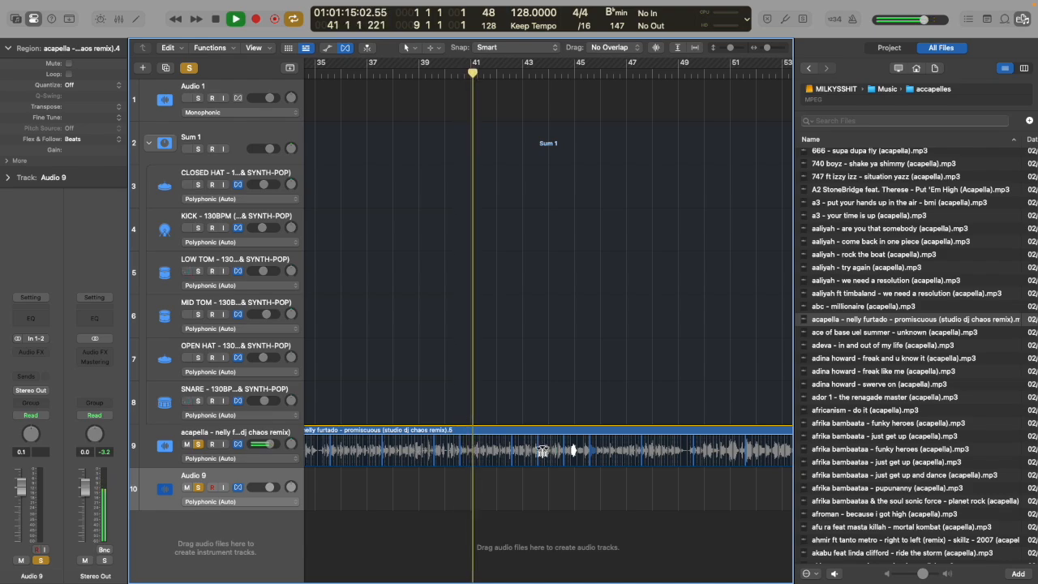
pyautogui.hscroll(1, 539, 452)
pyautogui.hscroll(4, 539, 453)
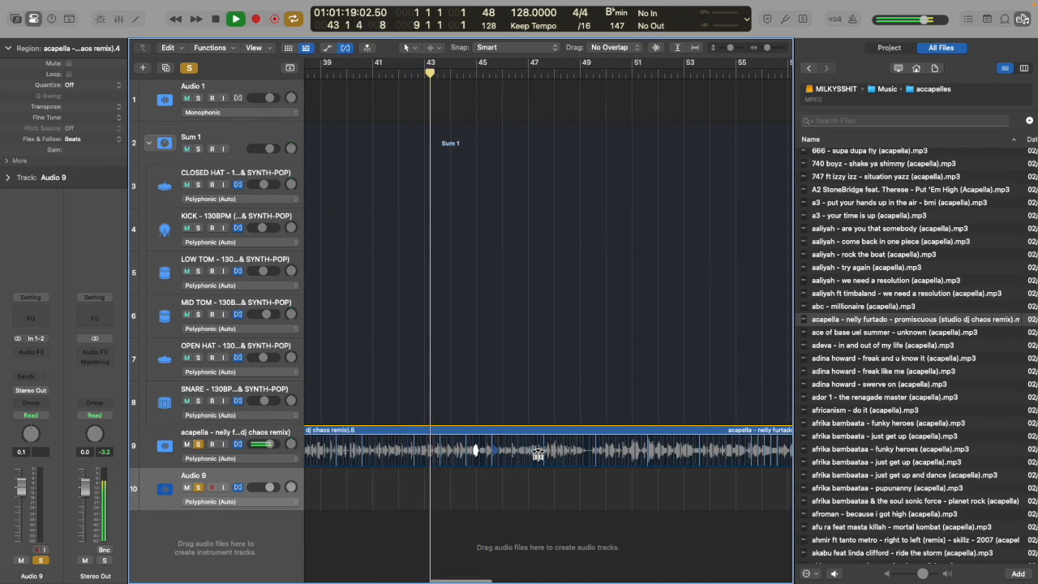
pyautogui.hscroll(3, 537, 454)
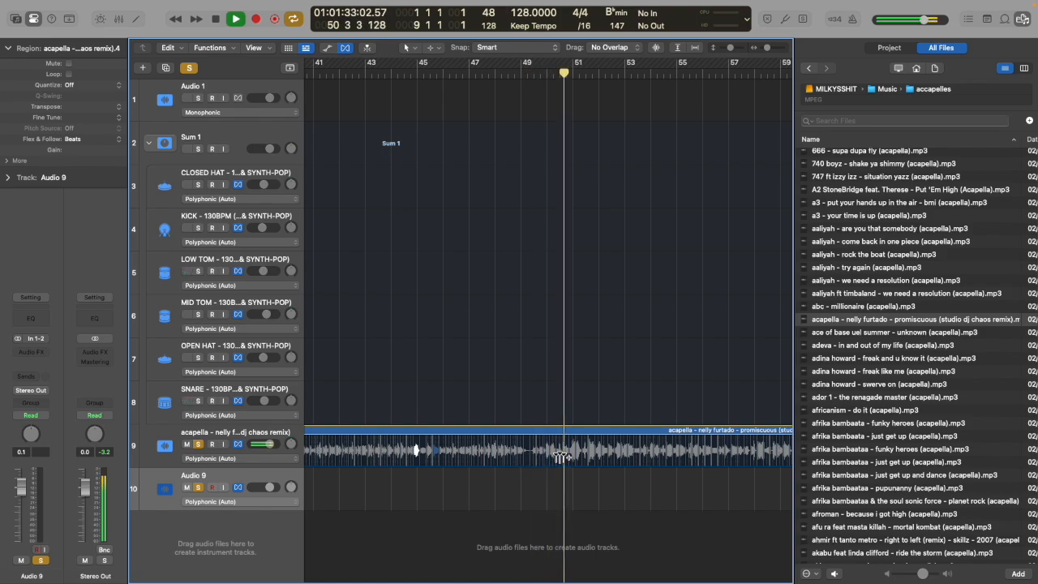
pyautogui.hscroll(3, 561, 458)
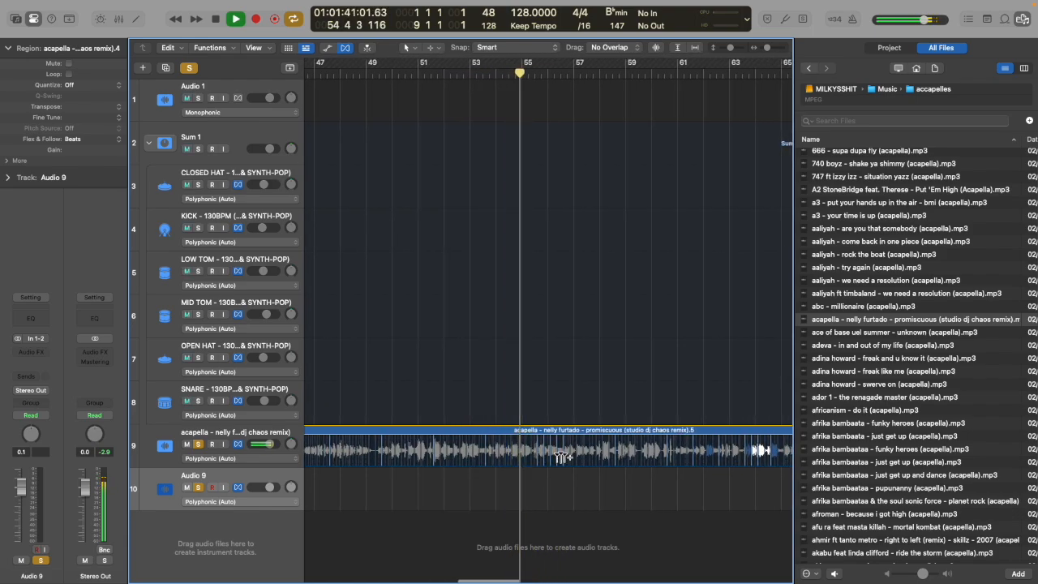
pyautogui.click(375, 455)
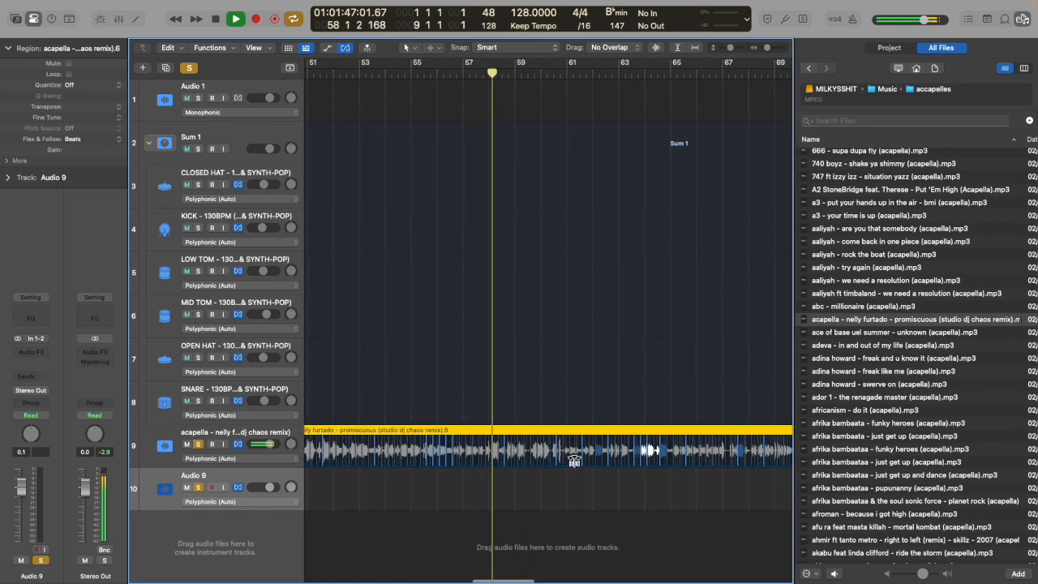
# Stop playback and audition the last acapella section again from about bar 57.
pyautogui.press('space')
pyautogui.press('space')
pyautogui.press('space')
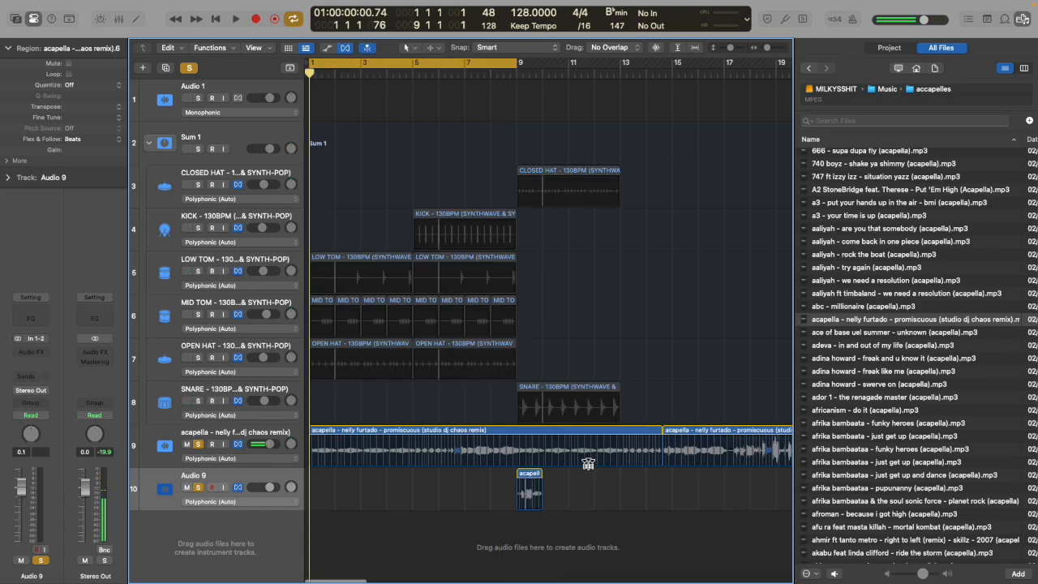
pyautogui.hscroll(15, 588, 462)
pyautogui.hscroll(4, 565, 453)
pyautogui.click(400, 71)
pyautogui.press('space')
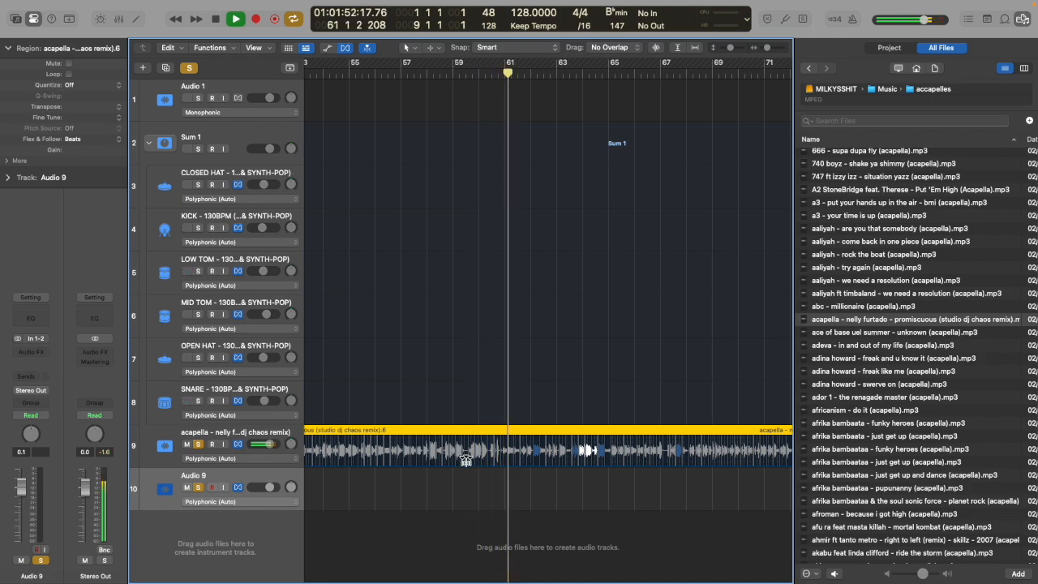
# Audition the acapella from about bar 63 and split it at bar 65.
pyautogui.press('space')
pyautogui.press('Return')
pyautogui.hscroll(10, 478, 461)
pyautogui.hscroll(15, 482, 463)
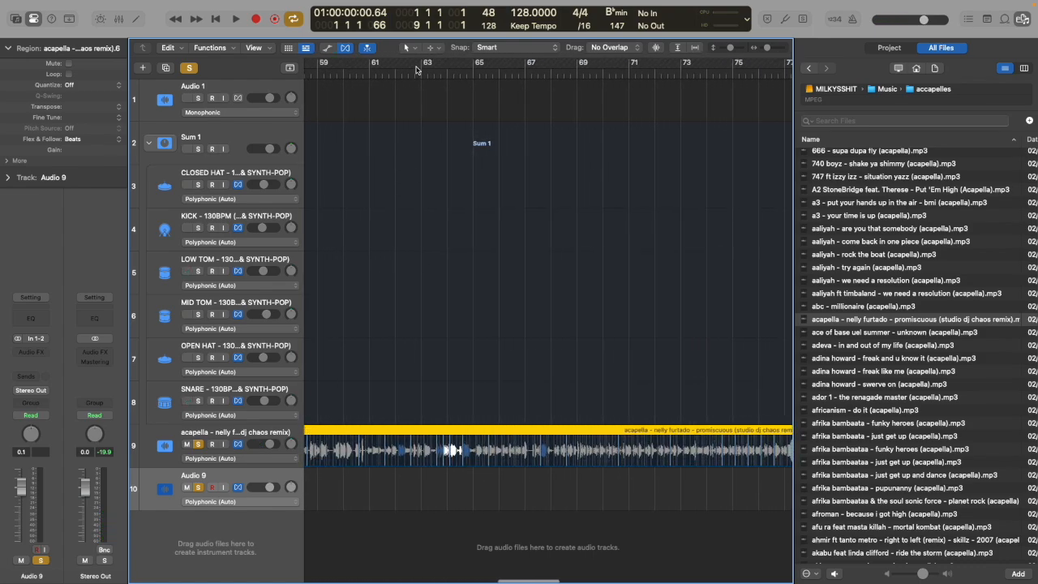
pyautogui.press('space')
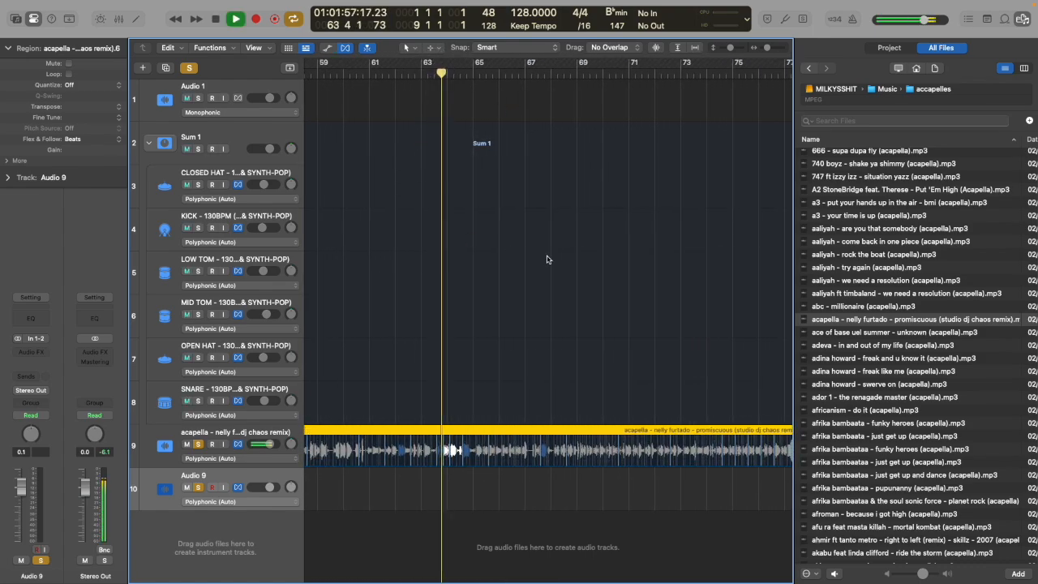
pyautogui.click(475, 460)
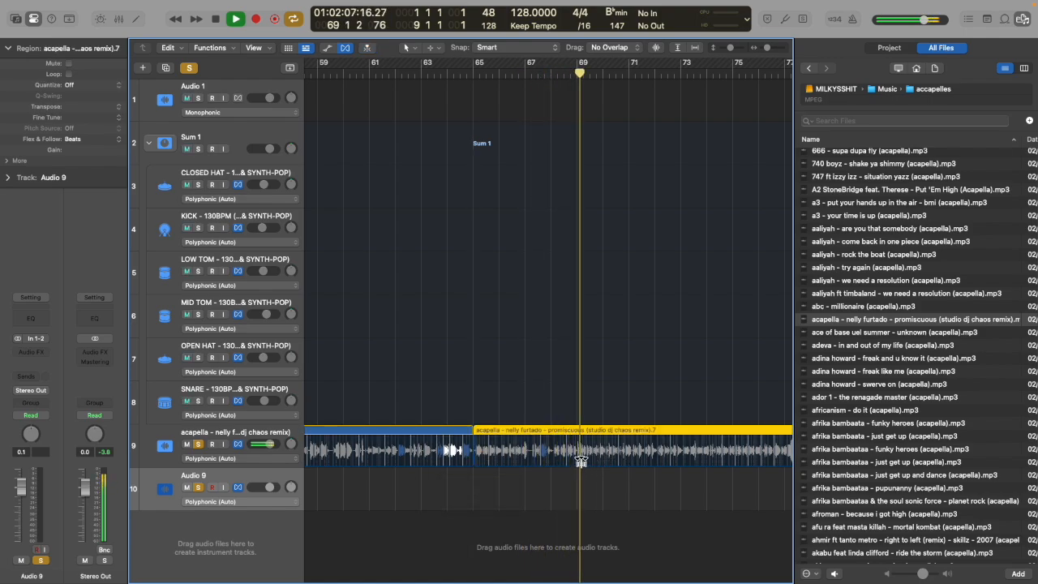
# Audition the acapella from bar 65 onward and split it shortly after bar 77 and at bar 80.
pyautogui.hscroll(3, 643, 461)
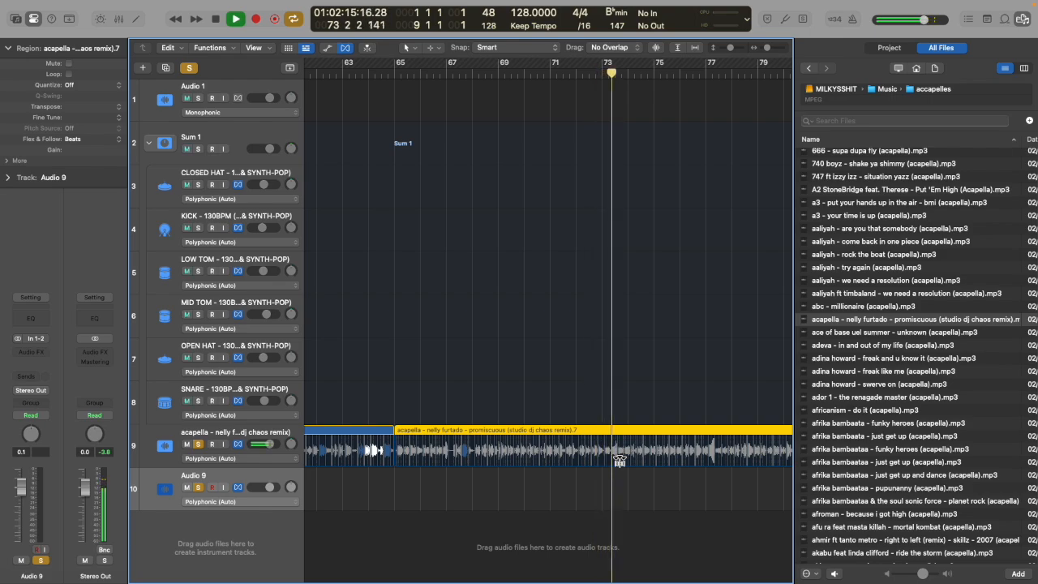
pyautogui.hscroll(3, 624, 462)
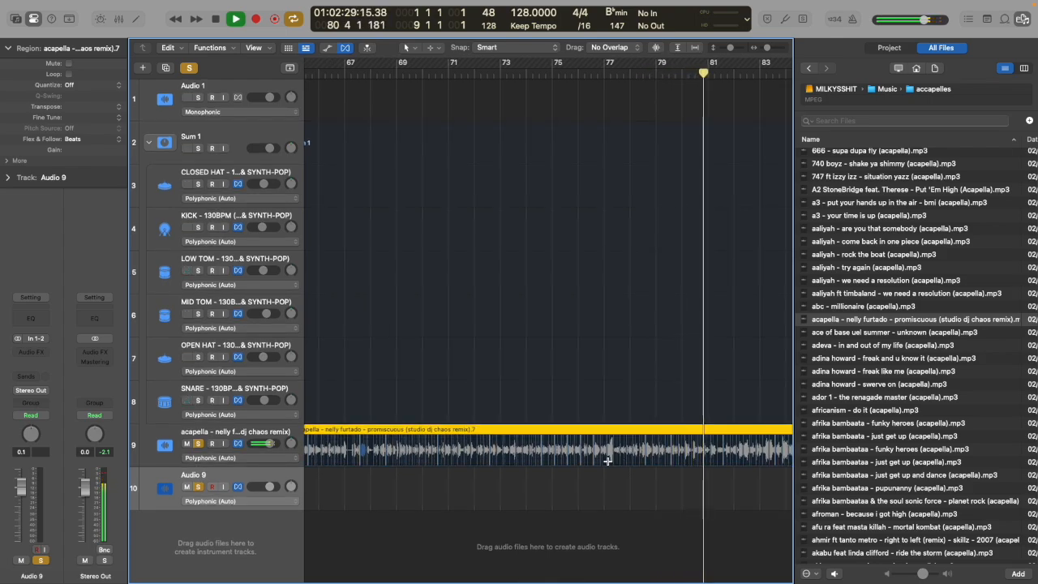
pyautogui.click(612, 462)
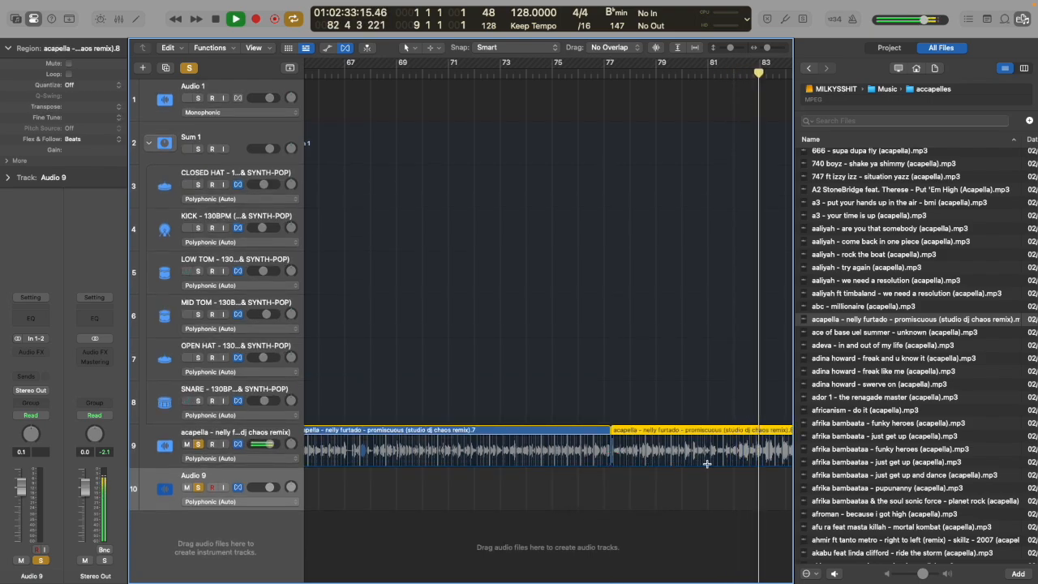
pyautogui.click(604, 75)
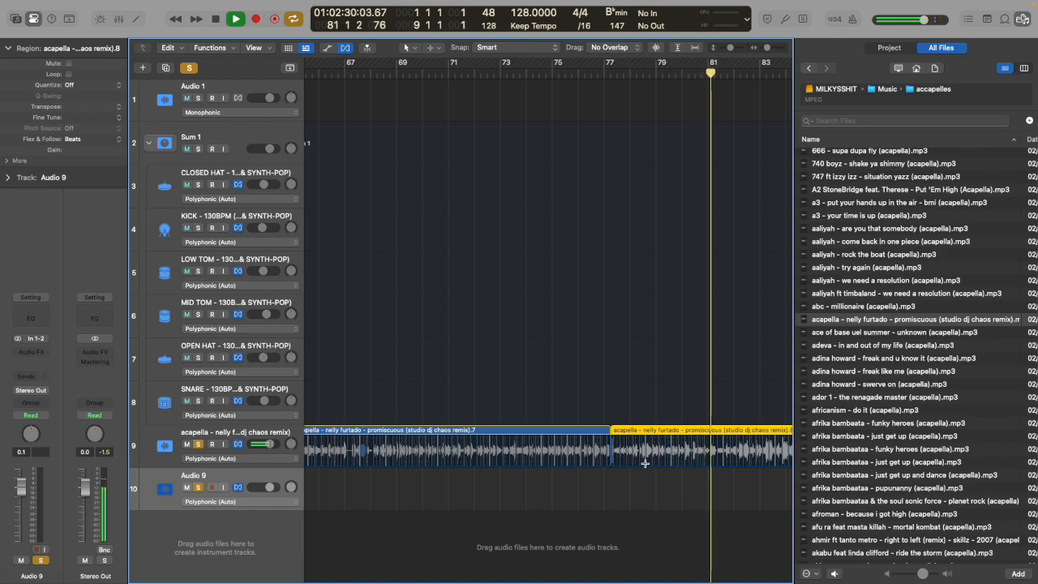
pyautogui.click(683, 462)
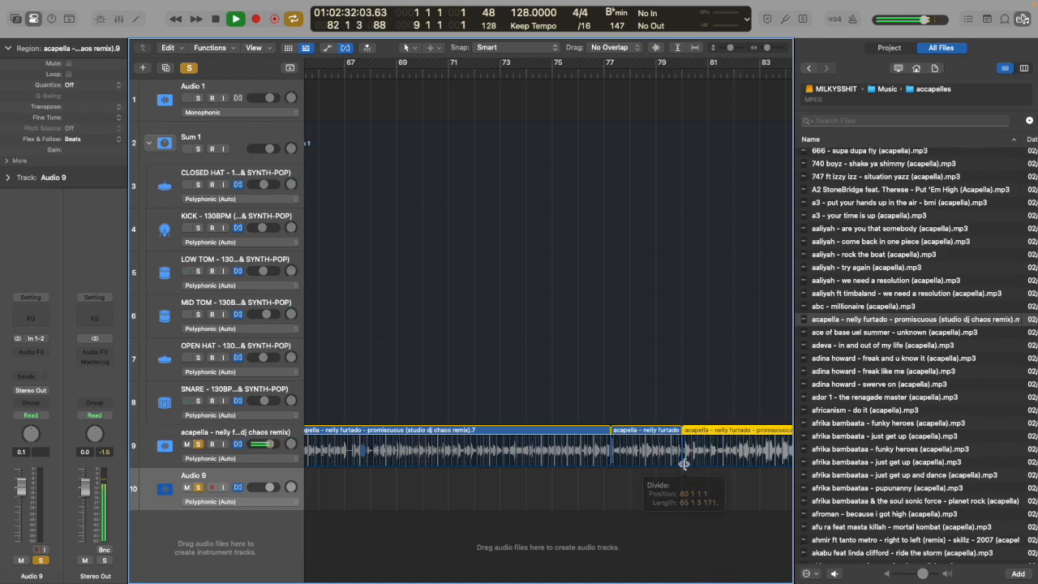
pyautogui.press('space')
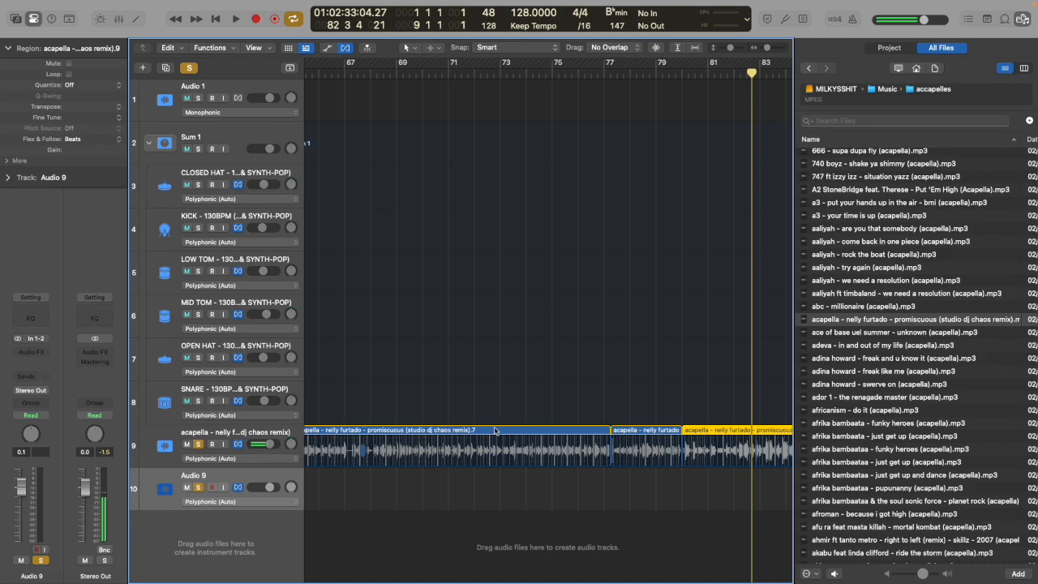
# Delete the acapella sections between bars 33 and 77 and the section after bar 80, keeping the short phrase between them.
pyautogui.click(496, 432)
pyautogui.press('Delete')
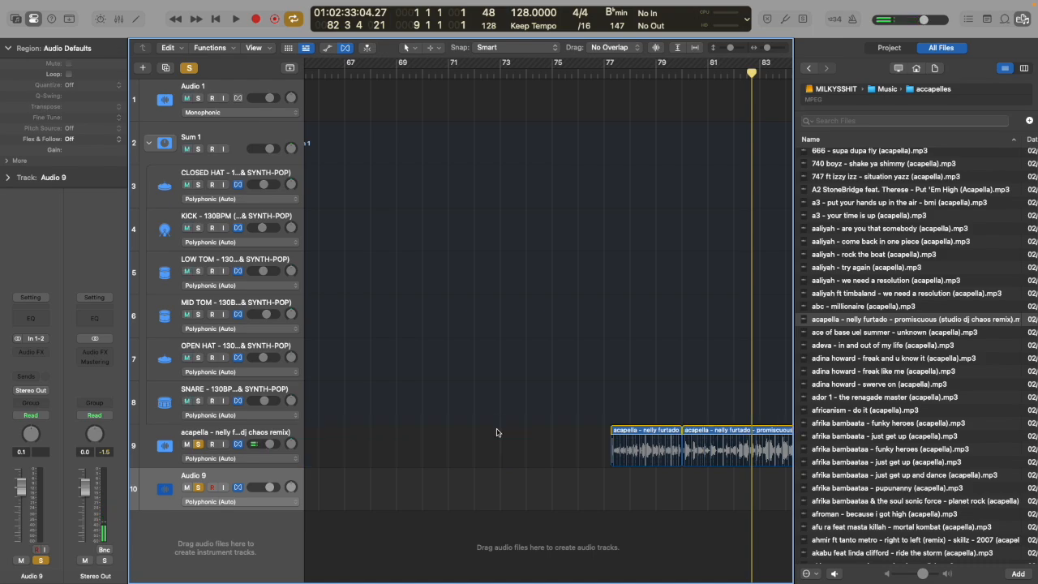
pyautogui.click(708, 432)
pyautogui.press('Delete')
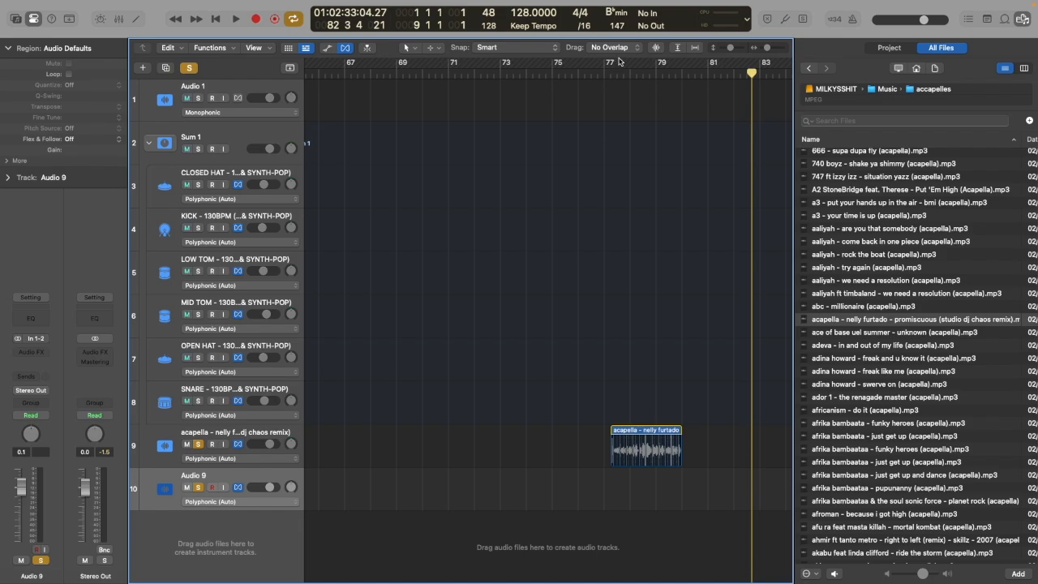
pyautogui.click(697, 49)
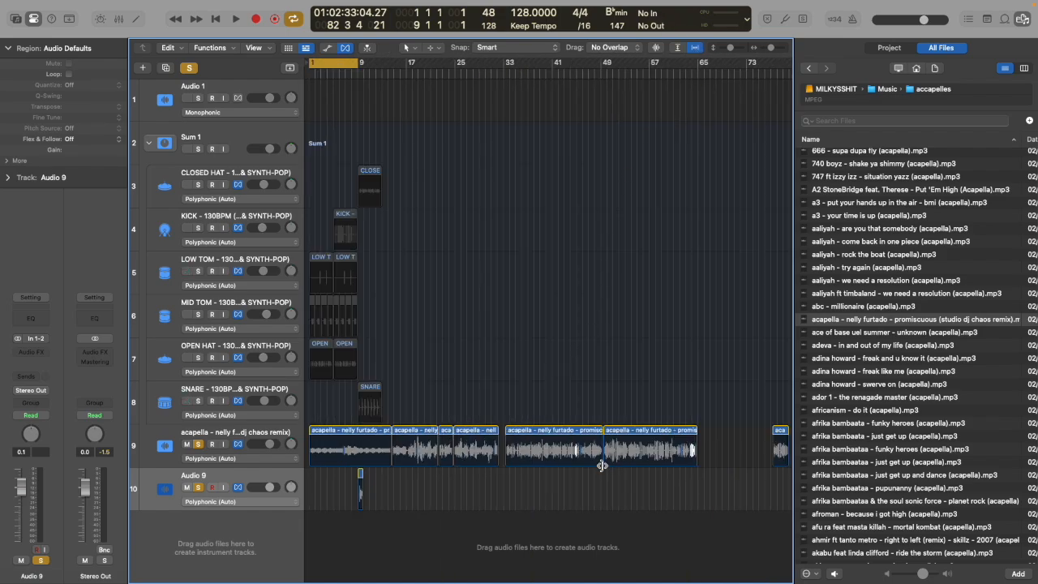
pyautogui.click(543, 431)
pyautogui.press('Delete')
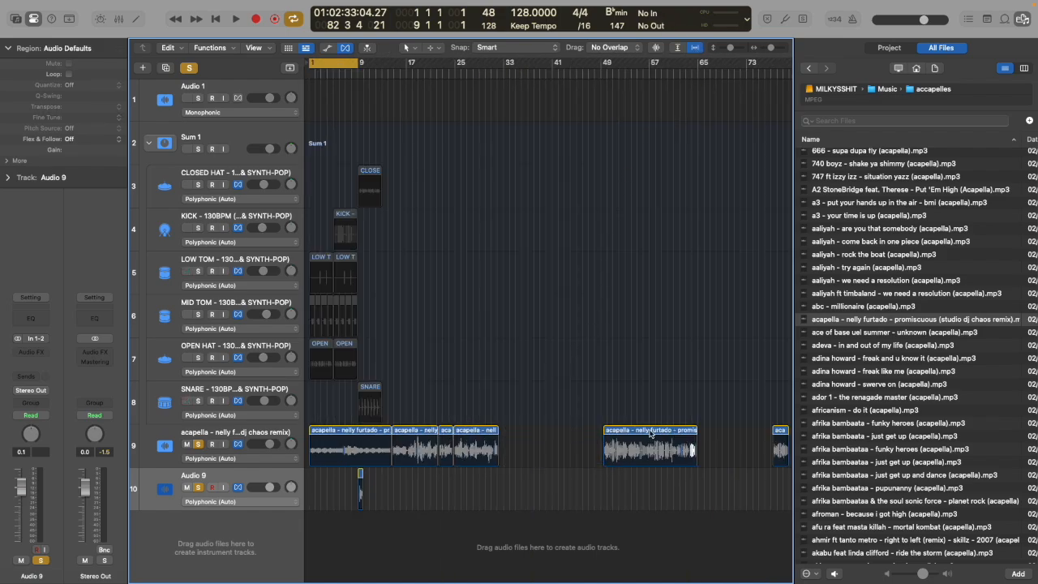
pyautogui.click(652, 433)
pyautogui.press('Delete')
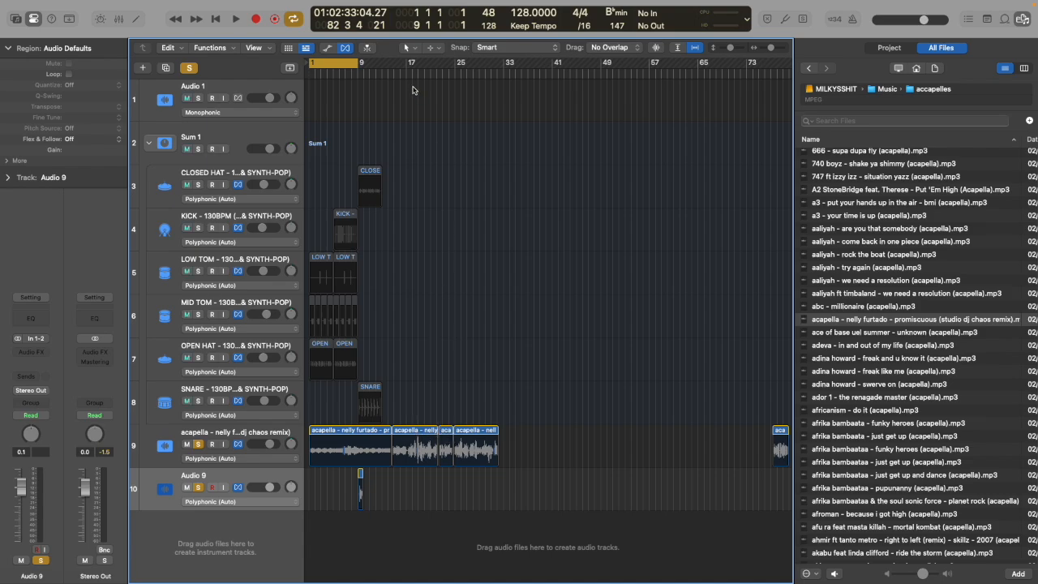
# Play the acapella from about bar 14 and delete its three sections between about bars 14 and 32.
pyautogui.press('space')
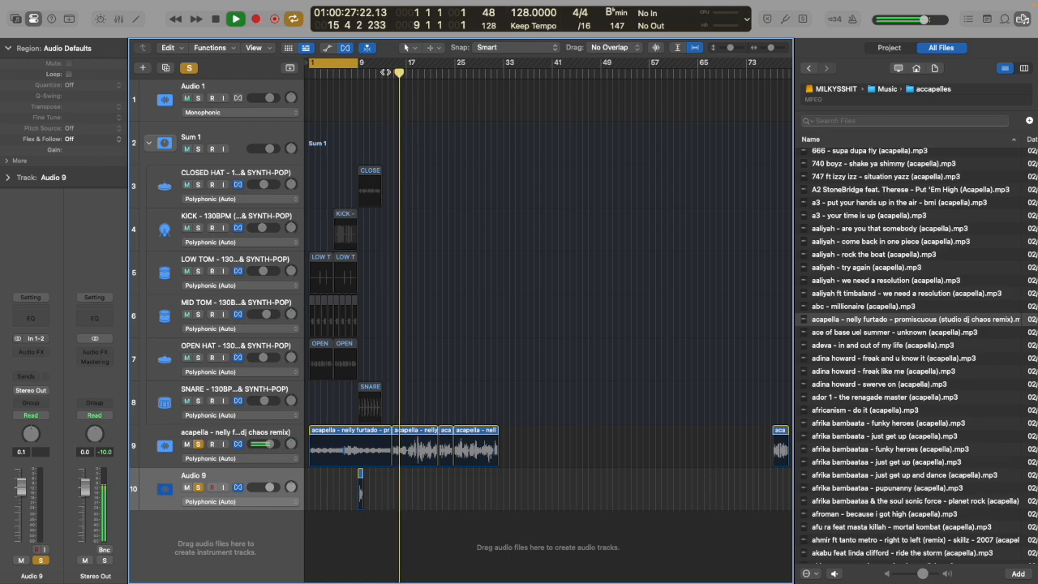
pyautogui.click(407, 431)
pyautogui.press('Delete')
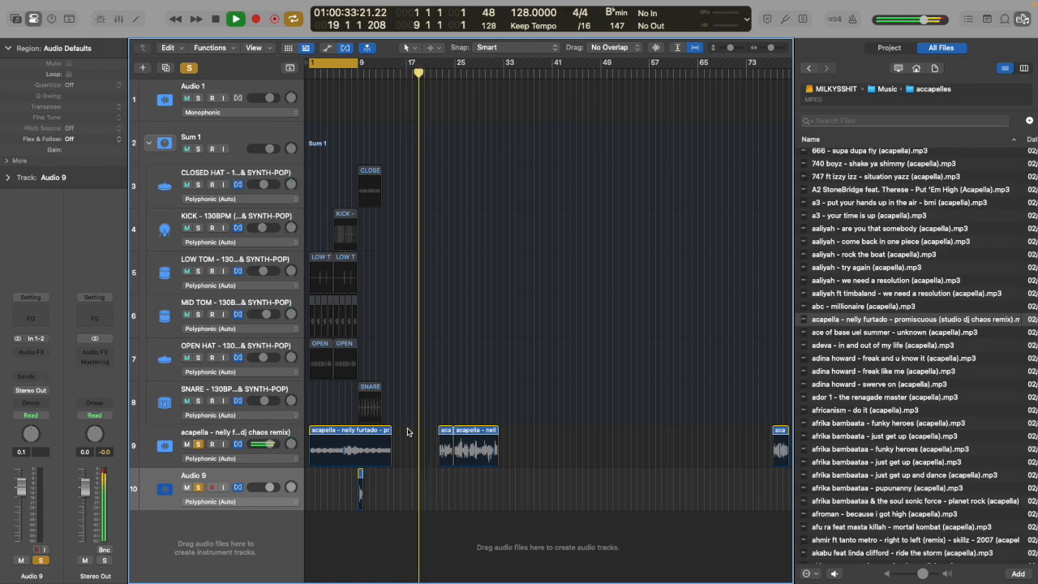
pyautogui.click(443, 430)
pyautogui.press('Delete')
pyautogui.click(467, 431)
pyautogui.press('Delete')
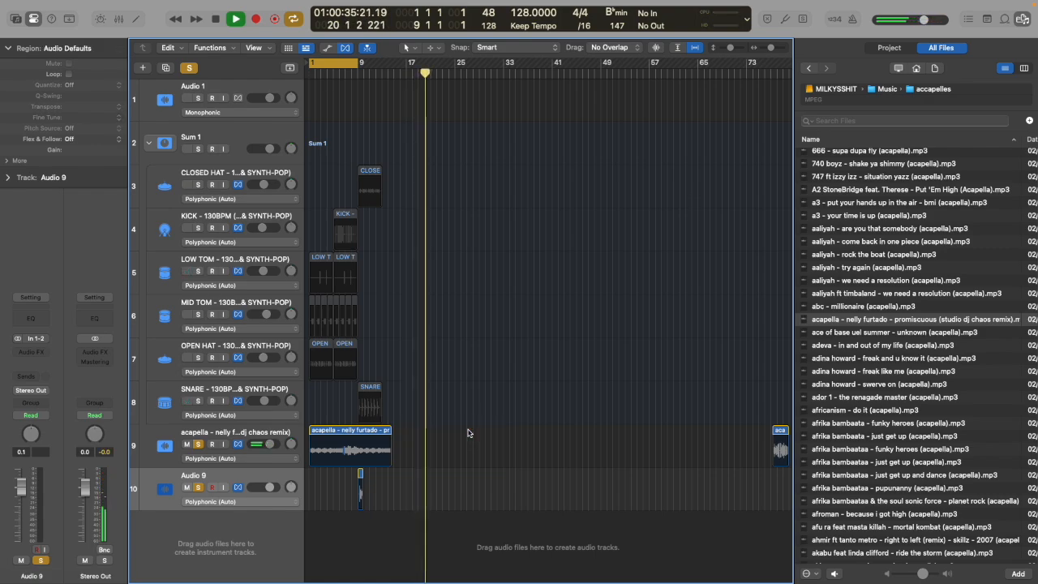
# Move the acapella phrase from bar 77 onto the Audio 9 track at about bar 15.
pyautogui.moveTo(780, 431); pyautogui.dragTo(400, 489)
pyautogui.press('z')
# Audition the opening acapella region and split it at bar 5.
pyautogui.press('space')
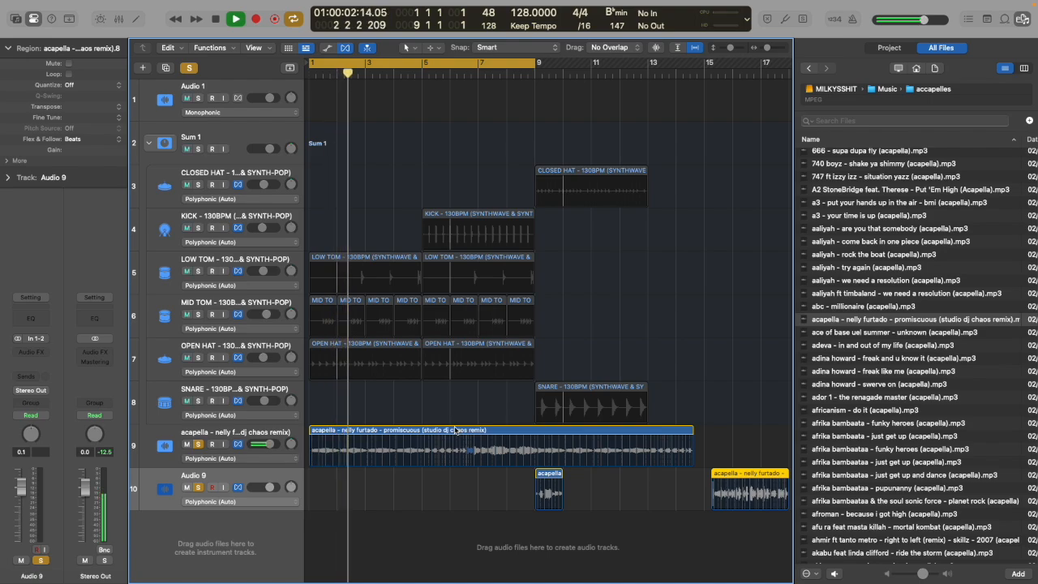
pyautogui.press('Return')
pyautogui.click(423, 460)
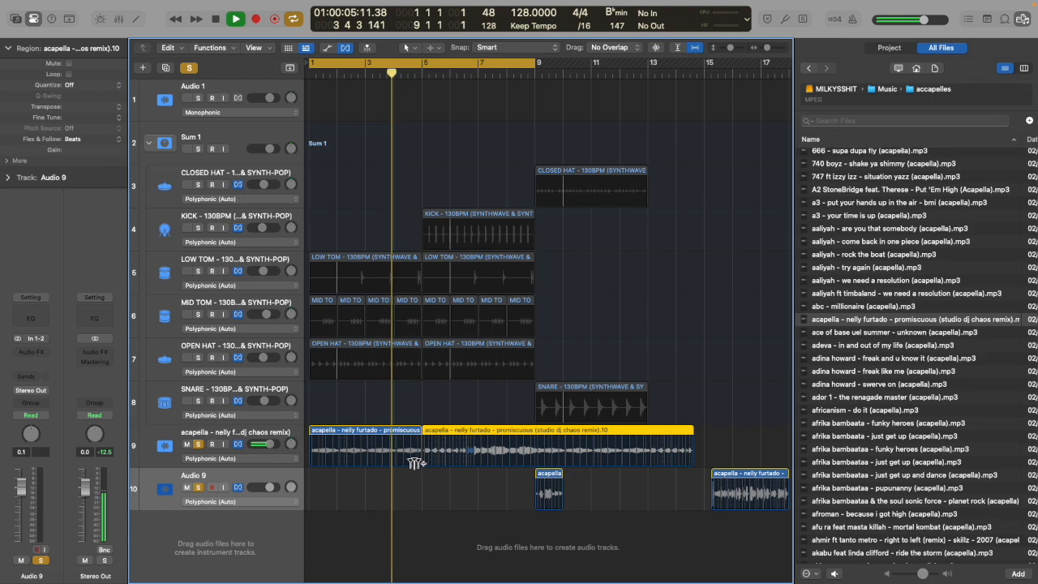
pyautogui.press('space')
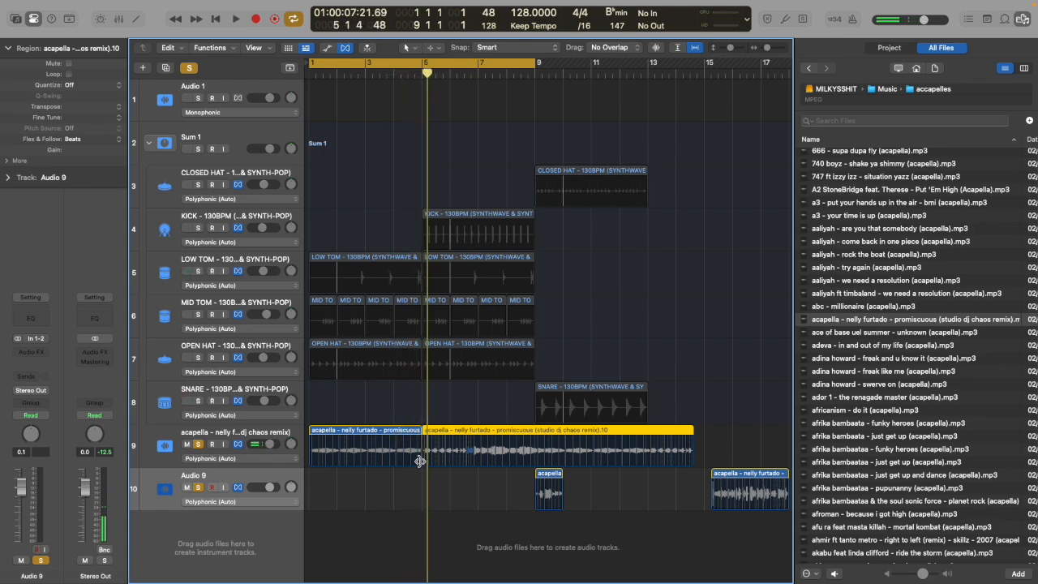
# Split the opening acapella region about a beat after bar 4 and delete the piece leading up to bar 5.
pyautogui.click(405, 456)
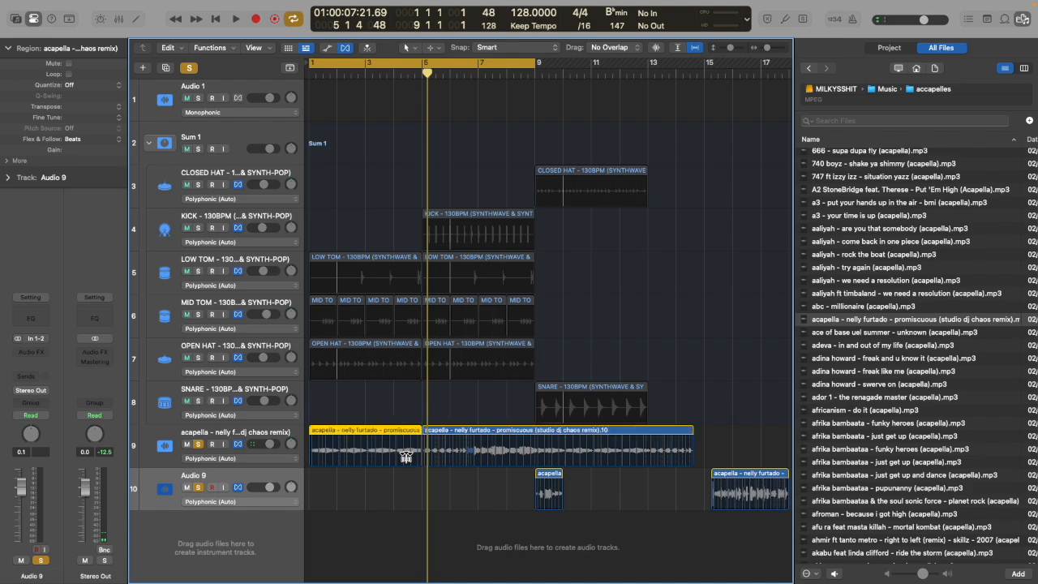
pyautogui.press('z')
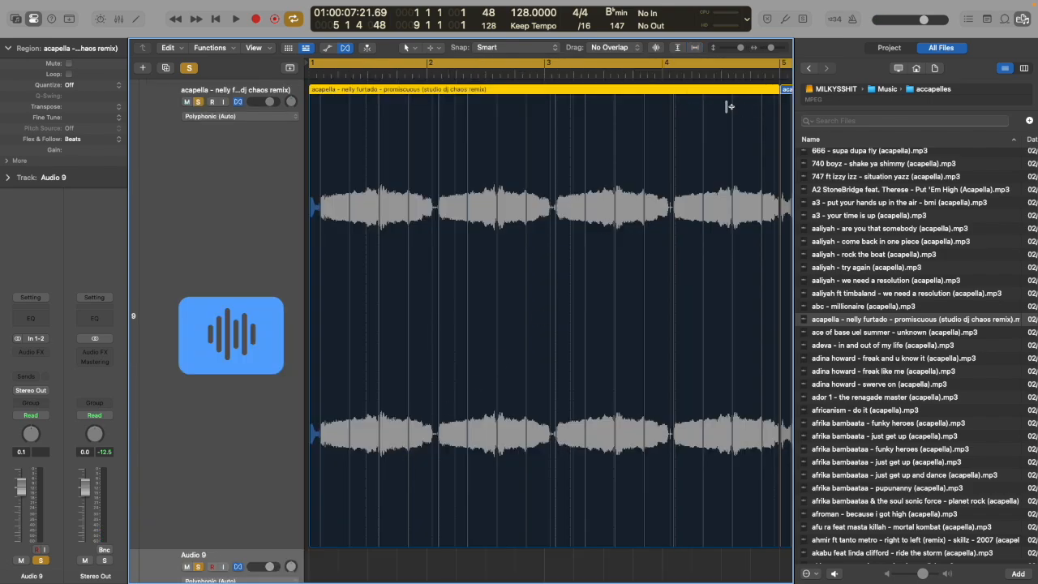
pyautogui.press('z')
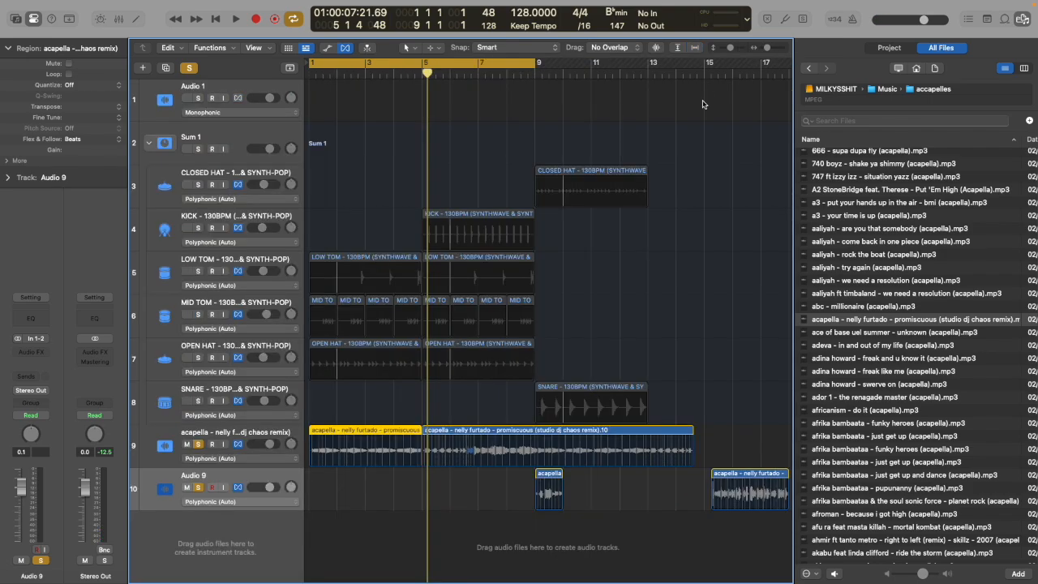
pyautogui.press('z')
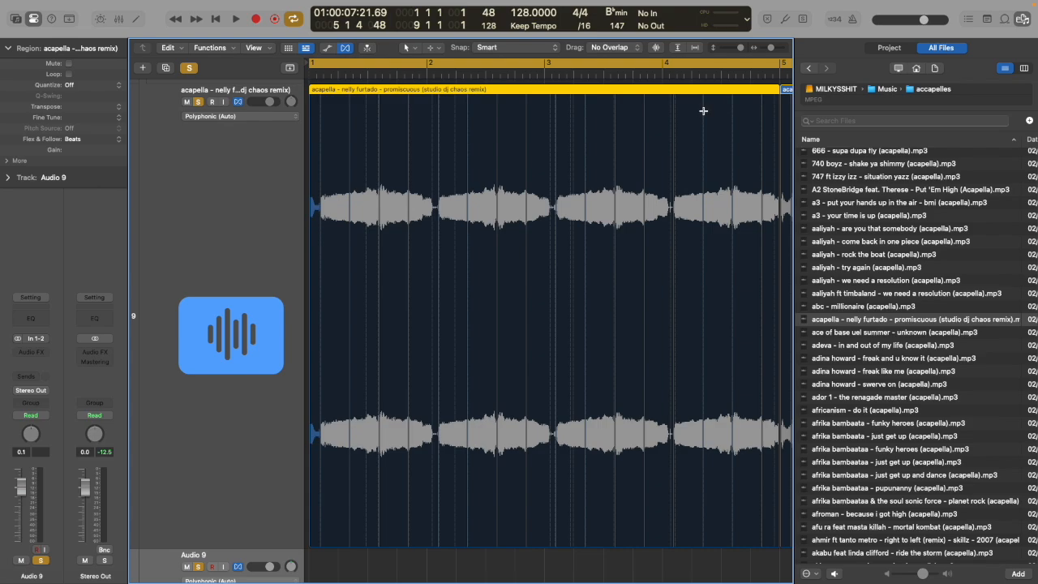
pyautogui.click(703, 111)
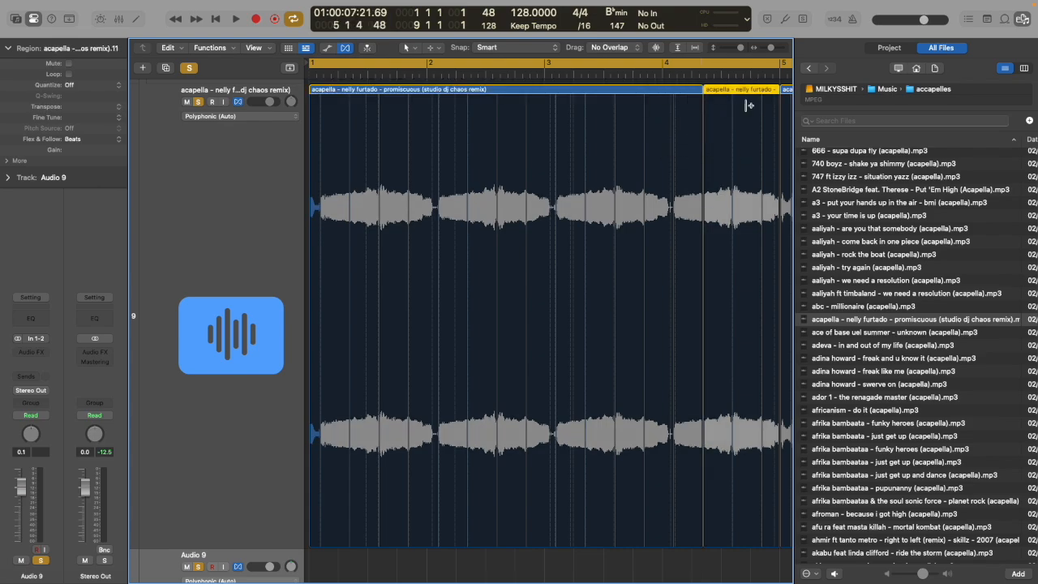
pyautogui.press('Delete')
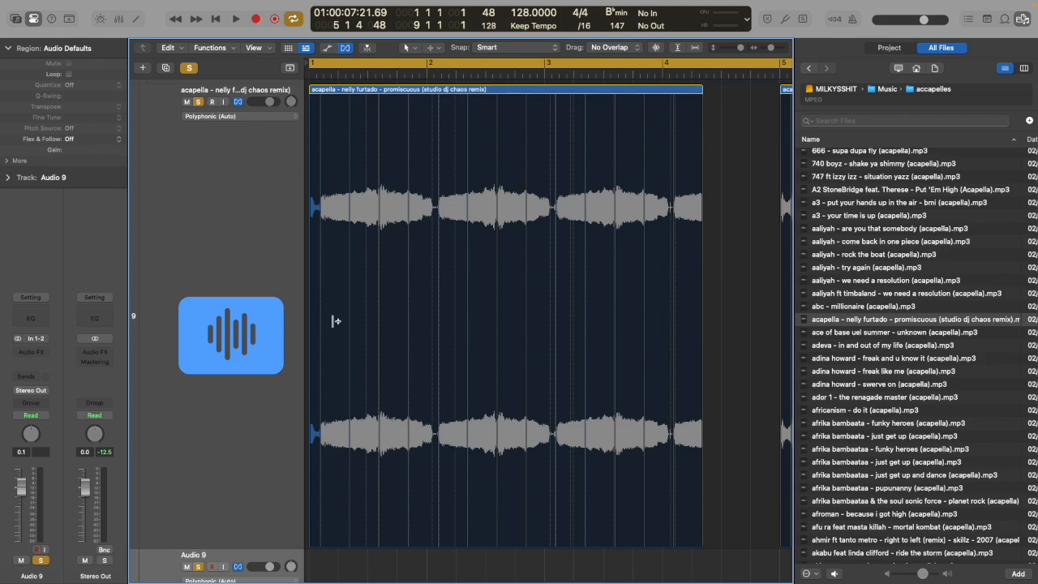
# Trim the silent lead-in off the opening acapella region and move the region back to start at bar 1.
pyautogui.moveTo(310, 428); pyautogui.dragTo(321, 429)
pyautogui.moveTo(346, 94); pyautogui.dragTo(330, 92)
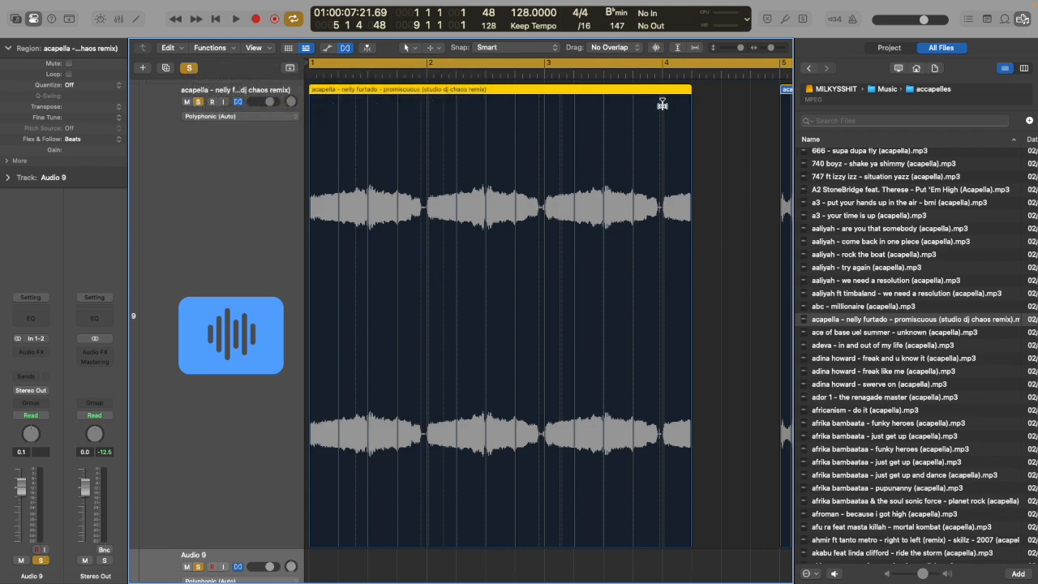
# Split the opening acapella region at bar 4 and repeat the short end slice three times to fill the bar.
pyautogui.click(661, 104)
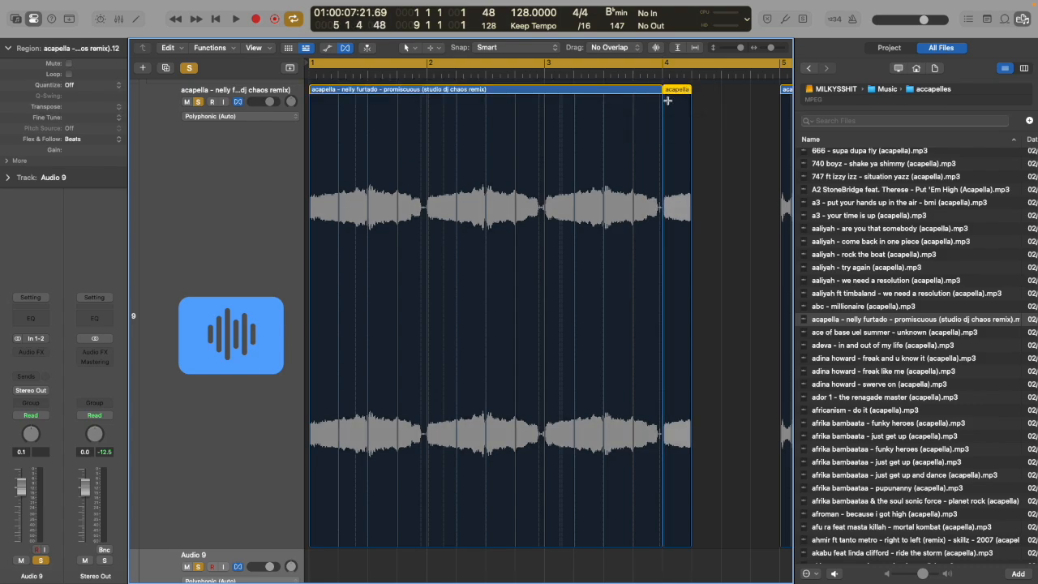
pyautogui.press('super+r')
pyautogui.press('super+r')
pyautogui.press('super+r')
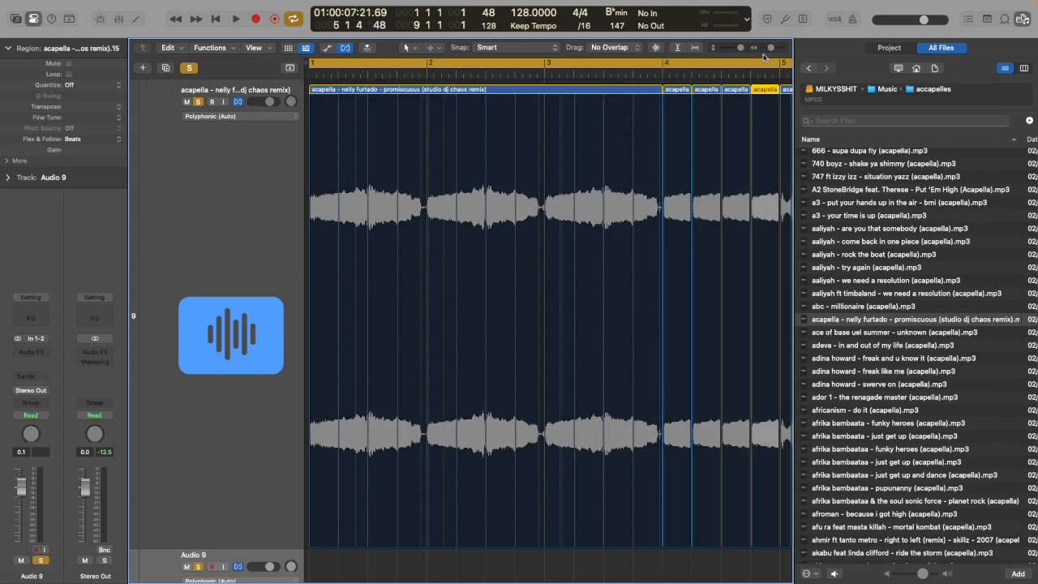
# Move the long acapella region that starts at bar 5 to bar 11.
pyautogui.moveTo(771, 49); pyautogui.dragTo(766, 48)
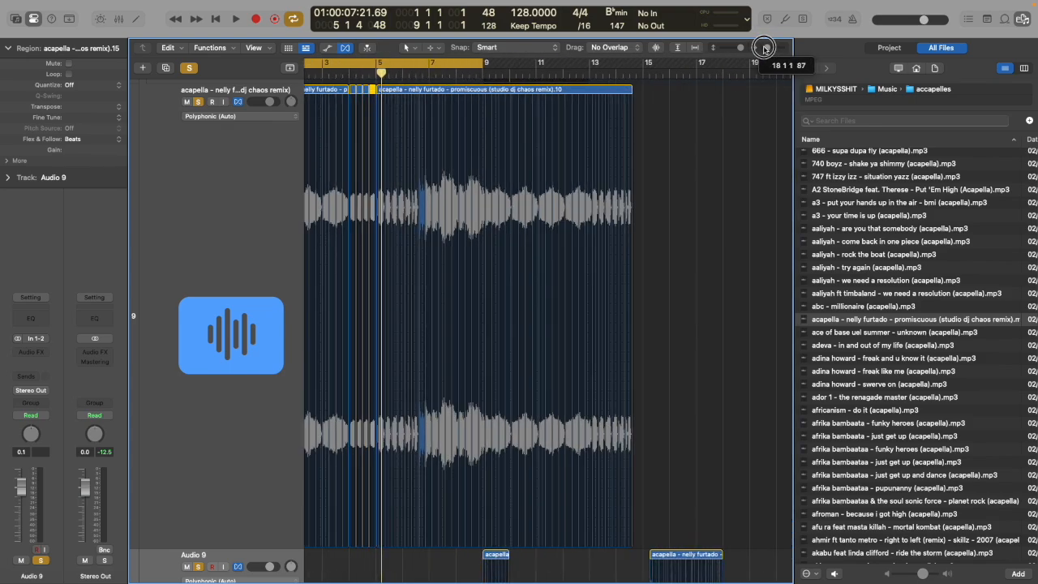
pyautogui.moveTo(397, 92); pyautogui.dragTo(555, 99)
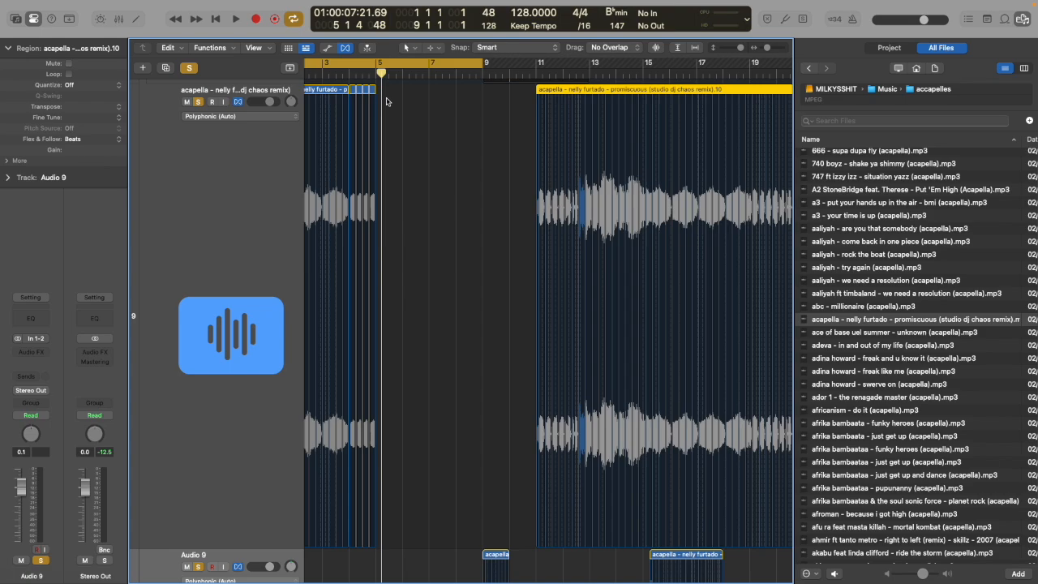
# Join the opening acapella region and its four end slices into one region, and repeat it once at bar 5.
pyautogui.moveTo(377, 92); pyautogui.dragTo(328, 92)
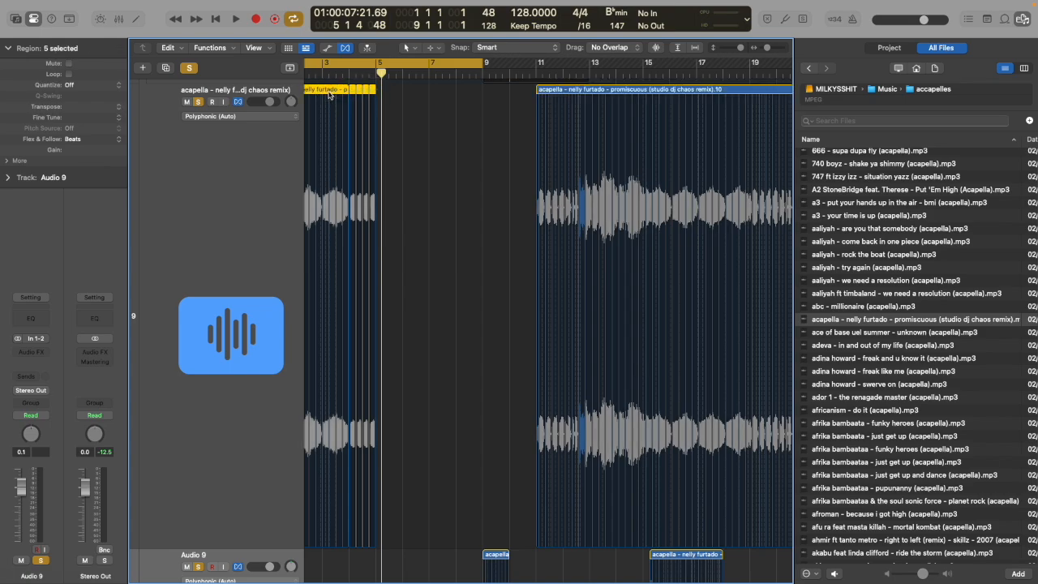
pyautogui.press('super+j')
pyautogui.hscroll(-2, 329, 92)
pyautogui.hscroll(5, 330, 95)
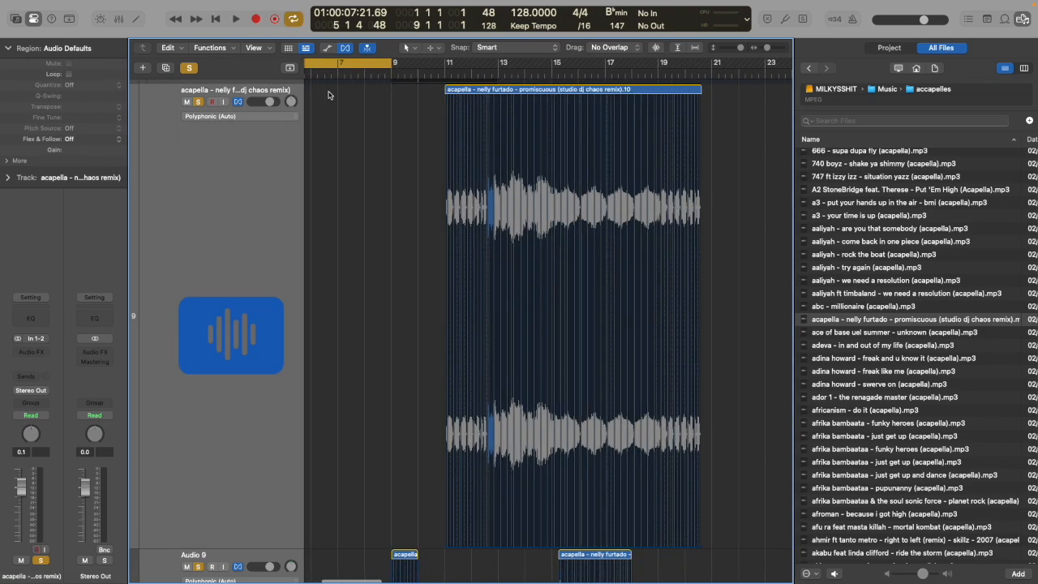
pyautogui.hscroll(-5, 333, 98)
pyautogui.hscroll(1, 355, 107)
pyautogui.click(338, 90)
pyautogui.press('super+r')
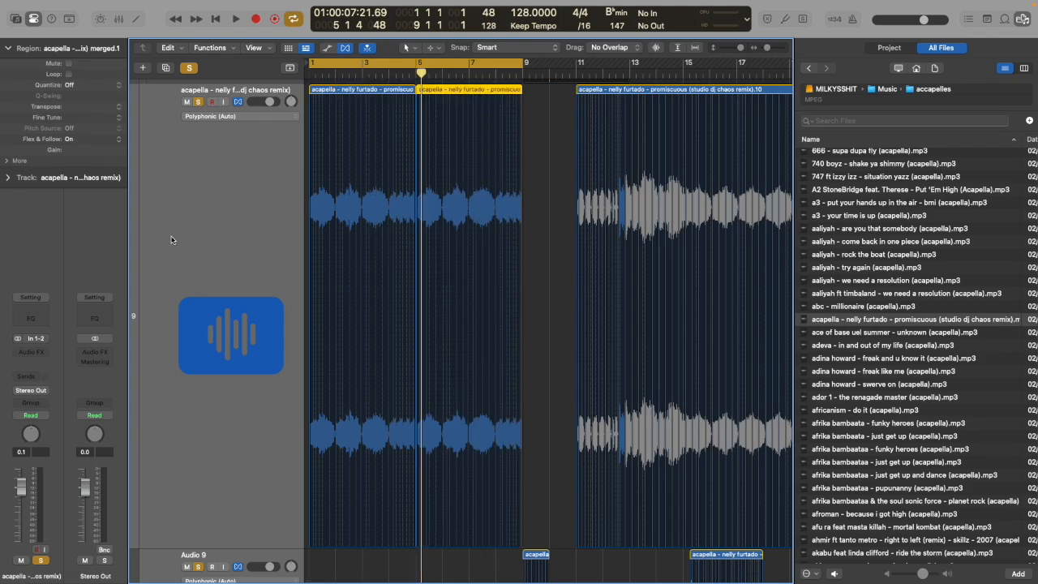
# Insert the Beat Breaker multi-effect on the main acapella channel in the mixer and load its milkyed preset.
pyautogui.press('x')
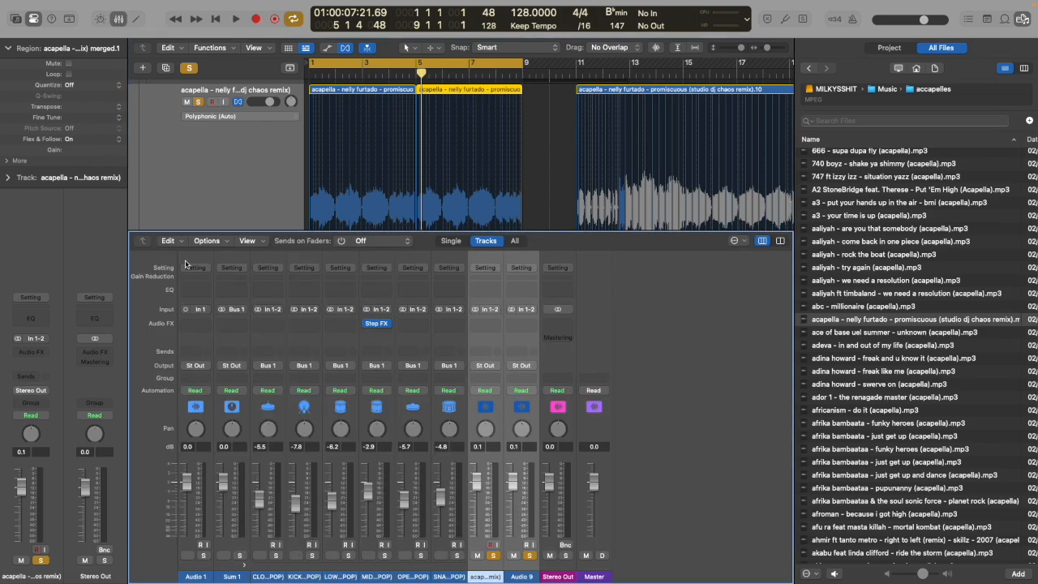
pyautogui.click(457, 342)
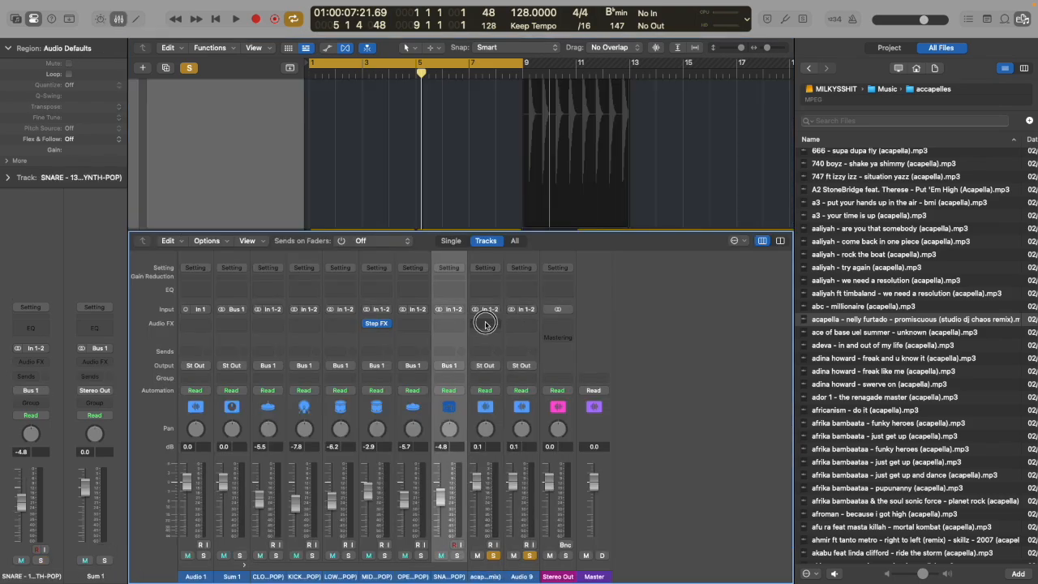
pyautogui.click(485, 324)
pyautogui.moveTo(486, 356)
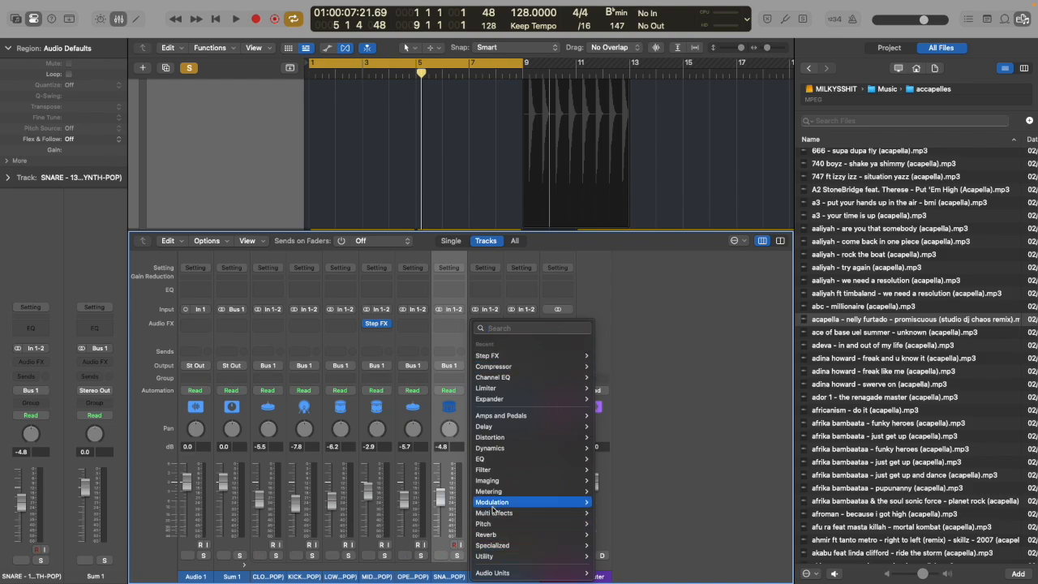
pyautogui.moveTo(518, 515)
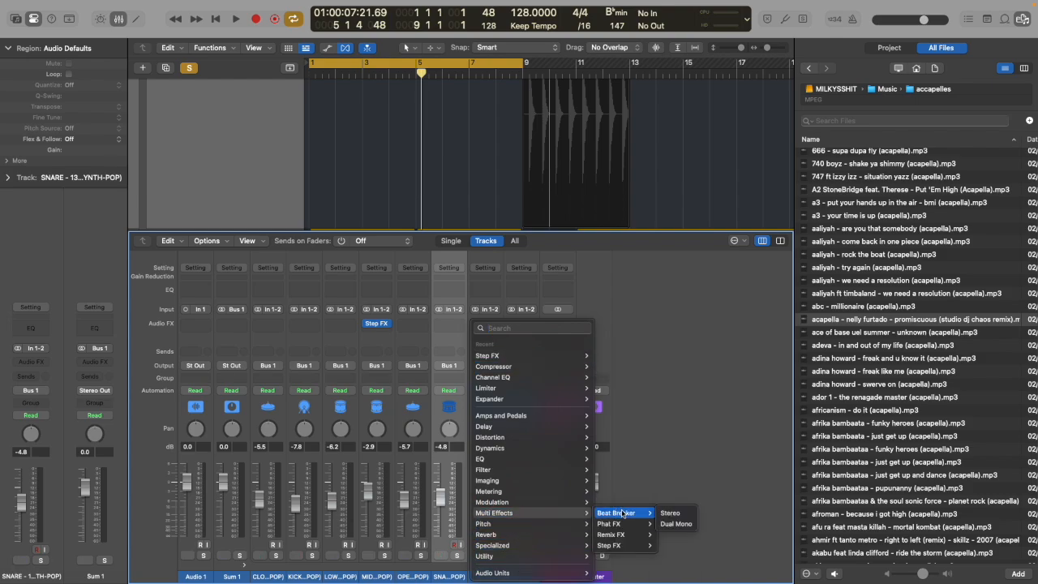
pyautogui.click(621, 514)
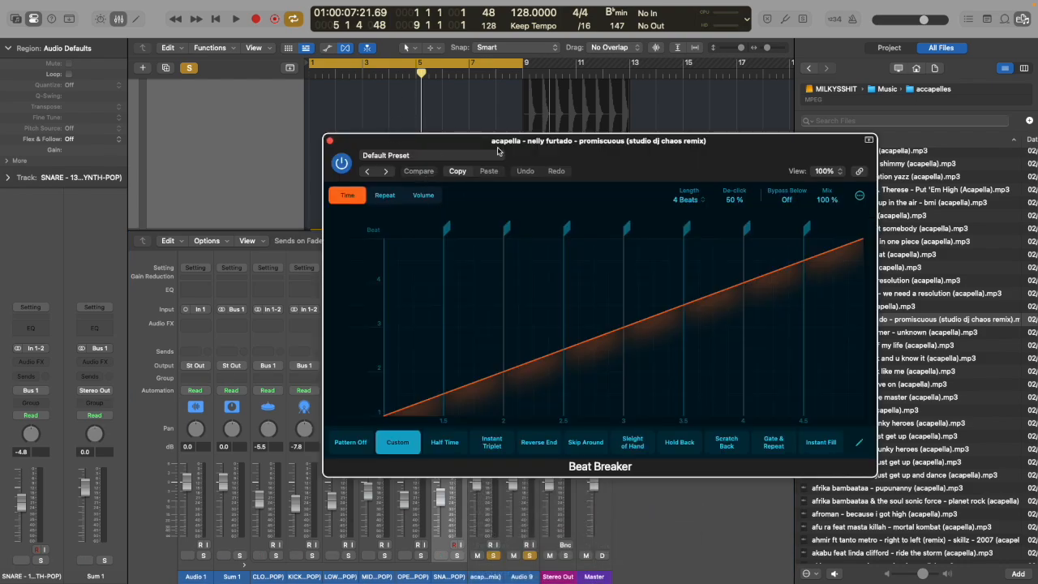
pyautogui.click(499, 155)
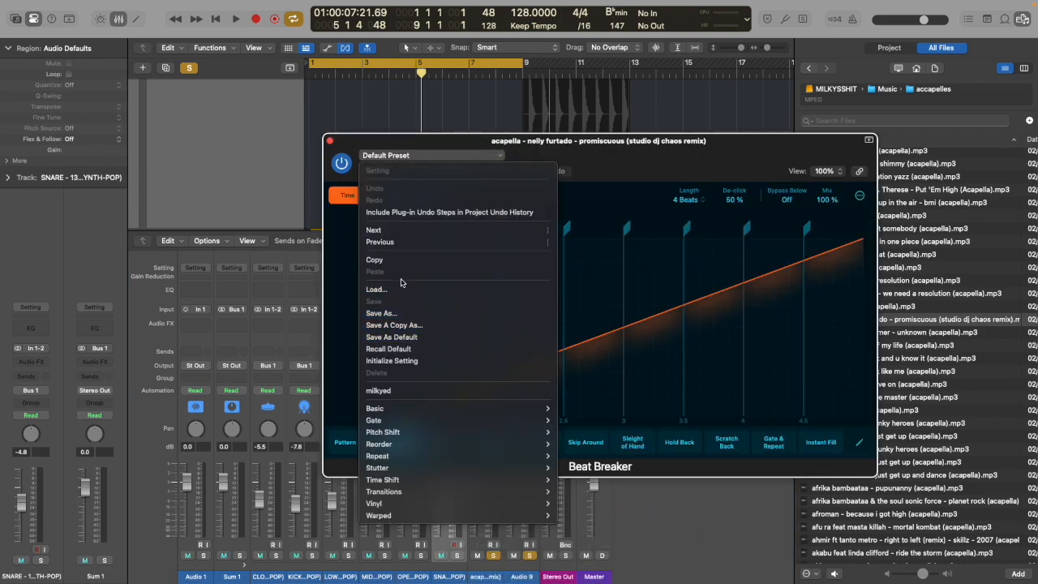
pyautogui.click(394, 390)
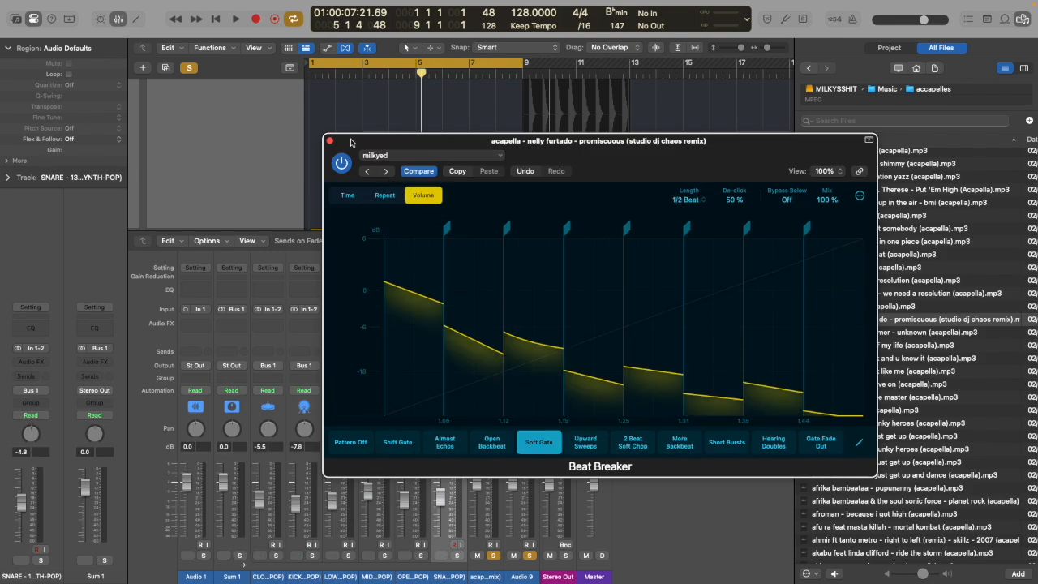
# Play back the soloed acapella, set the Beat Breaker pattern length to 1/4 Beat, and close the plug-in window.
pyautogui.press('space')
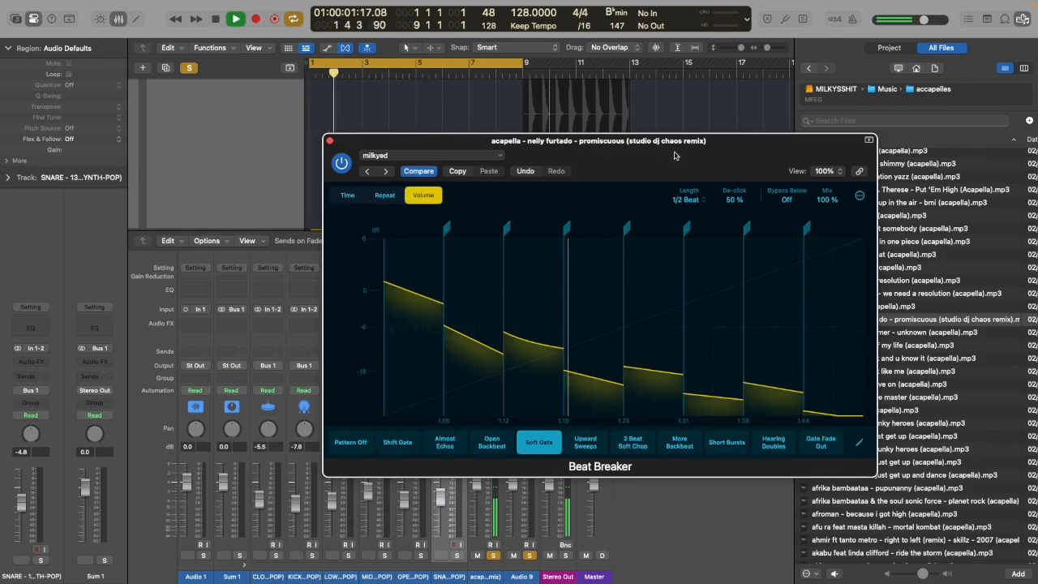
pyautogui.click(686, 200)
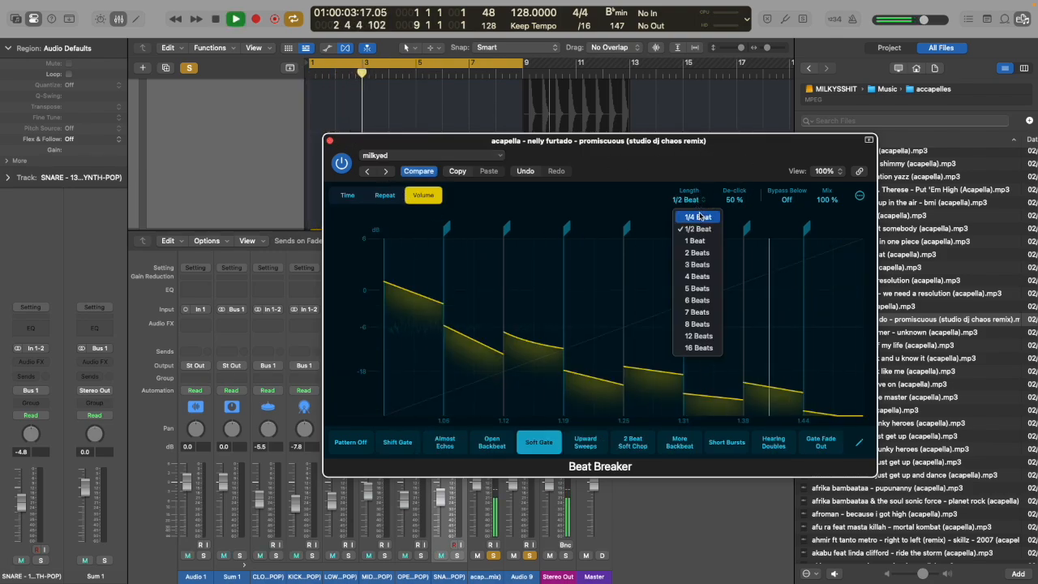
pyautogui.click(700, 216)
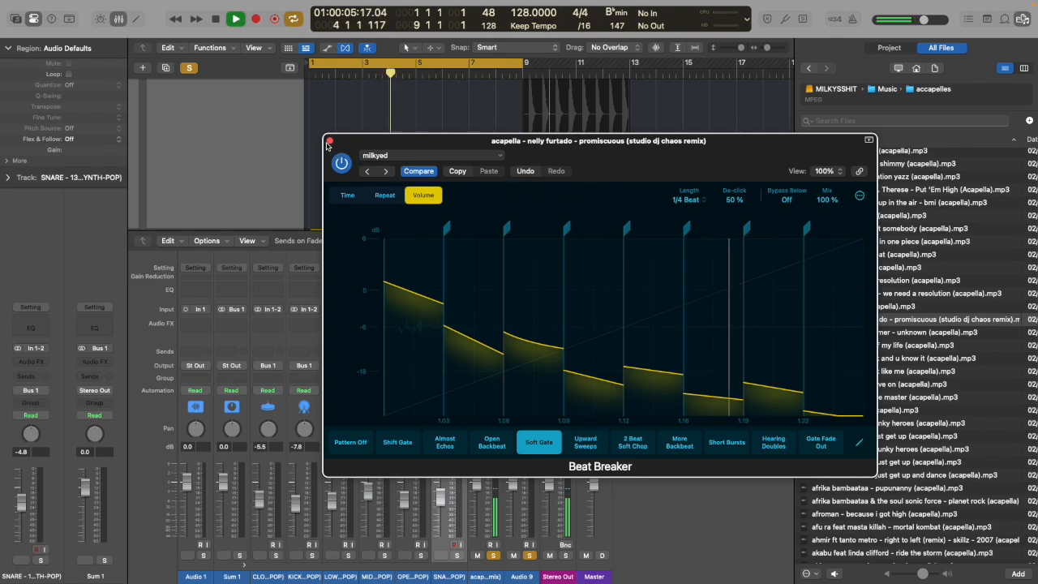
pyautogui.click(330, 141)
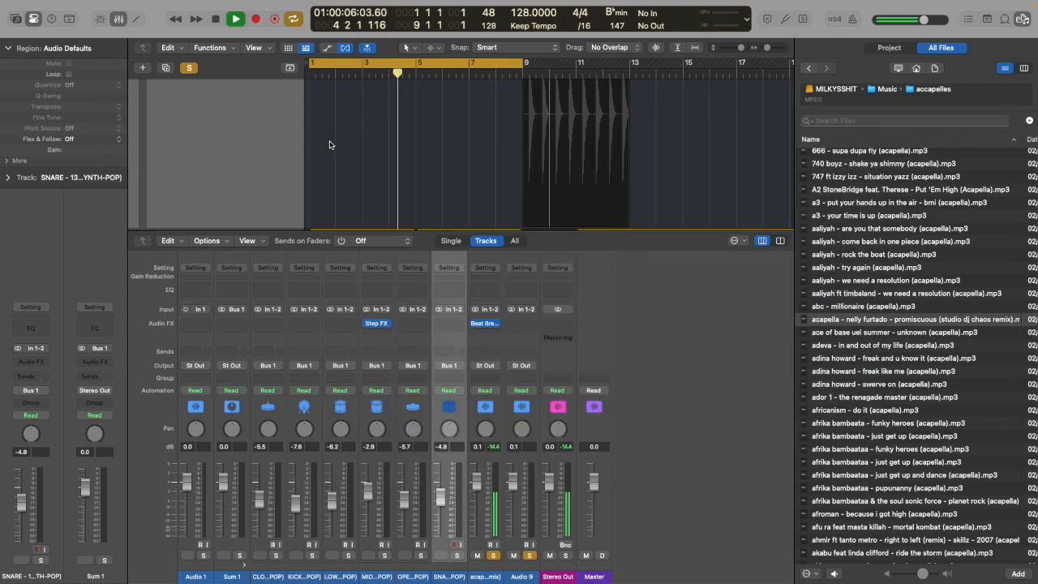
# Clear all solos to play the full mix and copy the mid tom's Step FX onto the acapella channel below Beat Breaker.
pyautogui.click(191, 68)
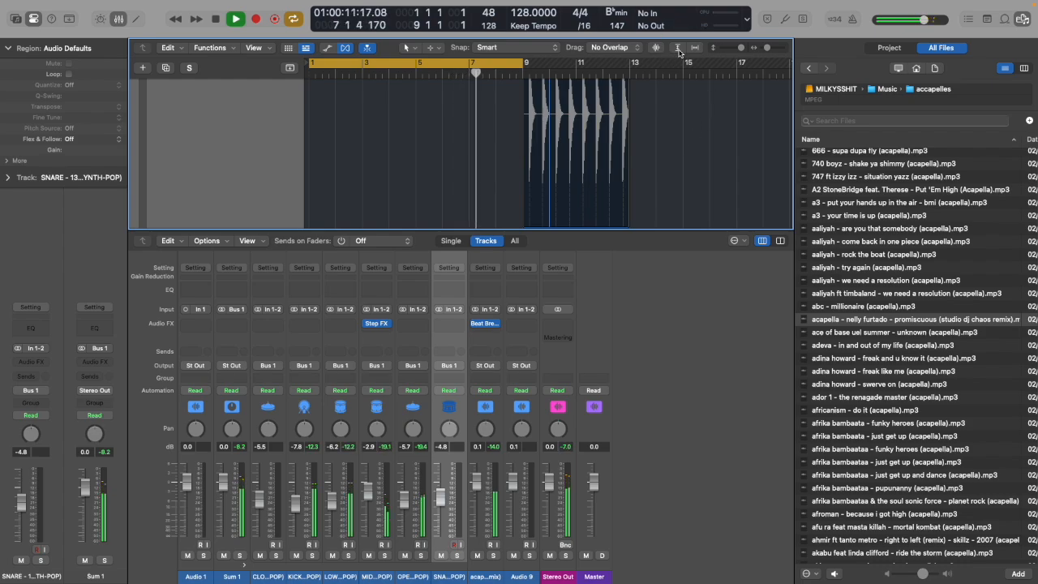
pyautogui.press('space')
pyautogui.press('space')
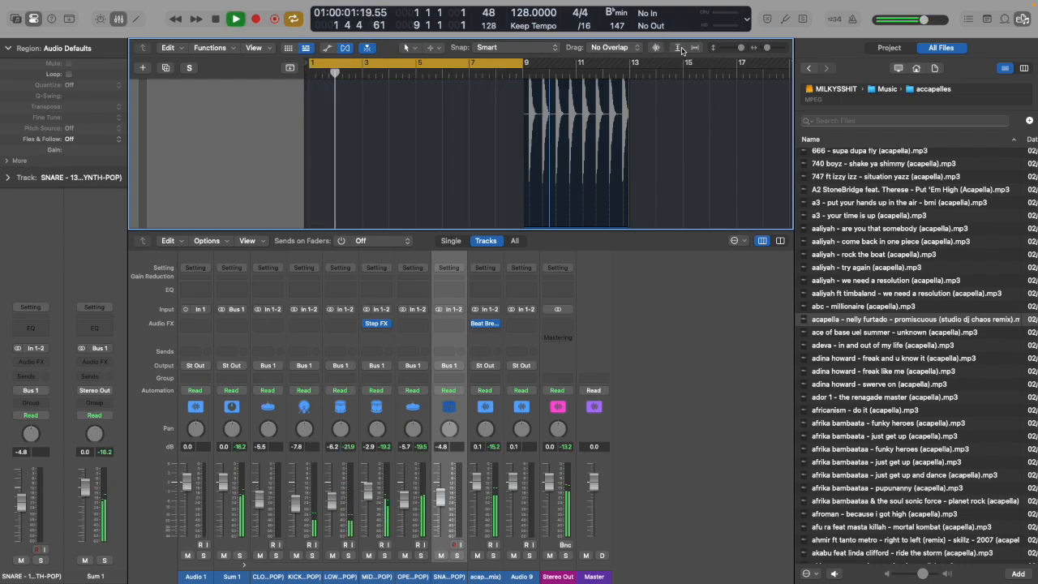
pyautogui.click(693, 47)
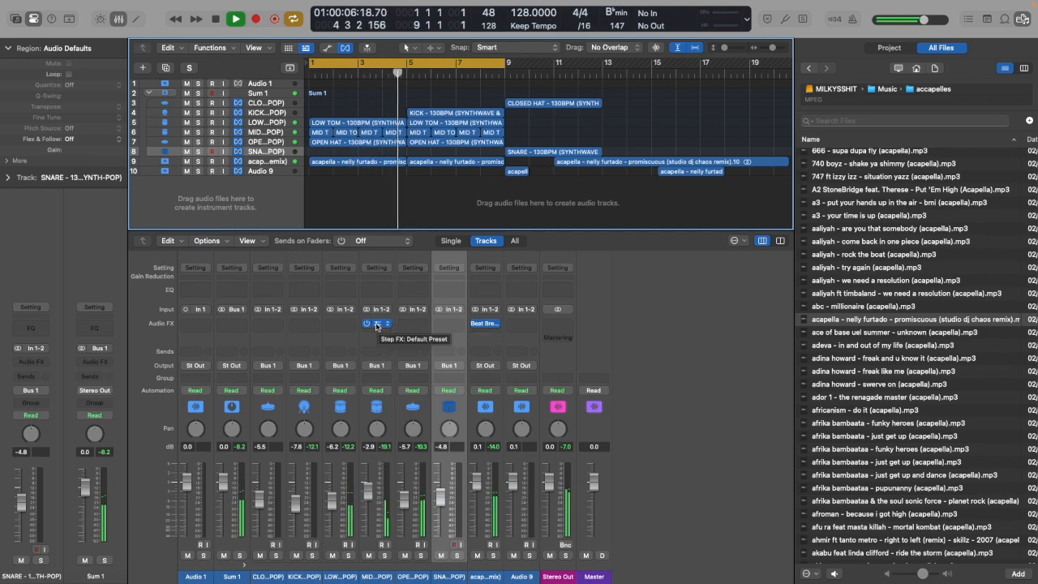
pyautogui.moveTo(376, 325); pyautogui.dragTo(489, 334)
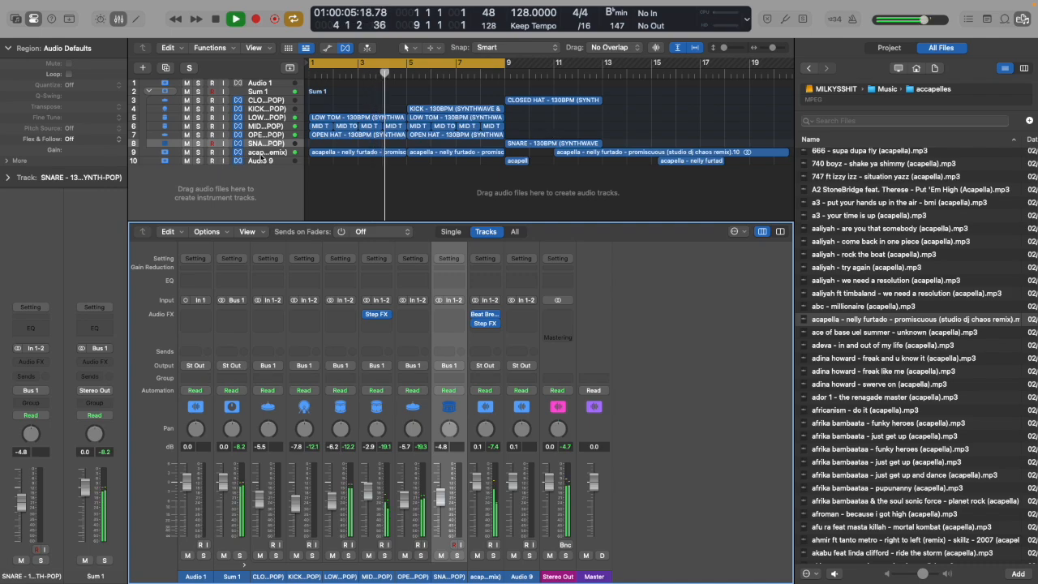
# Try transposing the two opening acapella regions to -3, -6 and -12 during playback, and reset their transposition.
pyautogui.click(263, 153)
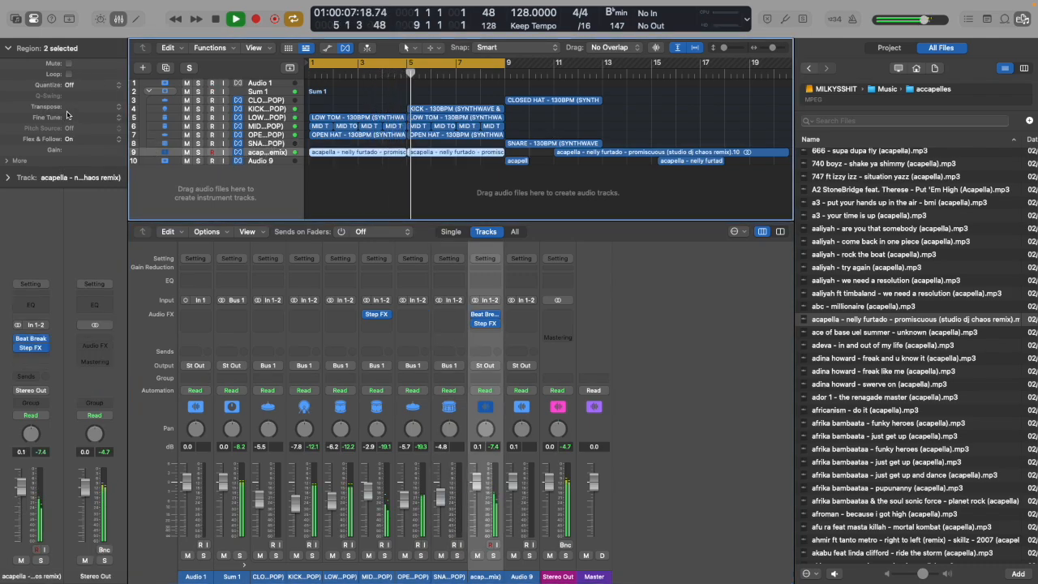
pyautogui.click(116, 108)
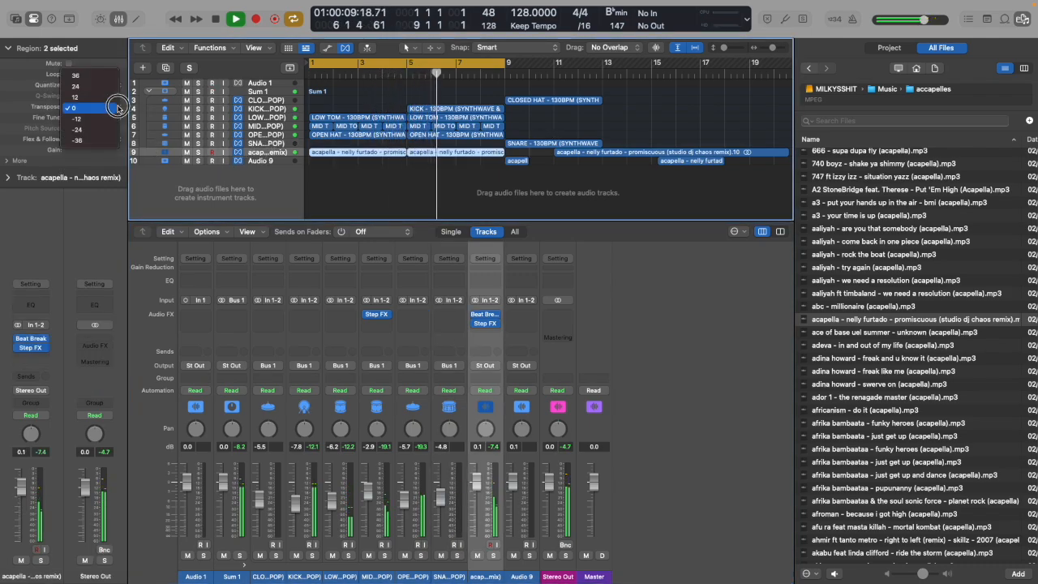
pyautogui.click(77, 108)
pyautogui.moveTo(67, 112); pyautogui.dragTo(67, 118)
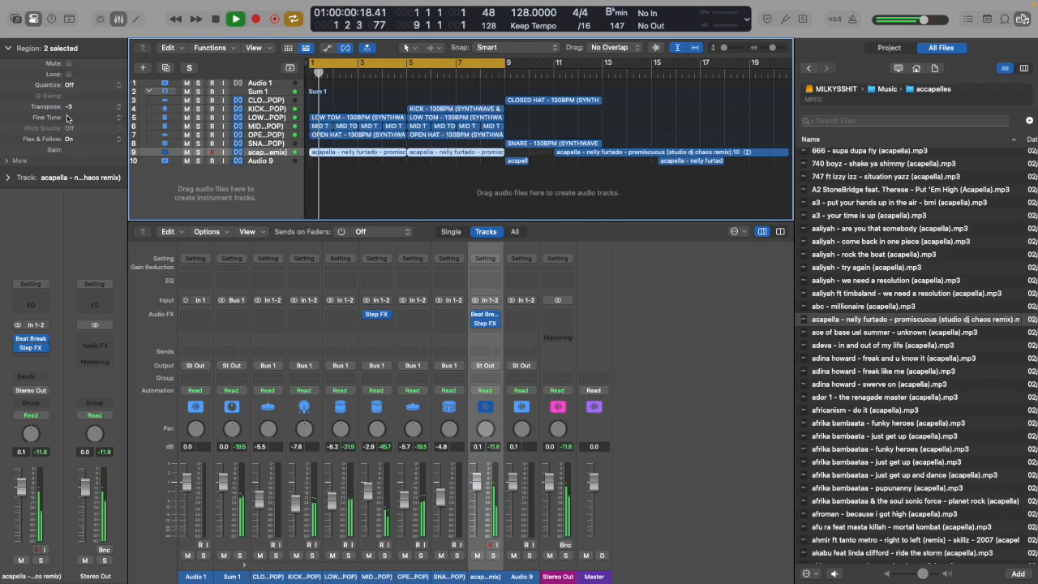
pyautogui.moveTo(70, 110); pyautogui.dragTo(69, 118)
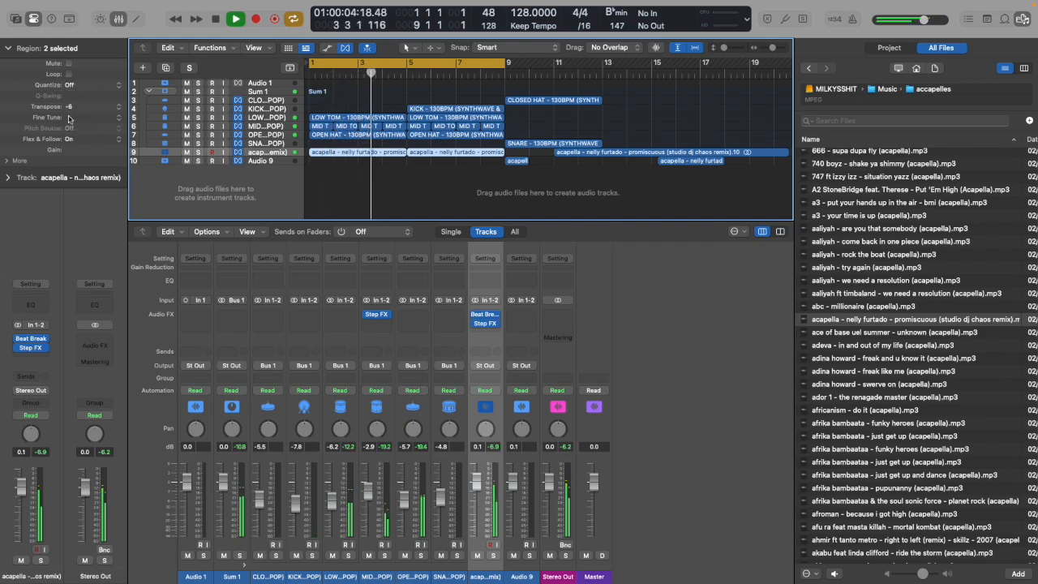
pyautogui.press('Return')
pyautogui.moveTo(69, 117); pyautogui.dragTo(69, 124)
pyautogui.press('Return')
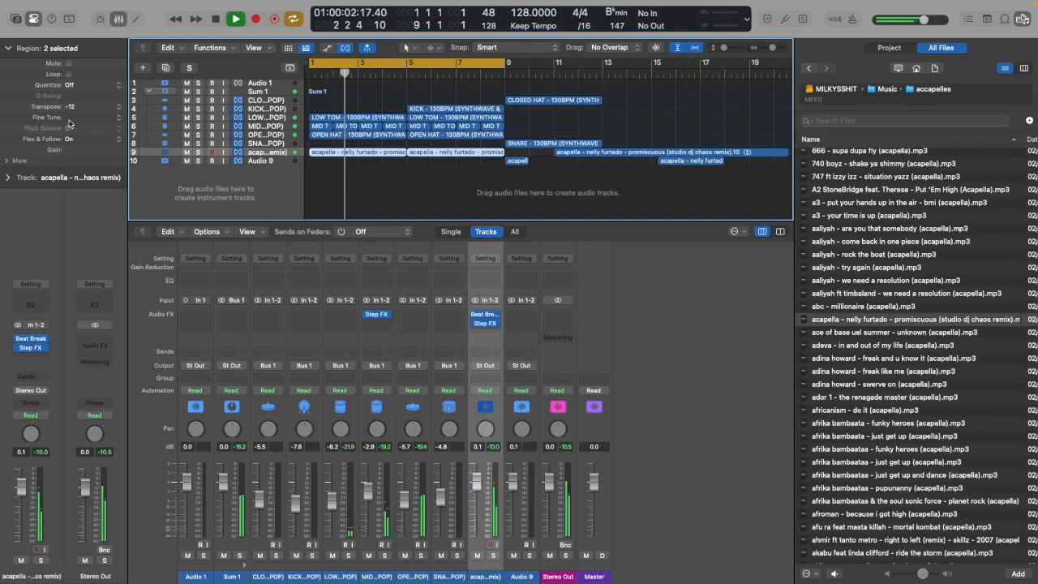
pyautogui.moveTo(70, 108); pyautogui.dragTo(71, 91)
pyautogui.press('Return')
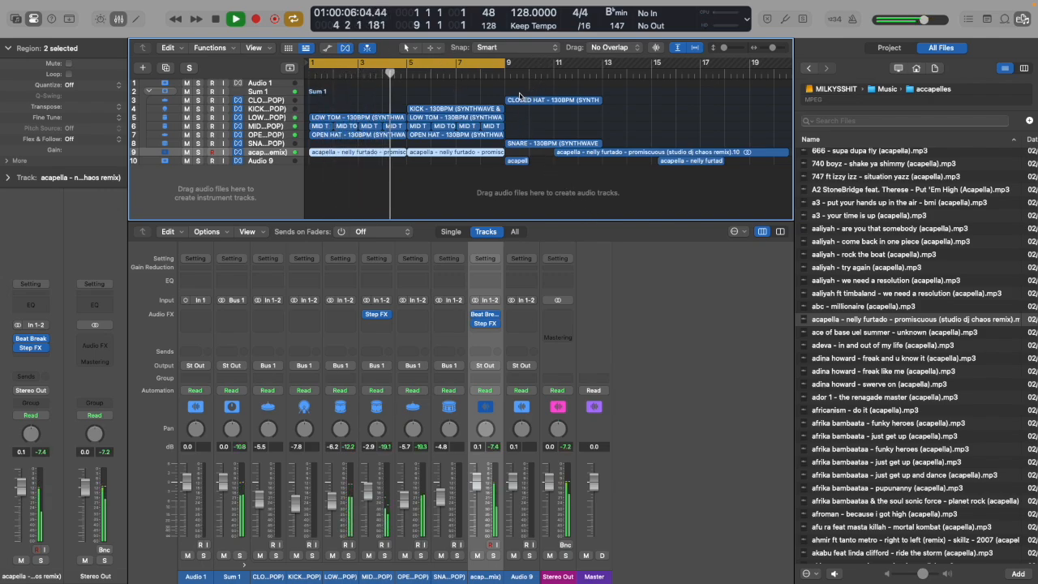
# Move the short Audio 9 acapella slice from bar 9 to bar 5 and the long acapella region to bar 13.
pyautogui.moveTo(521, 161); pyautogui.dragTo(418, 168)
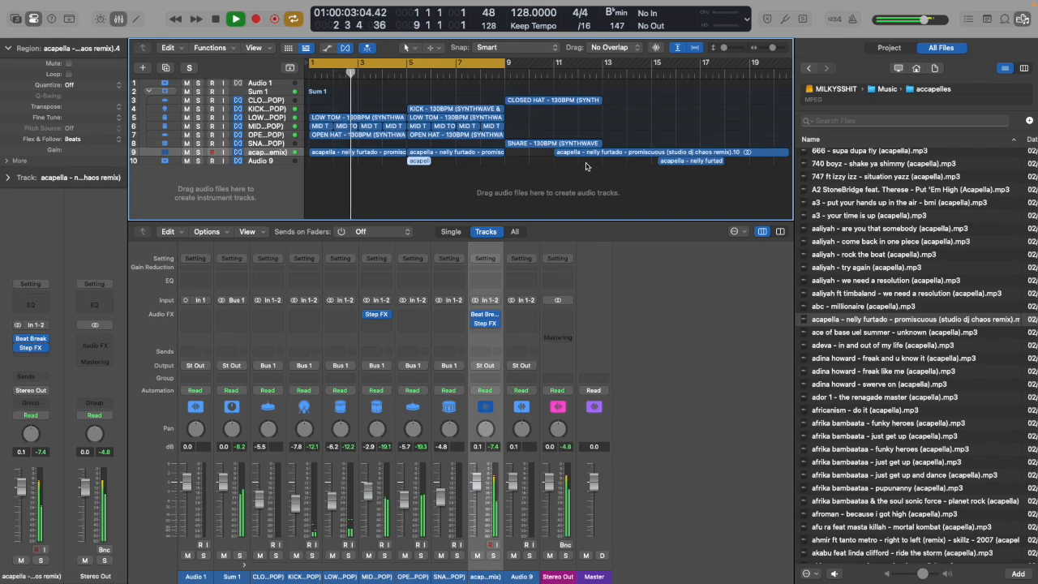
pyautogui.moveTo(581, 157); pyautogui.dragTo(625, 157)
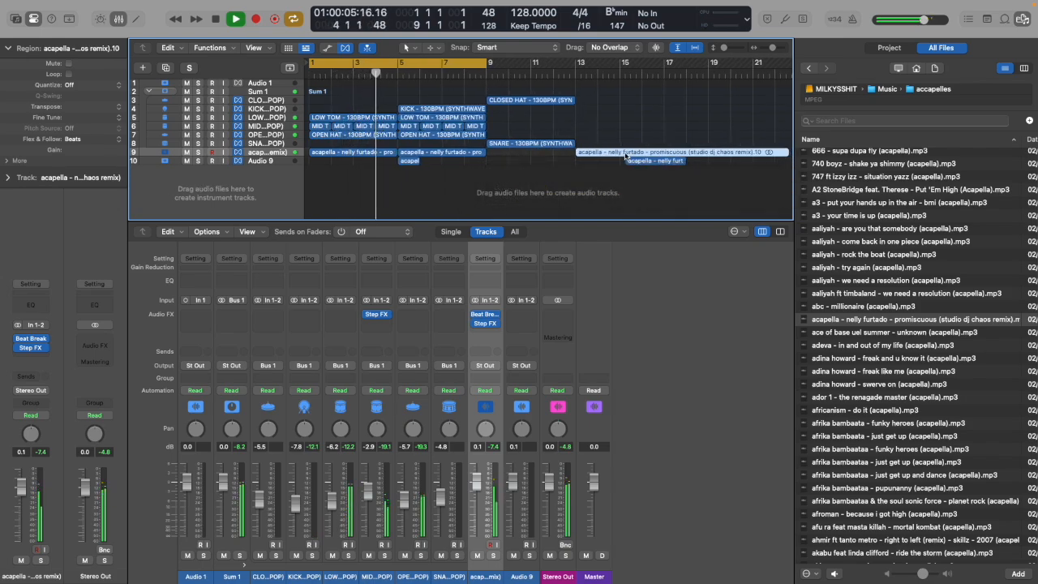
# Shift the short Audio 9 acapella slice earlier so its strongest vocal attack lands exactly on bar 5.
pyautogui.moveTo(409, 164); pyautogui.dragTo(400, 163)
pyautogui.doubleClick(399, 161)
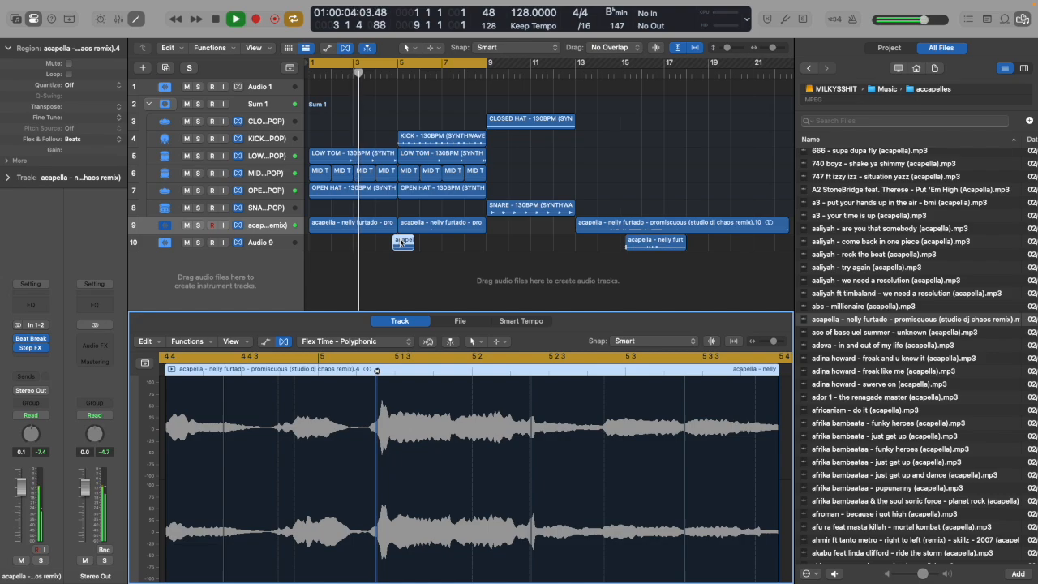
pyautogui.click(400, 241)
pyautogui.press('z')
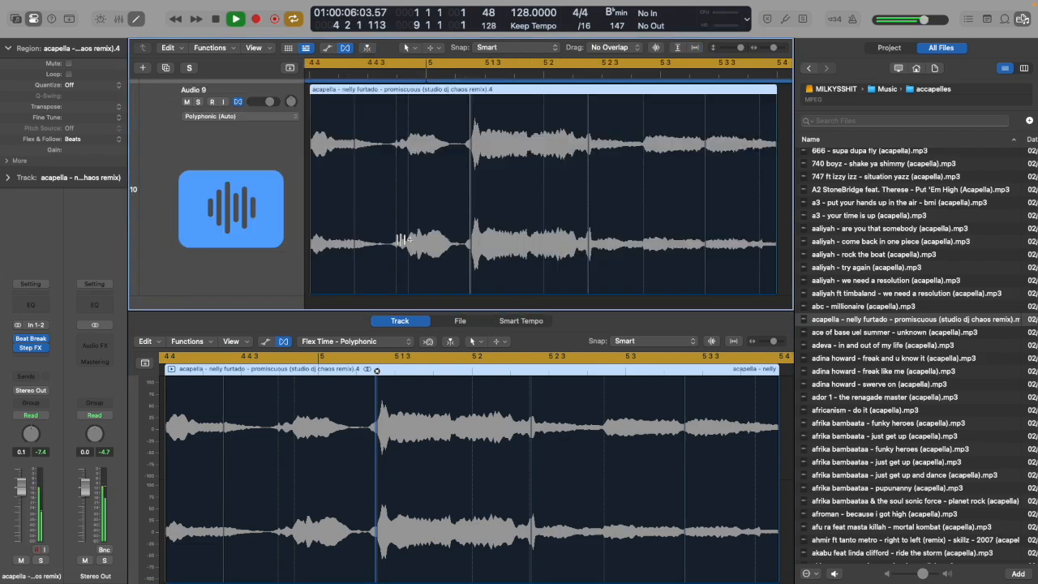
pyautogui.moveTo(463, 88); pyautogui.dragTo(420, 201)
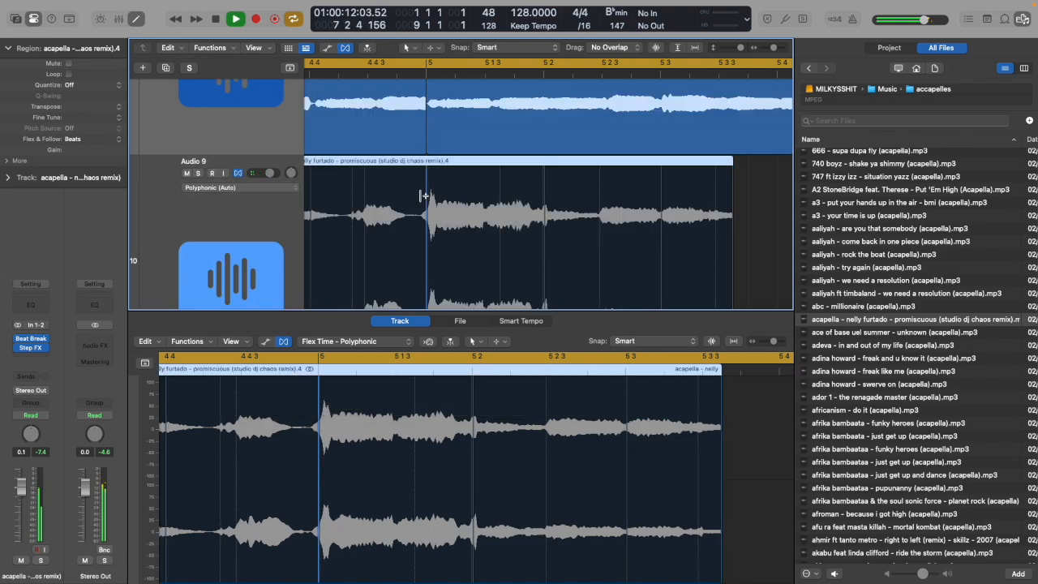
# Split the opening sound off the Audio 9 slice ahead of bar 5 and move that piece onto a new track below.
pyautogui.scroll(-3, 430, 243)
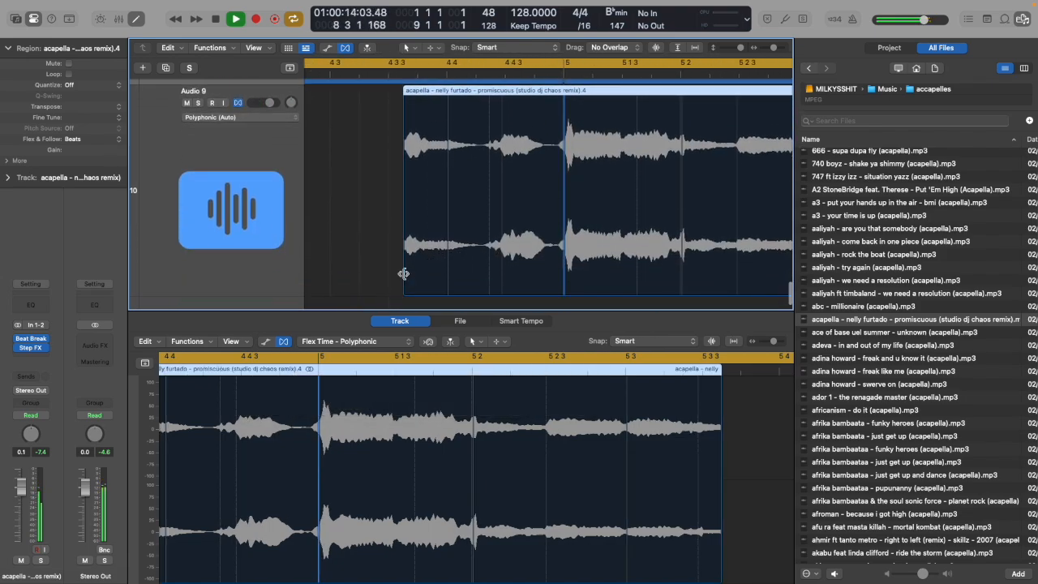
pyautogui.moveTo(404, 273)
pyautogui.mouseDown()
pyautogui.moveTo(484, 270)
pyautogui.moveTo(344, 264)
pyautogui.moveTo(404, 264)
pyautogui.mouseUp()
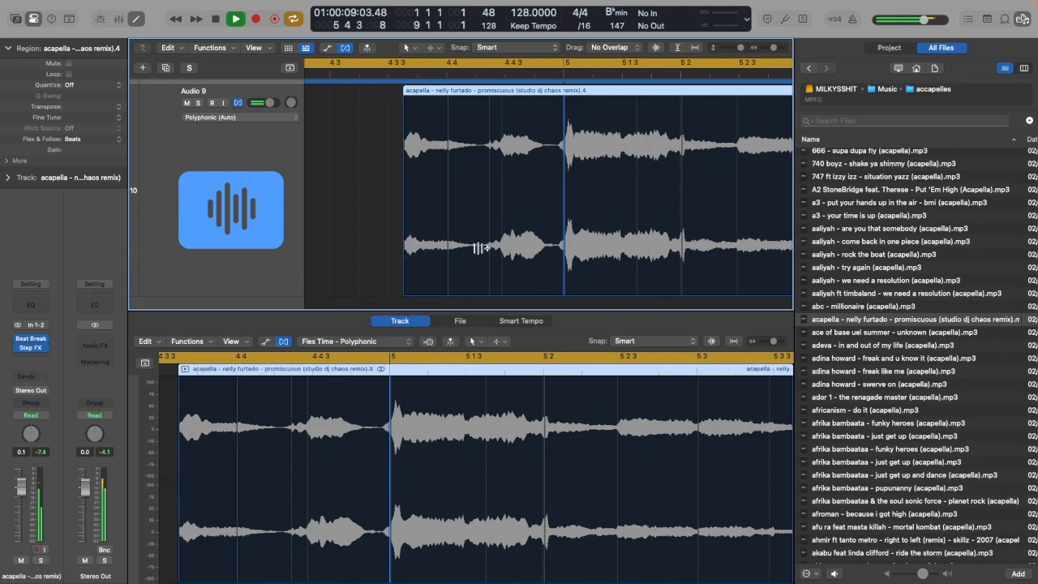
pyautogui.click(480, 245)
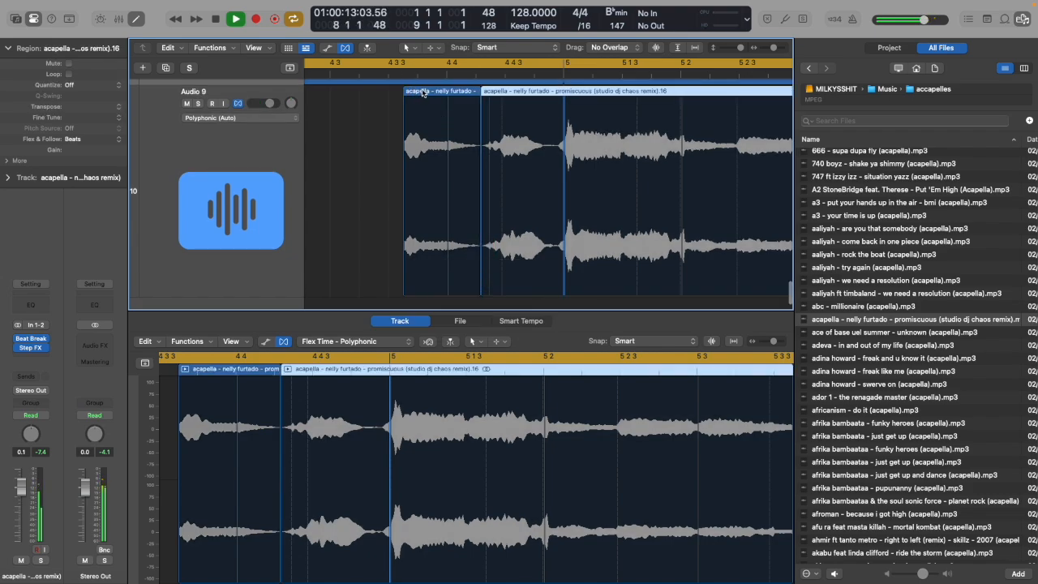
pyautogui.click(680, 47)
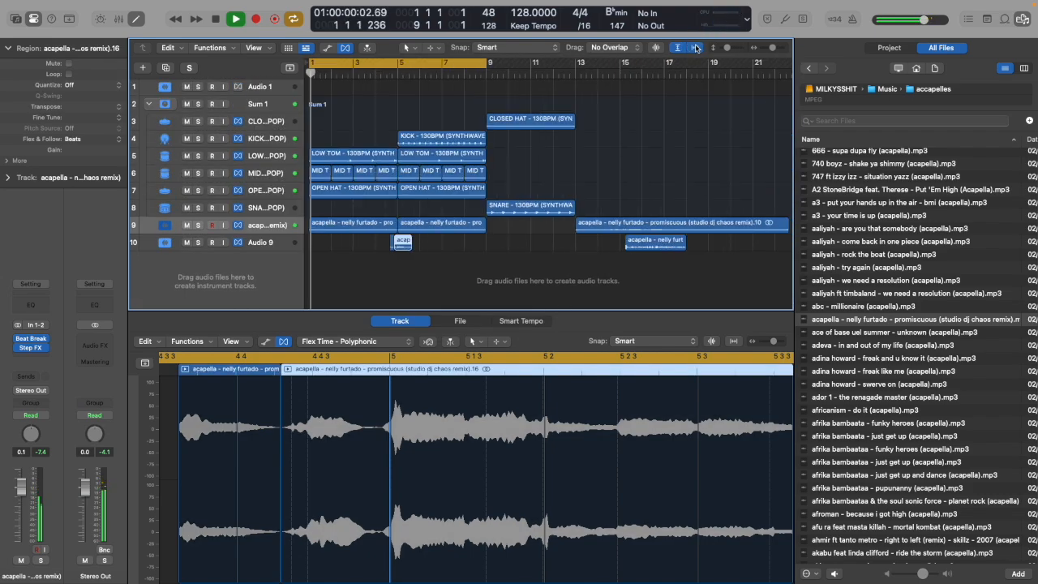
pyautogui.moveTo(399, 241); pyautogui.dragTo(391, 260)
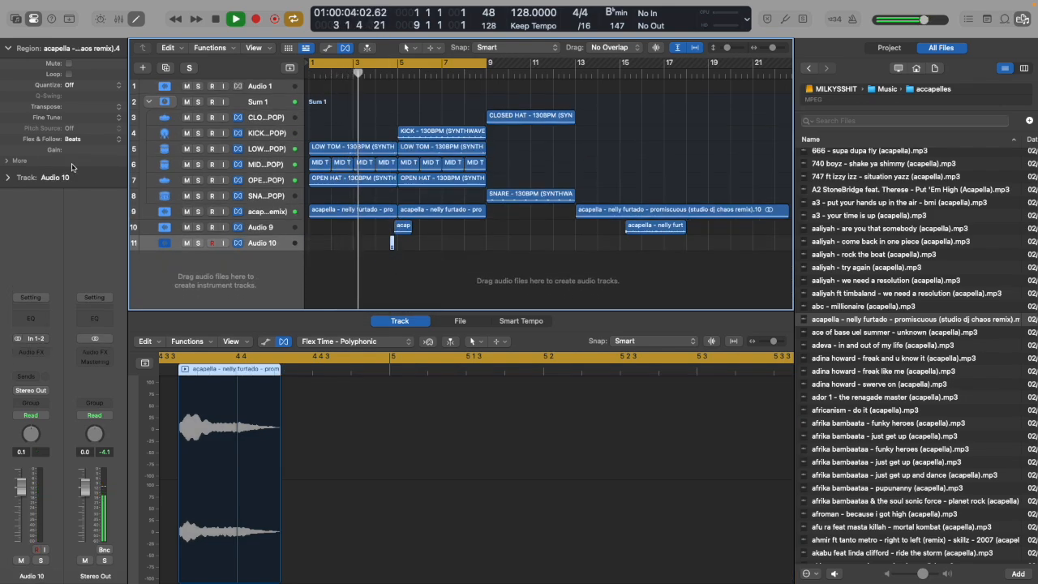
# Turn off Flex for the Audio 10 track and reverse its short vocal slice.
pyautogui.click(10, 160)
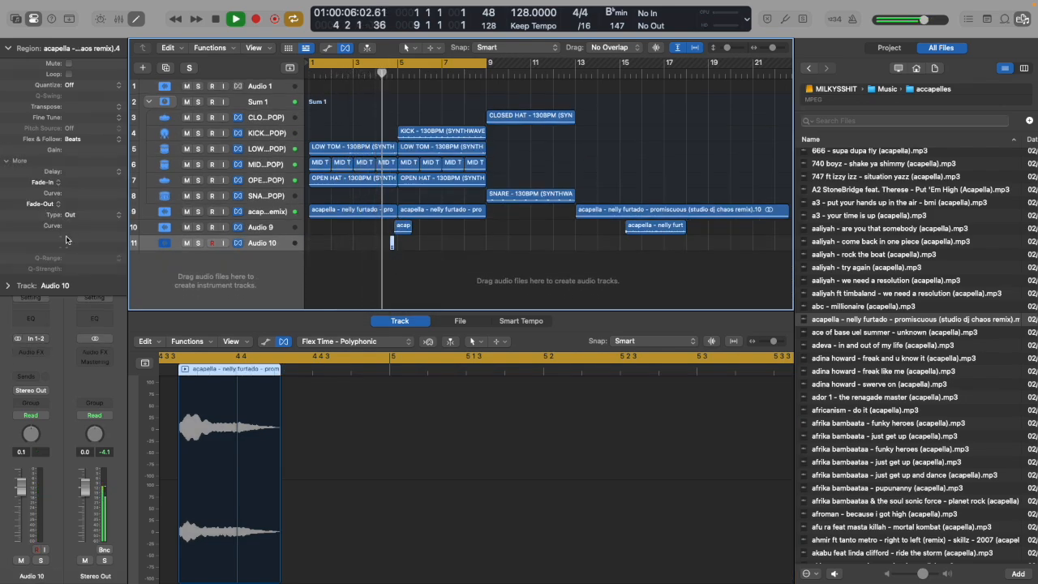
pyautogui.click(238, 243)
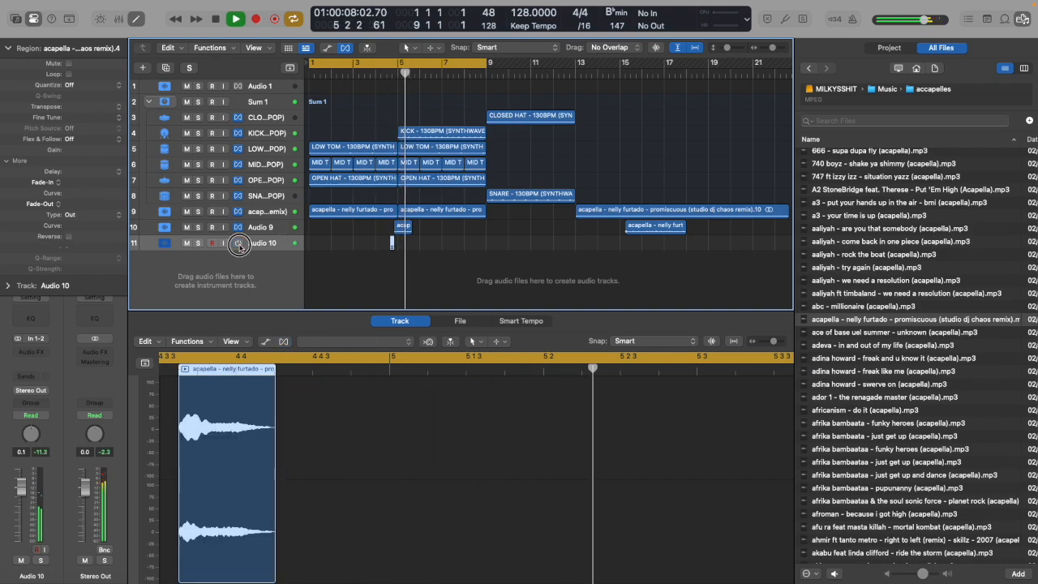
pyautogui.click(70, 236)
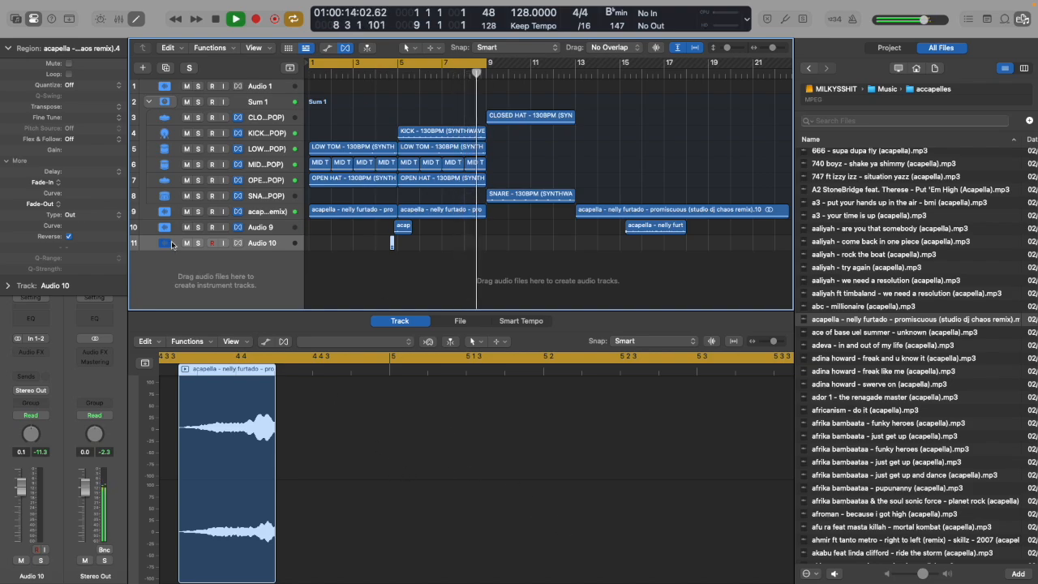
# Insert the Quantec Room Simulator reverb on the Audio 10 channel, keeping its default preset.
pyautogui.press('x')
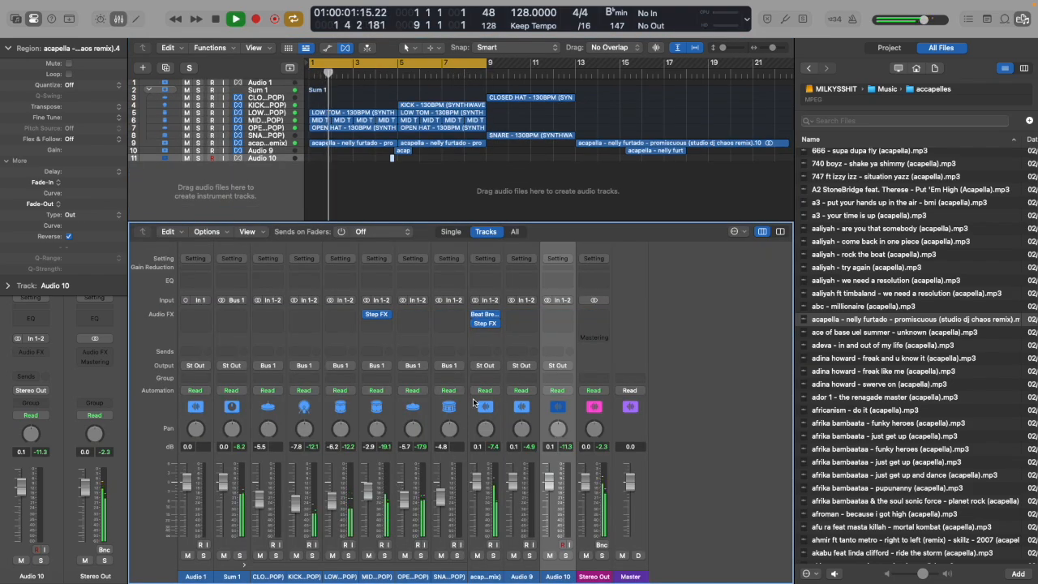
pyautogui.click(557, 316)
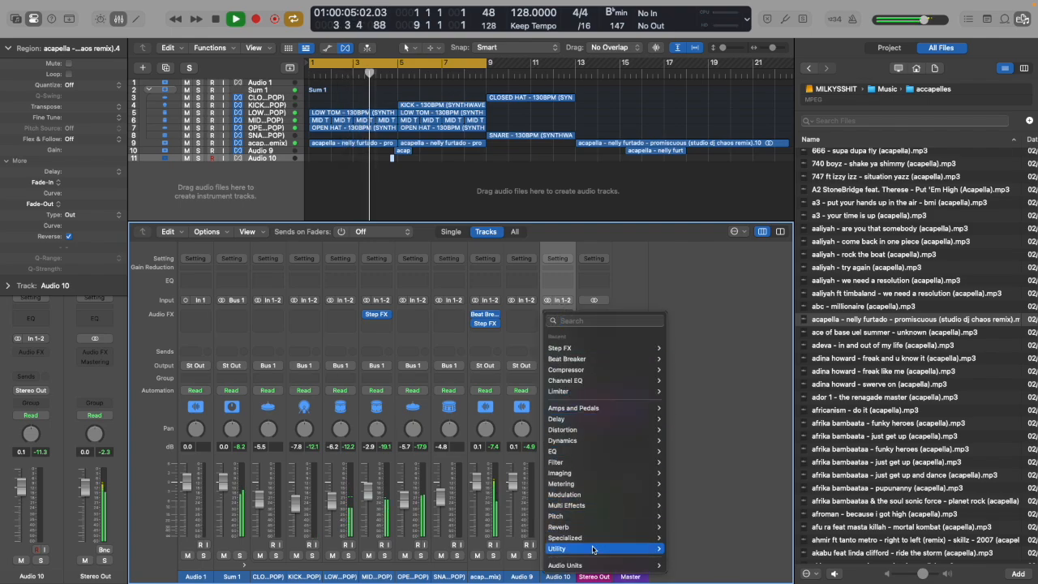
pyautogui.moveTo(604, 527)
pyautogui.click(711, 550)
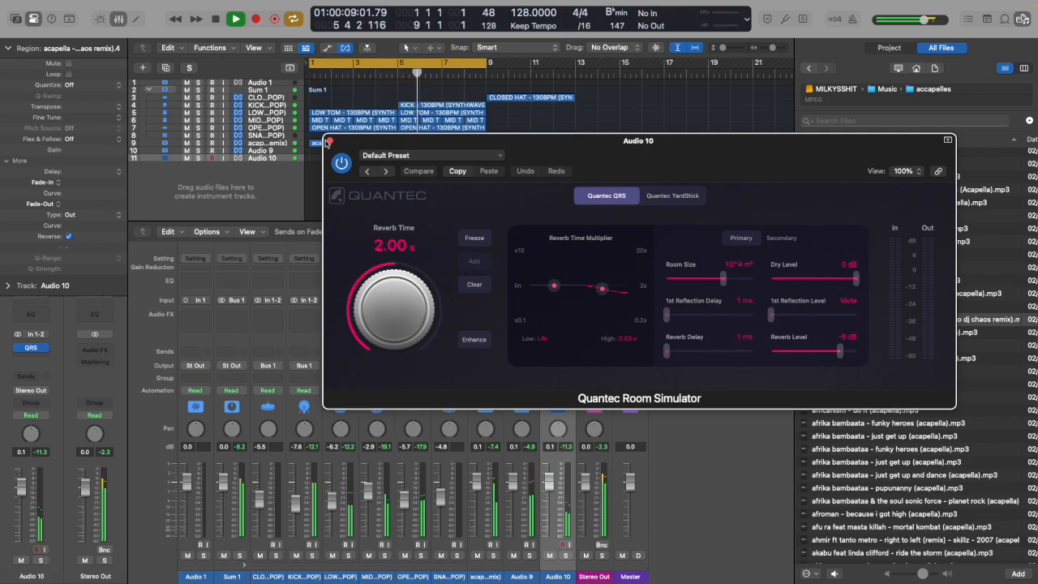
pyautogui.click(329, 142)
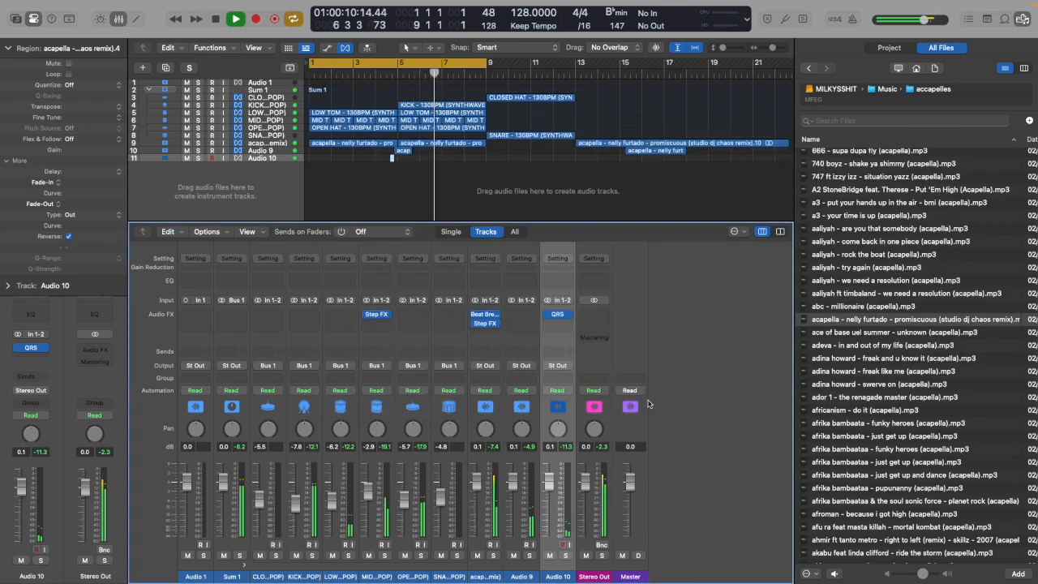
# Insert a stereo Echo delay on the Audio 9 channel.
pyautogui.click(513, 315)
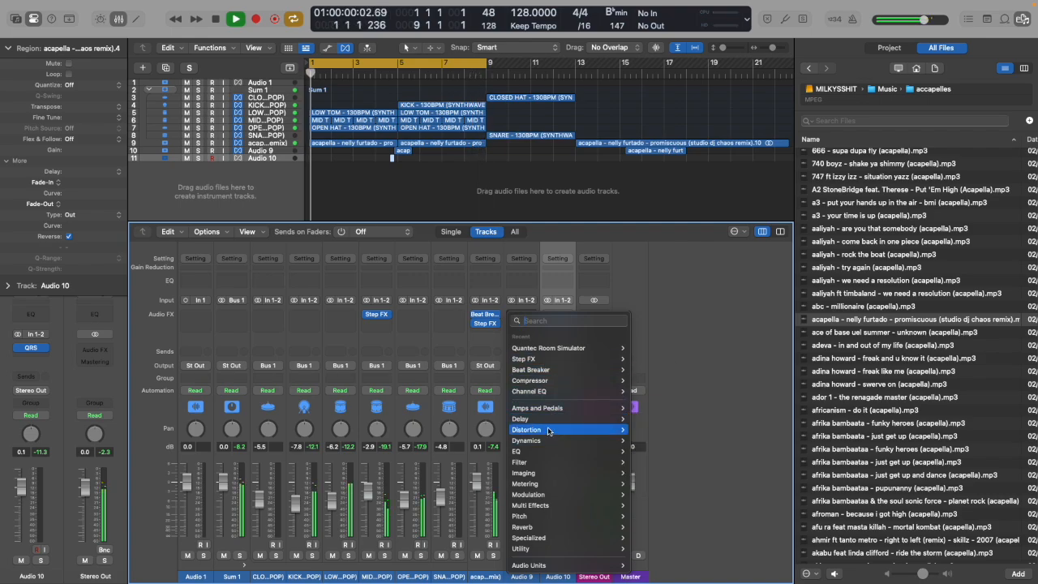
pyautogui.moveTo(567, 418)
pyautogui.moveTo(649, 432)
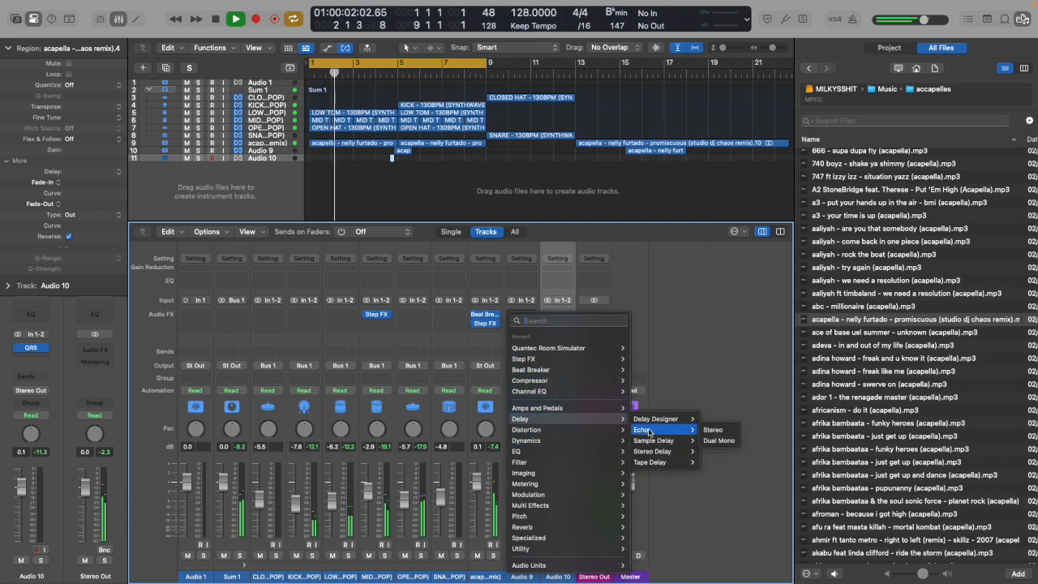
pyautogui.click(712, 430)
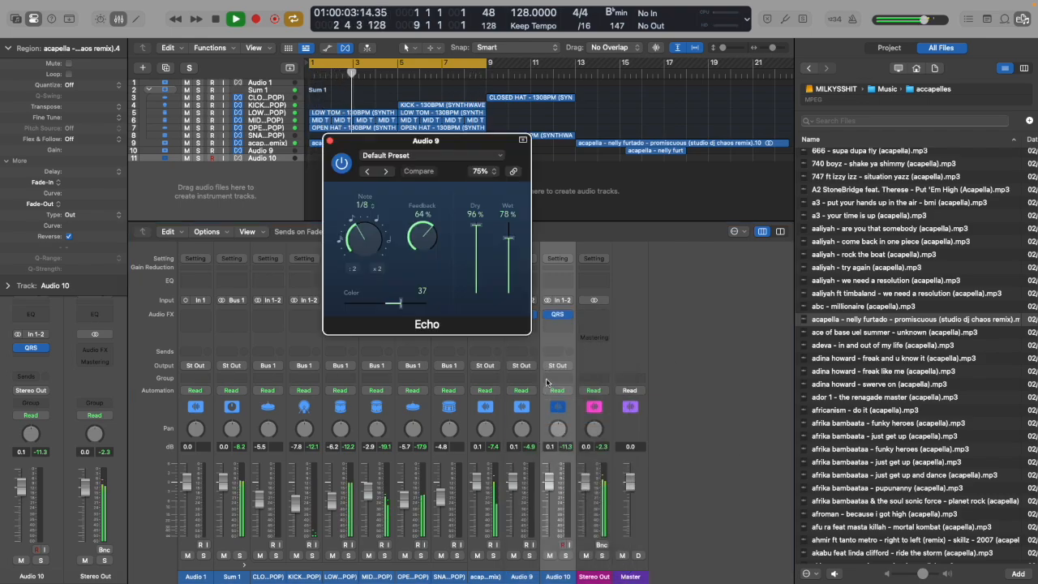
# Insert a ChromaVerb reverb after the Echo on Audio 9 and move both plug-in windows clear of the channel's effect slots.
pyautogui.click(534, 327)
pyautogui.moveTo(598, 535)
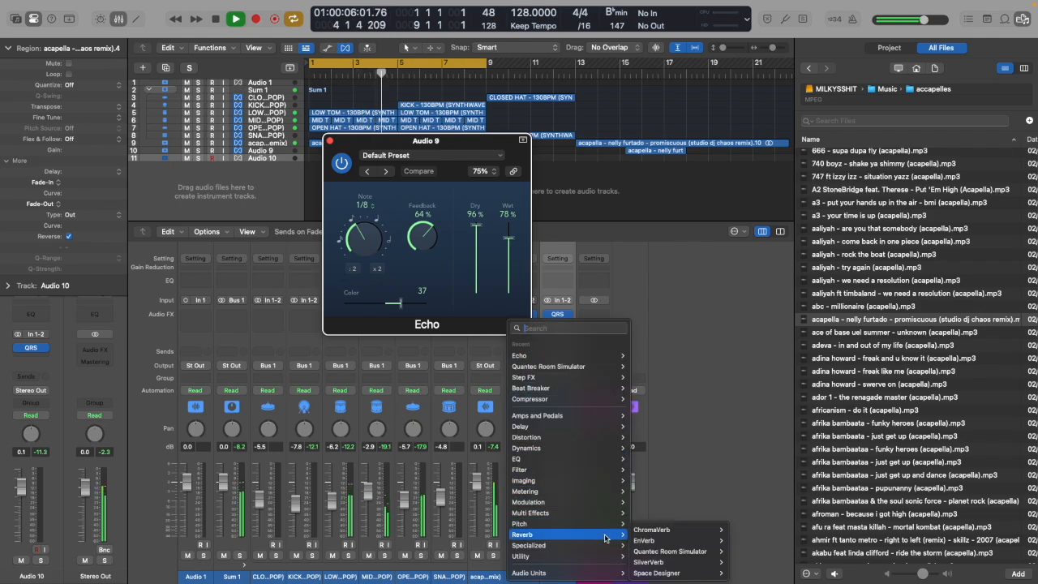
pyautogui.moveTo(651, 530)
pyautogui.click(741, 530)
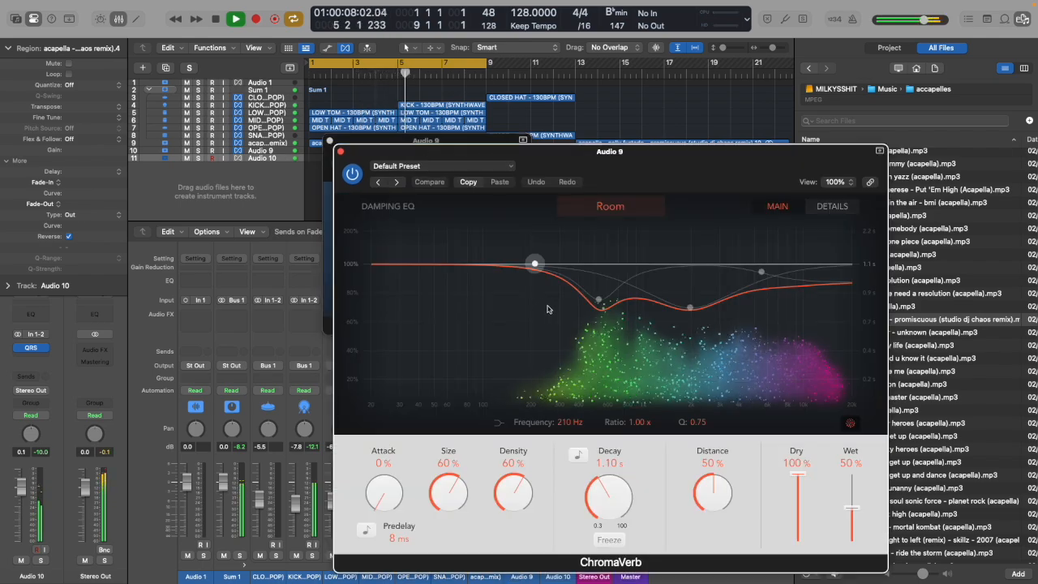
pyautogui.moveTo(401, 141); pyautogui.dragTo(169, 107)
pyautogui.moveTo(447, 157); pyautogui.dragTo(44, 236)
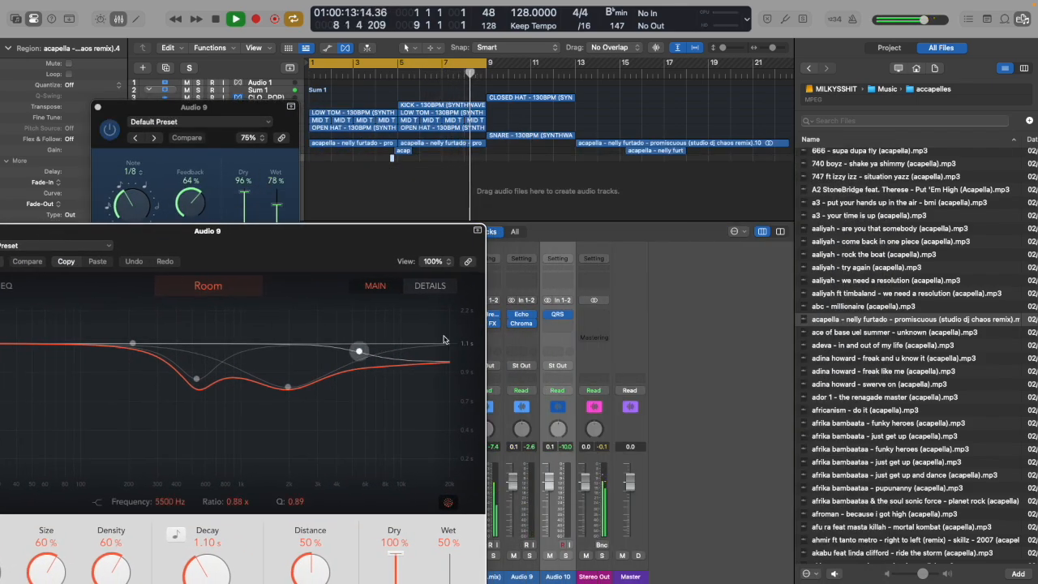
# Insert a Stereo Delay after ChromaVerb on the Audio 9 channel.
pyautogui.click(523, 323)
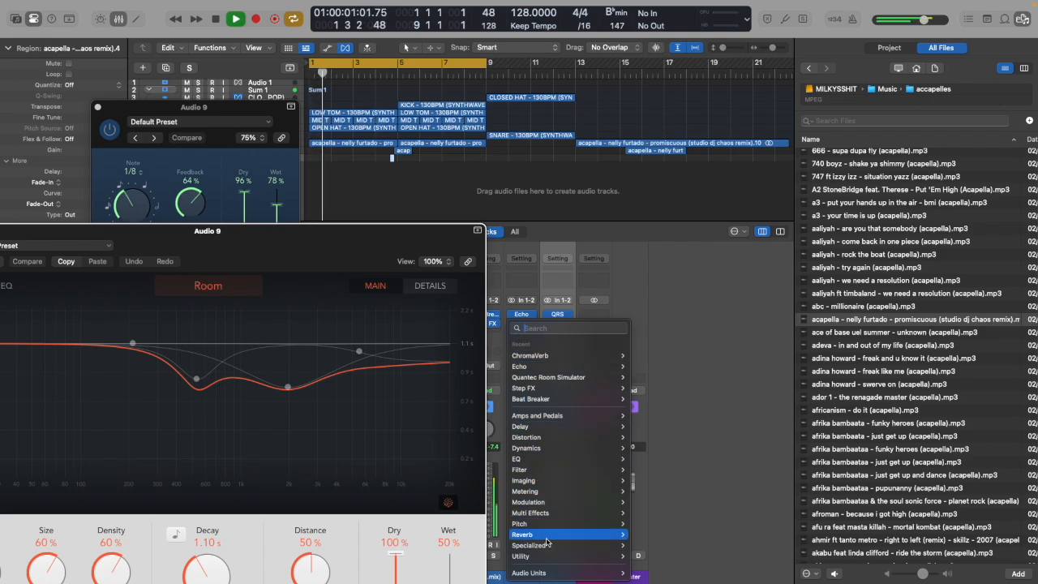
pyautogui.moveTo(545, 547)
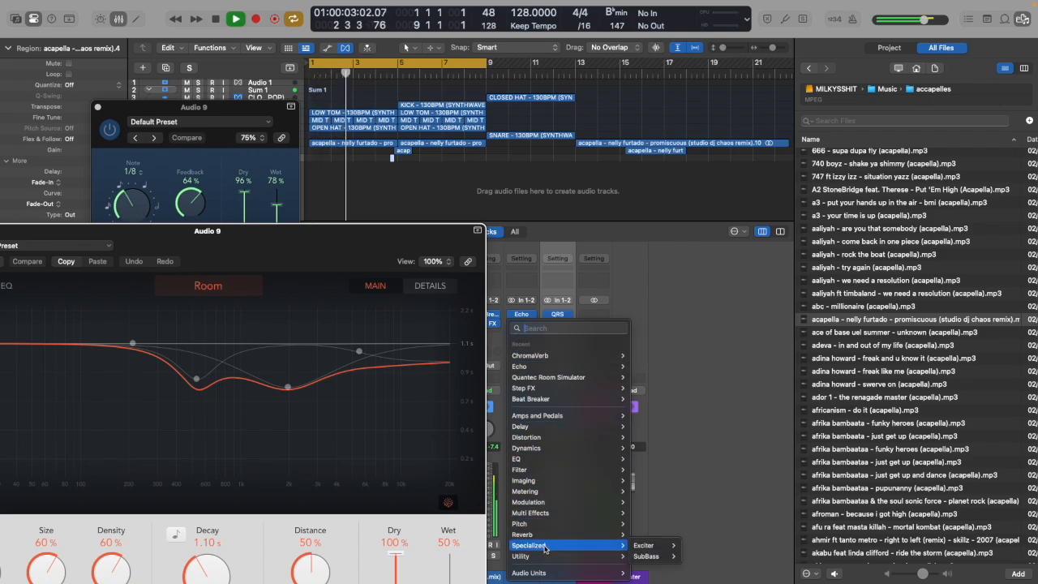
pyautogui.moveTo(535, 426)
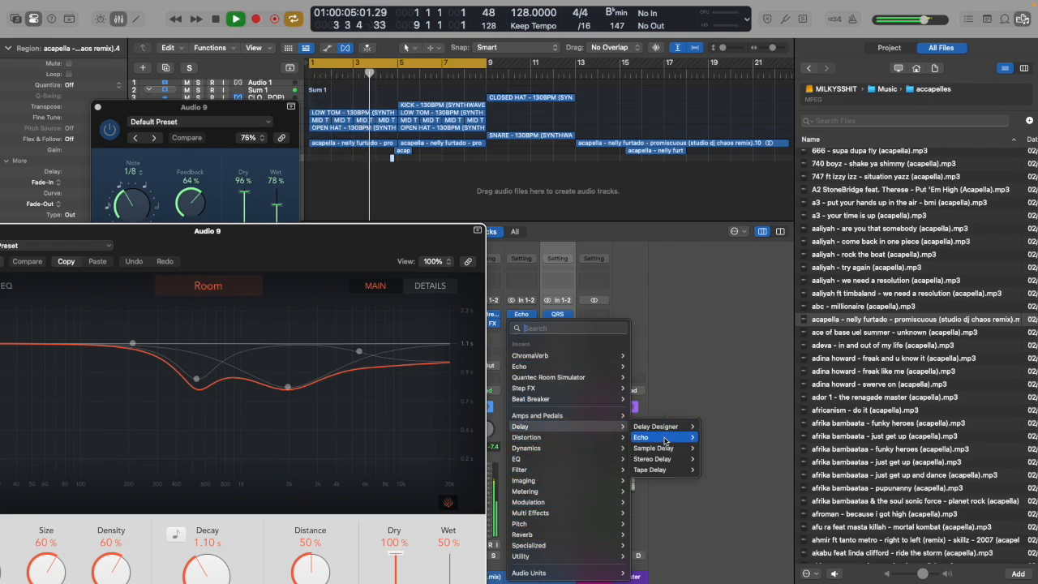
pyautogui.moveTo(680, 459)
pyautogui.click(725, 459)
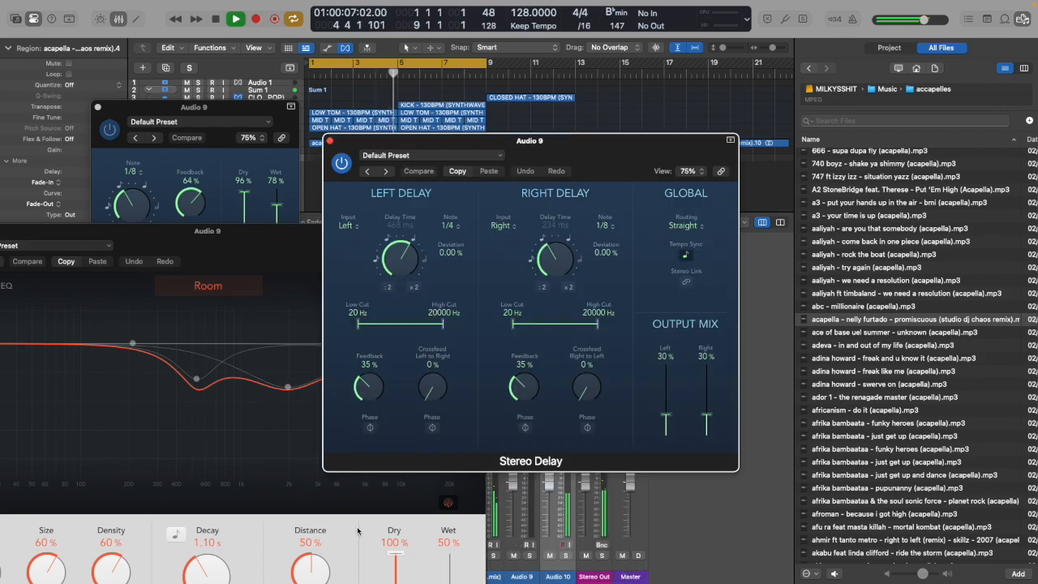
# Lower the wet level on Audio 9's Echo to 28% and on its ChromaVerb to 24%.
pyautogui.moveTo(276, 213); pyautogui.dragTo(278, 238)
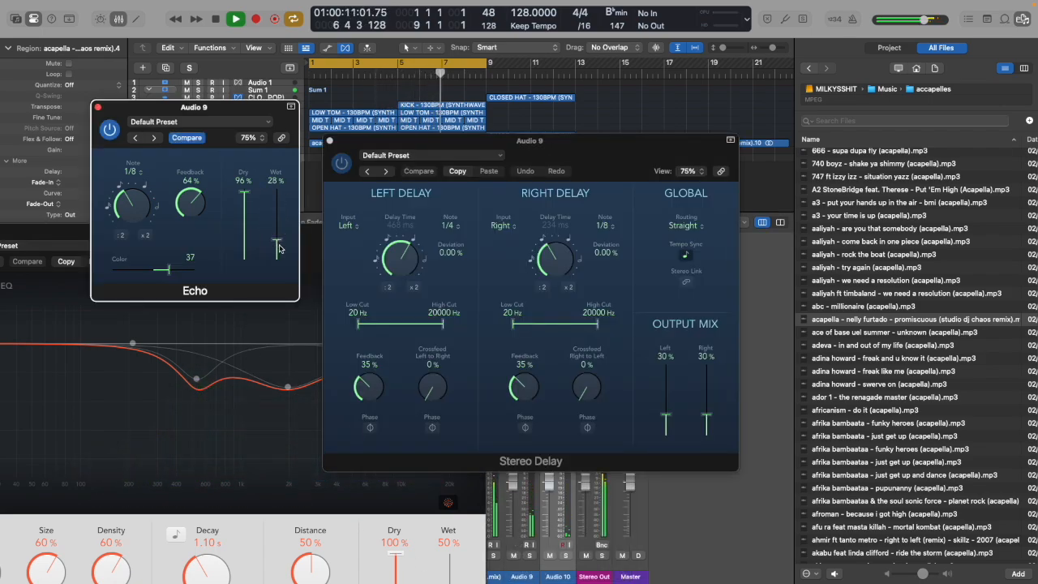
pyautogui.click(408, 518)
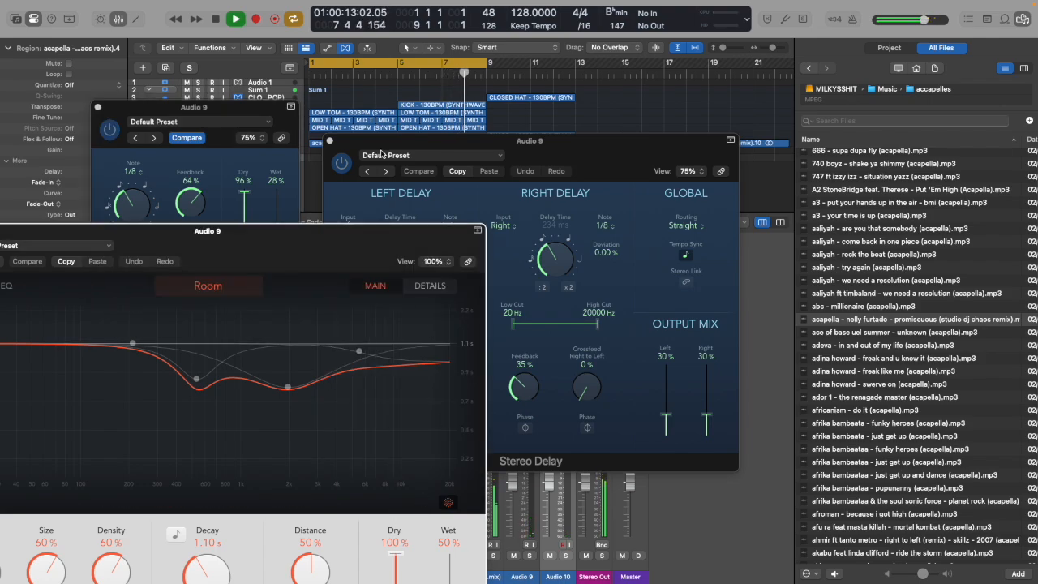
pyautogui.moveTo(360, 237); pyautogui.dragTo(357, 55)
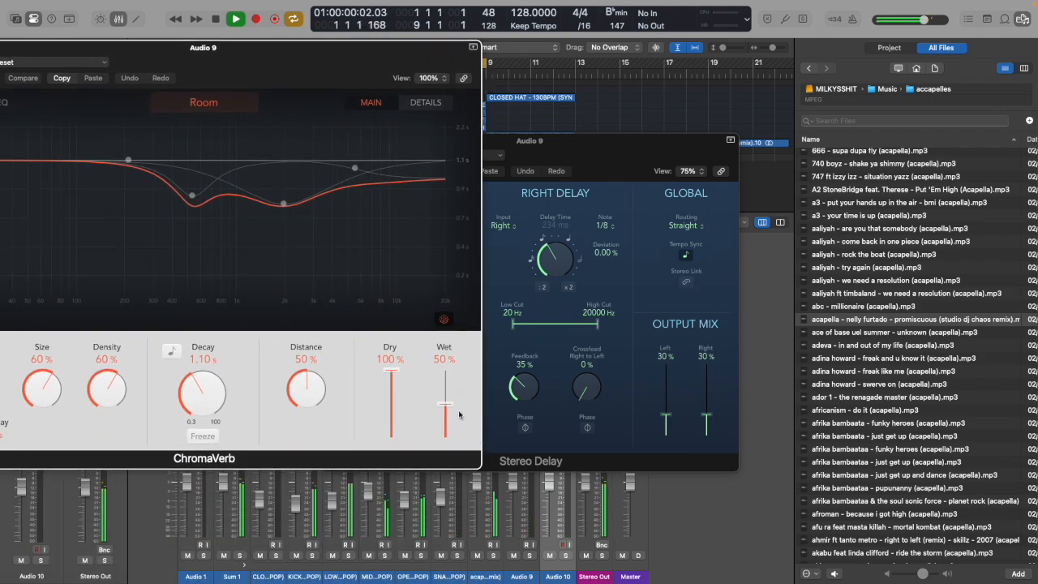
pyautogui.moveTo(448, 403); pyautogui.dragTo(450, 422)
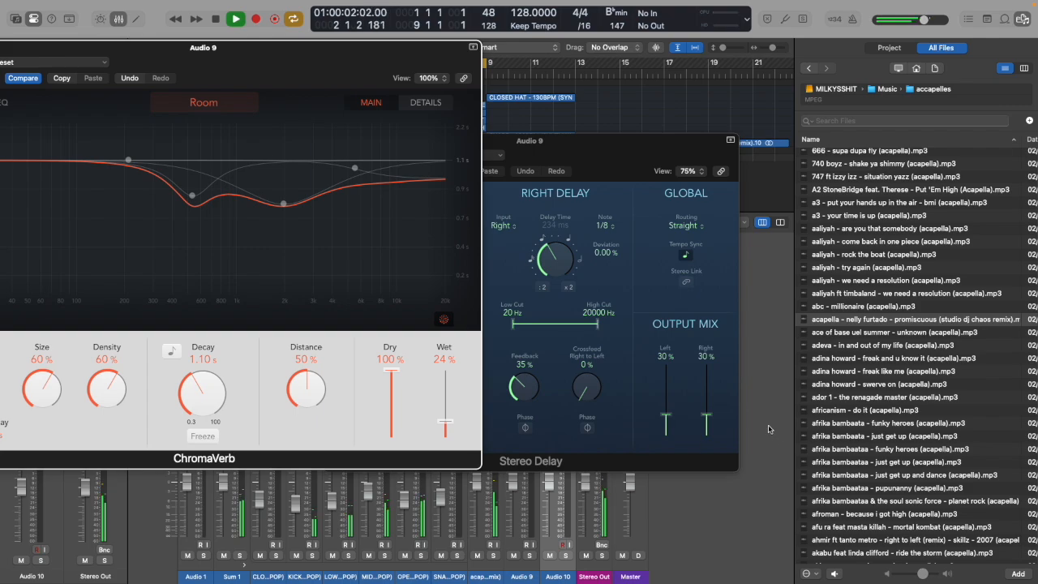
# Set the Stereo Delay's right output mix to 50% and close the three Audio 9 effect windows.
pyautogui.moveTo(712, 423); pyautogui.dragTo(710, 412)
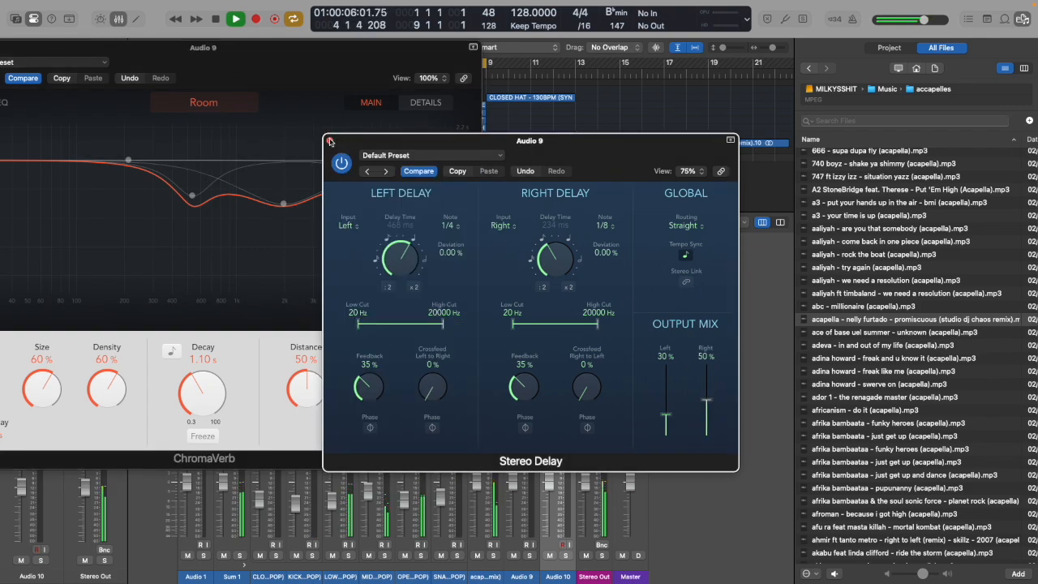
pyautogui.click(330, 141)
pyautogui.moveTo(121, 51); pyautogui.dragTo(412, 97)
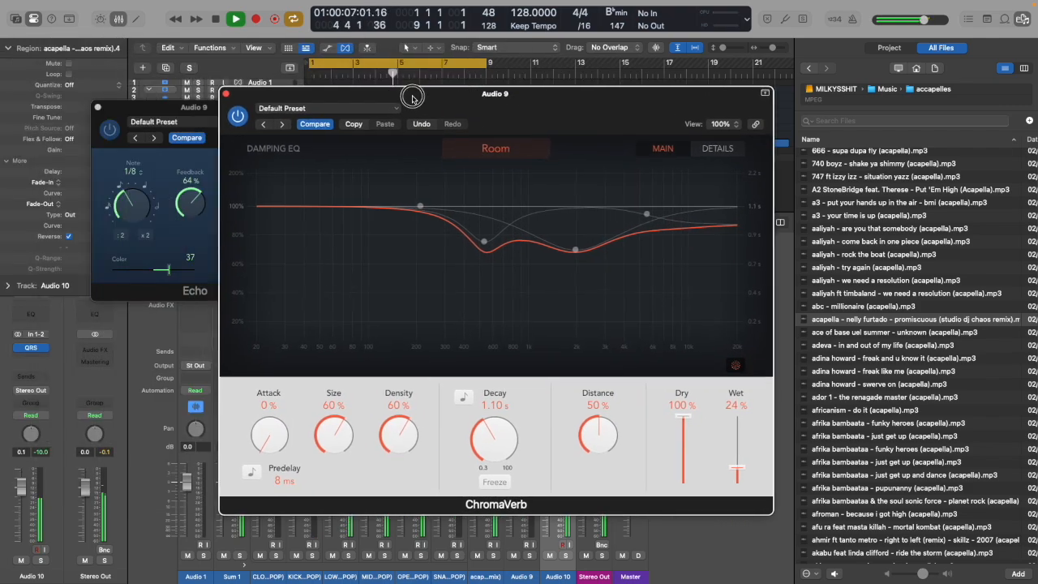
pyautogui.click(225, 95)
pyautogui.click(98, 108)
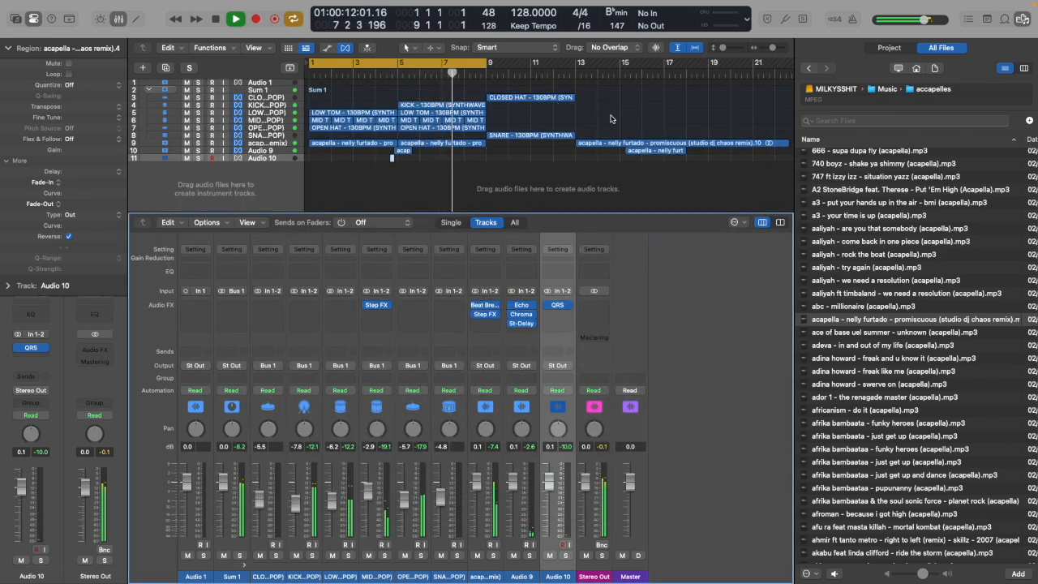
# Move the two leftover acapella regions out to about bar 23 and repeat the bar 5 kick, tom, open hat and acapella regions at bar 9.
pyautogui.moveTo(601, 131); pyautogui.dragTo(746, 143)
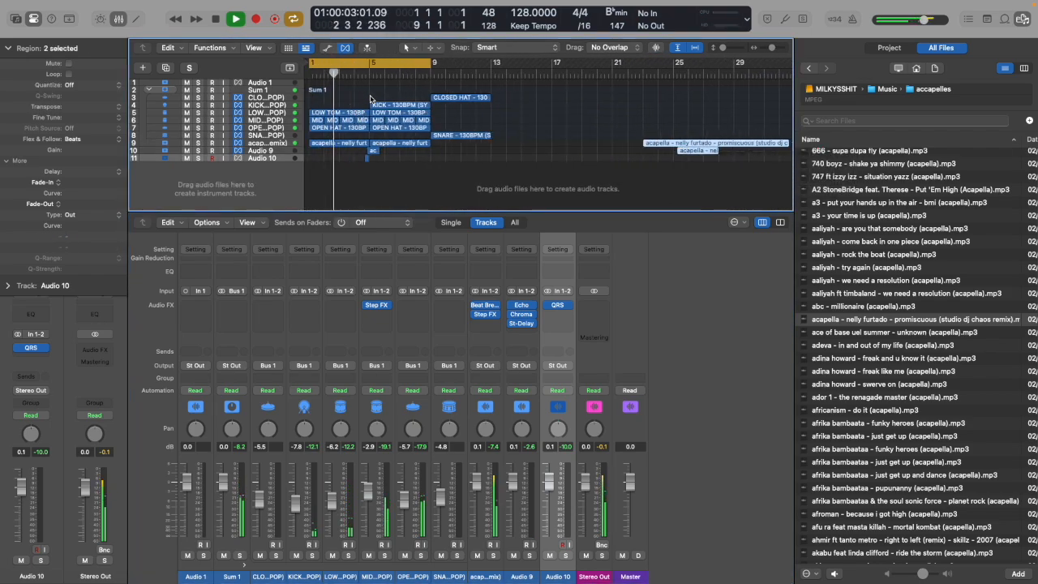
pyautogui.moveTo(374, 95); pyautogui.dragTo(423, 143)
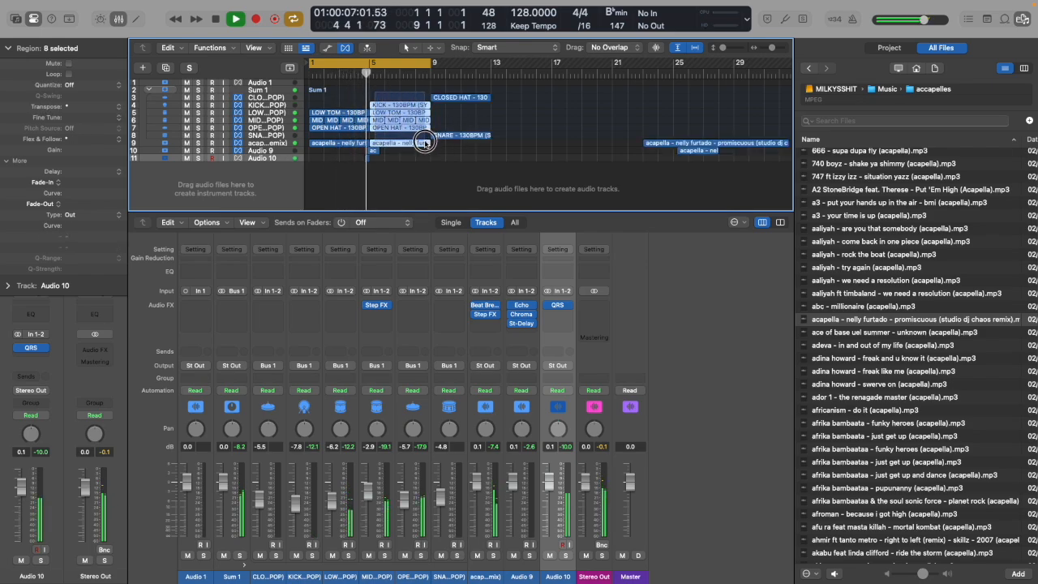
pyautogui.press('super+r')
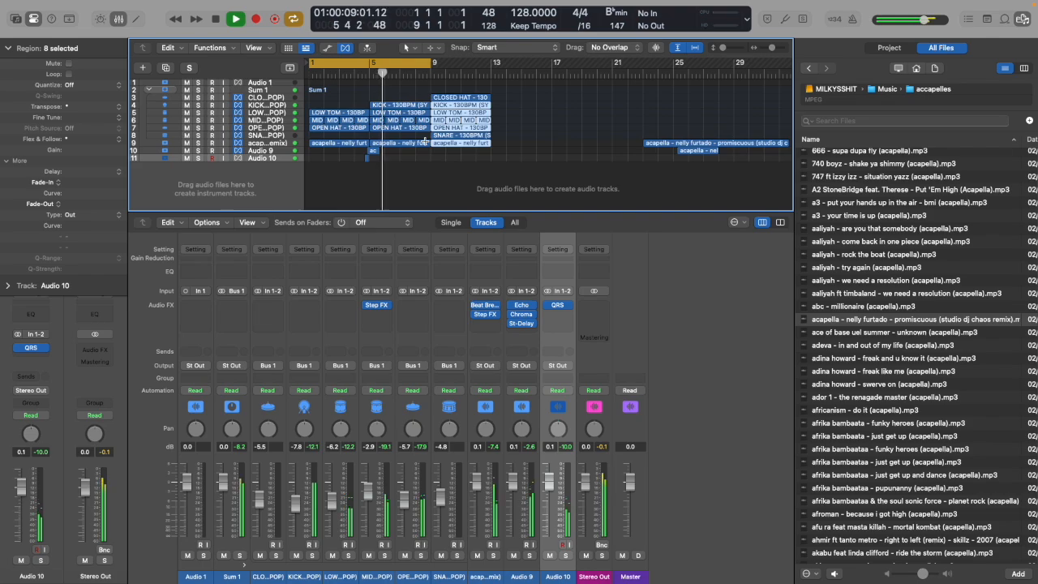
# Move the Closed Hat region from bar 9 to bar 13 and extend the cycle range to bar 17.
pyautogui.moveTo(456, 95); pyautogui.dragTo(518, 98)
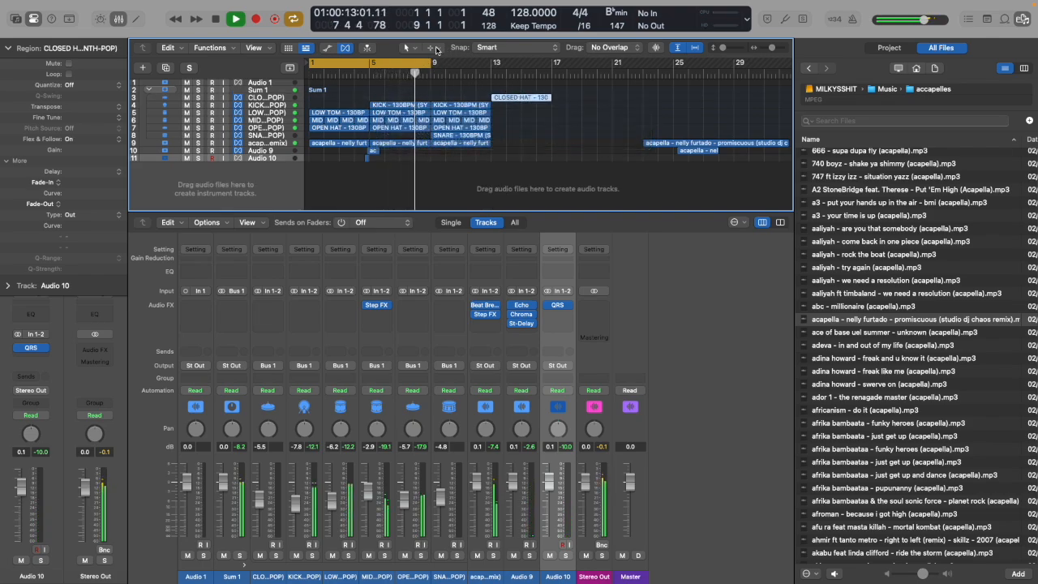
pyautogui.moveTo(430, 62); pyautogui.dragTo(555, 63)
# Repeat the kick, low tom, mid tom, open hat and snare regions from bar 9 at bar 13, leaving out the acapella.
pyautogui.moveTo(447, 154); pyautogui.dragTo(454, 100)
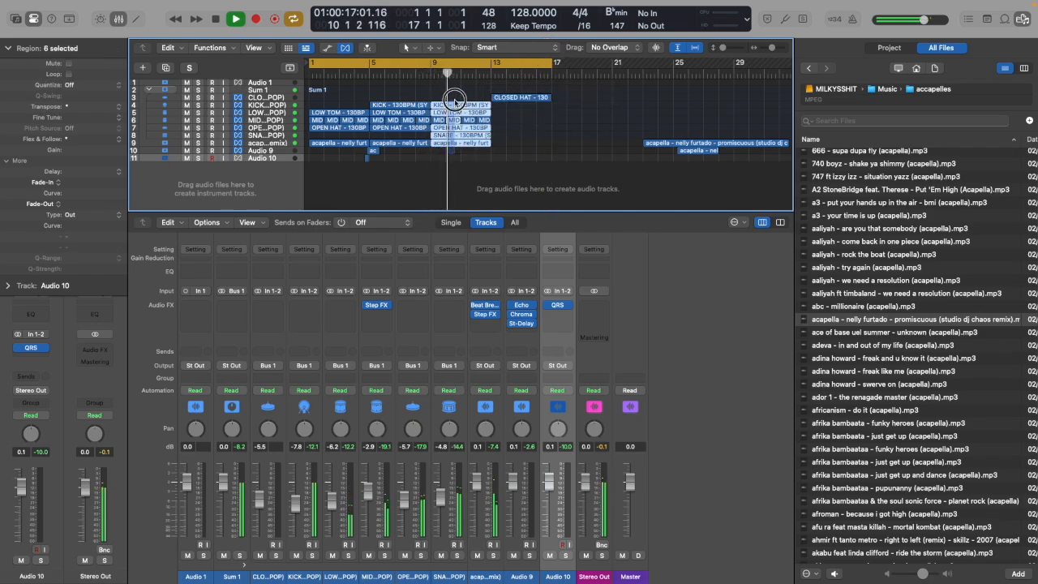
pyautogui.moveTo(495, 137); pyautogui.dragTo(439, 111)
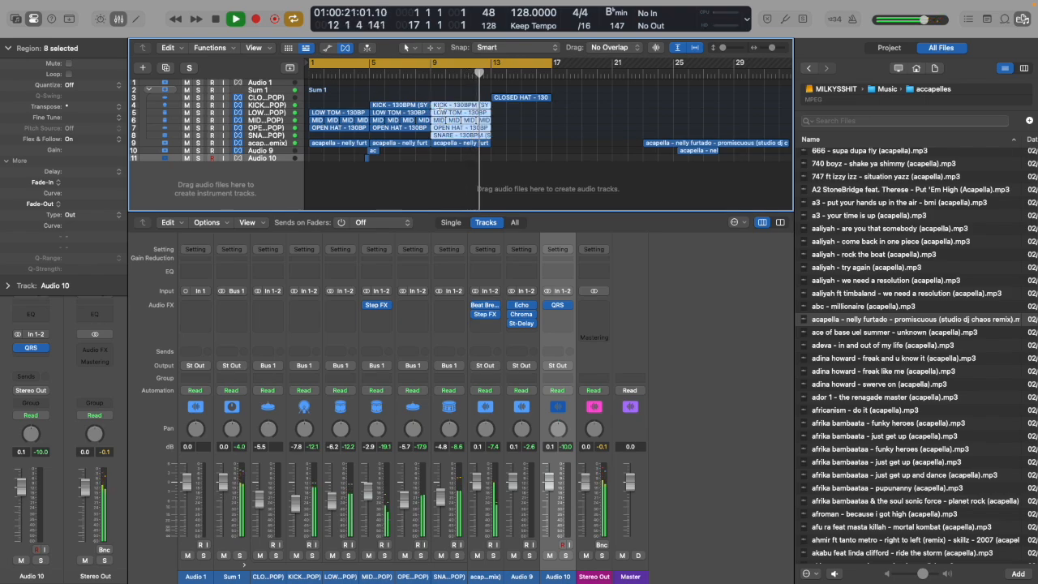
pyautogui.press('super+r')
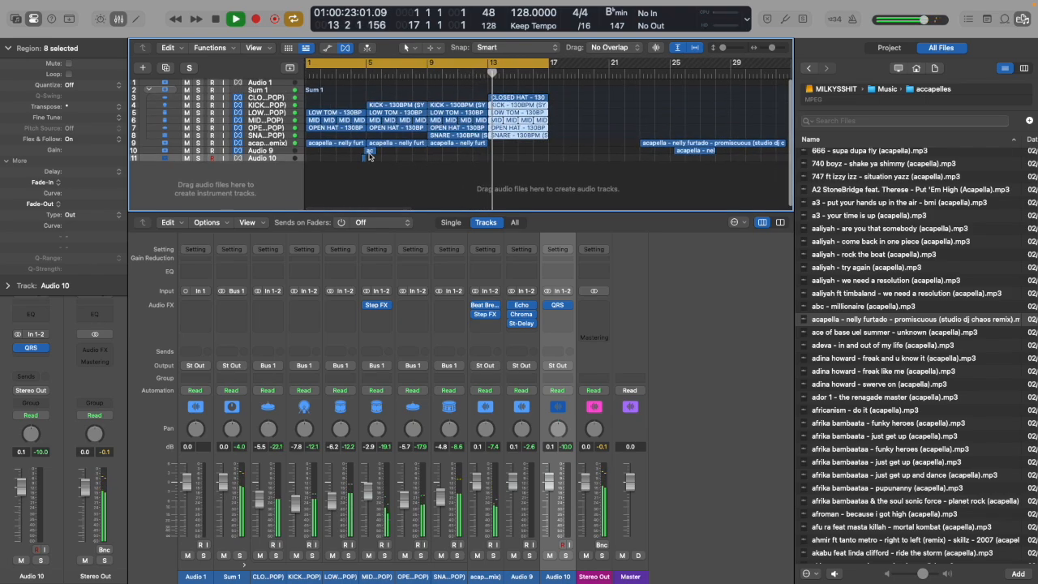
# Copy the short Audio 9 and Audio 10 vocal slices to bars 9 and 13, and repeat the merged acapella phrase at bar 13.
pyautogui.moveTo(359, 159); pyautogui.dragTo(438, 154)
pyautogui.moveTo(437, 153); pyautogui.dragTo(432, 156)
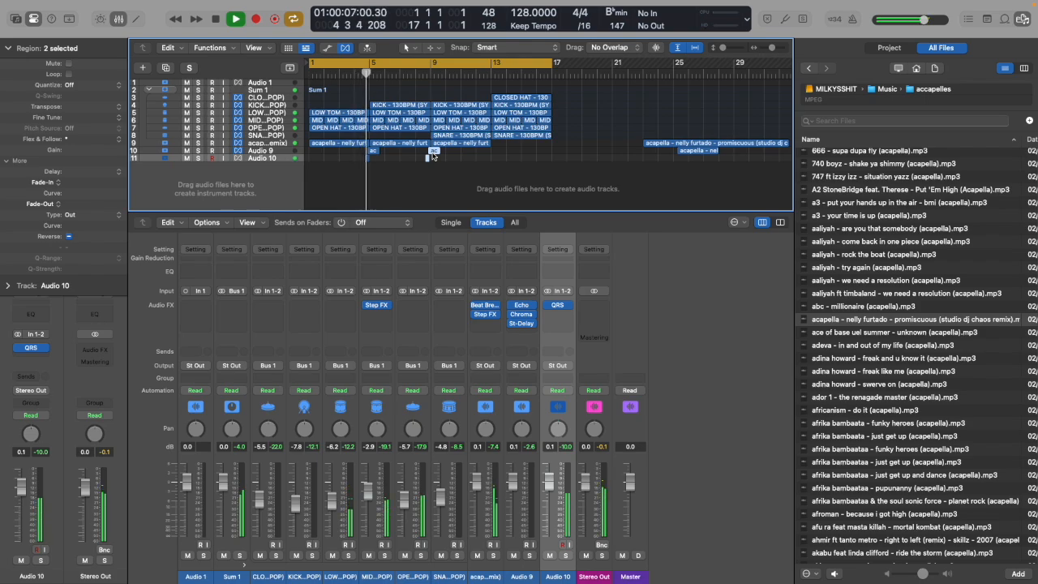
pyautogui.moveTo(433, 154); pyautogui.dragTo(492, 157)
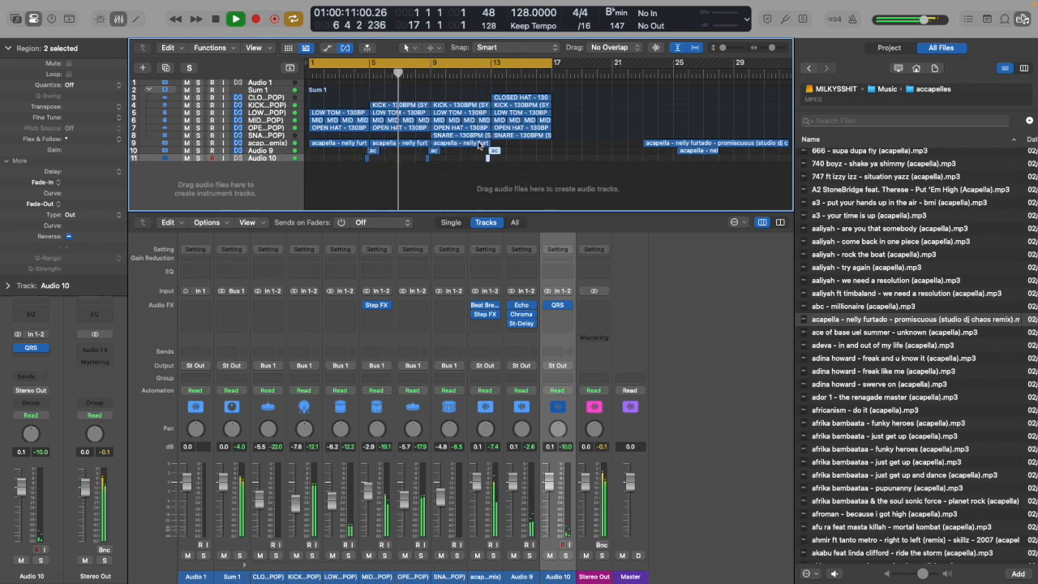
pyautogui.click(479, 144)
pyautogui.press('super+r')
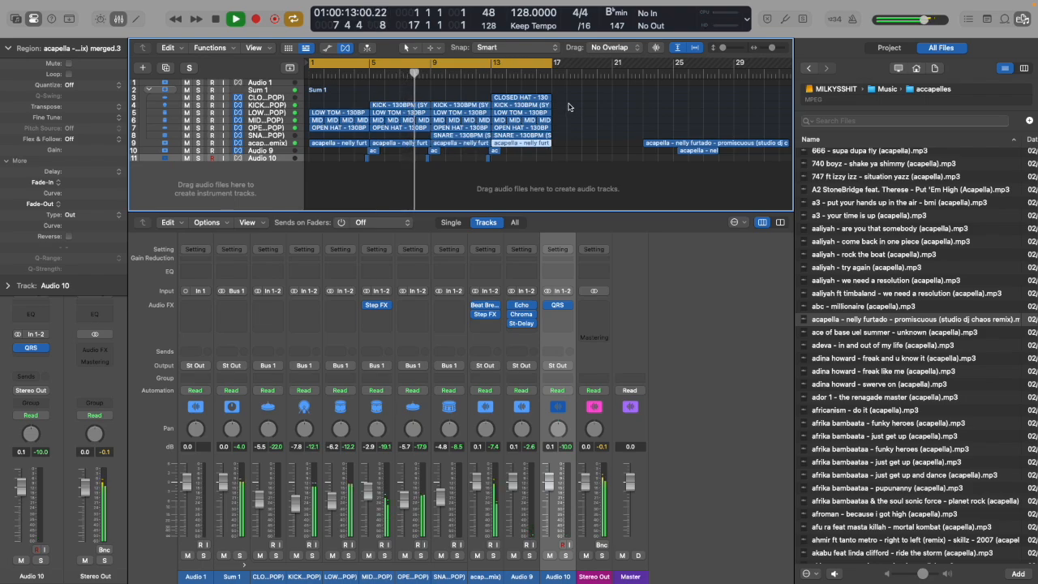
# Delete the kick, low tom, open hat and snare regions from bar 13 to make a breakdown.
pyautogui.moveTo(557, 105); pyautogui.dragTo(525, 135)
pyautogui.press('Delete')
pyautogui.press('Delete')
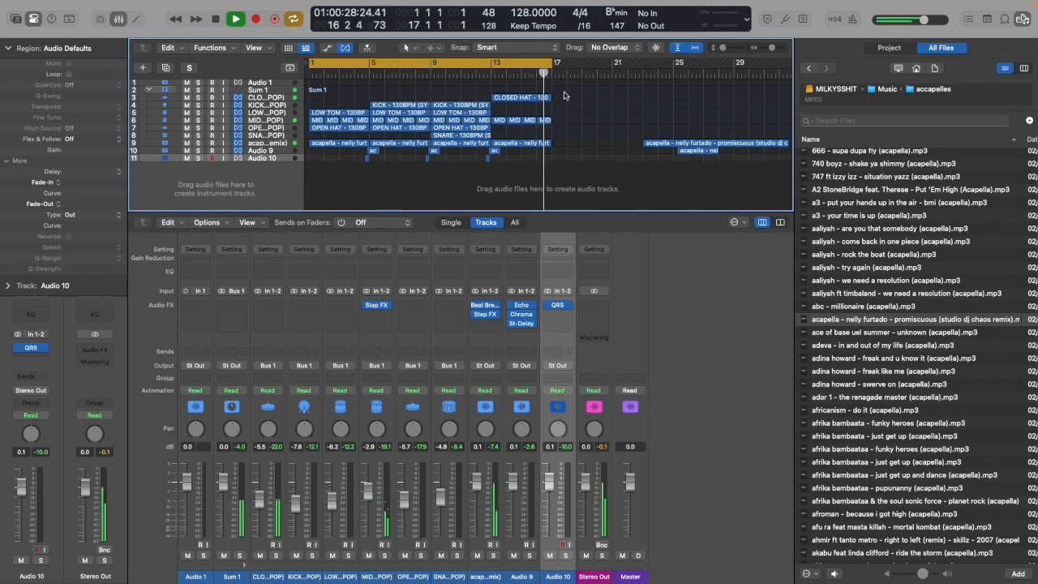
pyautogui.moveTo(460, 85); pyautogui.dragTo(486, 98)
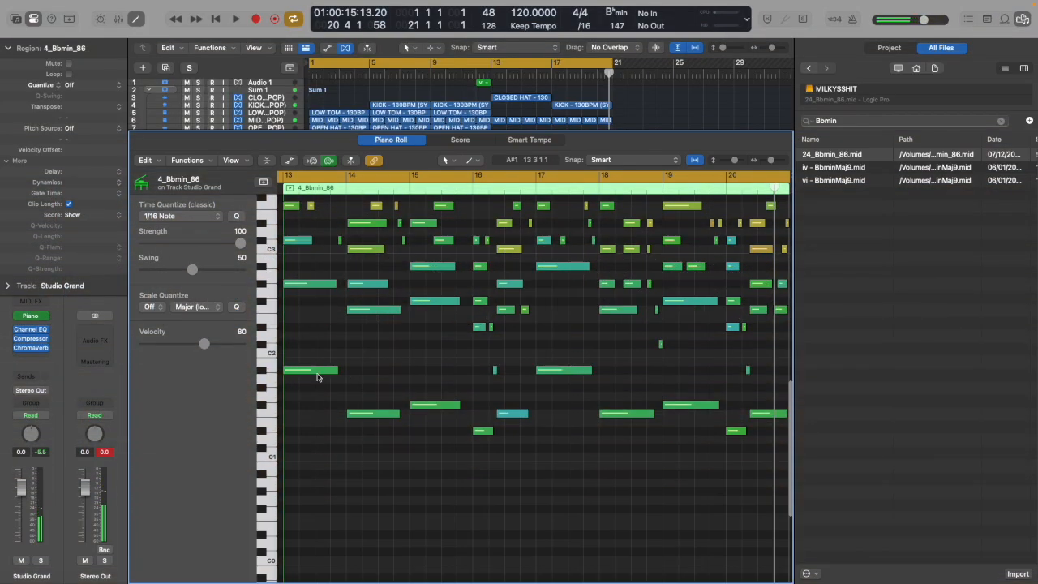
pyautogui.moveTo(287, 360)
pyautogui.mouseDown()
pyautogui.moveTo(268, 366)
pyautogui.moveTo(307, 373)
pyautogui.moveTo(283, 370)
pyautogui.moveTo(294, 370)
pyautogui.mouseUp()
# Add a new software instrument track below the Studio Grand track.
pyautogui.scroll(-3, 407, 118)
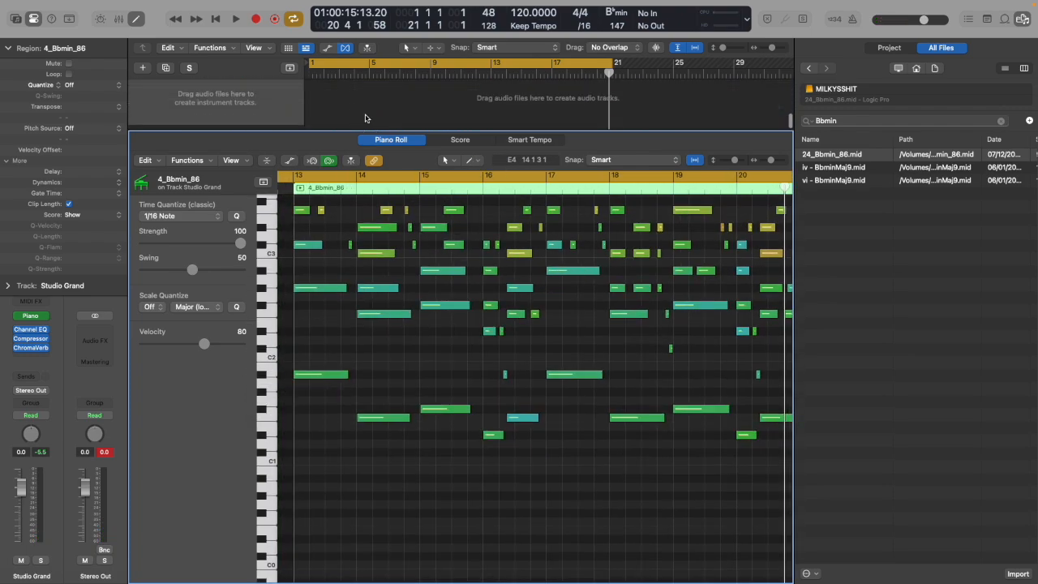
pyautogui.rightClick(276, 88)
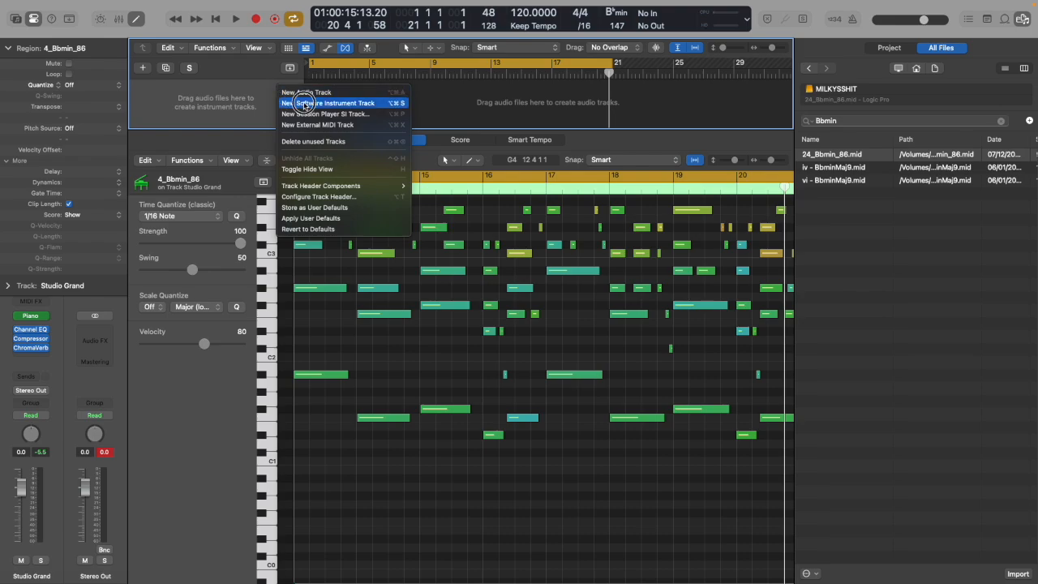
pyautogui.click(304, 104)
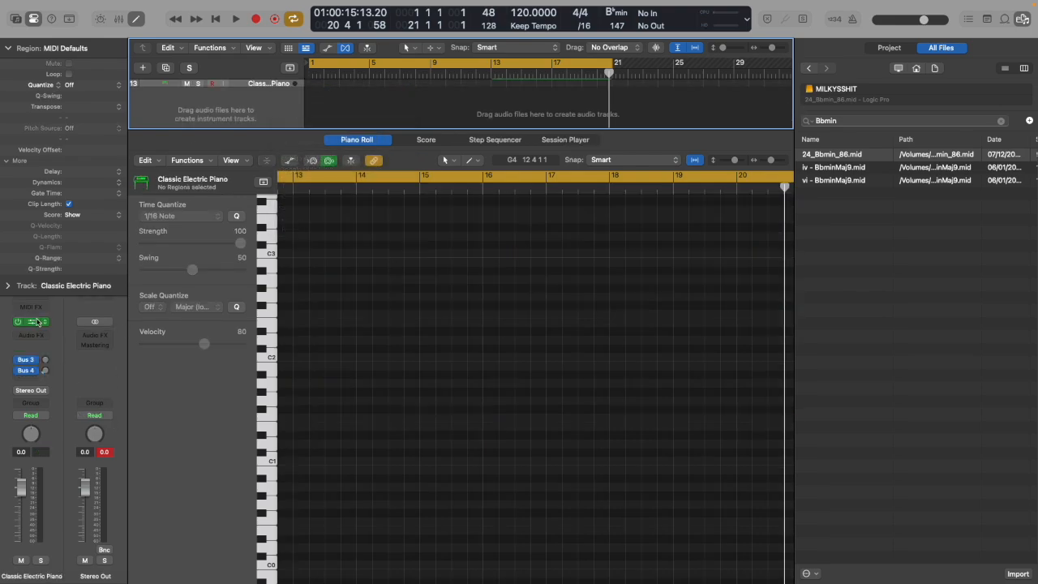
# Replace the Classic Electric Piano track's instrument with the ES2 synthesizer and close the plug-in window.
pyautogui.click(46, 323)
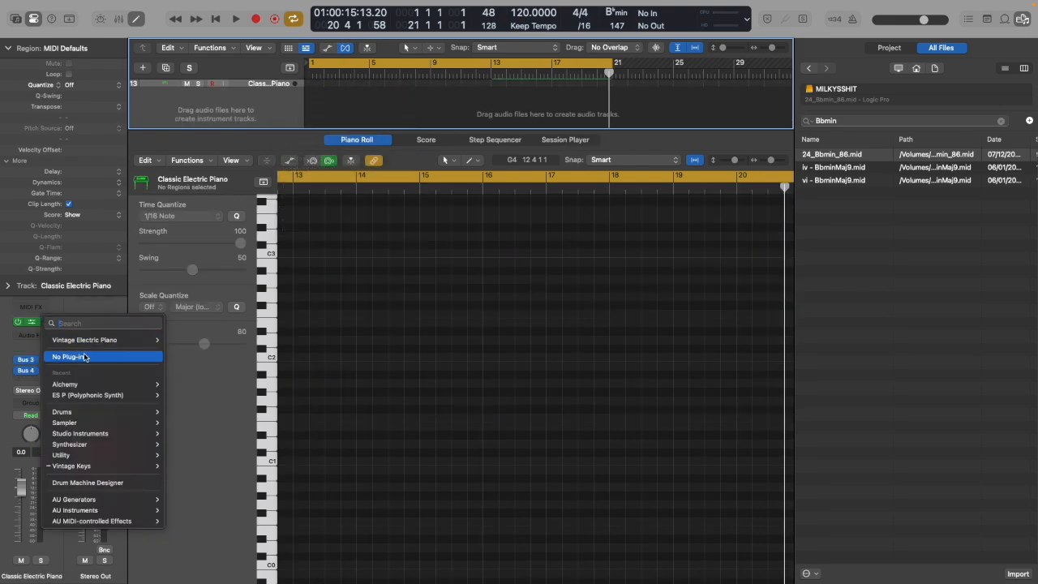
pyautogui.moveTo(88, 397)
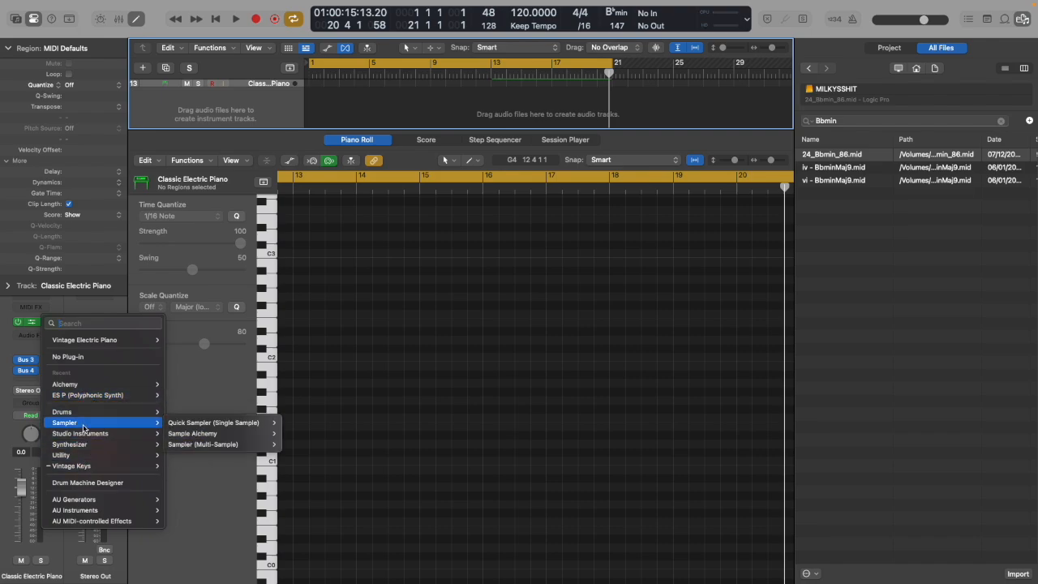
pyautogui.moveTo(82, 446)
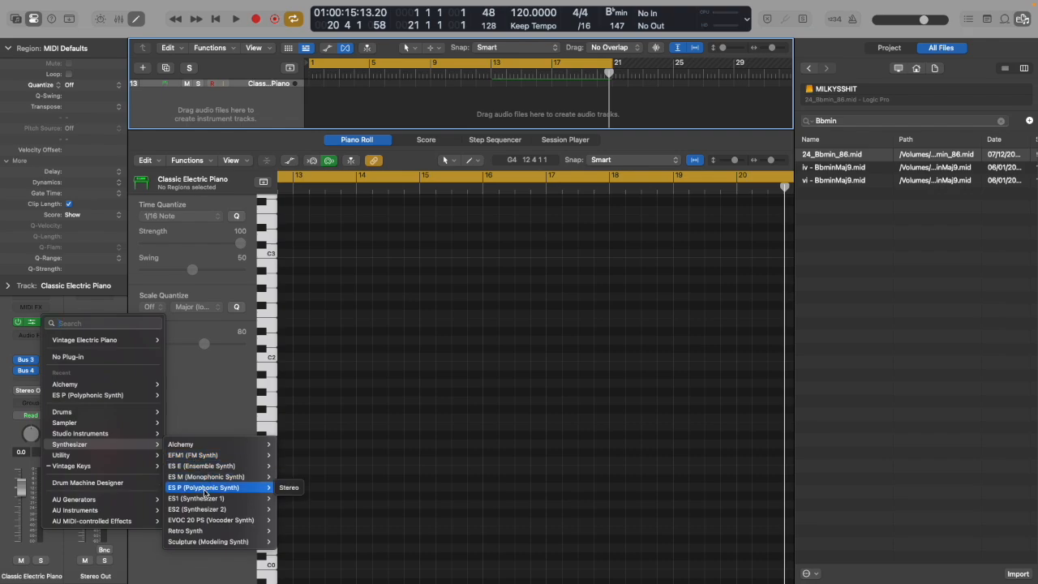
pyautogui.moveTo(206, 502)
pyautogui.click(196, 510)
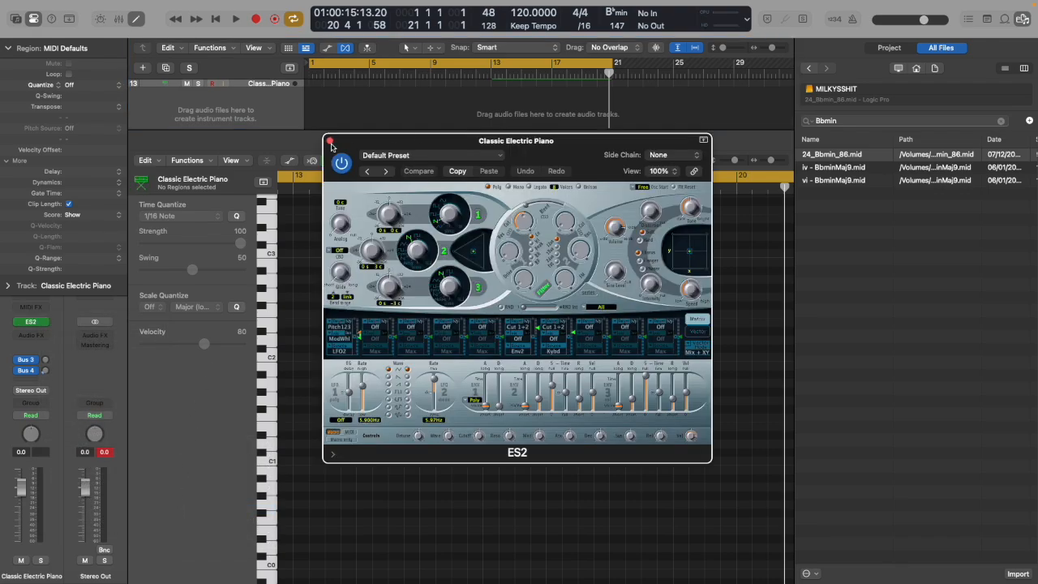
pyautogui.moveTo(385, 141); pyautogui.dragTo(384, 140)
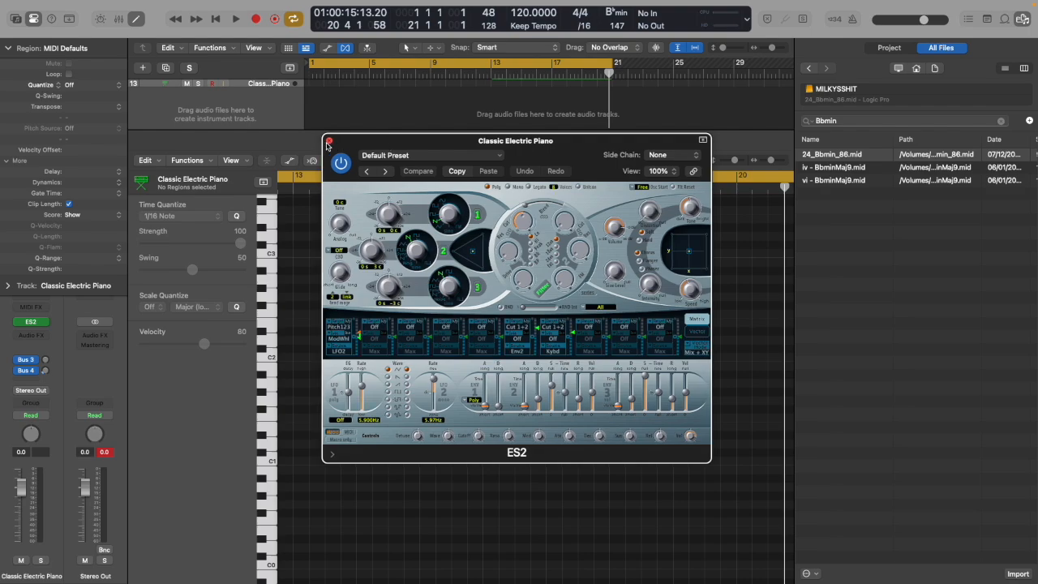
pyautogui.click(329, 141)
# Copy the low bass notes of the 4_Bbmin_86 region to the Classic Electric Piano track at bar 1 and play them back.
pyautogui.scroll(10, 383, 269)
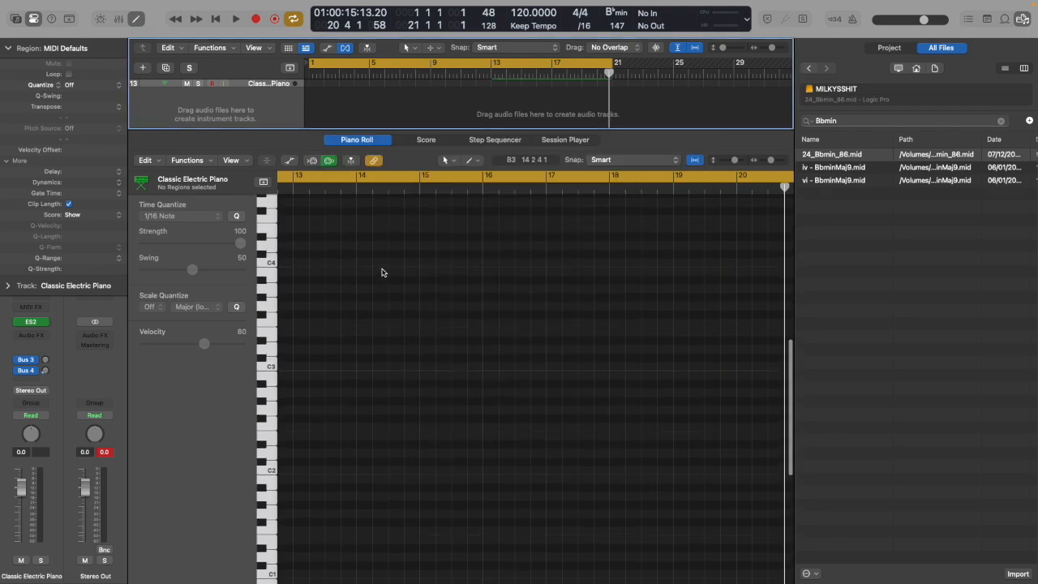
pyautogui.scroll(3, 550, 99)
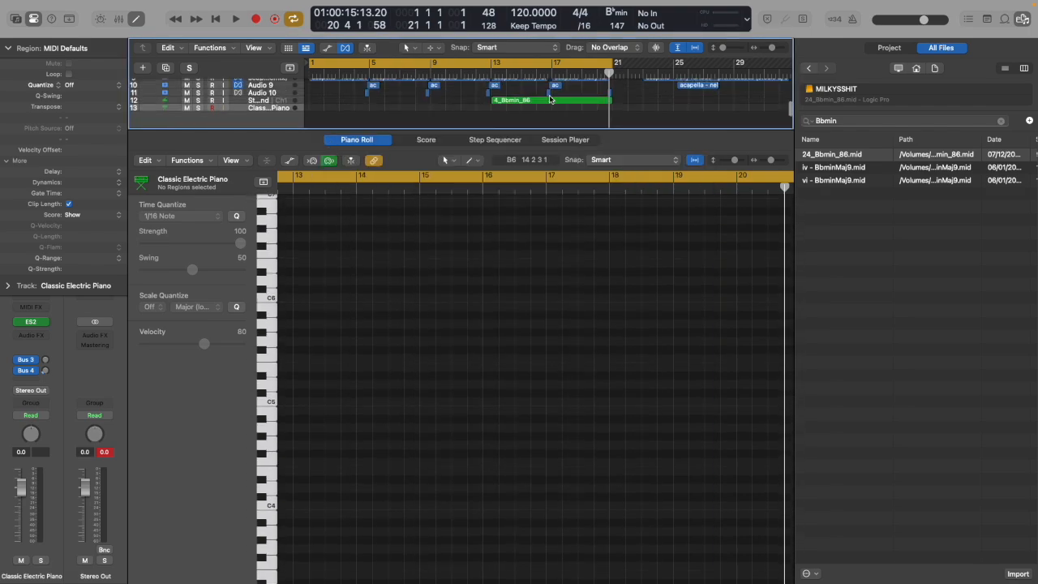
pyautogui.click(546, 101)
pyautogui.scroll(-3, 340, 495)
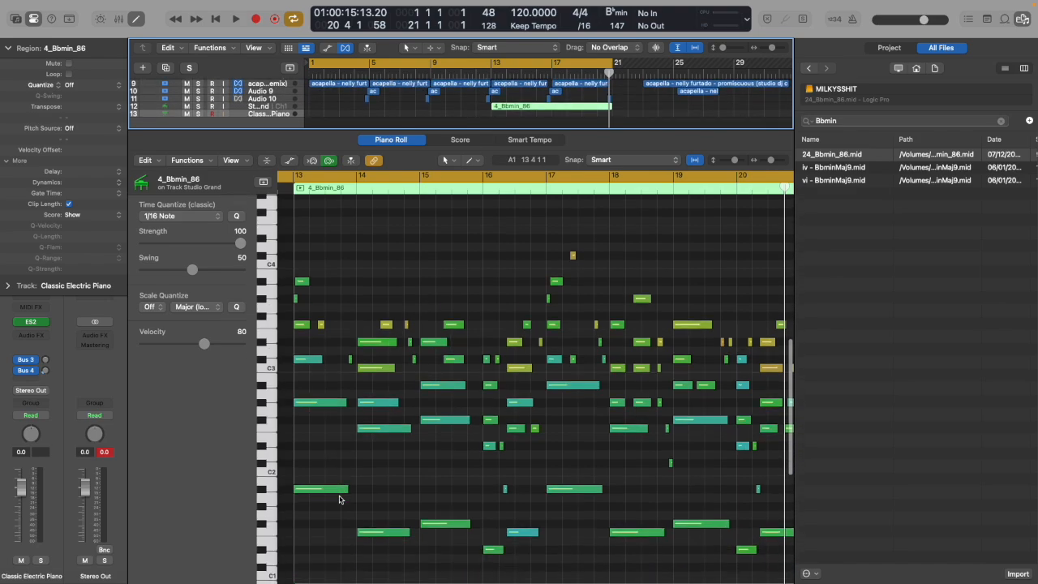
pyautogui.moveTo(297, 476); pyautogui.dragTo(710, 555)
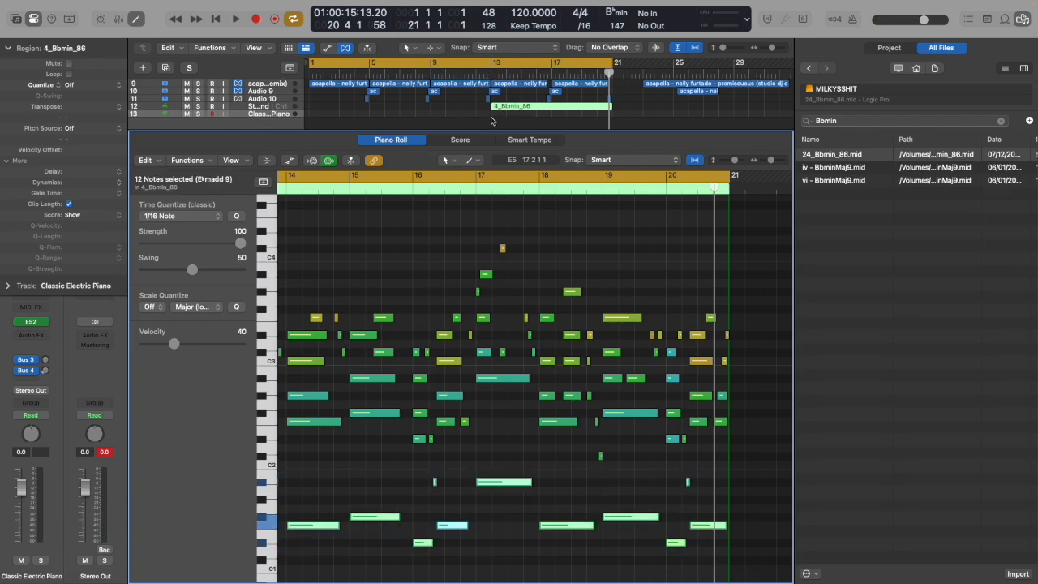
pyautogui.press('space')
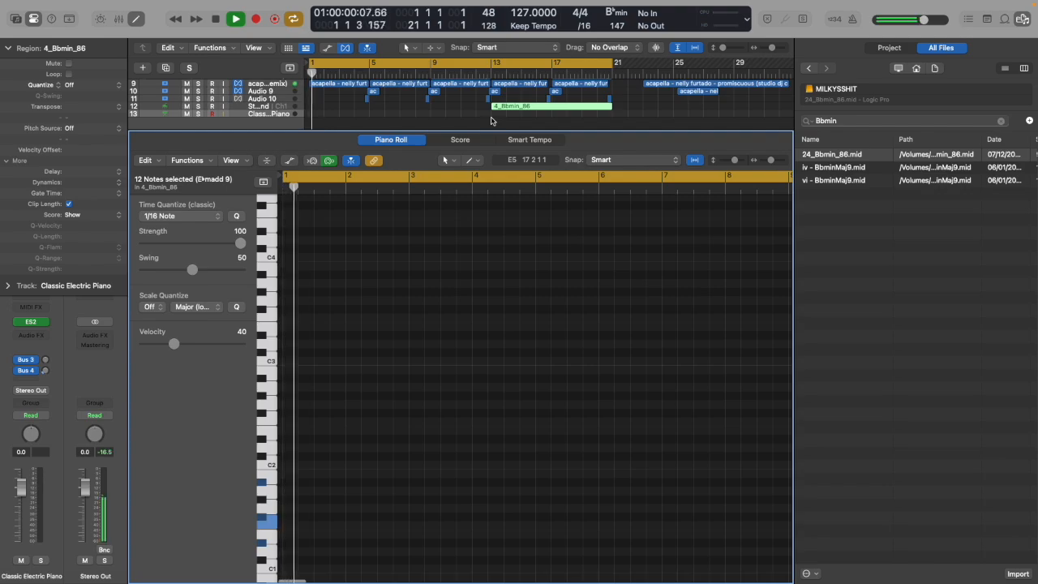
pyautogui.press('space')
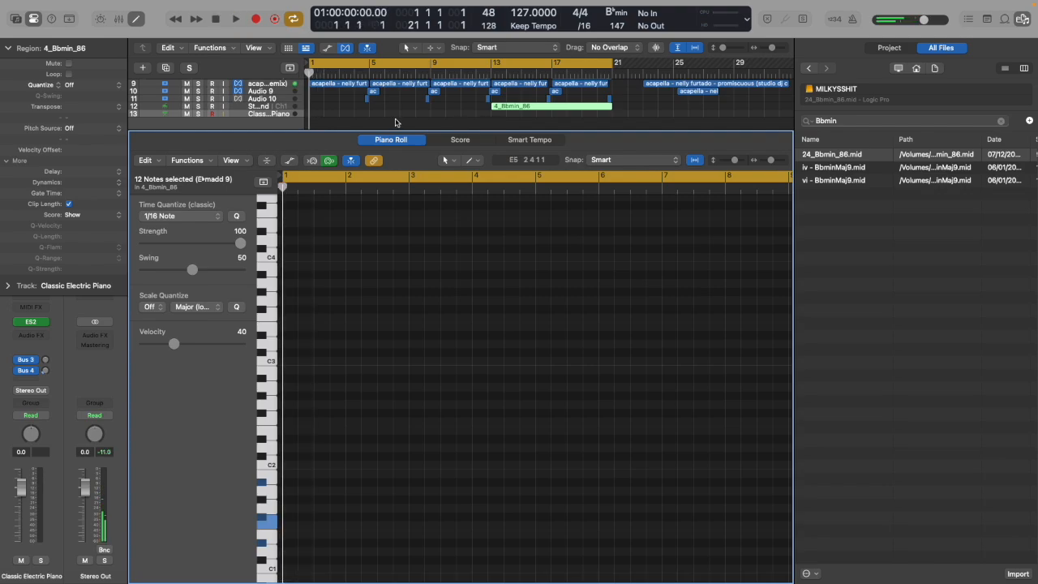
pyautogui.click(289, 117)
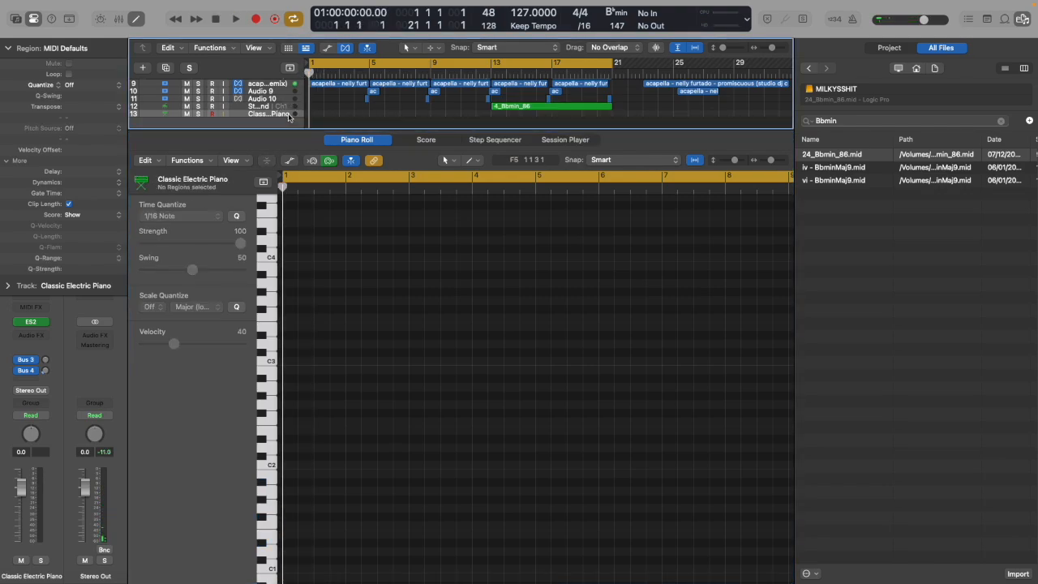
pyautogui.press('super+v')
pyautogui.press('Return')
pyautogui.press('space')
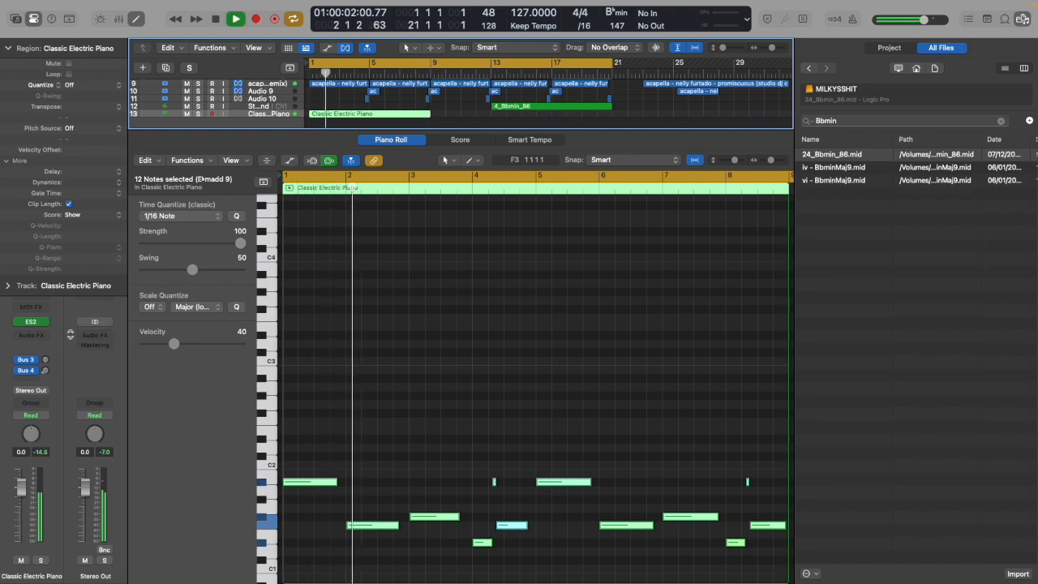
# Open the Classic Electric Piano track's ES2 synthesizer and adjust its distortion amount.
pyautogui.click(32, 322)
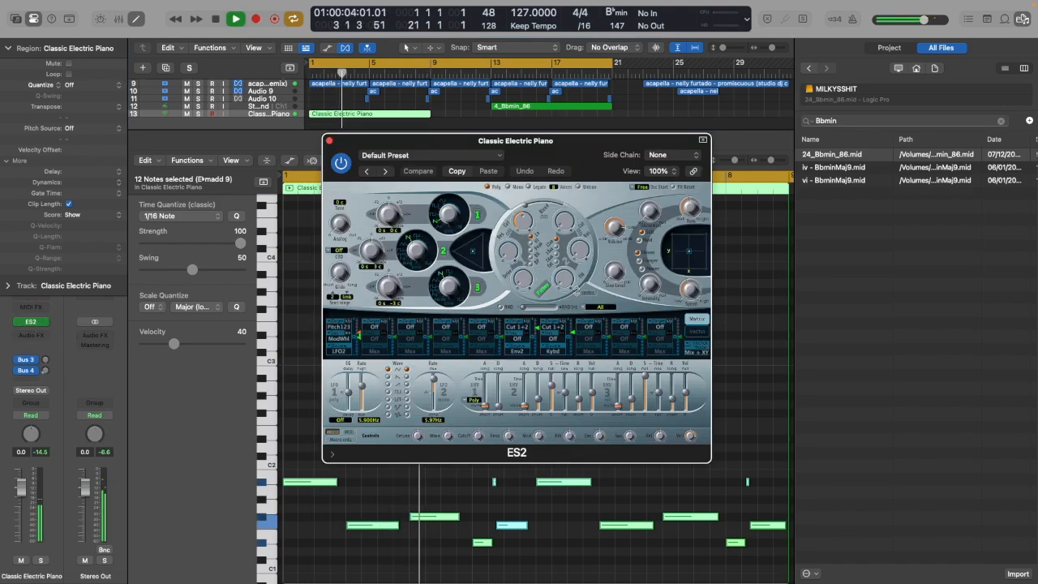
pyautogui.moveTo(649, 212); pyautogui.dragTo(649, 193)
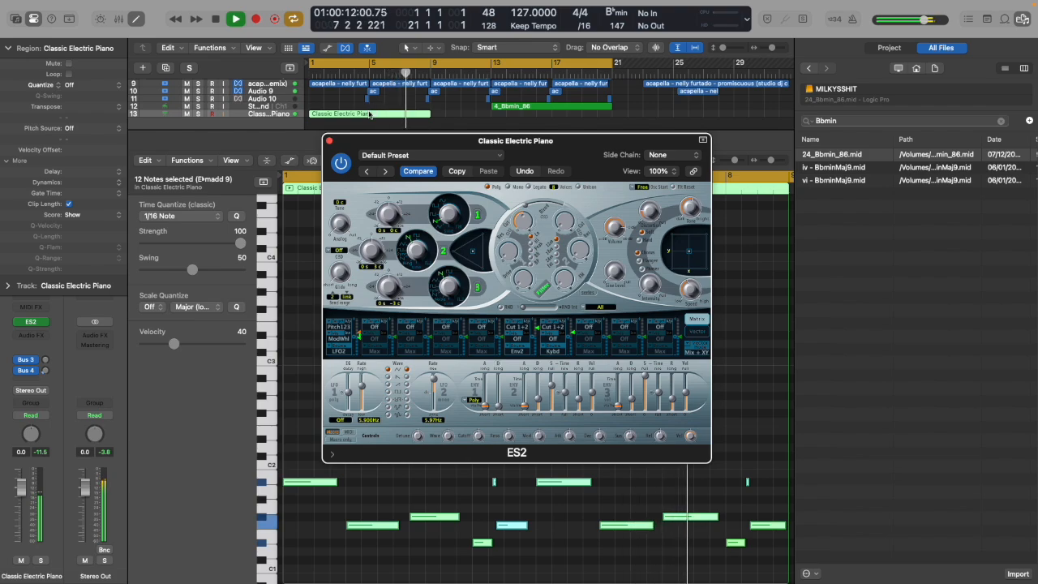
# Repeat the Classic Electric Piano region at bar 9 and move the 4_Bbmin_86 region to bar 21.
pyautogui.press('super+r')
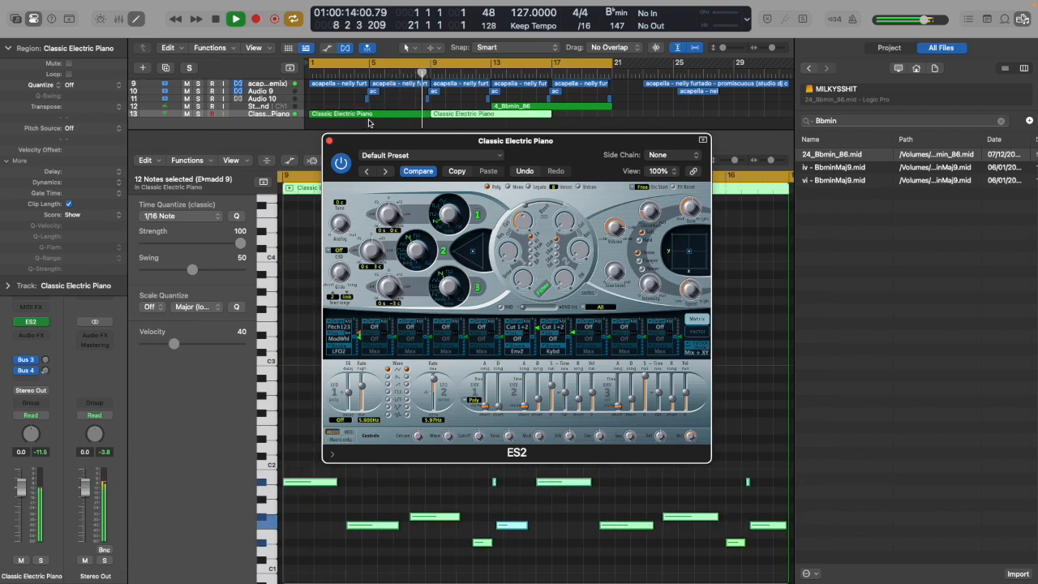
pyautogui.moveTo(528, 107); pyautogui.dragTo(649, 110)
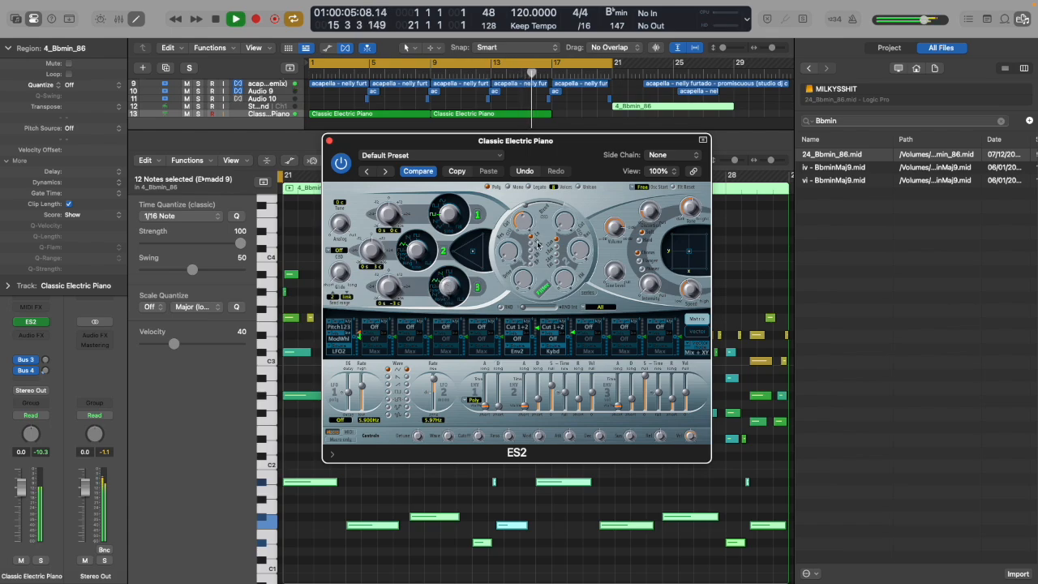
# Adjust the resonance of the first ES2 filter and shorten the cycle range to end at bar 17.
pyautogui.moveTo(507, 250); pyautogui.dragTo(523, 221)
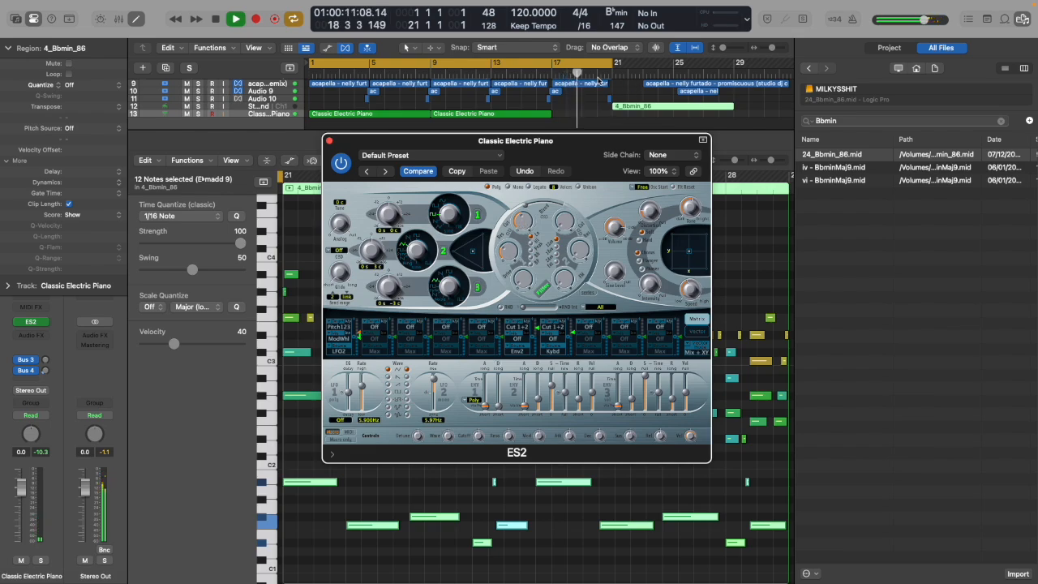
pyautogui.press('Return')
pyautogui.moveTo(612, 63); pyautogui.dragTo(554, 63)
# Shape the ES2 bass sound during playback by adjusting the second filter's resonance and cutoff and the first filter's drive.
pyautogui.click(579, 257)
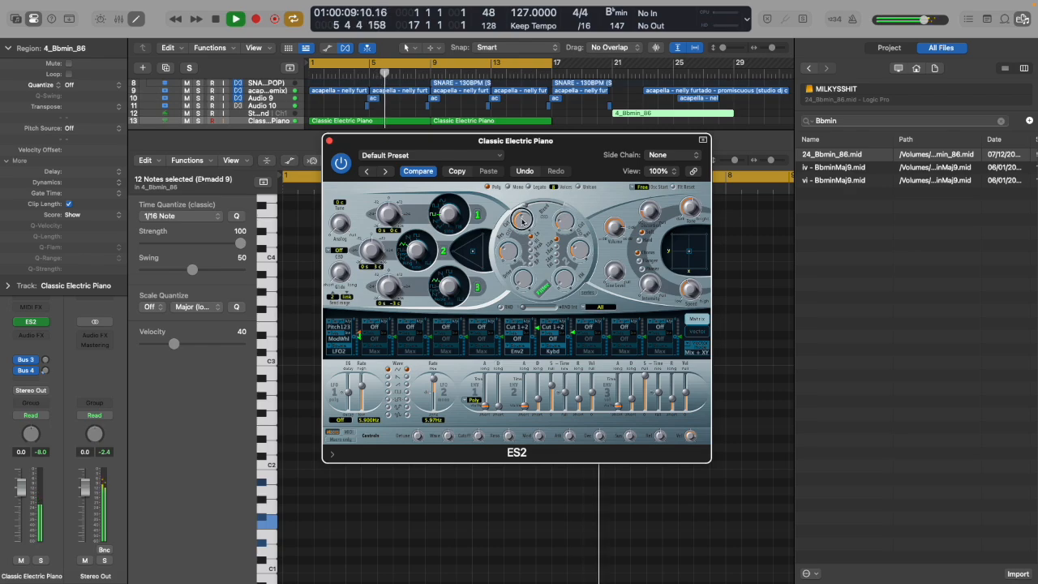
pyautogui.moveTo(562, 223)
pyautogui.mouseDown()
pyautogui.moveTo(570, 191)
pyautogui.moveTo(563, 225)
pyautogui.mouseUp()
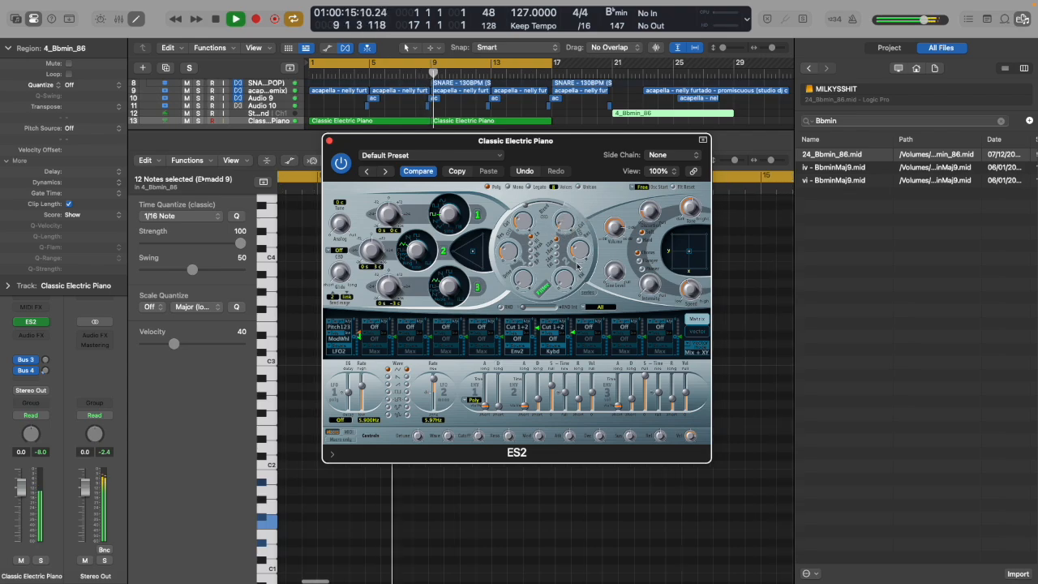
pyautogui.click(544, 292)
pyautogui.moveTo(523, 286); pyautogui.dragTo(523, 269)
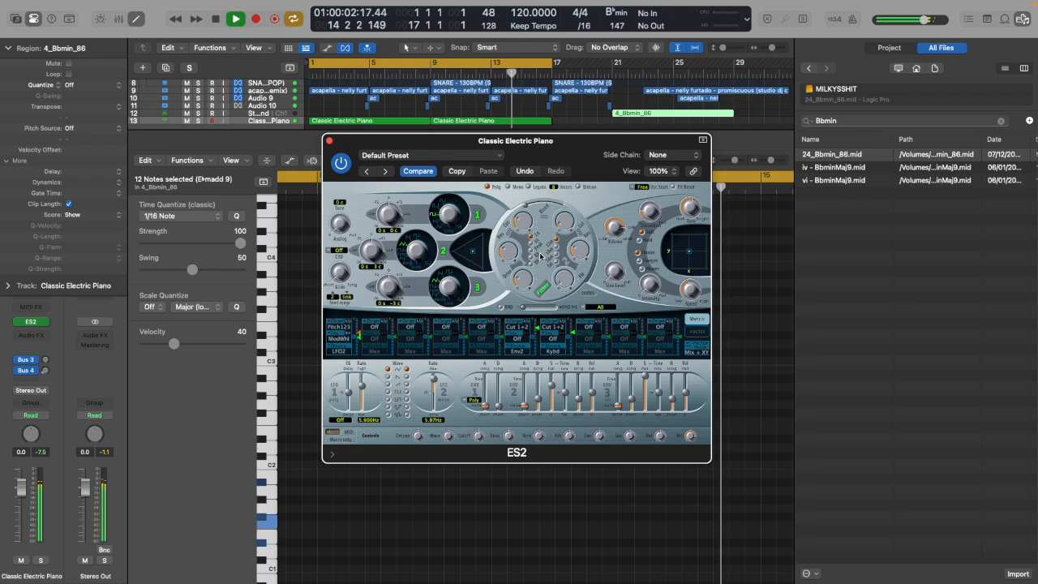
pyautogui.moveTo(518, 280); pyautogui.dragTo(522, 285)
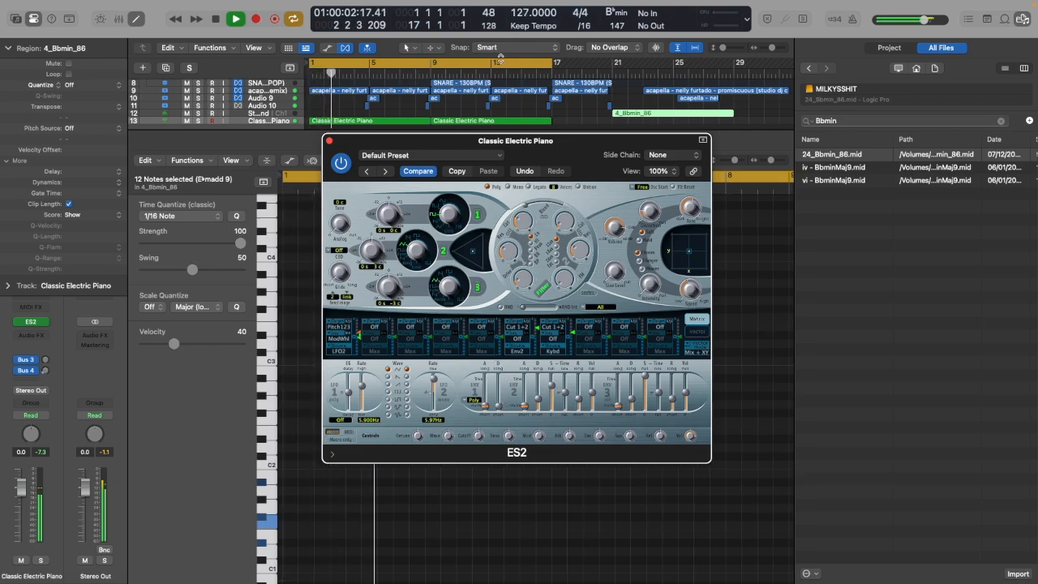
# Show the global tracks, switching the Tempo track off and back on.
pyautogui.scroll(5, 447, 89)
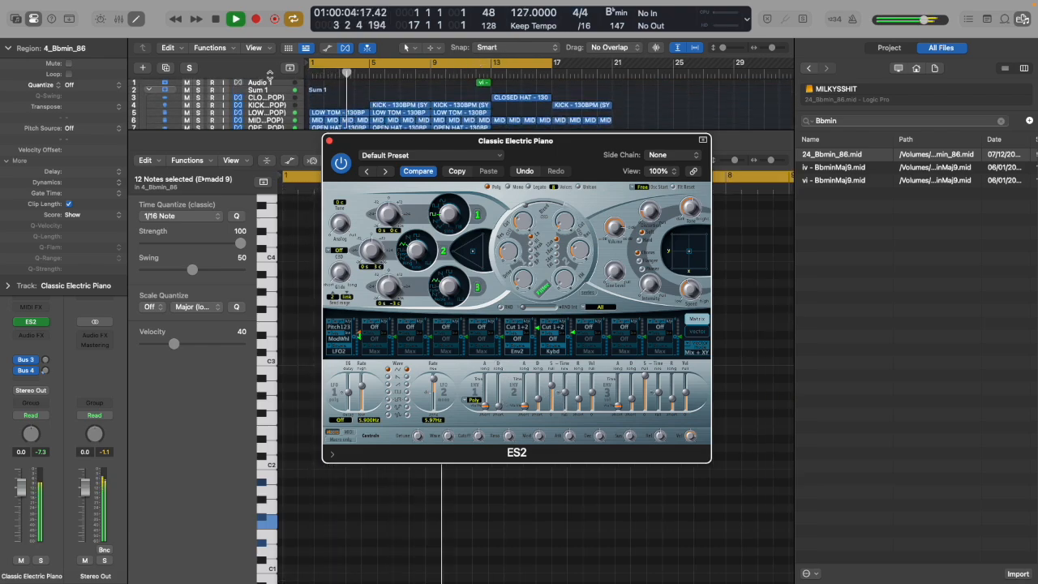
pyautogui.click(291, 67)
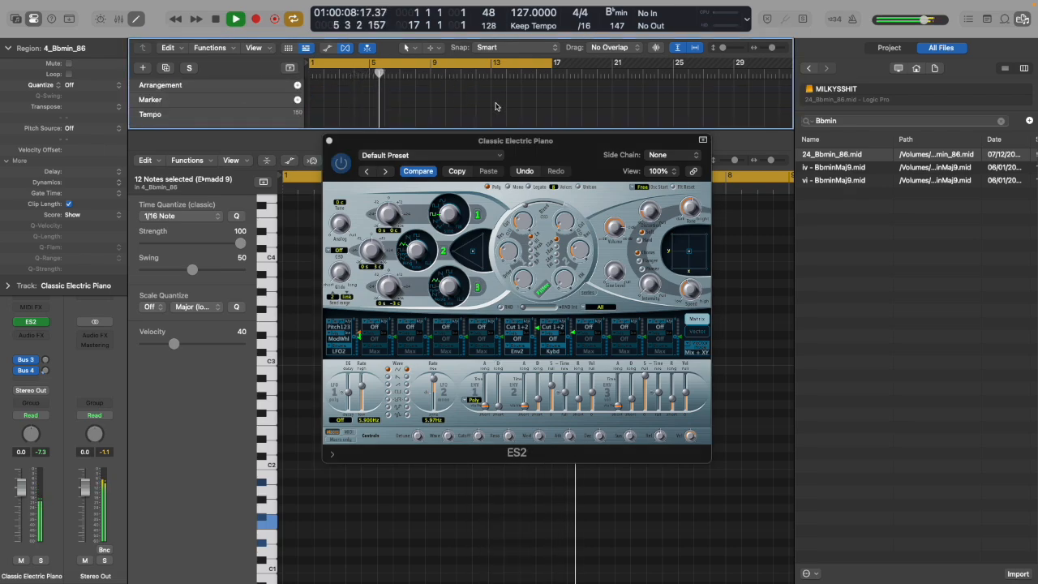
pyautogui.click(298, 115)
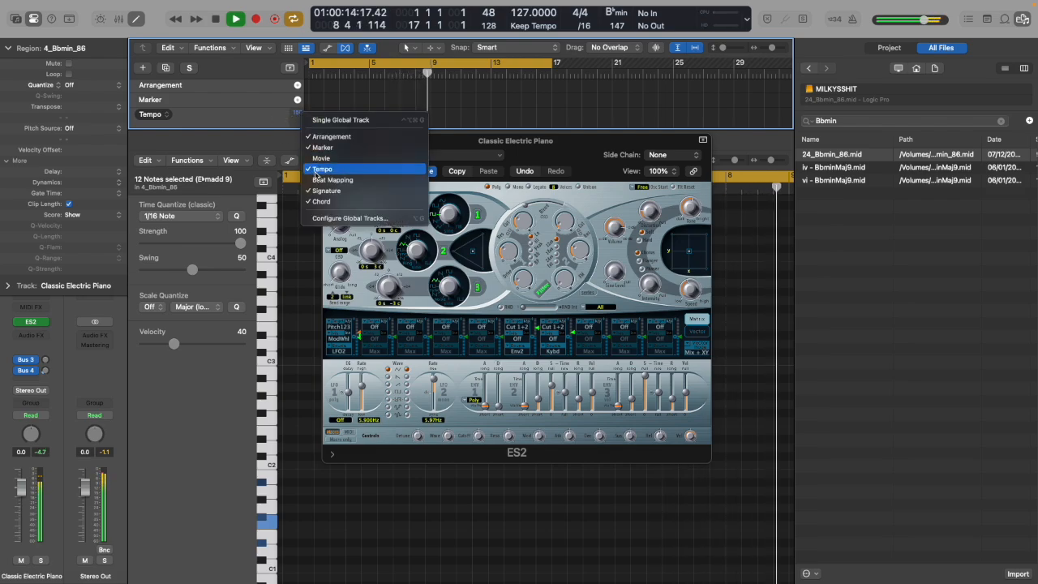
pyautogui.click(318, 170)
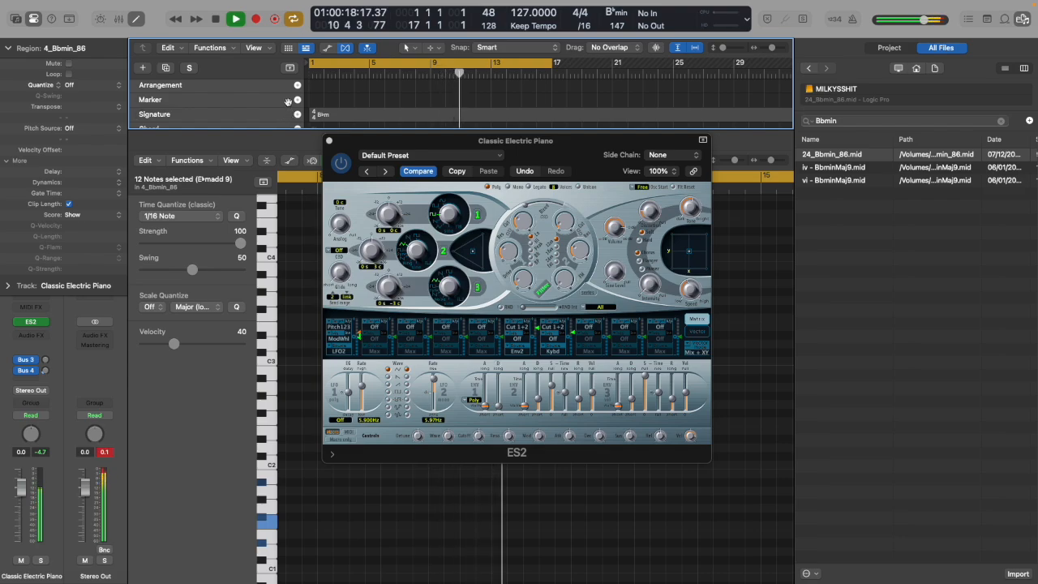
pyautogui.rightClick(284, 103)
pyautogui.click(305, 157)
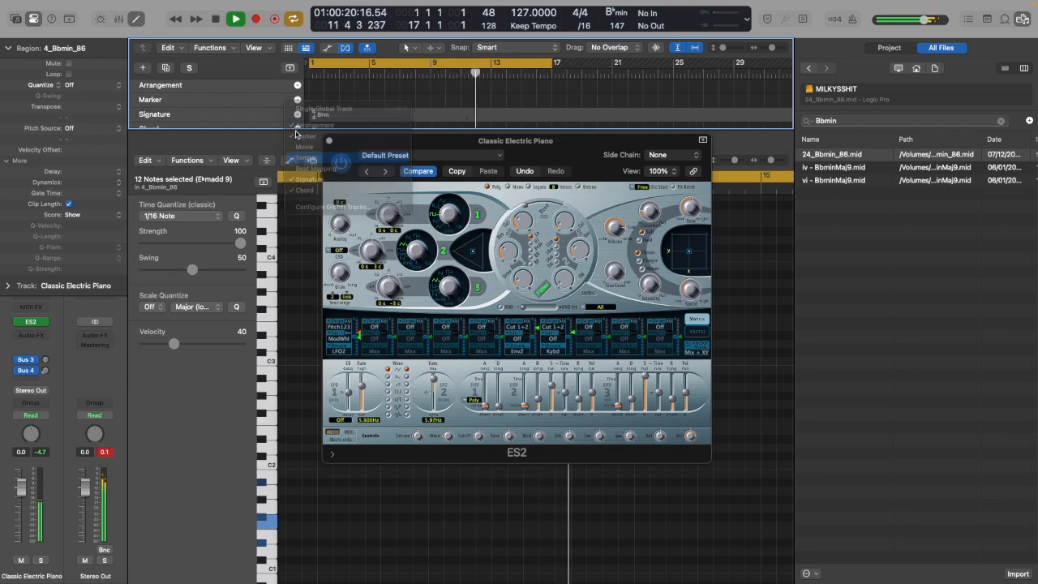
# Close the ES2 window and enlarge the tracks area over the piano roll to see the whole arrangement.
pyautogui.moveTo(307, 130); pyautogui.dragTo(307, 195)
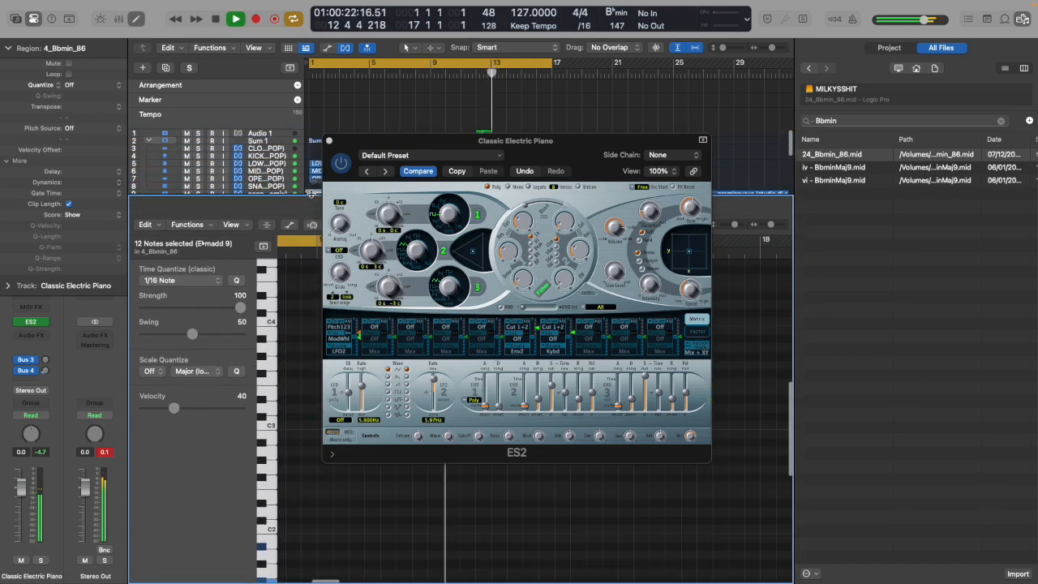
pyautogui.scroll(-5, 417, 107)
pyautogui.scroll(3, 418, 107)
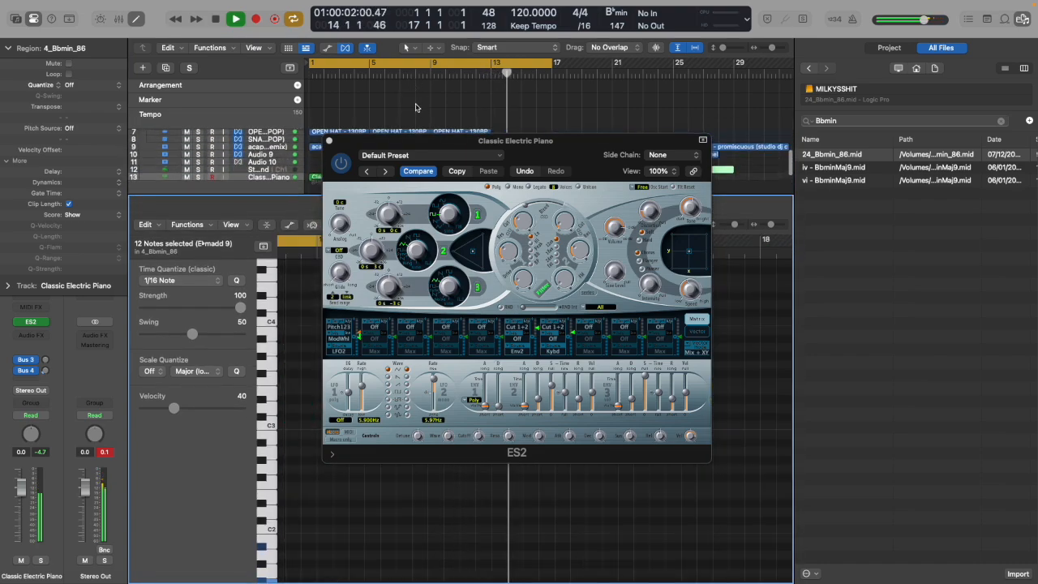
pyautogui.hscroll(4, 373, 120)
pyautogui.scroll(-3, 385, 120)
pyautogui.scroll(5, 387, 121)
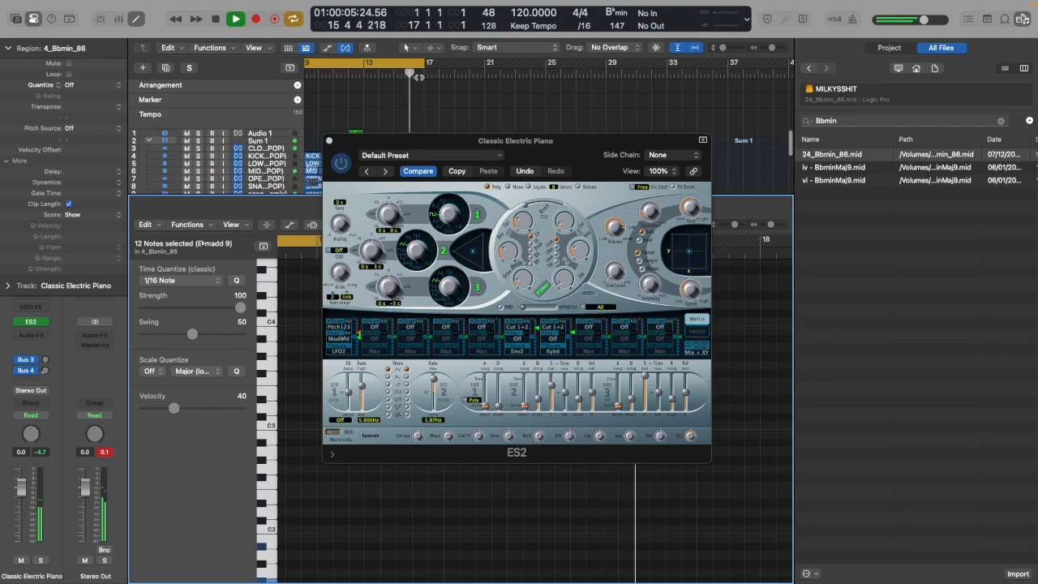
pyautogui.click(330, 142)
pyautogui.moveTo(409, 195); pyautogui.dragTo(429, 491)
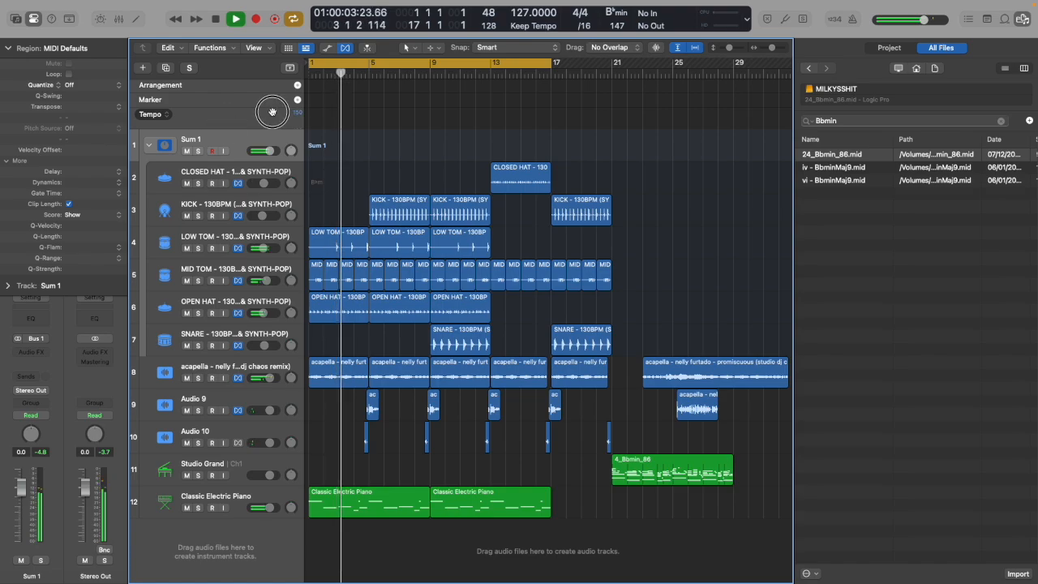
# Remove the tempo change at bar 13 and set the song tempo to 128 in the Tempo track, hiding the global tracks when done.
pyautogui.moveTo(271, 131); pyautogui.dragTo(260, 238)
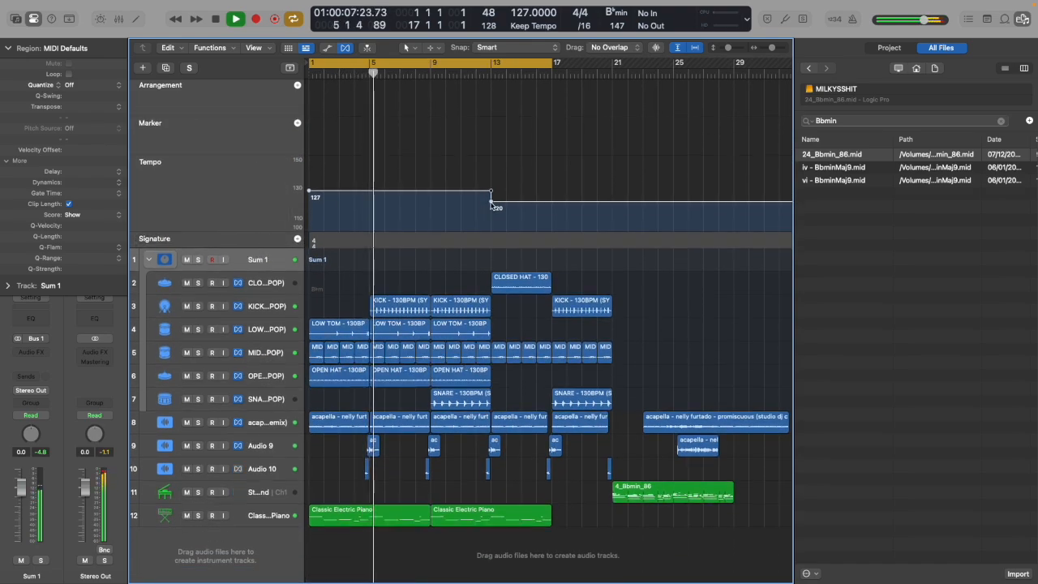
pyautogui.doubleClick(491, 203)
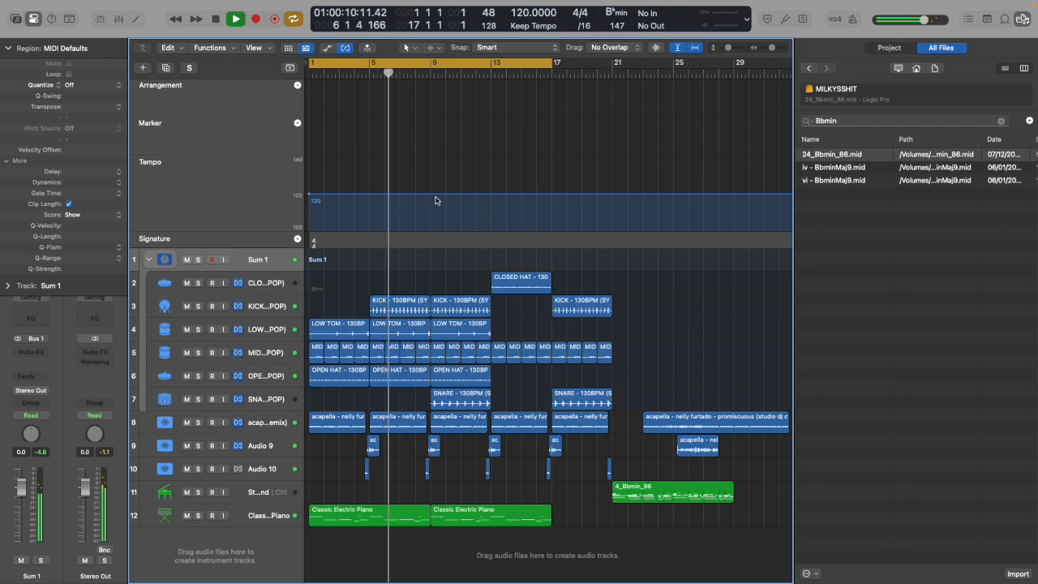
pyautogui.moveTo(310, 194)
pyautogui.mouseDown()
pyautogui.moveTo(308, 182)
pyautogui.moveTo(296, 198)
pyautogui.mouseUp()
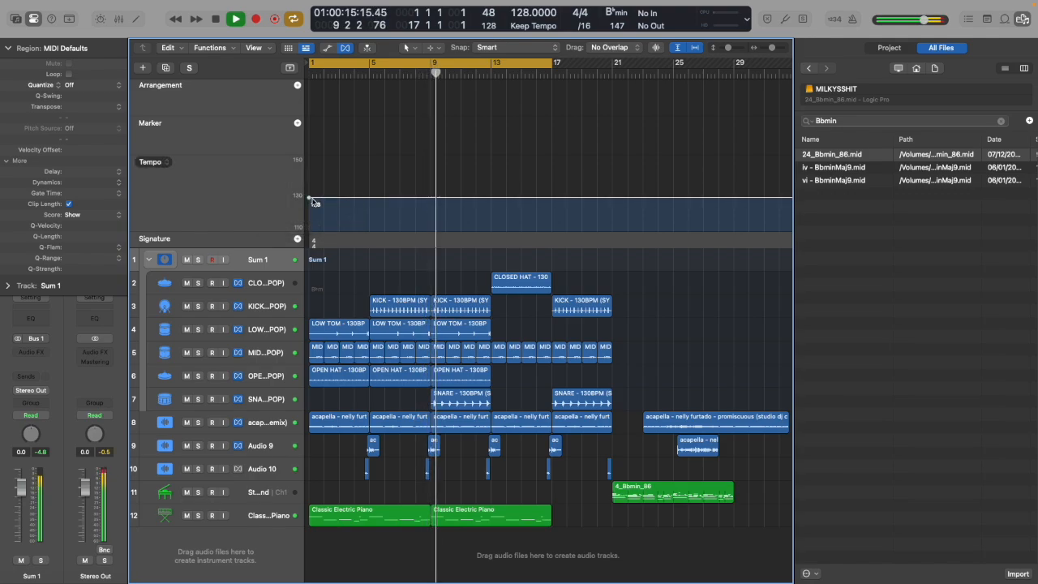
pyautogui.rightClick(312, 201)
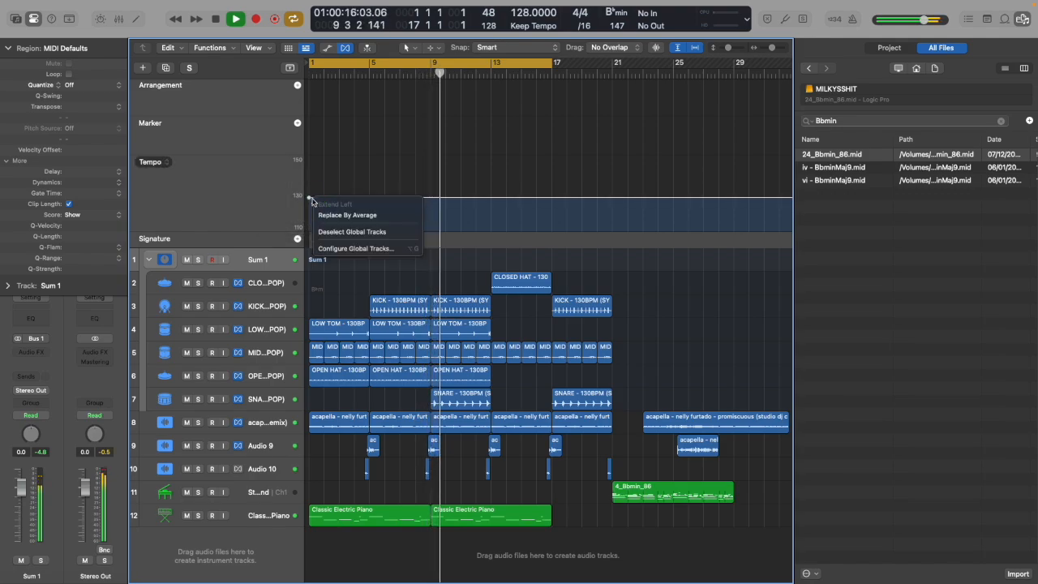
pyautogui.click(361, 232)
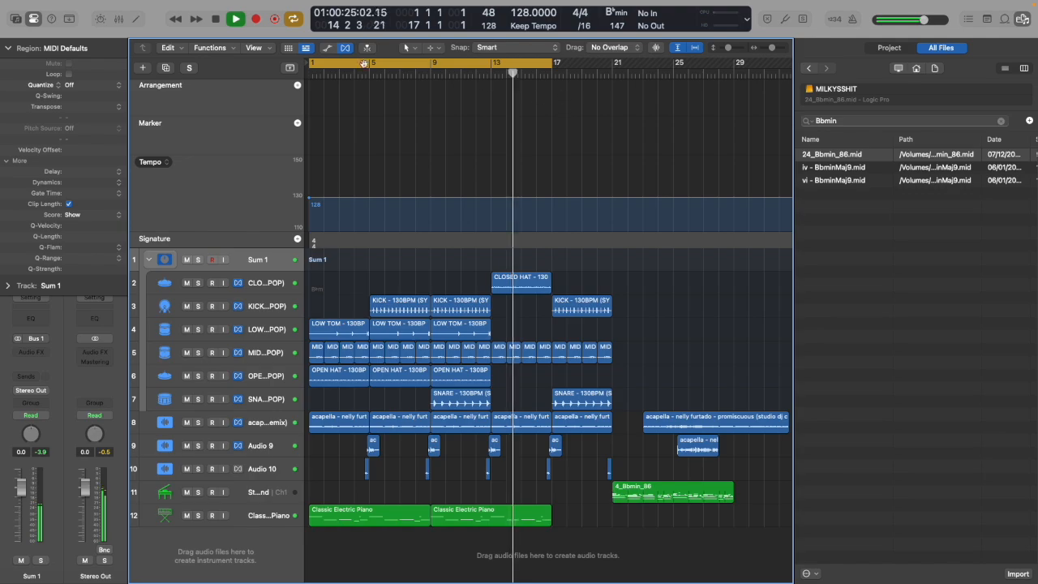
pyautogui.click(290, 67)
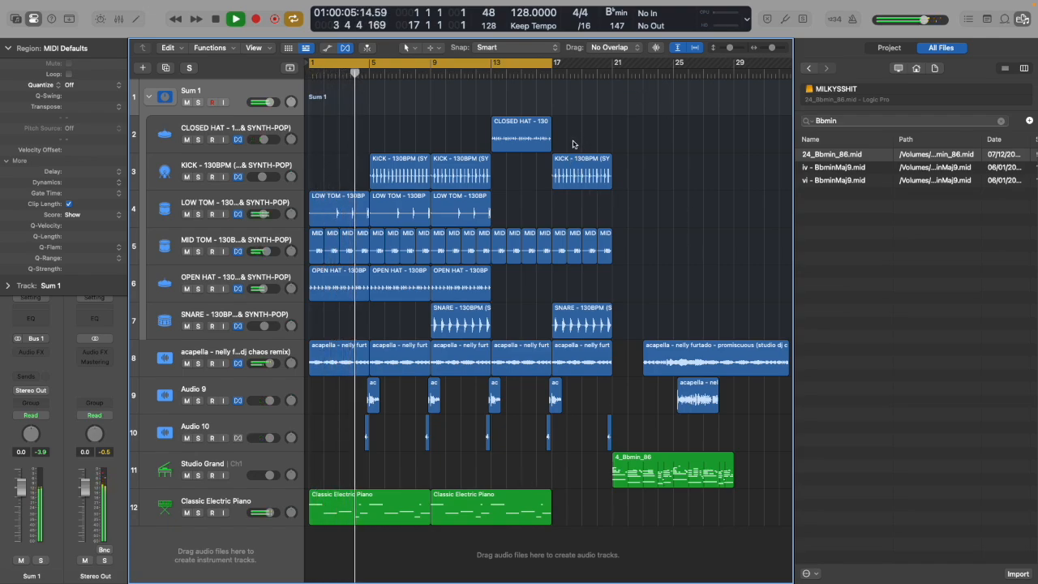
# Delete the mid tom, snare and acapella regions that start from bar 17, keeping the kick region there.
pyautogui.moveTo(562, 142); pyautogui.dragTo(641, 132)
pyautogui.moveTo(630, 257); pyautogui.dragTo(561, 349)
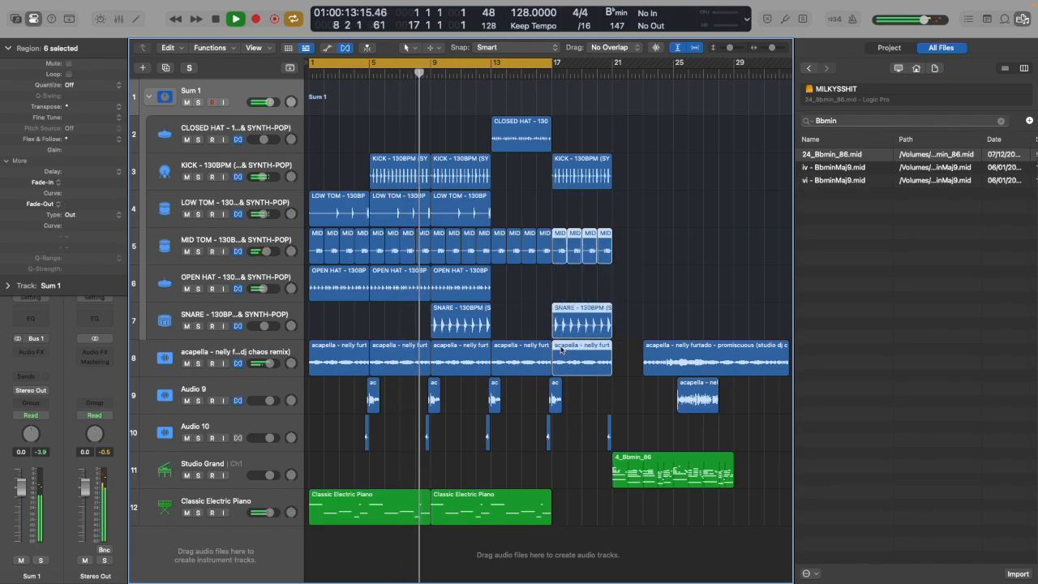
pyautogui.press('Delete')
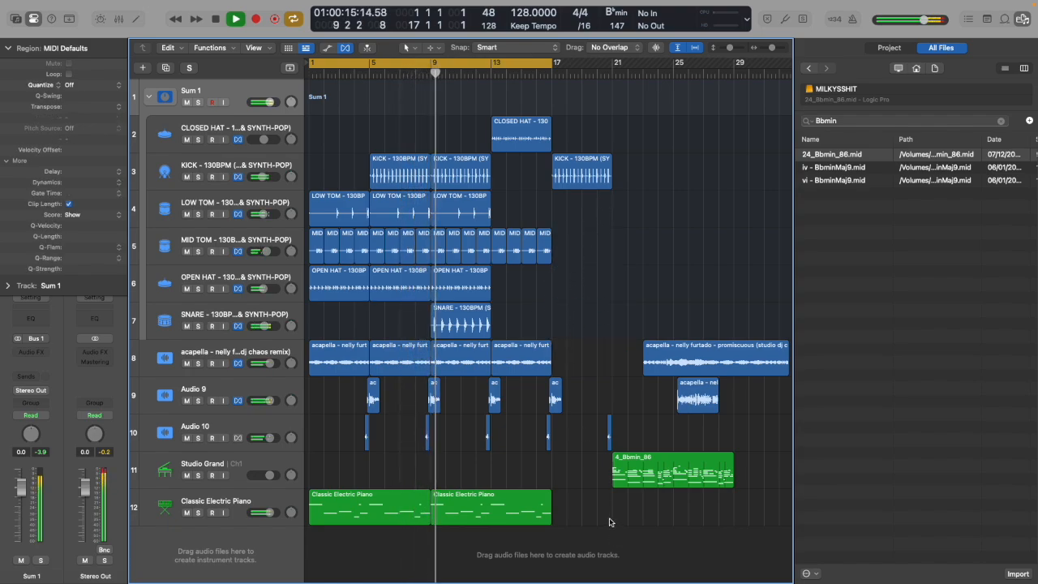
# Repeat the second Classic Electric Piano region at bar 17 and extend the cycle range to bar 25.
pyautogui.click(496, 504)
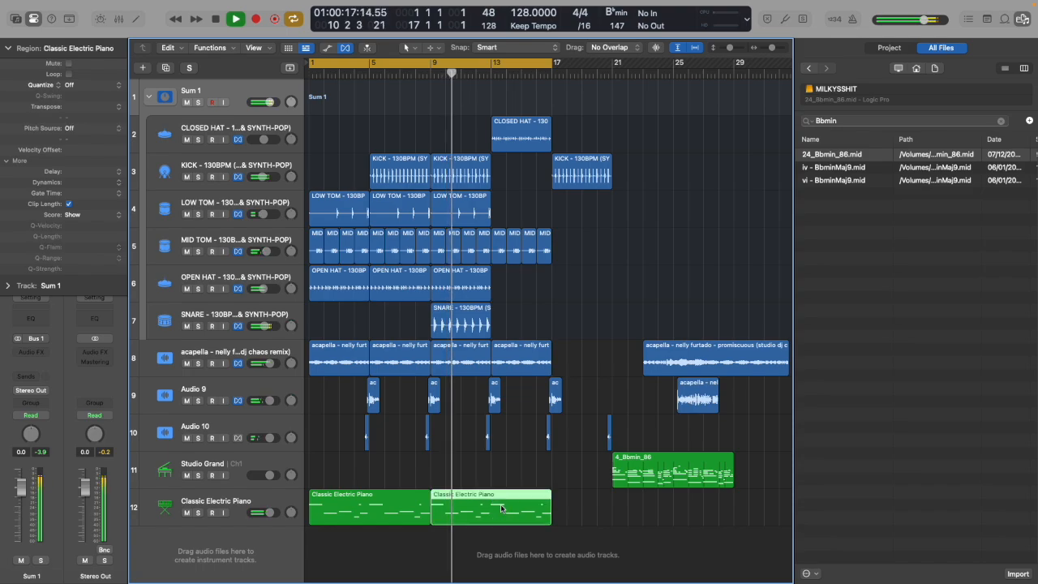
pyautogui.press('super+r')
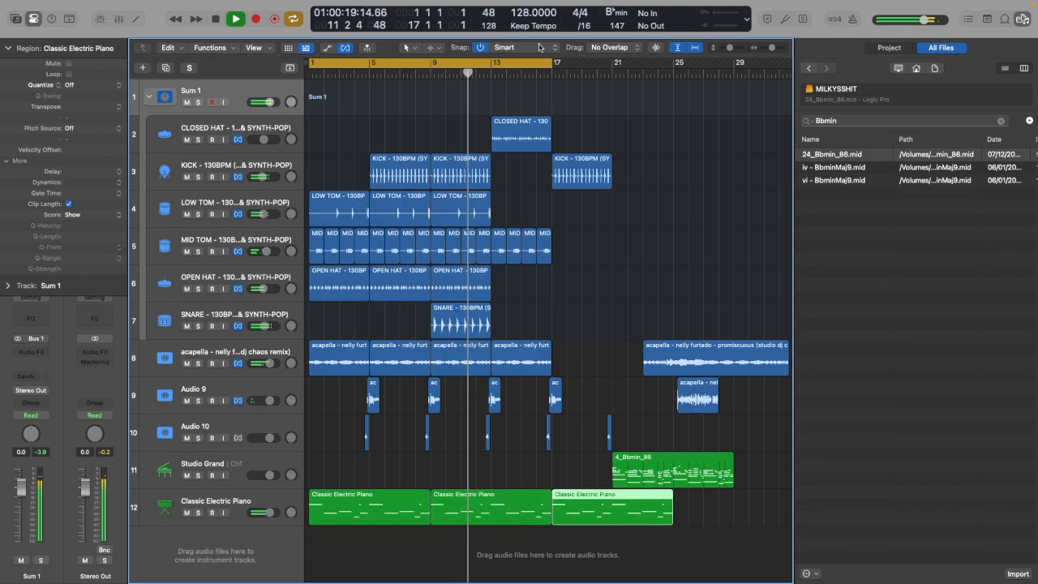
pyautogui.moveTo(555, 63); pyautogui.dragTo(671, 66)
# Move the 4_Bbmin_86 region to bar 25 and place the long acapella region at bar 17 with its start trimmed.
pyautogui.moveTo(640, 458); pyautogui.dragTo(701, 461)
pyautogui.moveTo(684, 348); pyautogui.dragTo(596, 346)
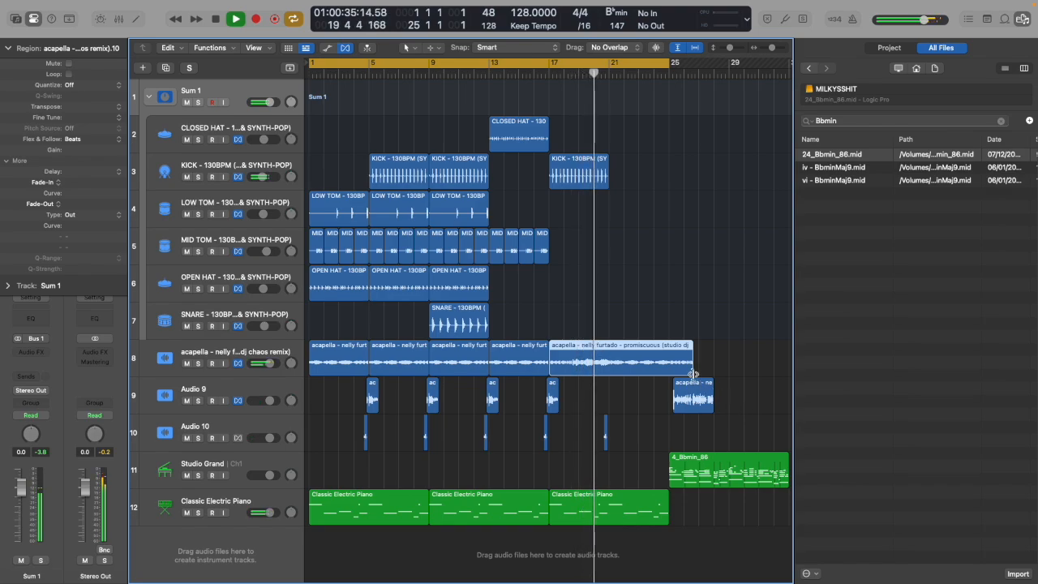
pyautogui.moveTo(550, 371); pyautogui.dragTo(592, 346)
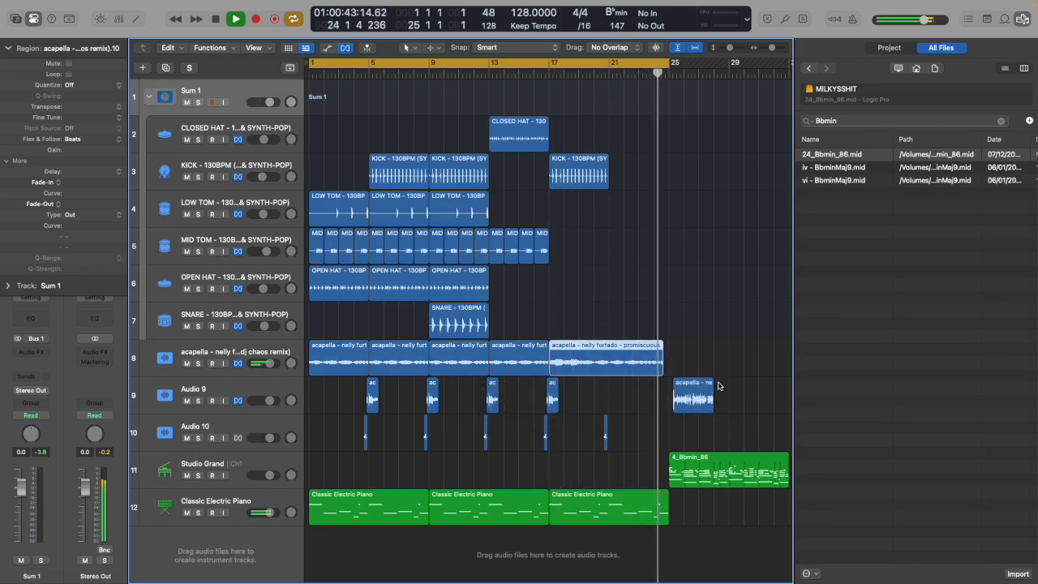
pyautogui.moveTo(609, 347); pyautogui.dragTo(603, 344)
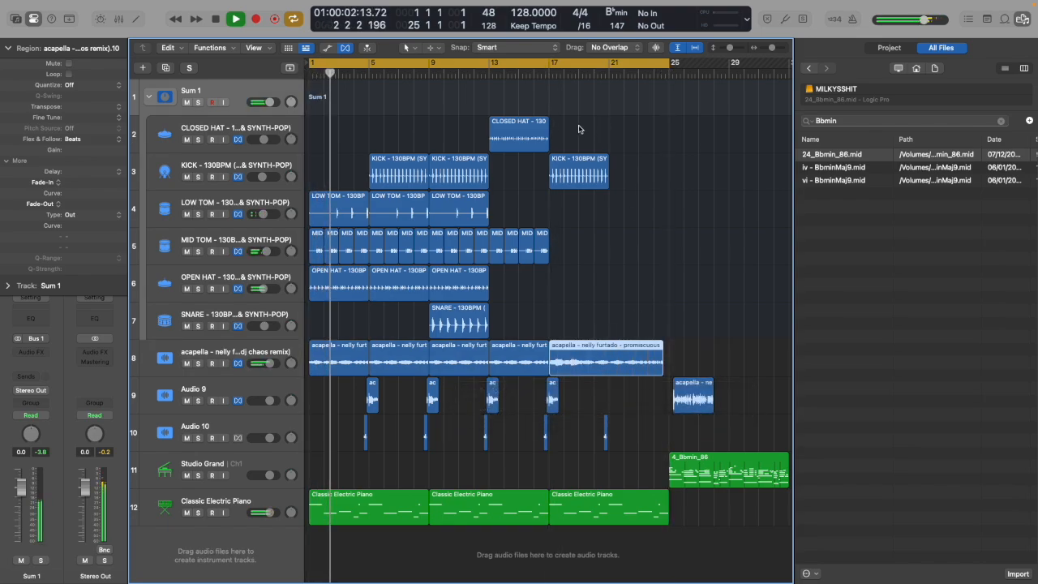
# Copy the kick, low tom, mid tom, open hat and snare regions of bars 9 to 12 to bar 21.
pyautogui.moveTo(446, 140); pyautogui.dragTo(455, 318)
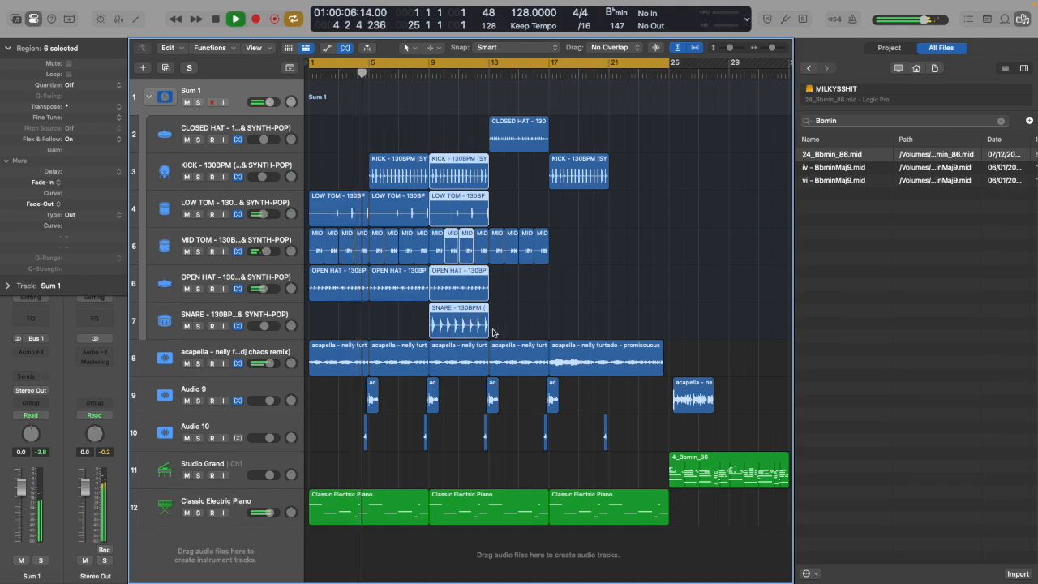
pyautogui.moveTo(436, 147); pyautogui.dragTo(484, 318)
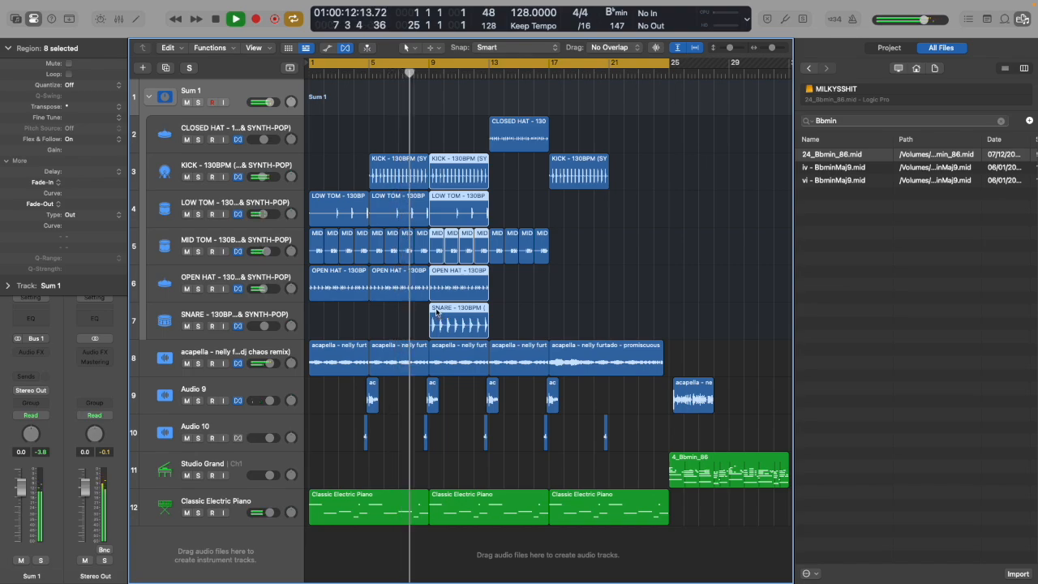
pyautogui.moveTo(436, 312); pyautogui.dragTo(619, 316)
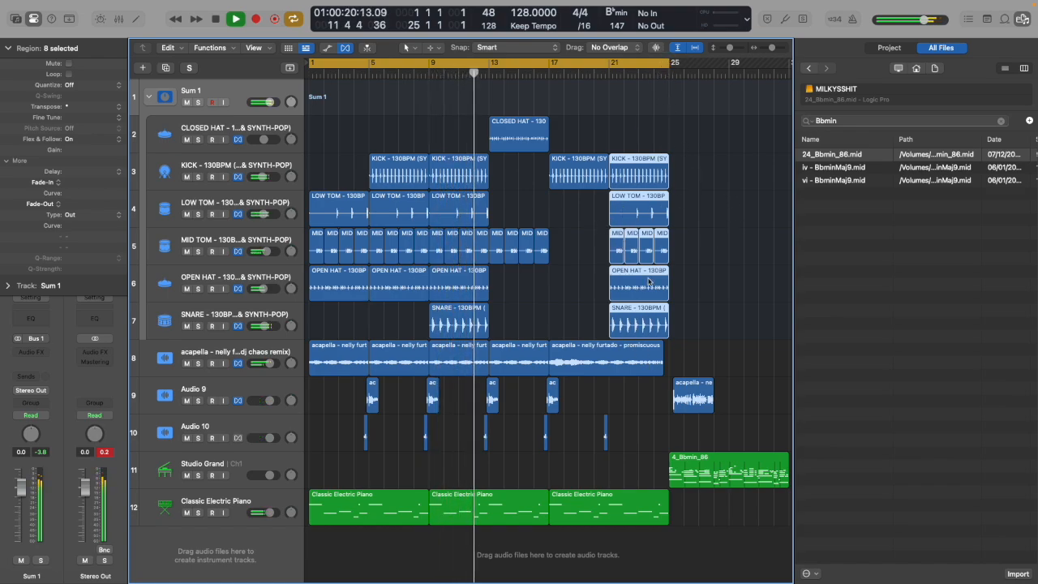
# Move the last acapella clip on Audio 9 to just before bar 29 and select the drum regions at bar 21.
pyautogui.moveTo(690, 385); pyautogui.dragTo(686, 387)
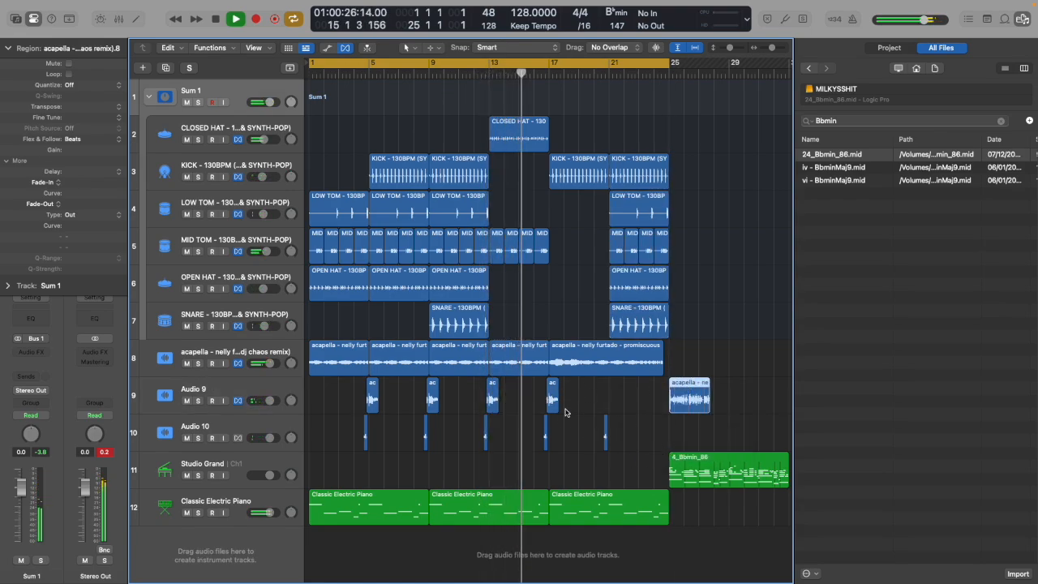
pyautogui.moveTo(691, 384); pyautogui.dragTo(748, 384)
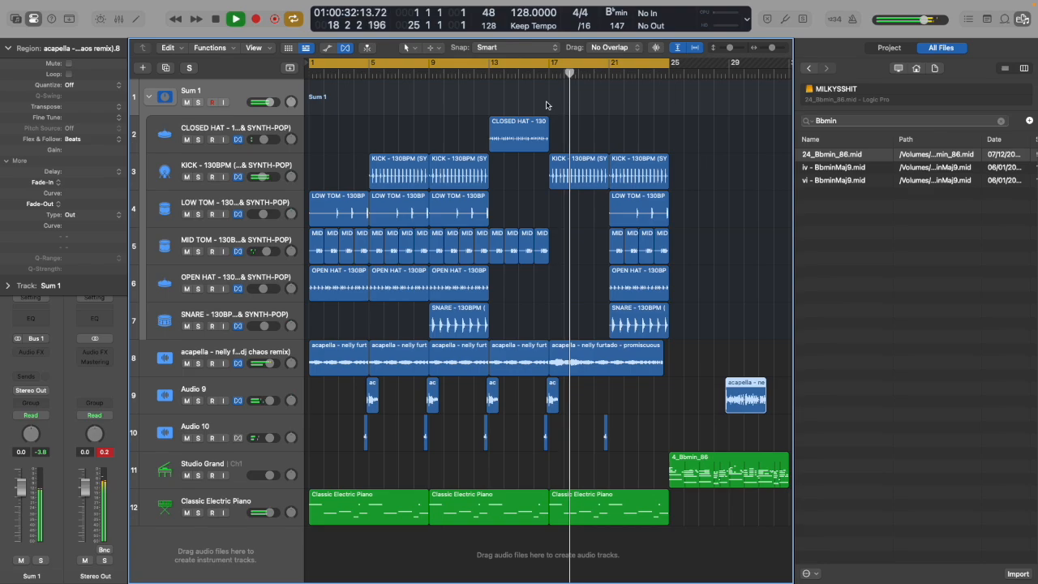
pyautogui.moveTo(597, 209); pyautogui.dragTo(677, 308)
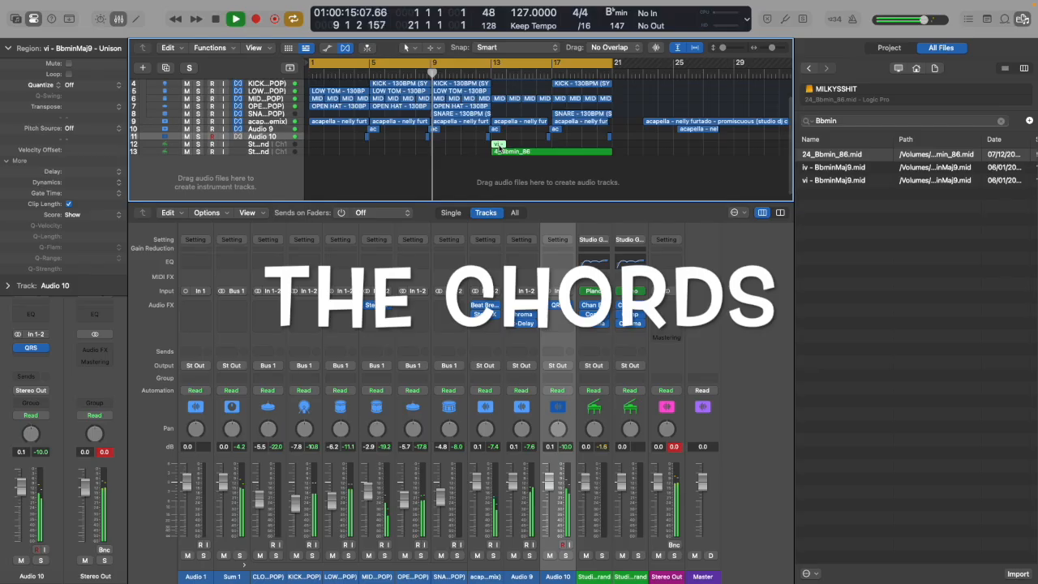
# Delete the extra Studio Grand track and open the 4_Bbmin_86 region in an enlarged piano roll.
pyautogui.click(278, 145)
pyautogui.press('BackSpace')
pyautogui.doubleClick(502, 144)
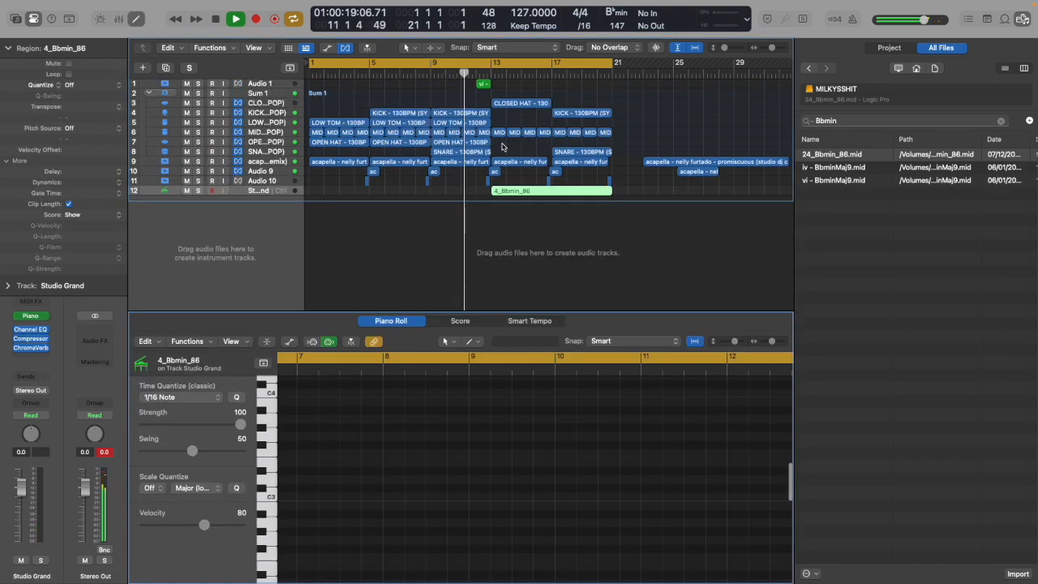
pyautogui.moveTo(475, 311); pyautogui.dragTo(501, 130)
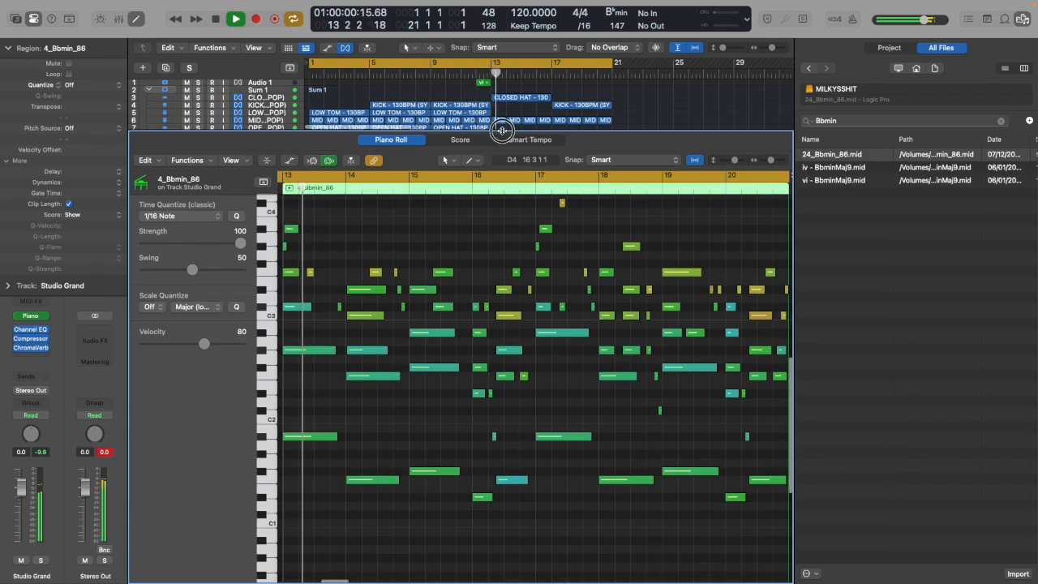
# Listen through the 4_Bbmin_86 chords in the piano roll, stop playback, and select the low bass notes by pitch.
pyautogui.scroll(-3, 457, 330)
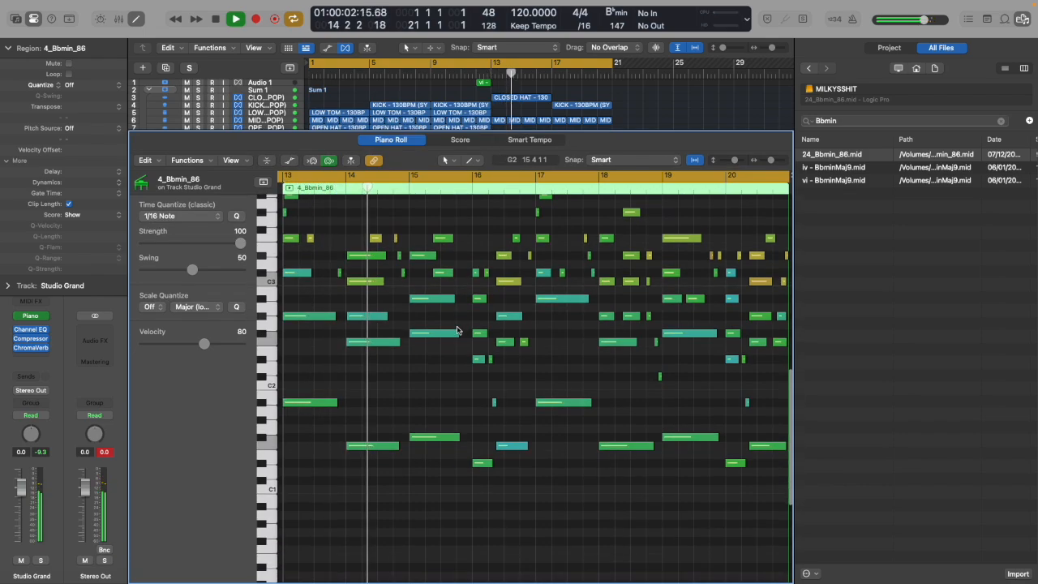
pyautogui.scroll(2, 456, 330)
pyautogui.scroll(2, 457, 332)
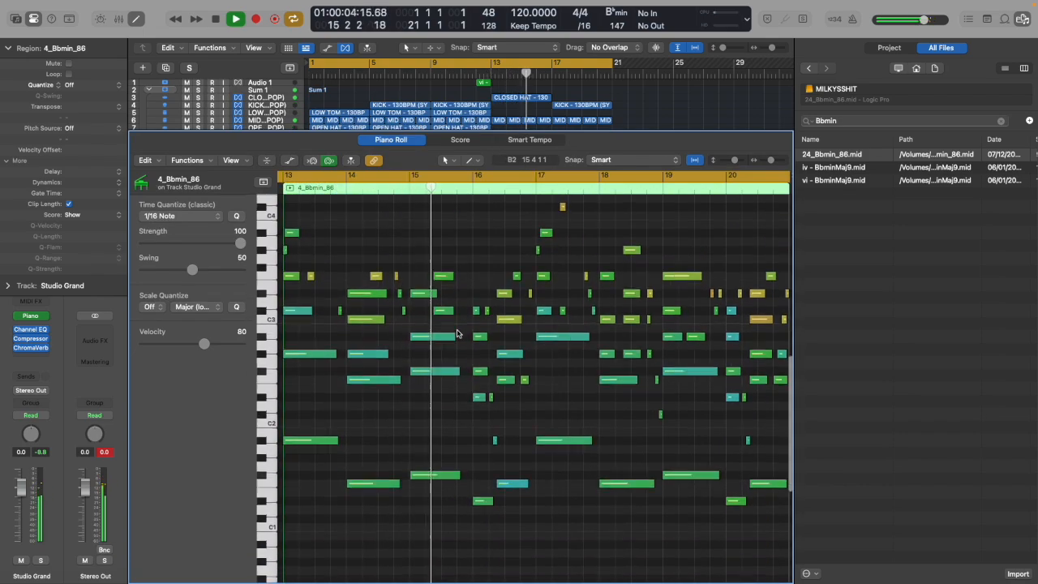
pyautogui.scroll(-2, 457, 332)
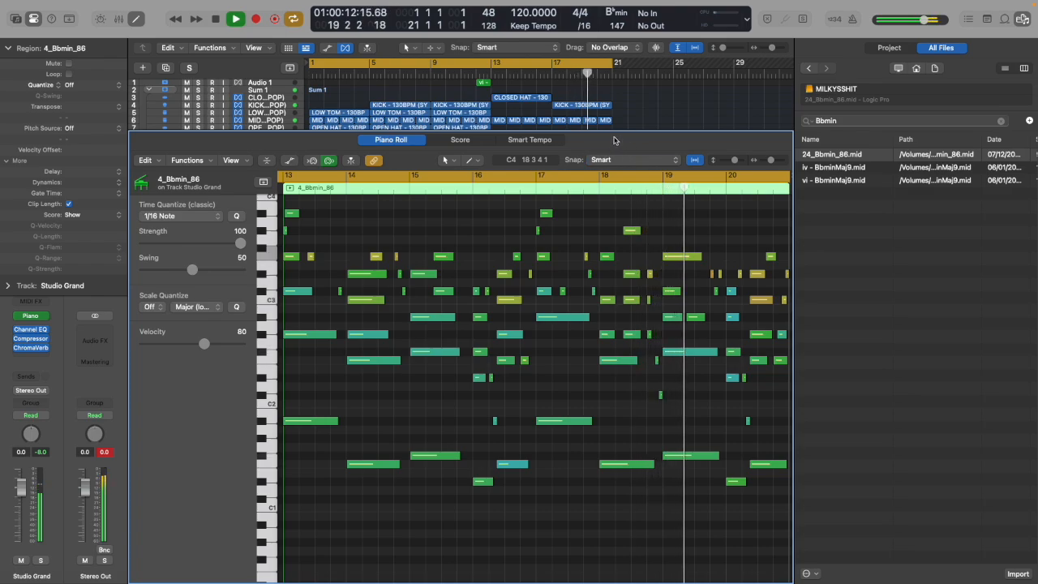
pyautogui.scroll(-3, 518, 369)
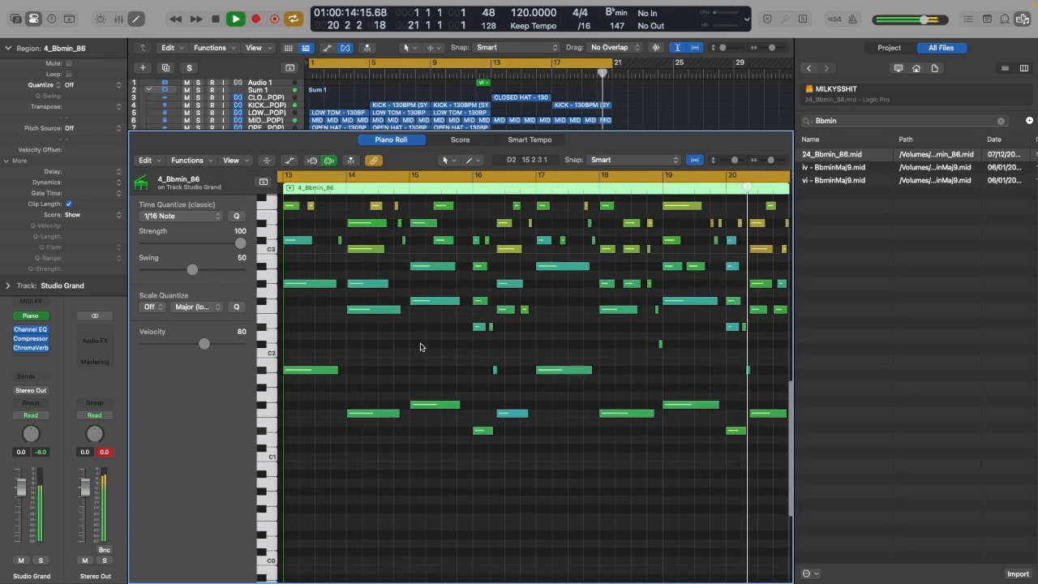
pyautogui.press('space')
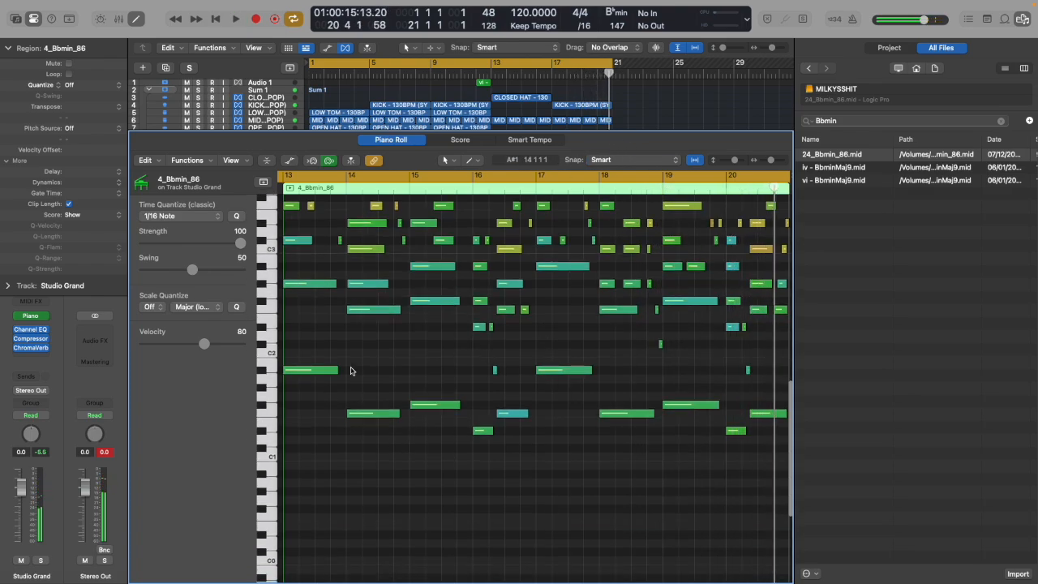
pyautogui.moveTo(289, 365); pyautogui.dragTo(267, 370)
pyautogui.moveTo(267, 370); pyautogui.dragTo(293, 372)
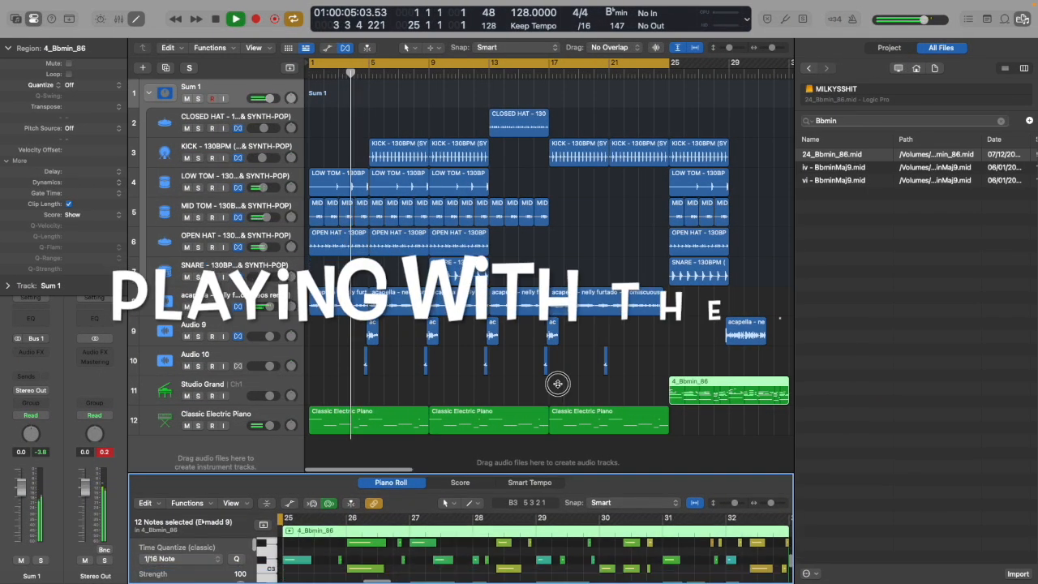
# Enlarge the piano roll over the tracks area and hide the file browser and the inspector to widen it.
pyautogui.moveTo(567, 489); pyautogui.dragTo(577, 146)
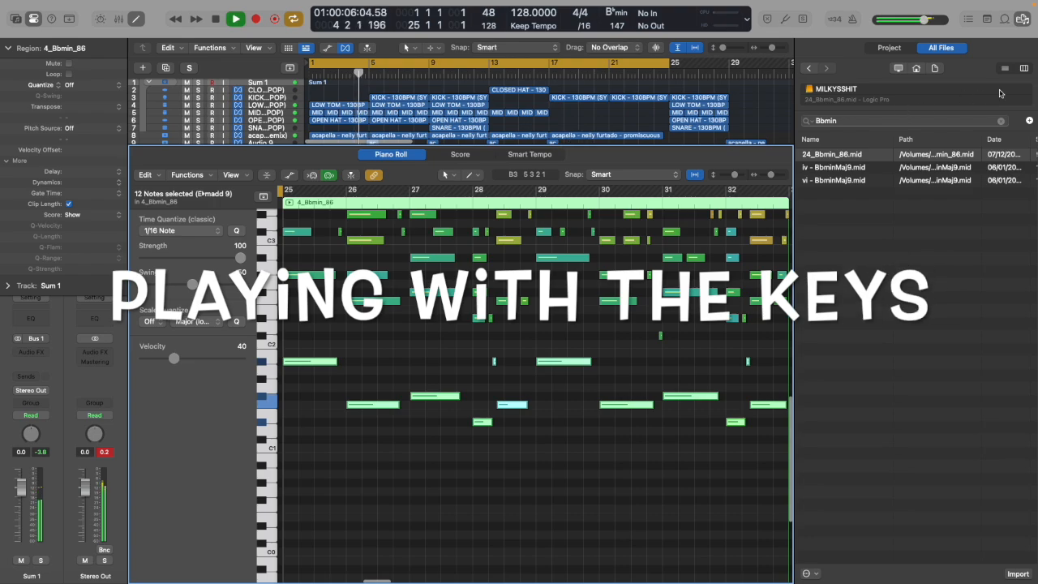
pyautogui.click(1024, 20)
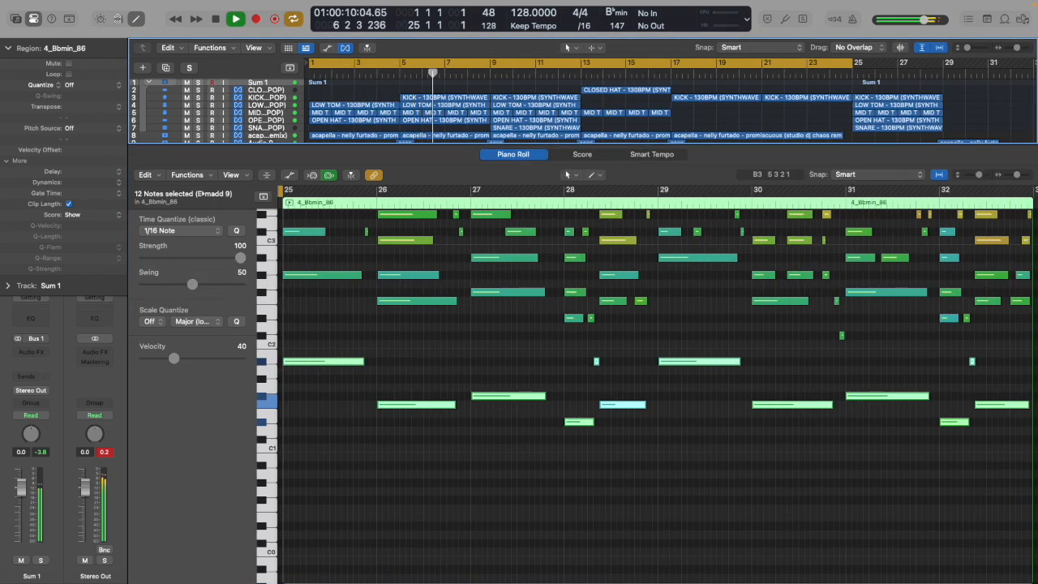
pyautogui.click(33, 19)
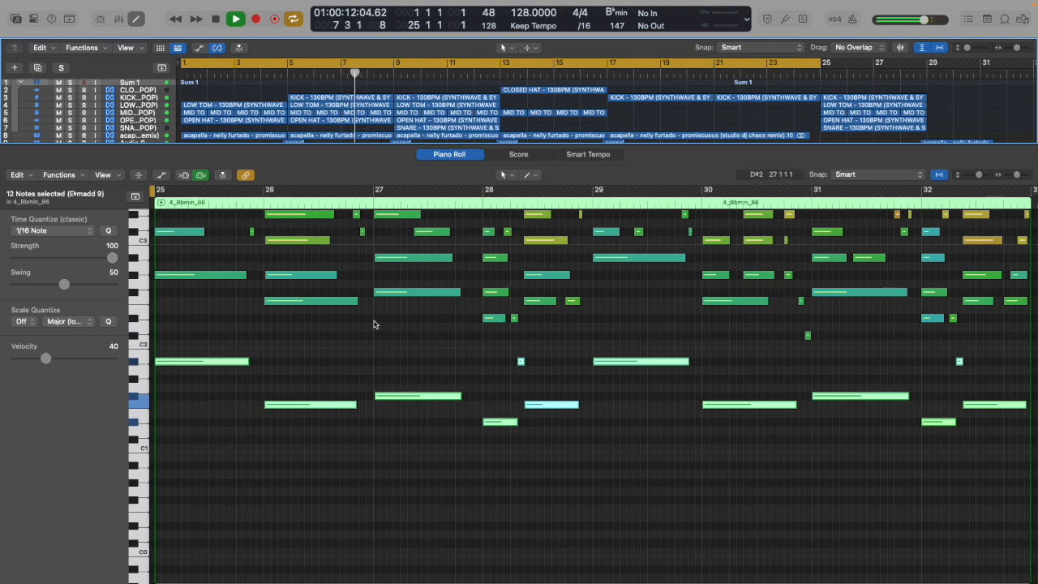
# Examine the chord and bass notes of the 4_Bbmin_86 region across bars 25 to 32 in the piano roll.
pyautogui.scroll(8, 374, 323)
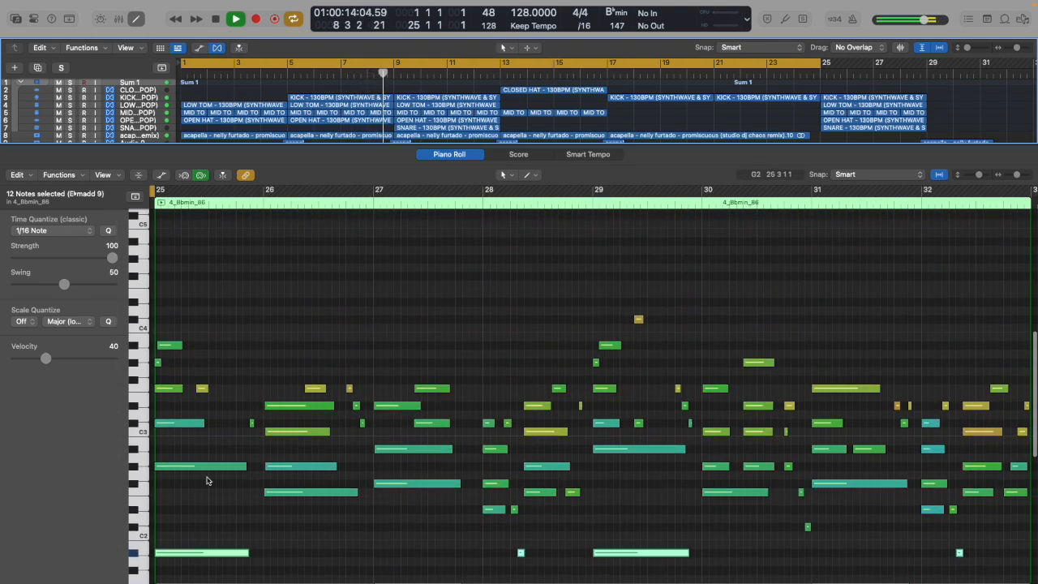
pyautogui.hscroll(-3, 167, 469)
pyautogui.scroll(1, 167, 469)
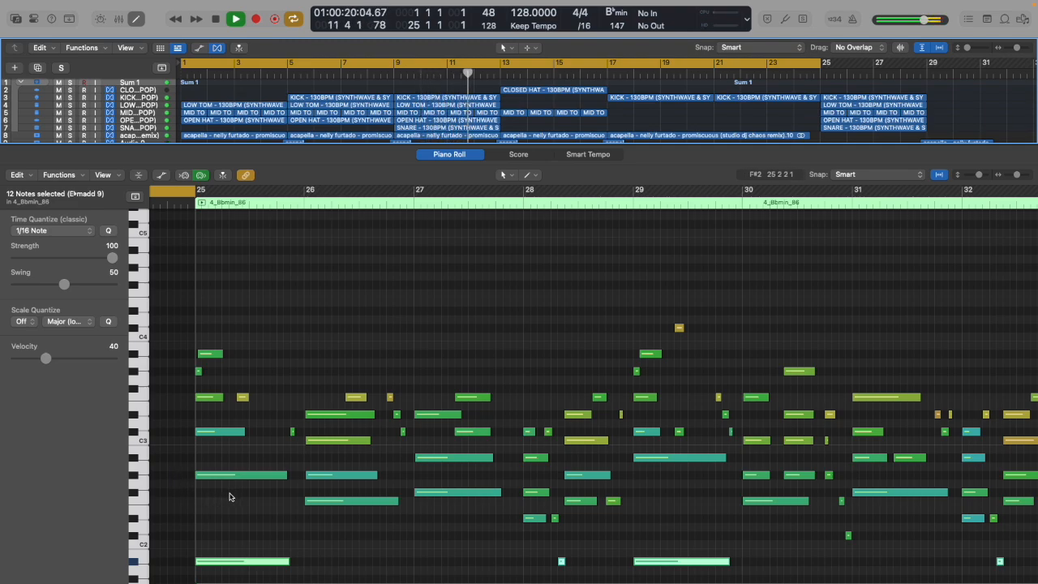
pyautogui.scroll(-3, 229, 497)
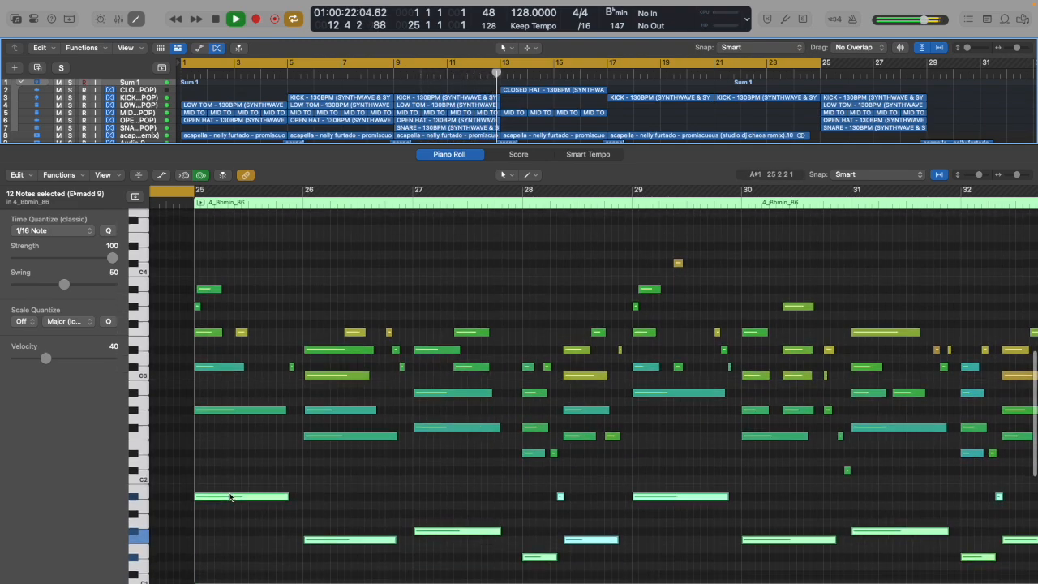
pyautogui.hscroll(2, 230, 497)
pyautogui.hscroll(-1, 230, 497)
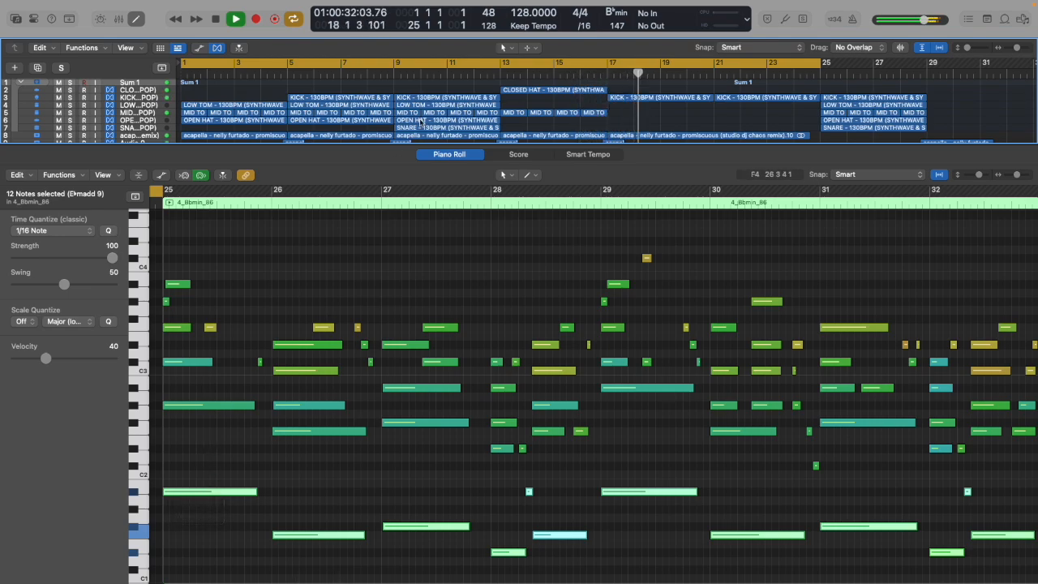
# Enlarge the tracks area and add a new software instrument track below the existing Classic Electric Piano track.
pyautogui.moveTo(476, 143); pyautogui.dragTo(488, 381)
pyautogui.rightClick(161, 341)
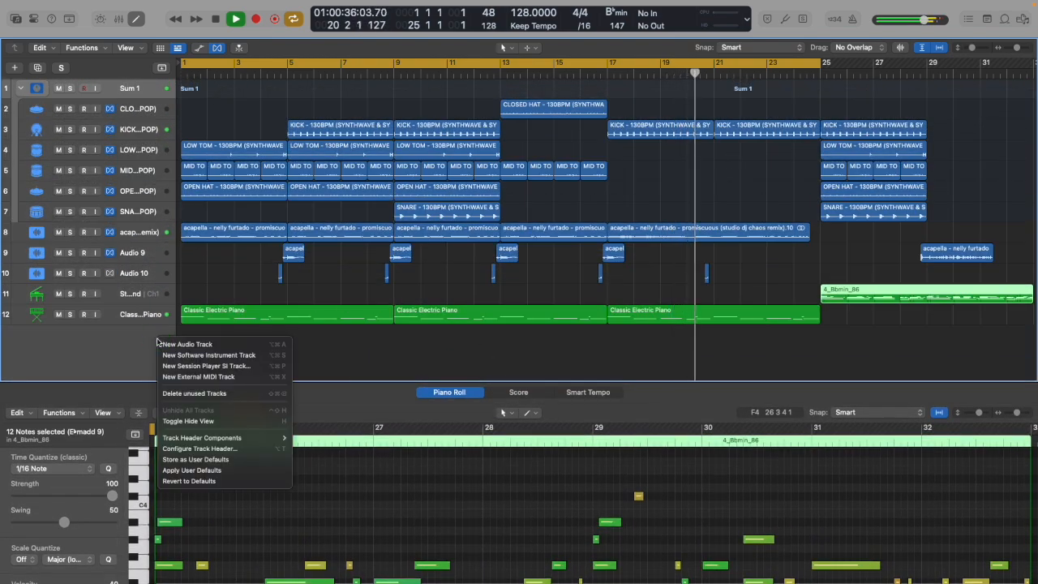
pyautogui.click(183, 355)
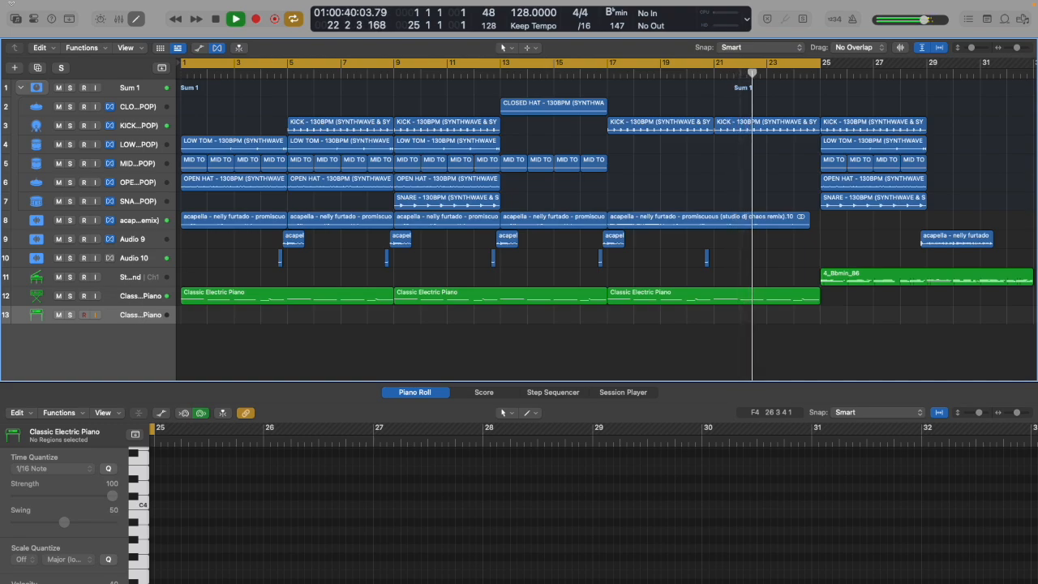
pyautogui.click(34, 19)
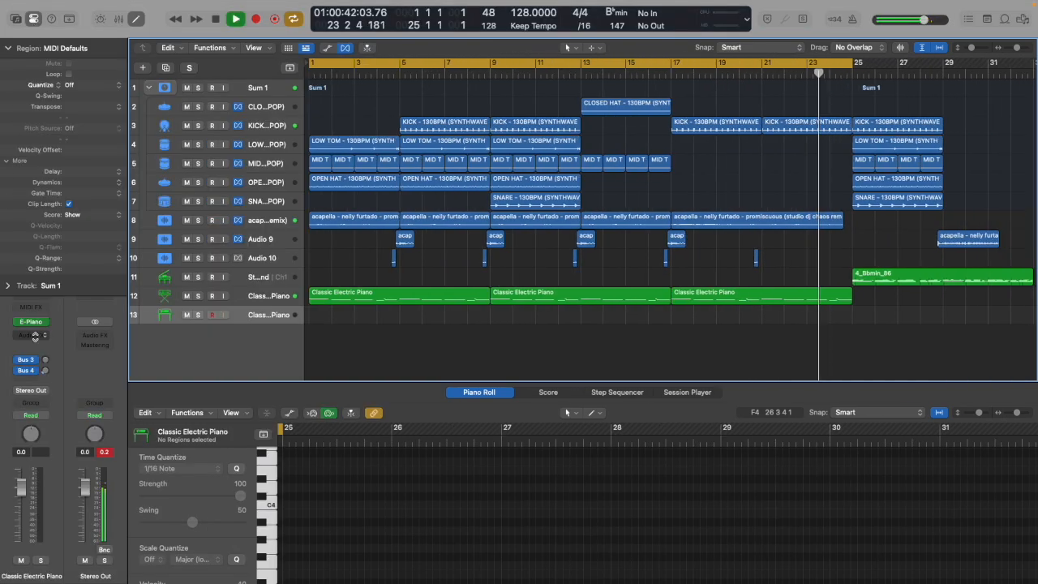
pyautogui.click(46, 321)
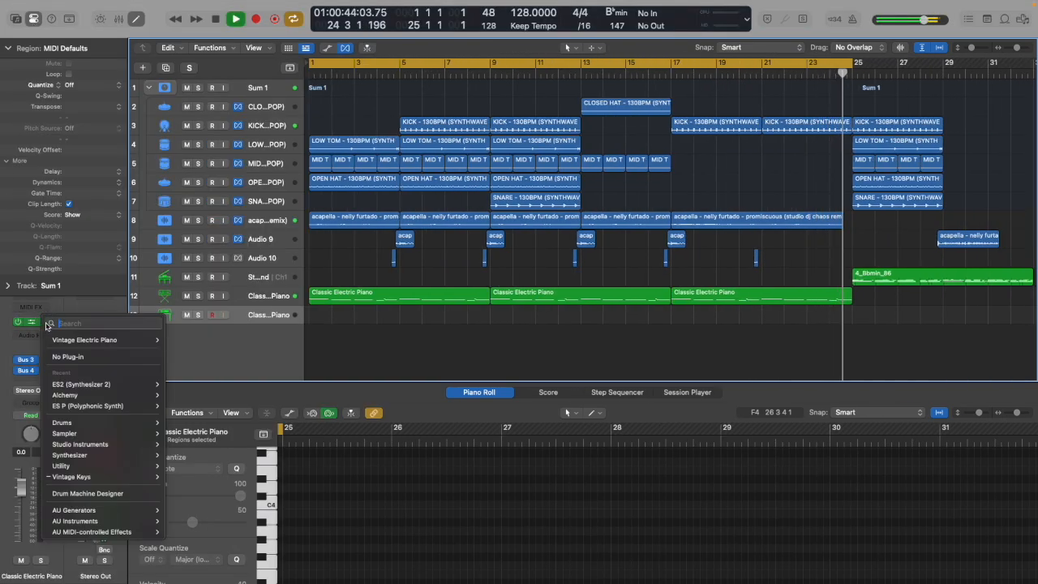
pyautogui.click(66, 303)
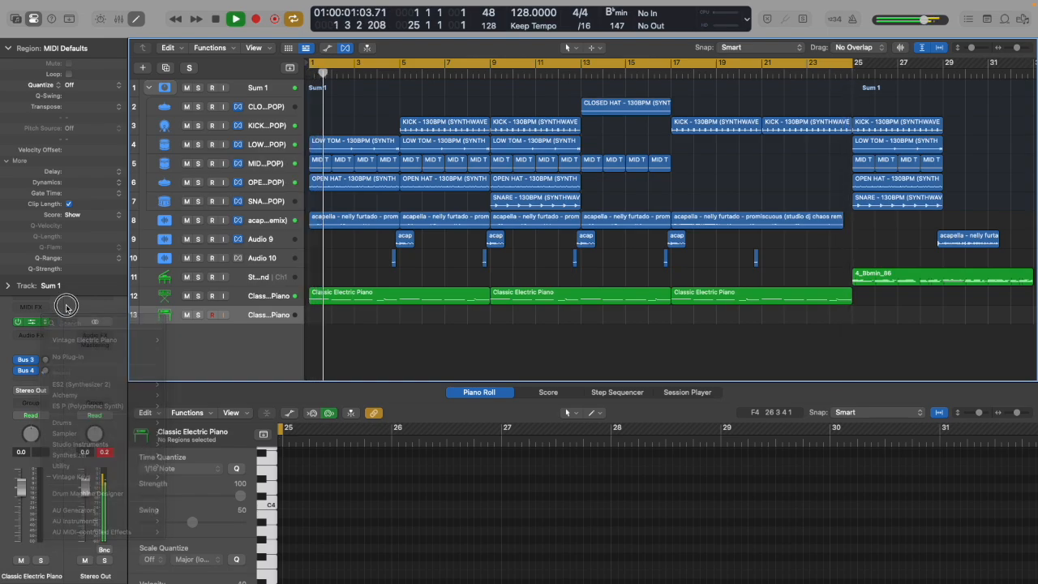
pyautogui.click(7, 47)
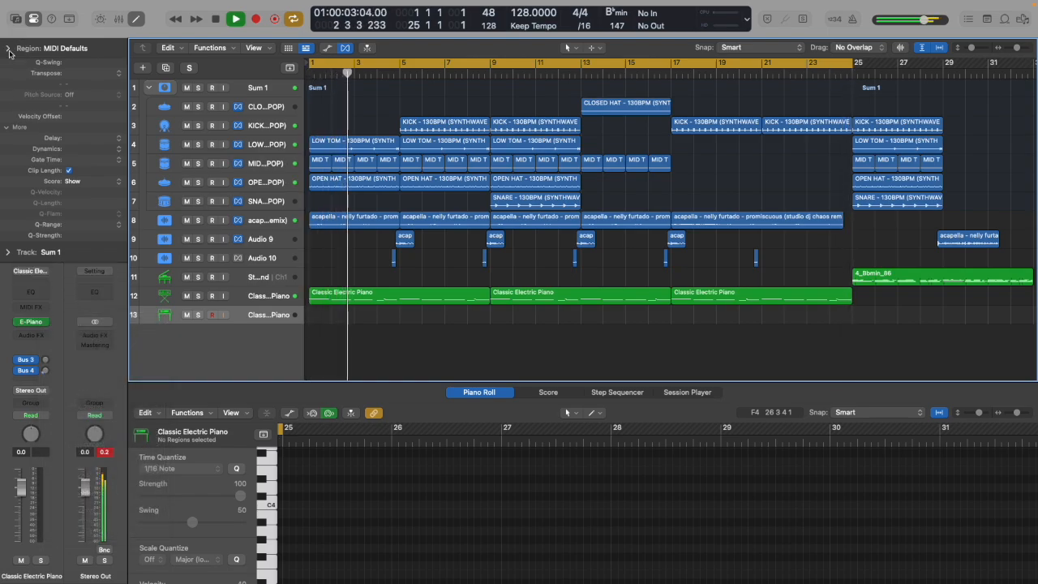
pyautogui.click(33, 18)
# Open the sound library and browse the Orchestral keyboard sounds for the new track.
pyautogui.click(15, 18)
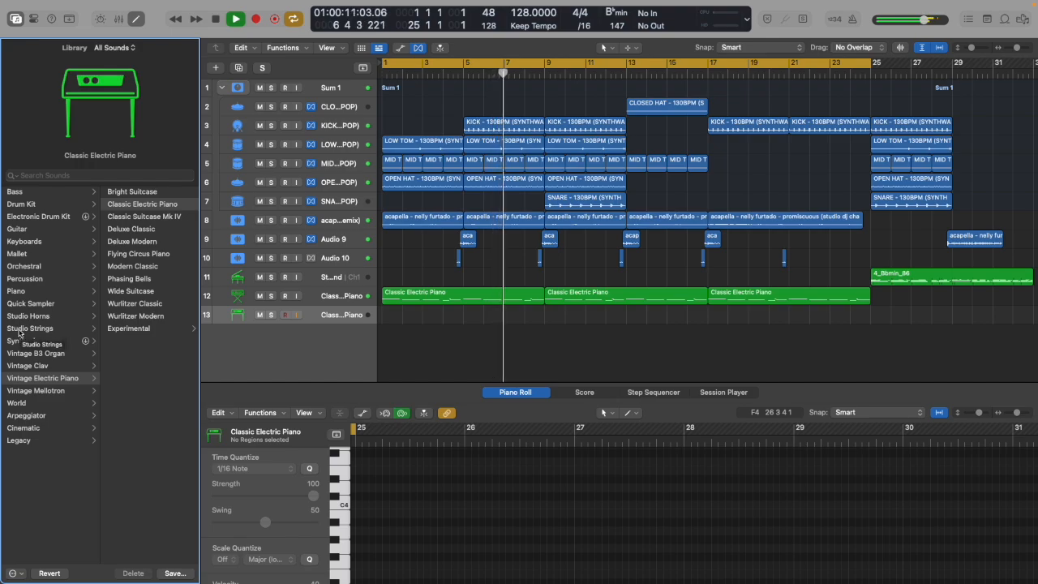
pyautogui.click(24, 268)
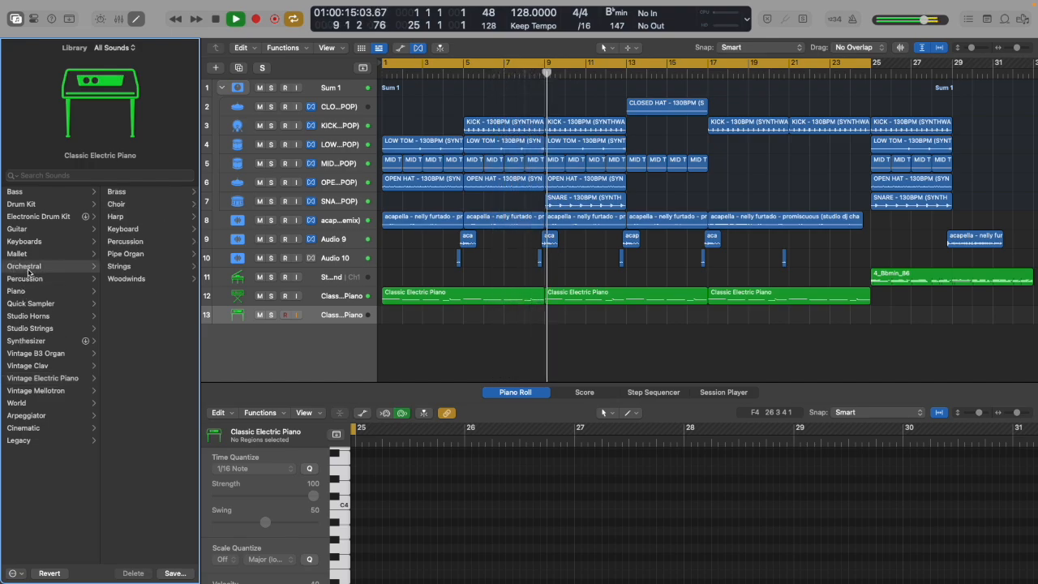
pyautogui.click(122, 230)
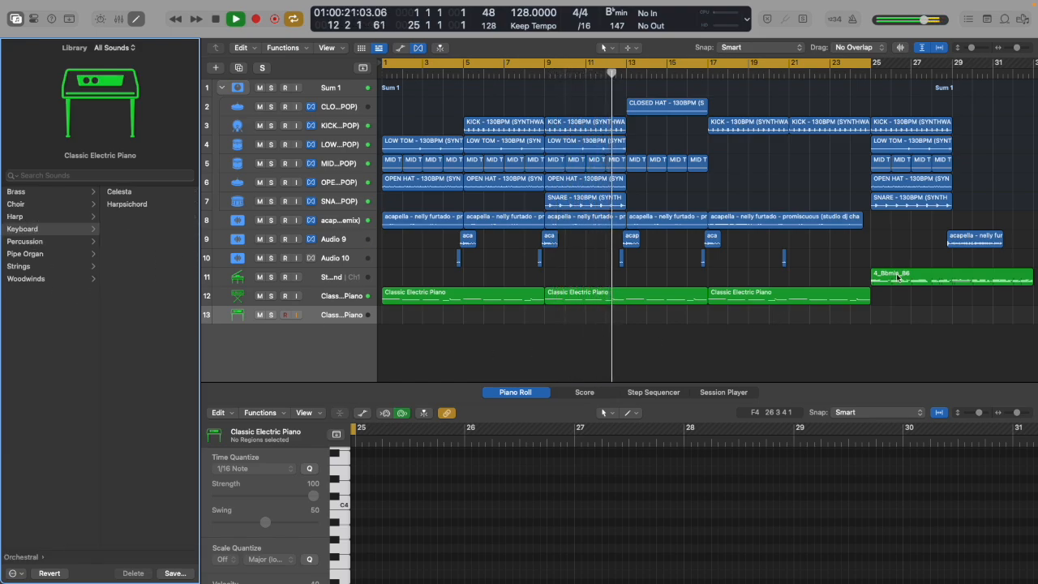
# Copy the 4_Bbmin_86 region to bar 1 of the new track and delete its selected low bass notes in the enlarged piano roll.
pyautogui.moveTo(901, 280); pyautogui.dragTo(409, 312)
pyautogui.scroll(-3, 544, 507)
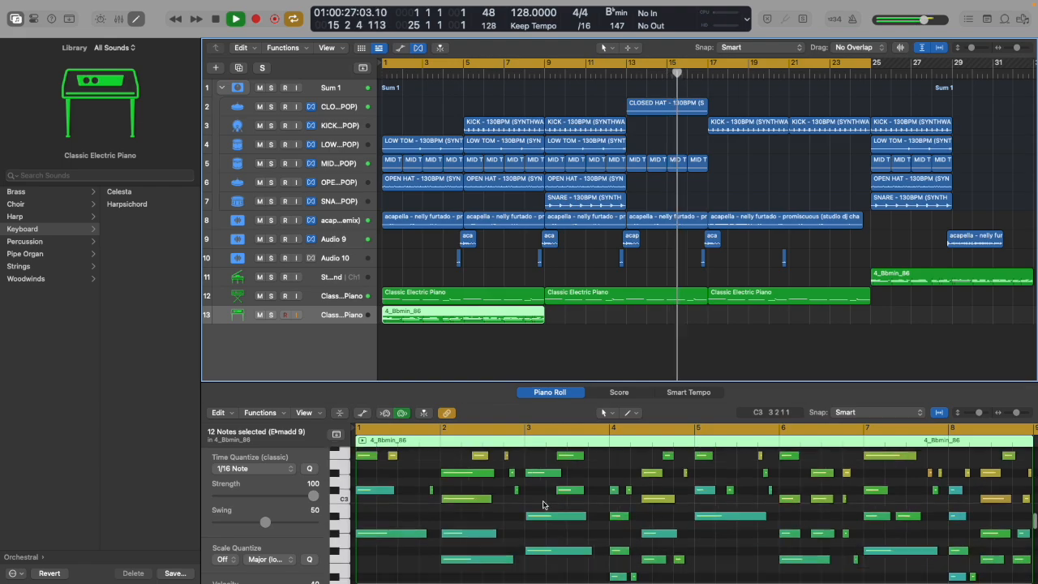
pyautogui.moveTo(511, 383); pyautogui.dragTo(520, 146)
pyautogui.scroll(5, 454, 480)
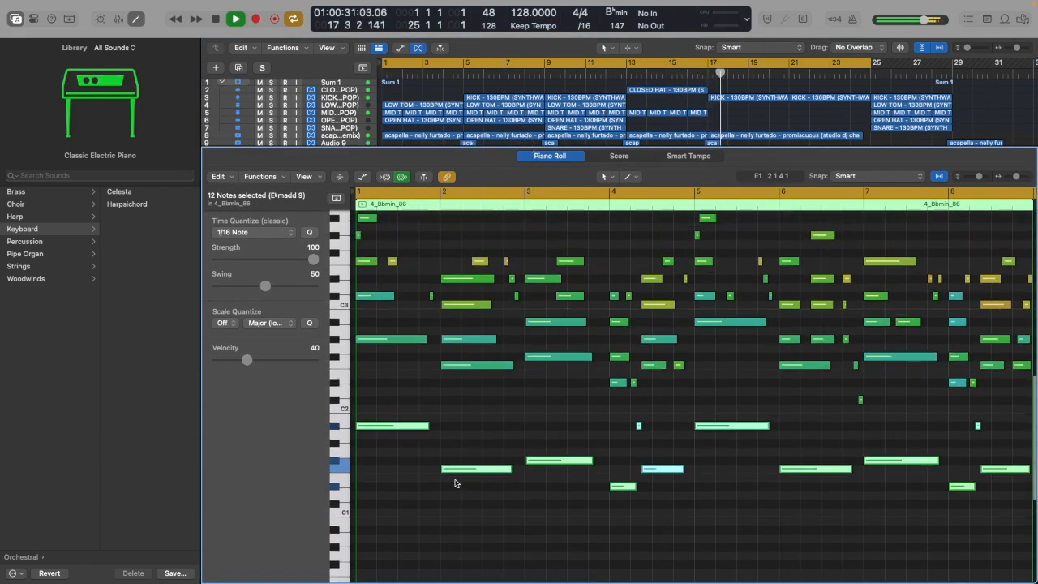
pyautogui.press('Delete')
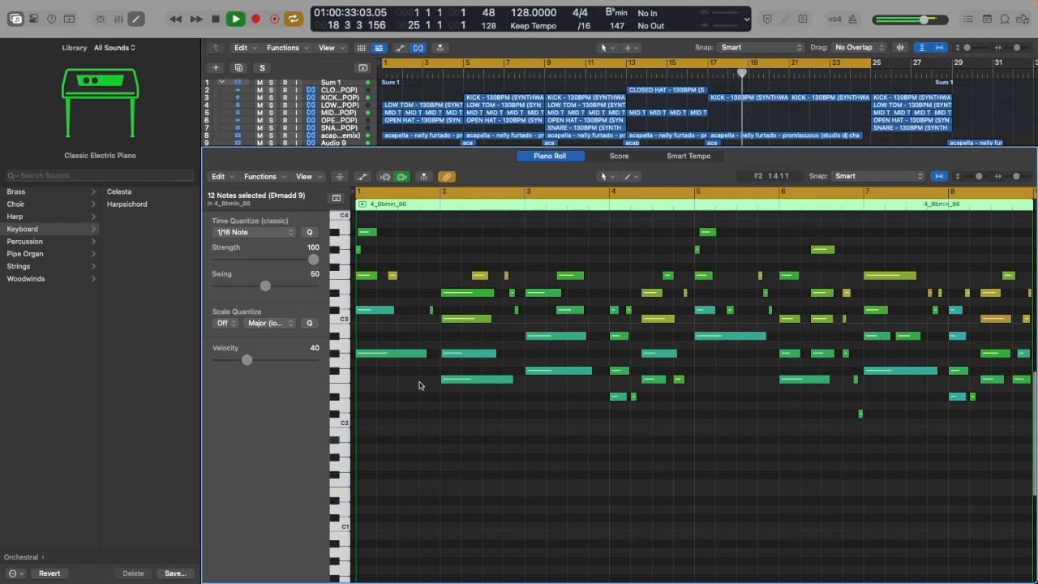
# Delete the stray short notes around the chords in bars 1 and 2 of the copied region.
pyautogui.scroll(3, 419, 385)
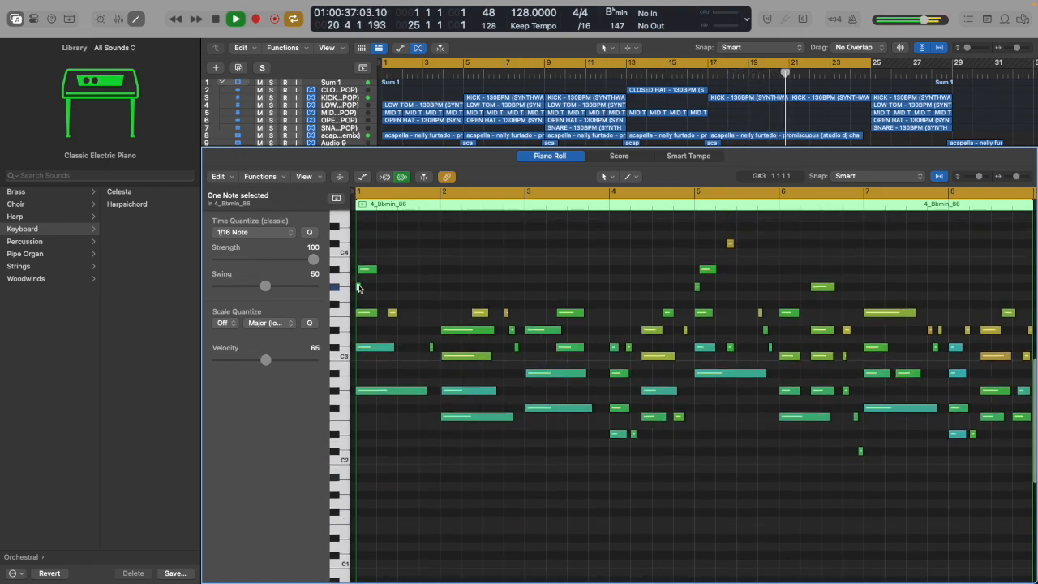
pyautogui.click(392, 313)
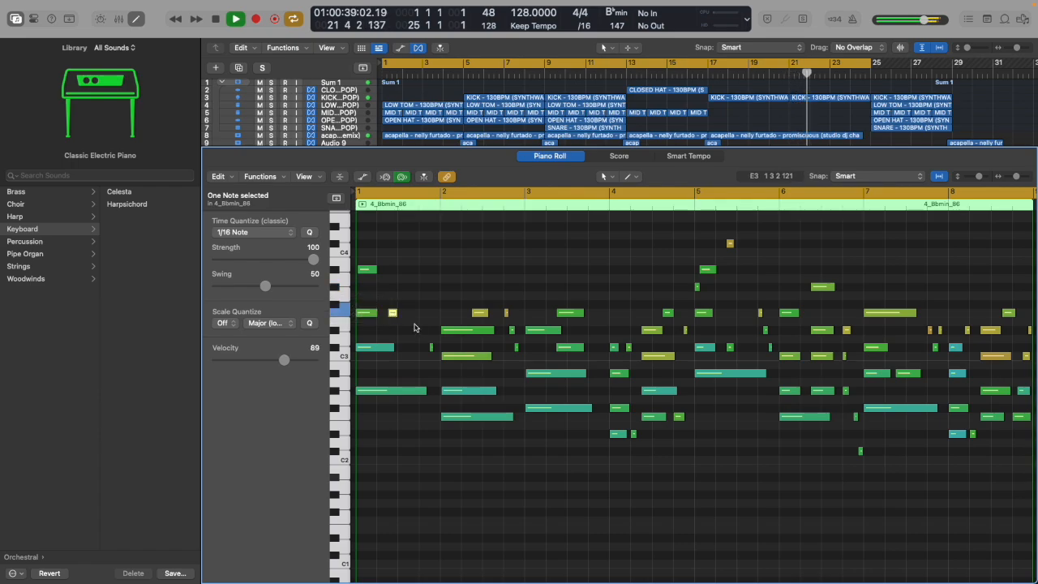
pyautogui.click(430, 347)
pyautogui.press('Delete')
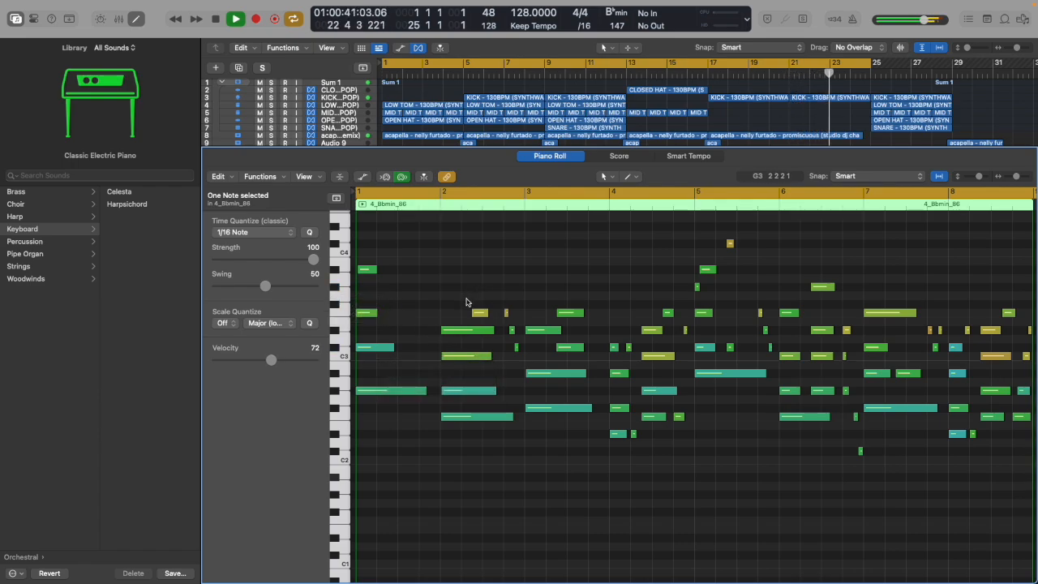
pyautogui.moveTo(510, 315); pyautogui.dragTo(511, 317)
pyautogui.press('Delete')
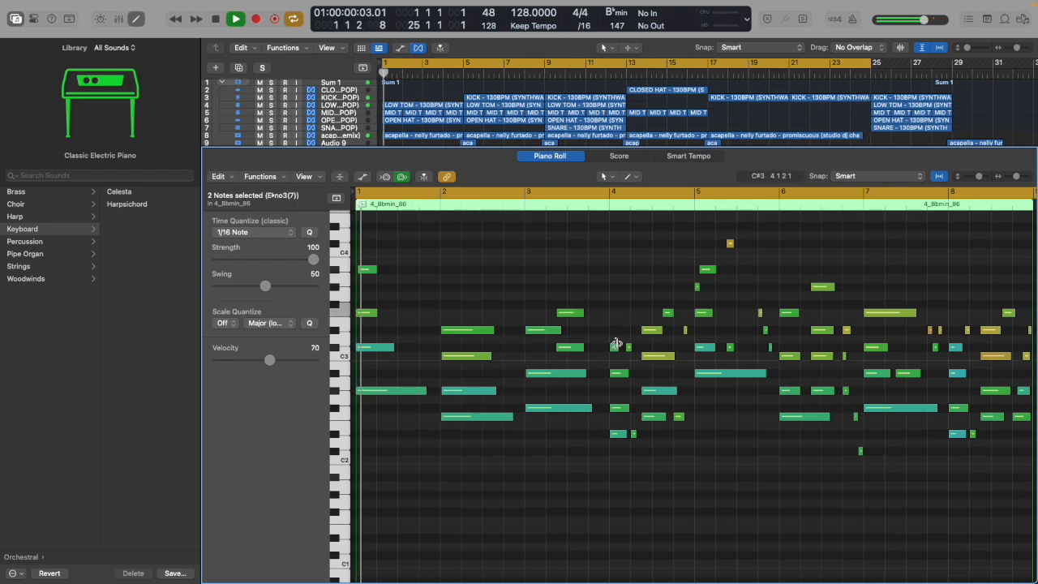
# Delete the stray short notes between and after the chords in bar 4.
pyautogui.moveTo(627, 332); pyautogui.dragTo(629, 356)
pyautogui.press('Delete')
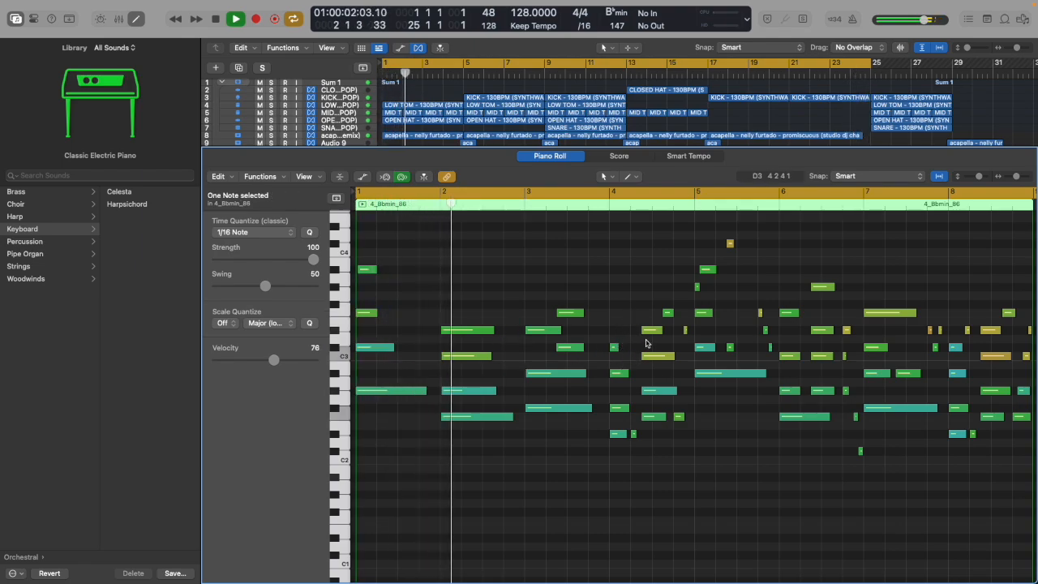
pyautogui.moveTo(678, 324); pyautogui.dragTo(698, 333)
pyautogui.press('Delete')
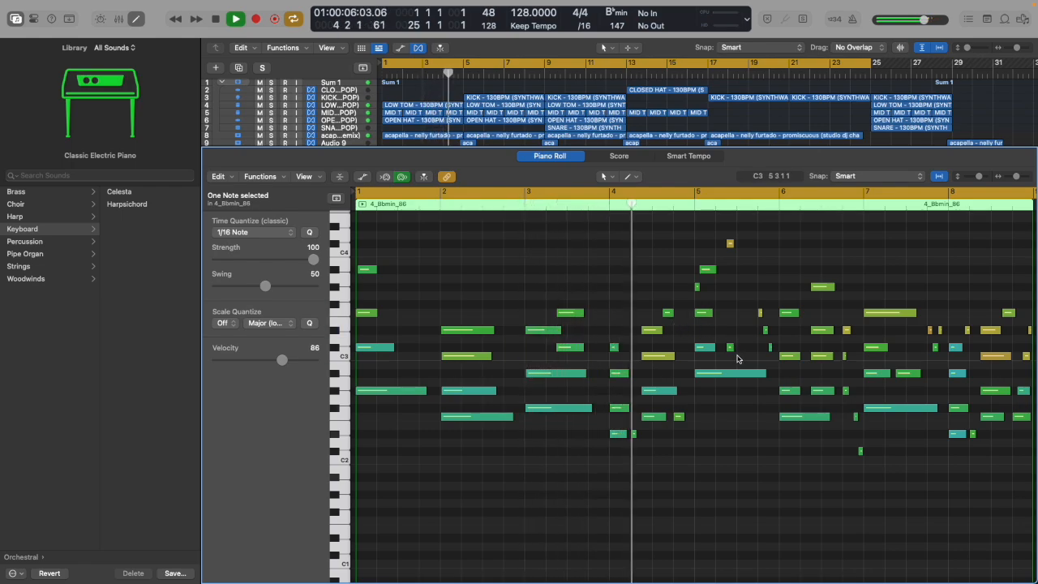
pyautogui.press('Delete')
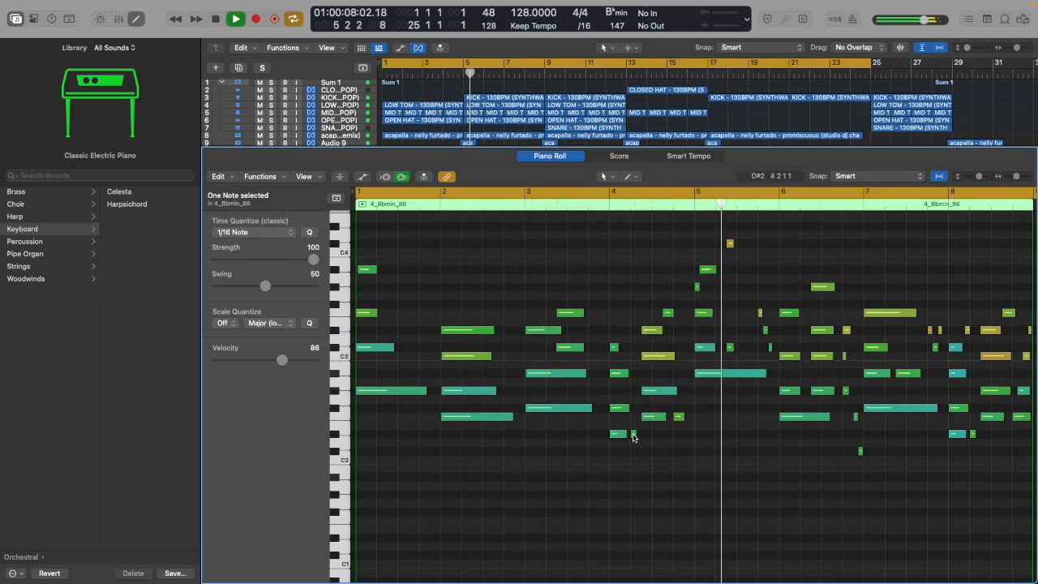
pyautogui.click(680, 416)
pyautogui.press('Delete')
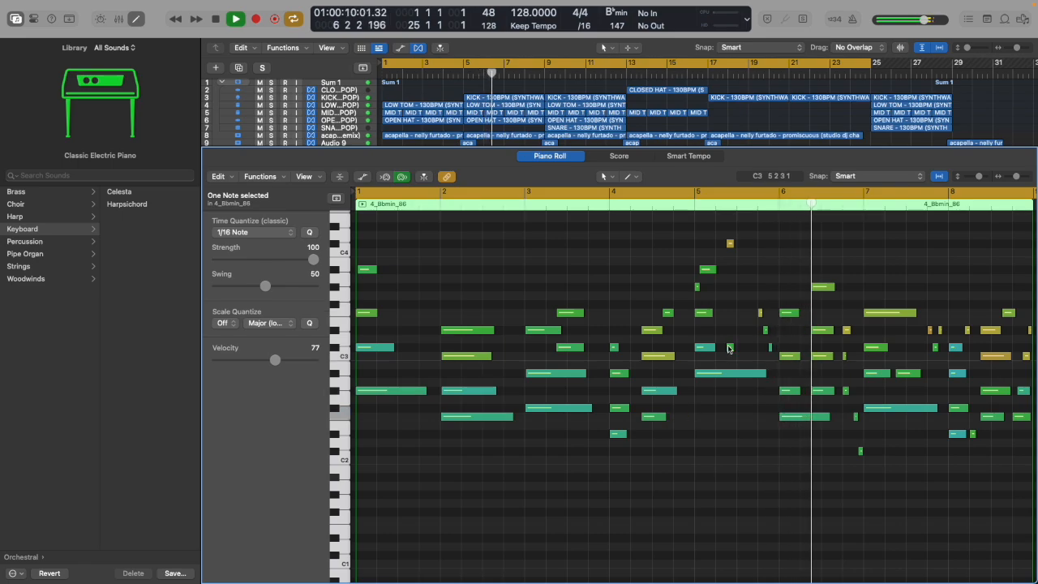
# Delete the short grace note, the highest note and the short trailing notes in bar 5.
pyautogui.click(696, 287)
pyautogui.press('Delete')
pyautogui.click(729, 243)
pyautogui.press('Delete')
pyautogui.moveTo(753, 309); pyautogui.dragTo(778, 354)
pyautogui.press('Delete')
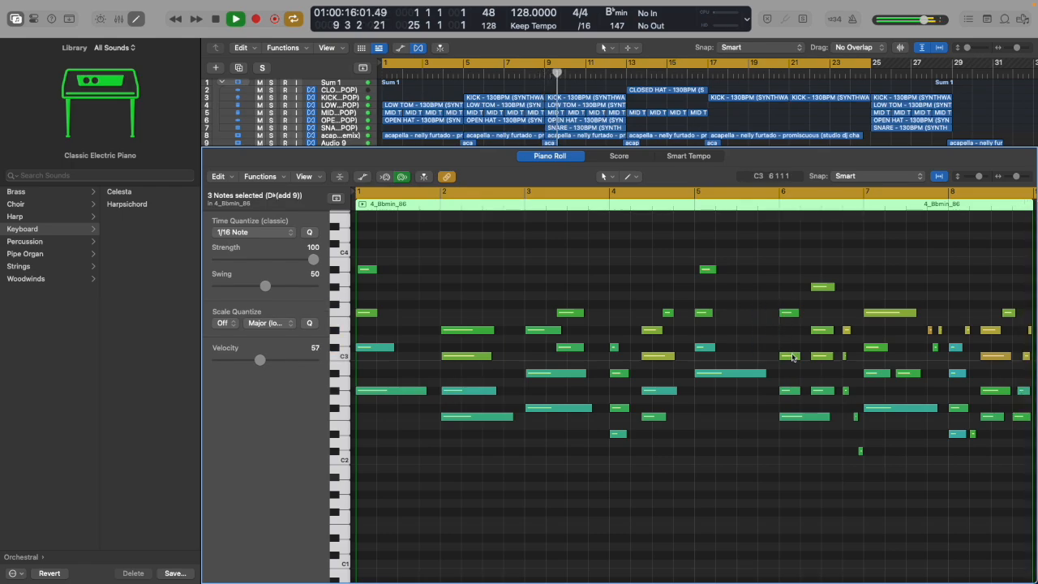
# Delete the stray short notes in bars 6 to 8, including those at the region's end.
pyautogui.moveTo(843, 324); pyautogui.dragTo(860, 474)
pyautogui.press('Delete')
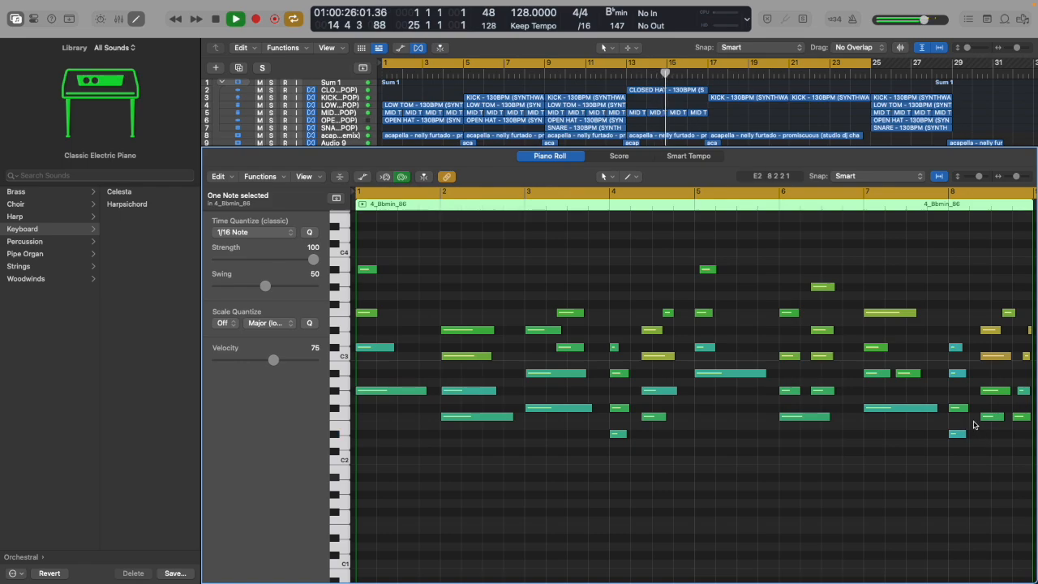
pyautogui.hscroll(2, 973, 424)
pyautogui.moveTo(998, 357); pyautogui.dragTo(1000, 359)
pyautogui.hscroll(-2, 616, 397)
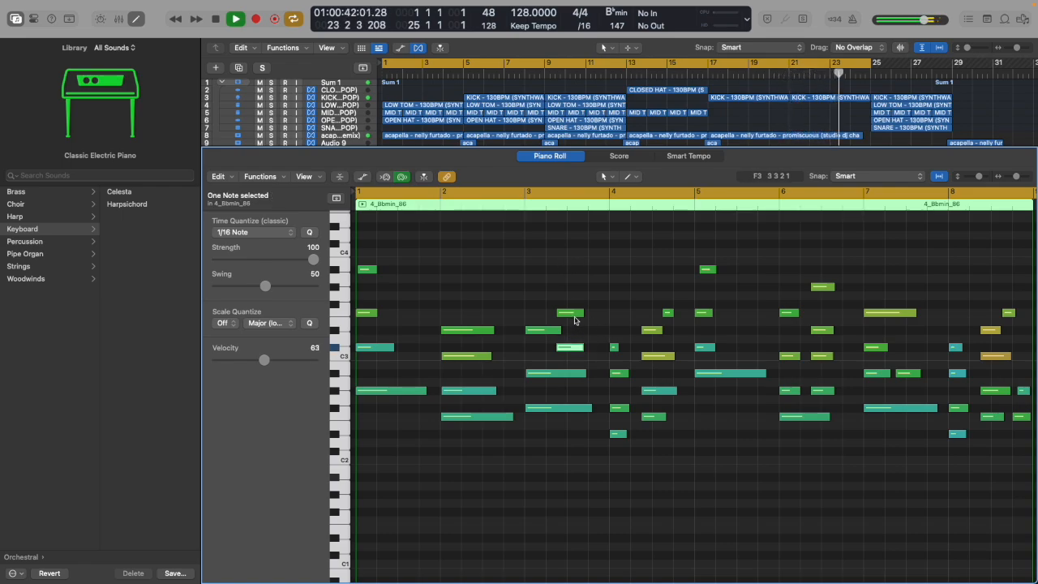
# Delete the extra melody notes in the second half of bar 3 and the late notes in bars 4, 7 and 8.
pyautogui.moveTo(574, 318)
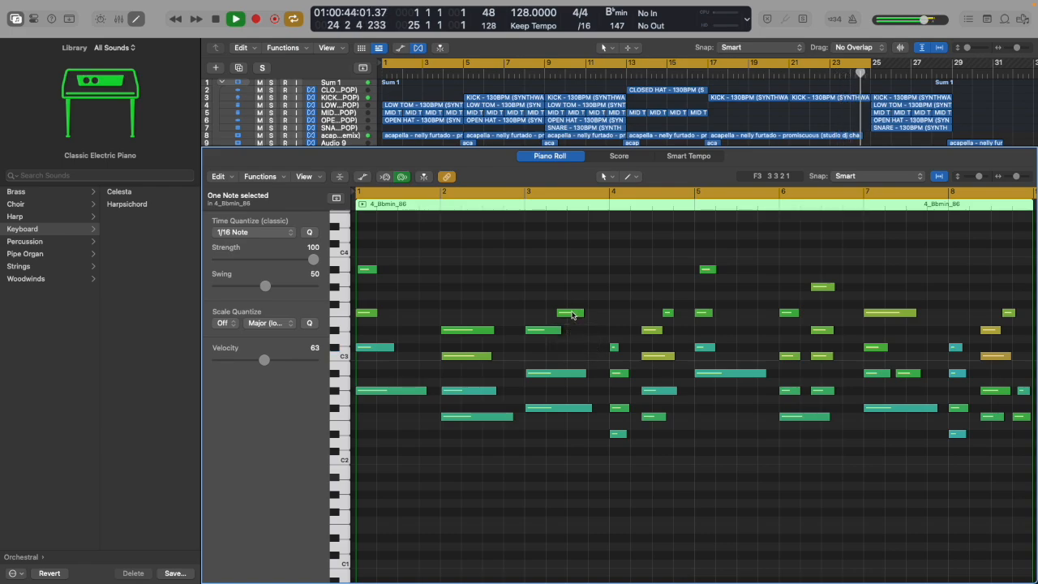
pyautogui.press('Delete')
pyautogui.moveTo(613, 332)
pyautogui.mouseDown()
pyautogui.moveTo(622, 392)
pyautogui.moveTo(624, 340)
pyautogui.mouseUp()
pyautogui.click(668, 314)
pyautogui.press('Delete')
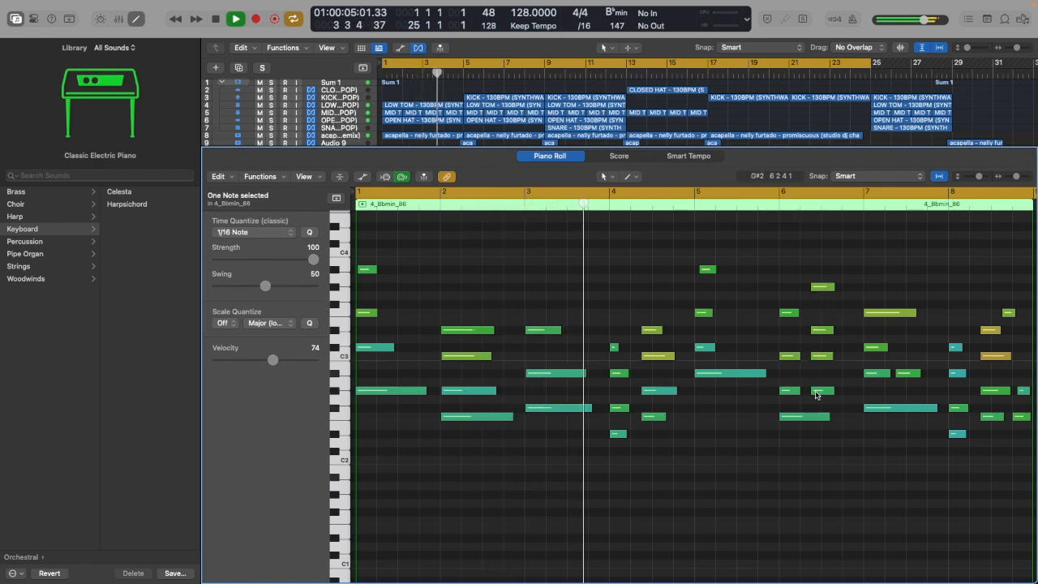
pyautogui.click(906, 374)
pyautogui.press('Delete')
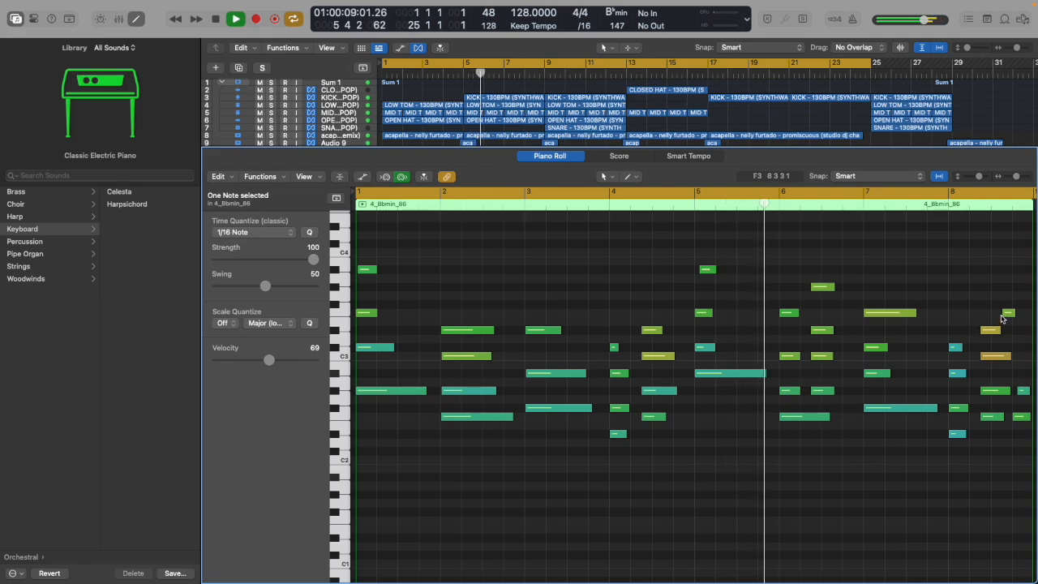
pyautogui.moveTo(1009, 316); pyautogui.dragTo(1023, 422)
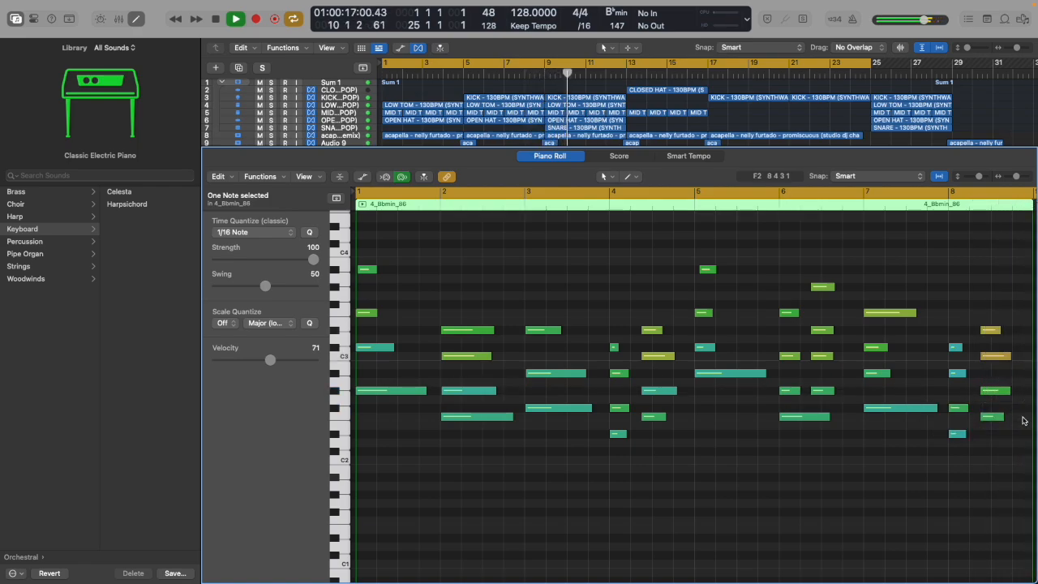
# Shorten the bar 7 chord notes to a uniform length of about one beat.
pyautogui.moveTo(883, 297)
pyautogui.mouseDown()
pyautogui.moveTo(926, 416)
pyautogui.moveTo(910, 312)
pyautogui.moveTo(883, 313)
pyautogui.mouseUp()
pyautogui.click(906, 408)
pyautogui.moveTo(906, 407); pyautogui.dragTo(884, 408)
pyautogui.moveTo(889, 373); pyautogui.dragTo(884, 347)
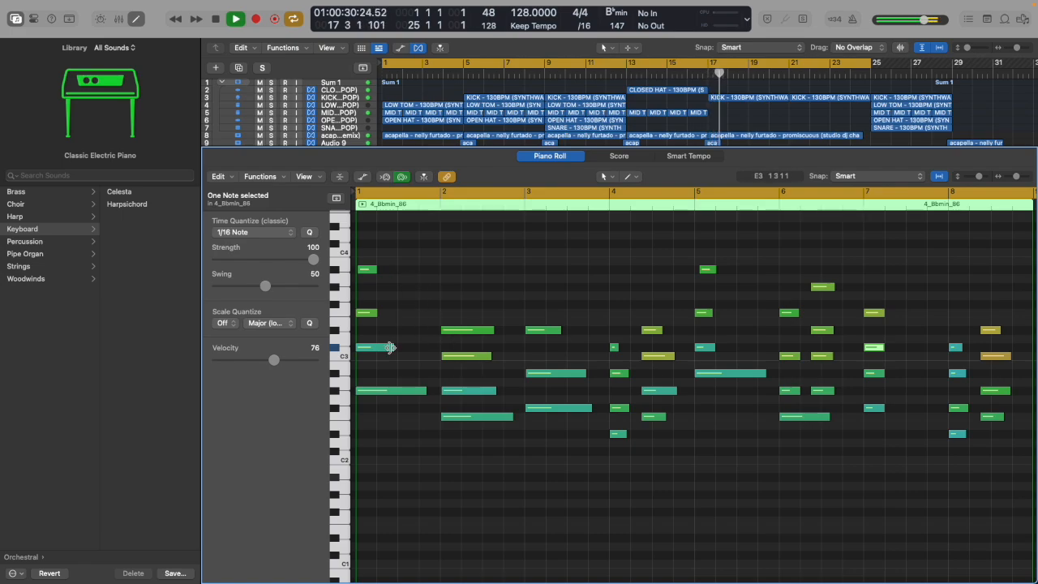
# Shorten the long chord notes in bars 1 and 2 towards one beat.
pyautogui.moveTo(394, 301); pyautogui.dragTo(373, 389)
pyautogui.click(405, 374)
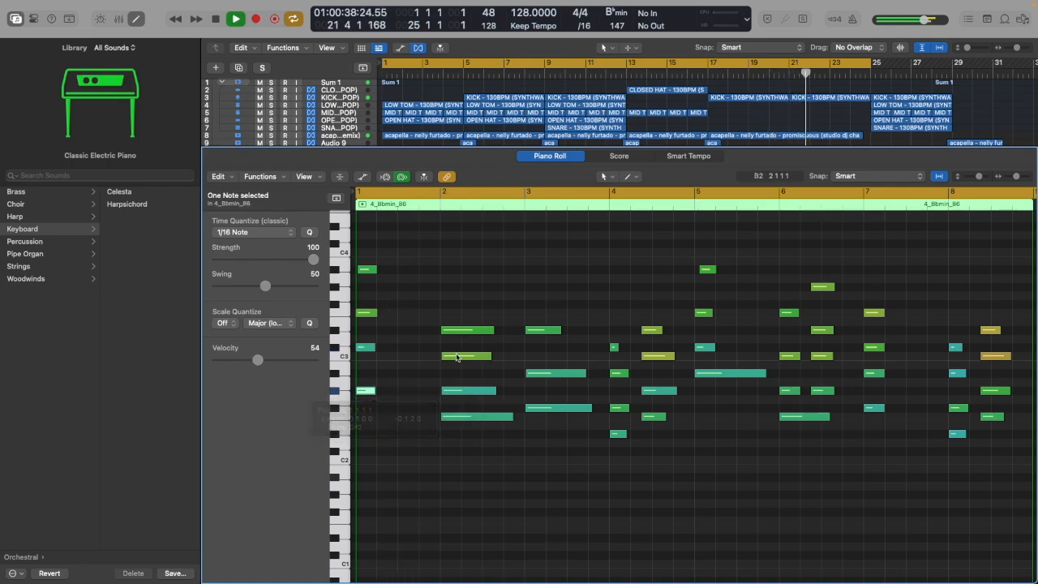
pyautogui.moveTo(482, 311); pyautogui.dragTo(459, 391)
pyautogui.click(486, 331)
pyautogui.click(453, 327)
pyautogui.keyDown('shift'); pyautogui.click(447, 355); pyautogui.keyUp('shift')
pyautogui.moveTo(451, 355); pyautogui.dragTo(456, 353)
# Shorten the long chord notes in bars 3, 5 and 6 to about one beat and trim the second chord in bar 4.
pyautogui.moveTo(530, 315); pyautogui.dragTo(546, 408)
pyautogui.moveTo(569, 373); pyautogui.dragTo(544, 372)
pyautogui.moveTo(653, 313); pyautogui.dragTo(654, 419)
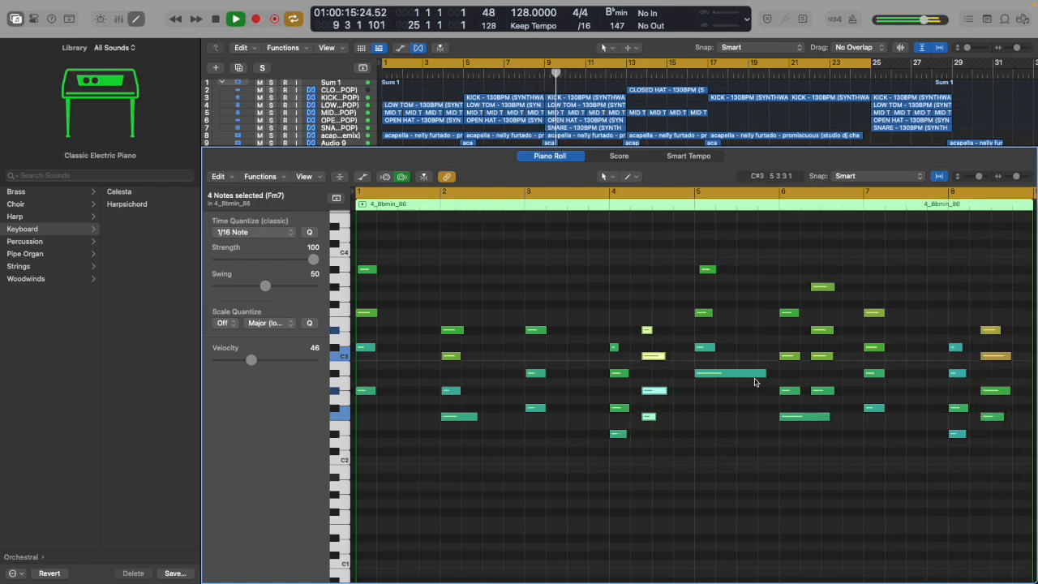
pyautogui.moveTo(741, 357); pyautogui.dragTo(714, 371)
pyautogui.click(813, 410)
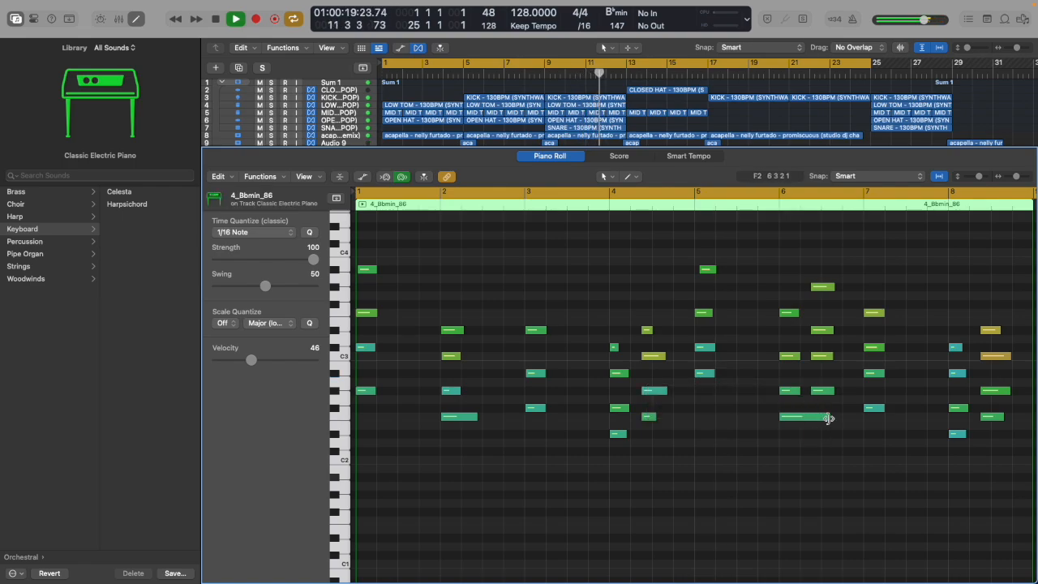
pyautogui.click(808, 415)
pyautogui.moveTo(829, 414); pyautogui.dragTo(799, 416)
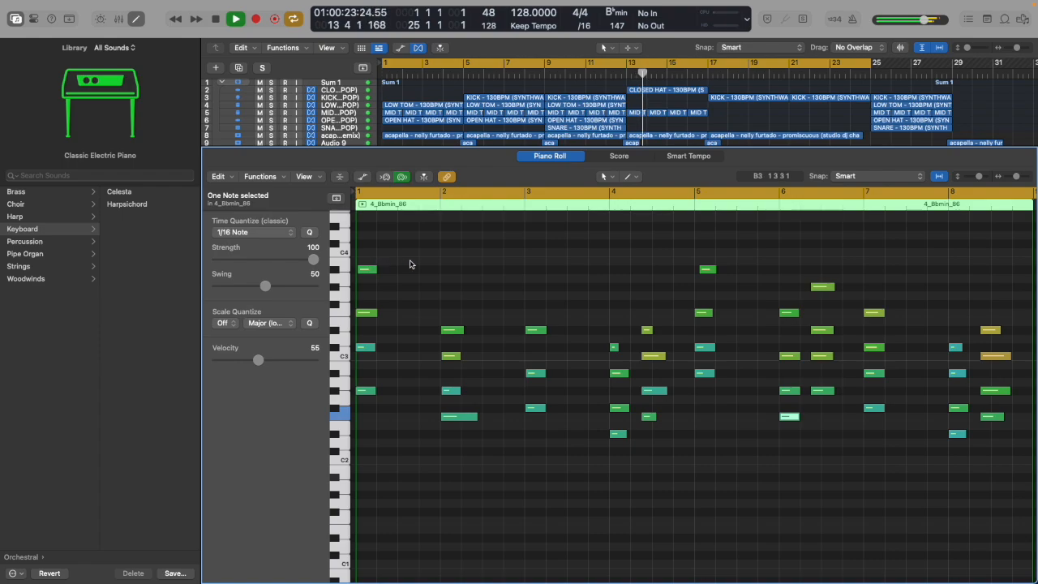
# Copy the chords of bars 1, 2 and 3 to beat 3 of their own bars, trimming the lowest note of bar 2.
pyautogui.click(410, 264)
pyautogui.moveTo(369, 252); pyautogui.dragTo(404, 394)
pyautogui.moveTo(447, 308); pyautogui.dragTo(455, 419)
pyautogui.click(448, 331)
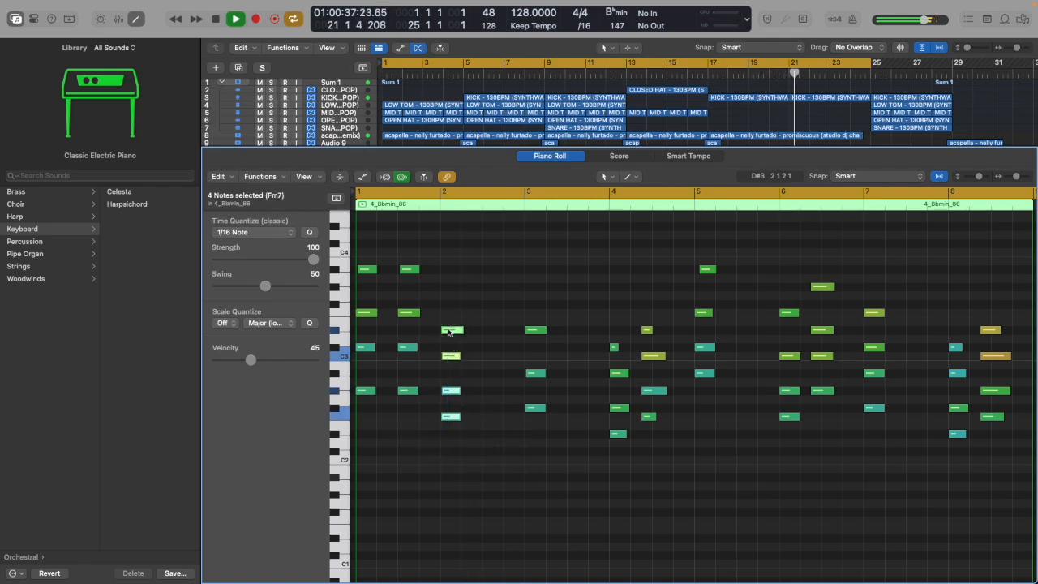
pyautogui.moveTo(451, 332); pyautogui.dragTo(577, 412)
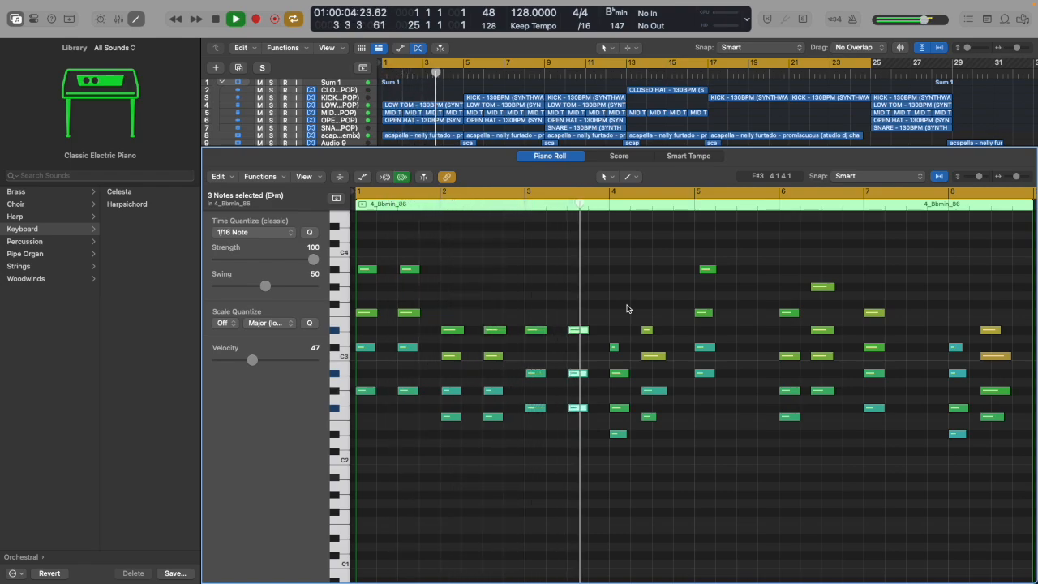
# Copy the chord pairs in bars 1, 2 and 3 one beat later so that beats 2 and 4 are filled.
pyautogui.moveTo(366, 254); pyautogui.dragTo(365, 396)
pyautogui.moveTo(447, 317); pyautogui.dragTo(494, 427)
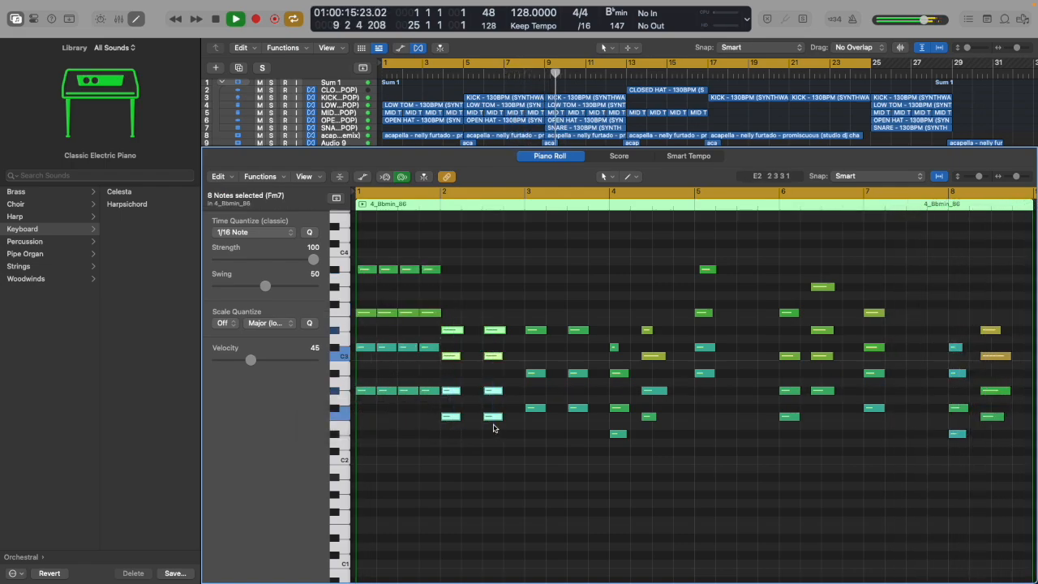
pyautogui.doubleClick(445, 418)
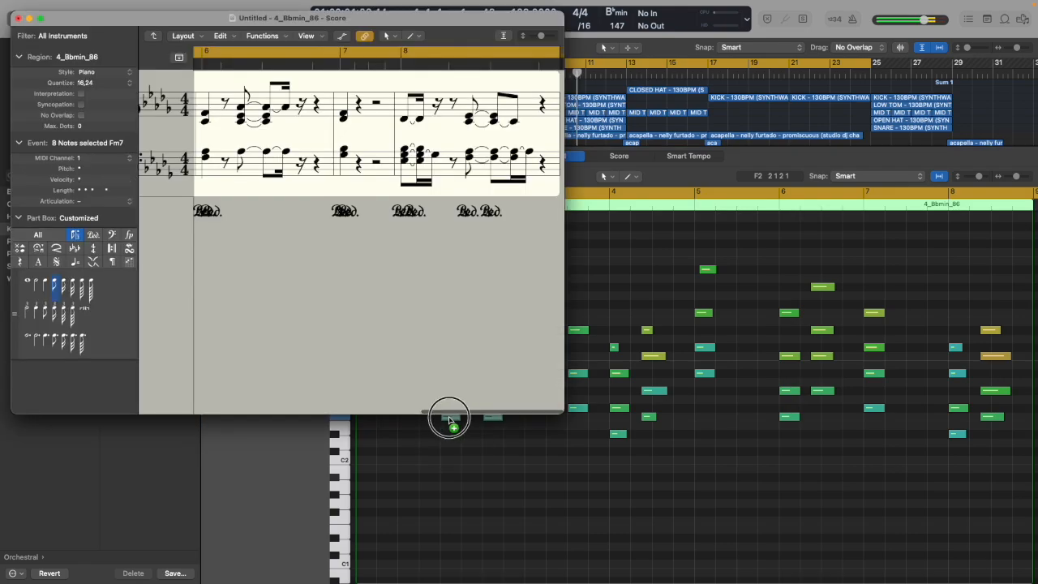
pyautogui.click(17, 17)
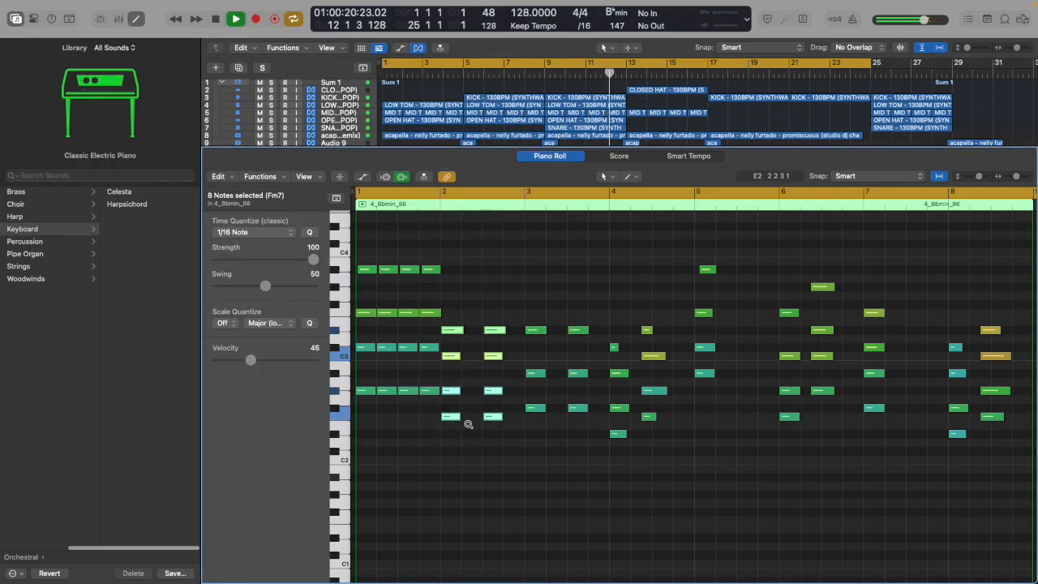
pyautogui.moveTo(452, 419); pyautogui.dragTo(473, 419)
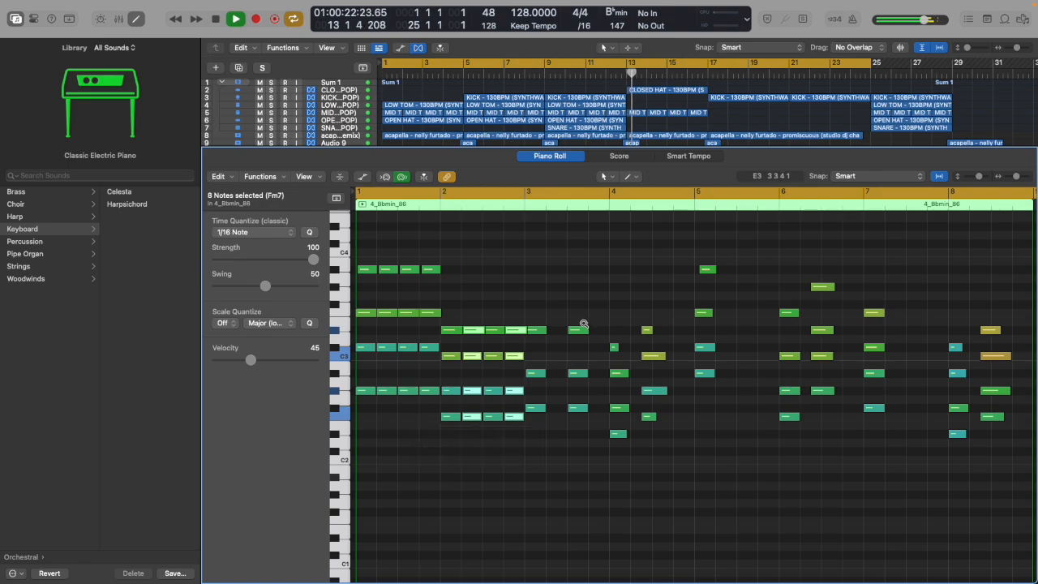
pyautogui.moveTo(533, 313); pyautogui.dragTo(563, 412)
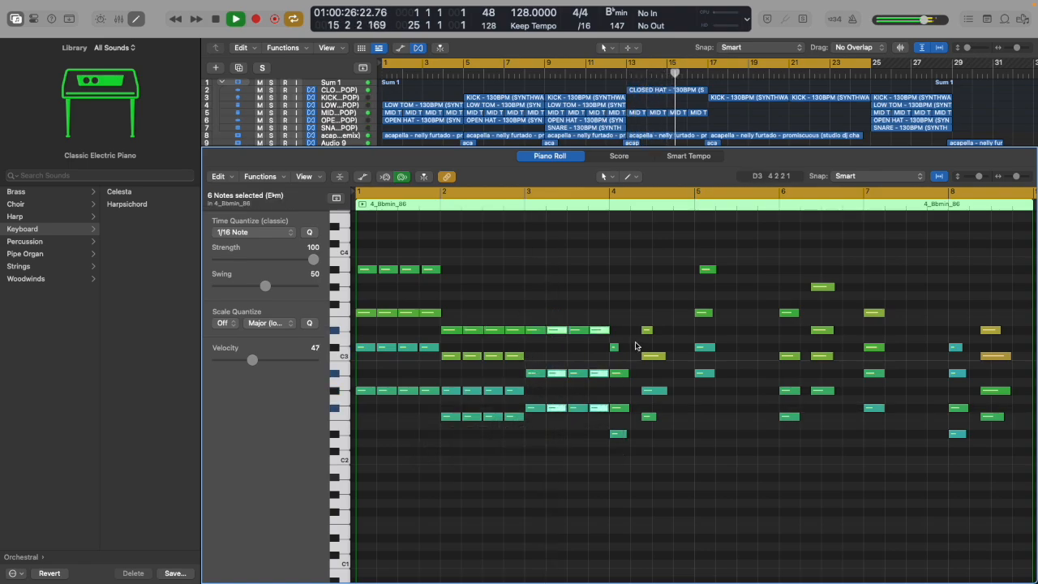
# Repeat the first chords of bars 5 and 7 on every beat of their own bars.
pyautogui.moveTo(619, 324); pyautogui.dragTo(654, 440)
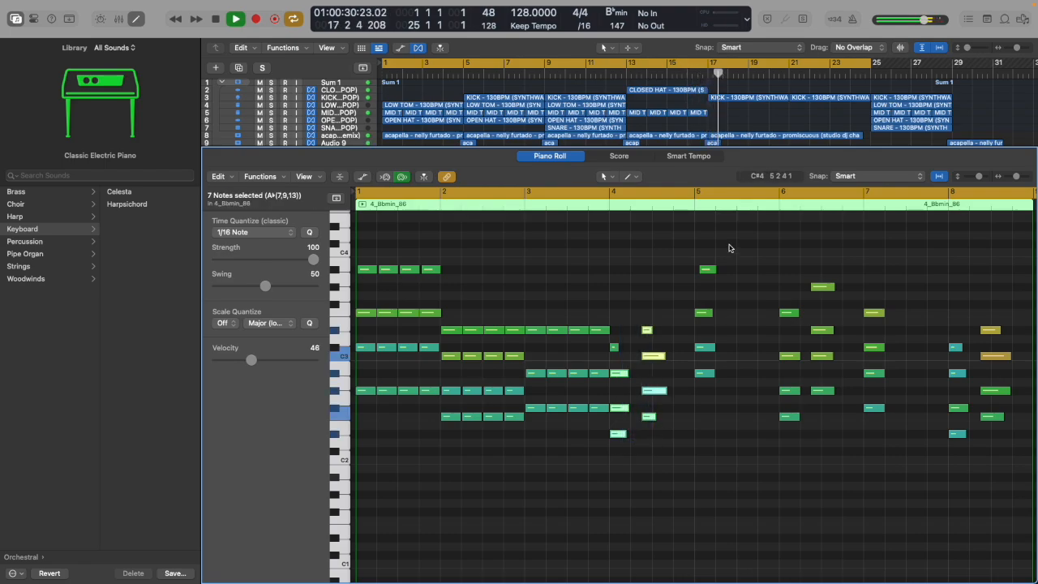
pyautogui.moveTo(708, 249); pyautogui.dragTo(767, 377)
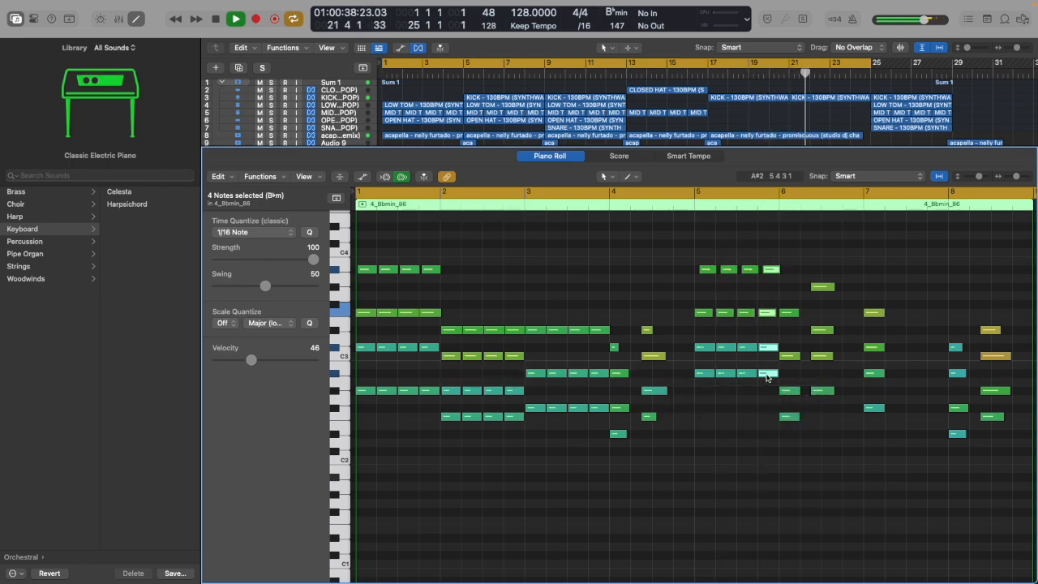
pyautogui.moveTo(877, 297); pyautogui.dragTo(920, 430)
pyautogui.scroll(1, 881, 423)
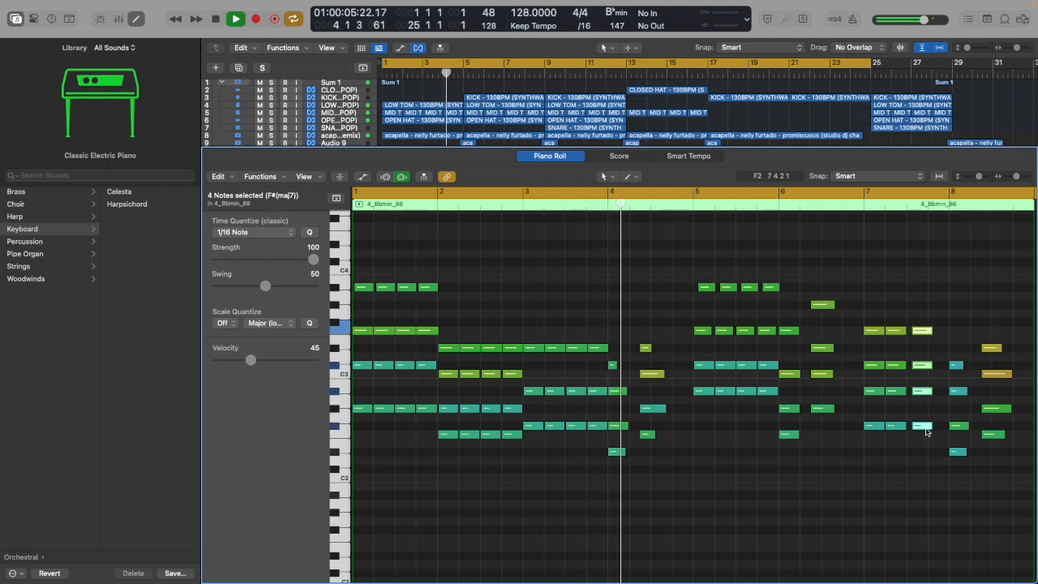
pyautogui.moveTo(917, 425); pyautogui.dragTo(939, 426)
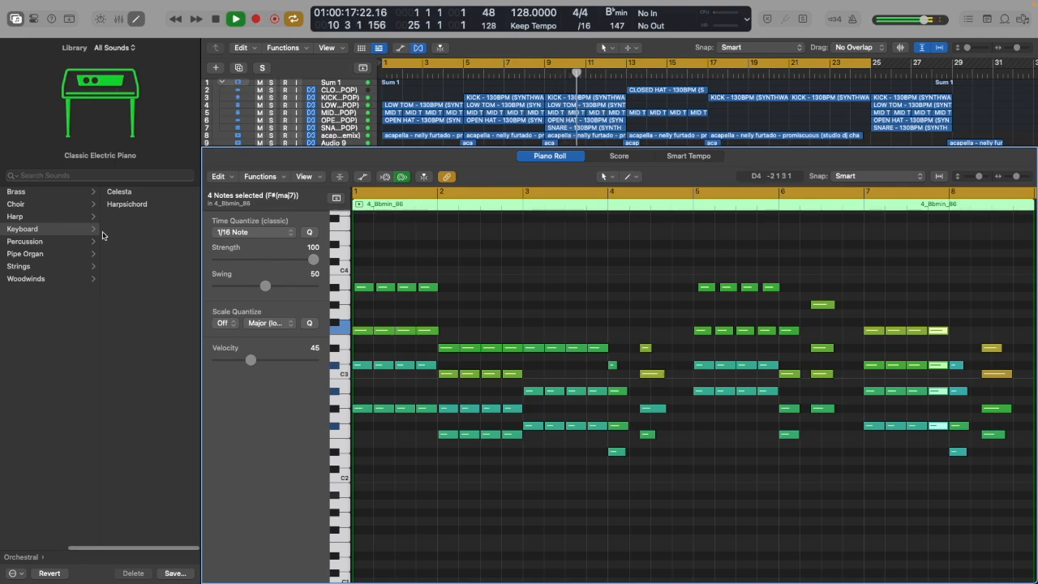
# Change the chord track's instrument to Celesta and lower its volume to -7.0 dB during playback.
pyautogui.click(120, 191)
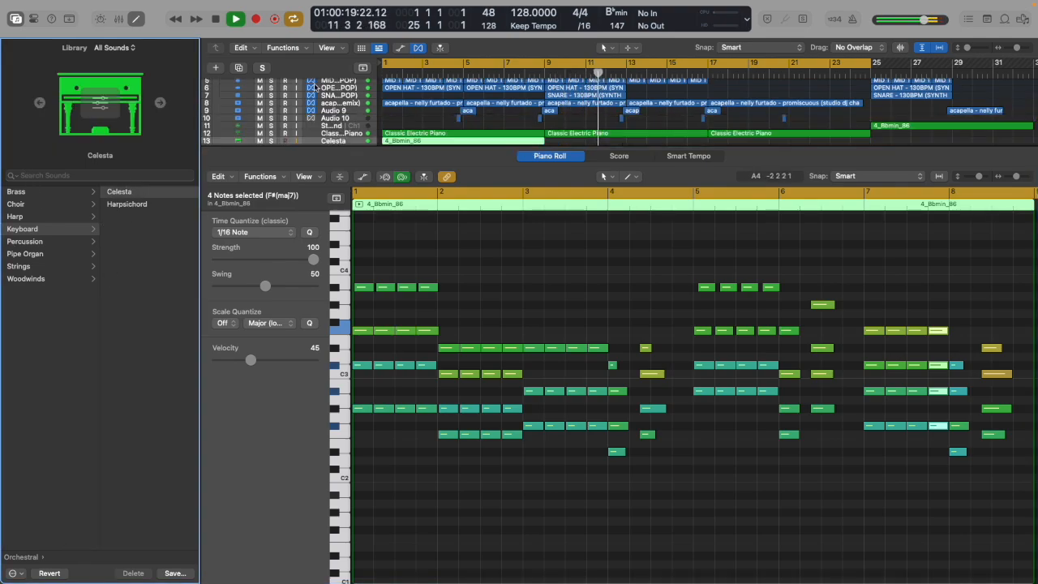
pyautogui.press('space')
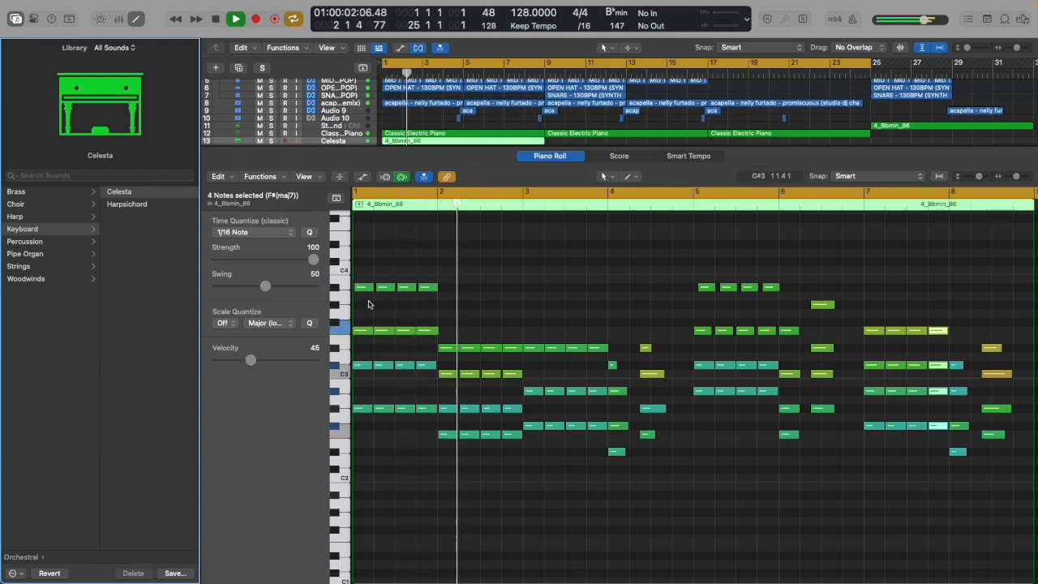
pyautogui.moveTo(436, 182); pyautogui.dragTo(439, 311)
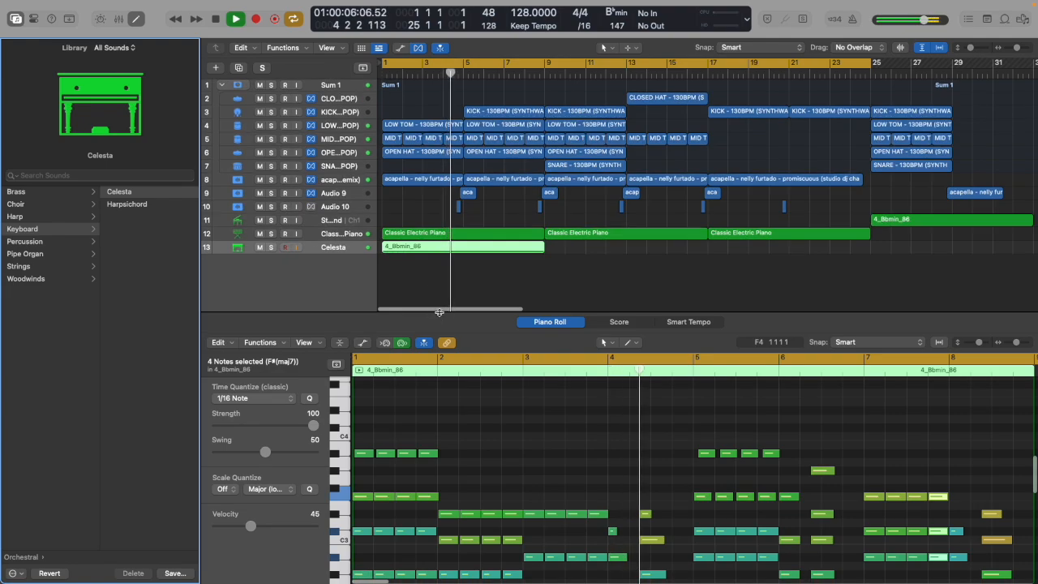
pyautogui.press('x')
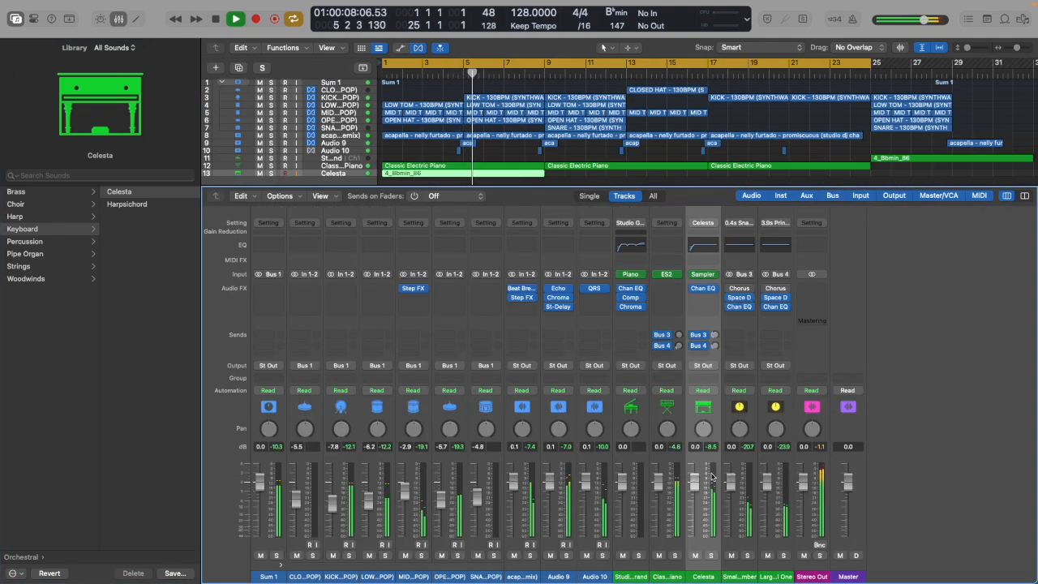
pyautogui.moveTo(698, 478); pyautogui.dragTo(697, 509)
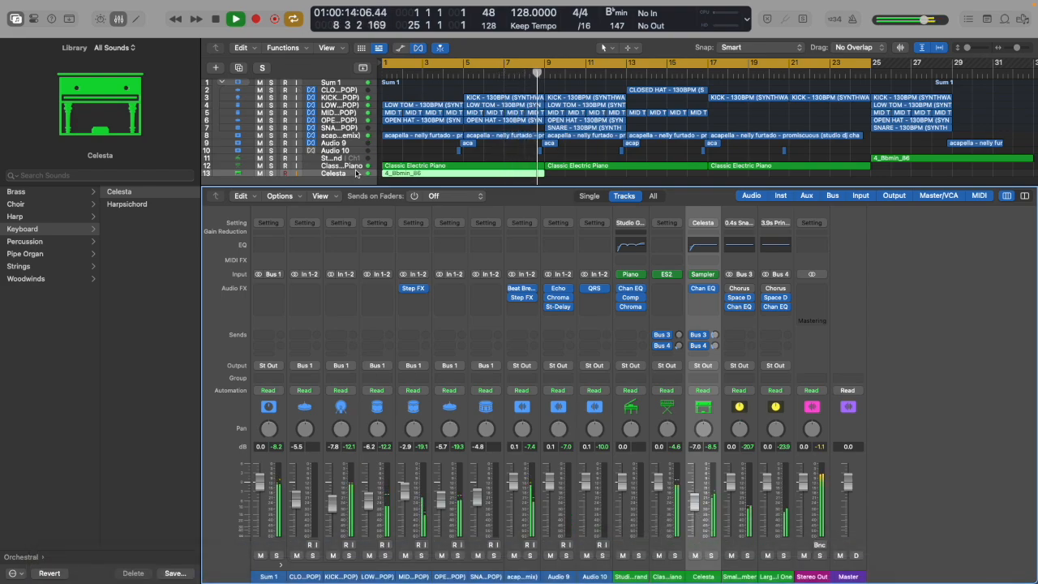
# Rename the Classic Electric Piano track as bass and the Celesta track as chords.
pyautogui.doubleClick(331, 167)
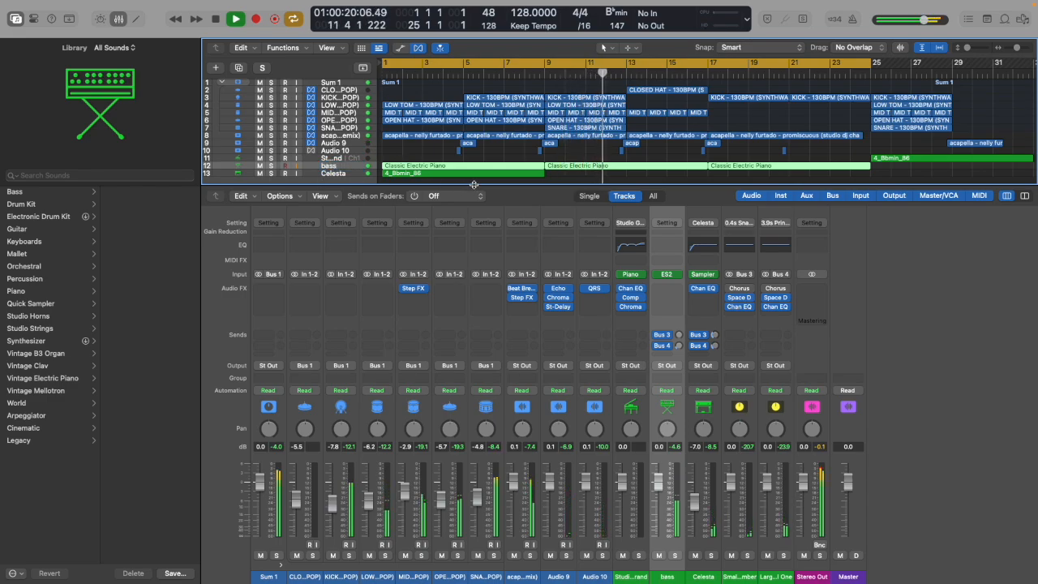
pyautogui.moveTo(481, 186); pyautogui.dragTo(486, 385)
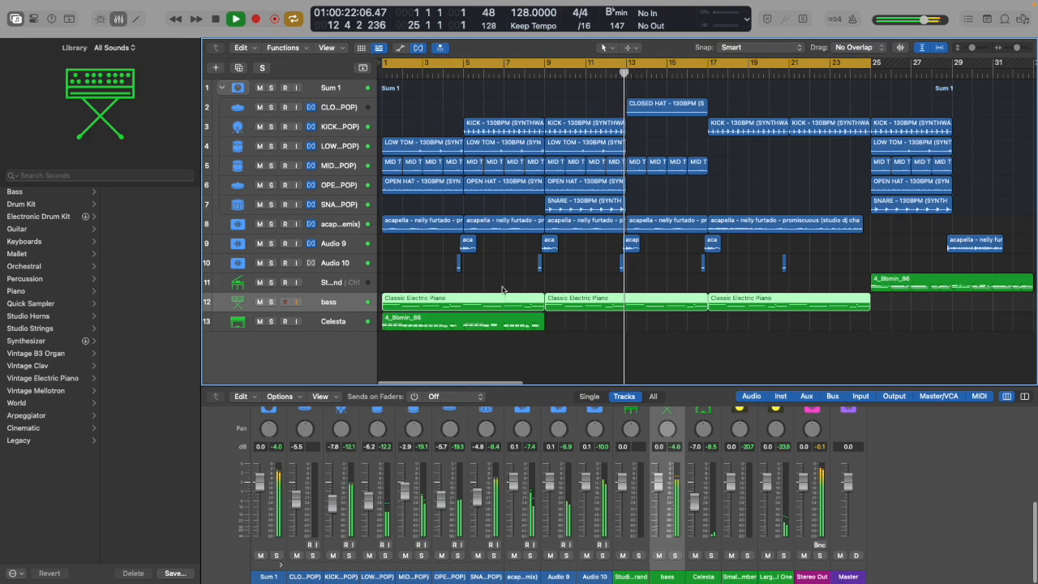
pyautogui.doubleClick(331, 322)
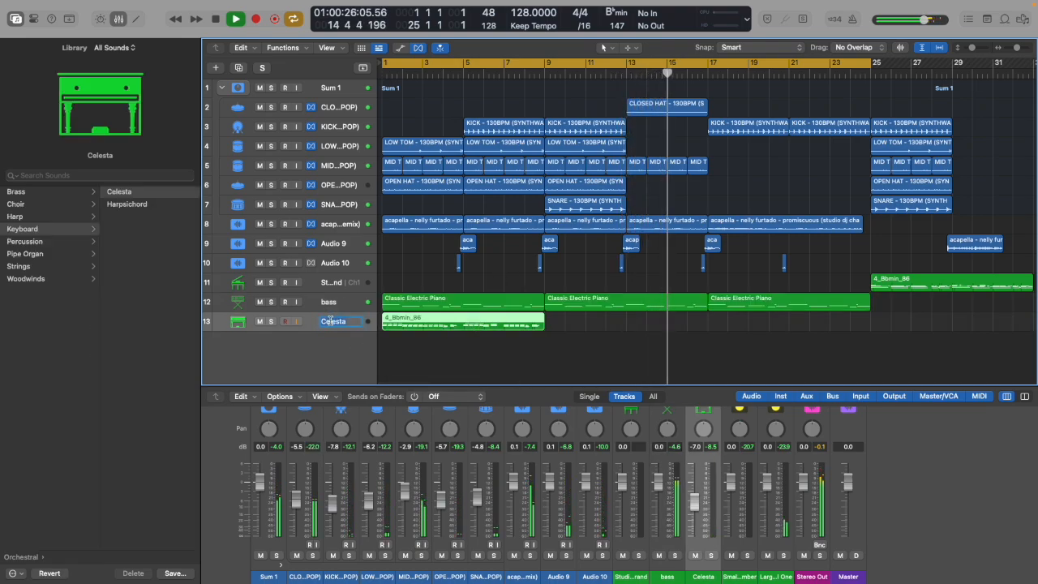
pyautogui.write('chords')
pyautogui.press('Return')
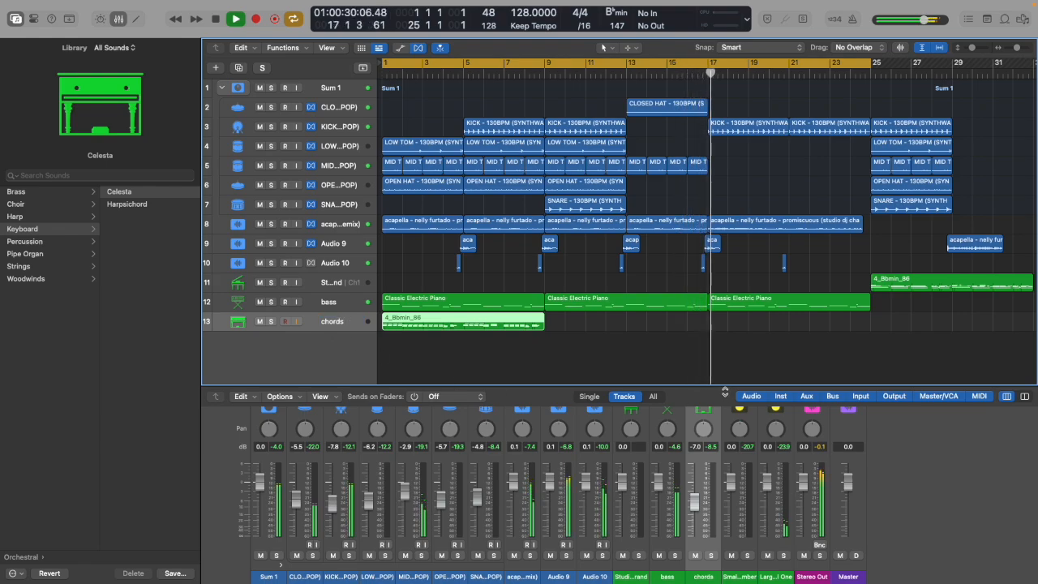
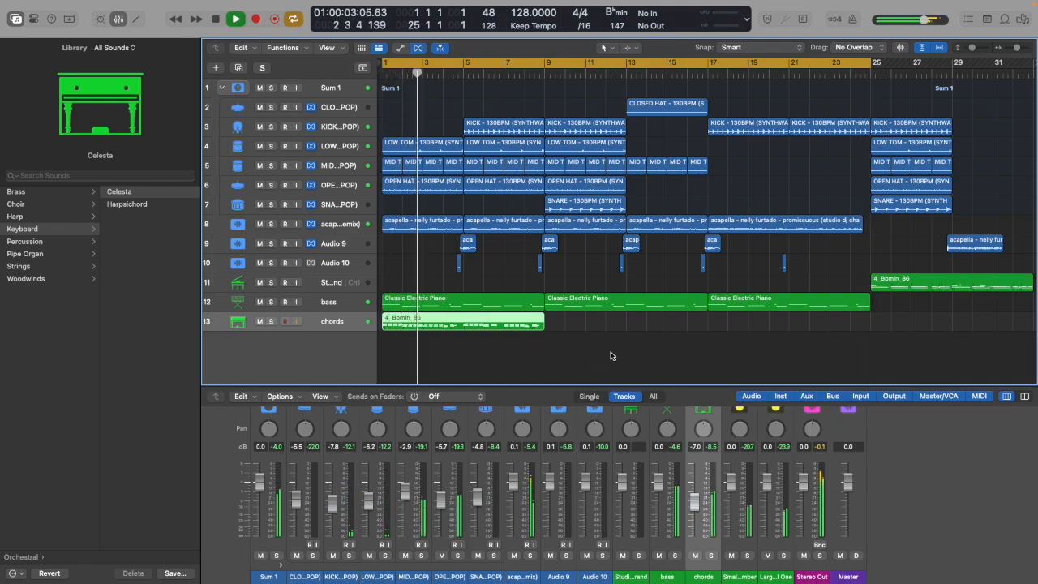
# Copy the bar 25 MIDI region to bar 1 on a new track below chords and replace it with a copy of the chords region.
pyautogui.click(938, 284)
pyautogui.doubleClick(938, 285)
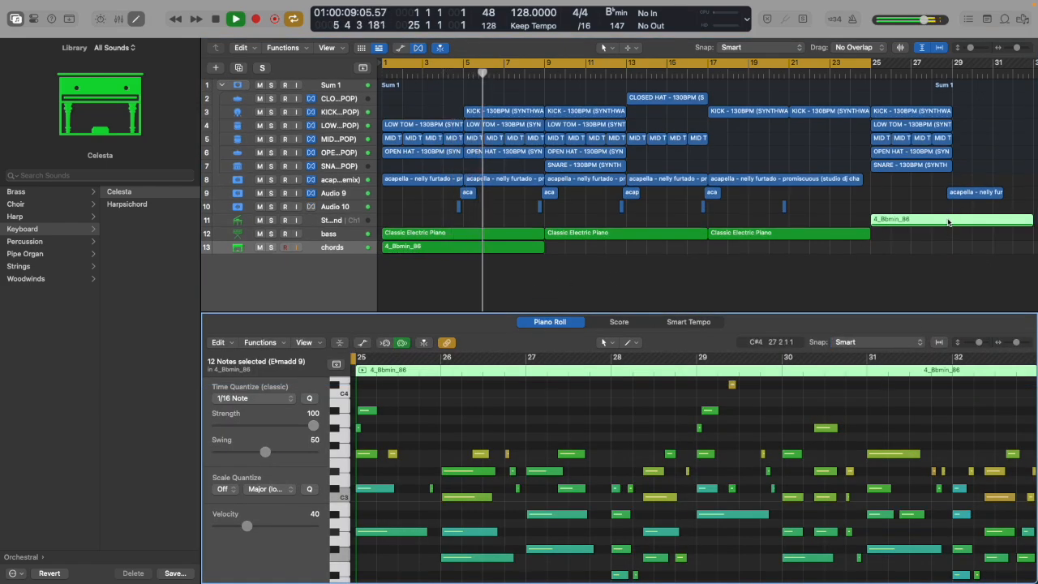
pyautogui.moveTo(948, 221); pyautogui.dragTo(414, 270)
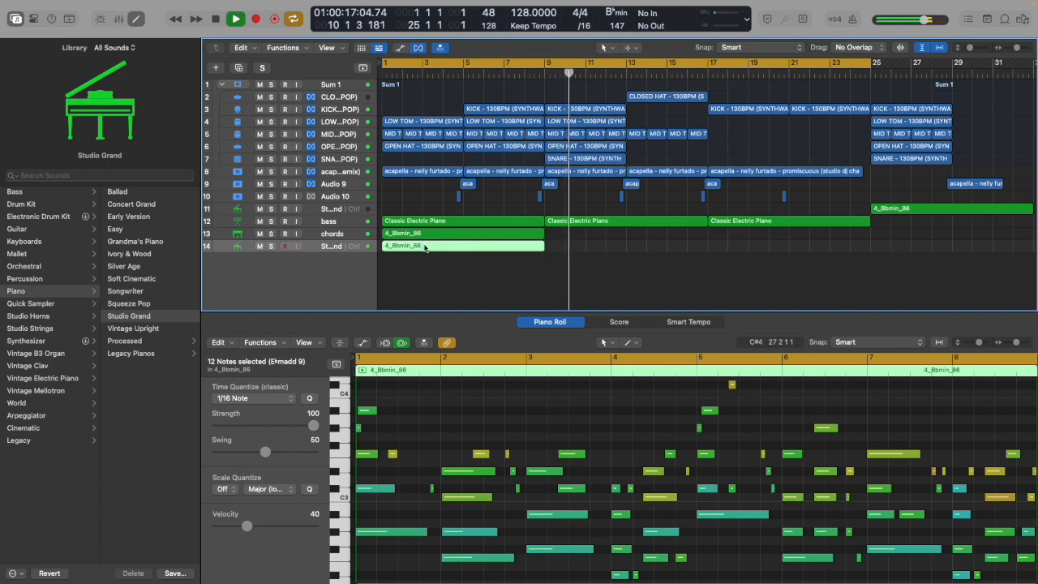
pyautogui.scroll(-5, 454, 442)
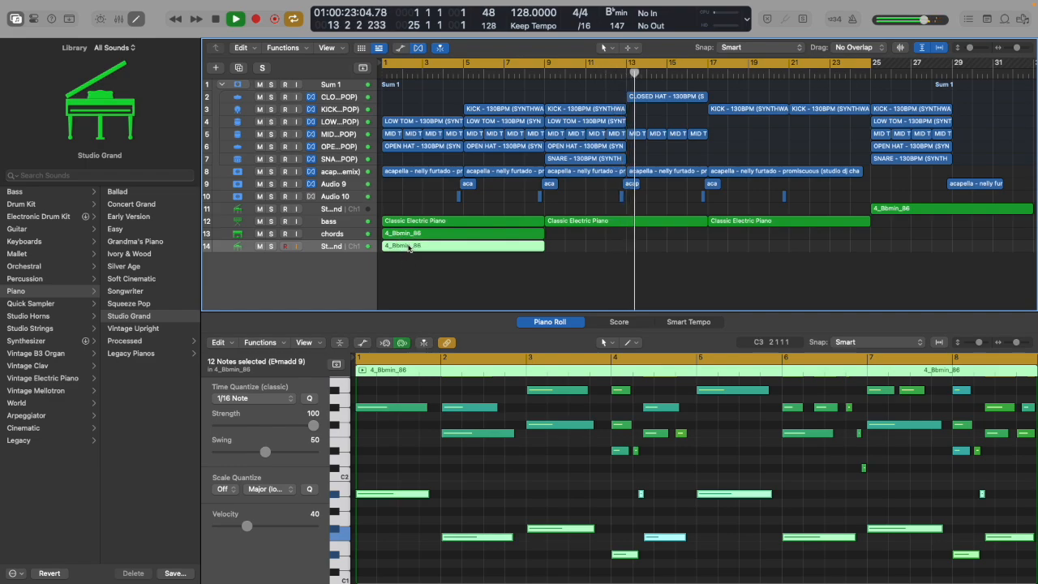
pyautogui.press('Delete')
pyautogui.moveTo(420, 237)
pyautogui.mouseDown()
pyautogui.moveTo(401, 229)
pyautogui.moveTo(418, 248)
pyautogui.mouseUp()
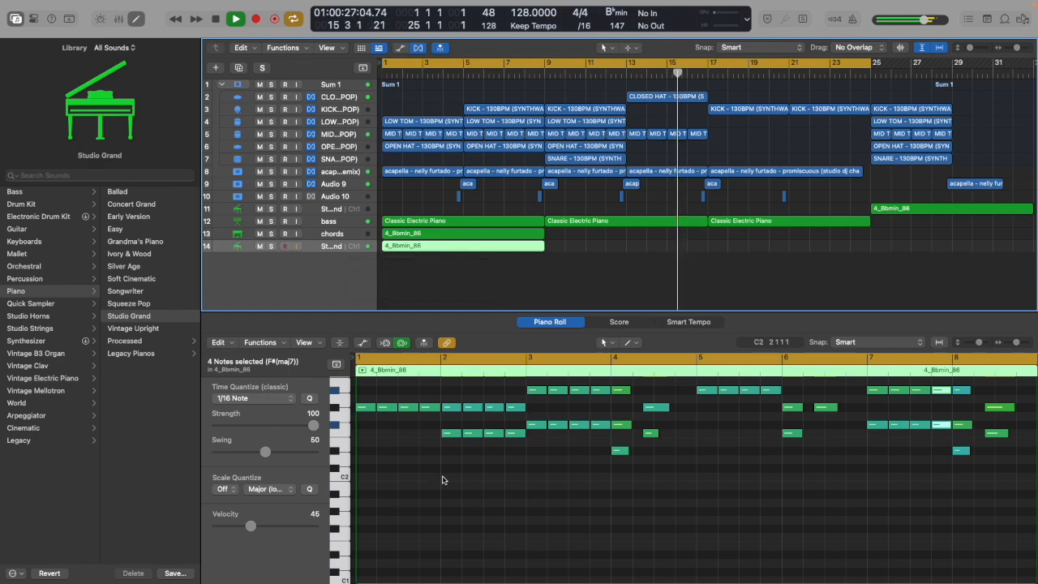
# Delete the repeated chords on beats 2 to 4 of bars 1 and 2 in the copied region.
pyautogui.scroll(5, 442, 480)
pyautogui.moveTo(425, 394); pyautogui.dragTo(385, 501)
pyautogui.press('Delete')
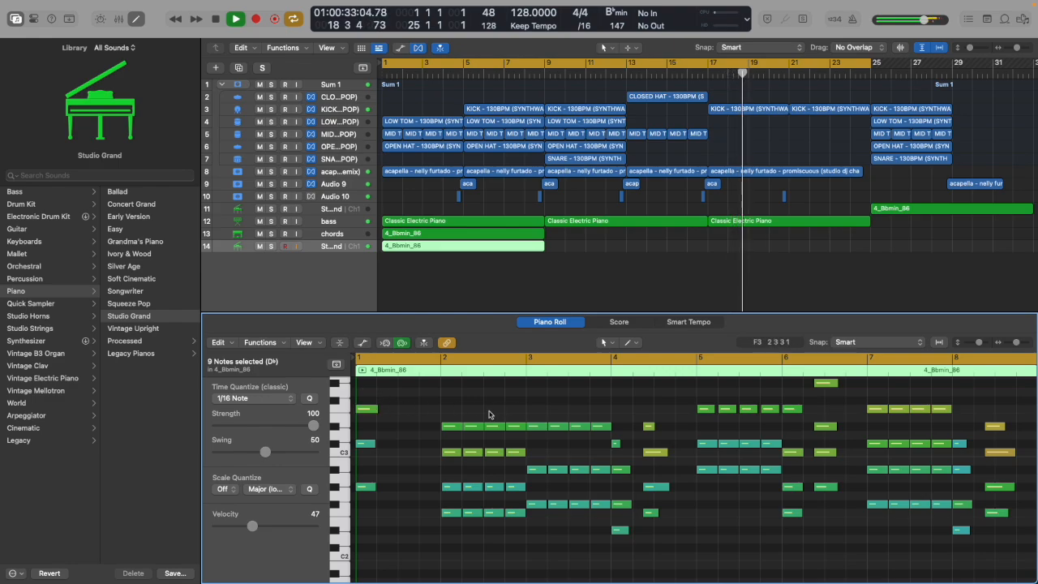
pyautogui.moveTo(470, 408); pyautogui.dragTo(519, 556)
pyautogui.press('Delete')
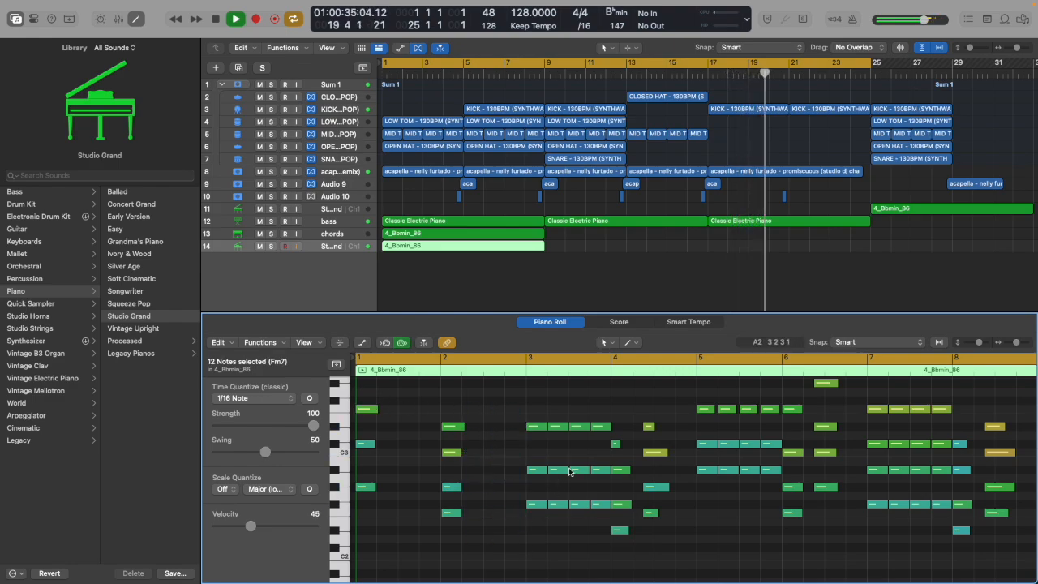
# Delete the repeated chord notes after the first hit in bars 3, 5 and 7 of the Studio Grand region.
pyautogui.moveTo(560, 409); pyautogui.dragTo(619, 545)
pyautogui.press('Delete')
pyautogui.moveTo(716, 398); pyautogui.dragTo(782, 496)
pyautogui.press('Delete')
pyautogui.moveTo(900, 398); pyautogui.dragTo(945, 521)
pyautogui.press('Delete')
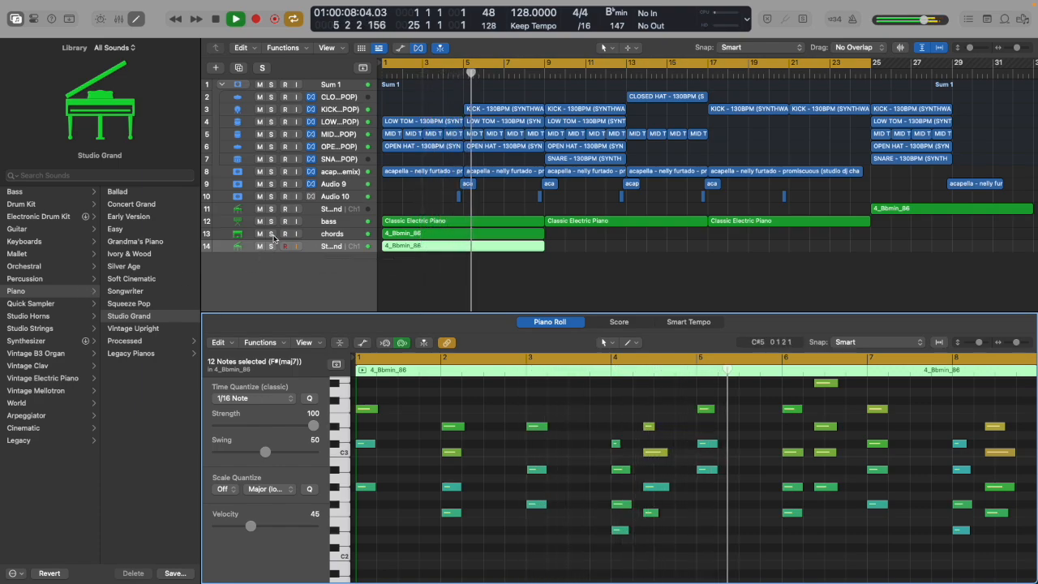
# Change the chords track's instrument to String Ensemble from the orchestral strings and play it back.
pyautogui.click(328, 235)
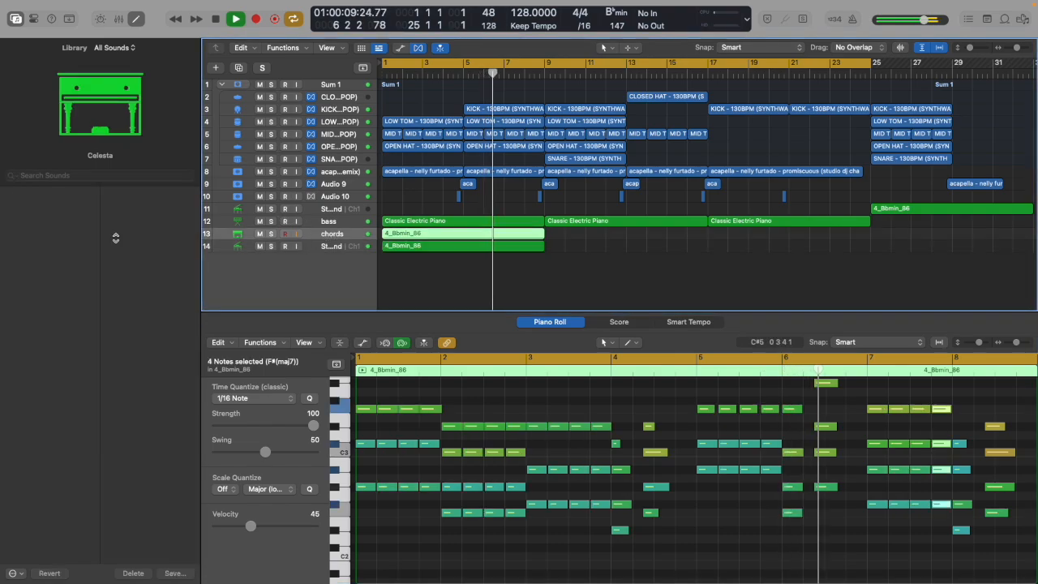
pyautogui.click(20, 267)
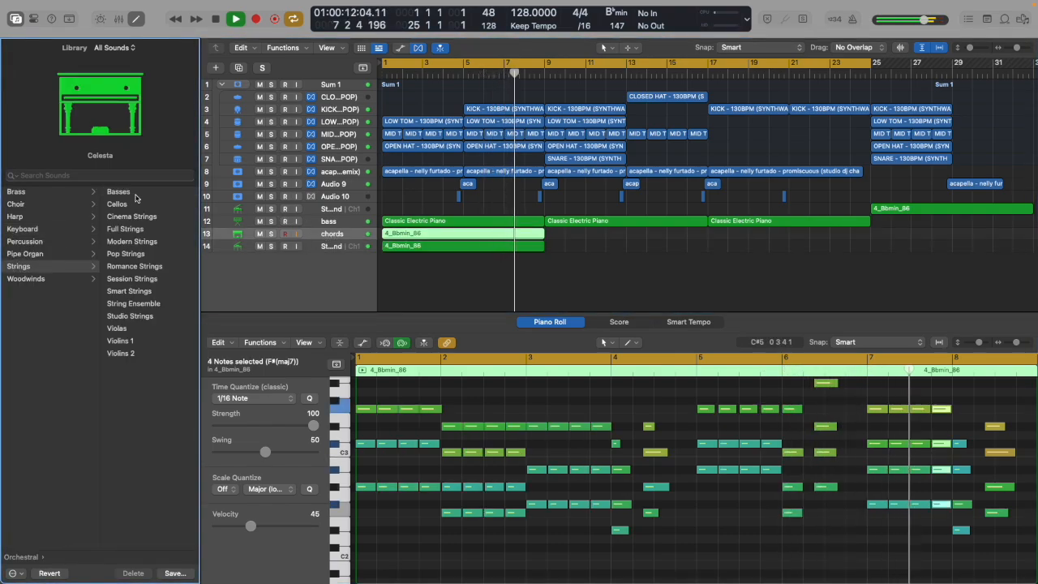
pyautogui.click(138, 306)
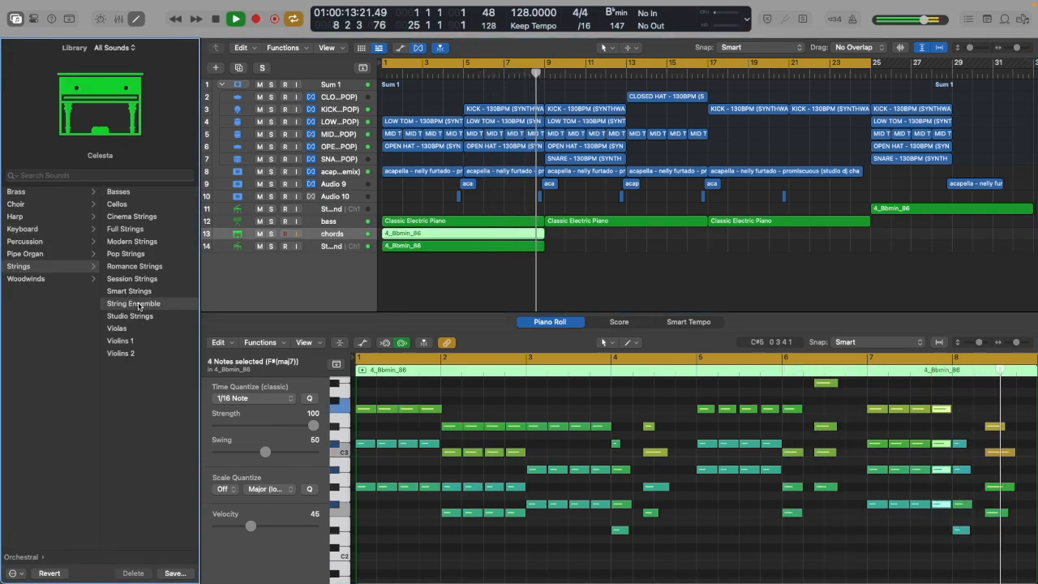
pyautogui.press('space')
pyautogui.press('space')
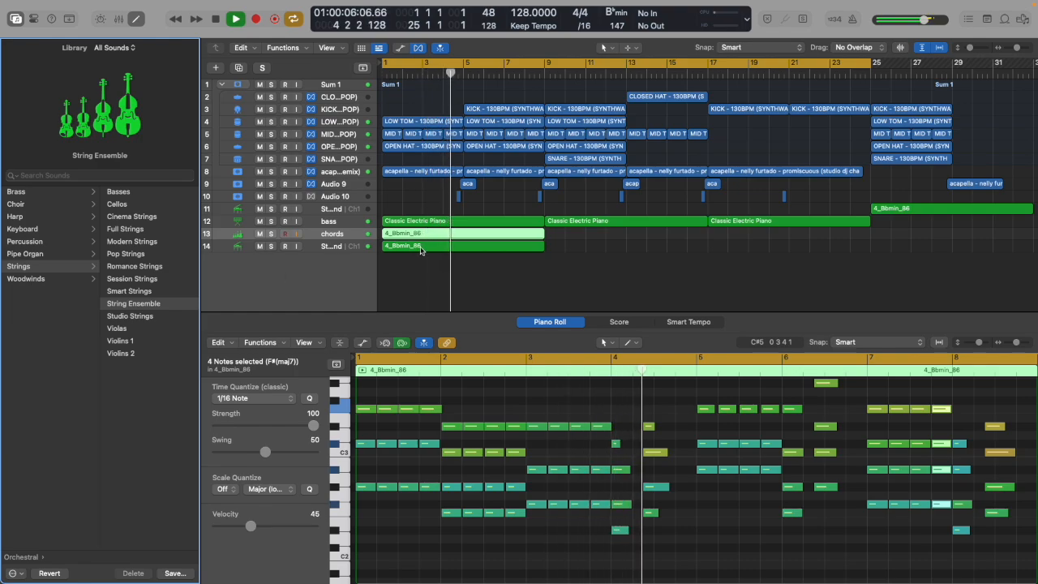
# Move the 4_Bbmin_86 regions on the chords and Studio Grand tracks to bar 17 and play from the beginning.
pyautogui.moveTo(427, 257); pyautogui.dragTo(741, 242)
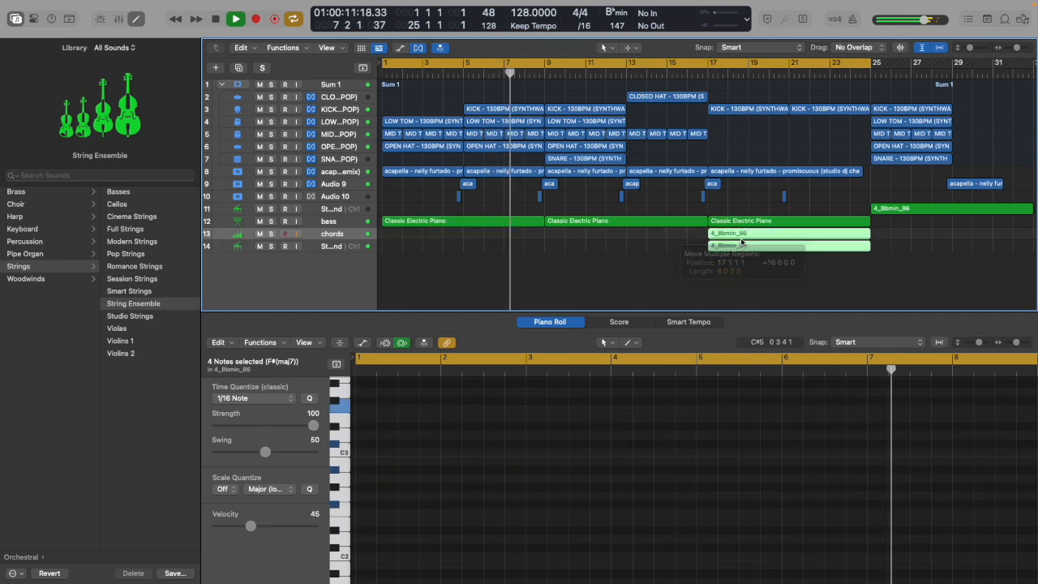
pyautogui.click(617, 266)
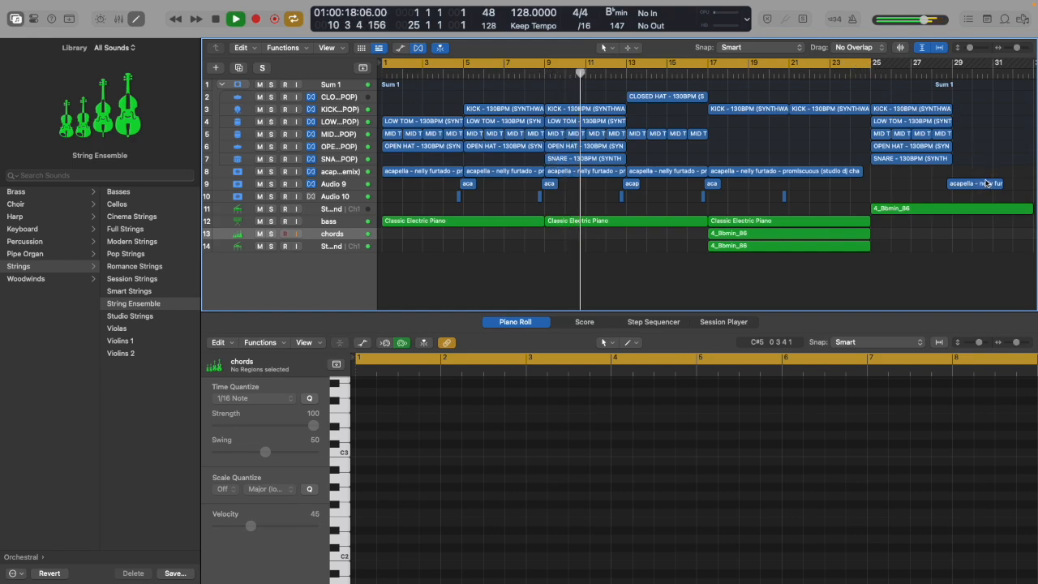
pyautogui.press('Return')
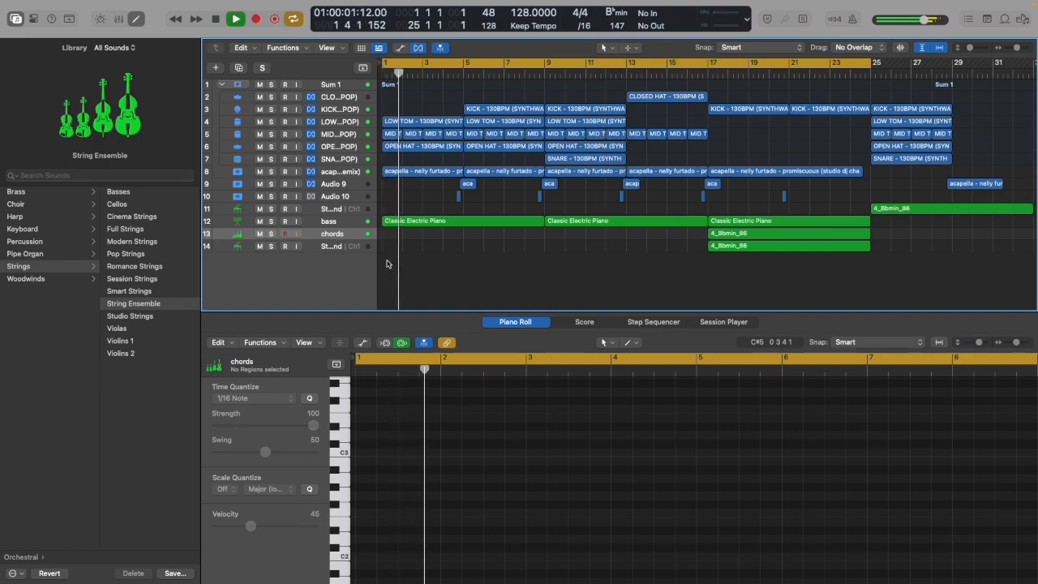
# Enable Filter 2 in the chords track's Sampler and adjust cutoff and resonance on both filters.
pyautogui.click(338, 236)
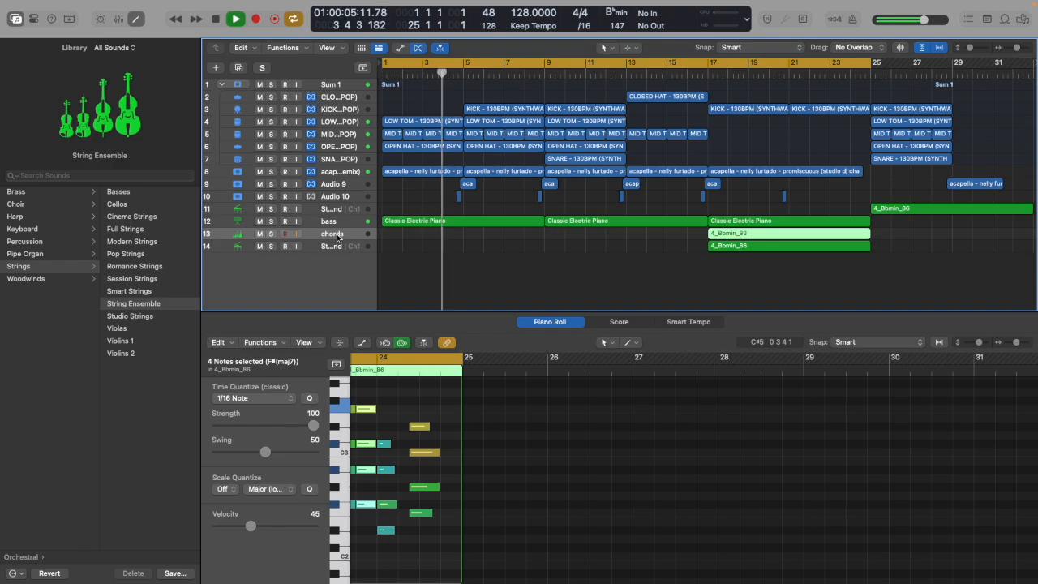
pyautogui.press('x')
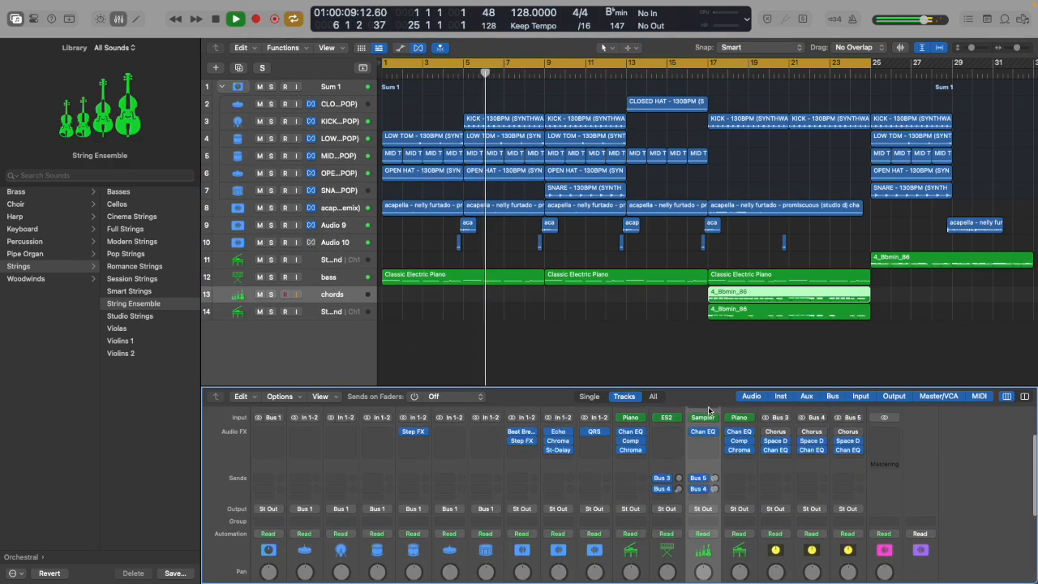
pyautogui.click(702, 418)
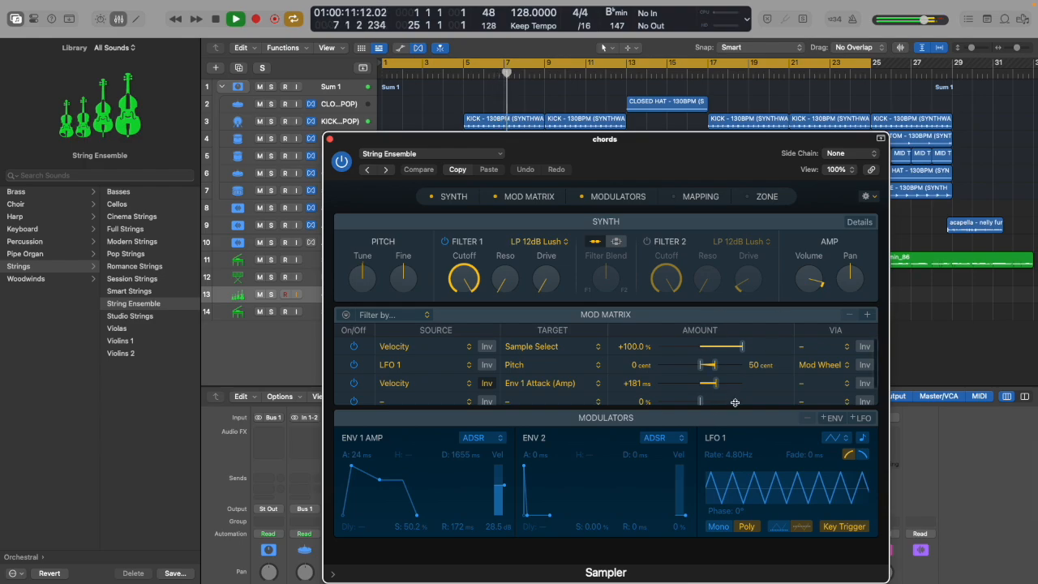
pyautogui.click(648, 242)
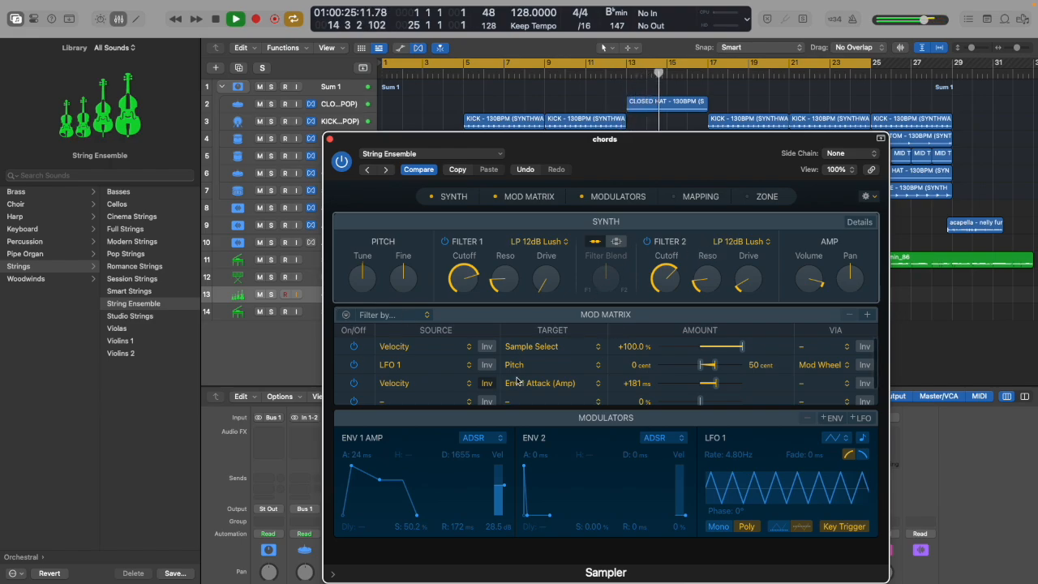
# Reshape the Sampler's ENV 1 AMP to a 6268 ms decay and 28.2% sustain, and close the plug-in.
pyautogui.scroll(-1, 516, 379)
pyautogui.moveTo(381, 488); pyautogui.dragTo(387, 492)
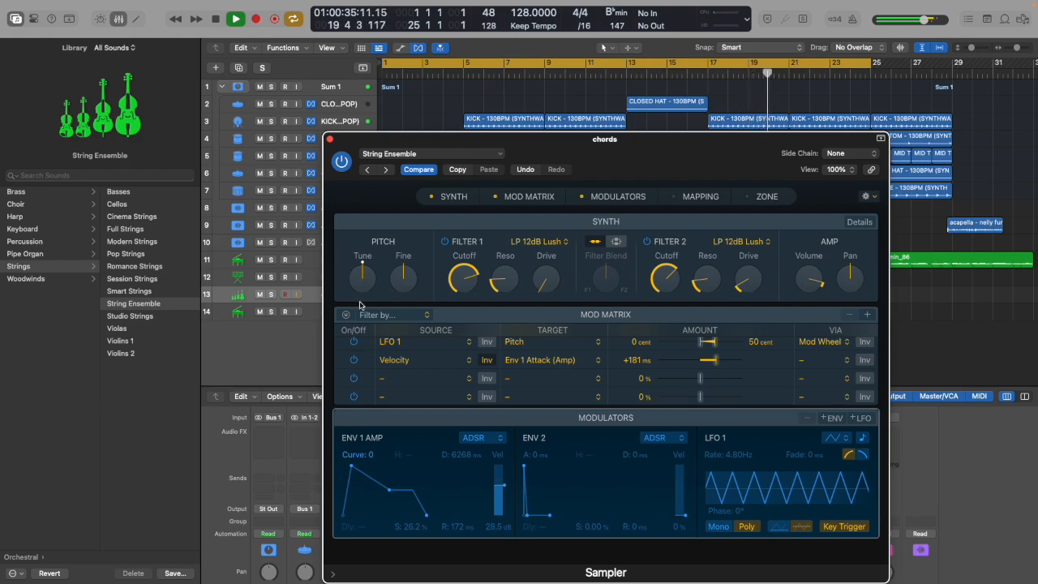
pyautogui.click(330, 140)
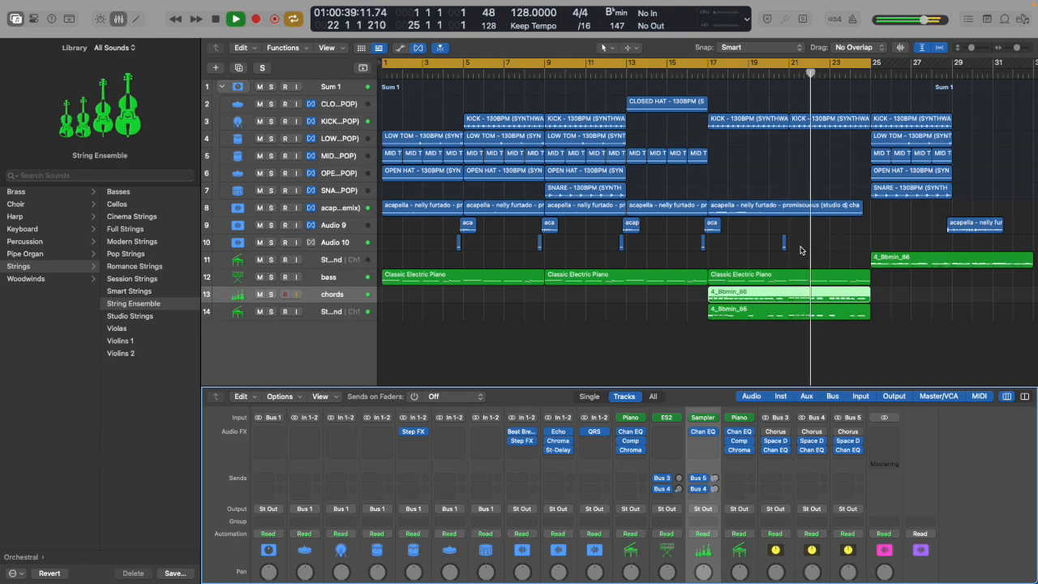
# Copy the short vocal clips around bar 17 on Audio 9 and Audio 10 to just before bar 25.
pyautogui.click(702, 241)
pyautogui.keyDown('shift'); pyautogui.click(713, 224); pyautogui.keyUp('shift')
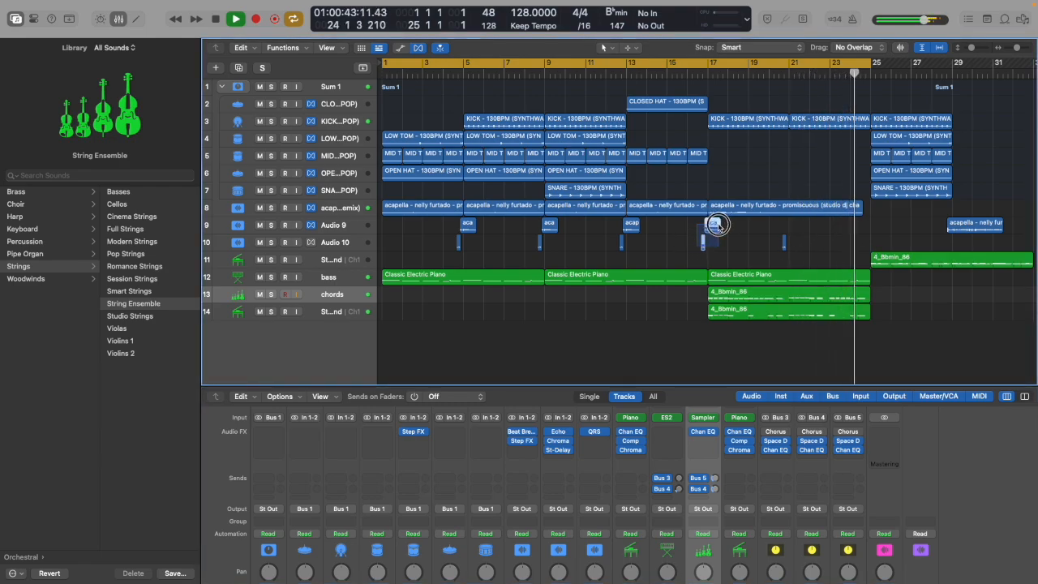
pyautogui.moveTo(714, 225); pyautogui.dragTo(872, 231)
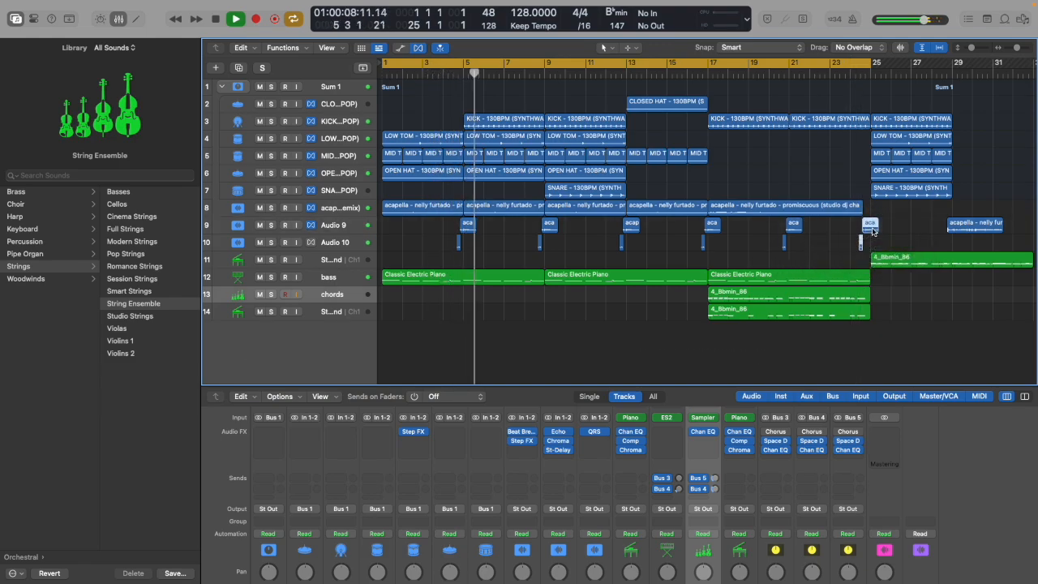
pyautogui.moveTo(872, 231); pyautogui.dragTo(874, 232)
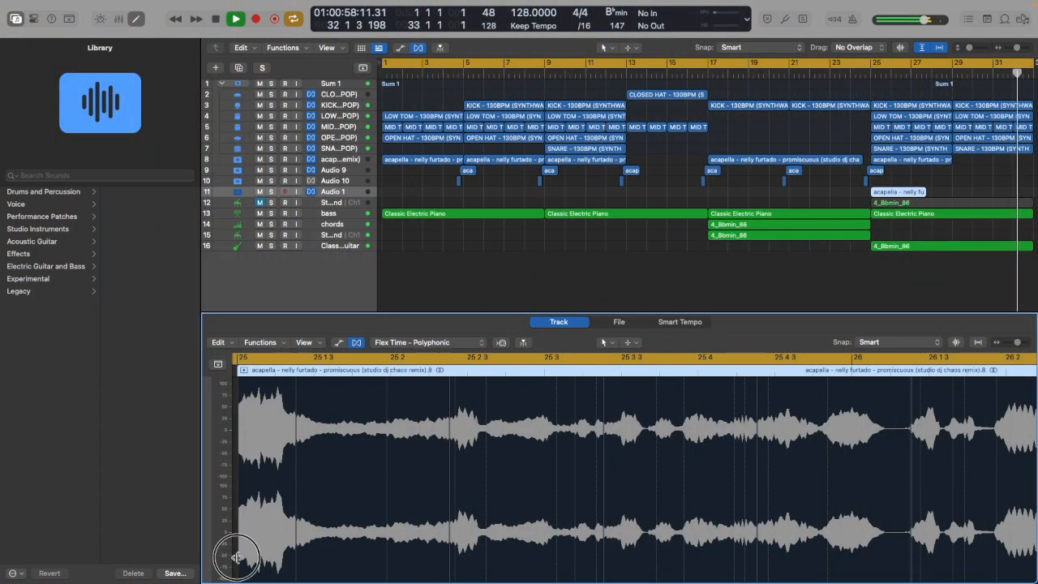
# Trim the opening swell off the Audio 1 vocal clip and shift the clip to start at bar 25.
pyautogui.moveTo(232, 551); pyautogui.dragTo(281, 557)
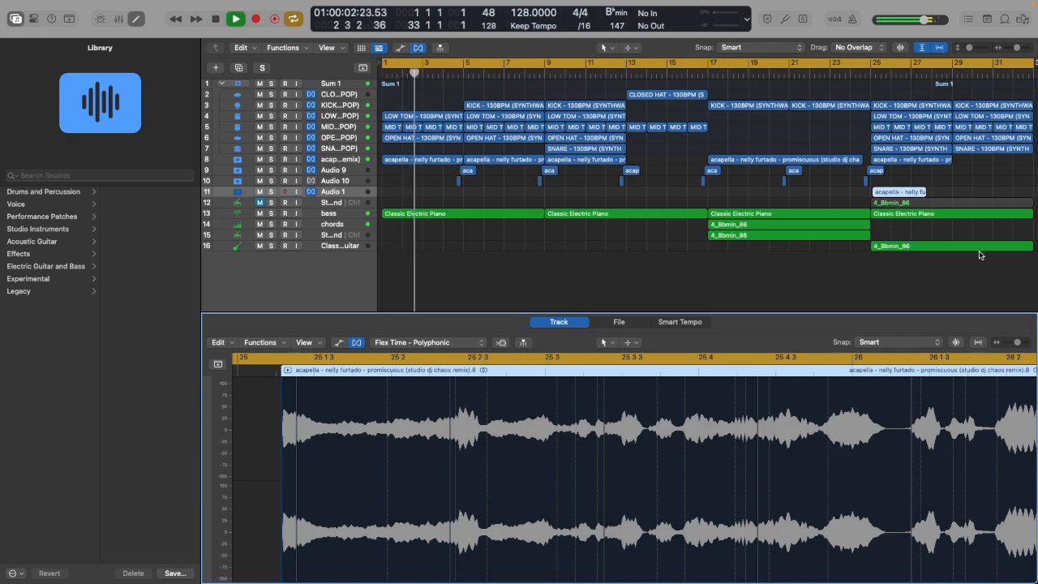
pyautogui.moveTo(884, 193); pyautogui.dragTo(878, 194)
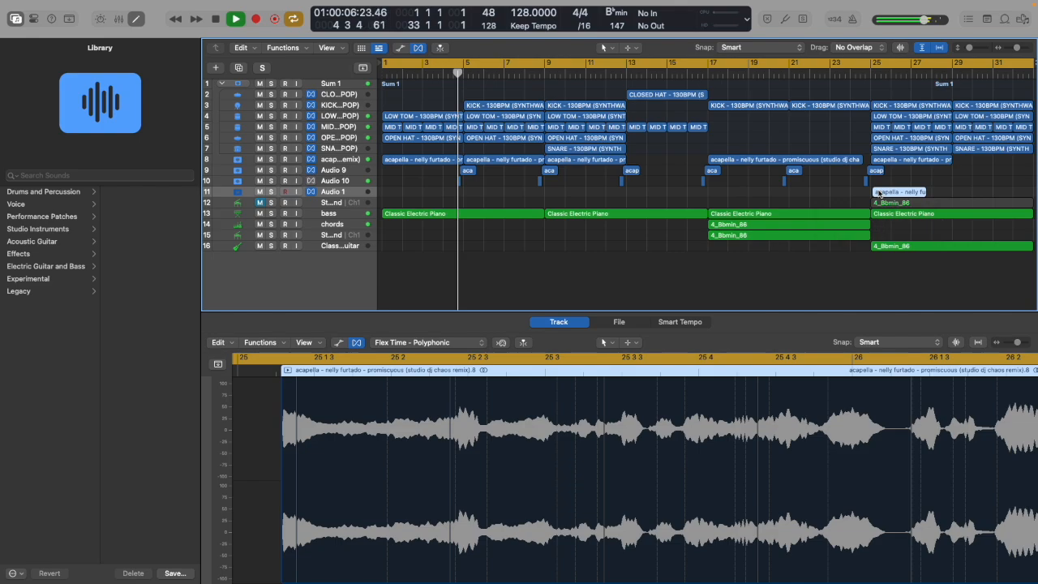
pyautogui.press('z')
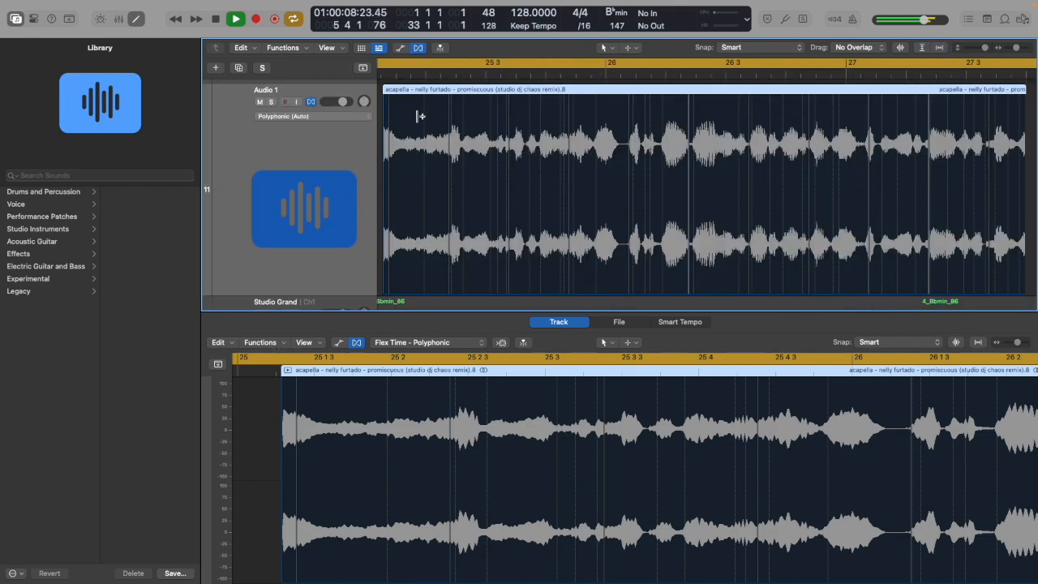
pyautogui.hscroll(-5, 420, 122)
pyautogui.moveTo(497, 92); pyautogui.dragTo(478, 128)
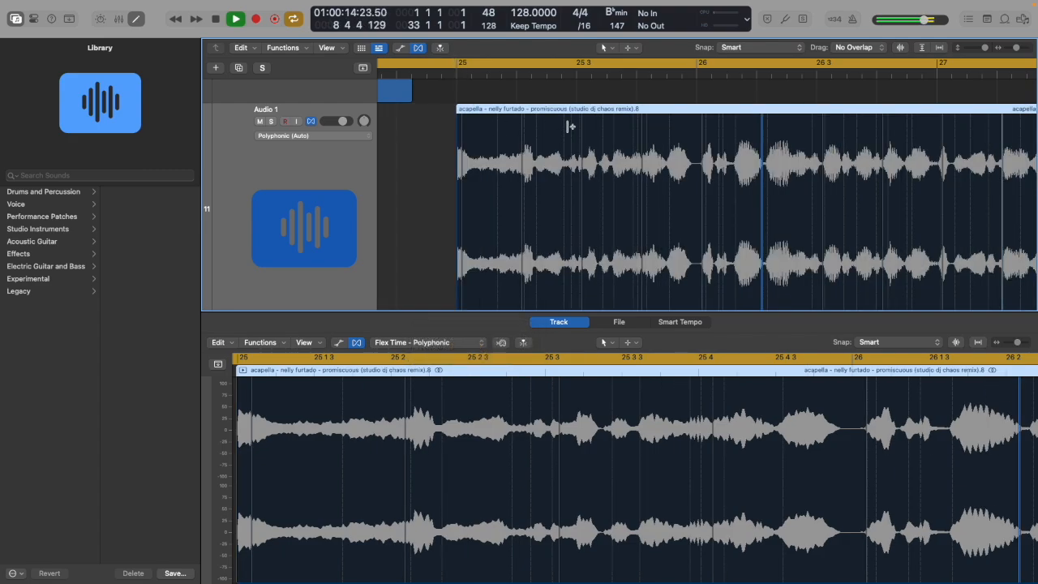
# Try stretching the end of the Audio 1 vocal clip to bar 28 and return it to its earlier length.
pyautogui.hscroll(15, 683, 142)
pyautogui.moveTo(717, 128); pyautogui.dragTo(796, 131)
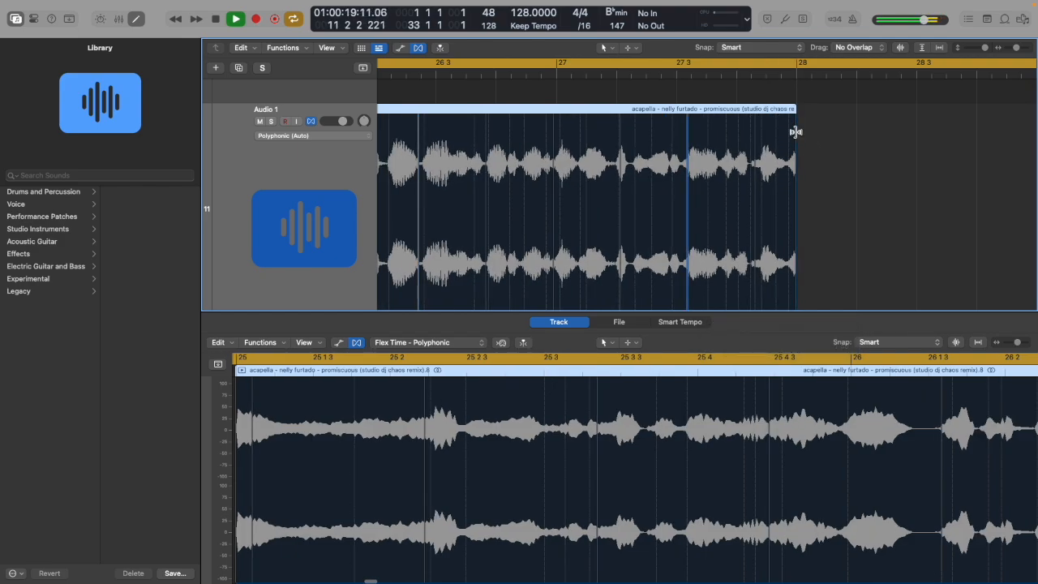
pyautogui.click(924, 49)
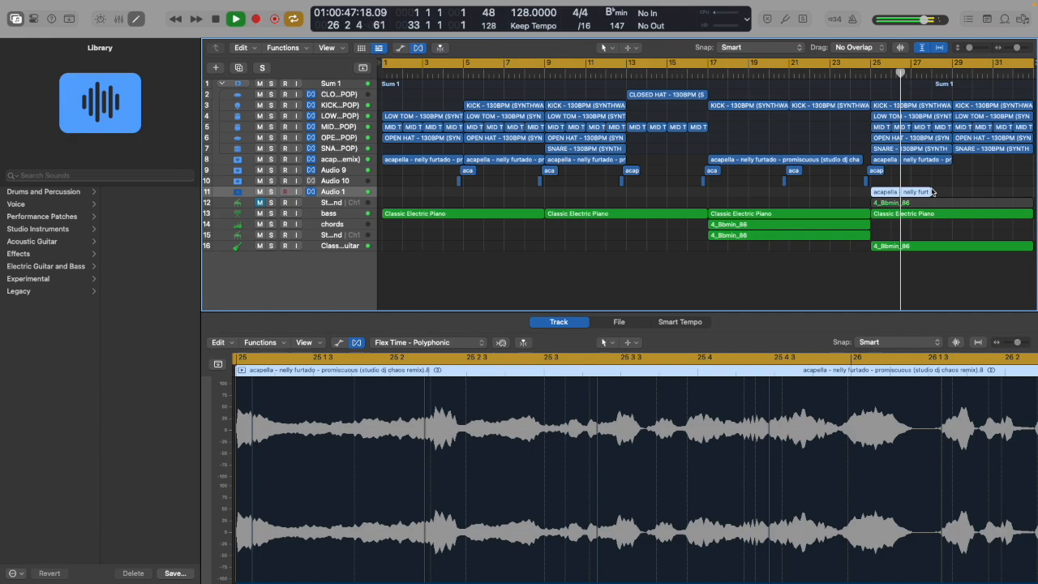
pyautogui.moveTo(932, 189); pyautogui.dragTo(920, 189)
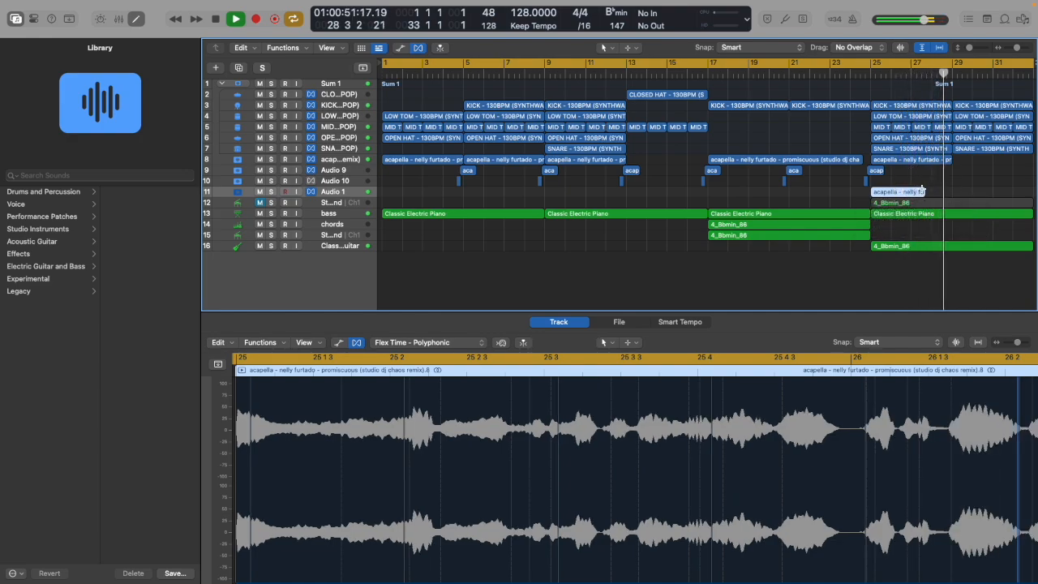
# Split the Audio 1 vocal clip just after bar 26 and delete the second part.
pyautogui.click(869, 73)
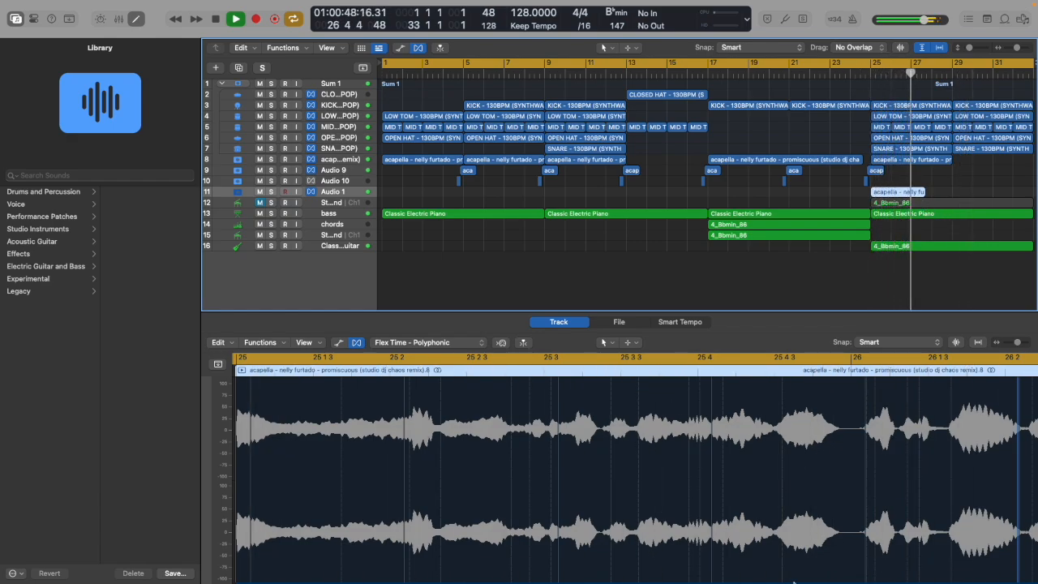
pyautogui.click(863, 528)
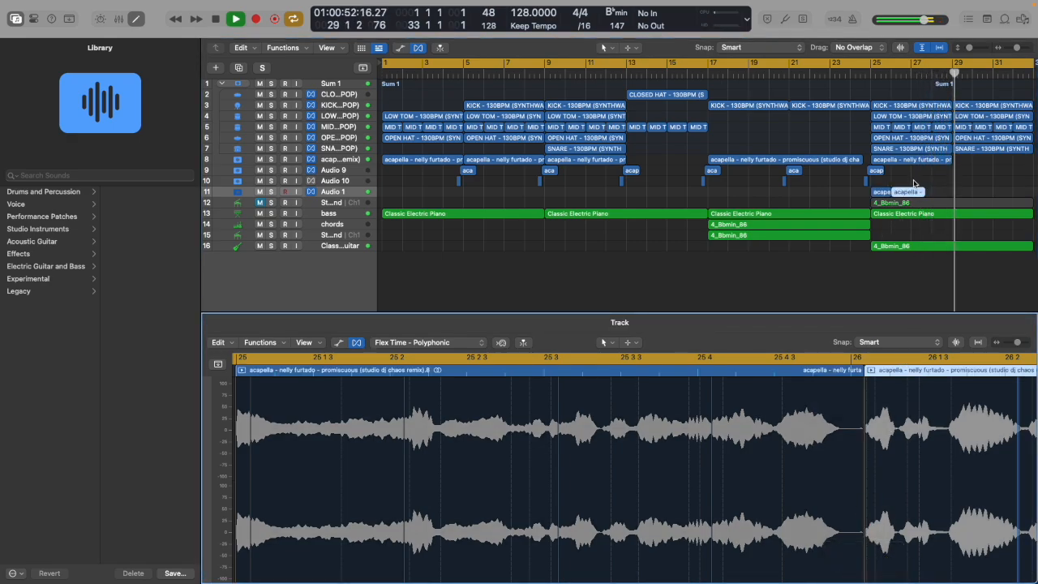
pyautogui.press('Delete')
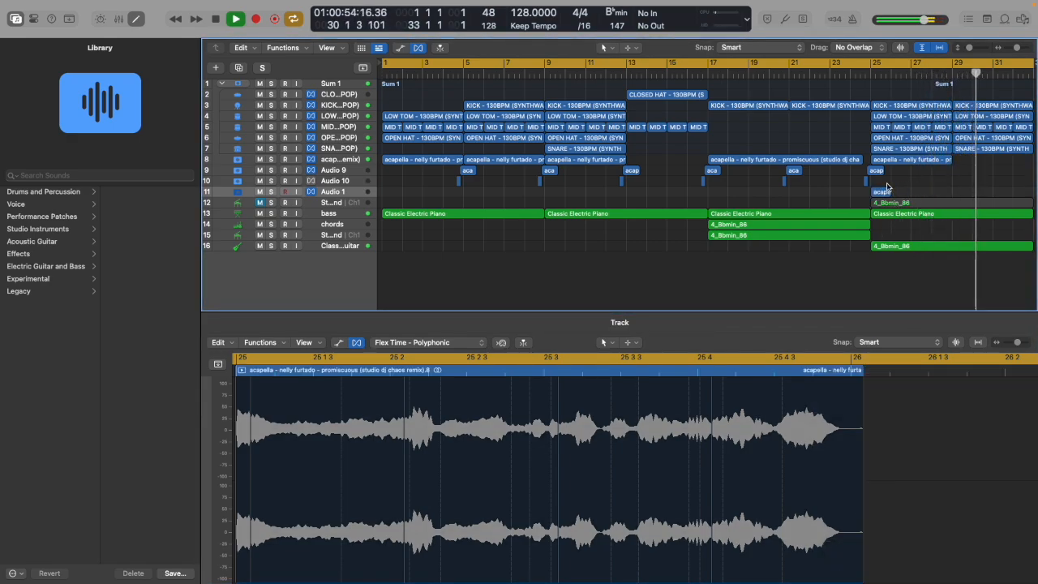
# Move the remaining Audio 1 vocal clip to bar 29 and repeat the acapella track's bar 25 region at bar 29.
pyautogui.moveTo(879, 195); pyautogui.dragTo(960, 192)
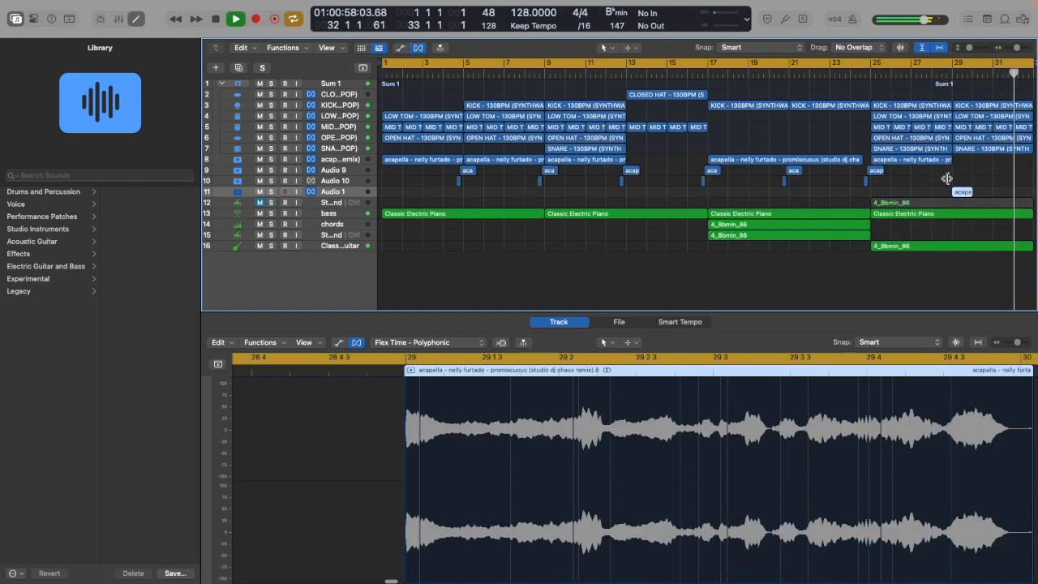
pyautogui.click(908, 160)
pyautogui.press('super+r')
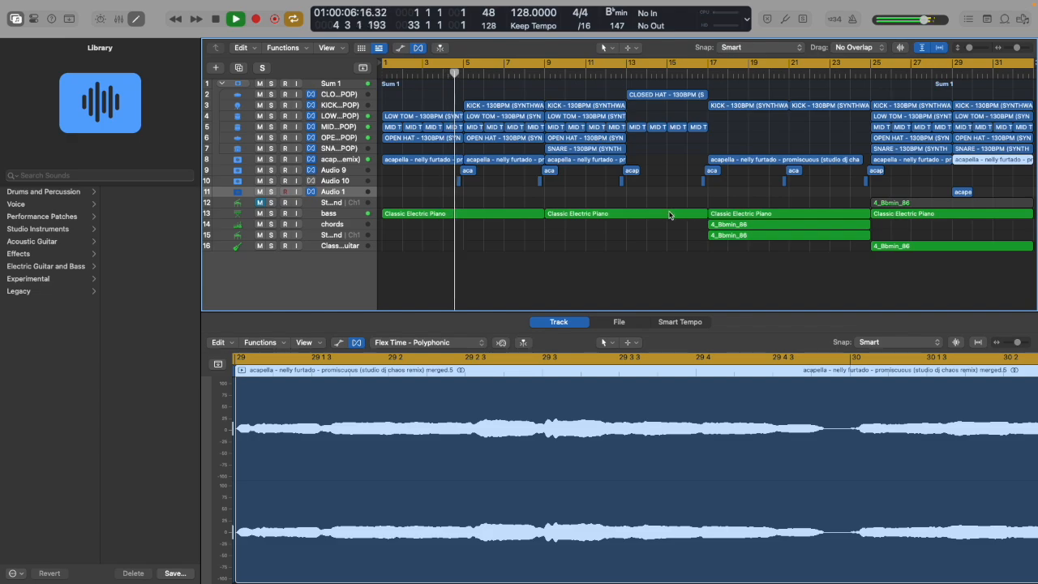
# Insert Bass Amp Designer on the bass track and switch its compressor from soft to hard.
pyautogui.press('x')
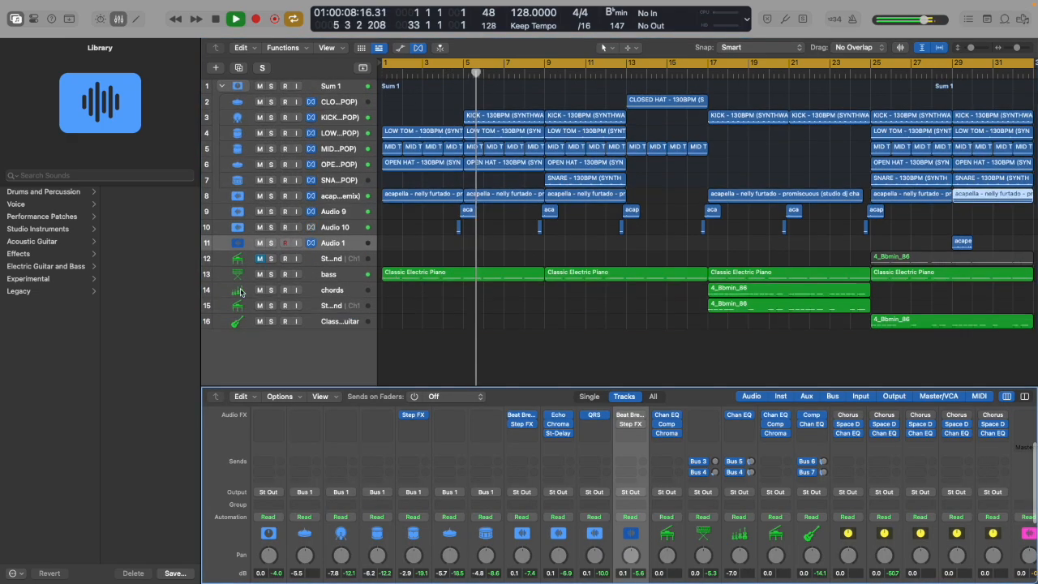
pyautogui.scroll(4, 386, 455)
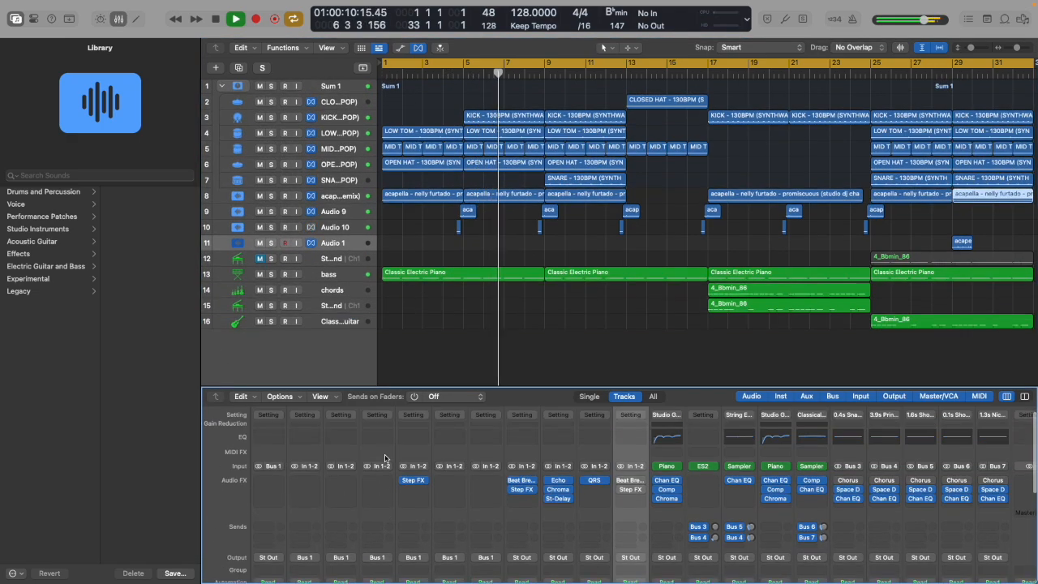
pyautogui.click(708, 489)
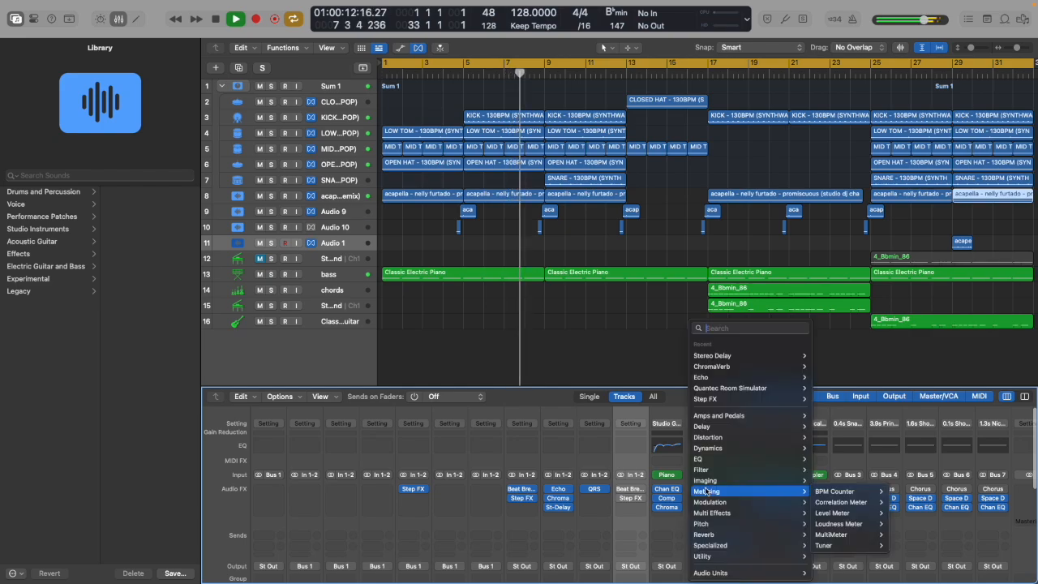
pyautogui.moveTo(719, 415)
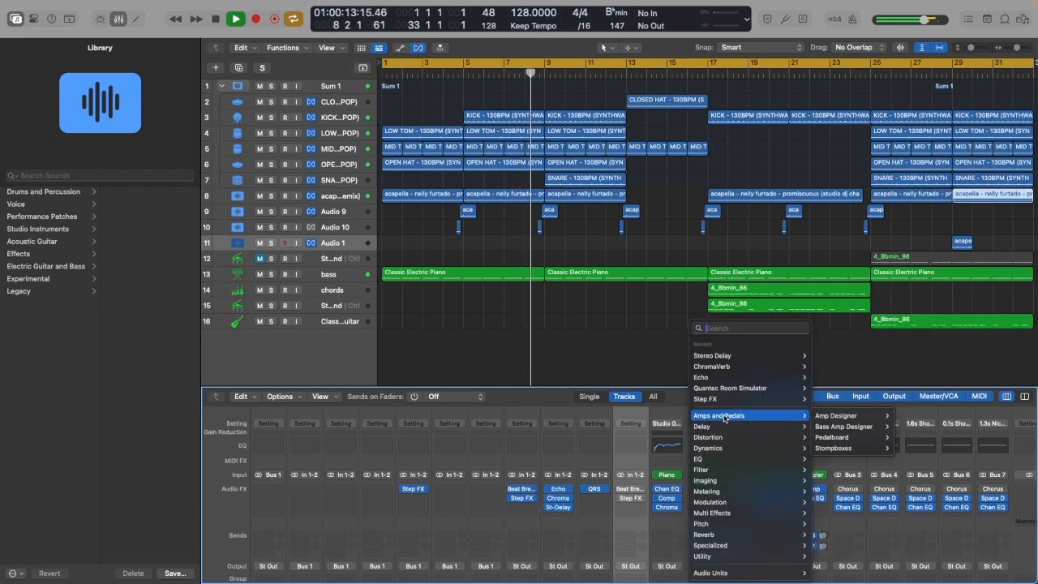
pyautogui.click(845, 426)
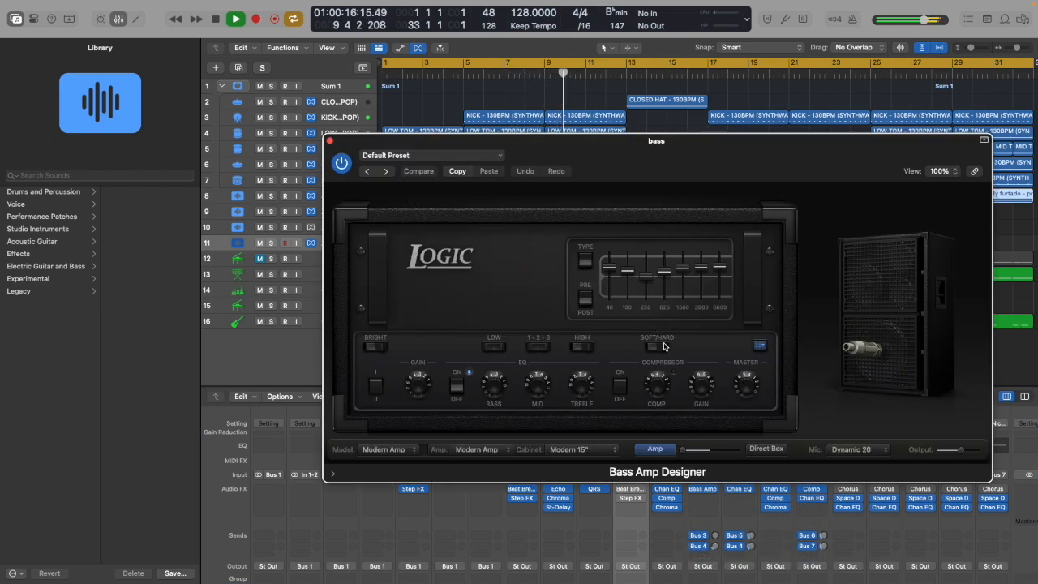
pyautogui.click(658, 347)
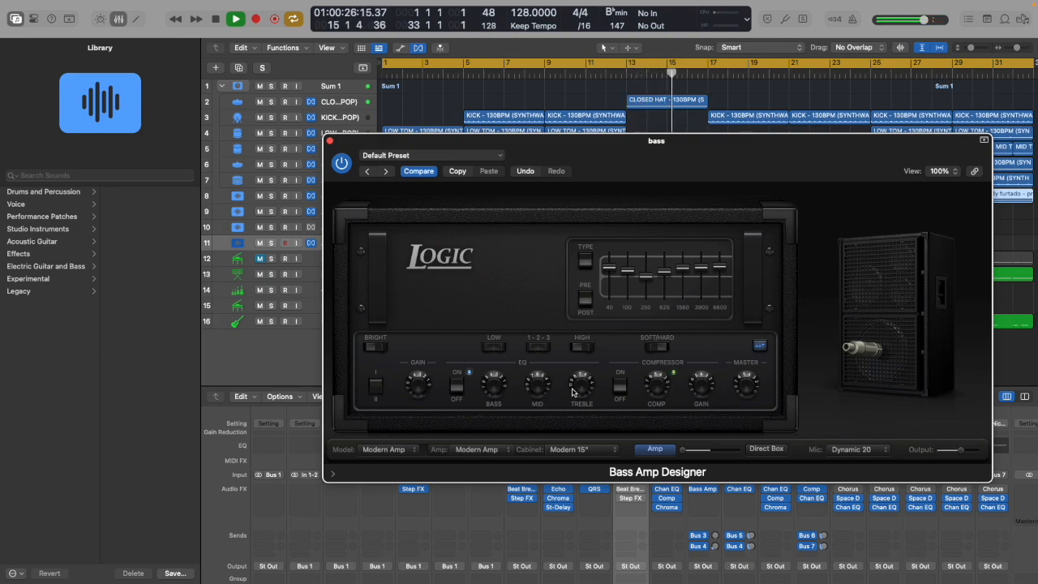
# Close the Bass Amp Designer window and return to the full arrangement.
pyautogui.click(330, 140)
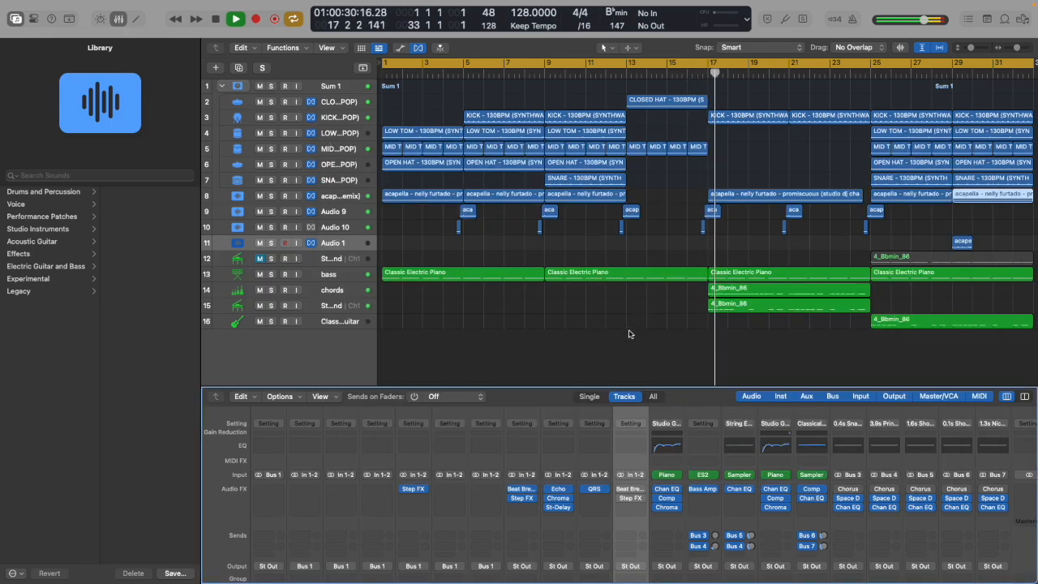
pyautogui.hotkey('ctrl', 'Up')
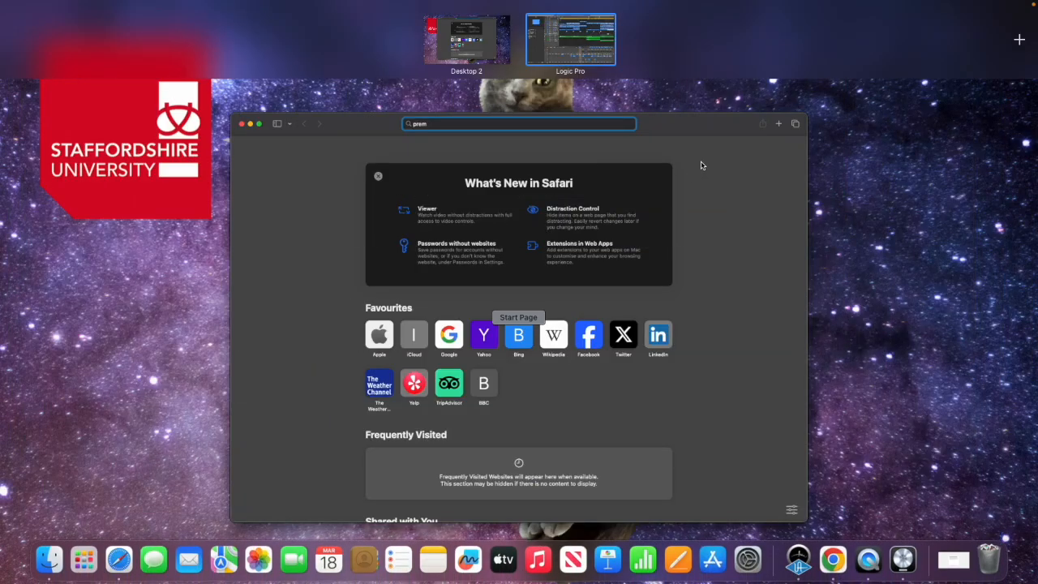
pyautogui.click(583, 50)
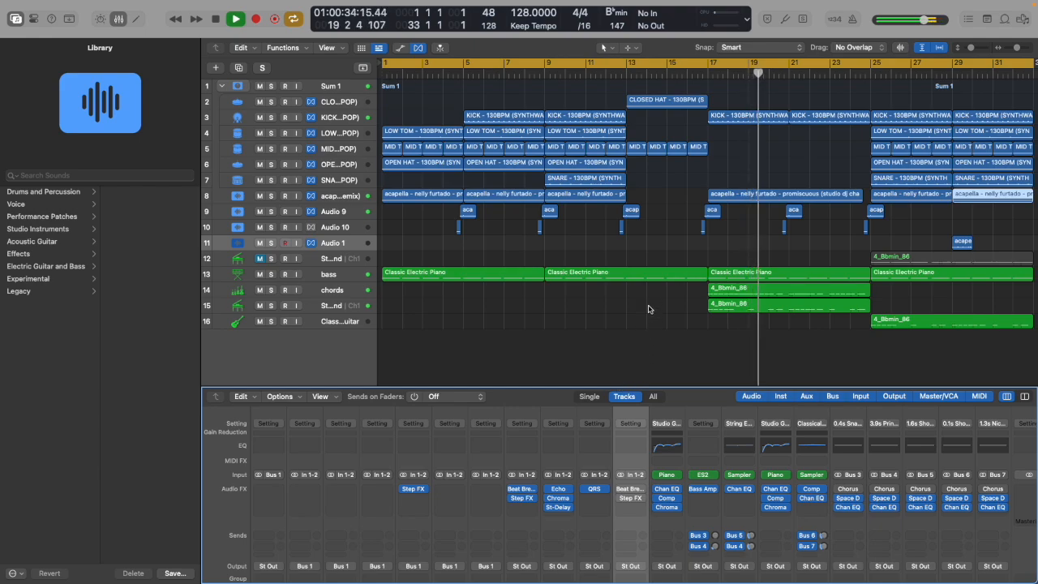
# Lengthen the Audio 1 vocal clip at bar 29 so it ends at bar 33.
pyautogui.hscroll(3, 652, 309)
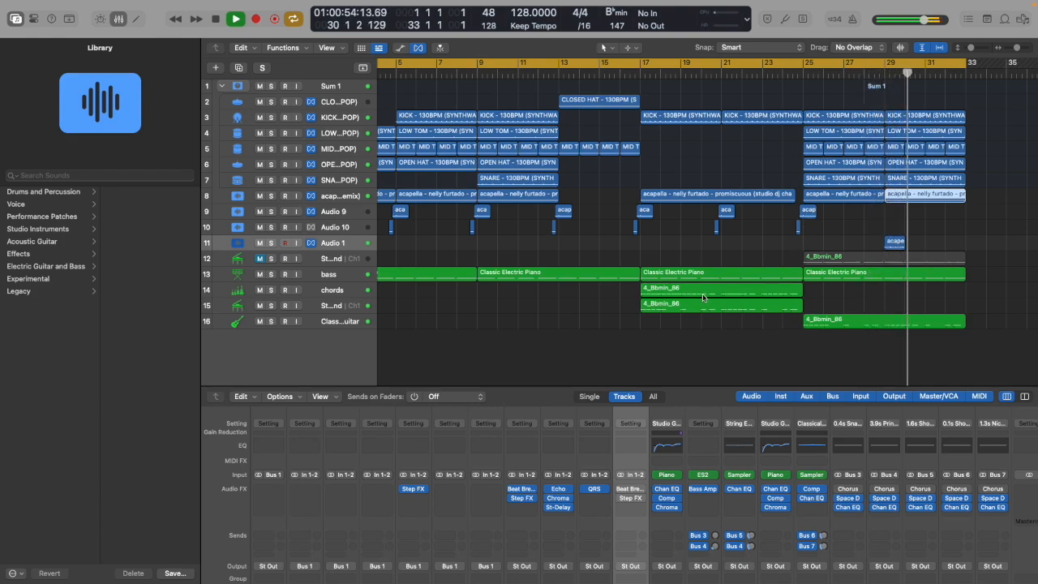
pyautogui.click(894, 242)
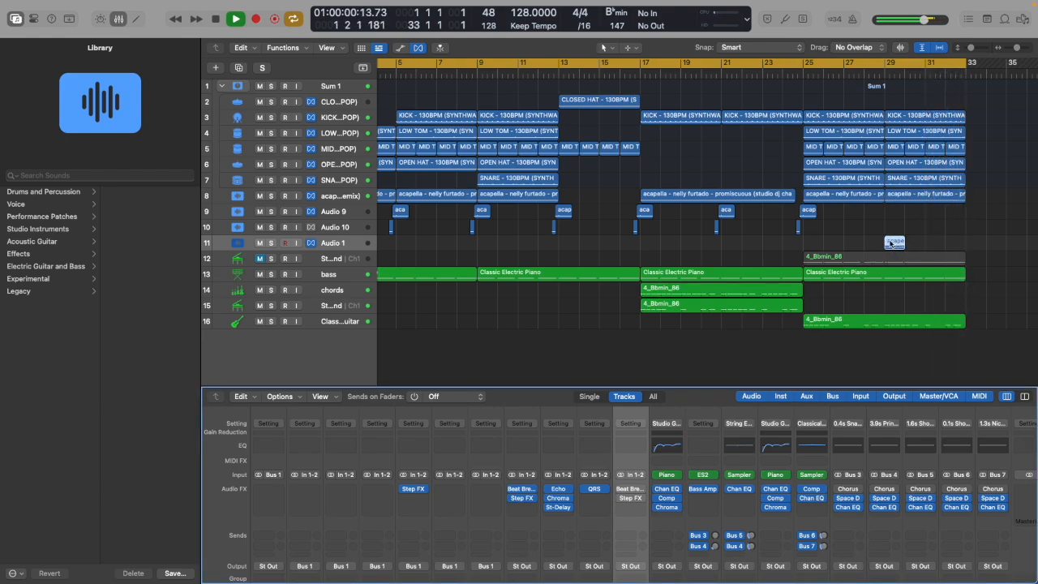
pyautogui.moveTo(905, 246); pyautogui.dragTo(965, 243)
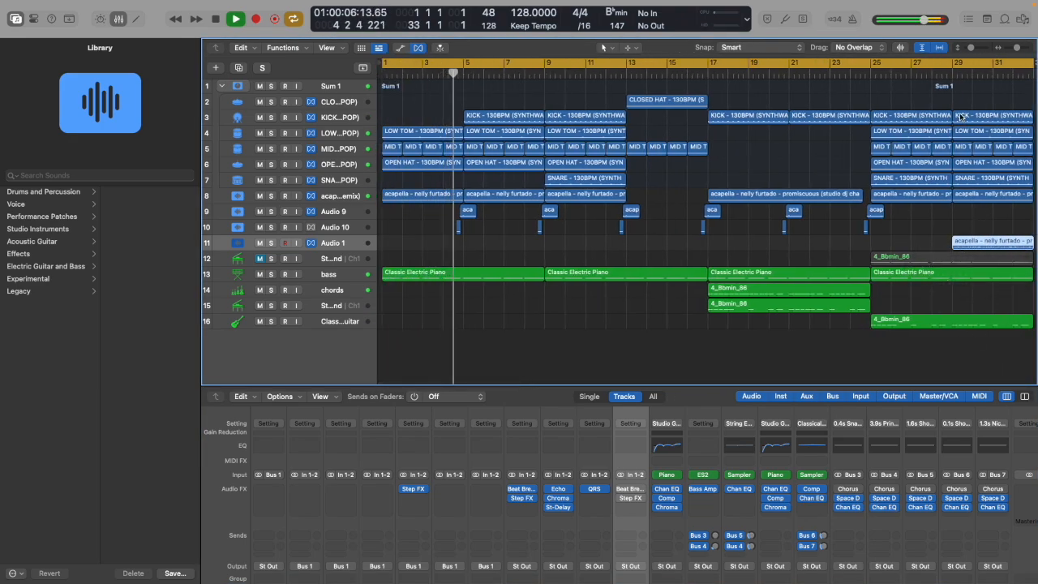
pyautogui.click(948, 76)
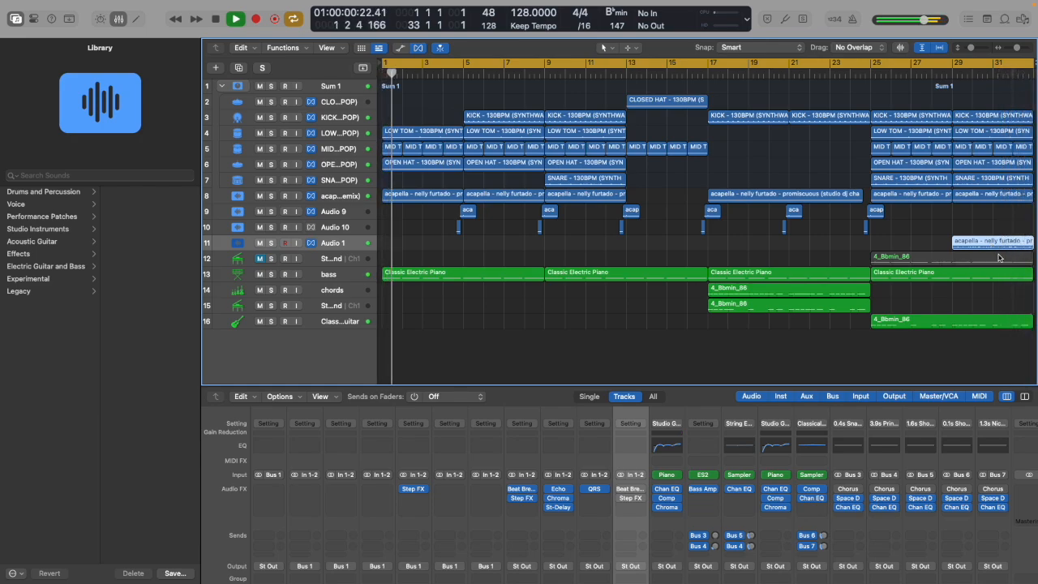
# Move the Audio 1 vocal clip to start at bar 25 and extend its end to bar 33.
pyautogui.hscroll(5, 997, 253)
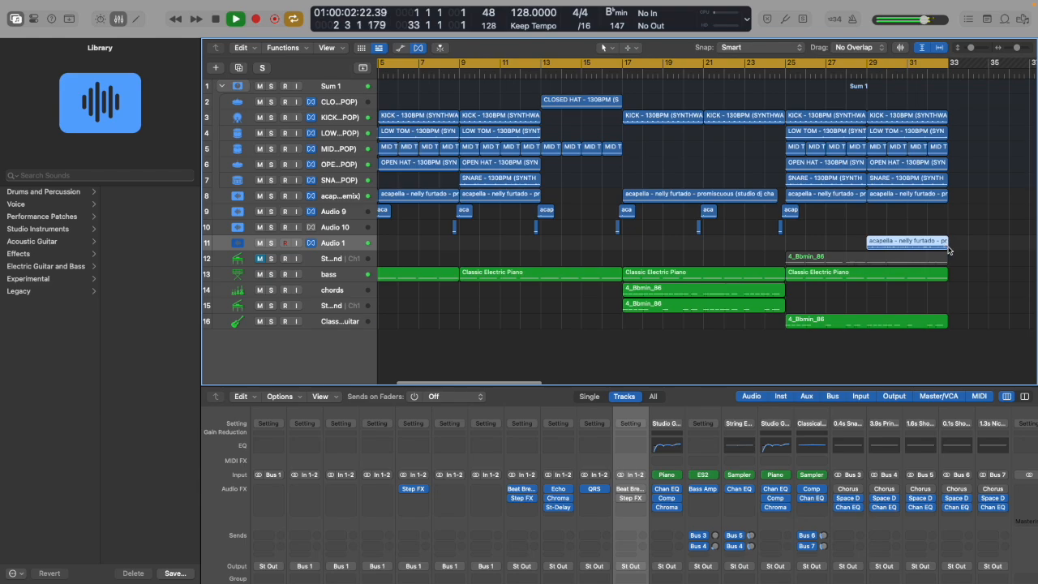
pyautogui.moveTo(895, 242); pyautogui.dragTo(814, 241)
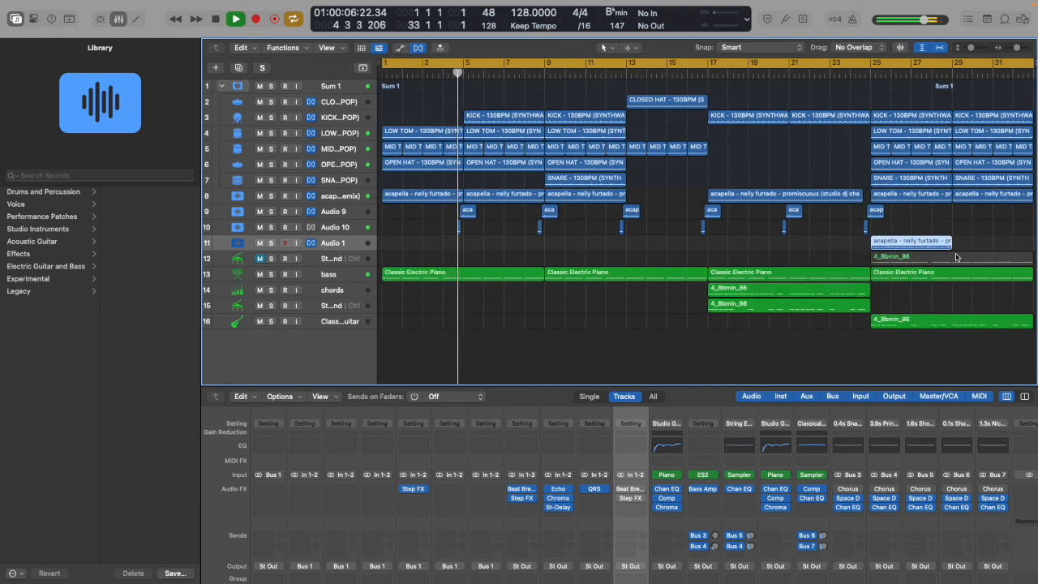
pyautogui.moveTo(953, 248); pyautogui.dragTo(996, 244)
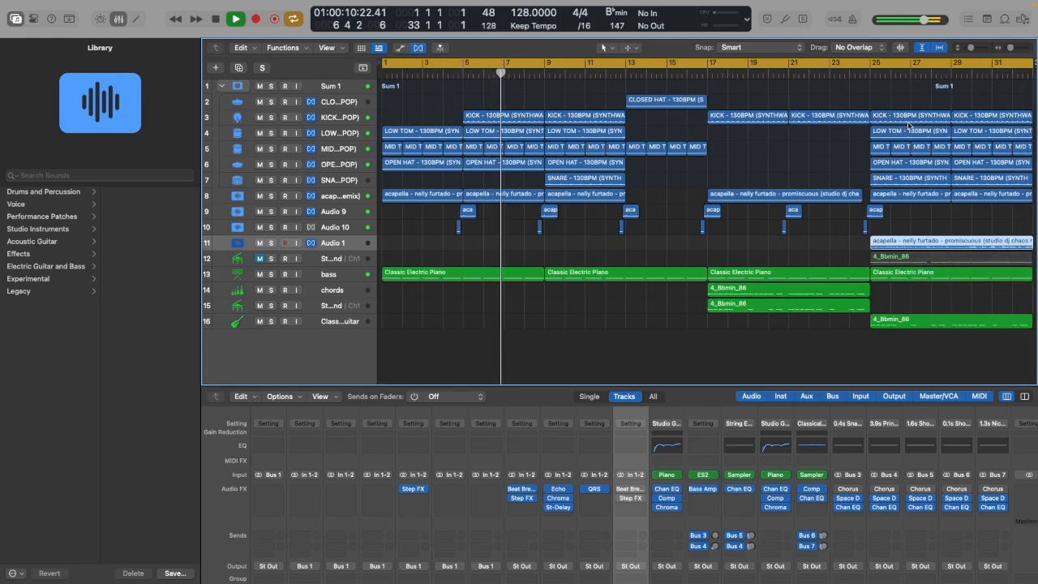
# Repeat the kick, low tom, mid tom, open hat, snare and acapella regions of bars 25 to 33 at bar 33.
pyautogui.hotkey('ctrl', 'Up')
pyautogui.click(592, 52)
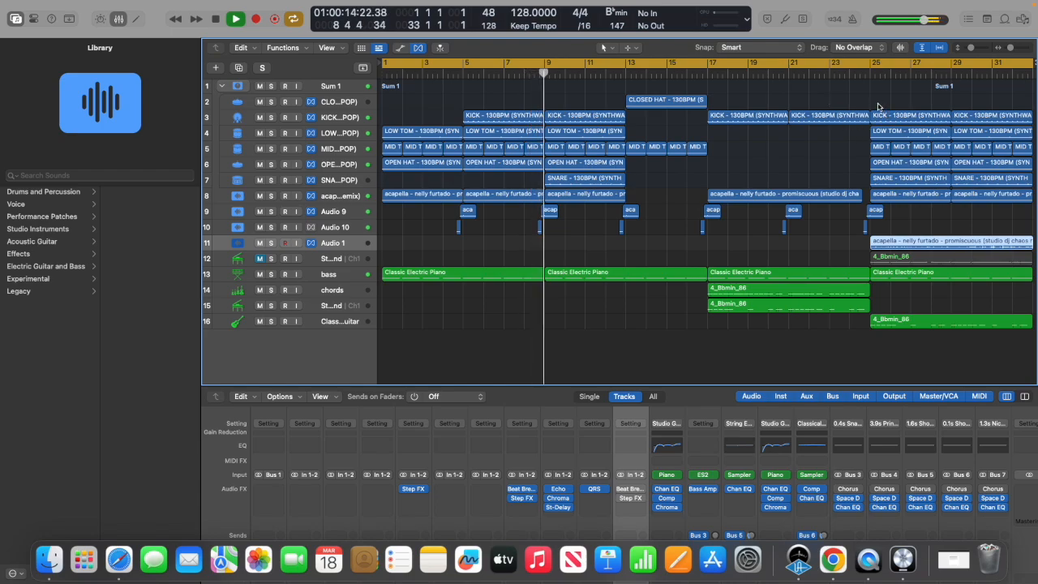
pyautogui.click(877, 106)
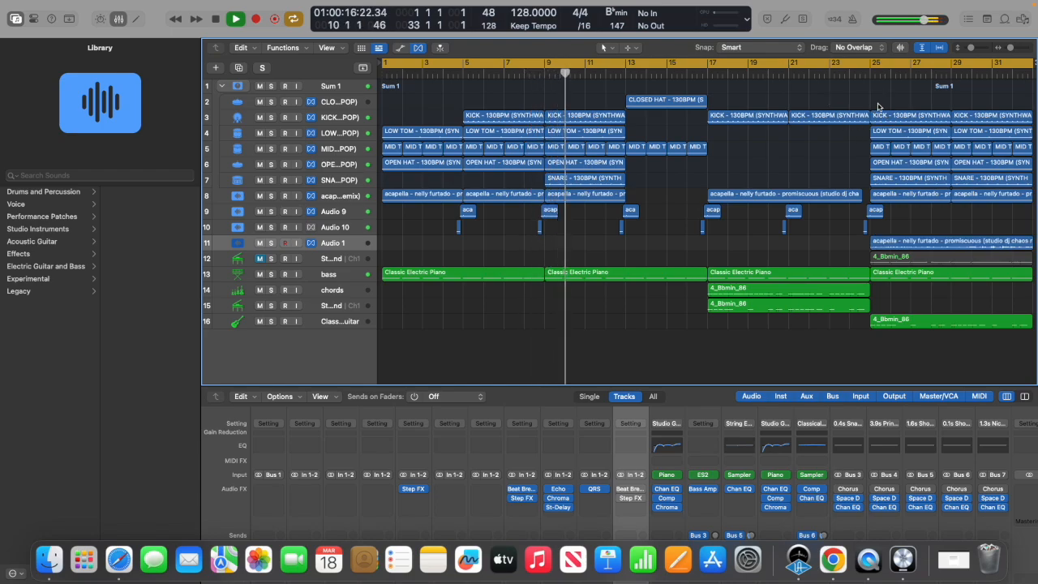
pyautogui.moveTo(877, 106); pyautogui.dragTo(1027, 200)
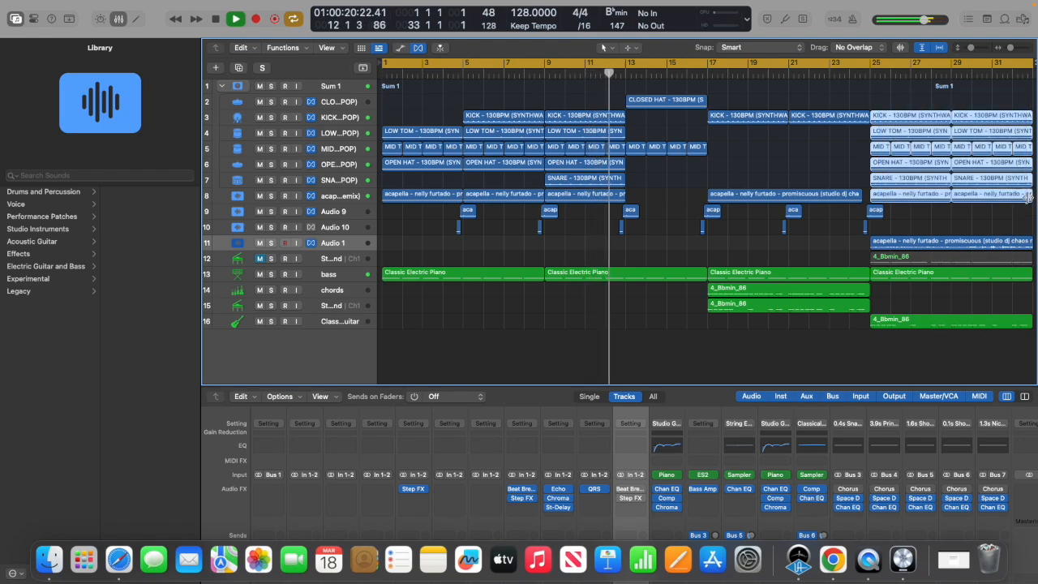
pyautogui.press('super+r')
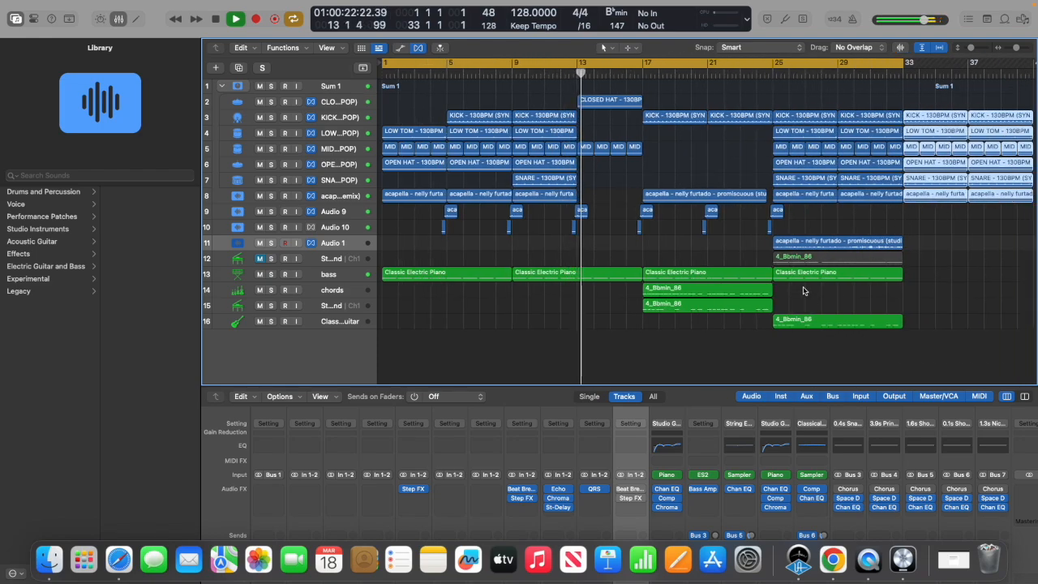
# Repeat the bar 25 bass region at bar 33 and repeat the mid tom regions of bars 13 to 17 twice, up to bar 25.
pyautogui.click(799, 280)
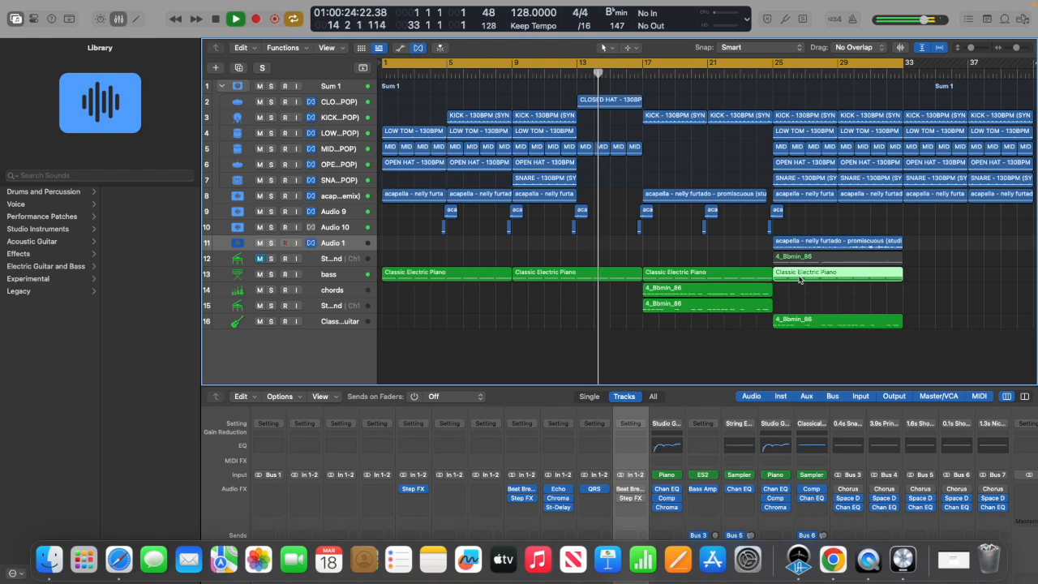
pyautogui.press('super+r')
pyautogui.moveTo(652, 151); pyautogui.dragTo(584, 148)
pyautogui.press('super+r')
pyautogui.press('super+r')
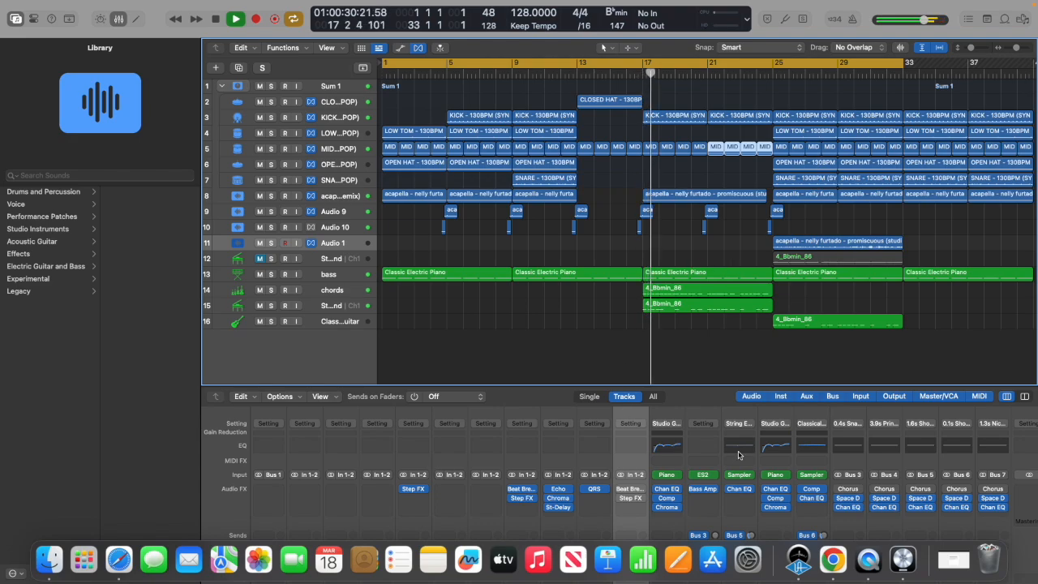
# Repeat the chords region from bar 17 twice, at bars 25 and 33.
pyautogui.click(669, 297)
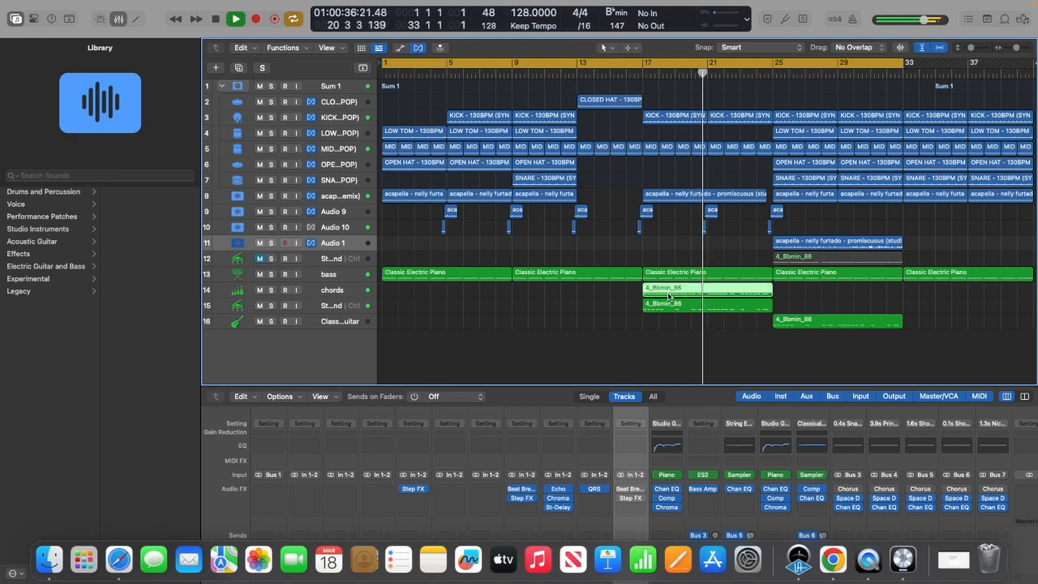
pyautogui.press('super+r')
pyautogui.press('super+r')
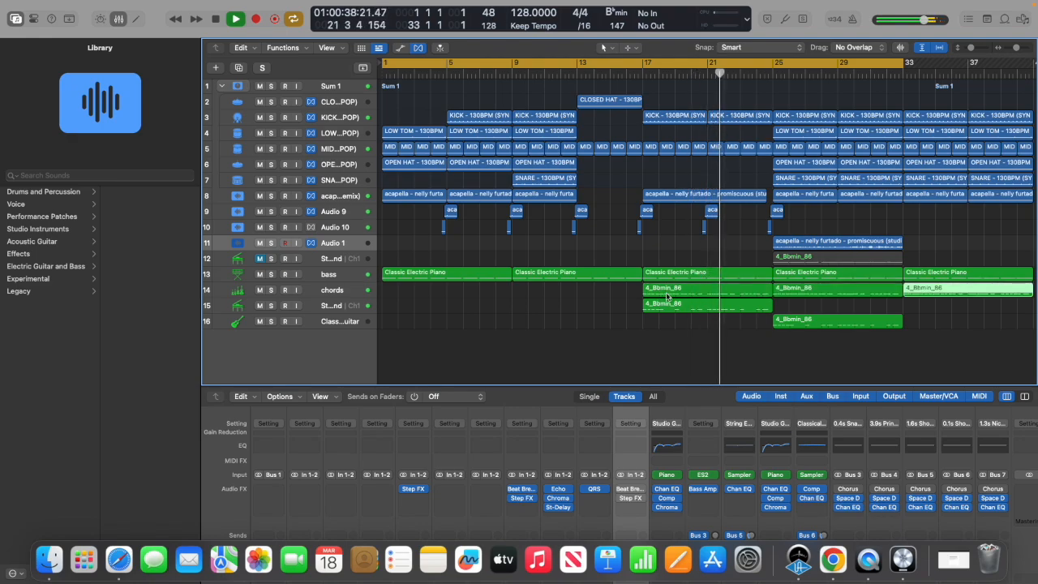
# Try the Roots Rock and Classic Clean guitar sounds on track 16 and browse the Acoustic arpeggiator sounds.
pyautogui.click(347, 323)
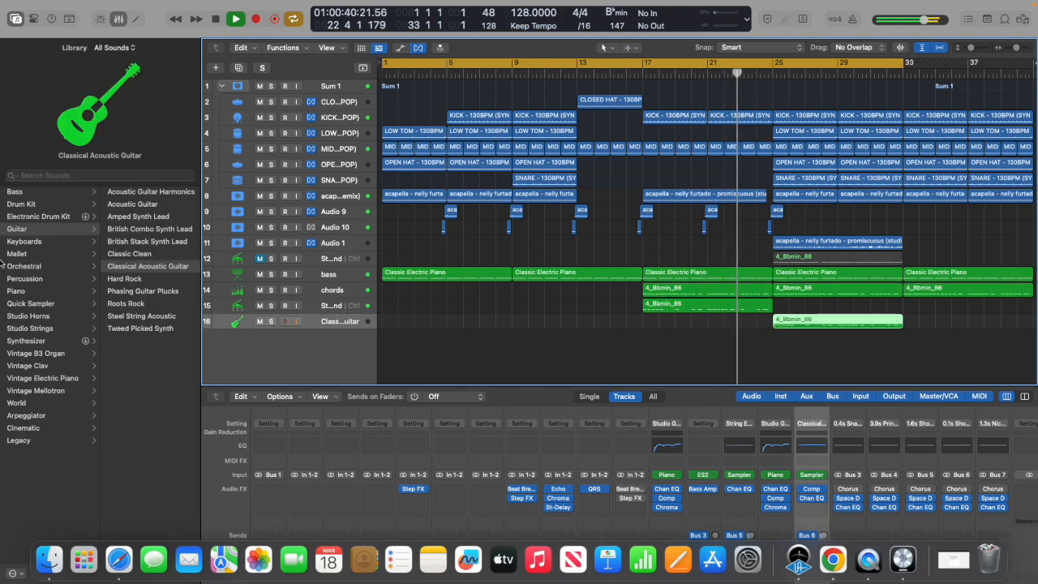
pyautogui.click(122, 307)
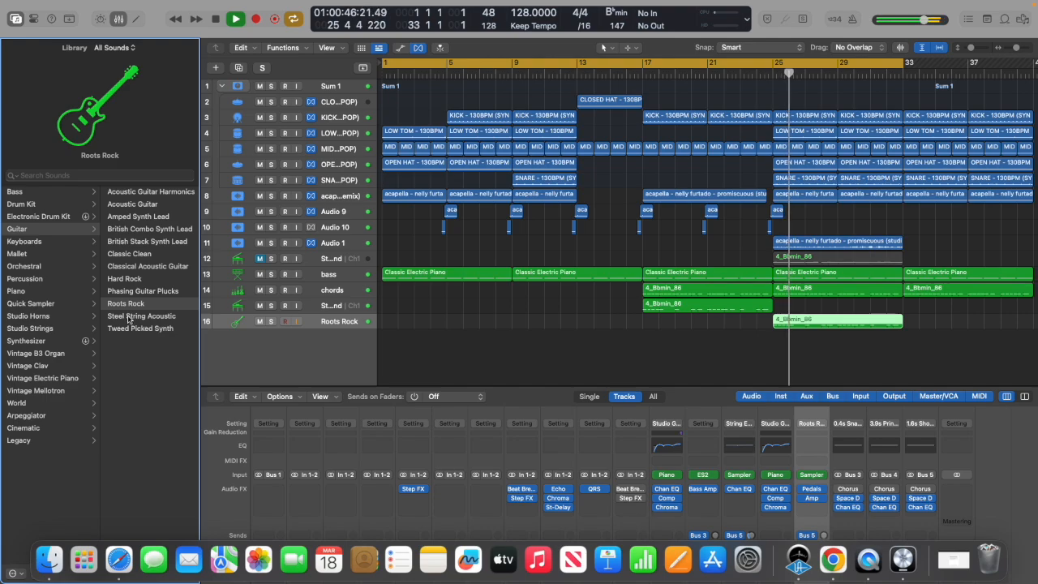
pyautogui.click(128, 253)
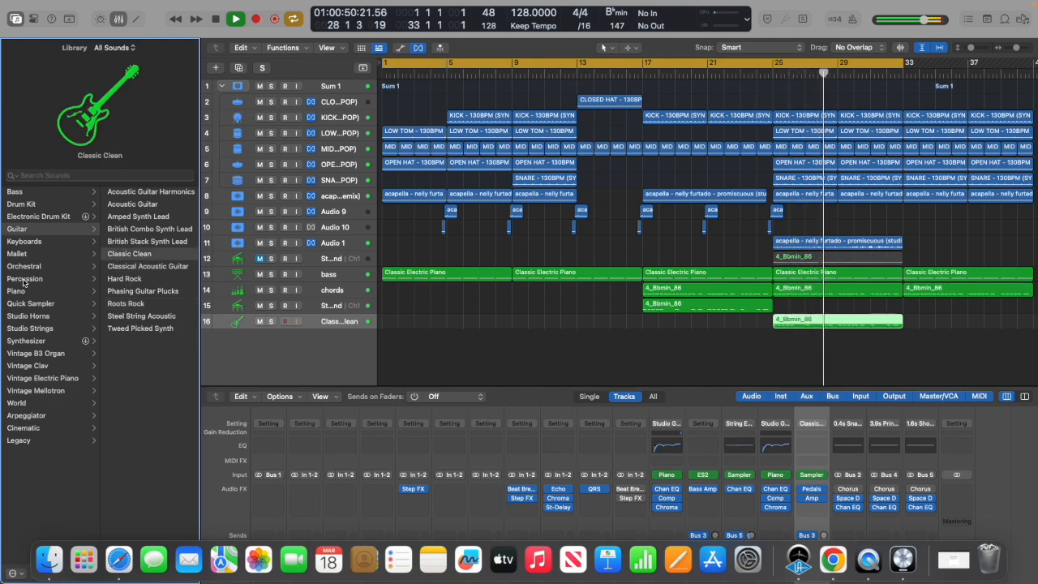
pyautogui.click(25, 419)
pyautogui.click(117, 193)
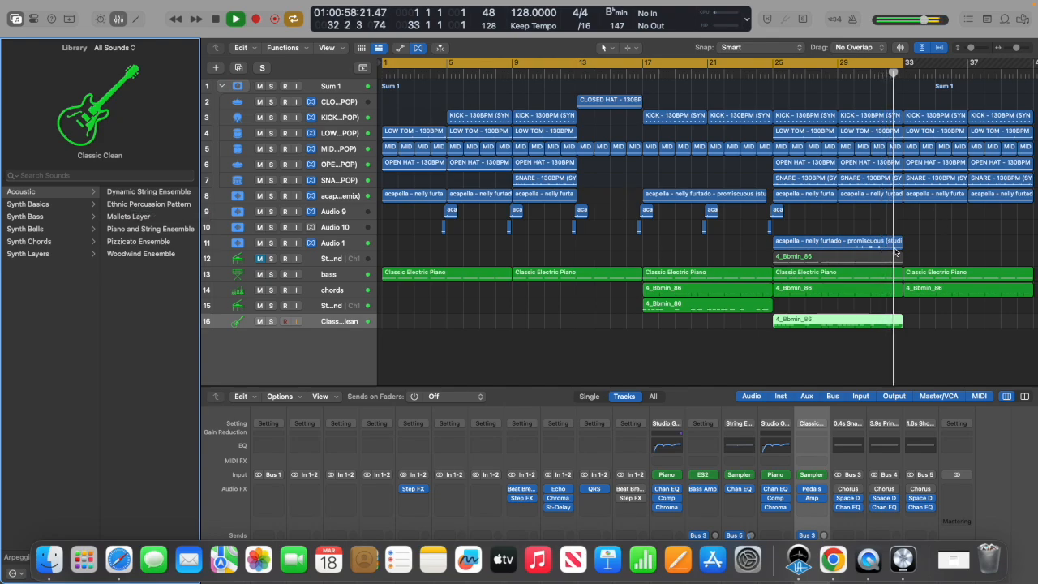
# Shorten the Audio 1 vocal clip to end at bar 29 and cut away everything before a split just after beat 27 4.
pyautogui.moveTo(901, 241); pyautogui.dragTo(839, 243)
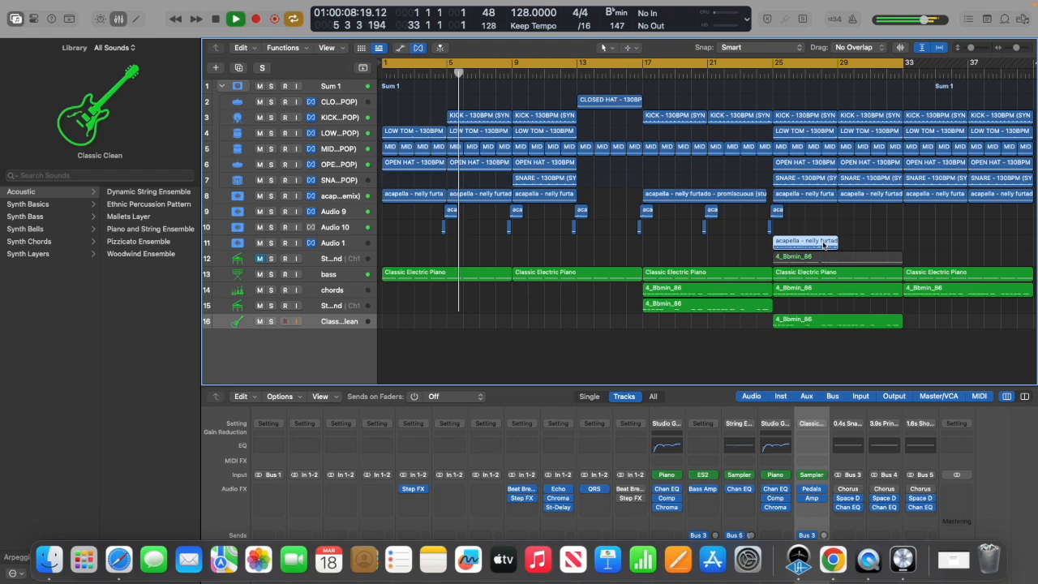
pyautogui.doubleClick(823, 242)
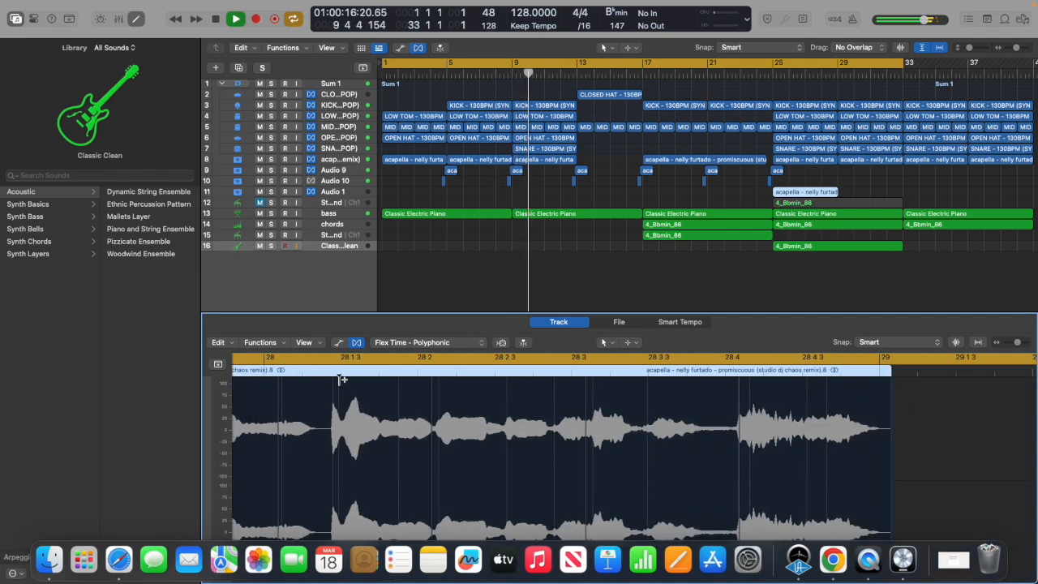
pyautogui.click(314, 373)
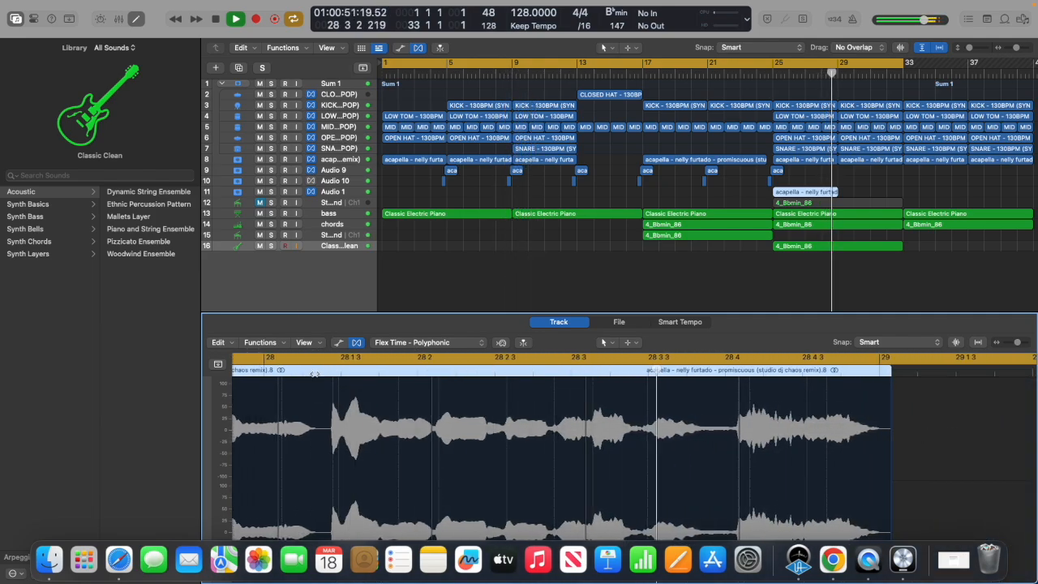
pyautogui.click(316, 369)
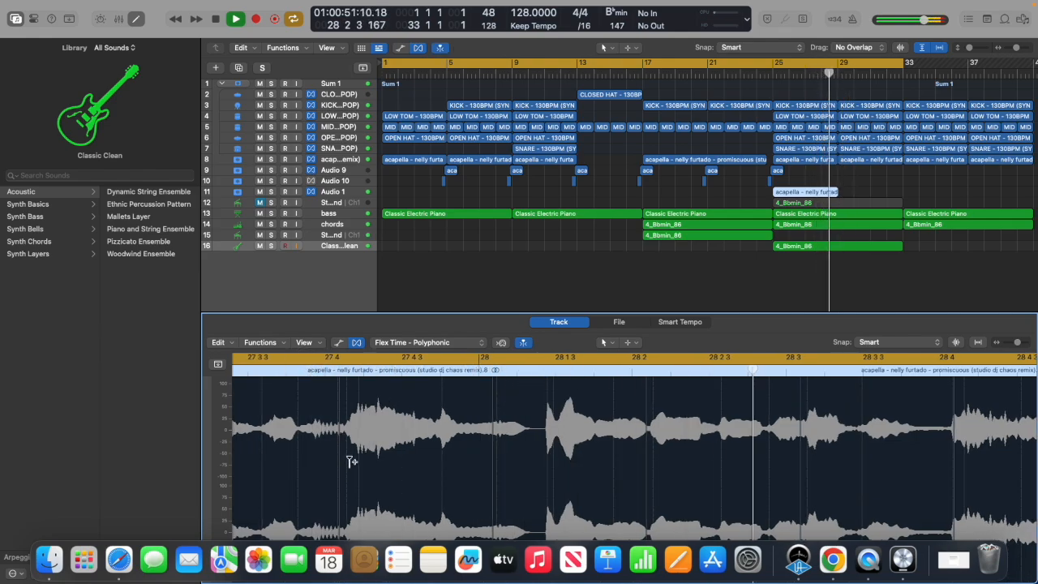
pyautogui.click(347, 371)
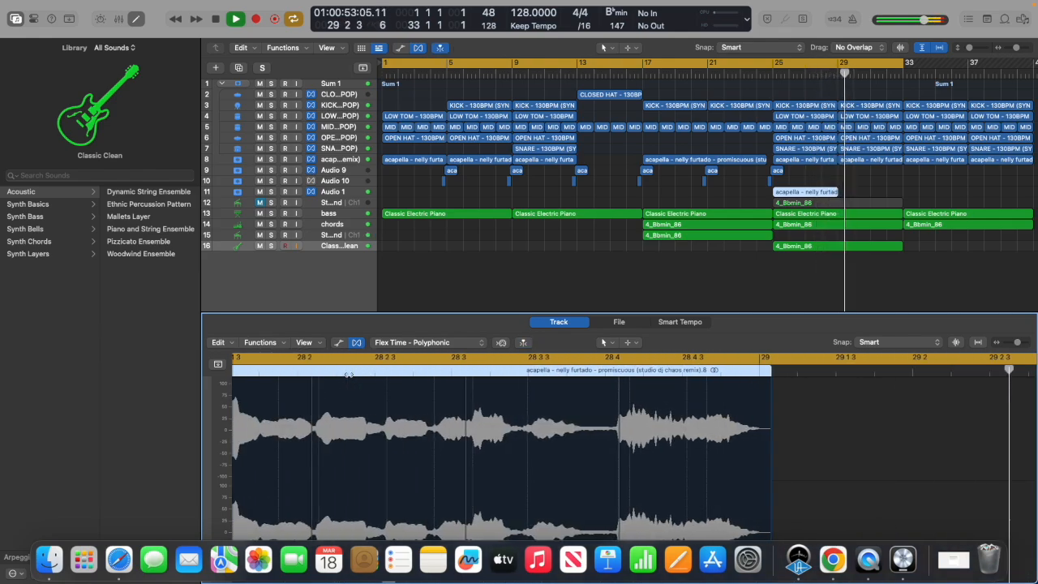
pyautogui.click(354, 371)
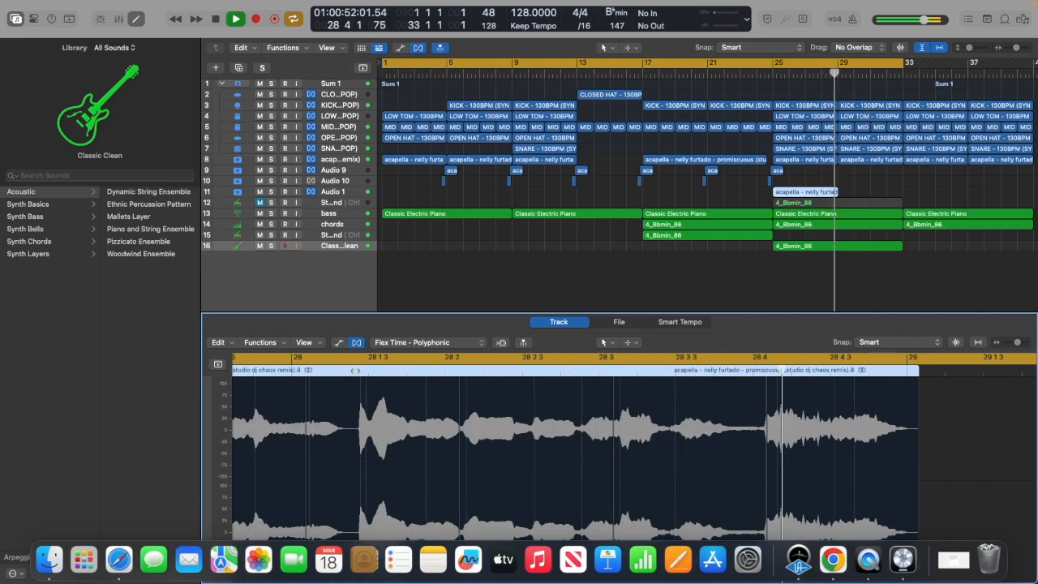
pyautogui.click(247, 372)
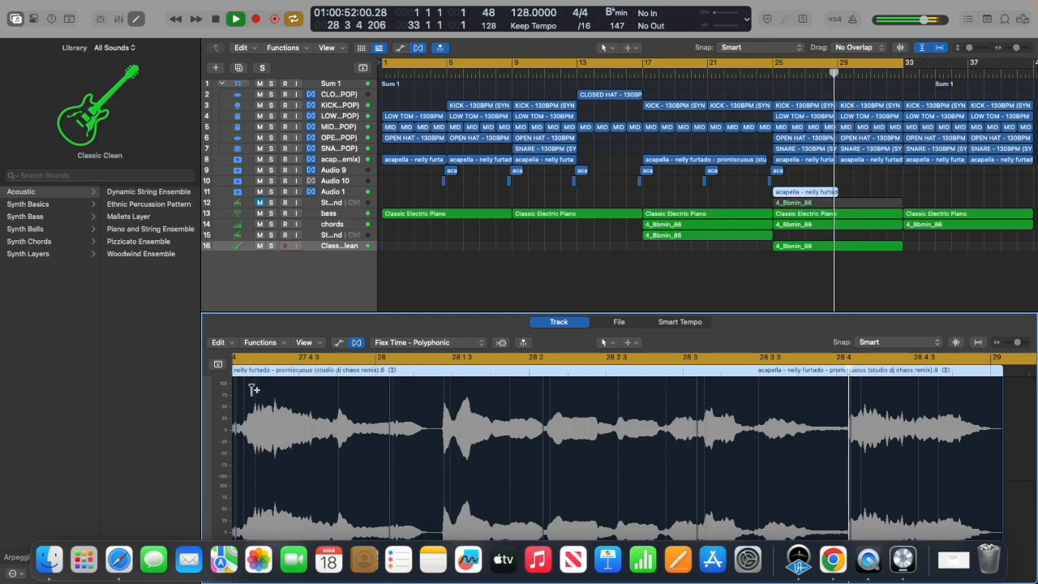
pyautogui.click(256, 386)
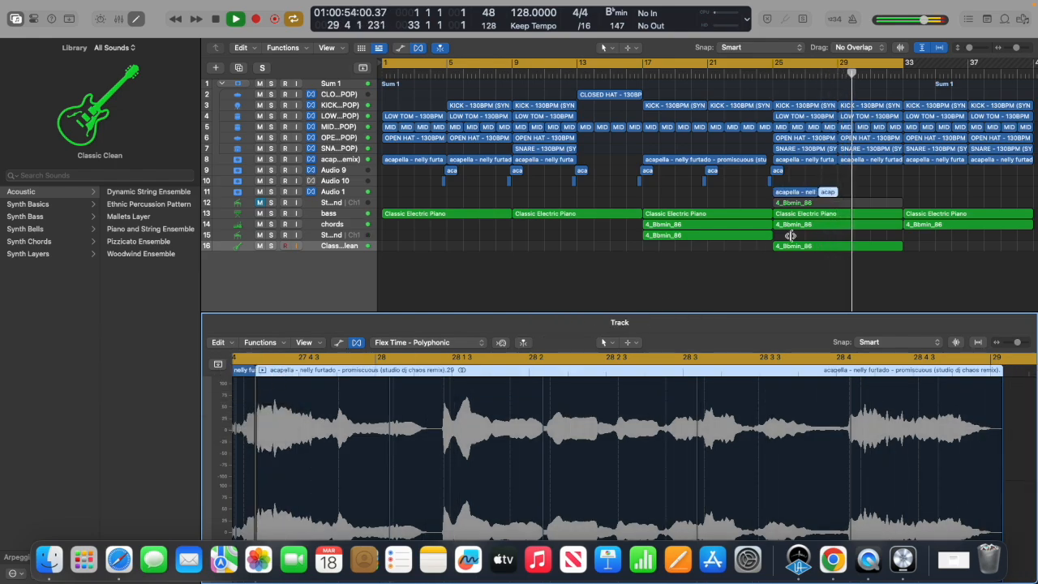
pyautogui.click(787, 193)
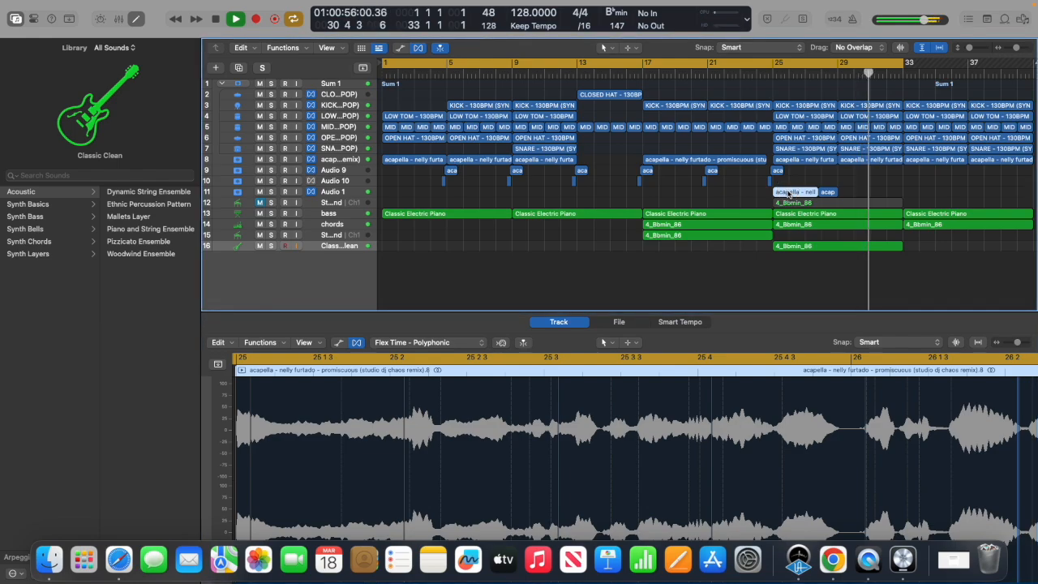
# Load the Circle of Fifths sound from the Arpeggiator Synth Chords category onto track 16.
pyautogui.click(332, 248)
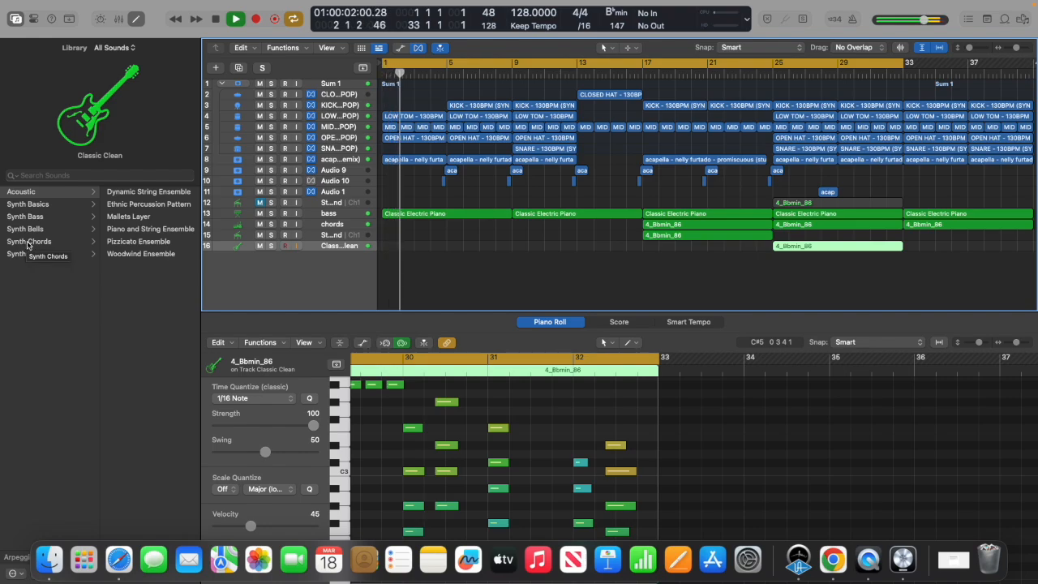
pyautogui.hscroll(-3, 29, 245)
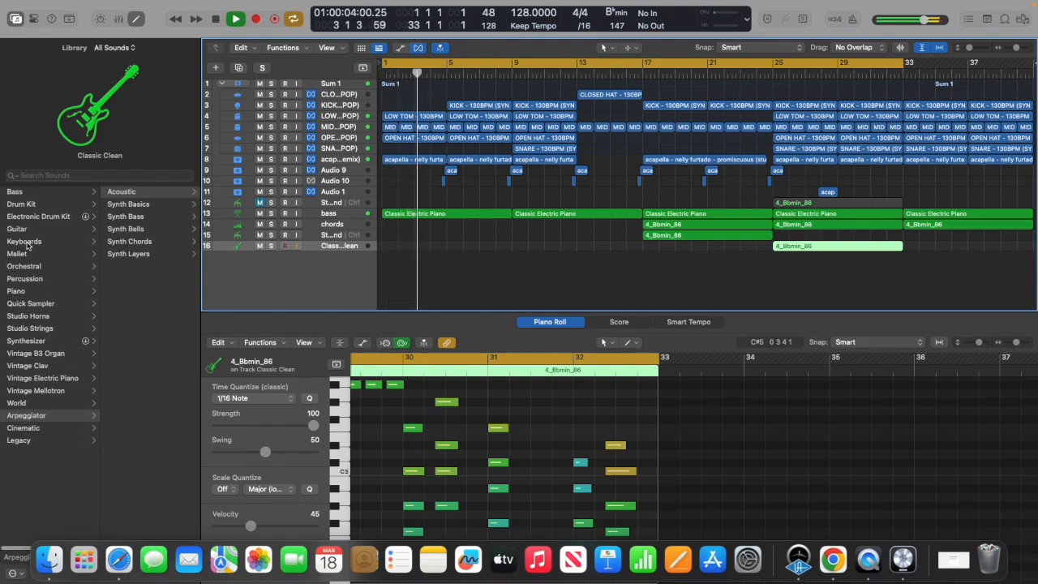
pyautogui.click(129, 241)
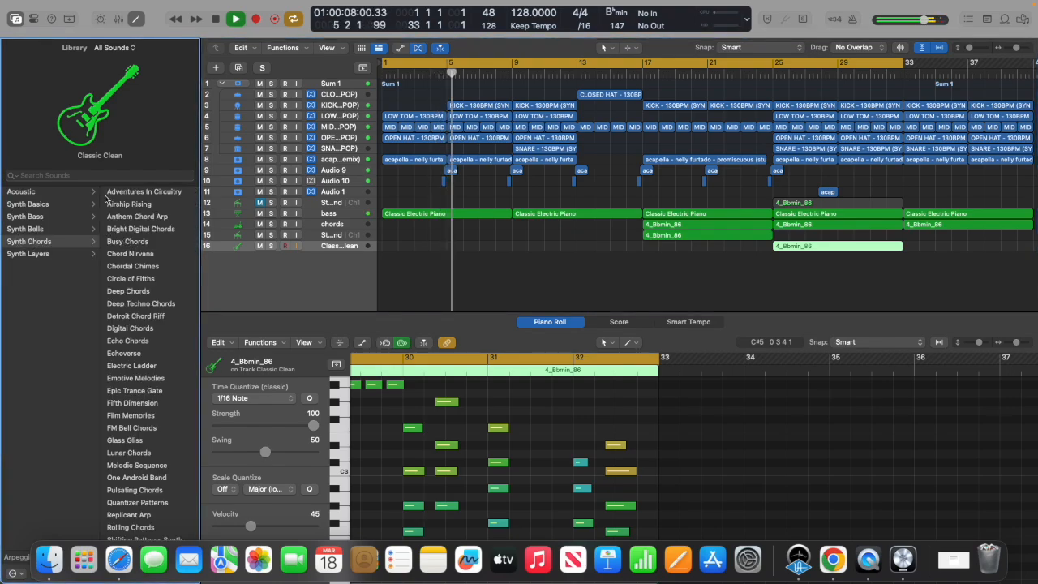
pyautogui.click(130, 279)
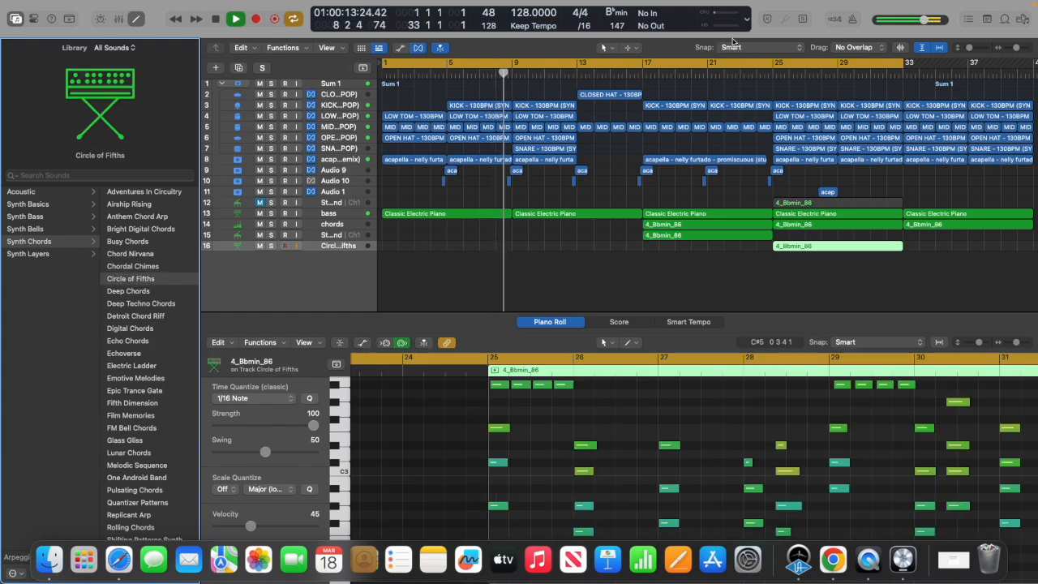
# Play the arrangement from around bar 25 and load the Chordal Chimes sound onto track 16.
pyautogui.click(768, 73)
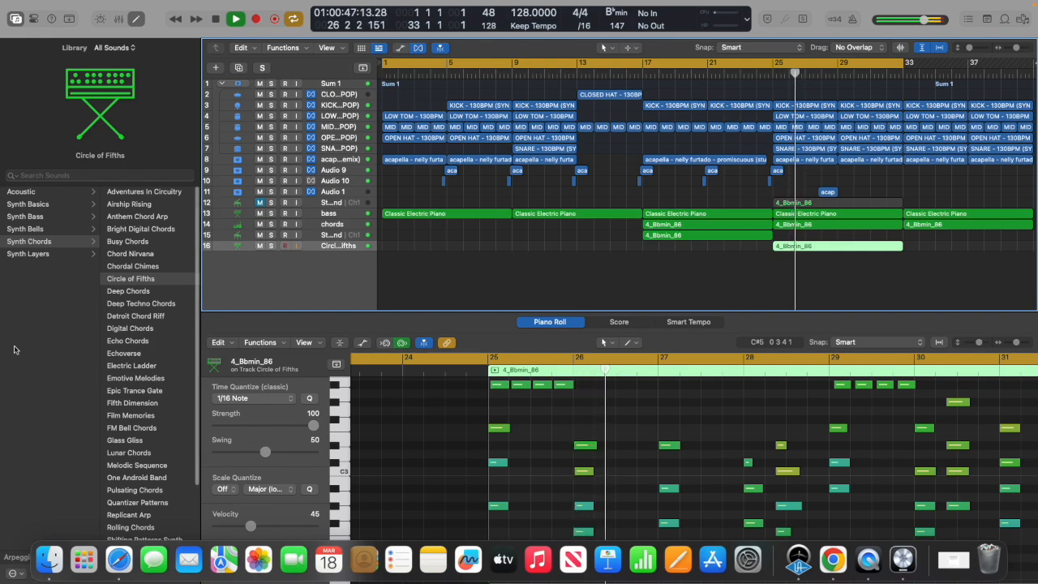
pyautogui.click(134, 267)
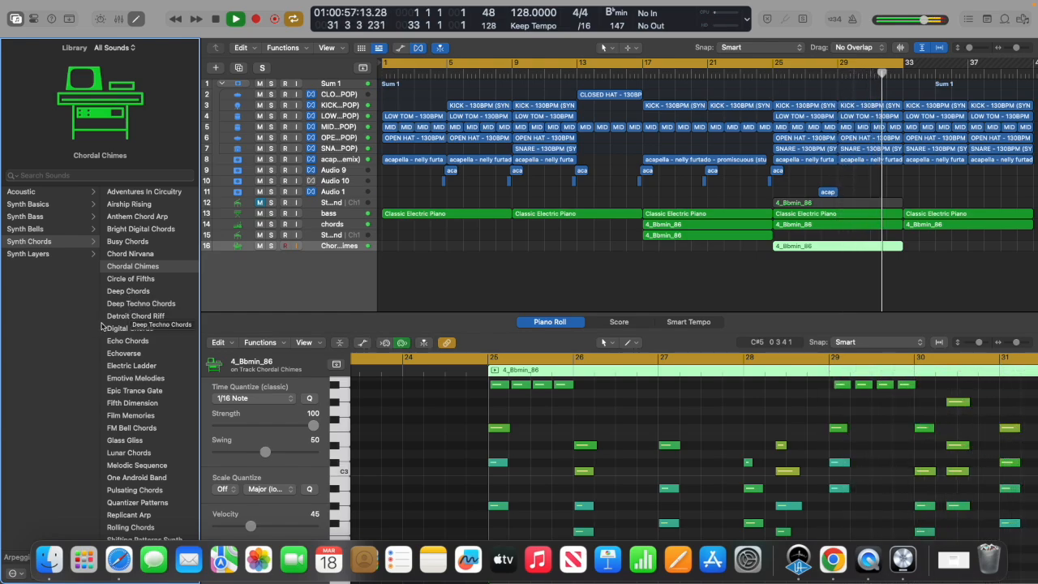
# Delete the last three of the four repeated A#3 notes in bars 25 and 29 of the Chordal Chimes region.
pyautogui.scroll(3, 772, 453)
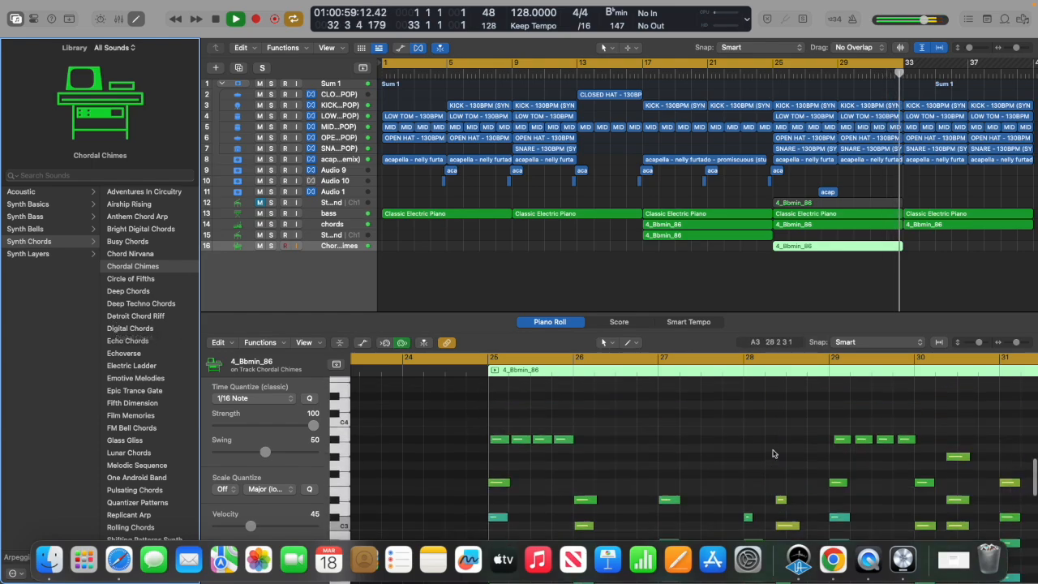
pyautogui.scroll(-1, 772, 454)
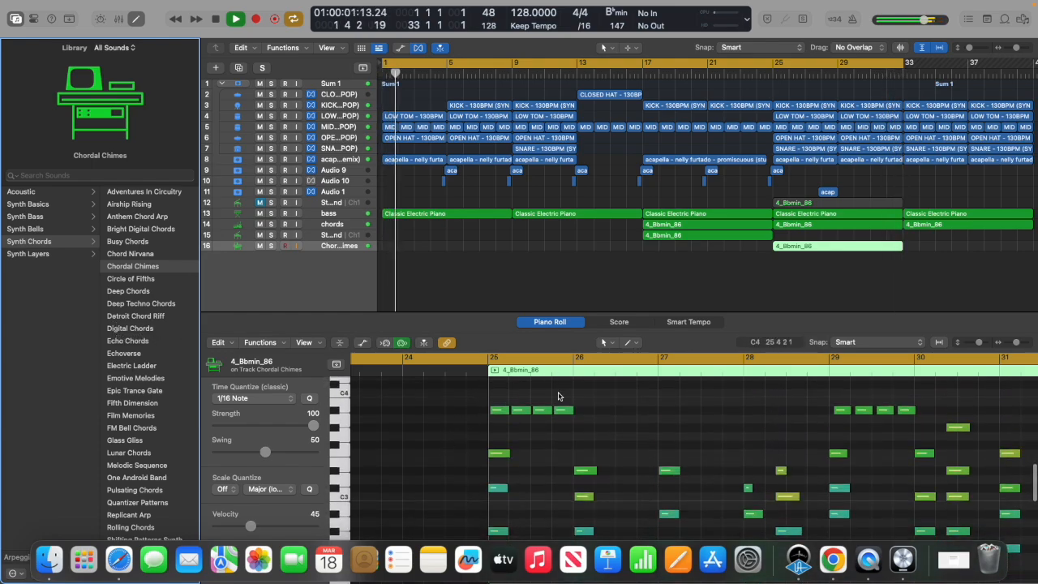
pyautogui.moveTo(522, 402); pyautogui.dragTo(573, 414)
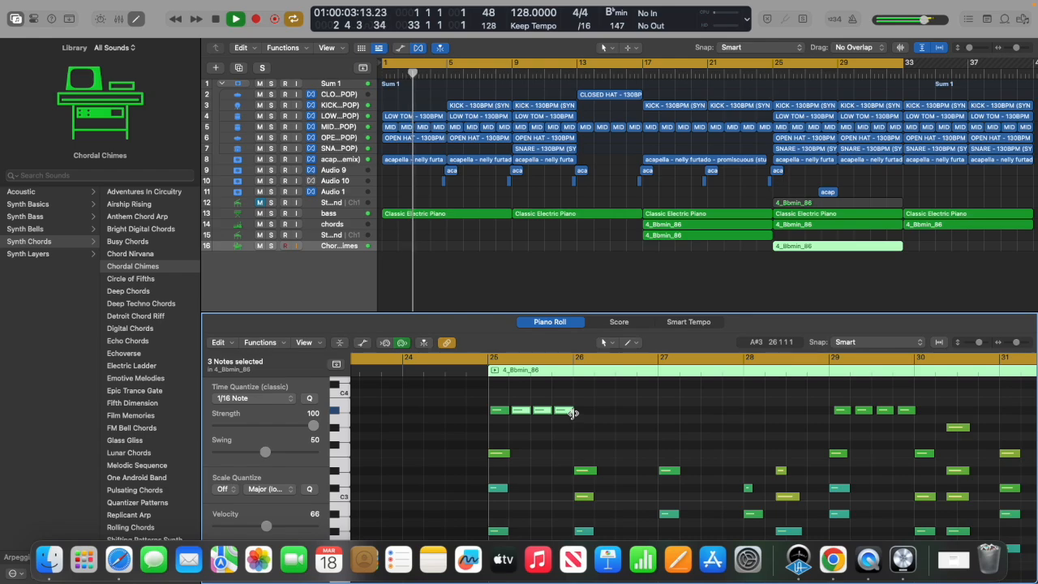
pyautogui.press('Delete')
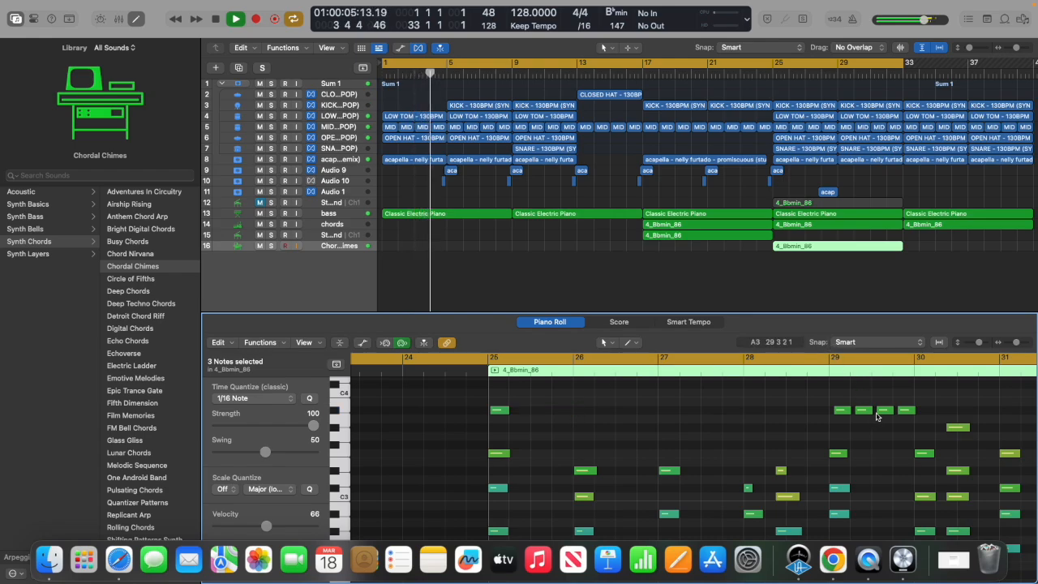
pyautogui.moveTo(864, 399); pyautogui.dragTo(915, 416)
pyautogui.press('Delete')
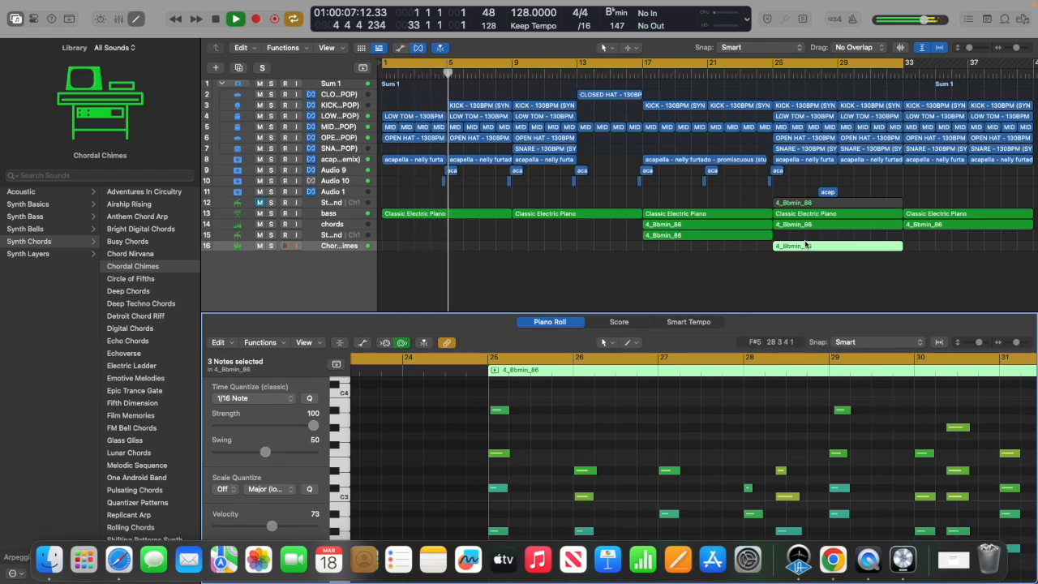
# Delete the last three of the four repeated A#3 notes in bars 17 and 21 of the track 15 region.
pyautogui.click(686, 237)
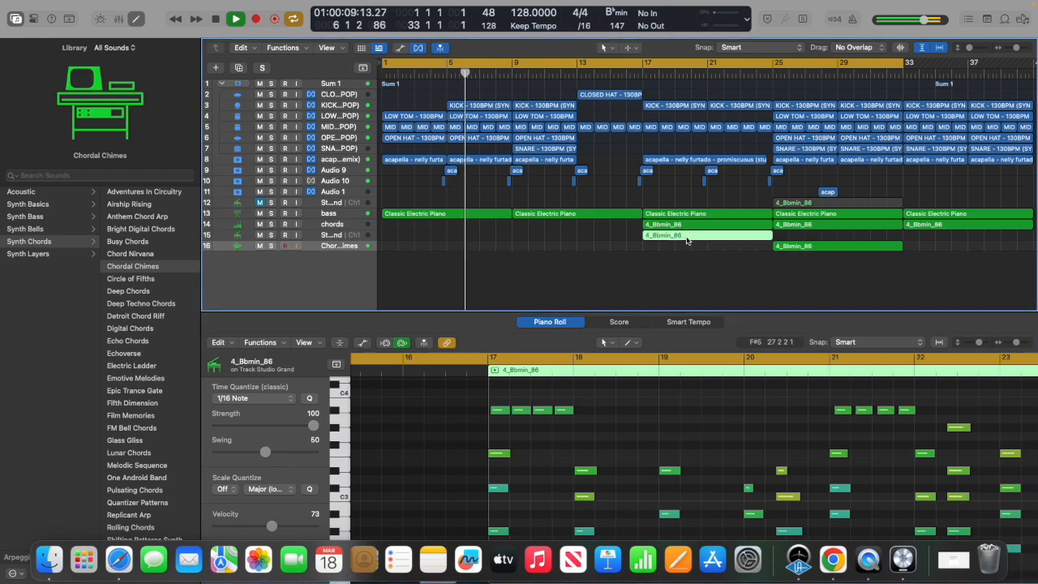
pyautogui.moveTo(583, 408); pyautogui.dragTo(519, 405)
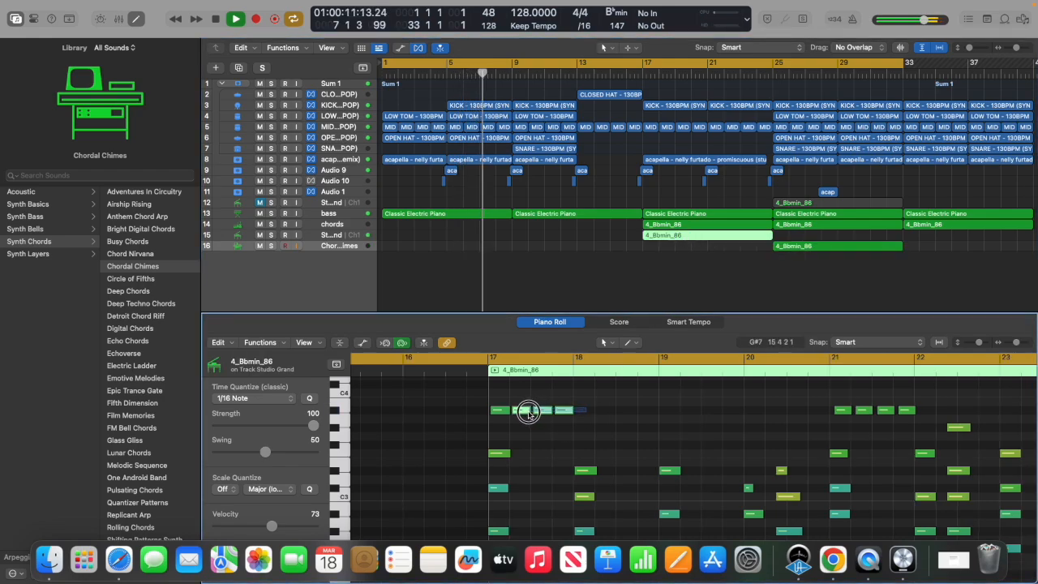
pyautogui.press('Delete')
pyautogui.moveTo(931, 405); pyautogui.dragTo(852, 407)
pyautogui.press('Delete')
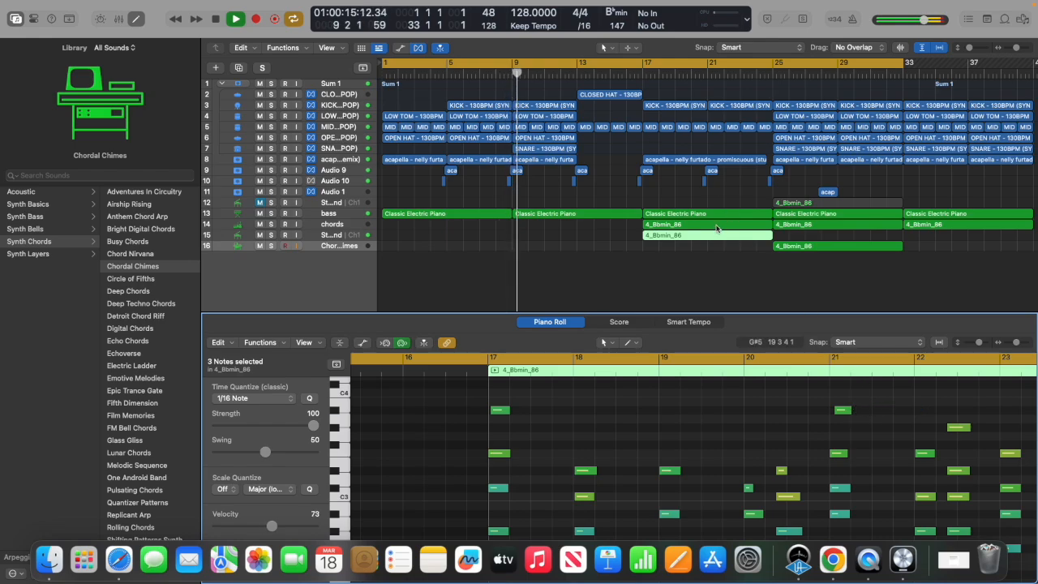
# Add a new software instrument track below track 16 and load the Swirling sound from the Bass category.
pyautogui.click(715, 229)
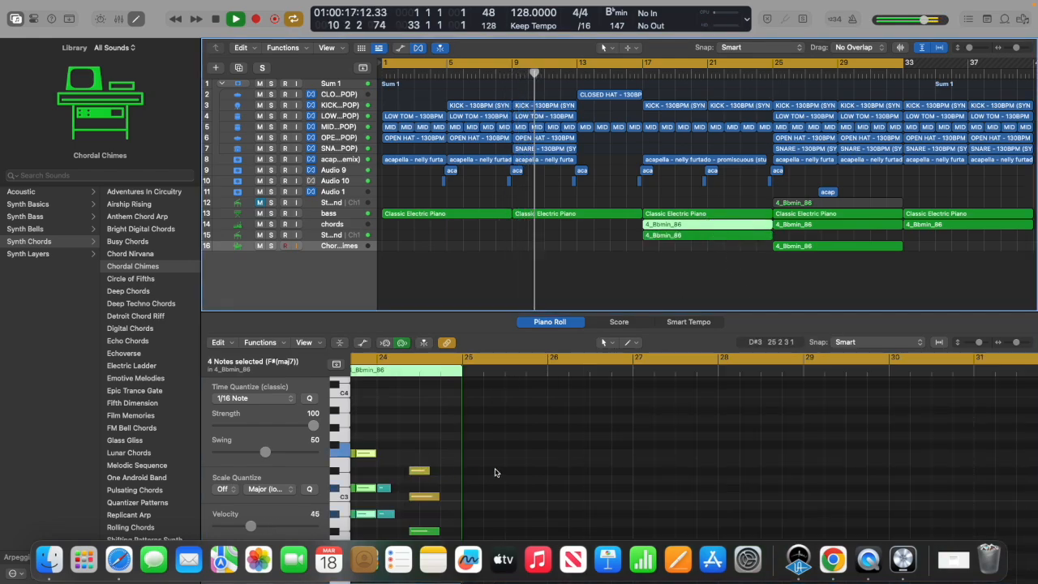
pyautogui.hscroll(-10, 496, 472)
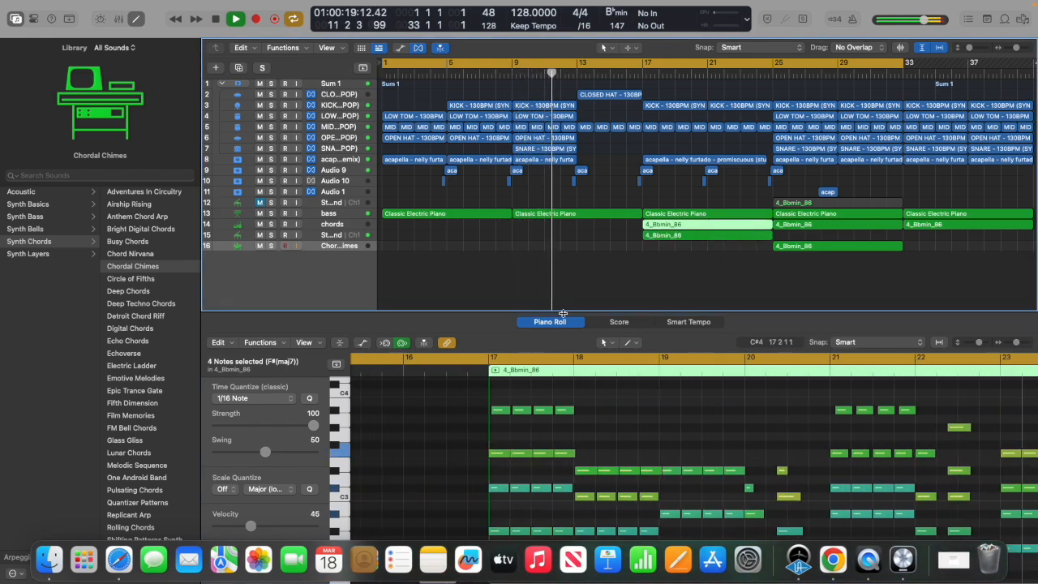
pyautogui.click(810, 216)
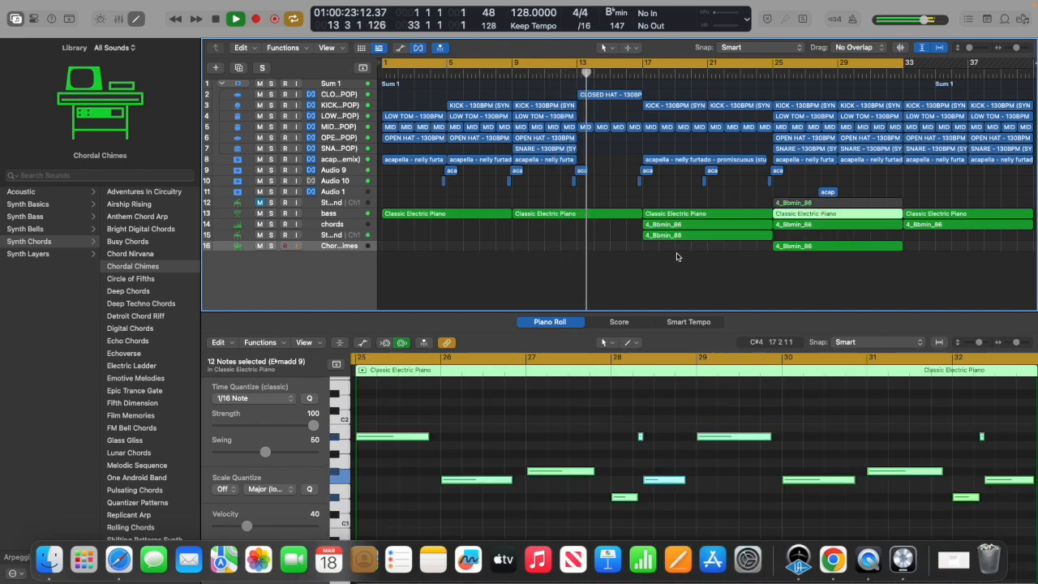
pyautogui.rightClick(339, 266)
pyautogui.click(387, 282)
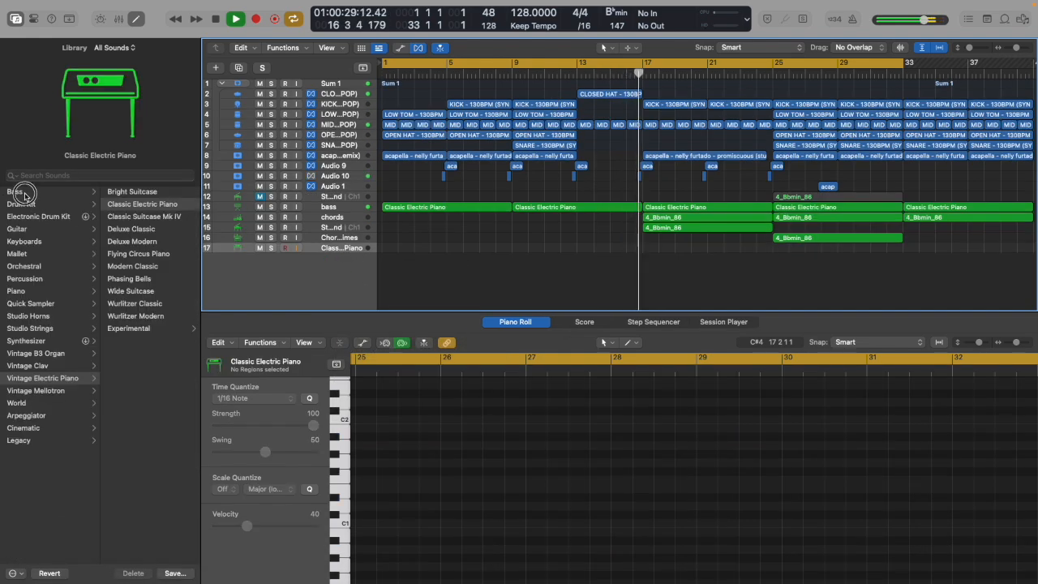
pyautogui.click(25, 194)
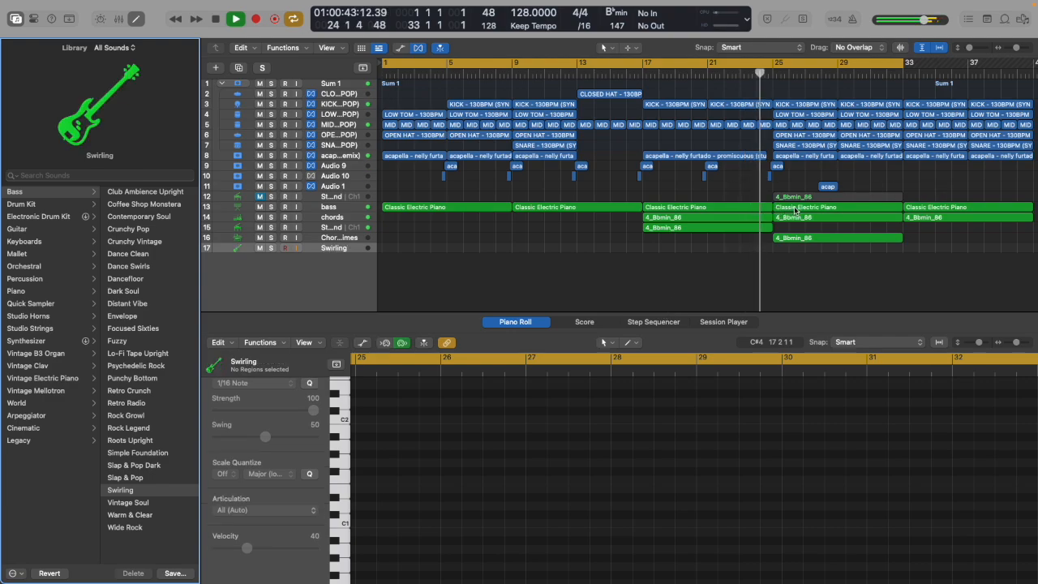
# Copy the bass region at bar 25 onto the Swirling track and briefly solo that track to hear it.
pyautogui.moveTo(795, 210); pyautogui.dragTo(795, 251)
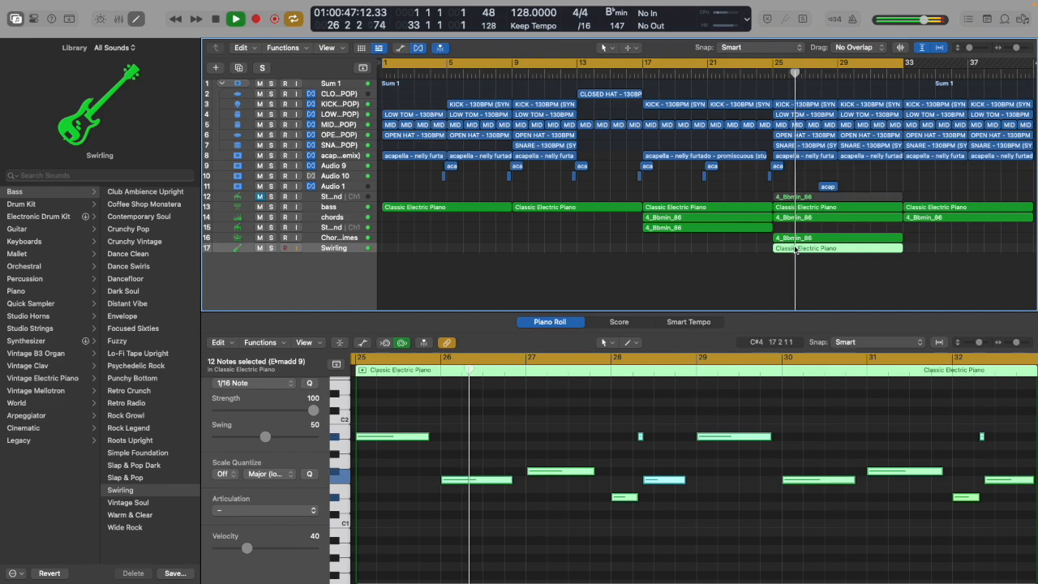
pyautogui.click(272, 248)
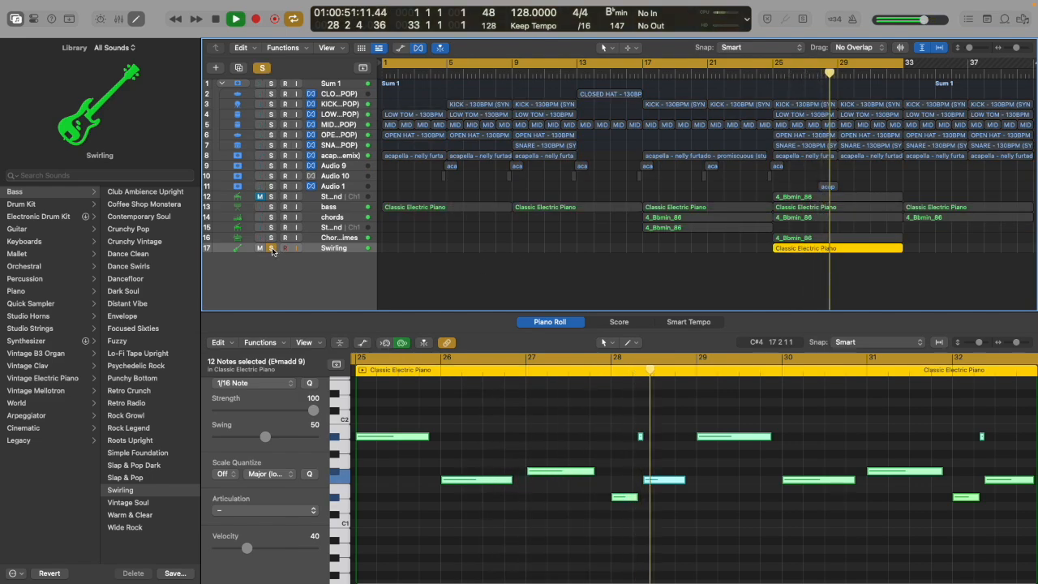
pyautogui.click(271, 248)
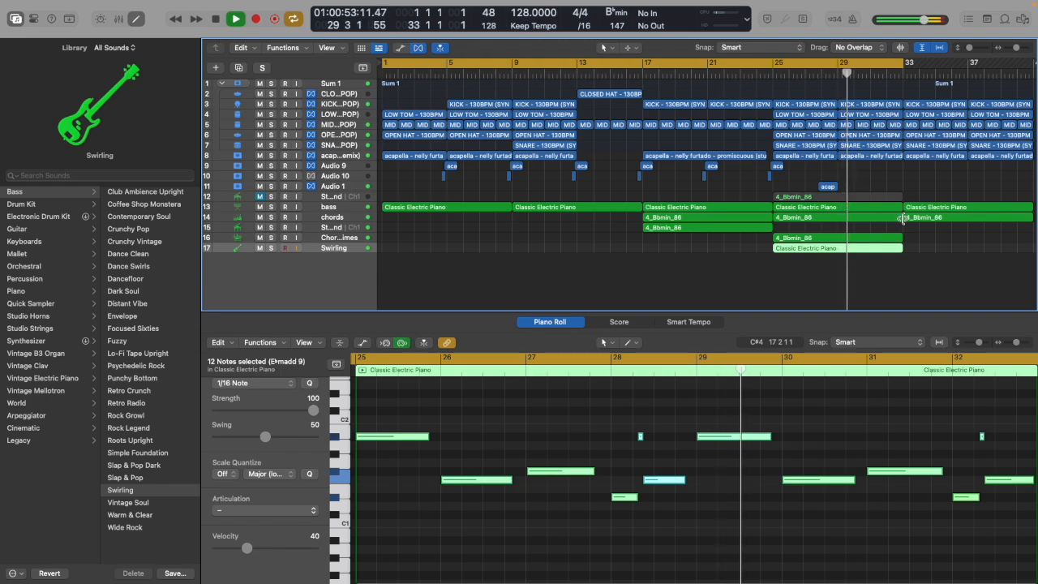
# Move the Swirling region to bar 17, delete the bass track's region at bar 17 and play from about bar 16.
pyautogui.moveTo(775, 249); pyautogui.dragTo(685, 248)
pyautogui.click(686, 207)
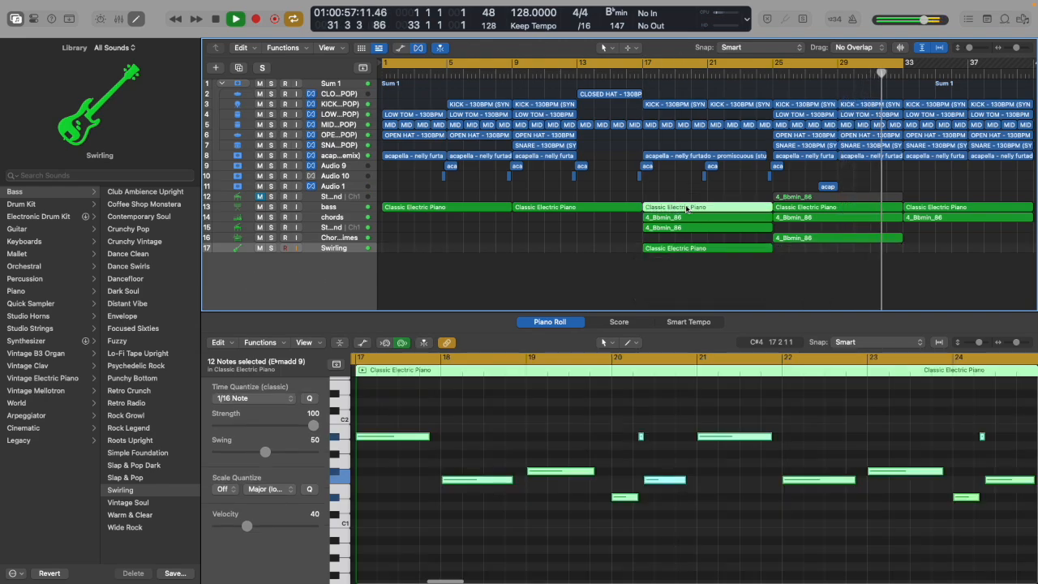
pyautogui.press('Delete')
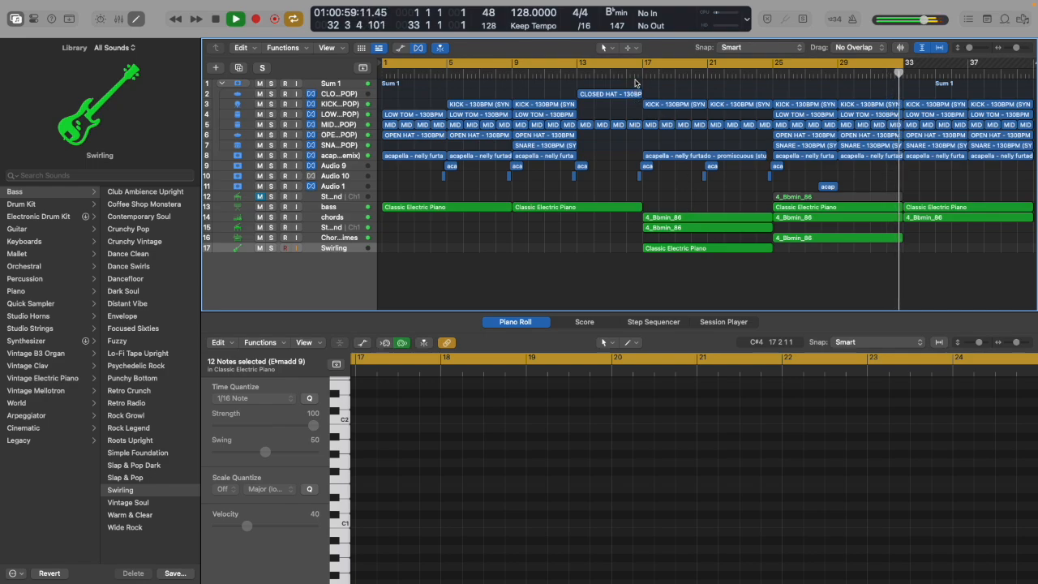
pyautogui.click(627, 72)
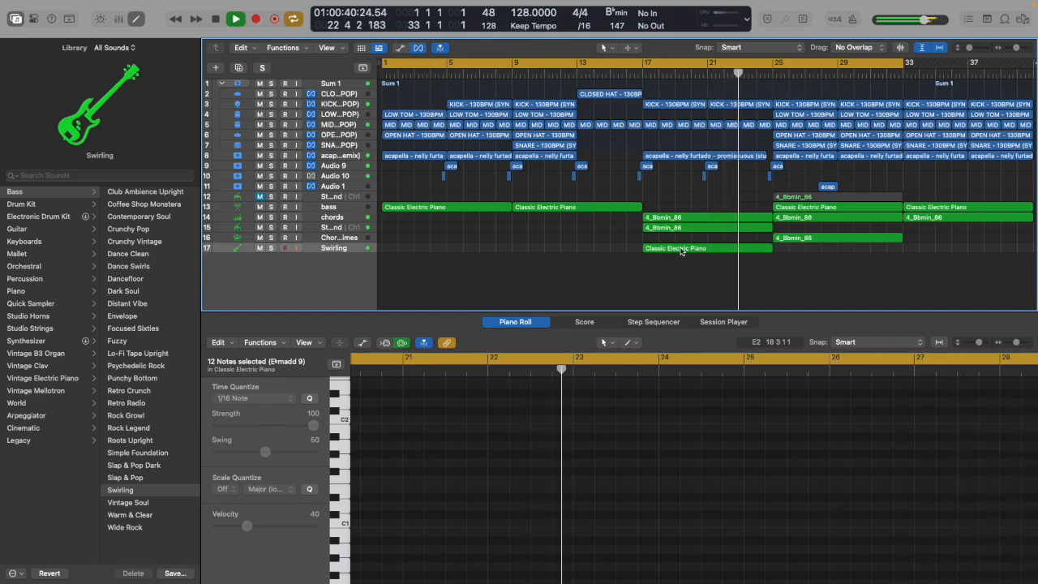
# Copy the Swirling region to bars 1 and 9 and delete the bass track's regions at those bars.
pyautogui.moveTo(683, 248); pyautogui.dragTo(417, 246)
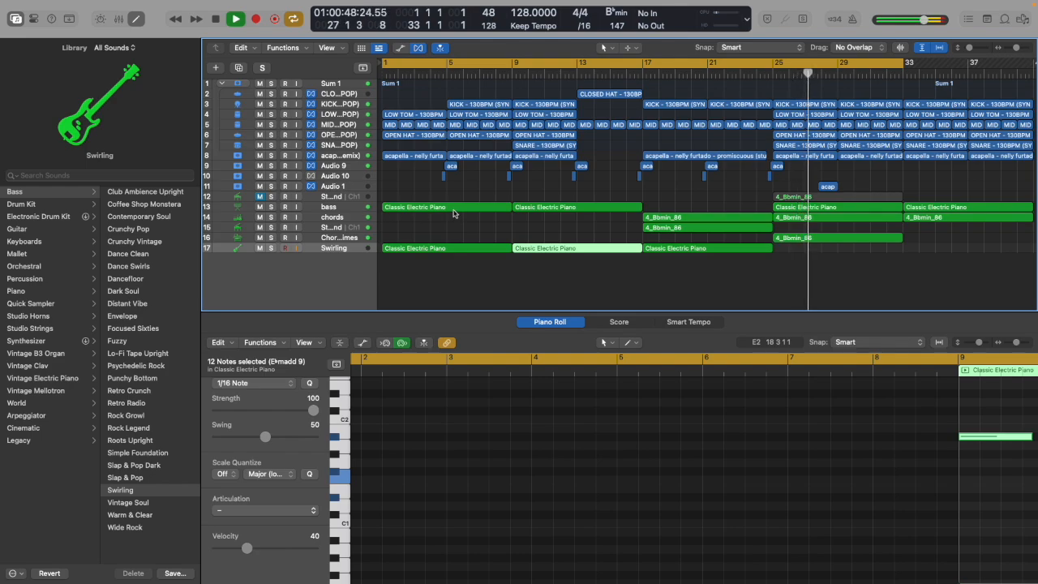
pyautogui.click(483, 208)
pyautogui.press('Delete')
pyautogui.click(555, 209)
pyautogui.press('Delete')
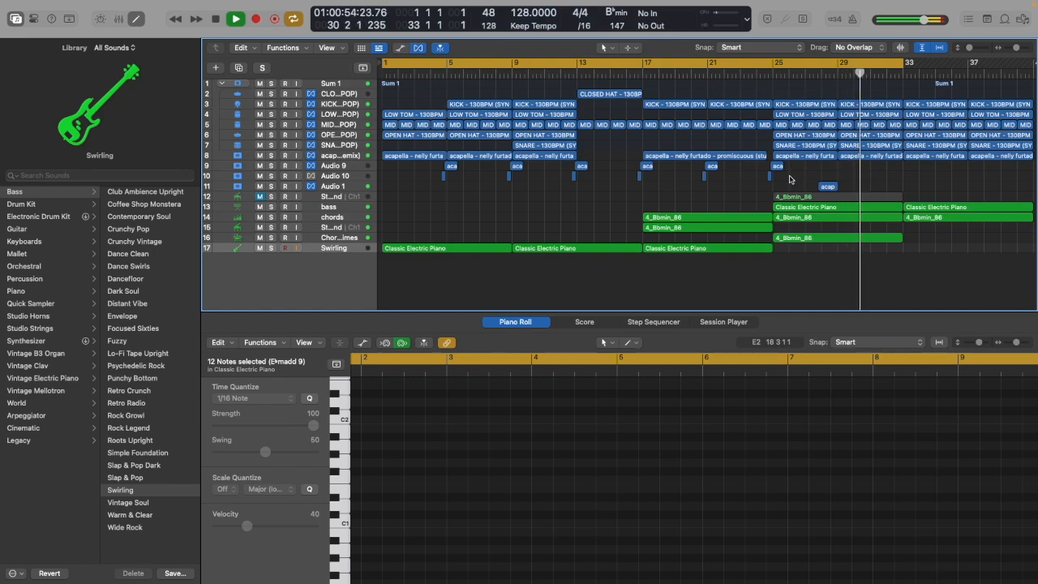
# Try the short vocal clip ending near bar 29 on the Audio 9 track and on Audio 10, playing back each placement.
pyautogui.moveTo(826, 189); pyautogui.dragTo(826, 167)
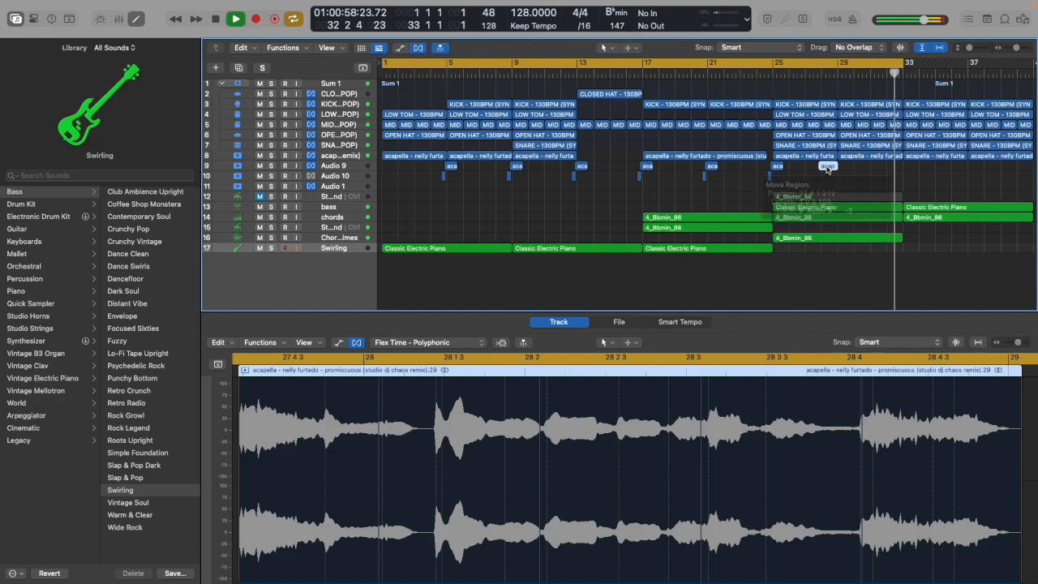
pyautogui.click(818, 71)
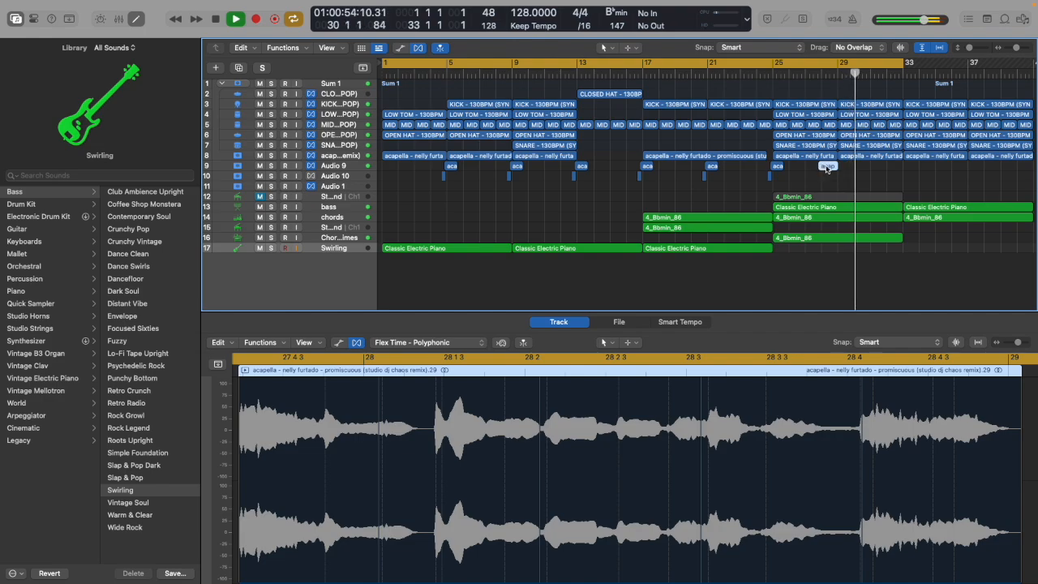
pyautogui.moveTo(827, 167); pyautogui.dragTo(826, 175)
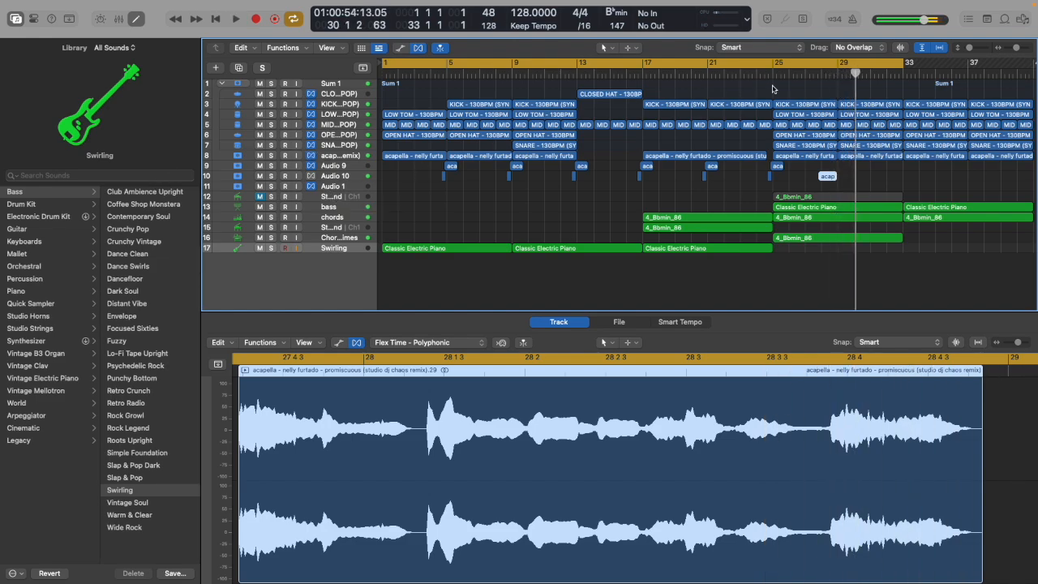
pyautogui.doubleClick(815, 74)
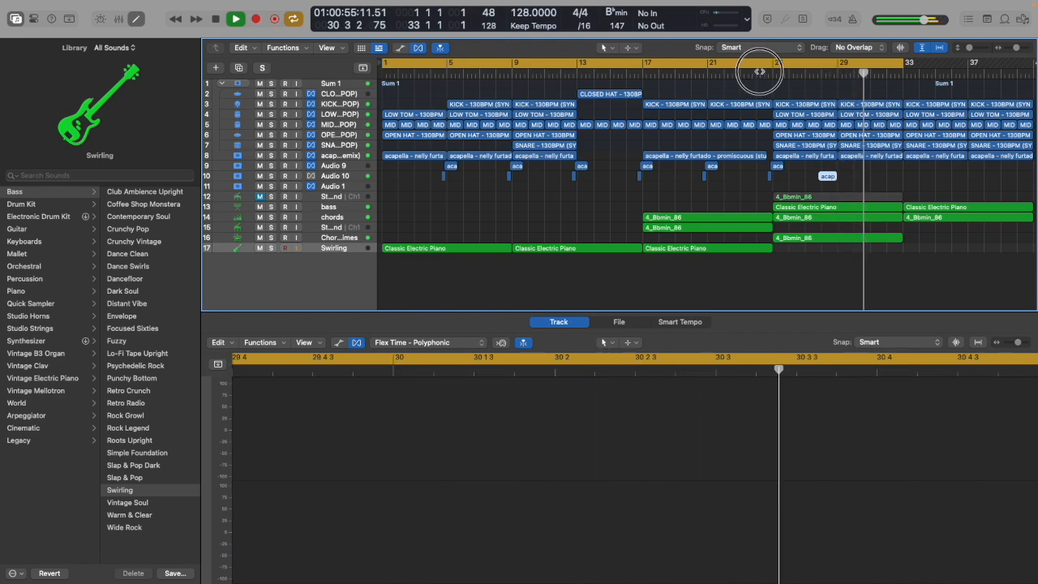
pyautogui.click(758, 72)
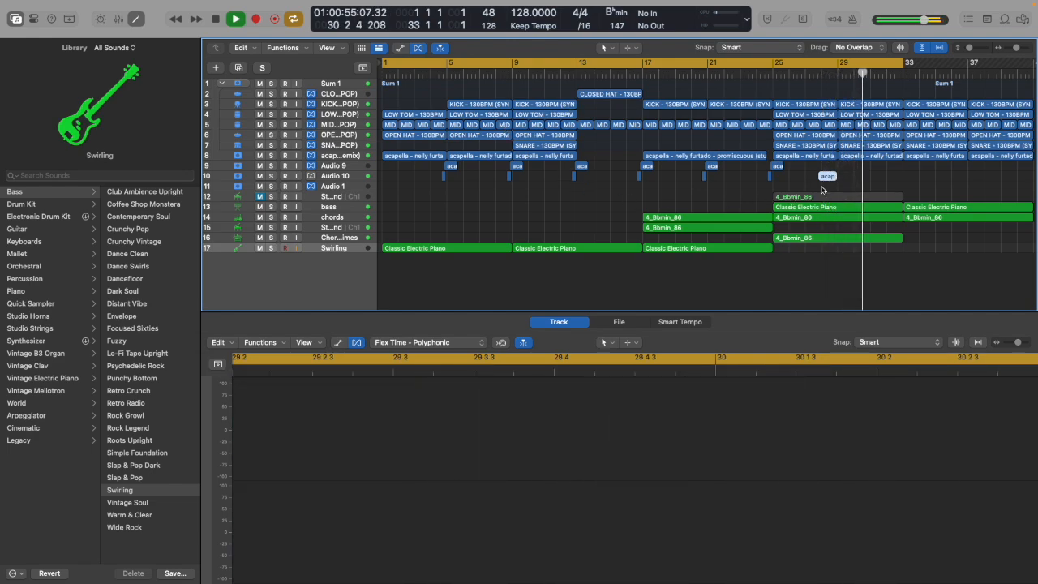
pyautogui.moveTo(830, 176); pyautogui.dragTo(832, 175)
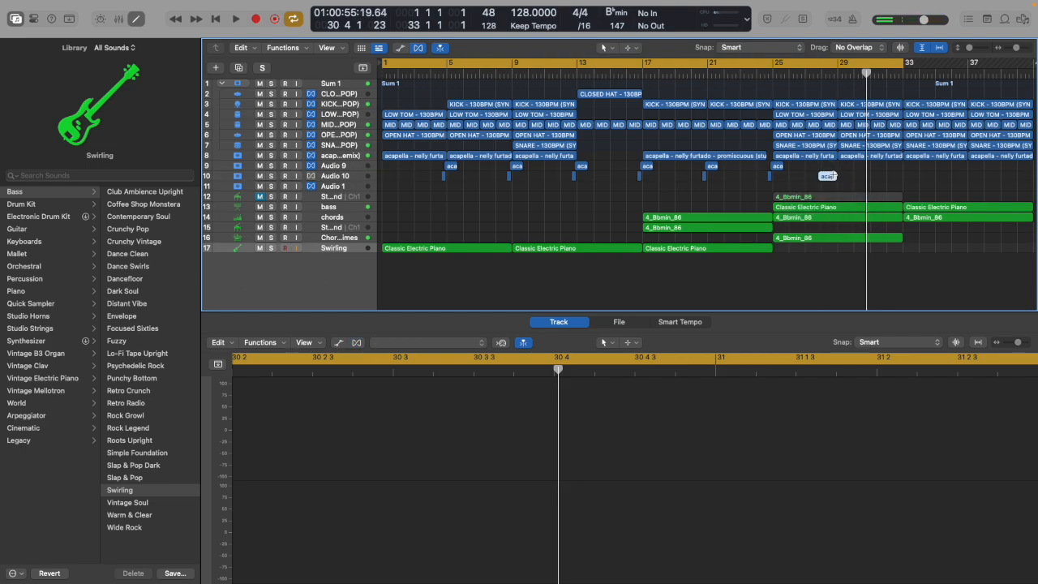
# Undo the vocal clip moves back to the Audio 1 track and delete the restored bass region at bar 9.
pyautogui.press('super+z')
pyautogui.press('super+z')
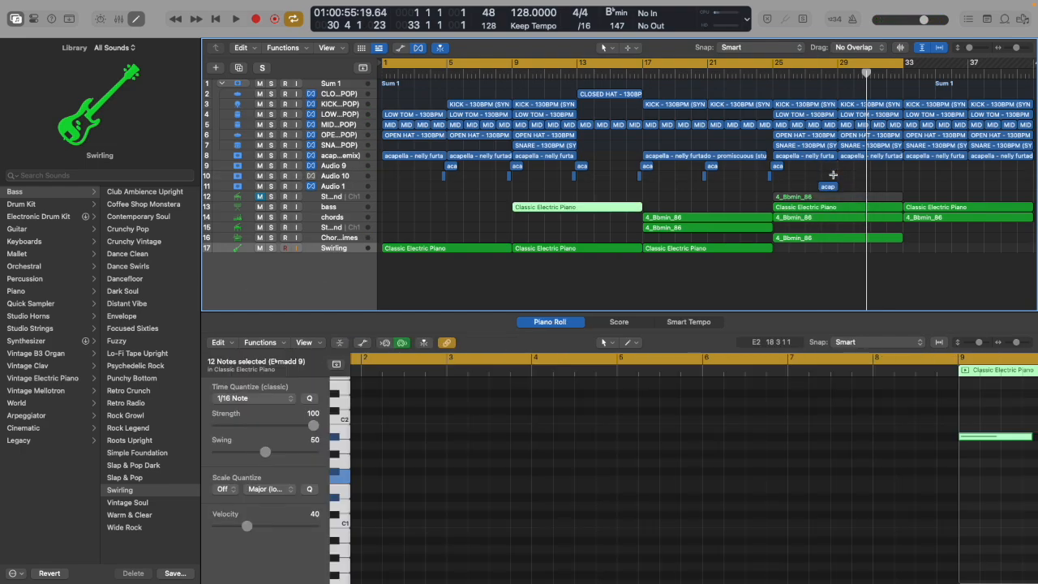
pyautogui.click(546, 207)
pyautogui.press('Delete')
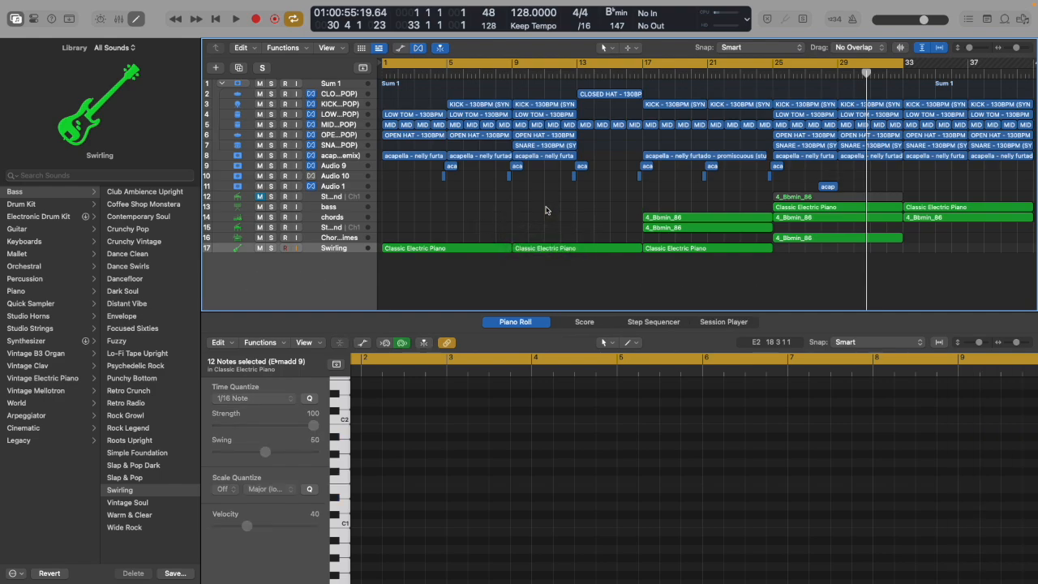
# Play the arrangement from bar 1 and examine the drum and vocal regions at bar 25 up close.
pyautogui.press('Return')
pyautogui.press('space')
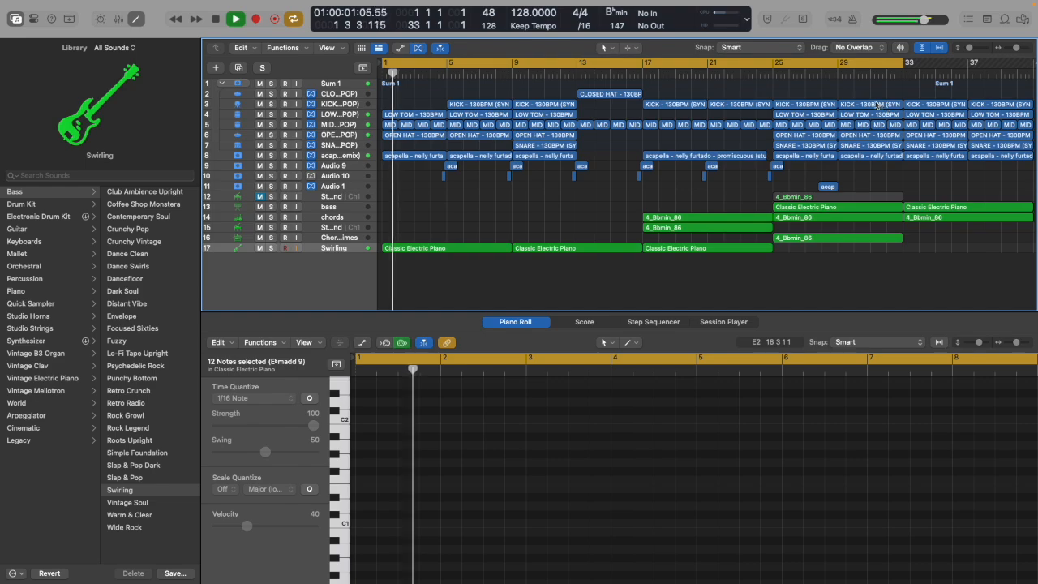
pyautogui.moveTo(828, 85); pyautogui.dragTo(779, 157)
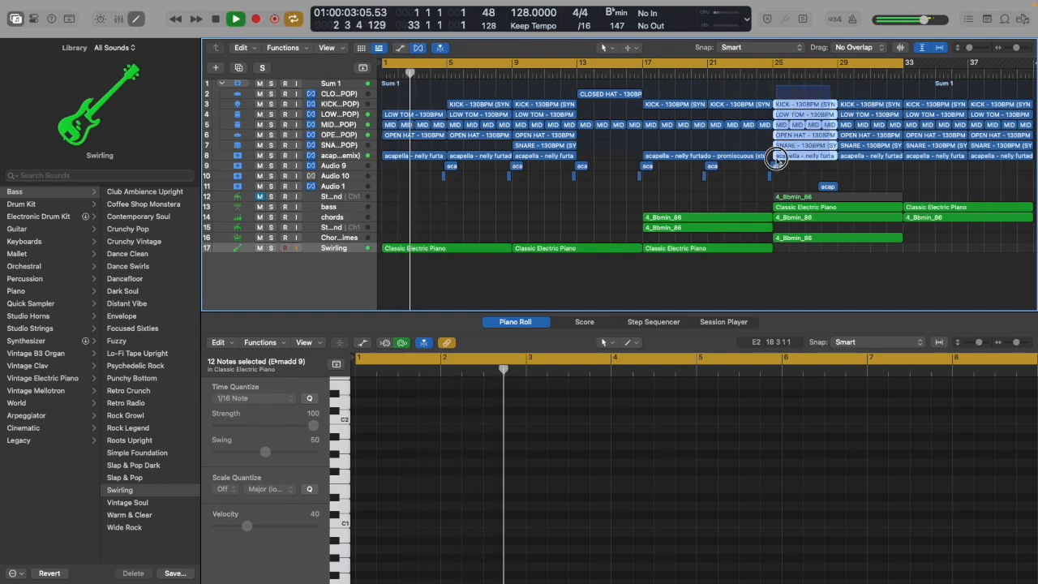
pyautogui.press('z')
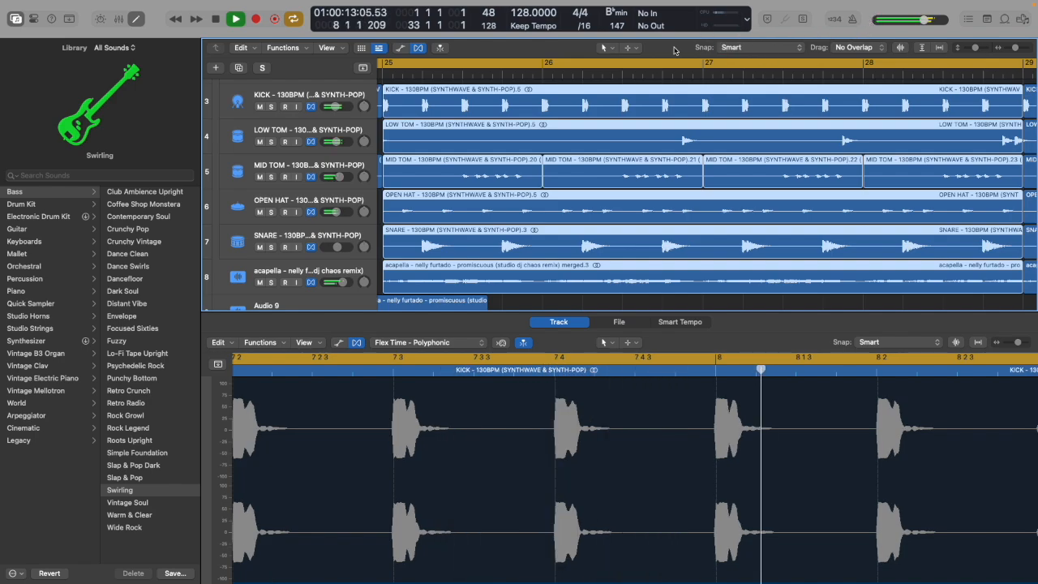
pyautogui.click(939, 48)
pyautogui.click(921, 48)
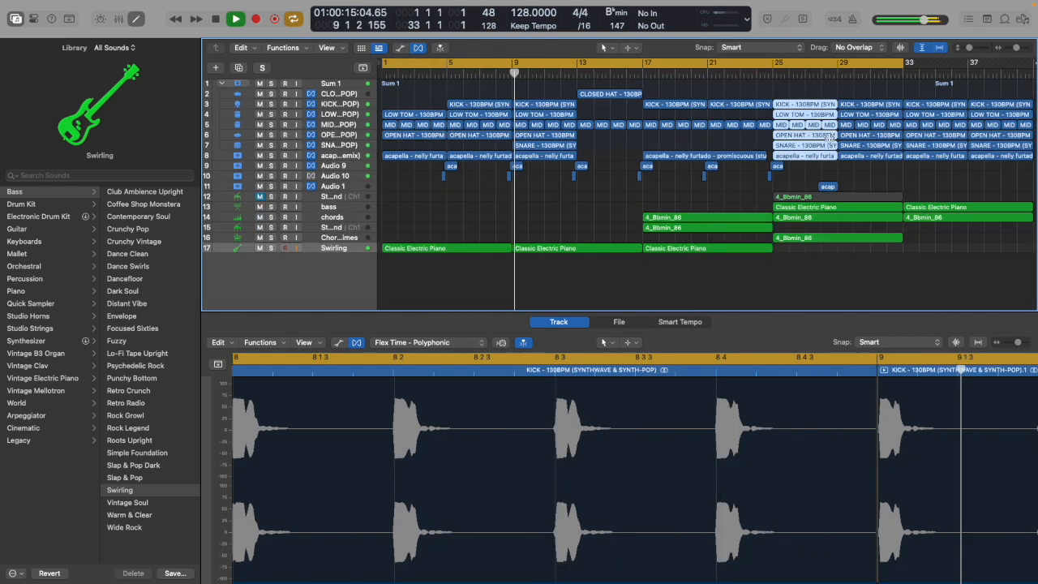
pyautogui.hscroll(5, 815, 260)
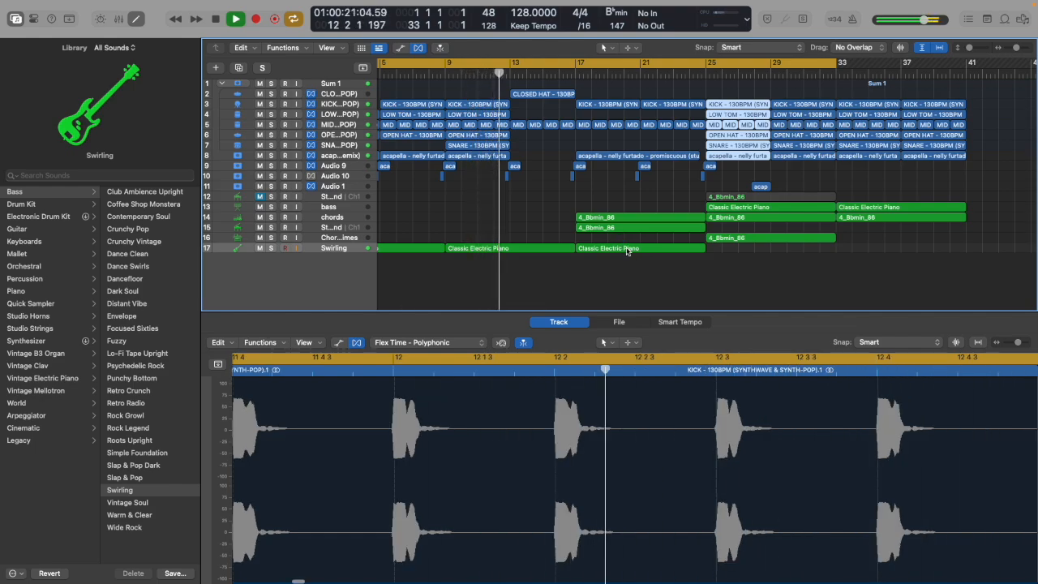
pyautogui.hscroll(-1, 353, 242)
pyautogui.hscroll(1, 345, 247)
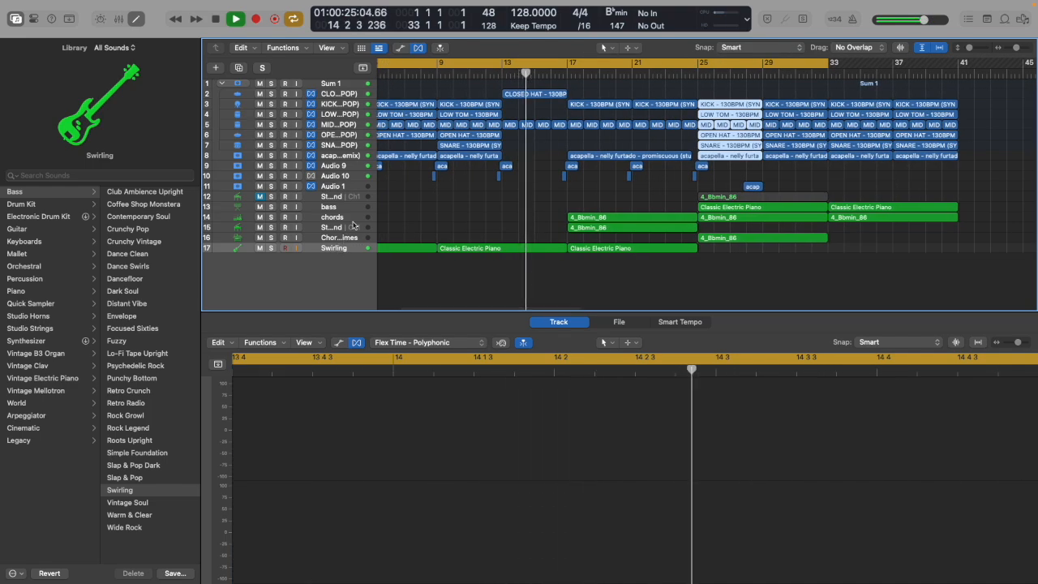
# Group the bass and Swirling tracks into a summing stack and name it BASS.
pyautogui.click(340, 210)
pyautogui.press('super+shift+d')
pyautogui.press('Return')
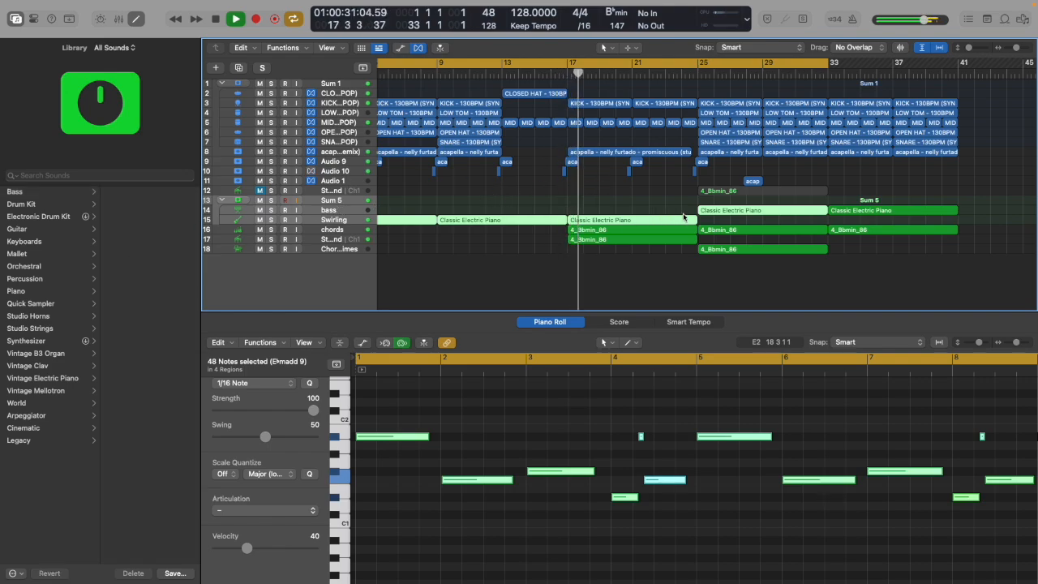
pyautogui.click(317, 204)
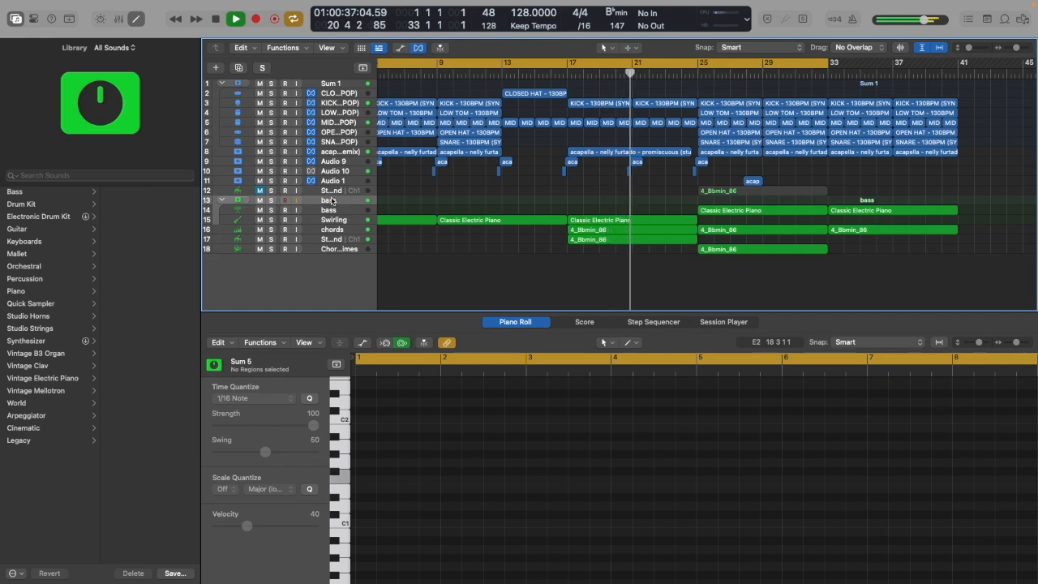
pyautogui.hscroll(-3, 332, 201)
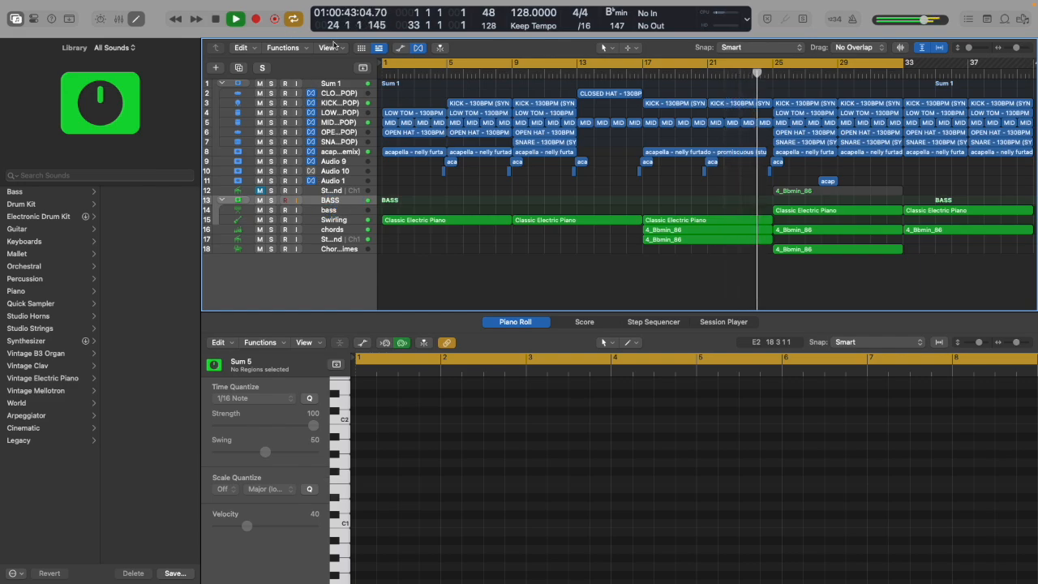
# Rename the Sum 1 stack to DRUMS and stop playback.
pyautogui.click(327, 93)
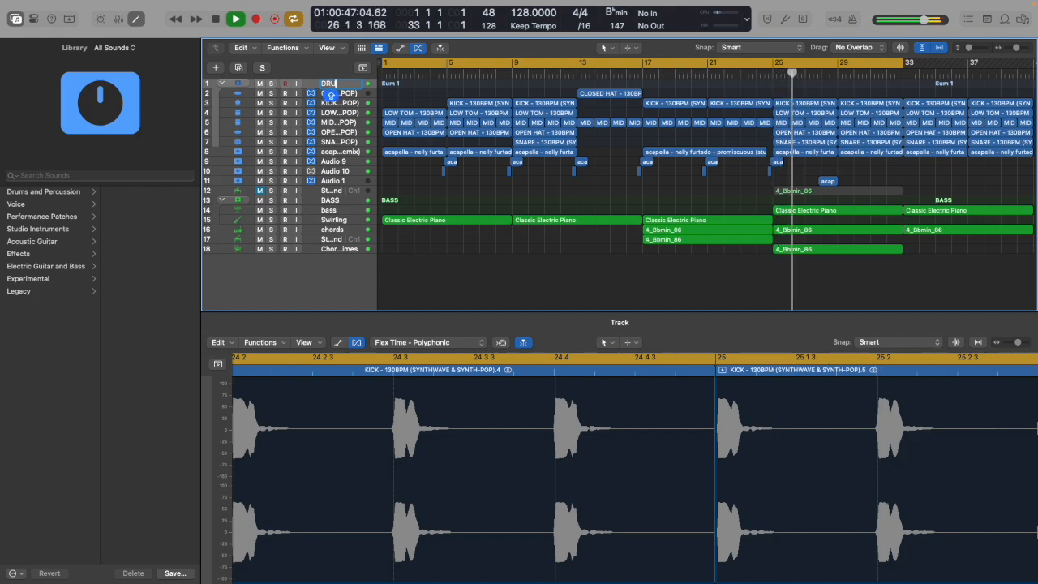
pyautogui.press('Return')
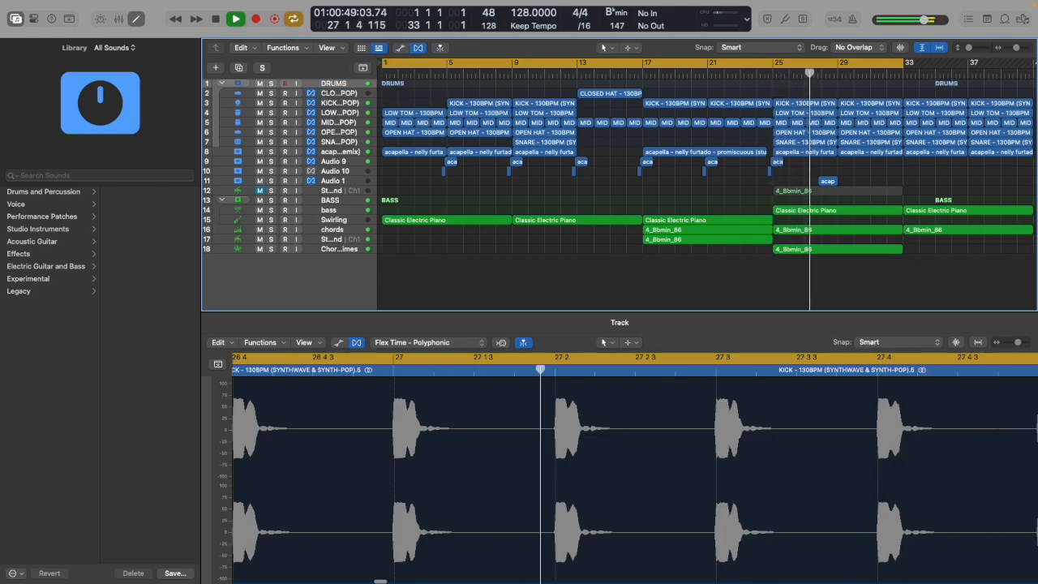
pyautogui.press('space')
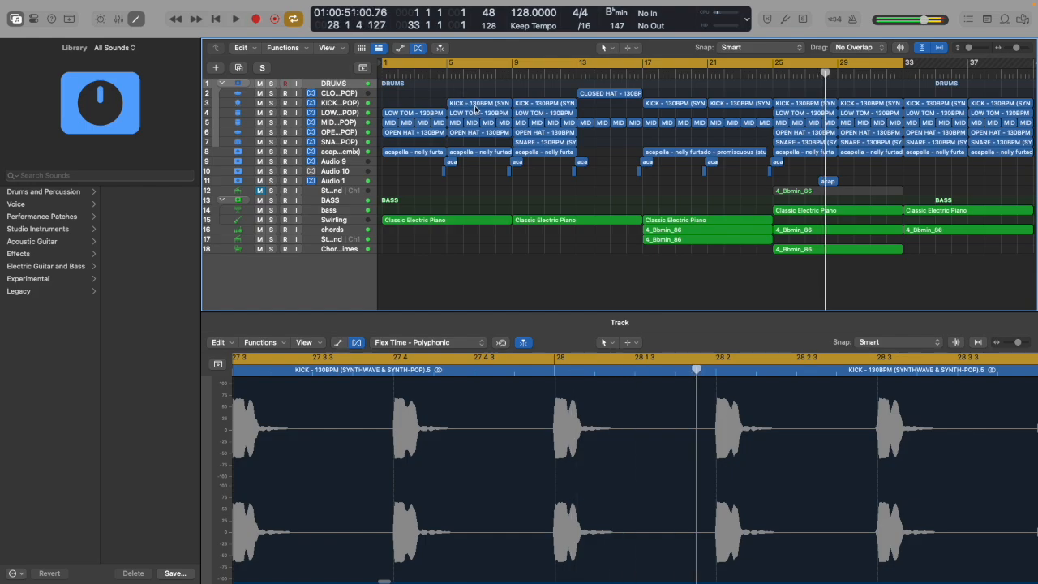
# Copy the Chordal Chimes region from bar 25 to bar 33.
pyautogui.hscroll(5, 893, 174)
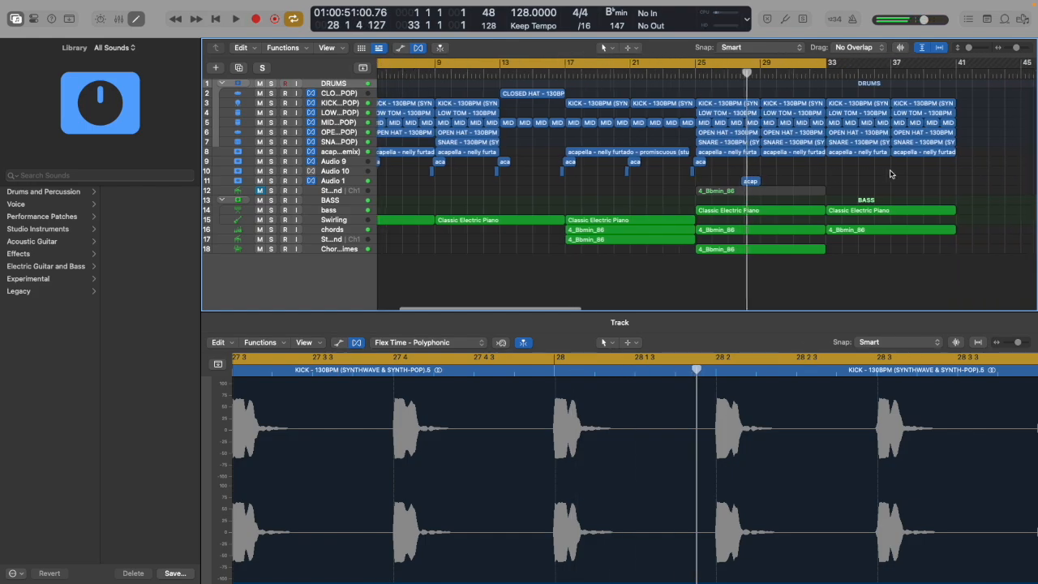
pyautogui.click(717, 251)
pyautogui.hscroll(-5, 718, 252)
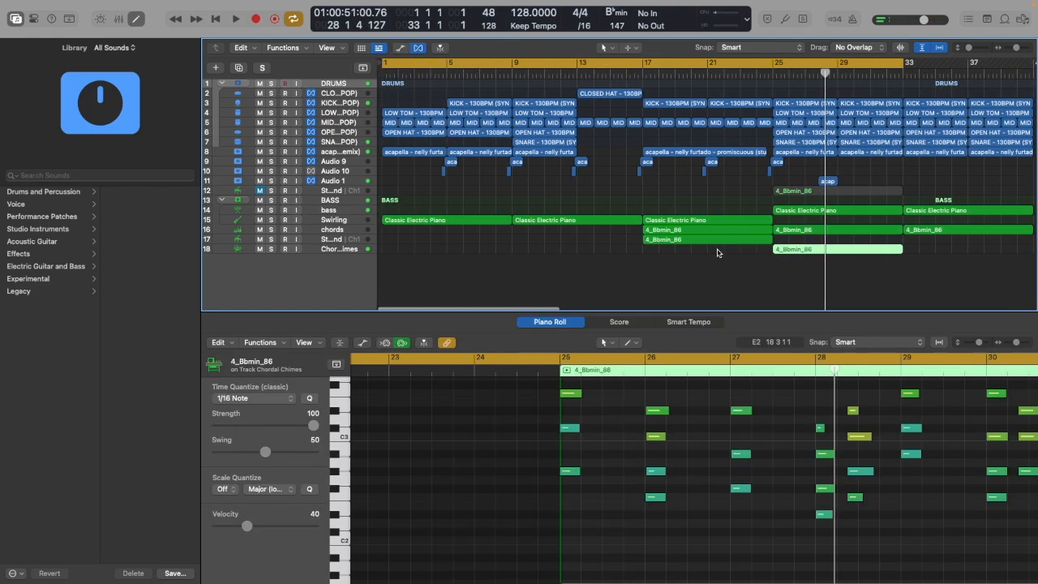
pyautogui.press('Right')
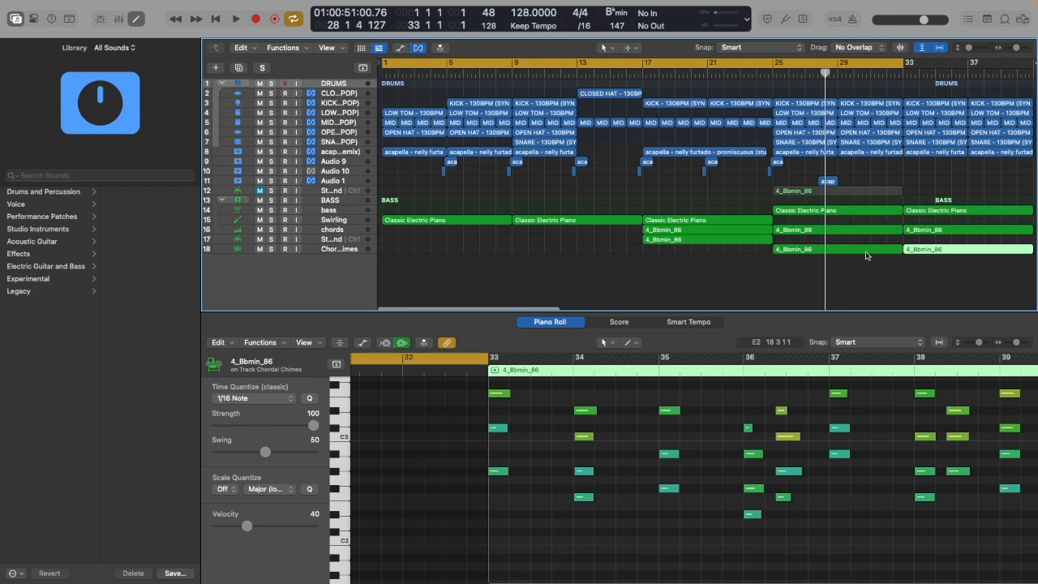
pyautogui.hscroll(4, 869, 261)
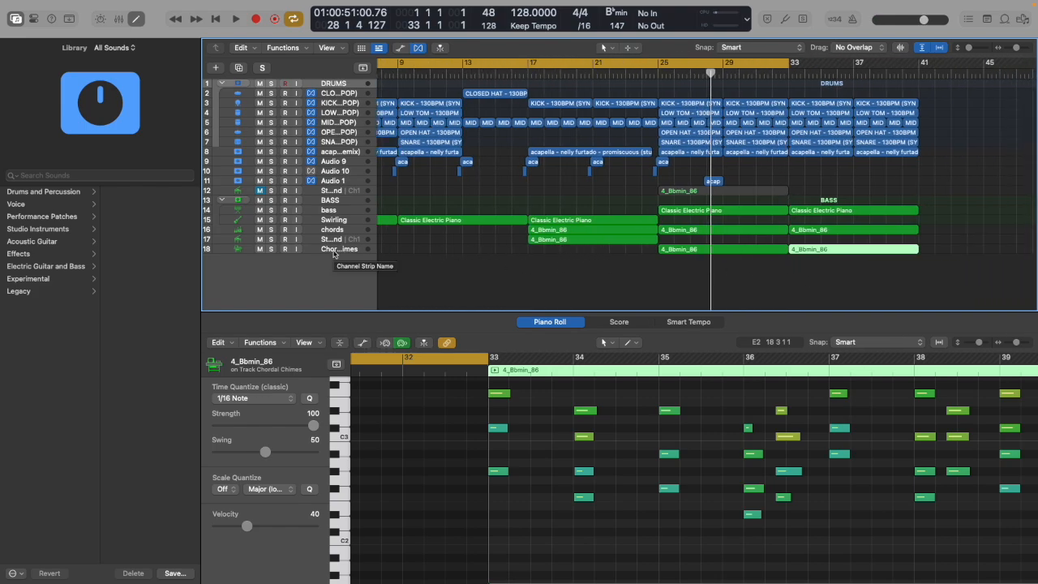
# Play from the beginning and copy the Studio Grand region at bar 17 to bar 9.
pyautogui.press('Return')
pyautogui.press('space')
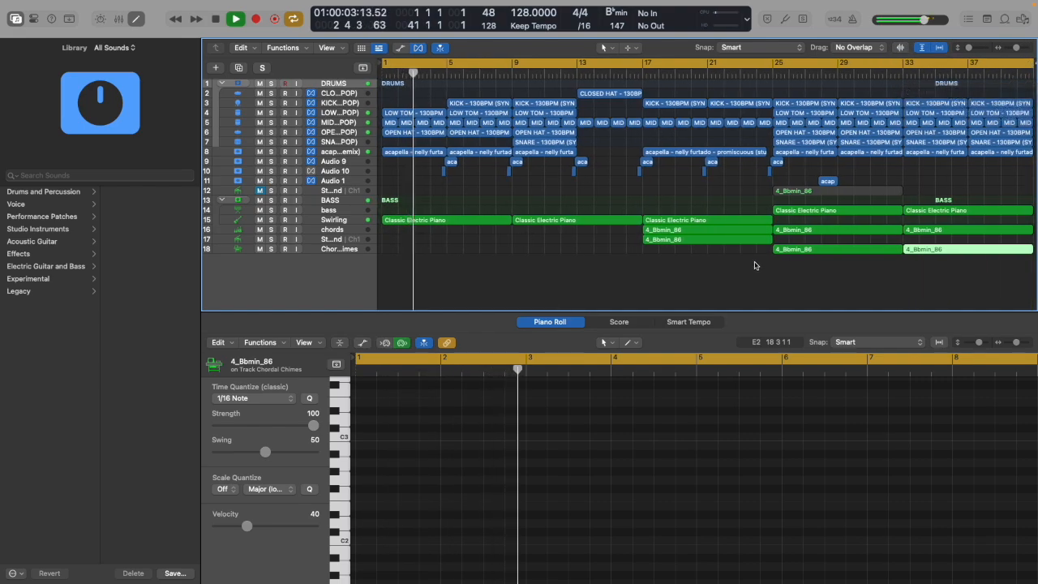
pyautogui.click(648, 241)
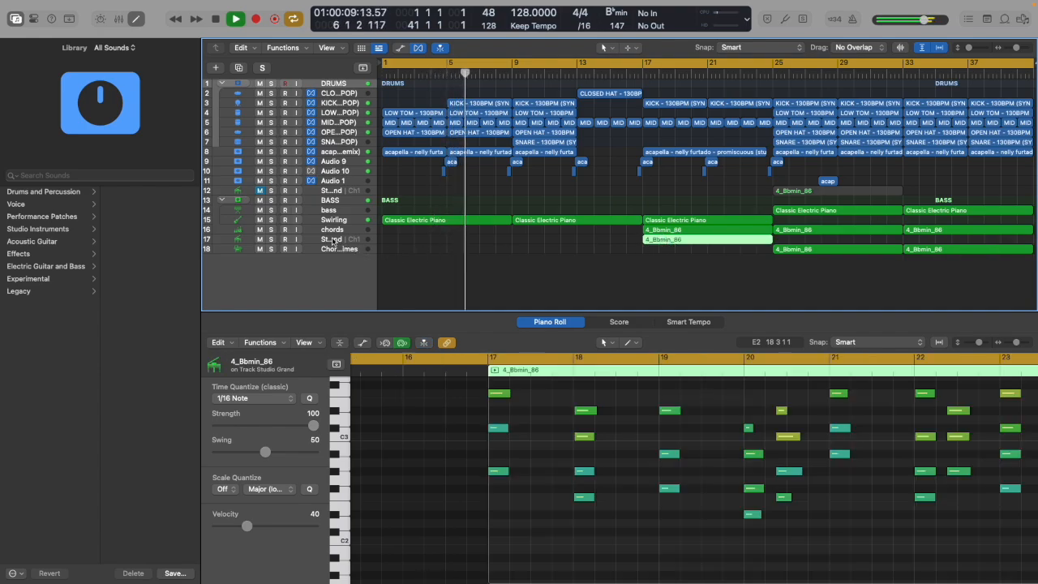
pyautogui.moveTo(695, 243); pyautogui.dragTo(570, 244)
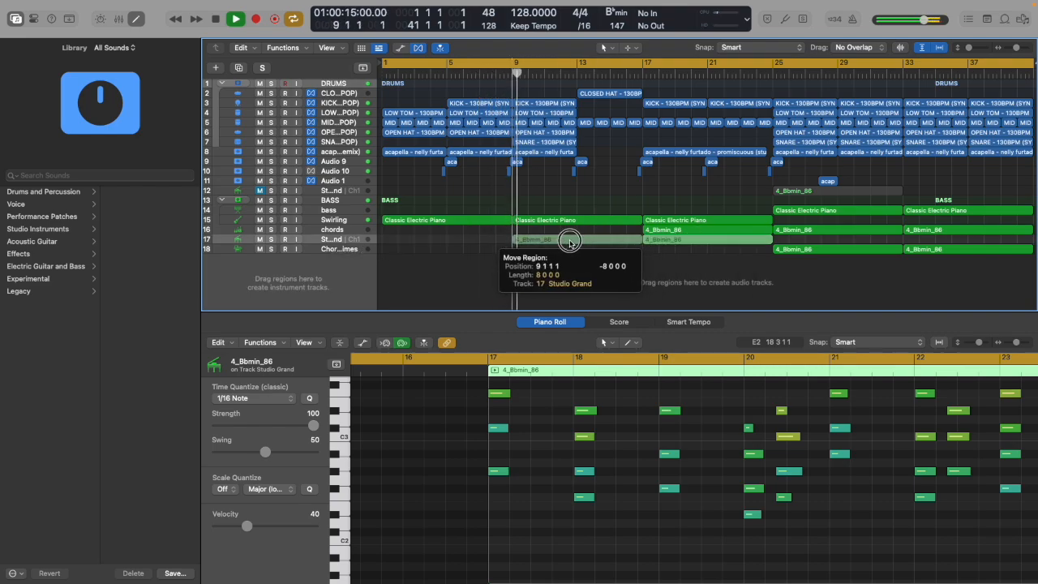
pyautogui.moveTo(569, 243); pyautogui.dragTo(562, 240)
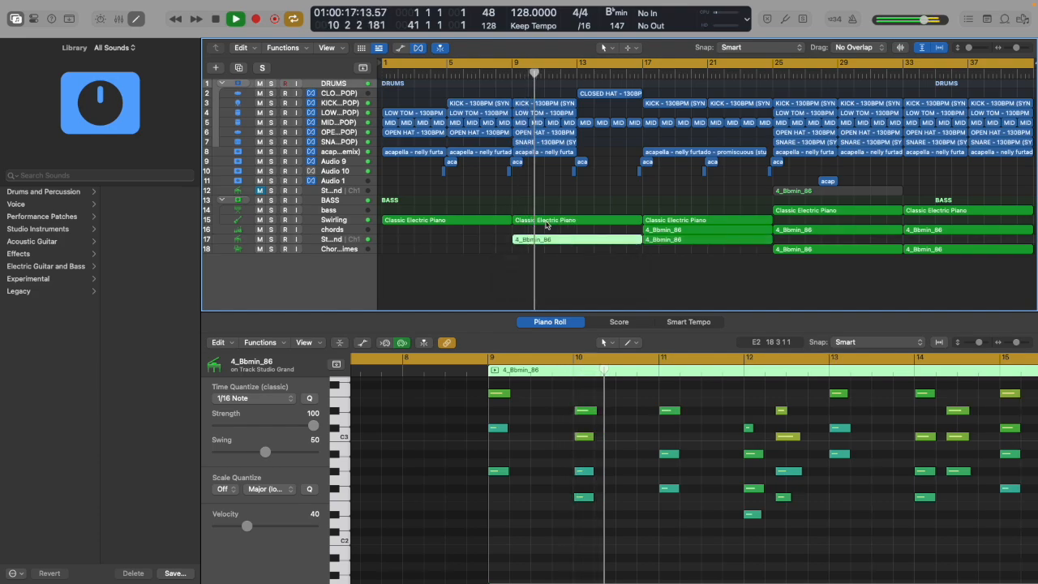
# Show track automation and set the Studio Grand track's automation parameter to Volume.
pyautogui.click(400, 48)
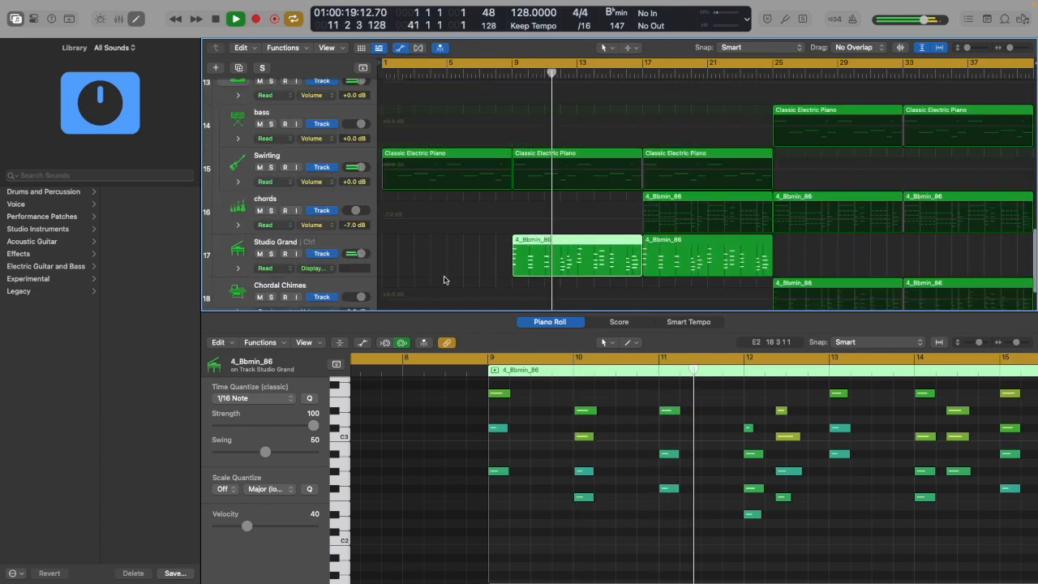
pyautogui.click(503, 269)
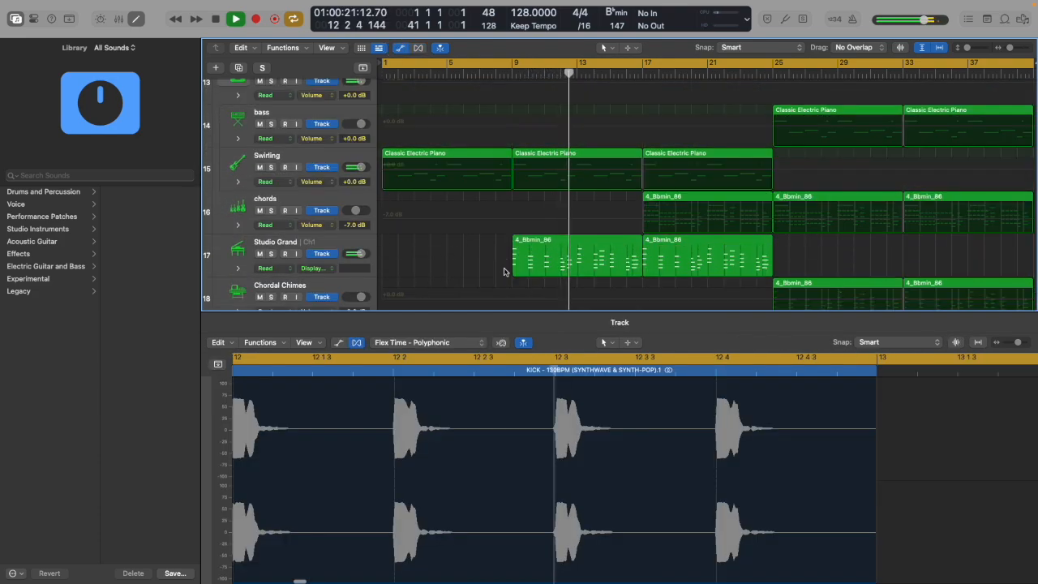
pyautogui.click(311, 267)
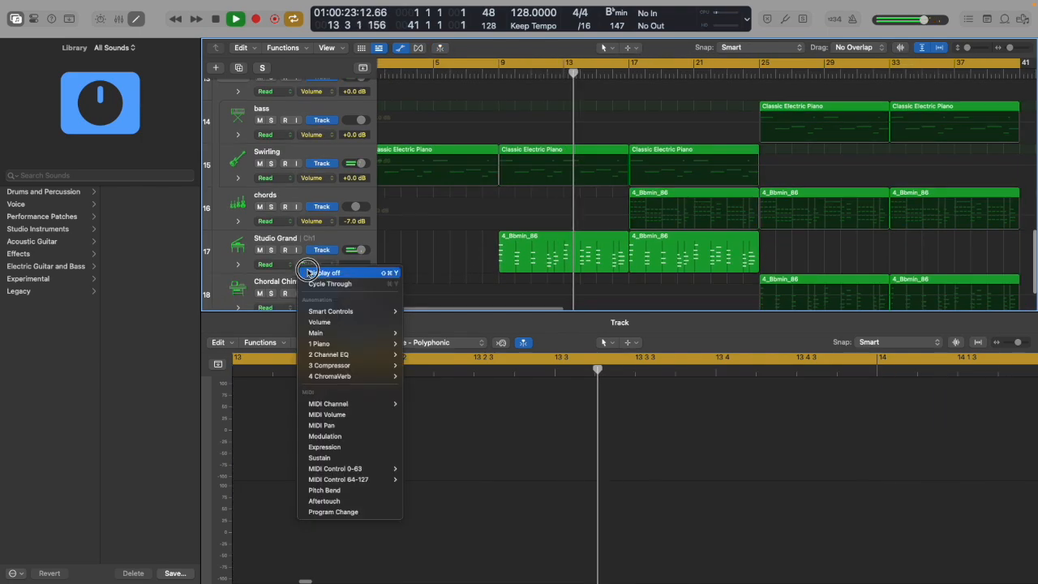
pyautogui.click(332, 324)
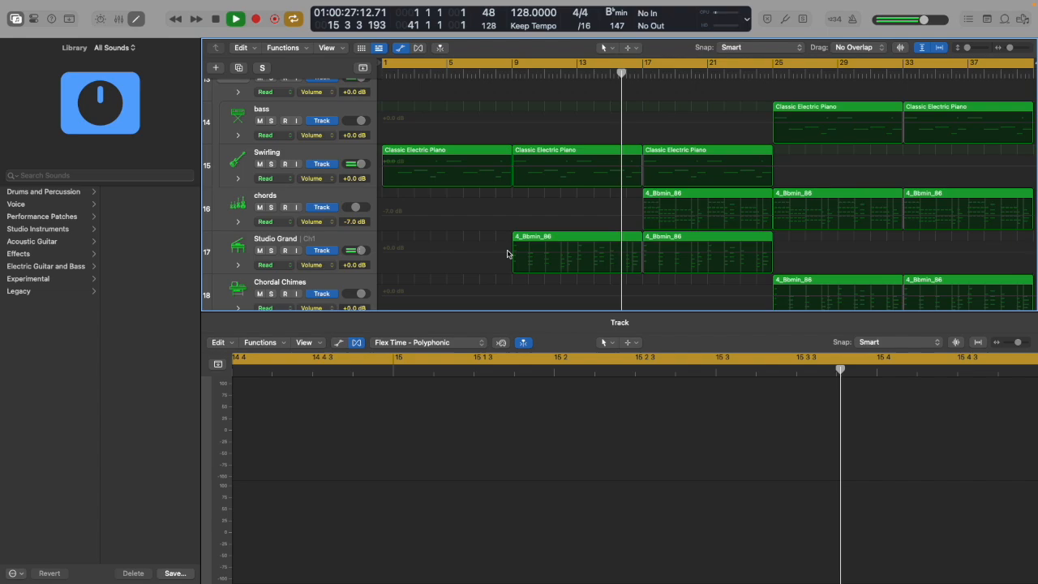
# Automate Studio Grand's volume at -23.8 dB from bar 1 to 9, rising to -4.7 dB at bar 17, and hide the automation.
pyautogui.click(644, 256)
pyautogui.moveTo(511, 253); pyautogui.dragTo(512, 270)
pyautogui.moveTo(643, 258); pyautogui.dragTo(643, 255)
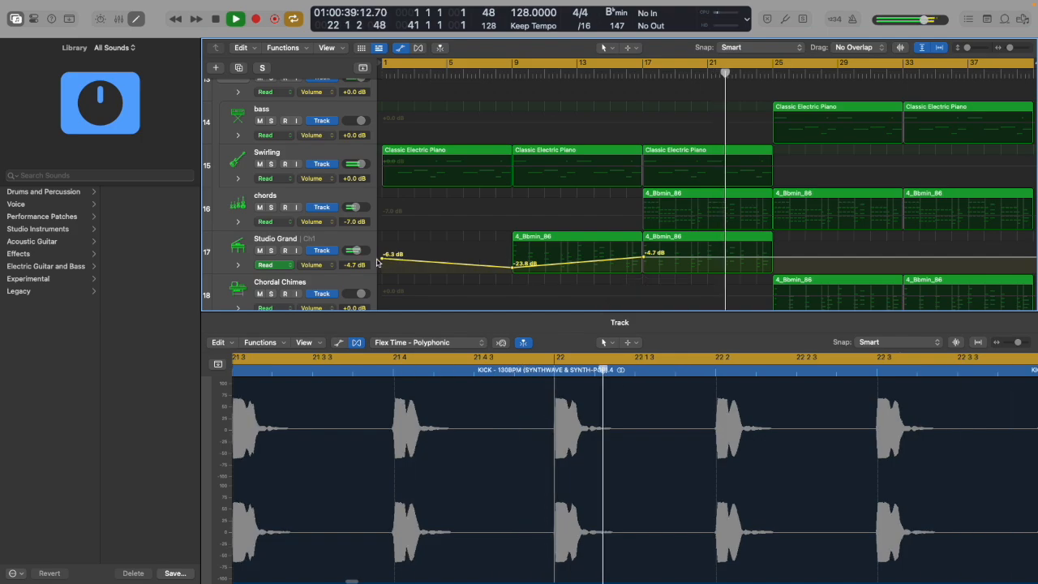
pyautogui.moveTo(381, 260); pyautogui.dragTo(381, 267)
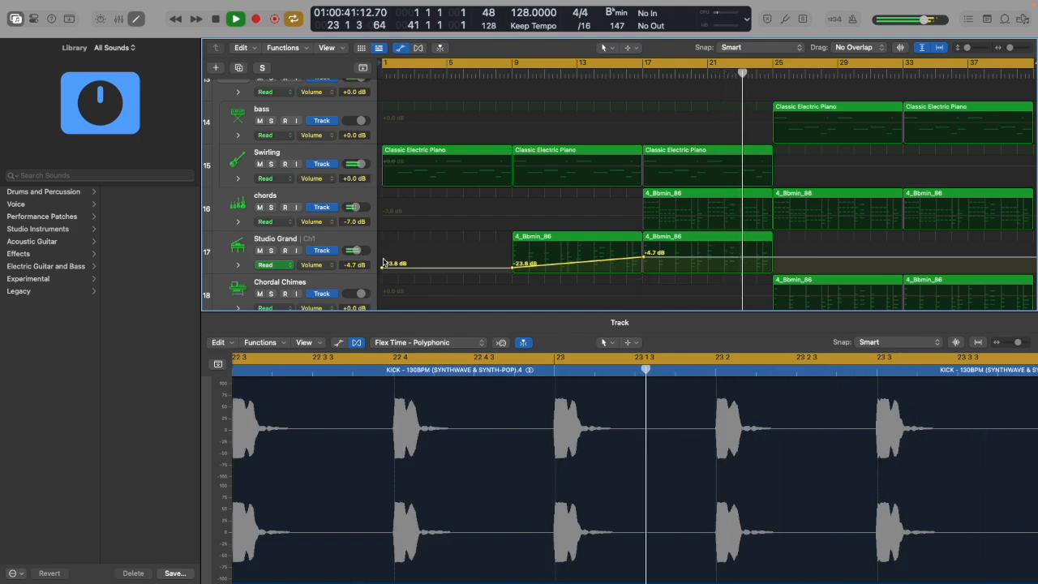
pyautogui.click(923, 47)
pyautogui.click(939, 46)
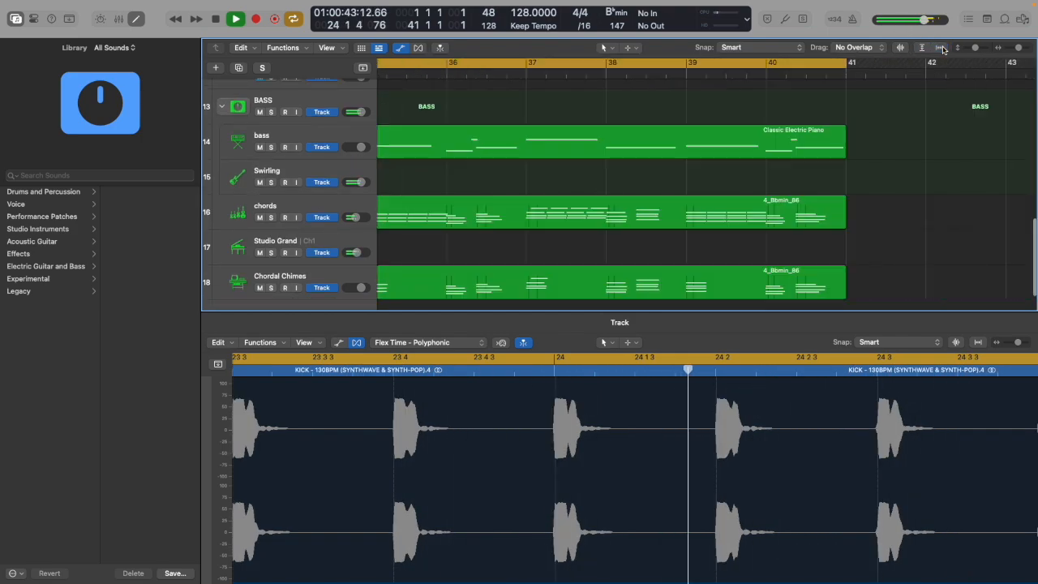
pyautogui.click(940, 47)
pyautogui.click(922, 47)
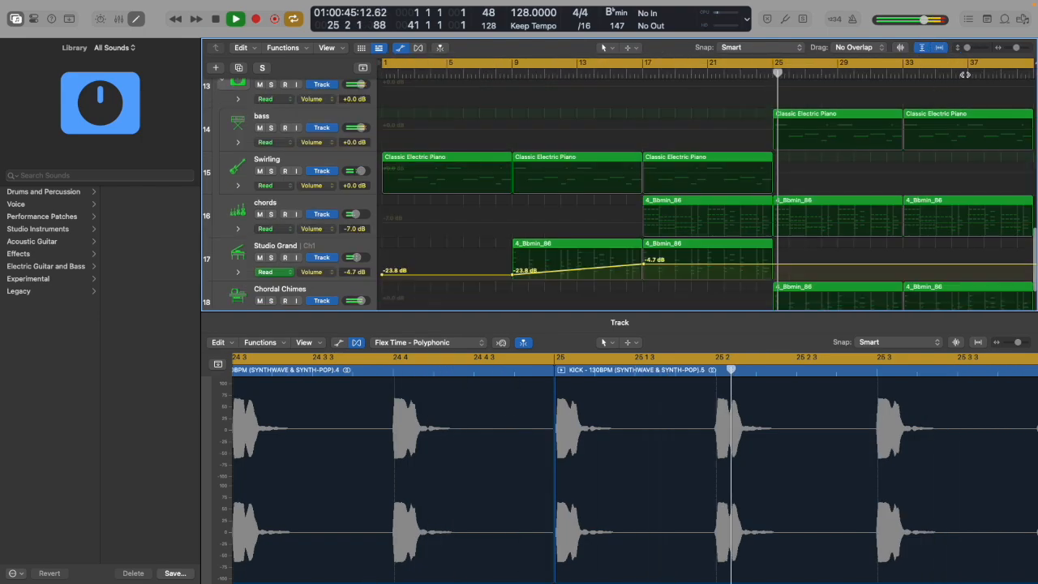
pyautogui.click(401, 48)
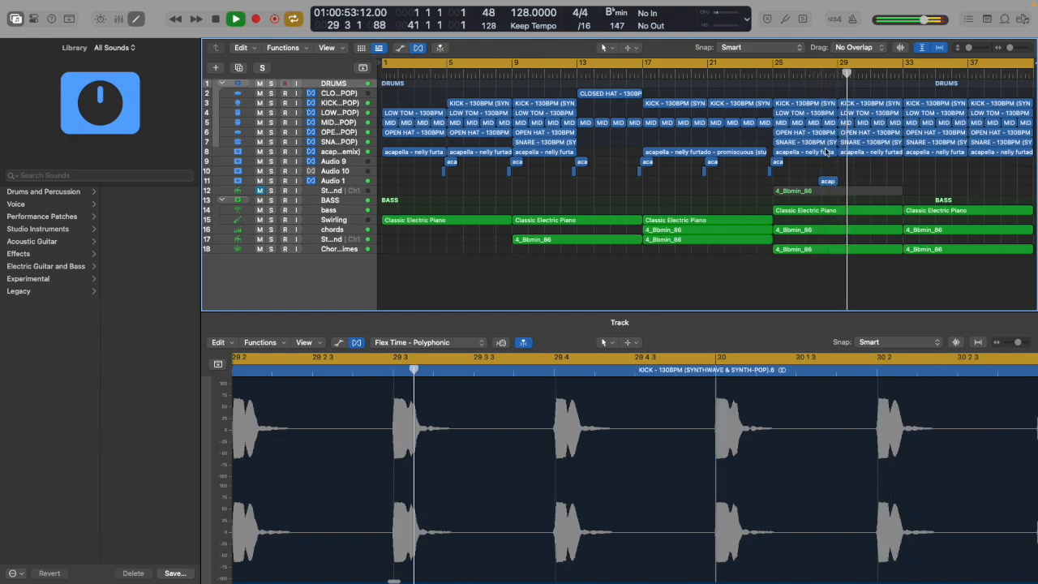
# Copy the Audio 9 and Audio 10 vocal clips near bar 25 to bar 33, and the Audio 1 clip to just before bar 37.
pyautogui.click(779, 163)
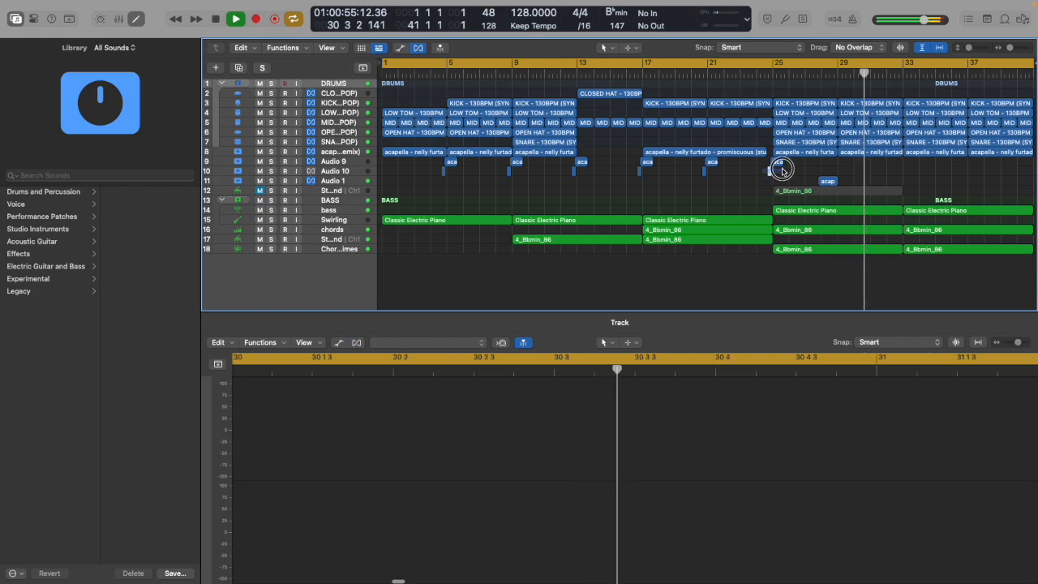
pyautogui.moveTo(779, 163); pyautogui.dragTo(906, 163)
pyautogui.moveTo(907, 163); pyautogui.dragTo(907, 164)
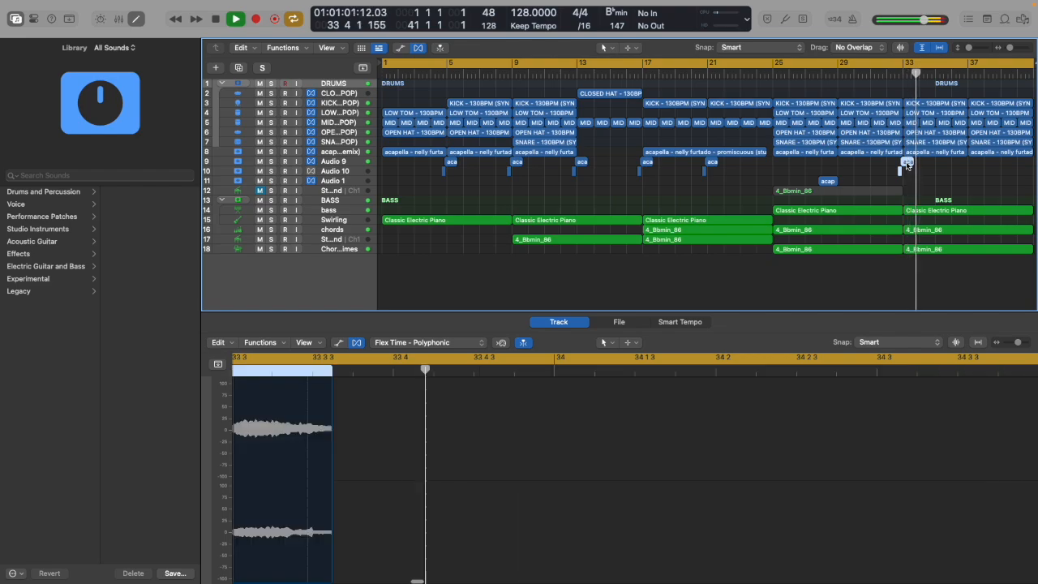
pyautogui.moveTo(907, 163); pyautogui.dragTo(966, 187)
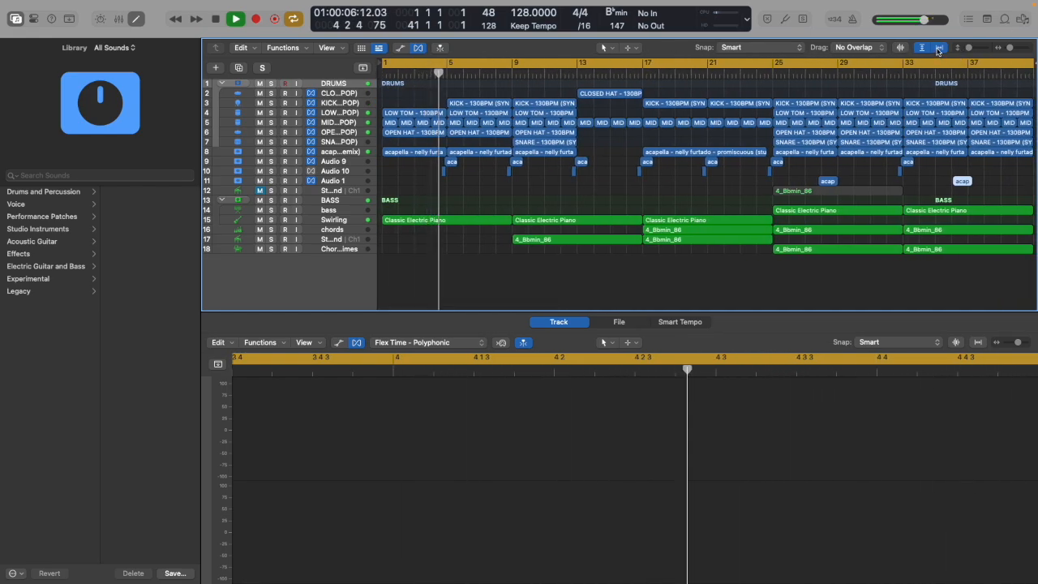
# Repeat all regions once so the arrangement copy starts at bar 41, and extend the cycle range to bar 81.
pyautogui.moveTo(1009, 50); pyautogui.dragTo(1005, 49)
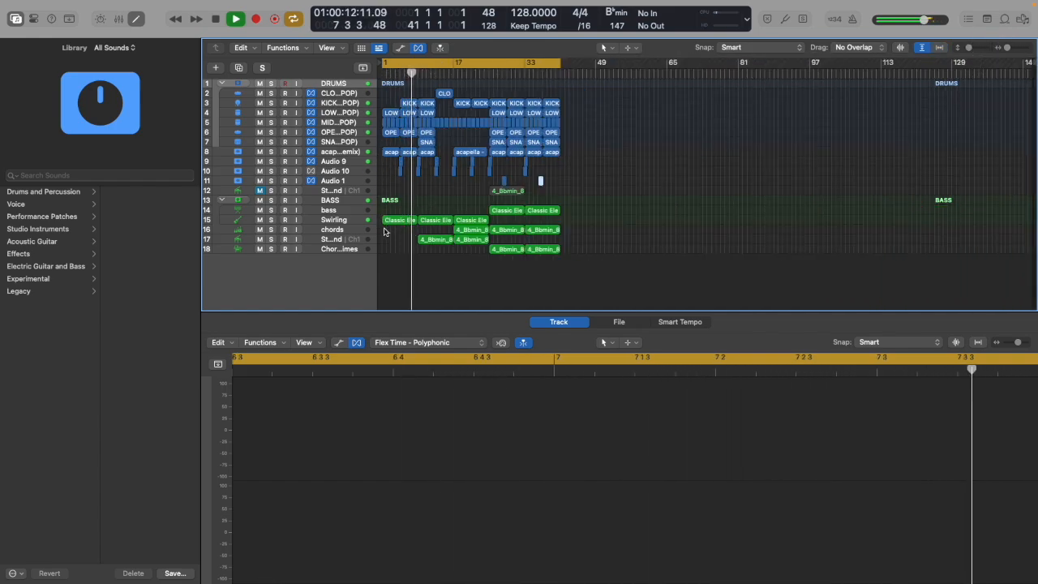
pyautogui.moveTo(384, 232); pyautogui.dragTo(470, 94)
pyautogui.click(709, 191)
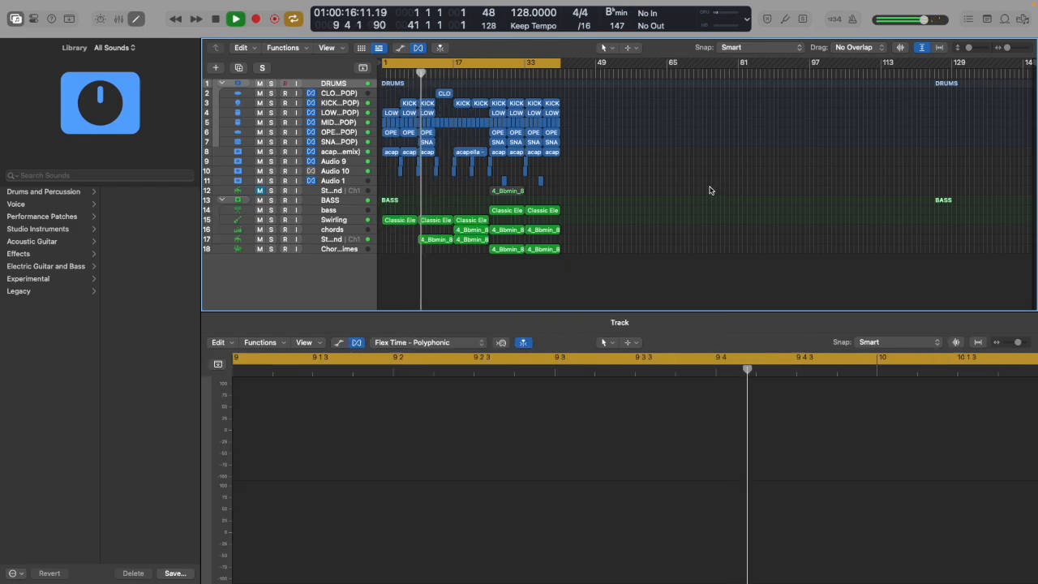
pyautogui.press('super+a')
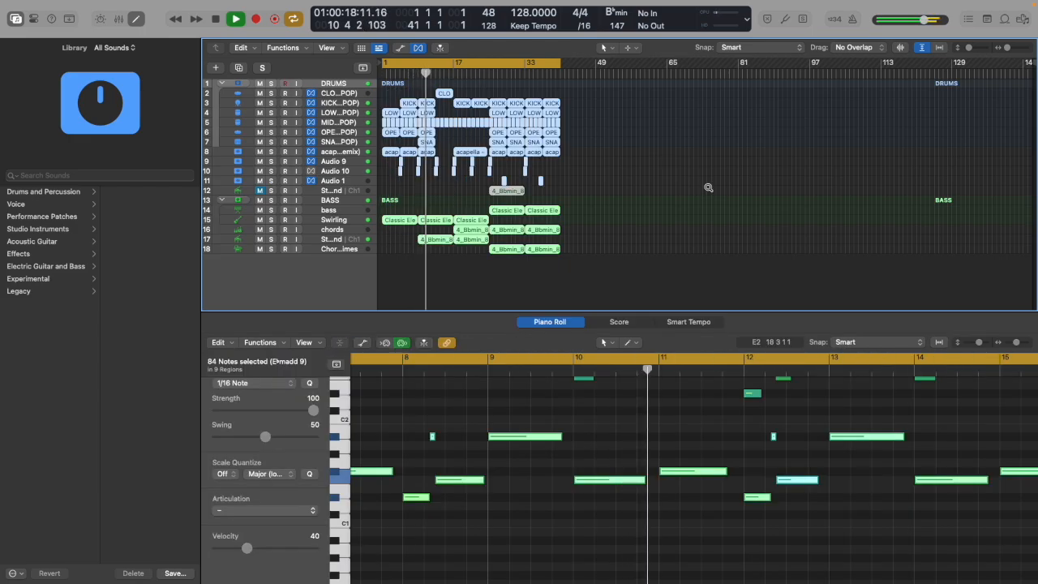
pyautogui.press('super+r')
pyautogui.click(519, 200)
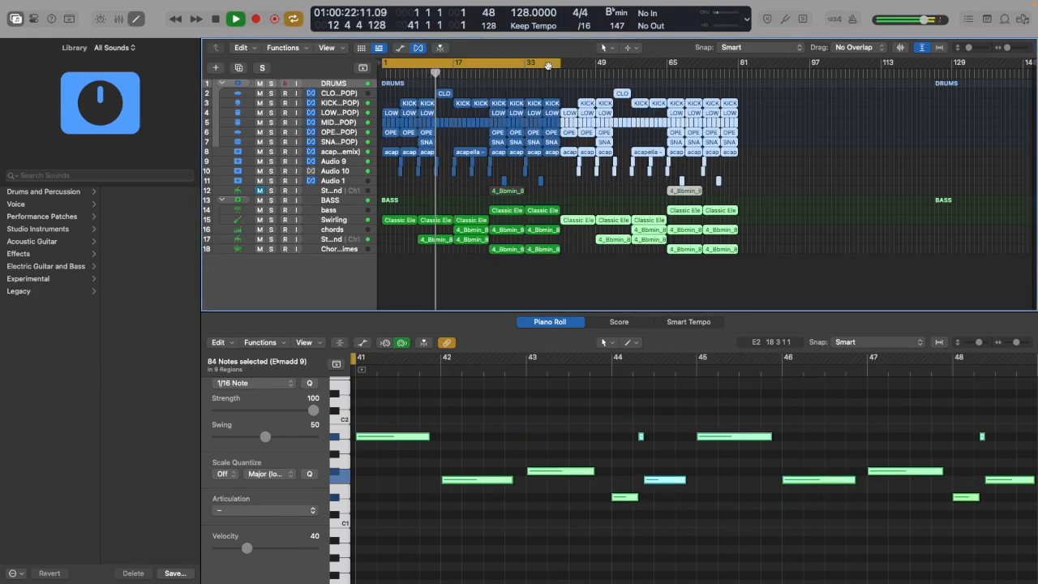
pyautogui.moveTo(559, 62); pyautogui.dragTo(738, 62)
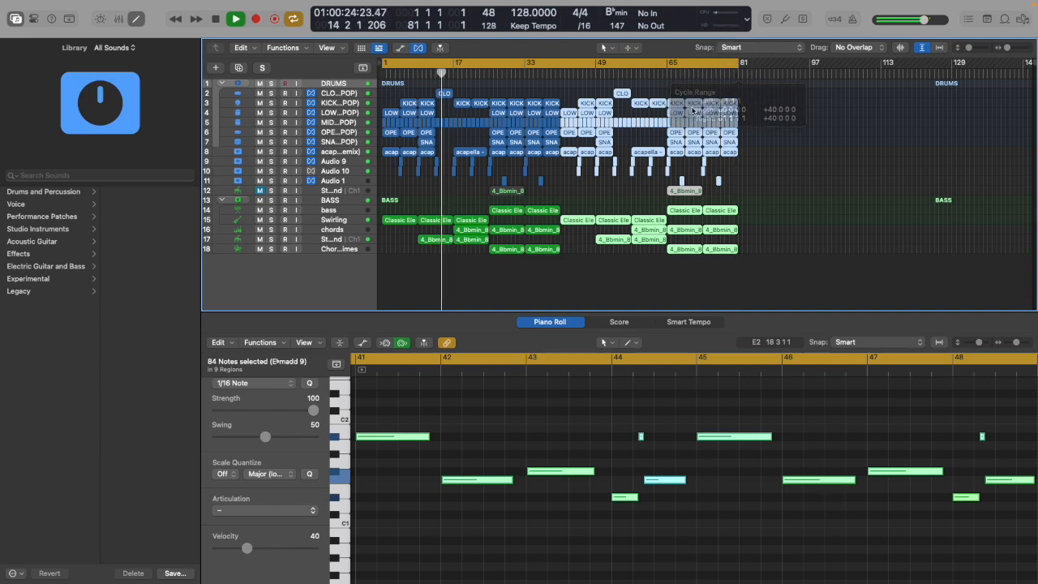
pyautogui.click(562, 184)
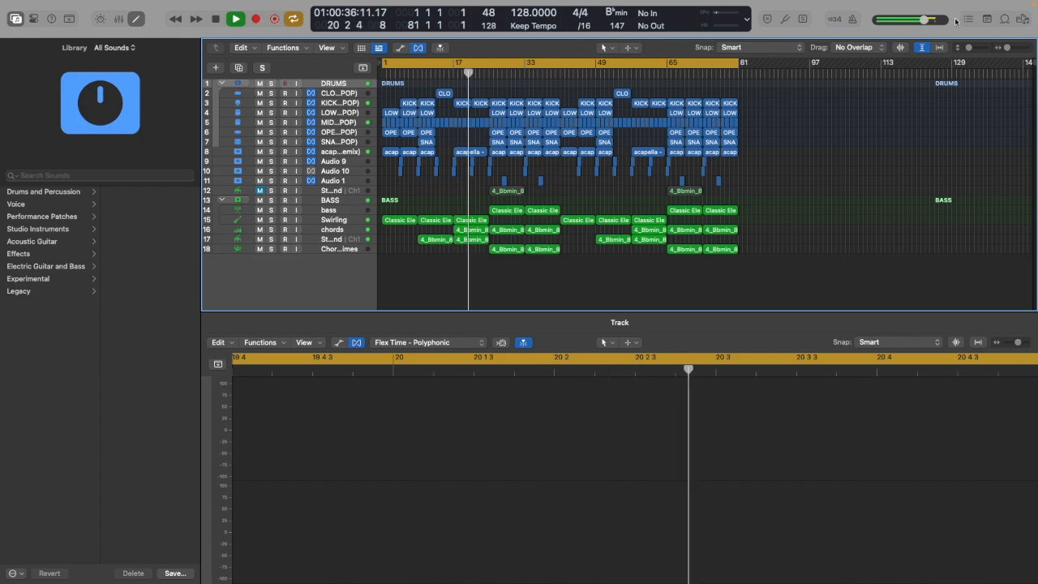
# Hide the editor, open the All Files browser at the accapelles folder, and look through its acapella files.
pyautogui.click(1023, 19)
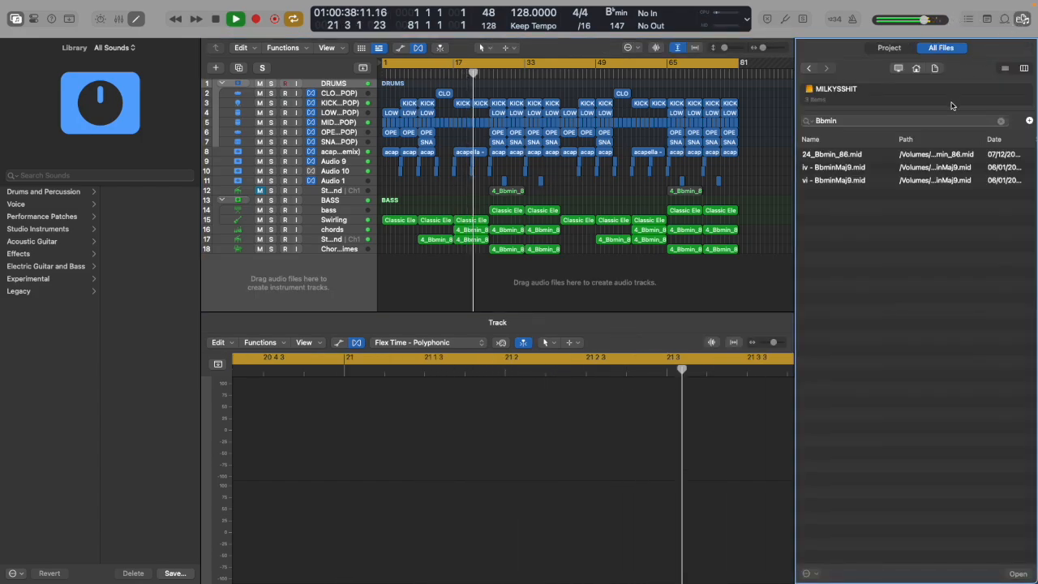
pyautogui.press('e')
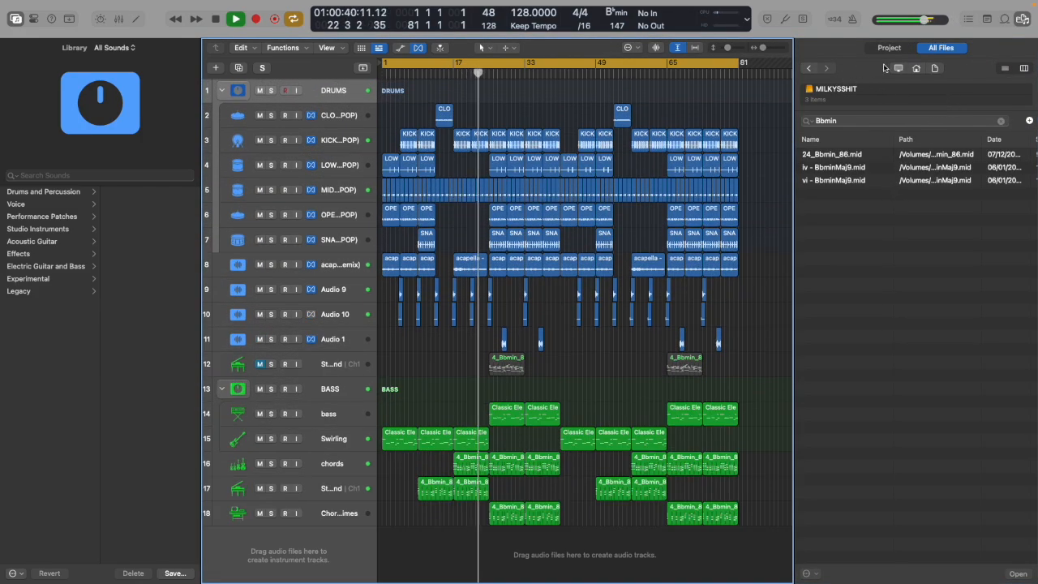
pyautogui.click(807, 69)
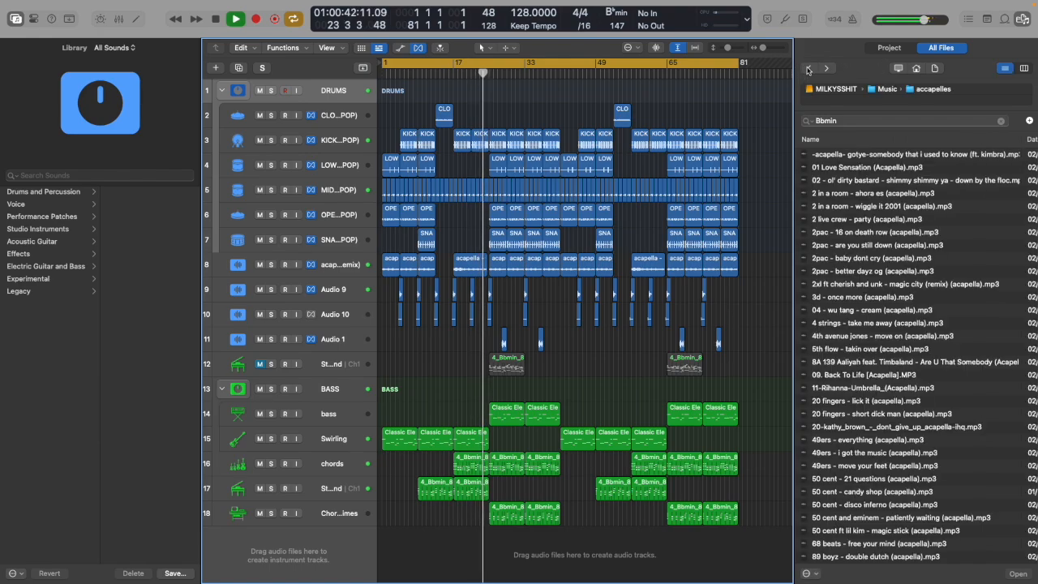
pyautogui.scroll(-15, 876, 322)
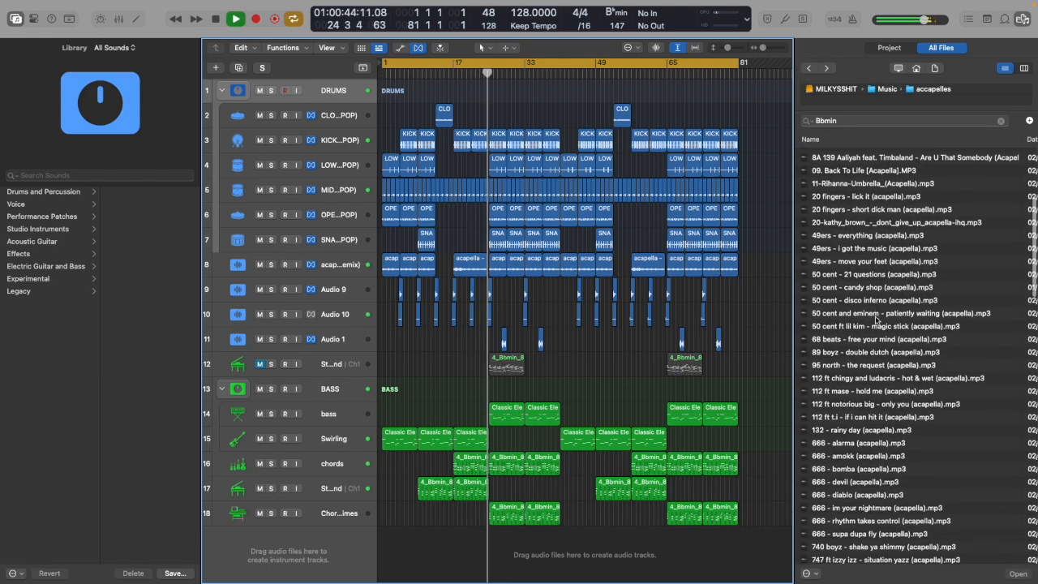
pyautogui.scroll(-10, 874, 308)
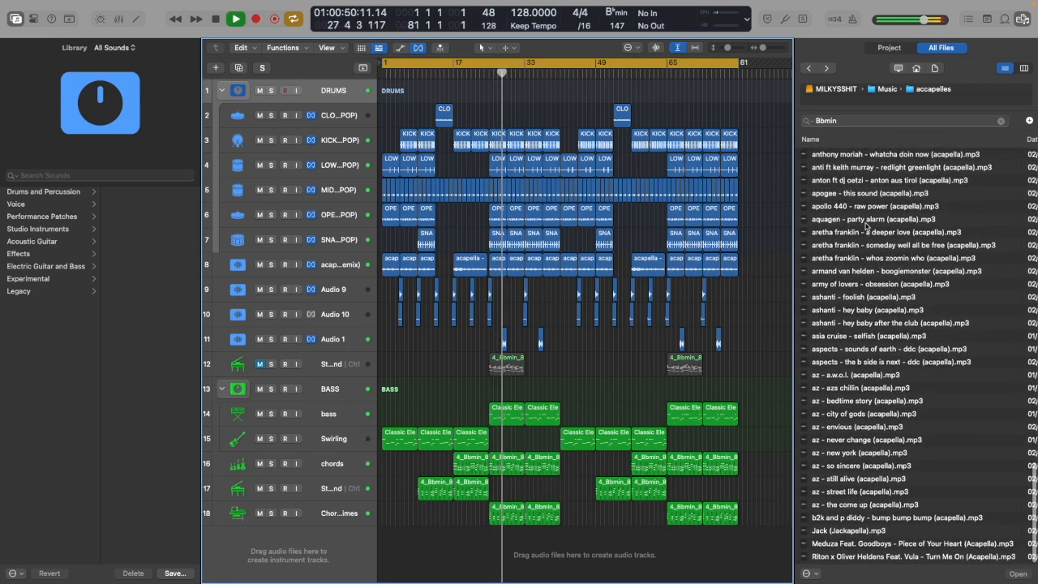
pyautogui.scroll(6, 865, 227)
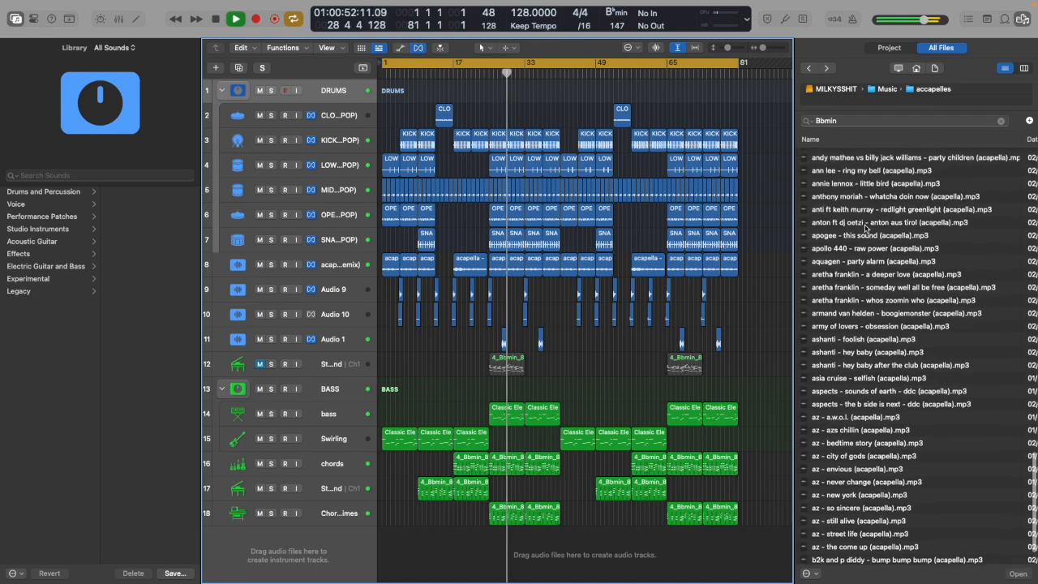
pyautogui.scroll(8, 865, 226)
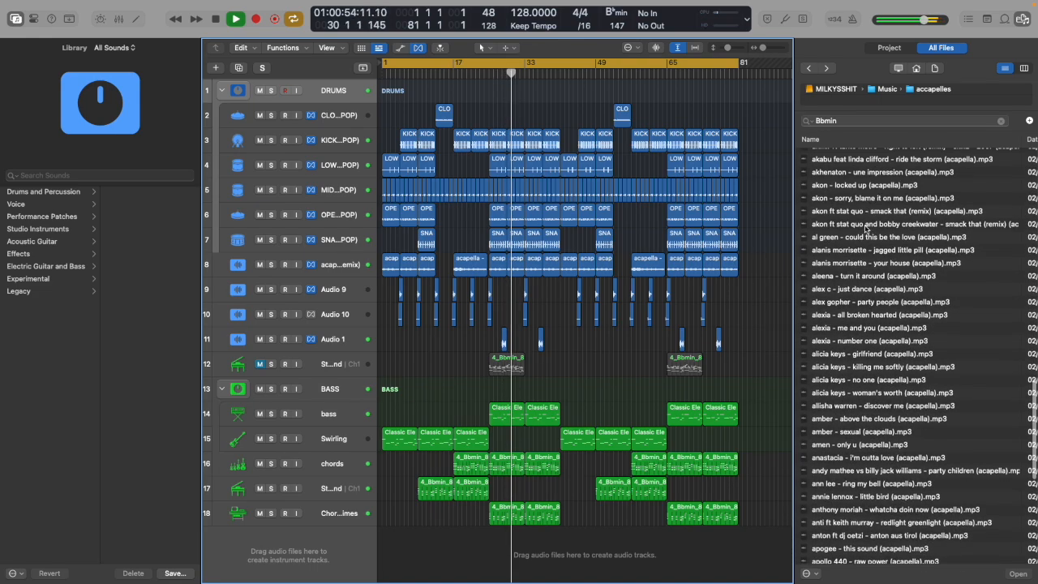
pyautogui.scroll(8, 864, 227)
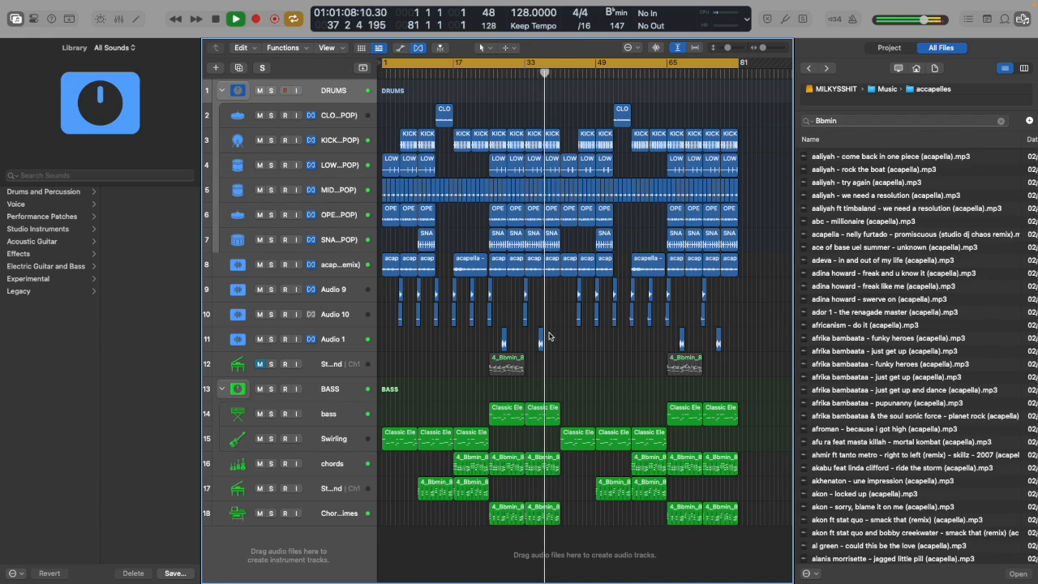
# Delete the kick, low tom, mid tom, open hat and snare regions between bars 25 and 41.
pyautogui.moveTo(491, 120); pyautogui.dragTo(551, 243)
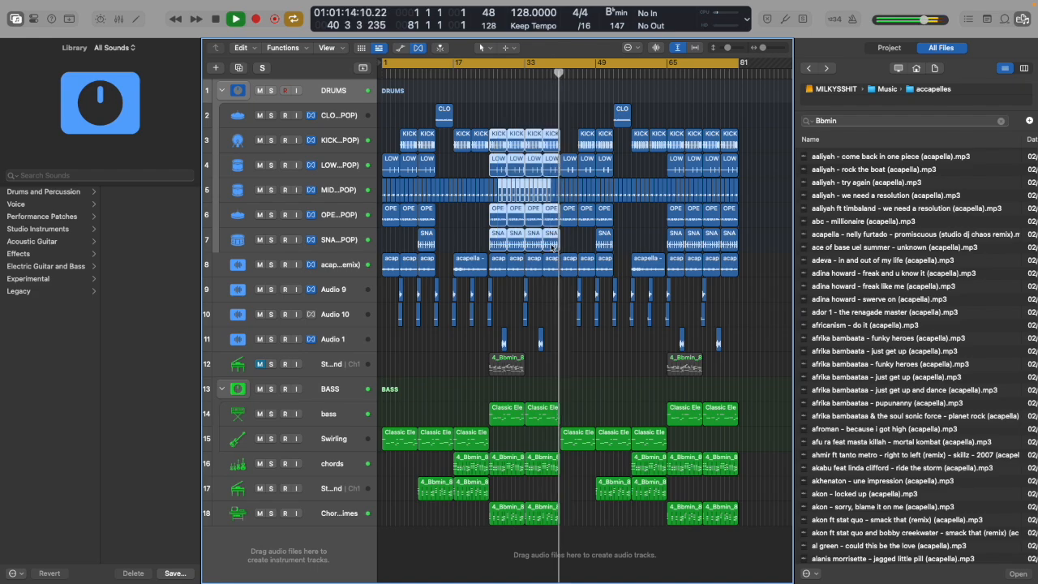
pyautogui.press('Delete')
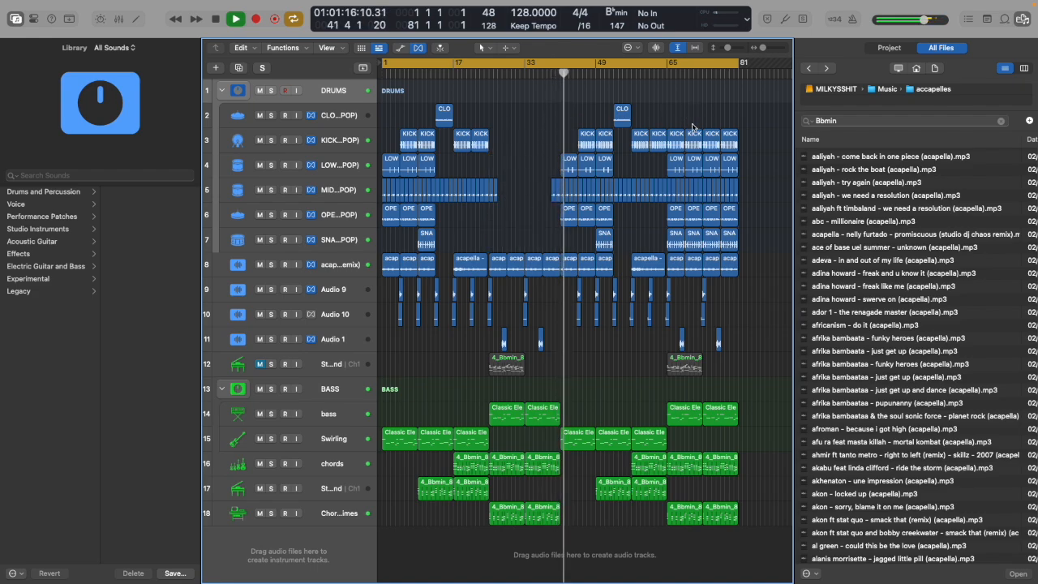
pyautogui.moveTo(673, 132); pyautogui.dragTo(730, 246)
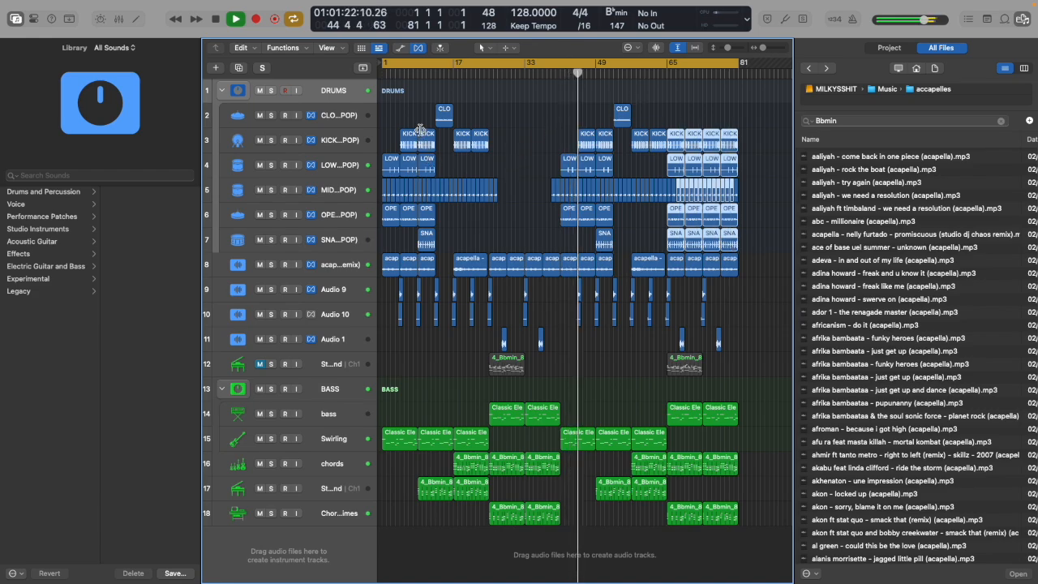
# Move the drum regions at bar 9, including the snare, to bar 27 and repeat them twice.
pyautogui.moveTo(405, 127); pyautogui.dragTo(436, 241)
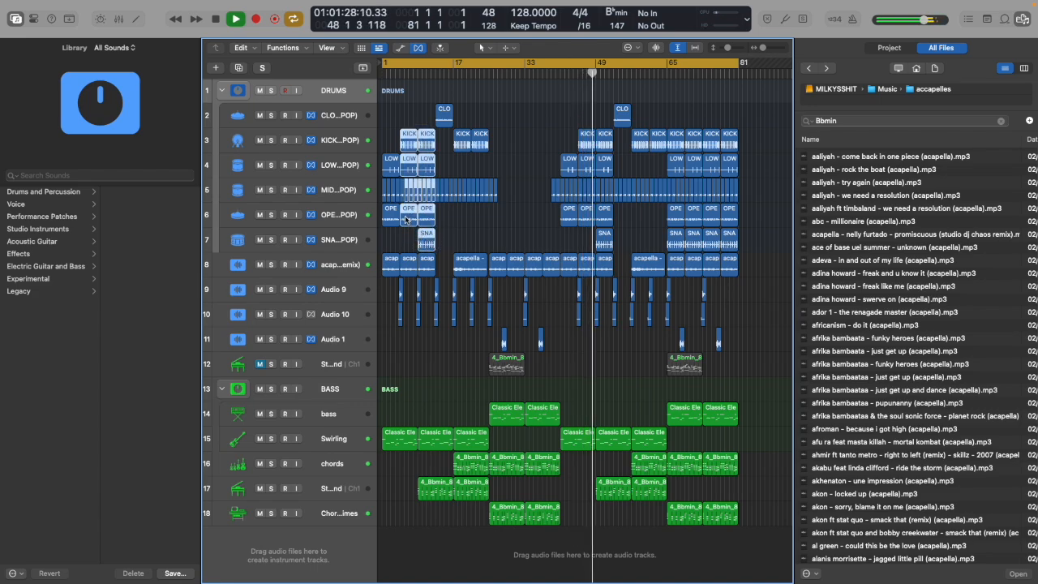
pyautogui.press('z')
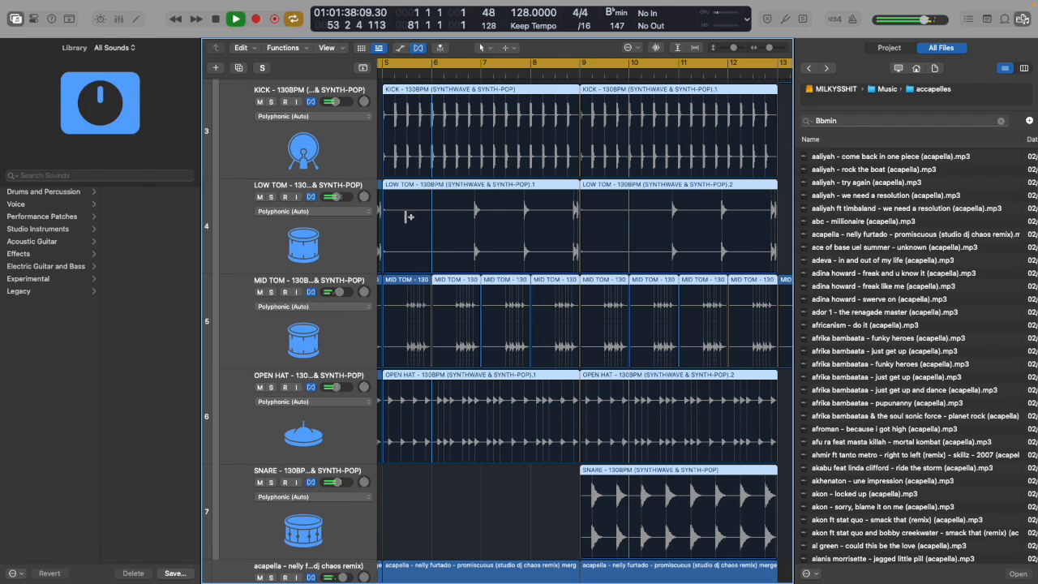
pyautogui.click(478, 503)
pyautogui.press('z')
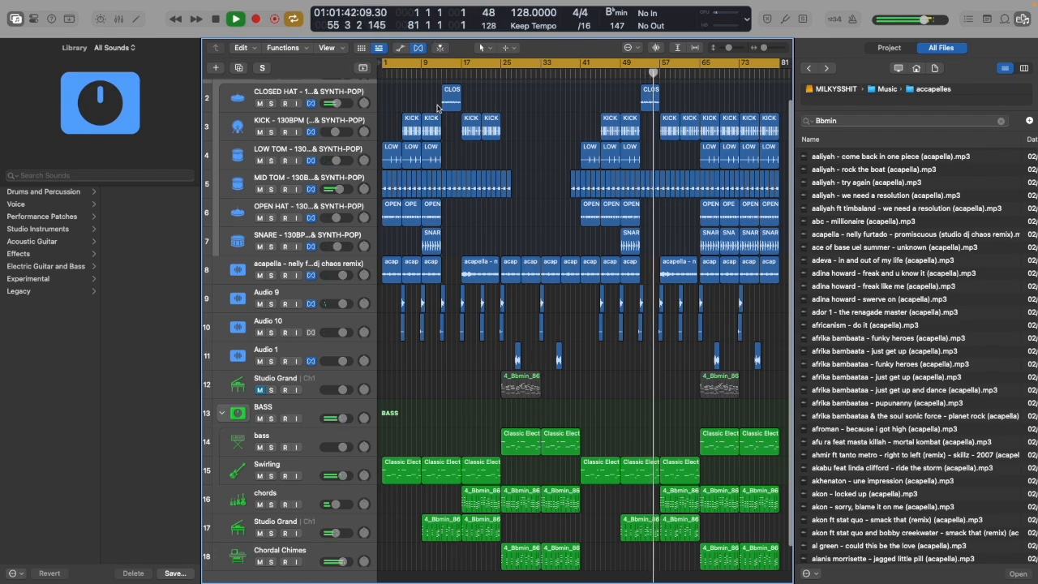
pyautogui.moveTo(439, 109); pyautogui.dragTo(523, 235)
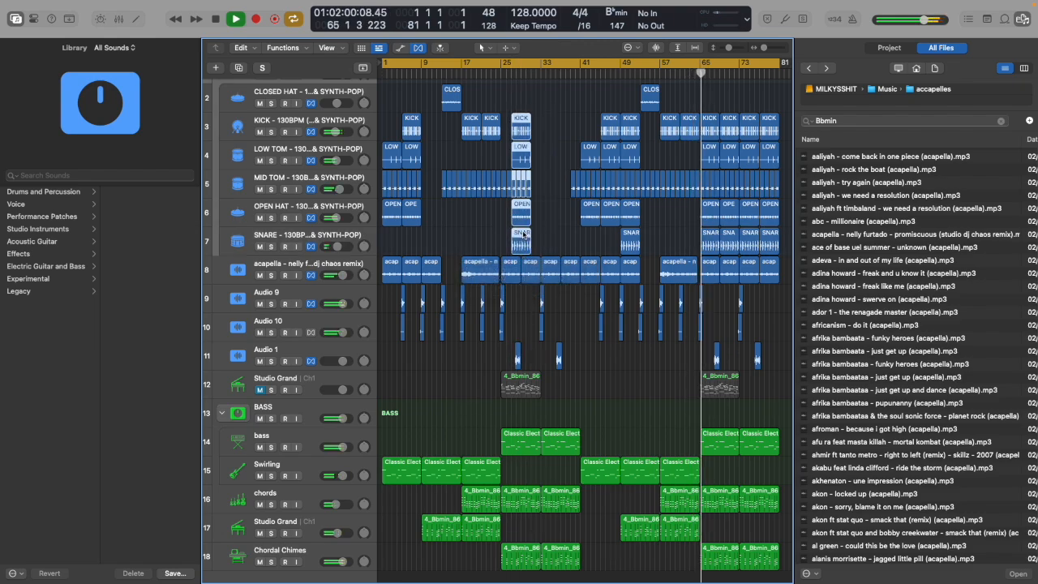
pyautogui.press('super+r')
pyautogui.press('super+r')
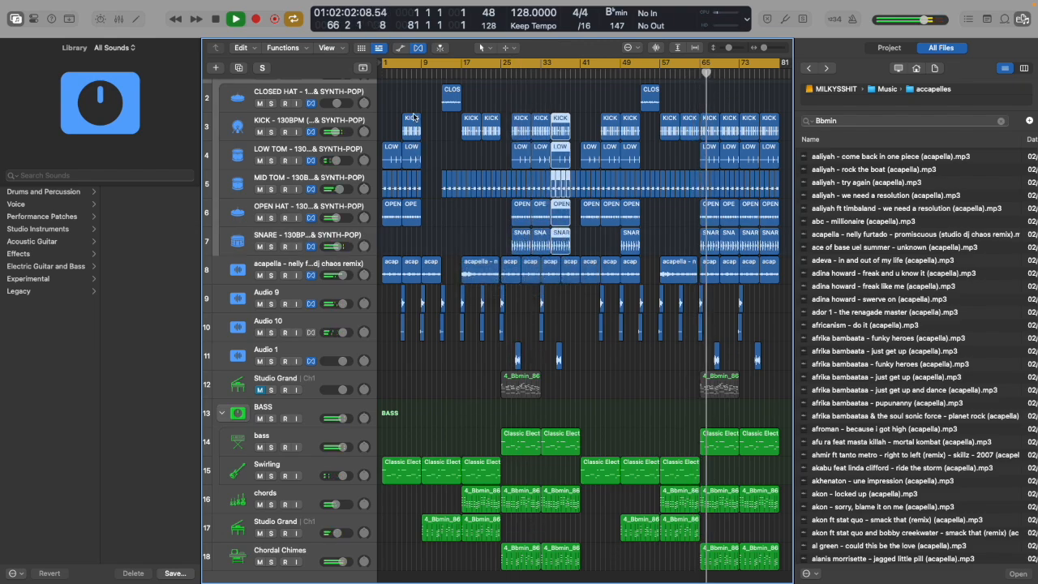
# Repeat the drum regions at bar 5 to refill bar 9, and repeat a MID TOM region to close its gap.
pyautogui.moveTo(408, 109); pyautogui.dragTo(421, 229)
pyautogui.press('super+r')
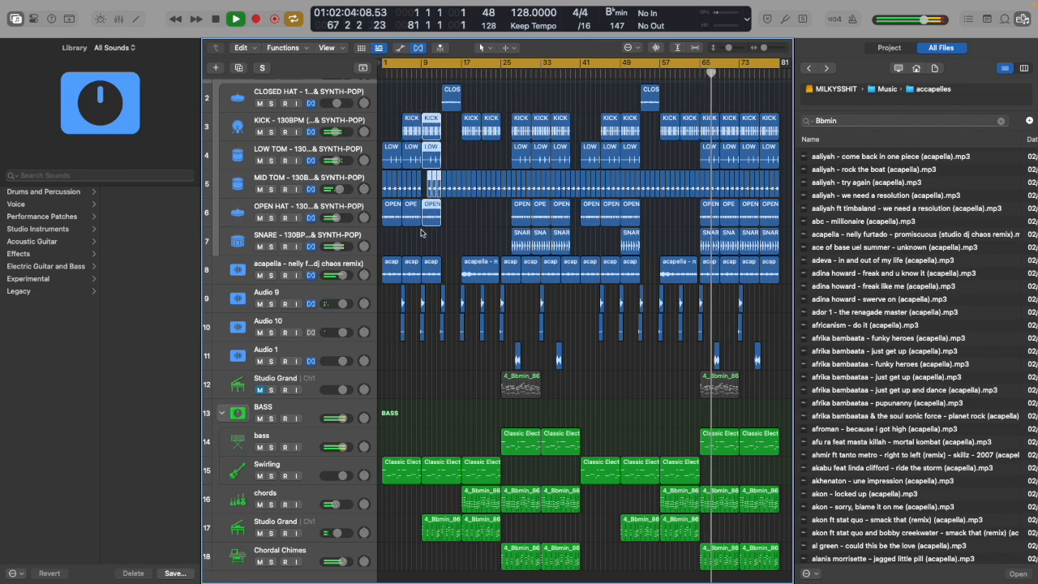
pyautogui.click(419, 178)
pyautogui.press('super+r')
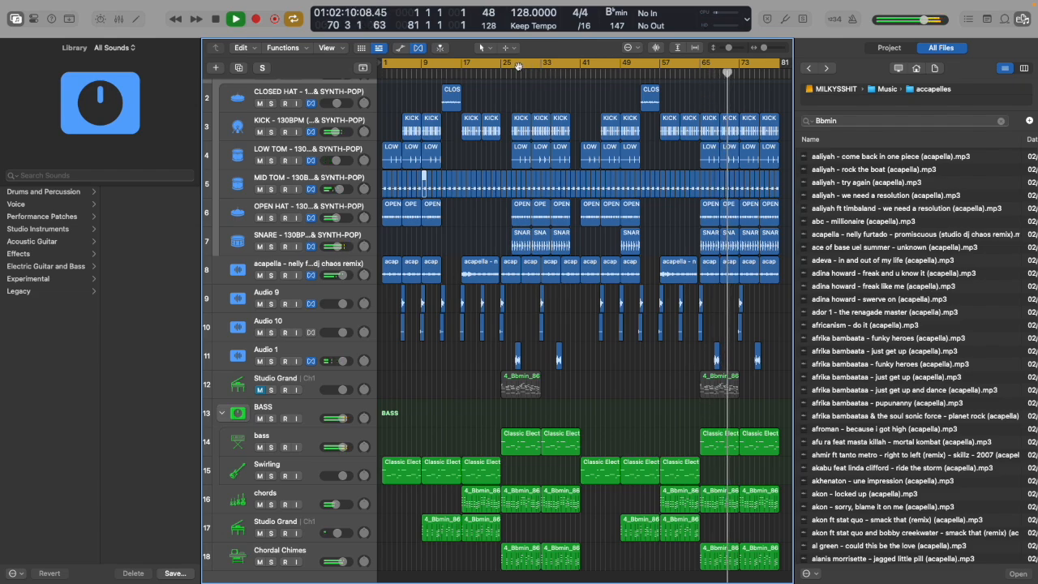
# Move the drum block from bar 27 to bar 25, repeat its last section at bar 37, and fill the MID TOM gap.
pyautogui.click(520, 120)
pyautogui.moveTo(521, 120); pyautogui.dragTo(513, 235)
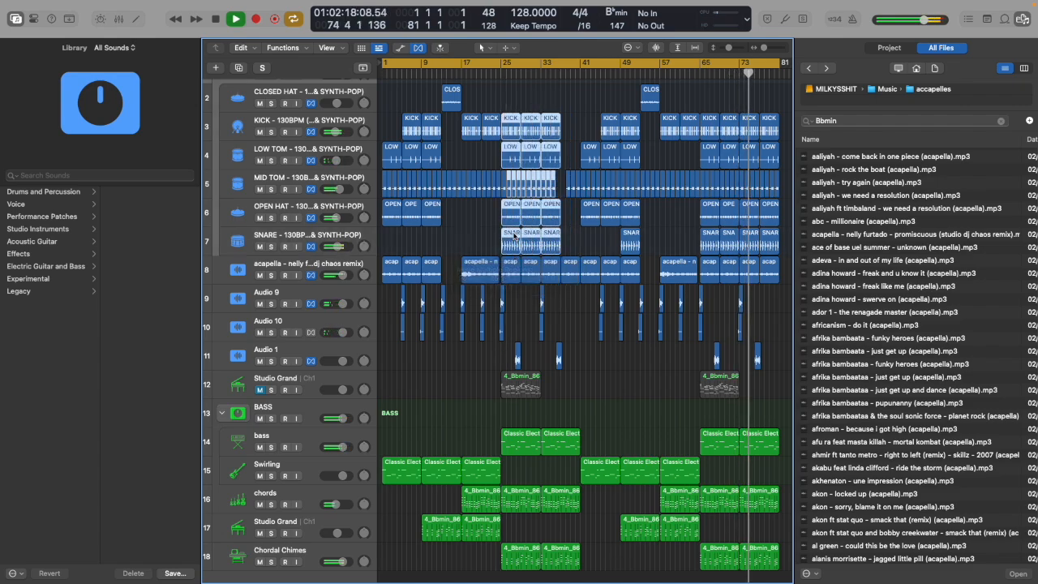
pyautogui.moveTo(567, 254)
pyautogui.mouseDown()
pyautogui.moveTo(554, 239)
pyautogui.moveTo(549, 120)
pyautogui.moveTo(556, 240)
pyautogui.mouseUp()
pyautogui.press('super+r')
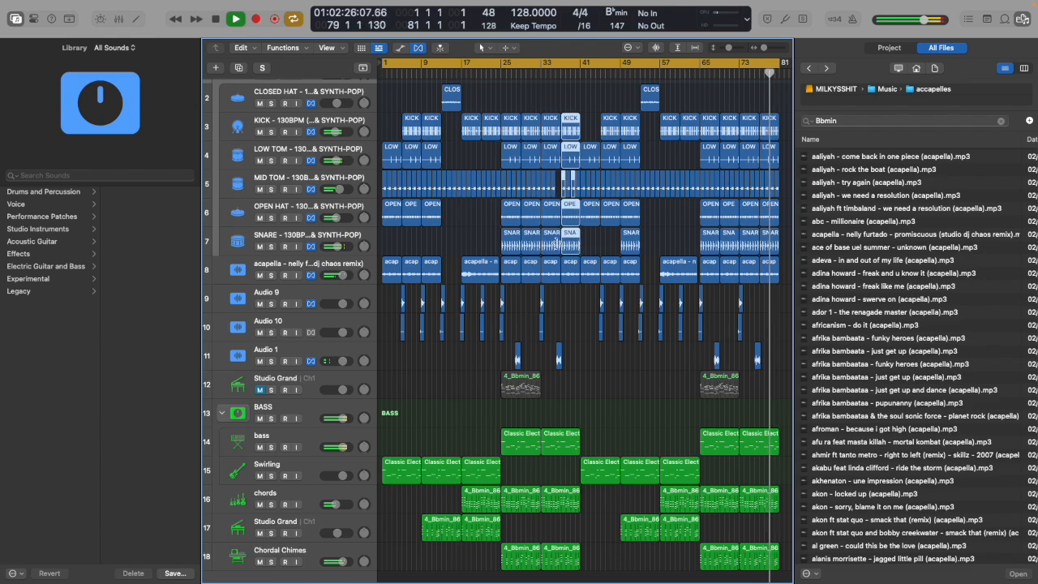
pyautogui.click(560, 189)
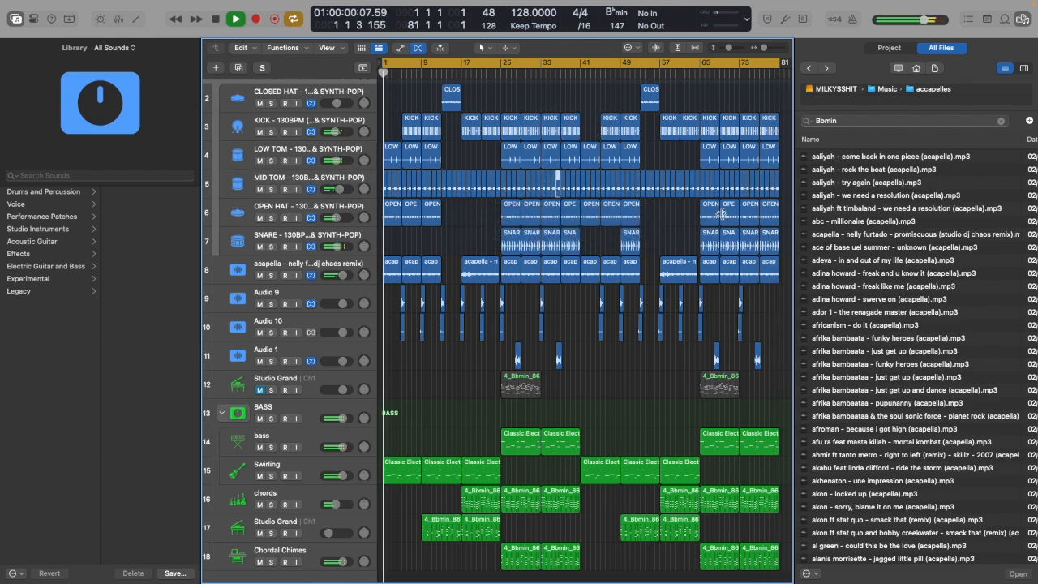
# Replace the kick, tom, open hat and snare regions at bars 65 to 81 with a copy of those at bars 25 to 41.
pyautogui.moveTo(702, 110); pyautogui.dragTo(773, 244)
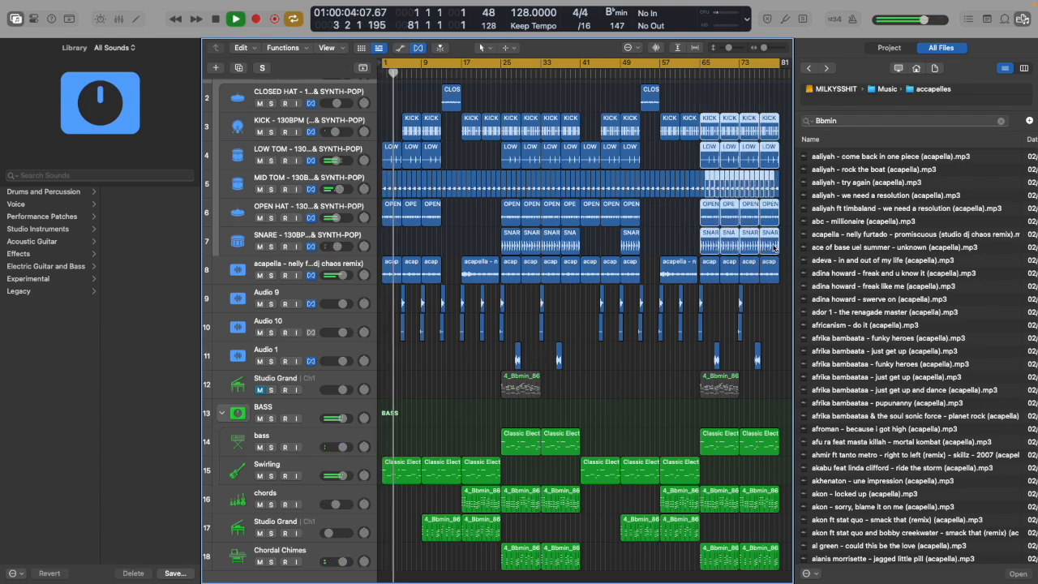
pyautogui.press('Delete')
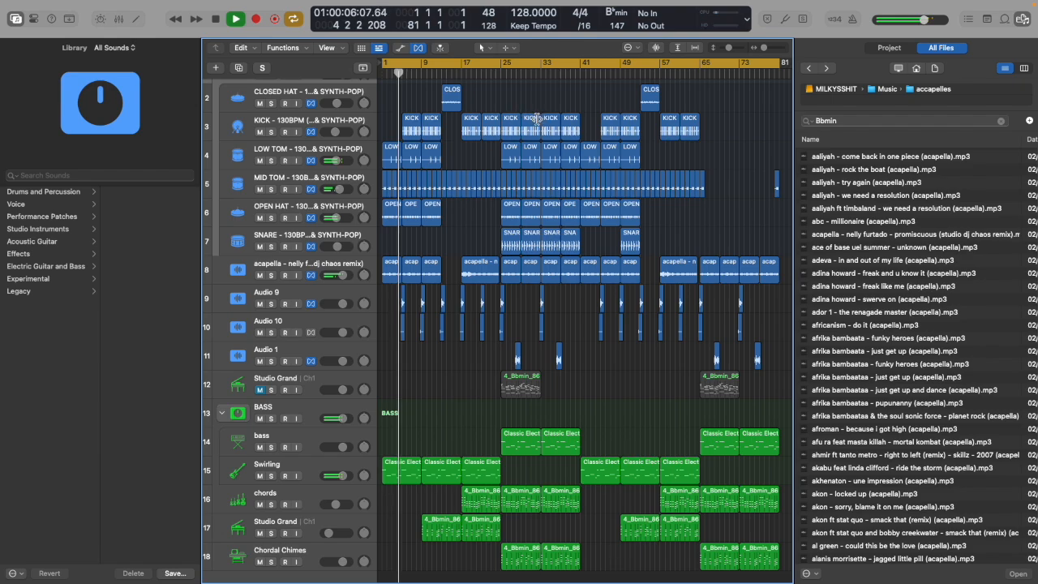
pyautogui.moveTo(518, 106); pyautogui.dragTo(576, 244)
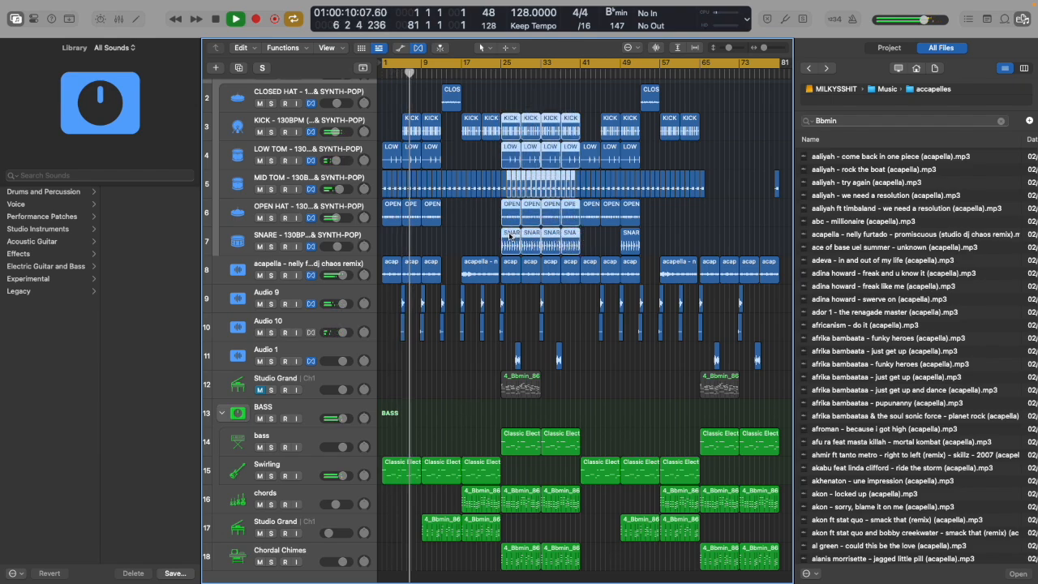
pyautogui.moveTo(509, 235); pyautogui.dragTo(711, 244)
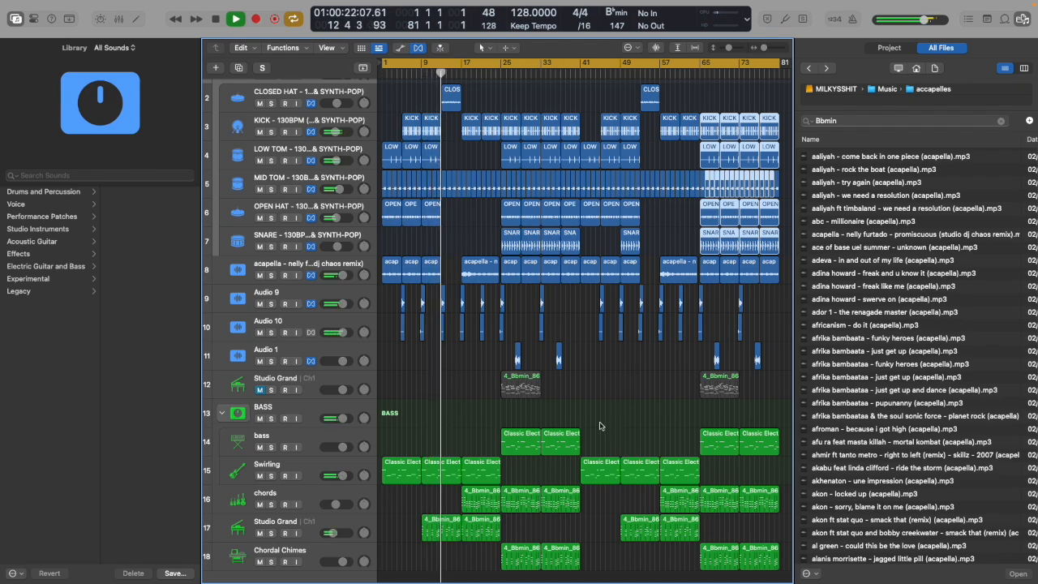
pyautogui.scroll(1, 373, 101)
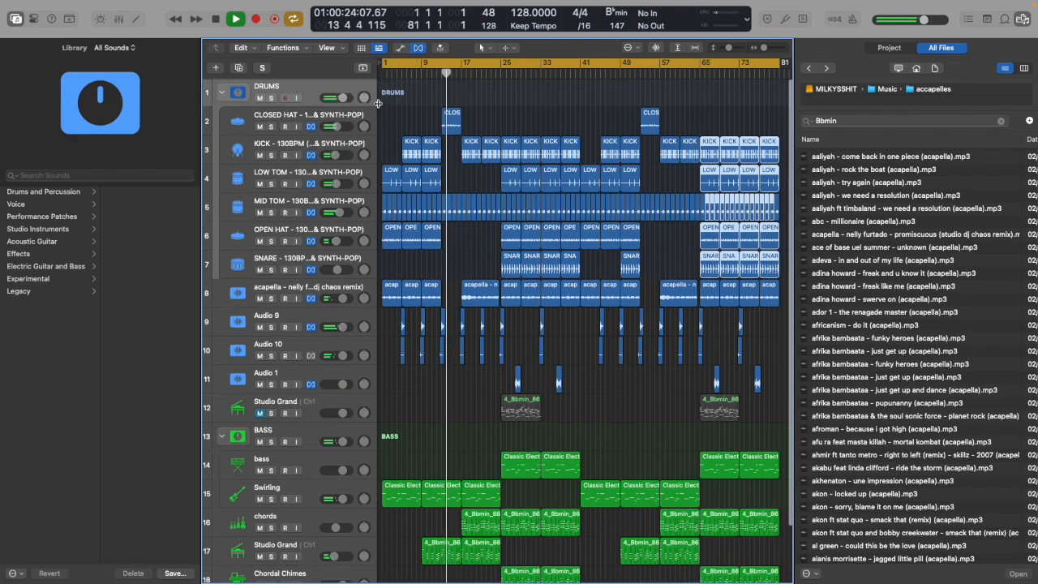
pyautogui.click(362, 67)
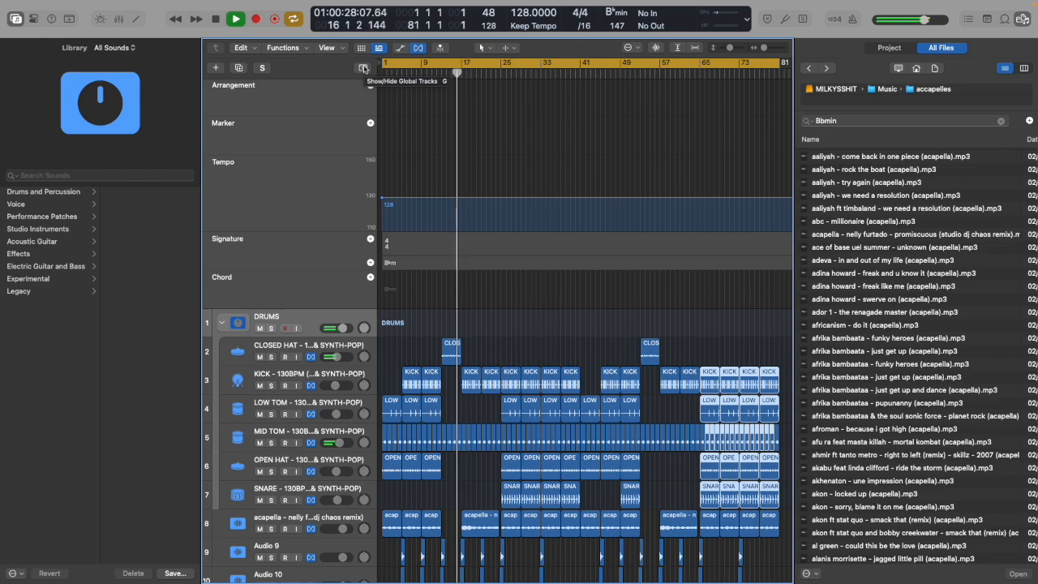
pyautogui.click(363, 67)
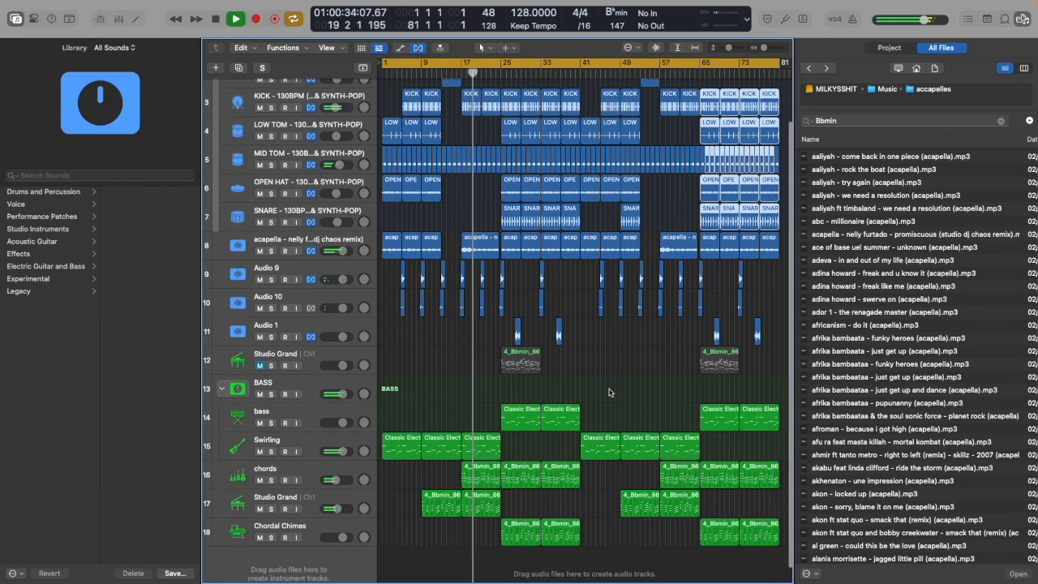
pyautogui.scroll(2, 610, 392)
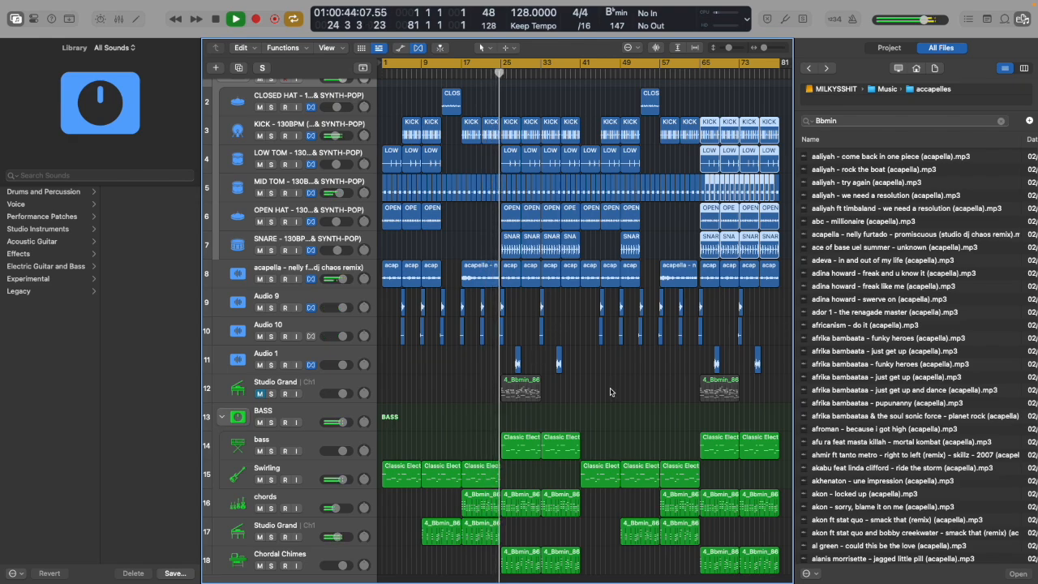
# Review the track arrangement and examine the drum regions at bars 25 to 41 alongside those at bars 1 to 17.
pyautogui.scroll(-2, 611, 393)
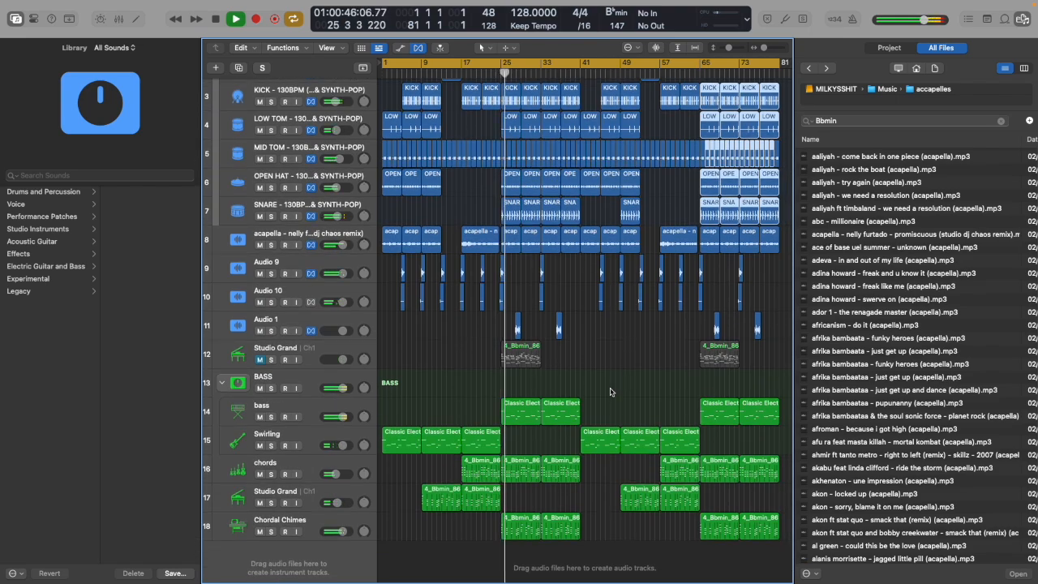
pyautogui.scroll(3, 610, 392)
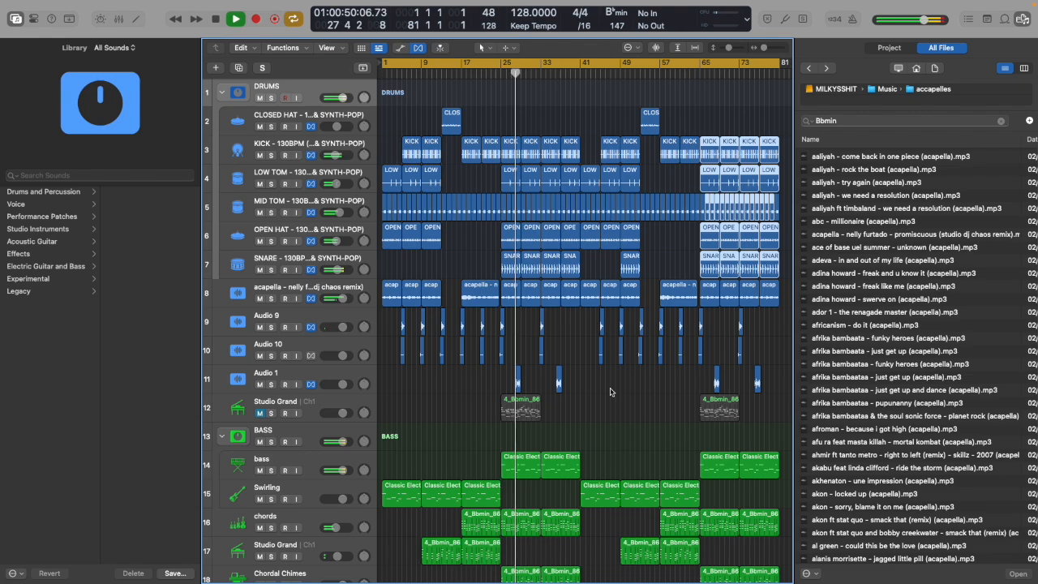
pyautogui.click(316, 375)
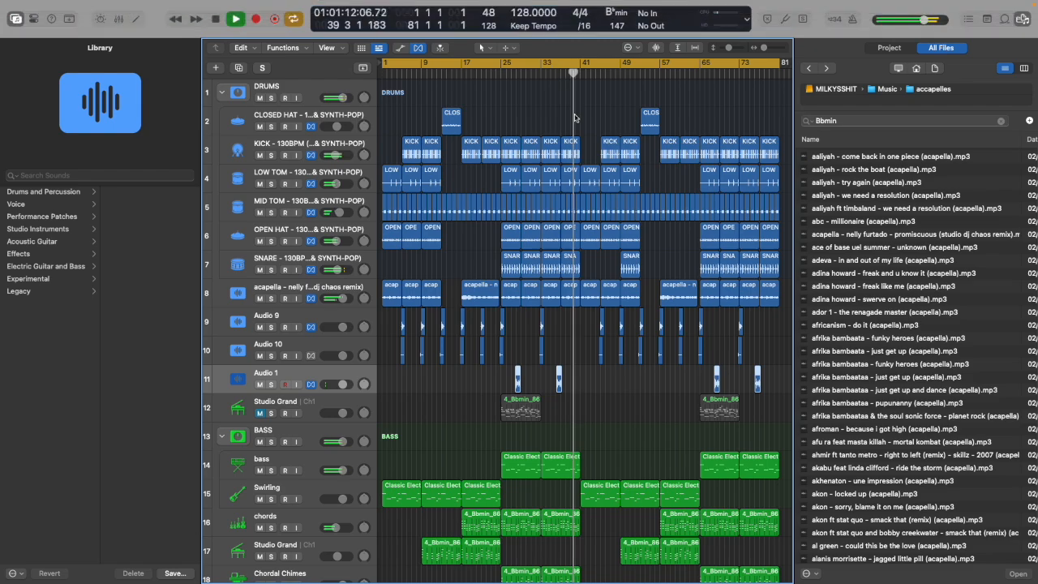
pyautogui.moveTo(508, 125); pyautogui.dragTo(572, 273)
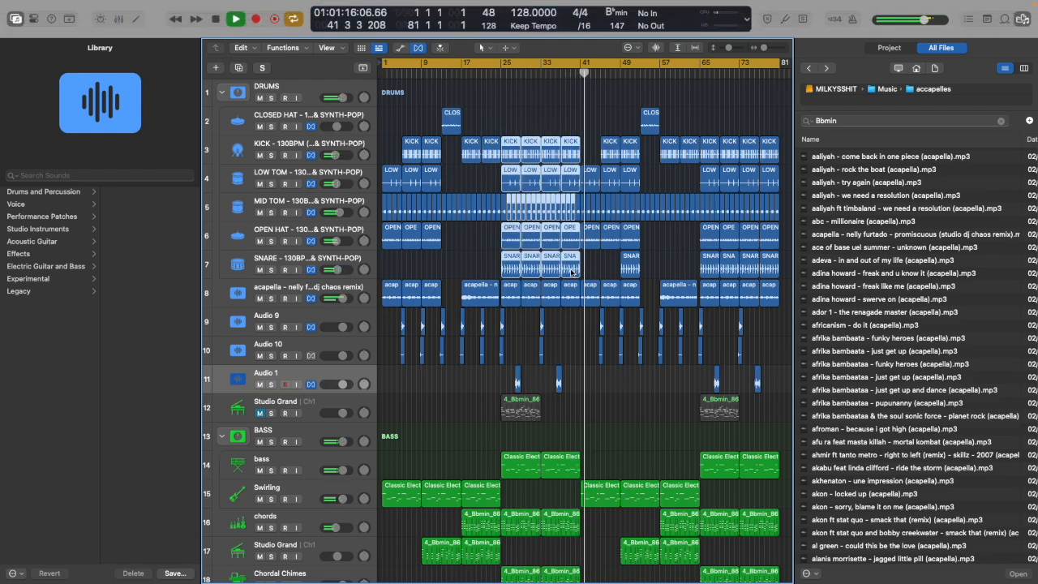
pyautogui.press('z')
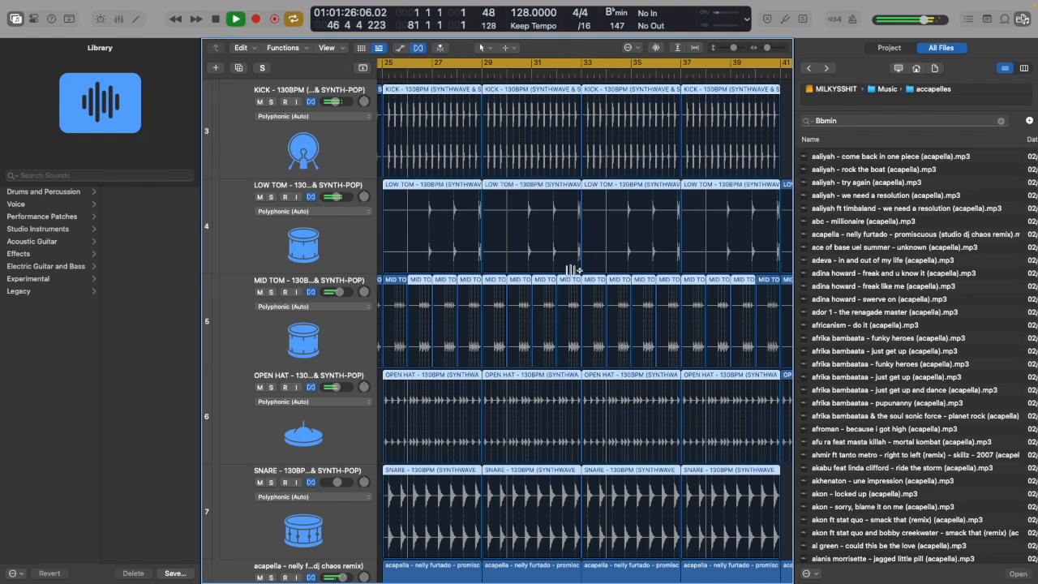
pyautogui.hscroll(-10, 572, 270)
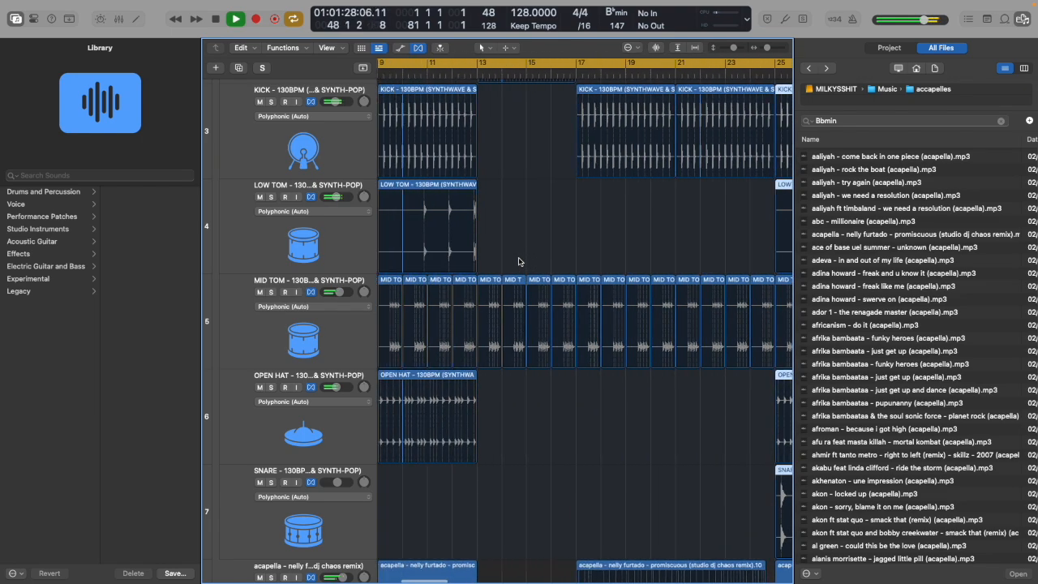
pyautogui.hscroll(-4, 519, 261)
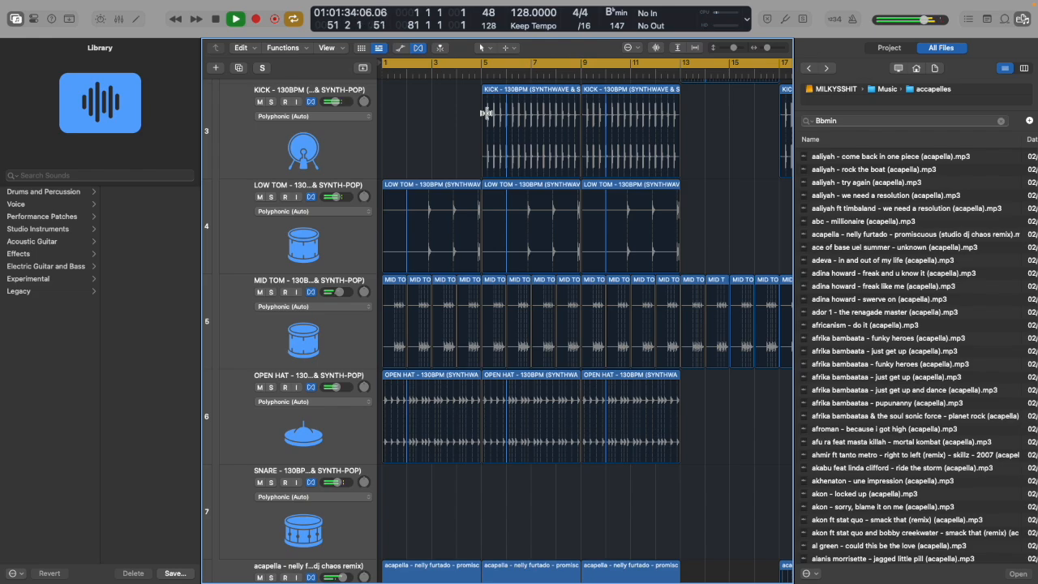
pyautogui.click(594, 92)
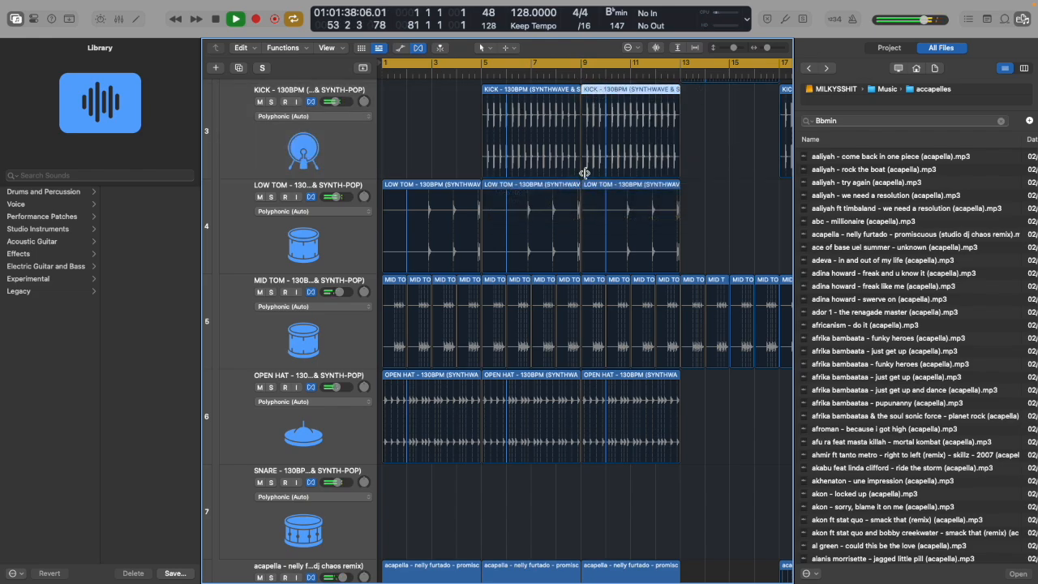
# Select the four kick regions at bars 25 to 41, assign the Slip Tool as the alternate tool, and enlarge the regions.
pyautogui.click(679, 49)
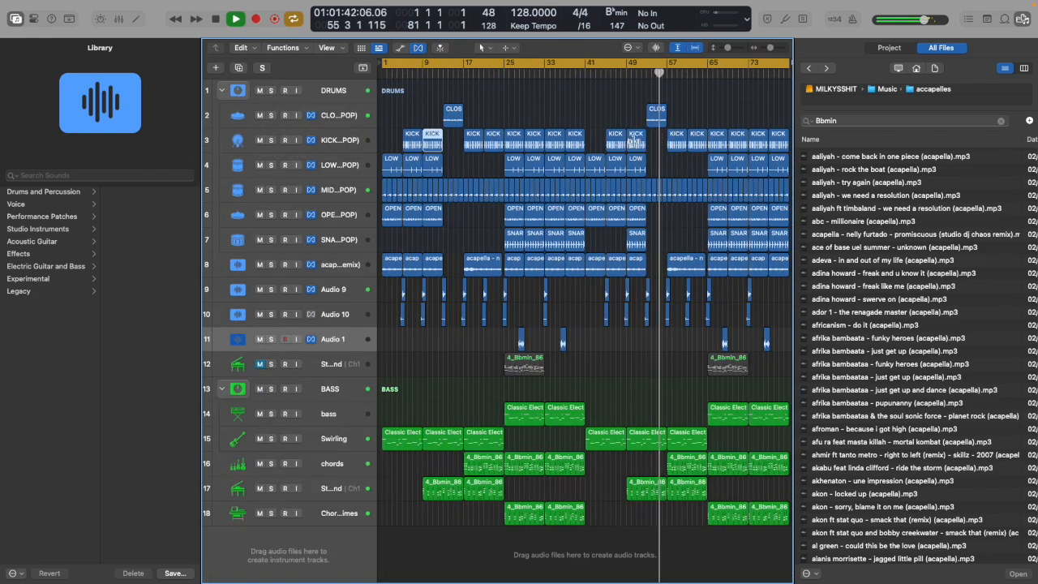
pyautogui.moveTo(527, 143)
pyautogui.mouseDown()
pyautogui.moveTo(575, 144)
pyautogui.moveTo(512, 142)
pyautogui.mouseUp()
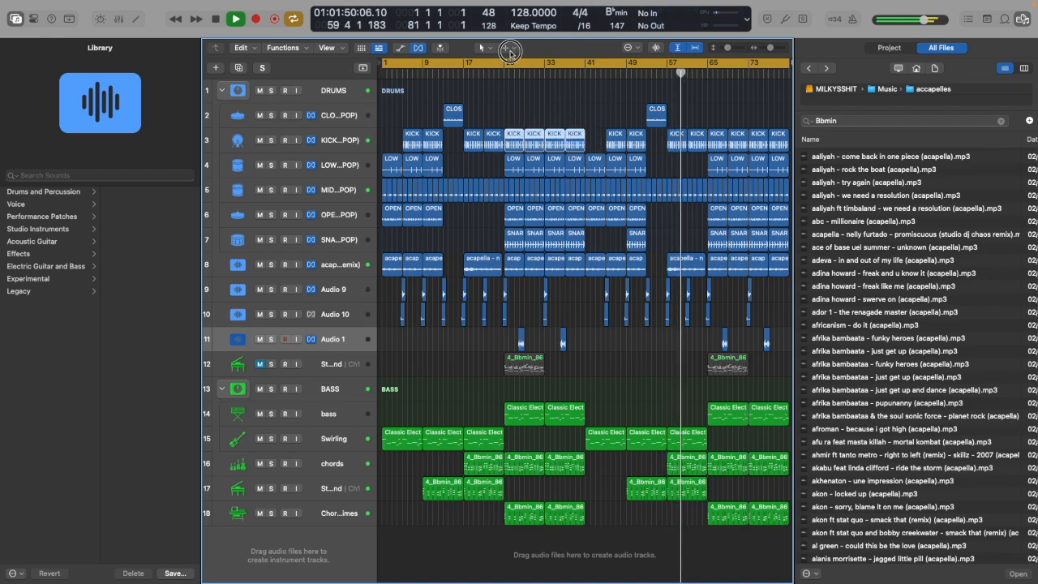
pyautogui.click(507, 49)
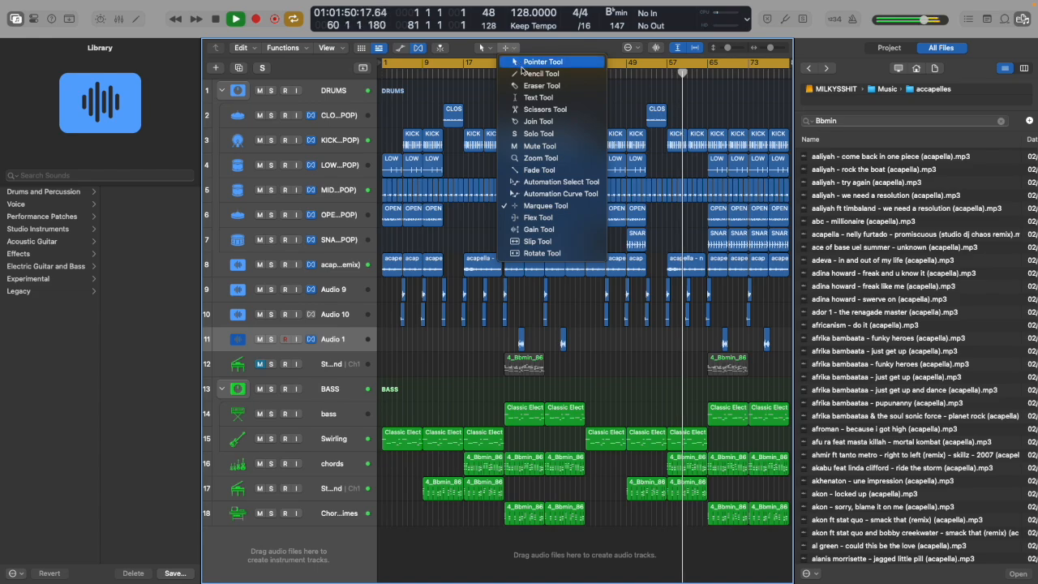
pyautogui.click(540, 229)
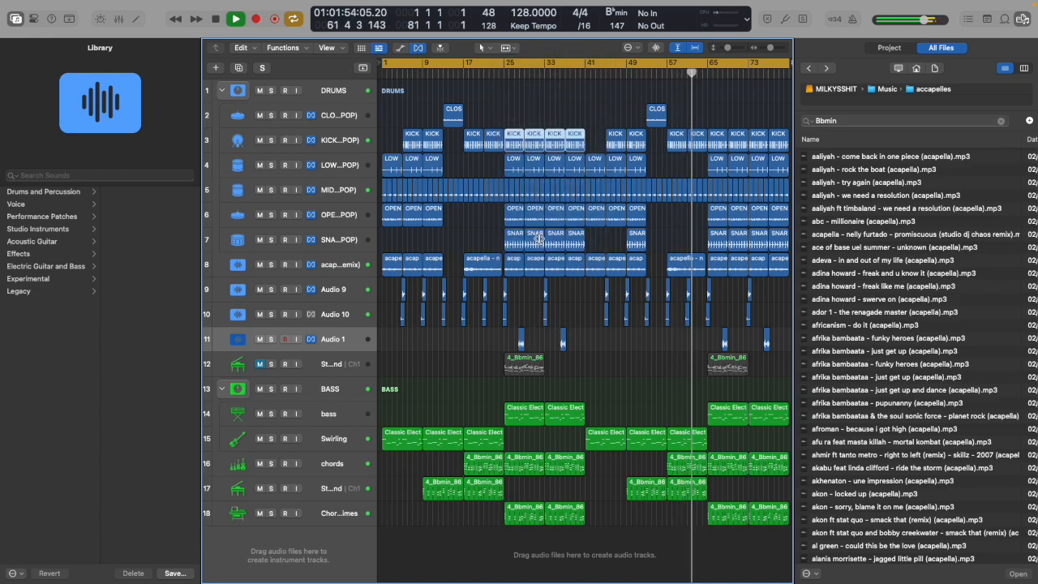
pyautogui.press('z')
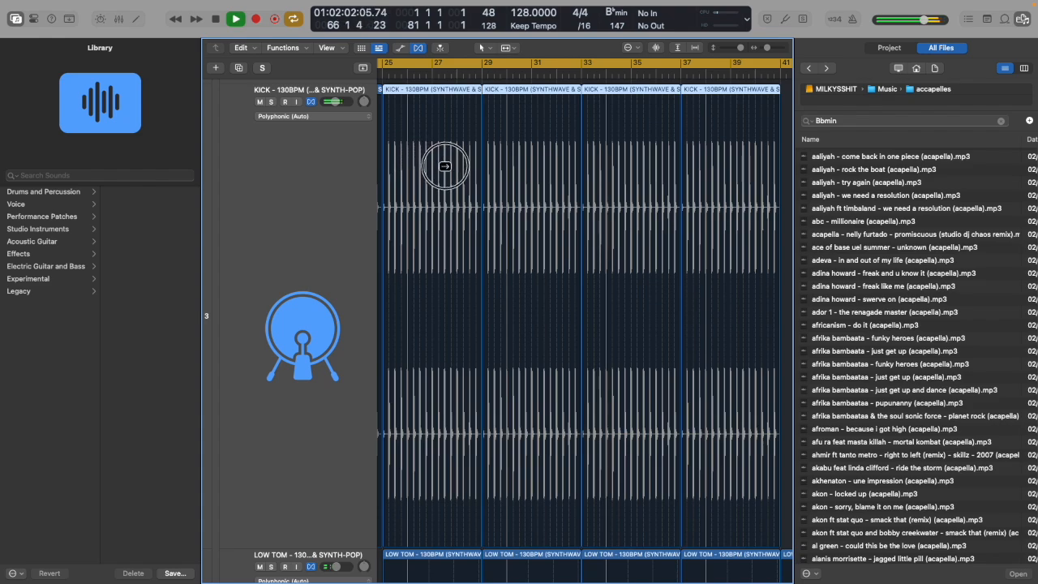
# Hide the browser and library, and fill the widened tracks area with the selected kick regions.
pyautogui.scroll(1, 384, 102)
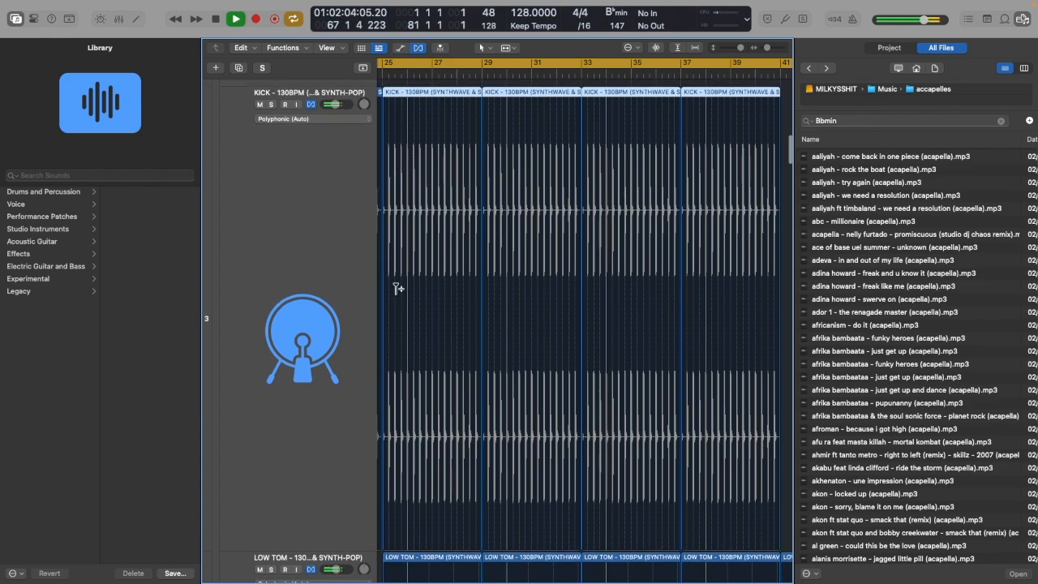
pyautogui.scroll(-3, 406, 293)
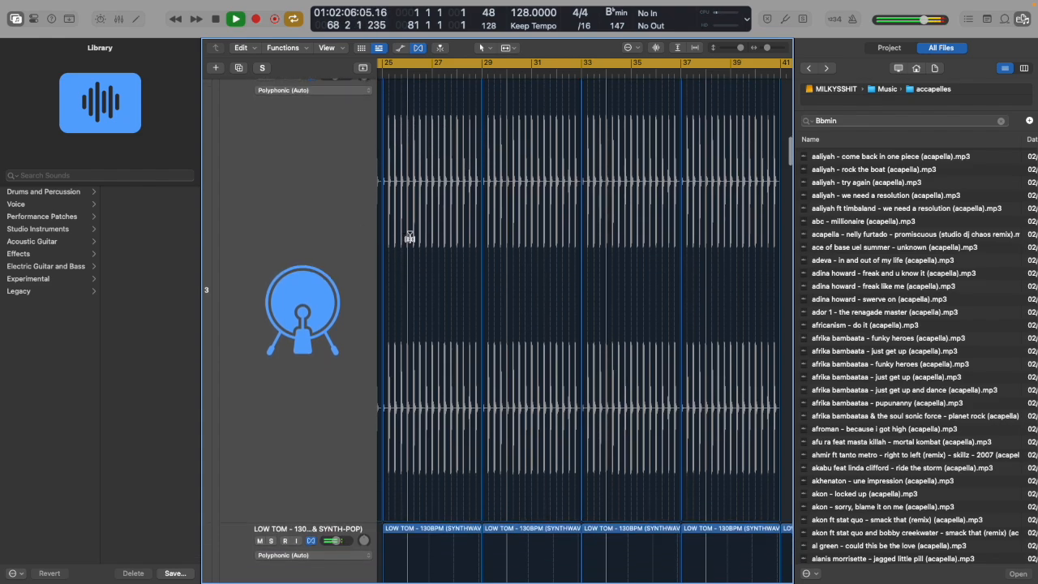
pyautogui.click(1020, 18)
pyautogui.click(15, 20)
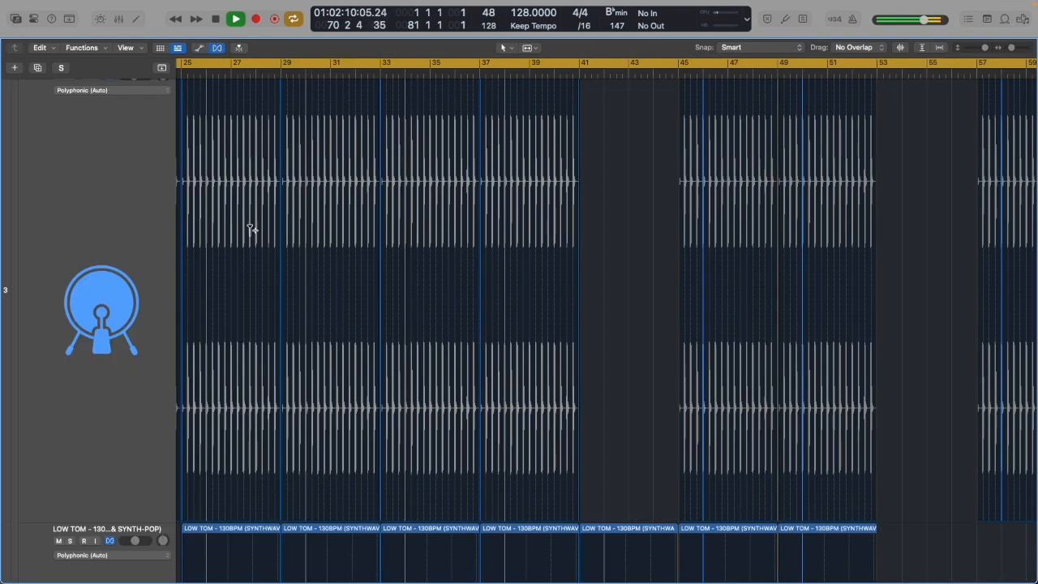
pyautogui.press('z')
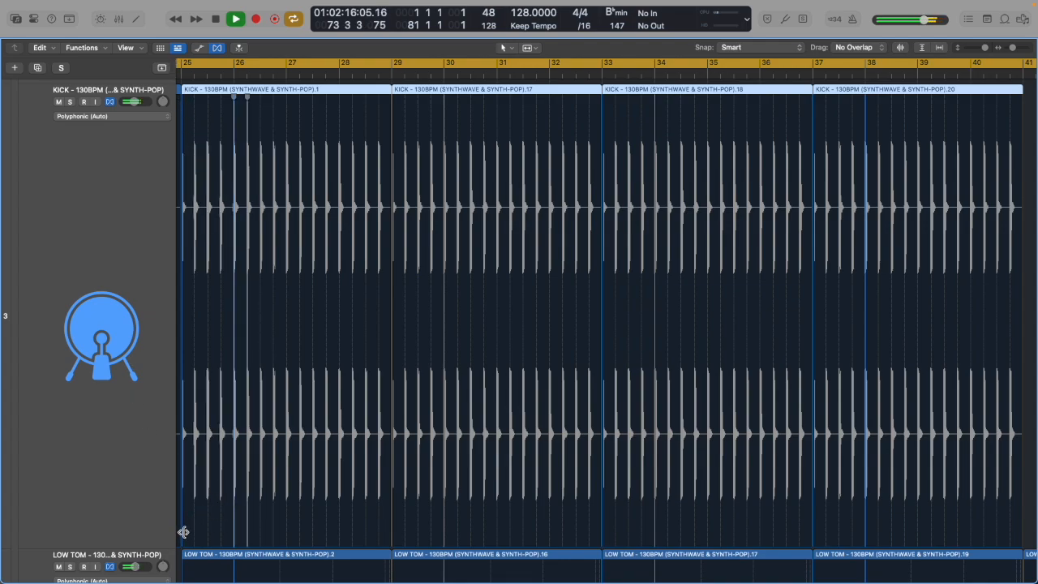
# Trim the first beat off the four kick regions at bars 25 to 41 and move them so the first starts at bar 25.
pyautogui.moveTo(184, 532); pyautogui.dragTo(193, 531)
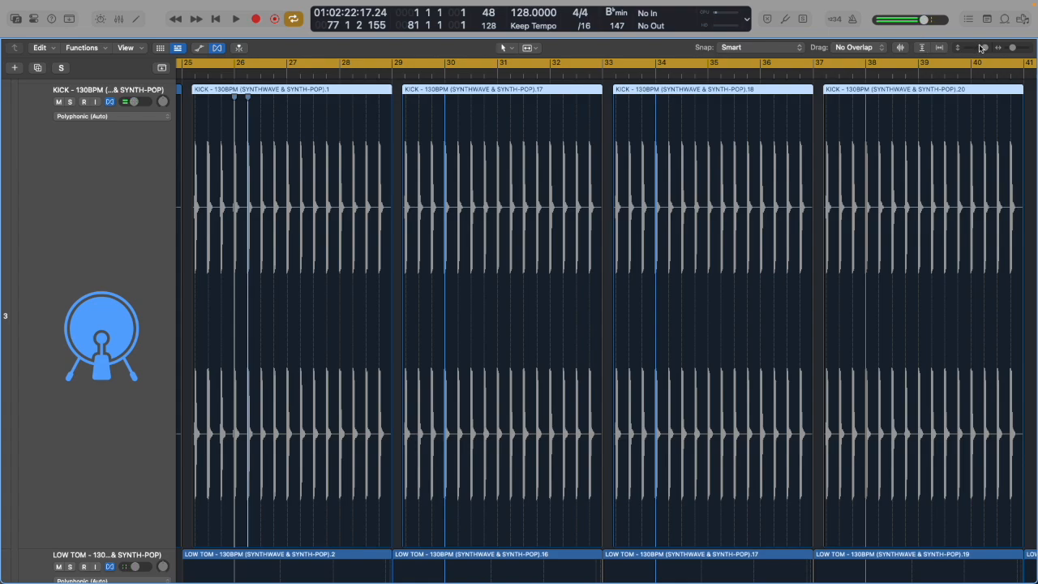
pyautogui.moveTo(1011, 49); pyautogui.dragTo(1022, 50)
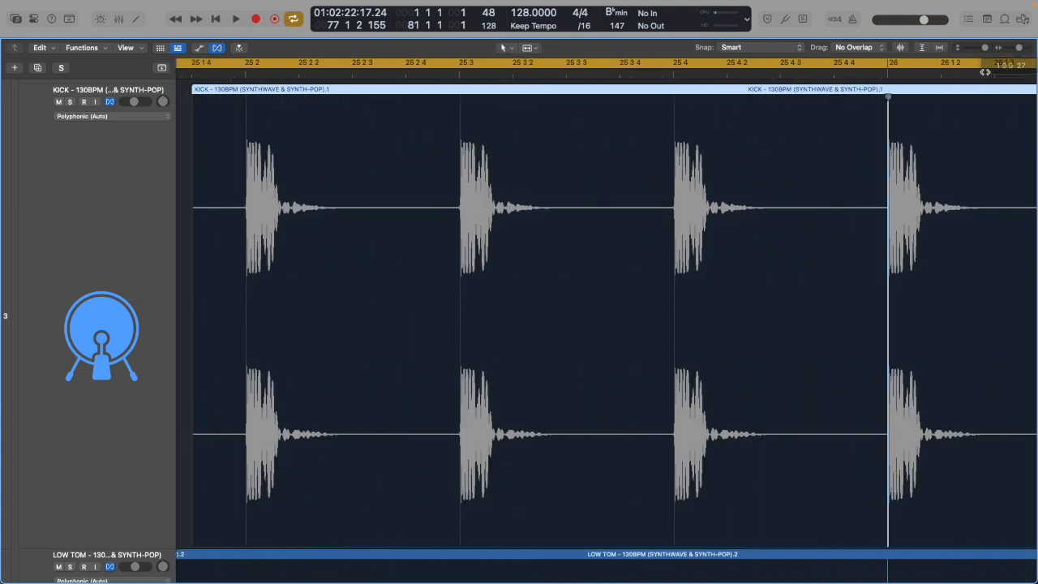
pyautogui.moveTo(192, 511); pyautogui.dragTo(245, 510)
pyautogui.hscroll(-5, 293, 297)
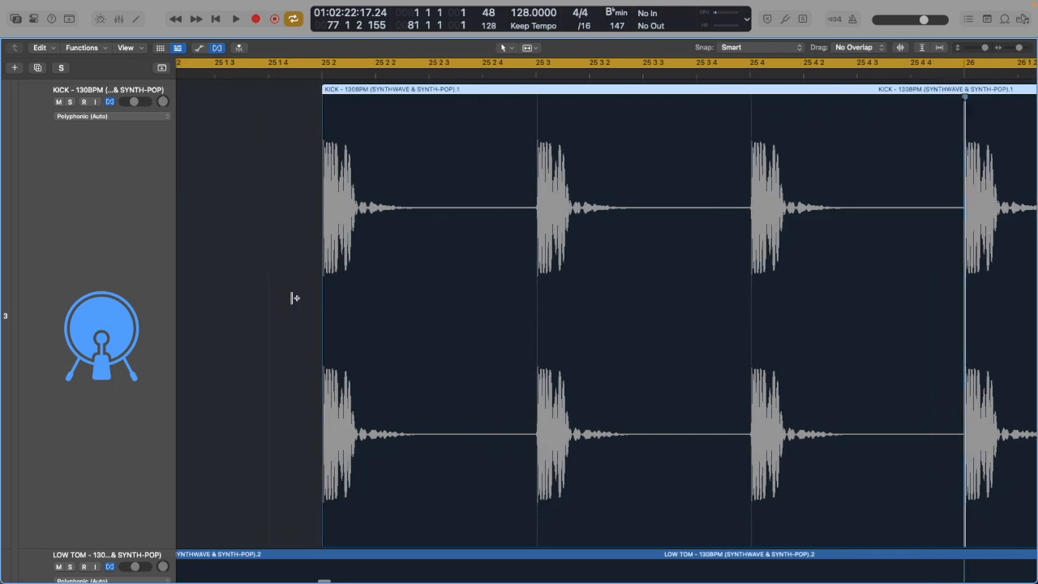
pyautogui.moveTo(505, 88); pyautogui.dragTo(294, 100)
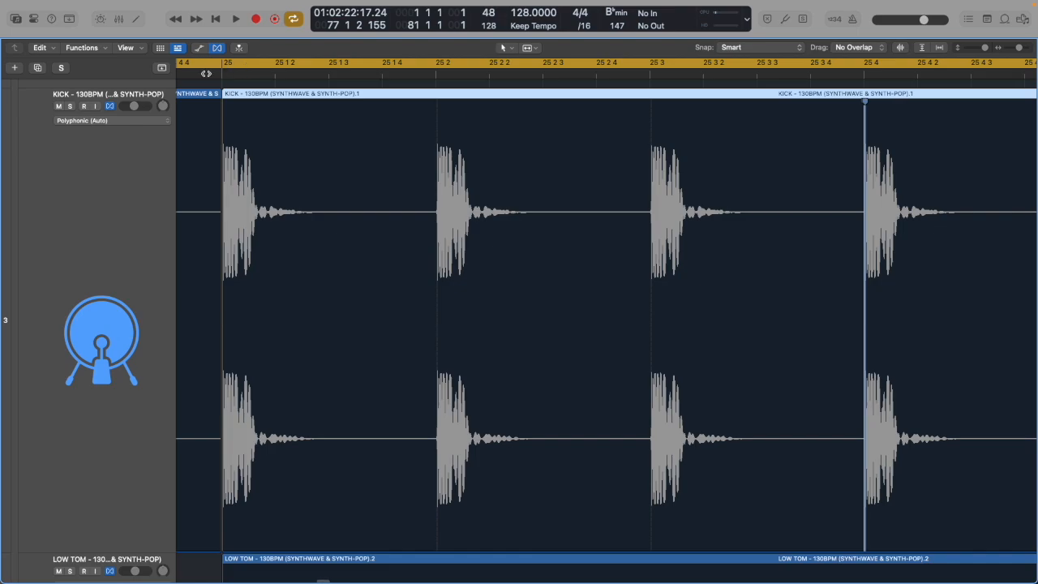
# Play from bar 25 and examine the kick, low tom, mid tom, open hat and snare waveforms across the whole arrangement.
pyautogui.press('space')
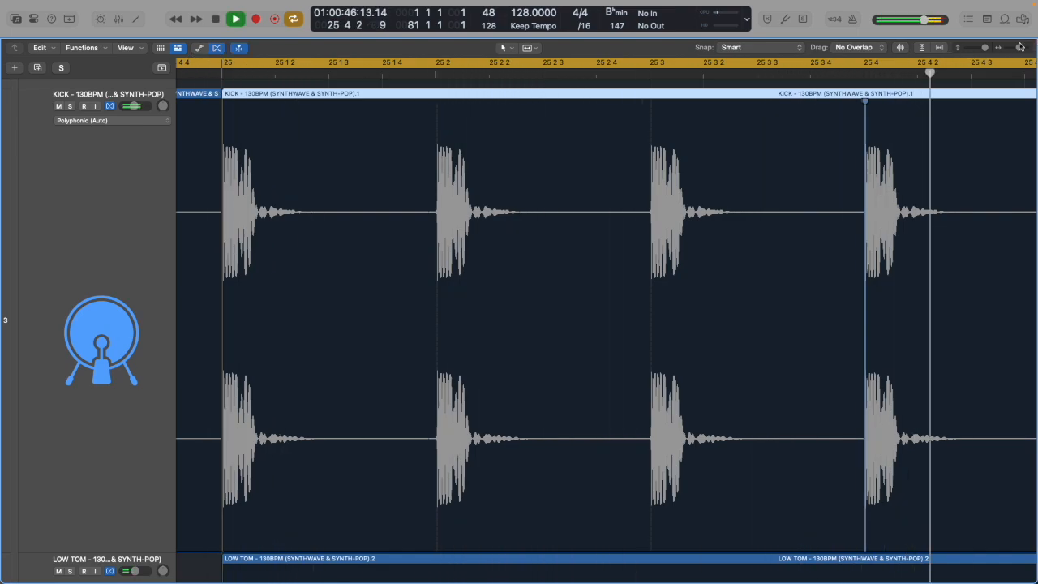
pyautogui.click(937, 49)
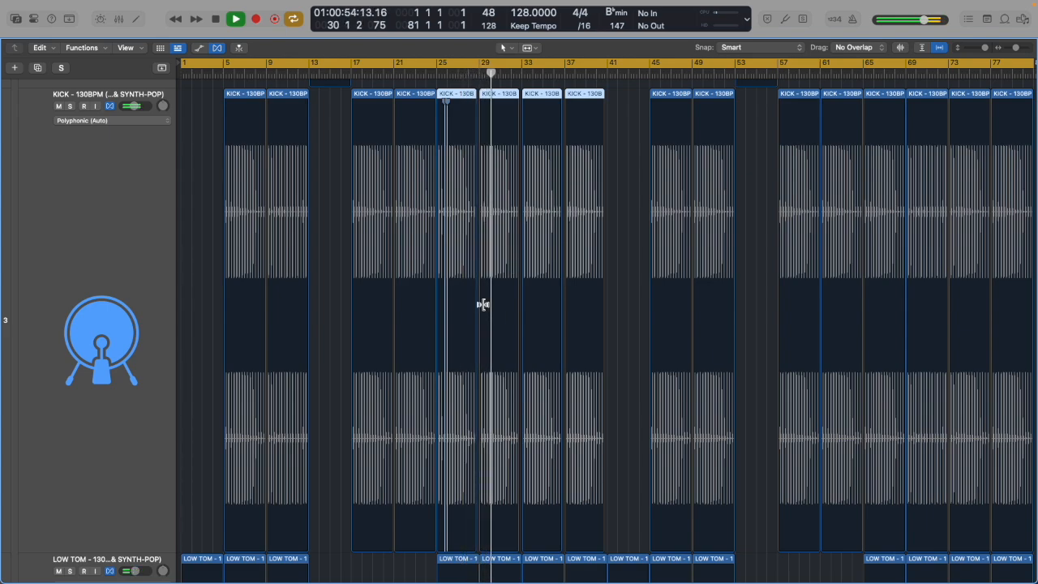
pyautogui.scroll(-3, 494, 364)
pyautogui.scroll(3, 495, 364)
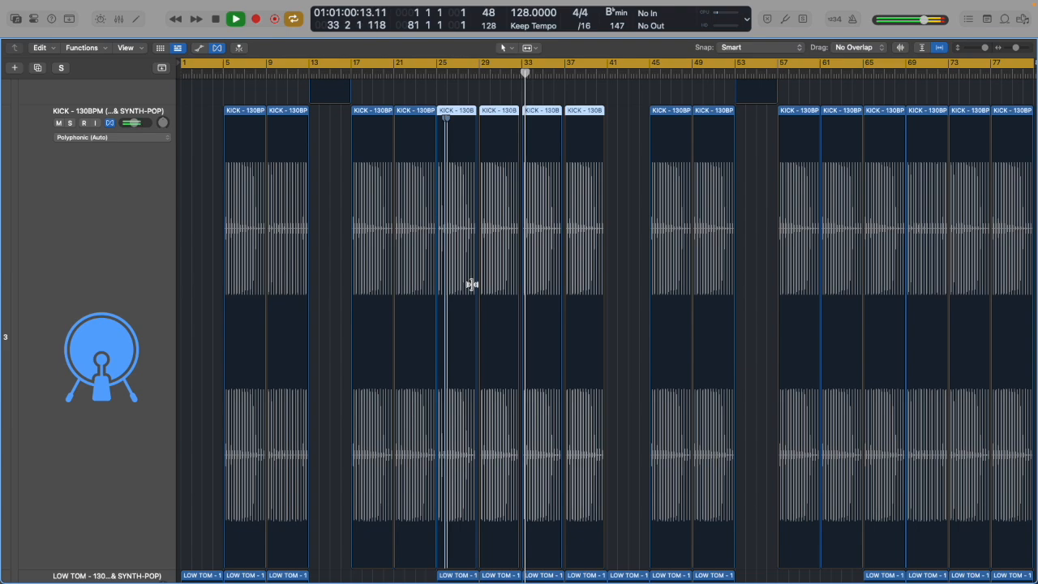
pyautogui.scroll(-3, 473, 299)
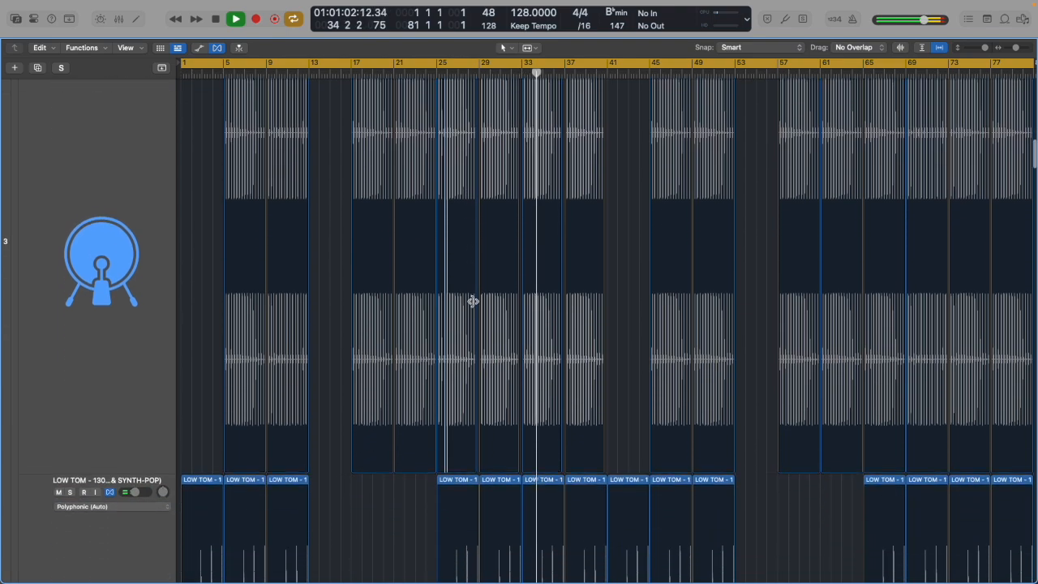
pyautogui.scroll(-12, 472, 301)
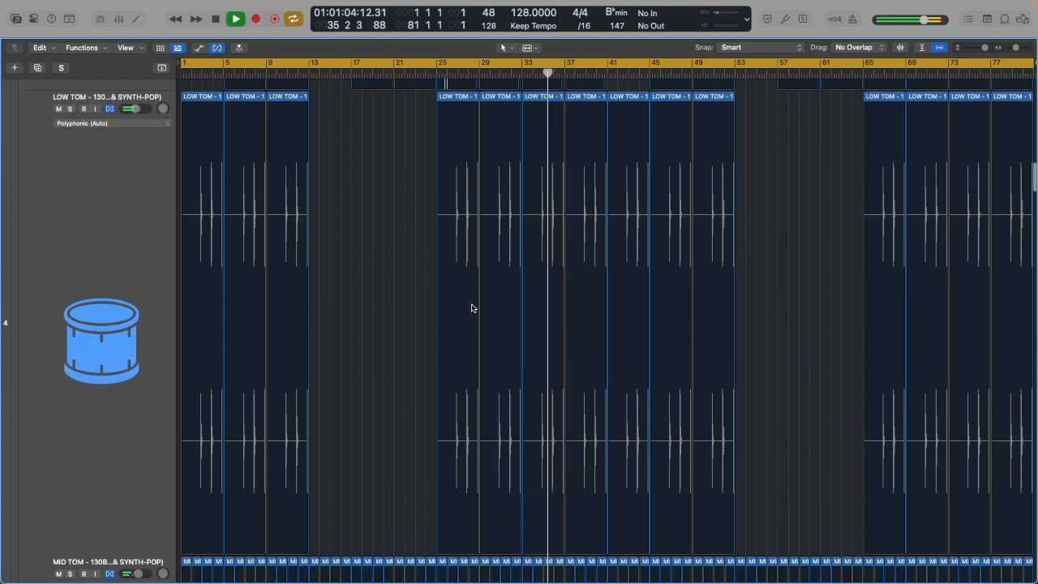
pyautogui.scroll(-12, 472, 308)
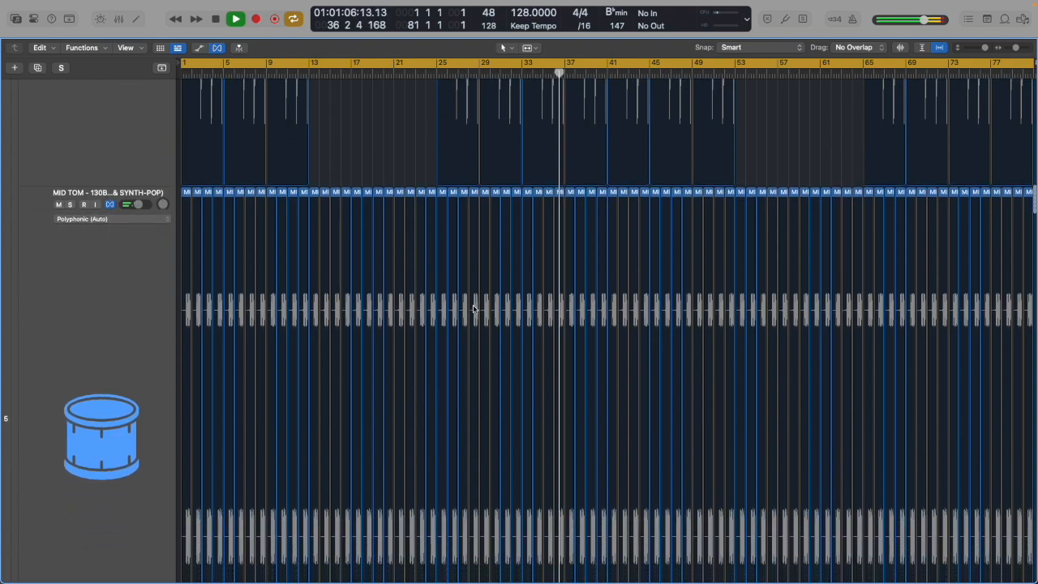
pyautogui.scroll(-15, 473, 308)
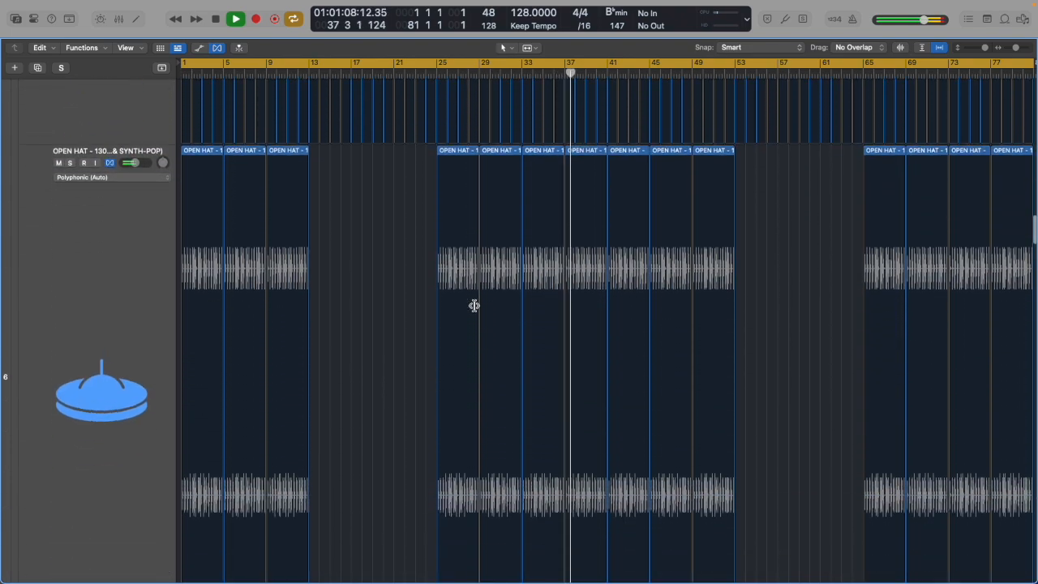
pyautogui.scroll(-16, 473, 304)
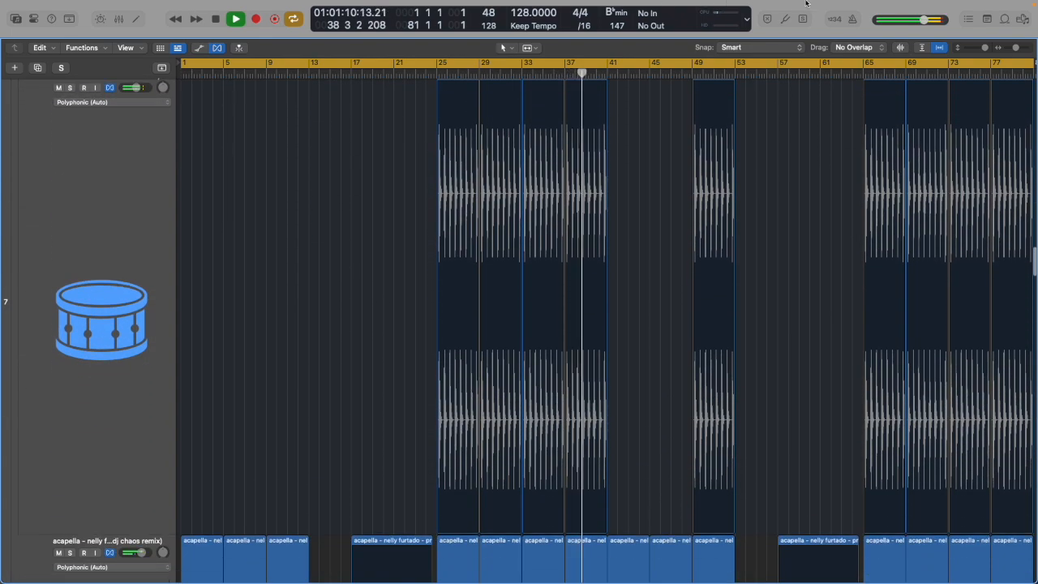
# Nudge the Audio 1 vocal snippets near bars 36 and 76 slightly earlier.
pyautogui.click(922, 49)
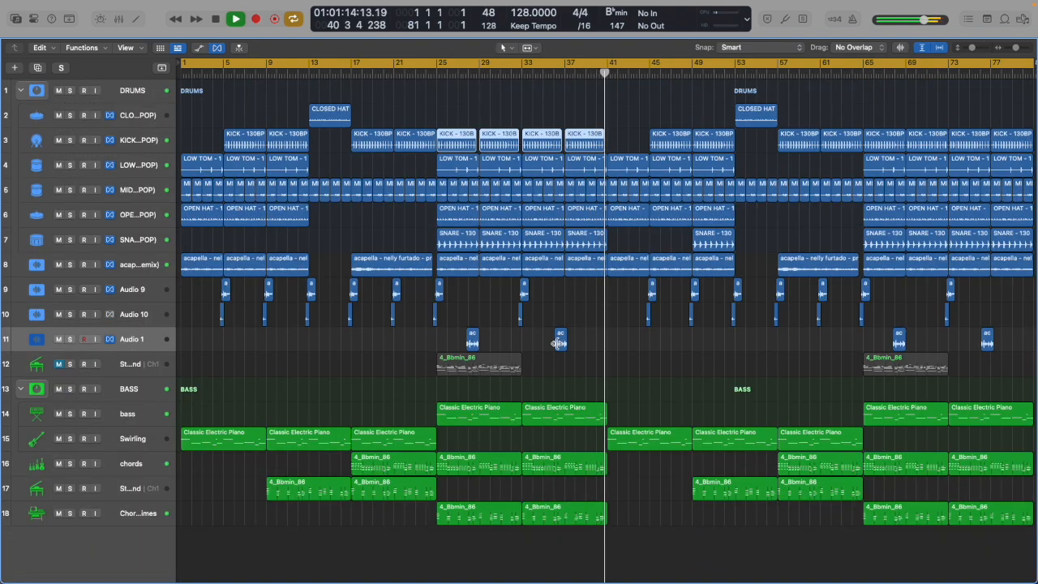
pyautogui.moveTo(558, 340); pyautogui.dragTo(558, 334)
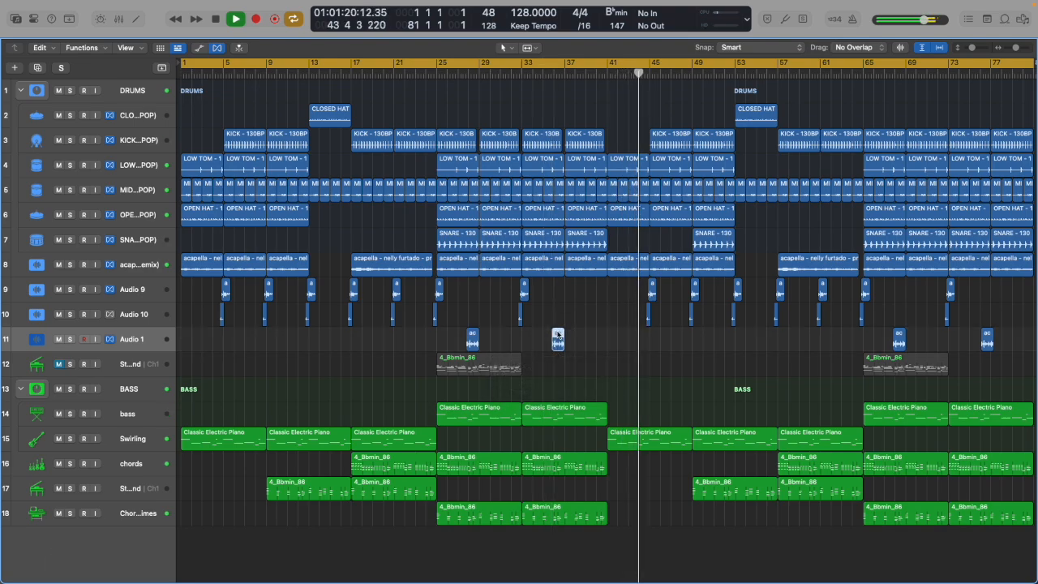
pyautogui.moveTo(981, 332); pyautogui.dragTo(983, 332)
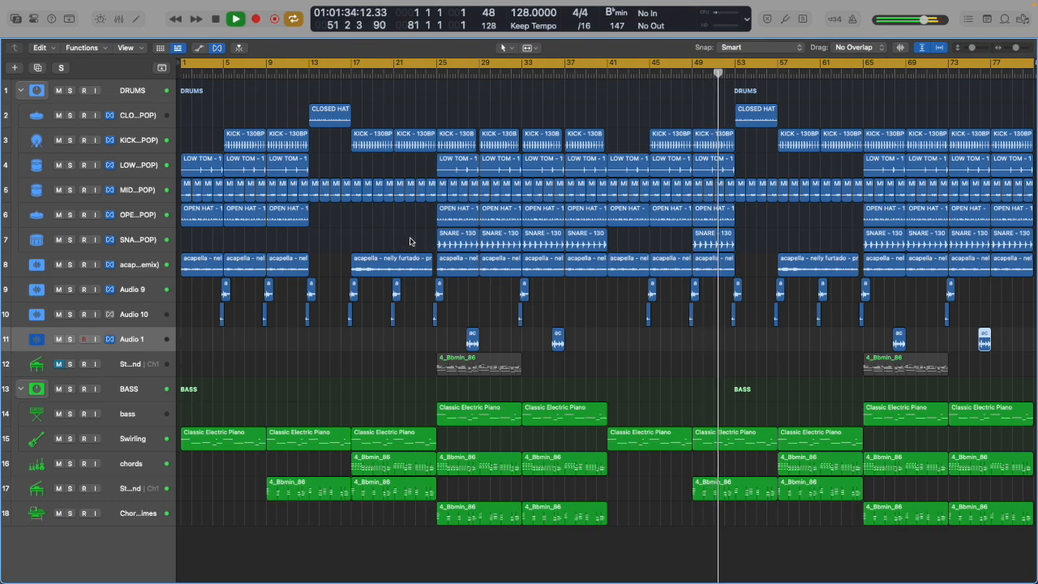
# Mute the snare track and unmute the Studio Grand track above the BASS stack.
pyautogui.click(58, 240)
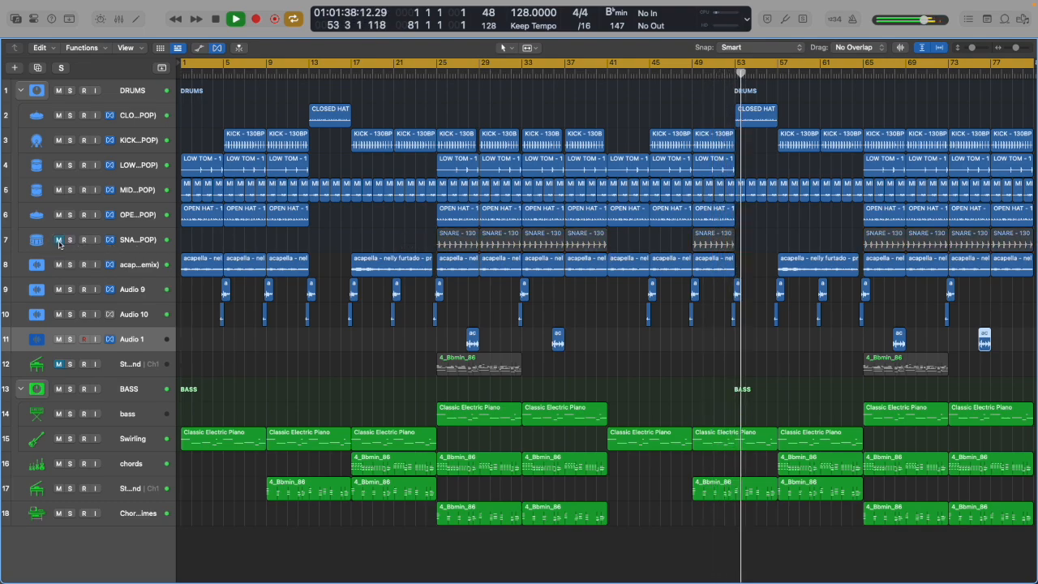
pyautogui.click(137, 237)
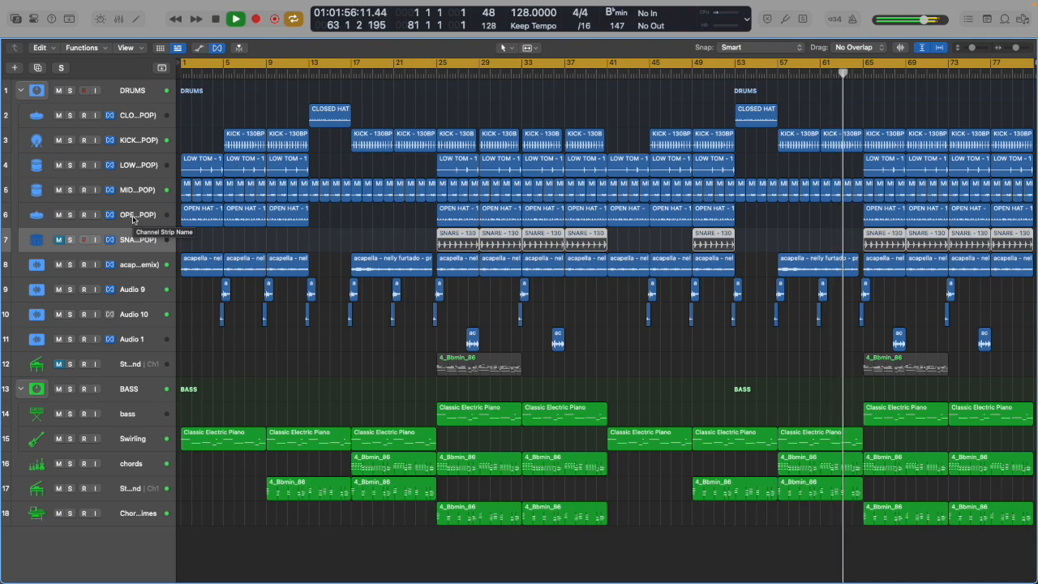
pyautogui.click(54, 364)
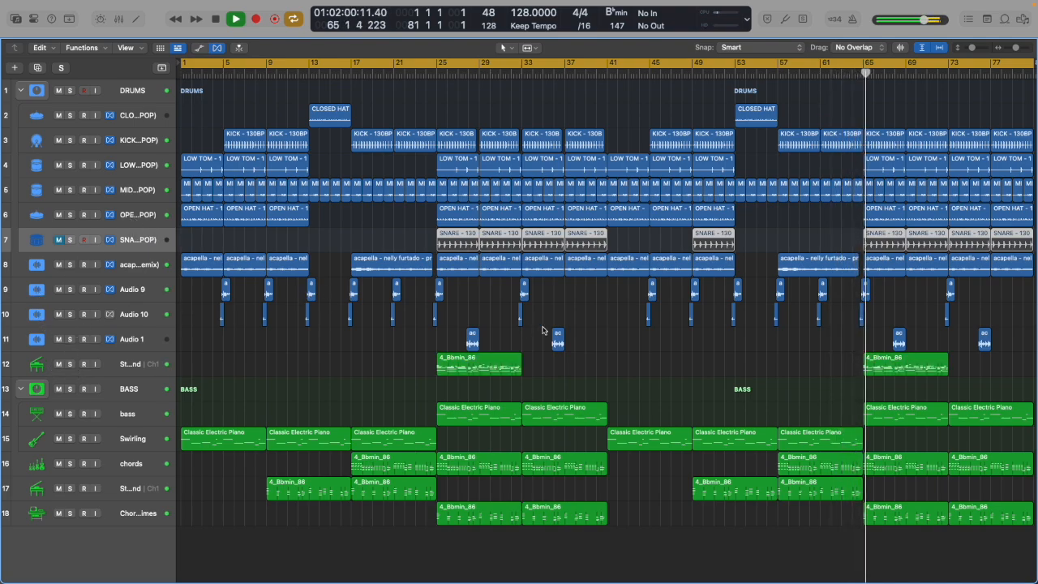
# Repeat the Studio Grand region at bar 65 so a copy starts at bar 73.
pyautogui.click(883, 366)
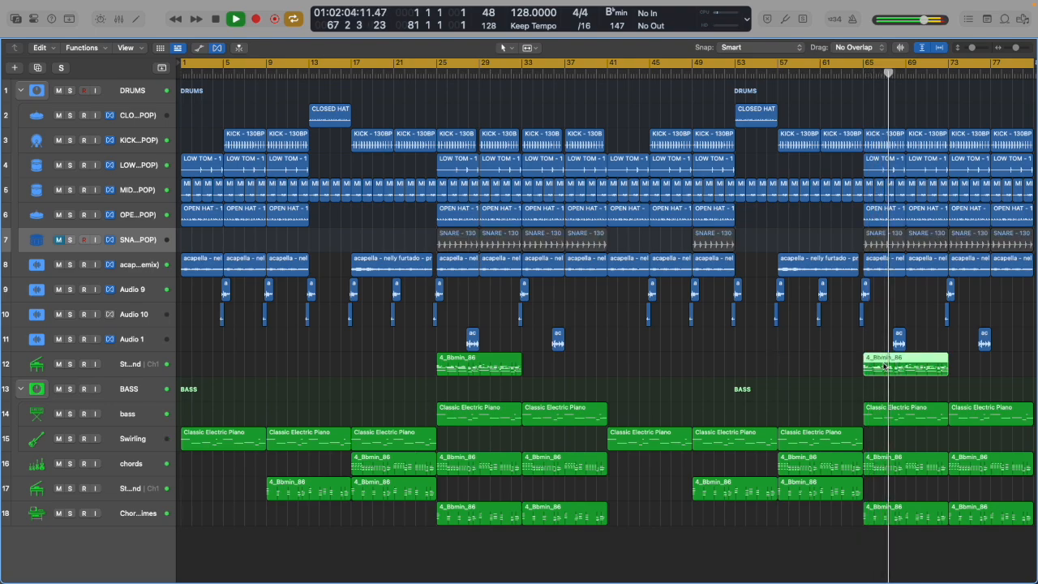
pyautogui.press('super+r')
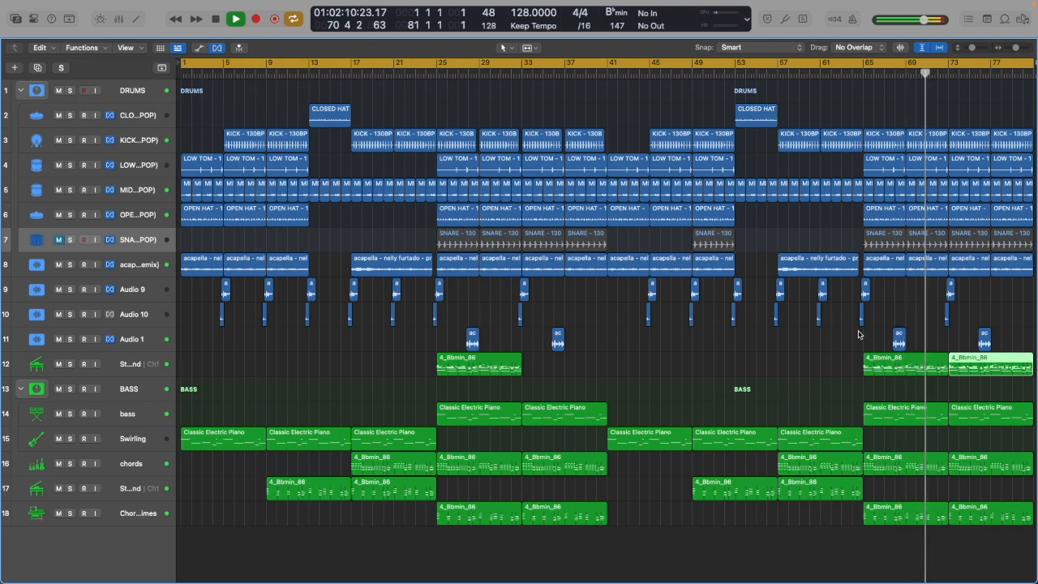
# Browse the MILKYSSHIT drive to the DISCO stems folder of UNISON DRUM MONKEY GENERATED LOOPS in NEW SAMPELS SEPT.
pyautogui.click(1022, 19)
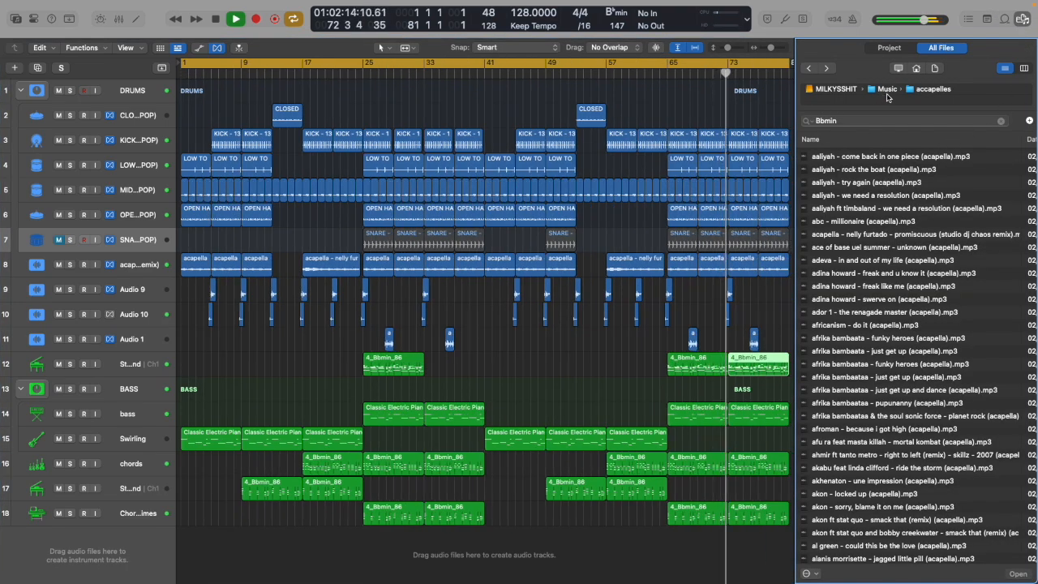
pyautogui.click(836, 89)
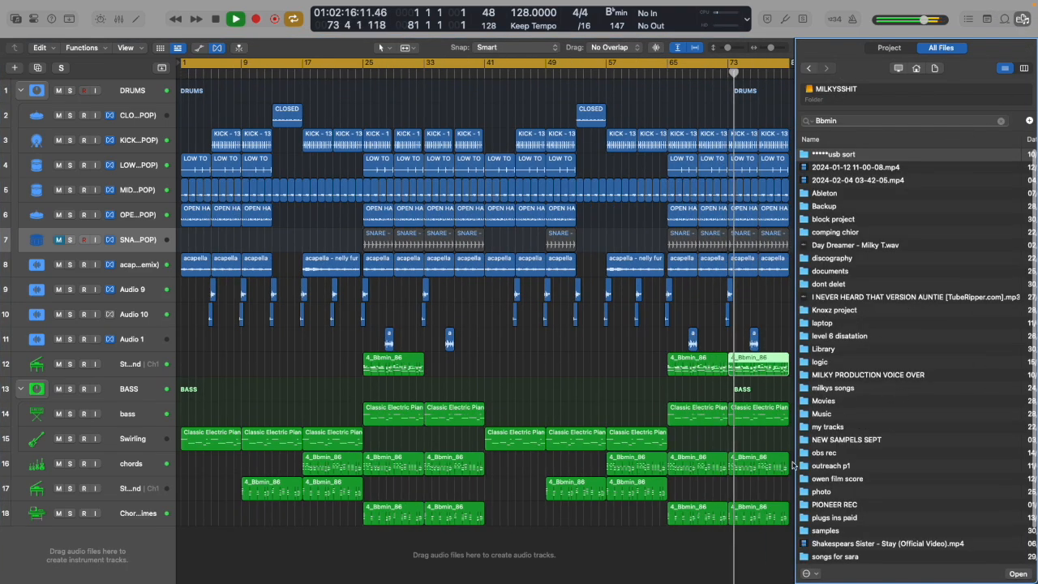
pyautogui.scroll(-3, 833, 528)
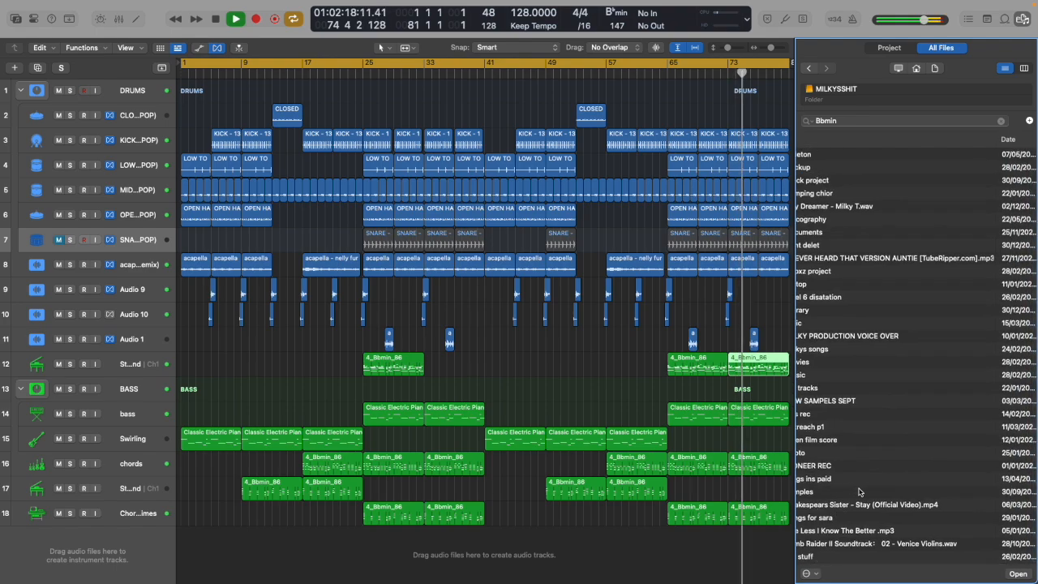
pyautogui.doubleClick(847, 401)
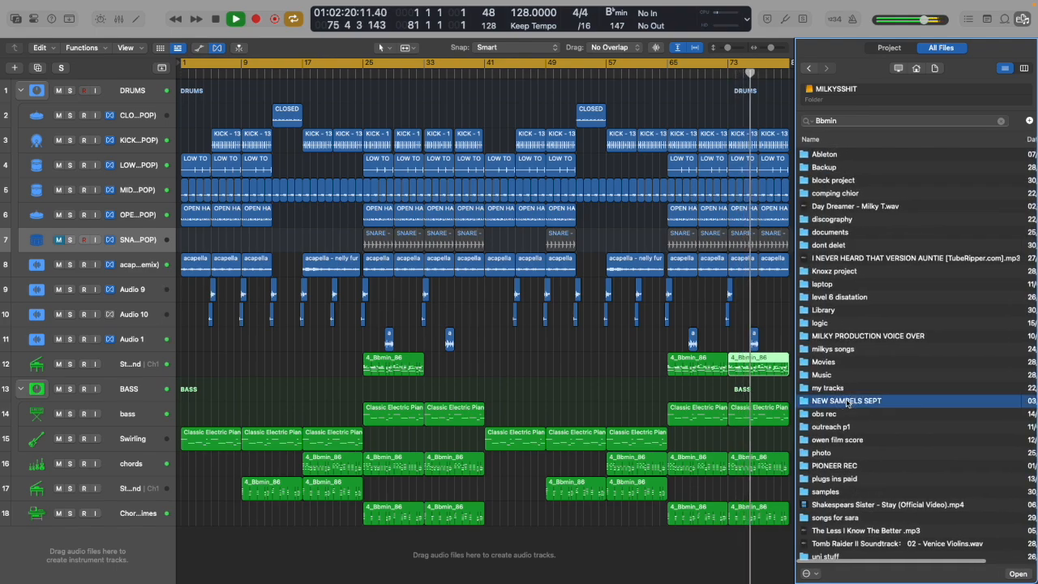
pyautogui.scroll(-4, 847, 403)
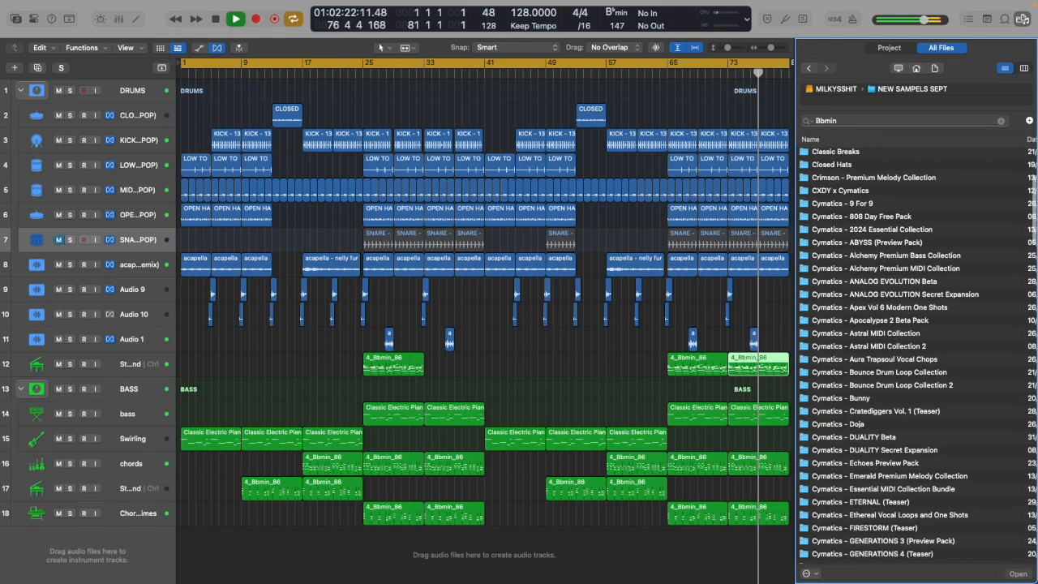
pyautogui.scroll(-5, 1010, 194)
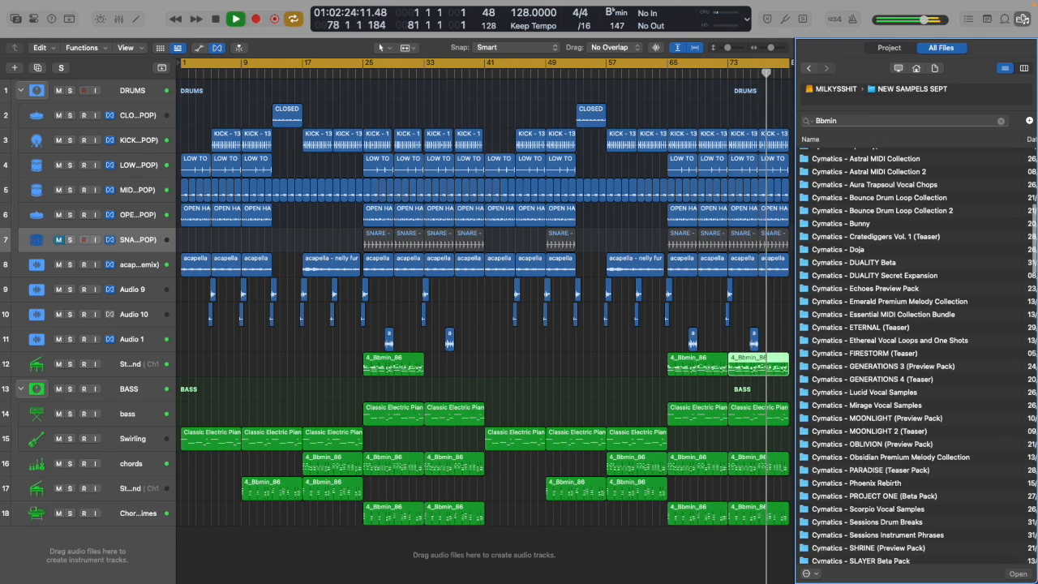
pyautogui.scroll(-15, 1020, 222)
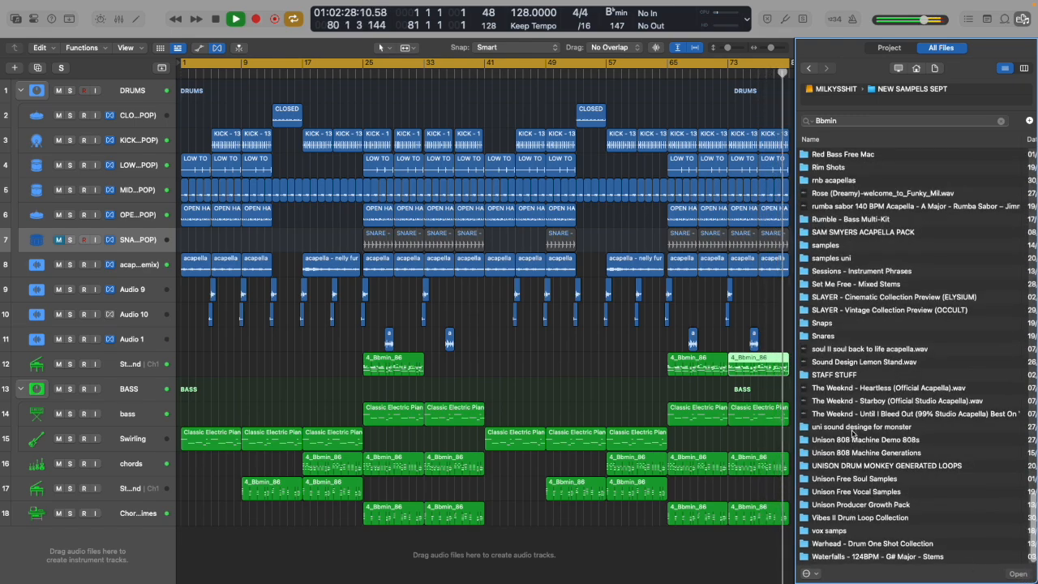
pyautogui.doubleClick(866, 467)
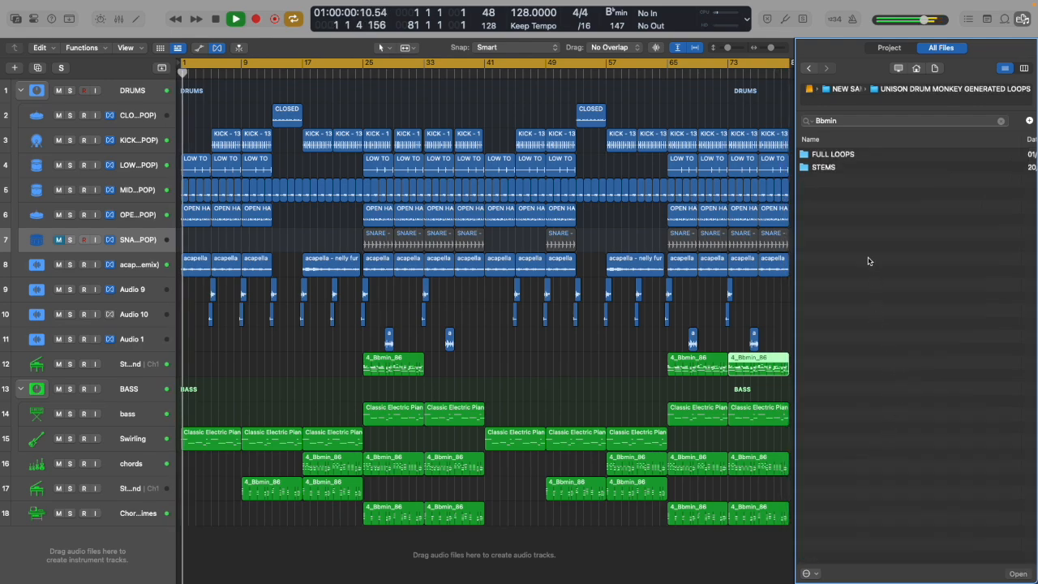
pyautogui.click(825, 167)
pyautogui.doubleClick(826, 167)
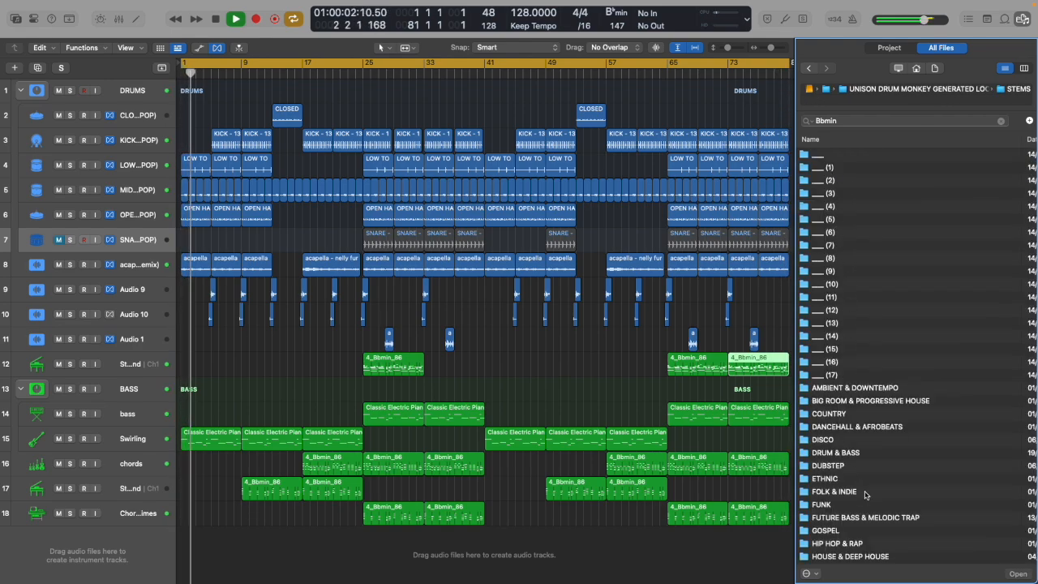
pyautogui.doubleClick(828, 440)
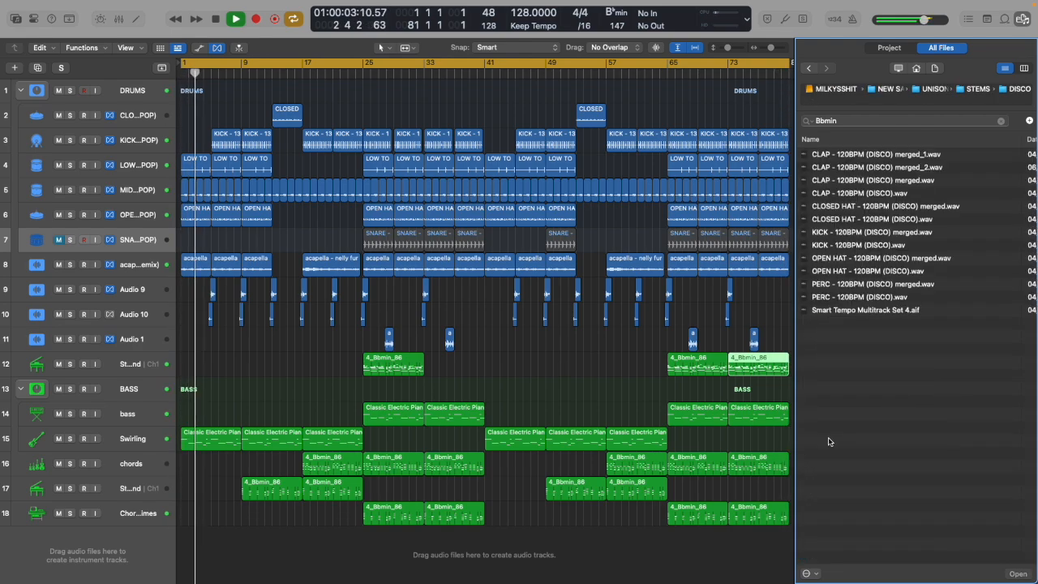
# Import CLAP - 120BPM (DISCO) merged_1.wav onto a new track and move its region to start at bar 5.
pyautogui.click(891, 154)
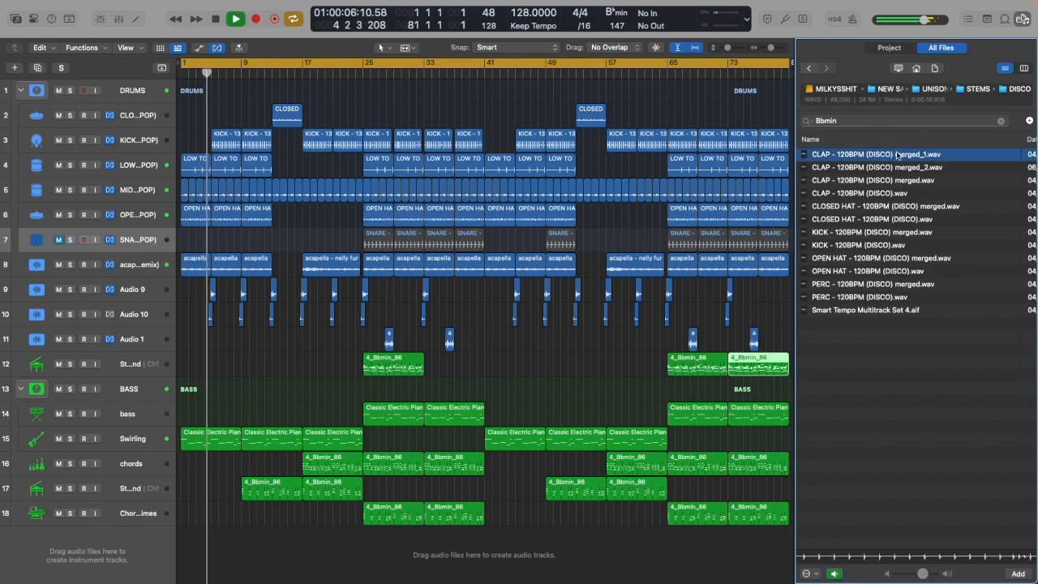
pyautogui.moveTo(897, 154); pyautogui.dragTo(183, 537)
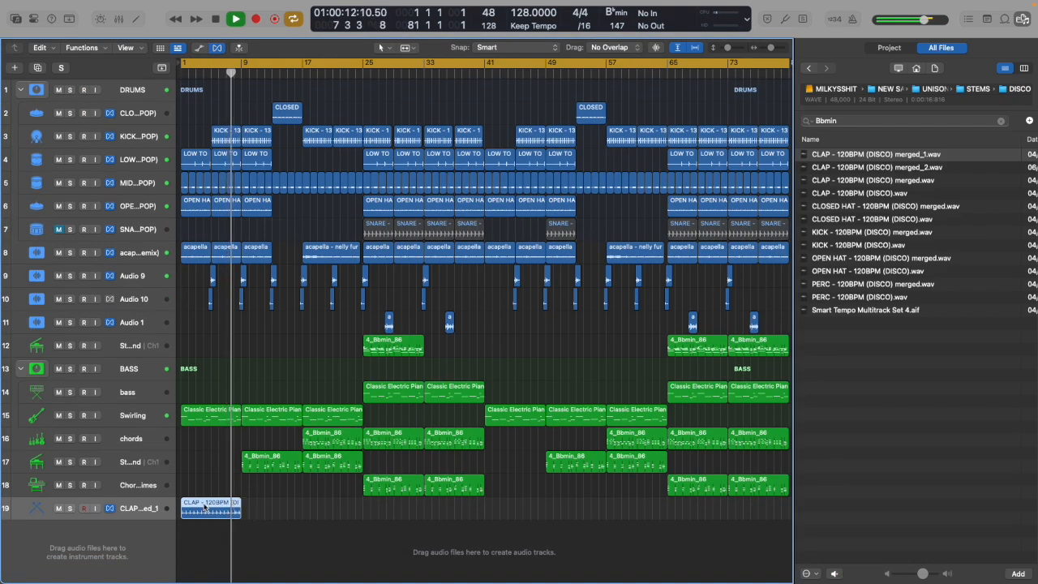
pyautogui.moveTo(242, 502)
pyautogui.mouseDown()
pyautogui.moveTo(209, 501)
pyautogui.moveTo(237, 505)
pyautogui.mouseUp()
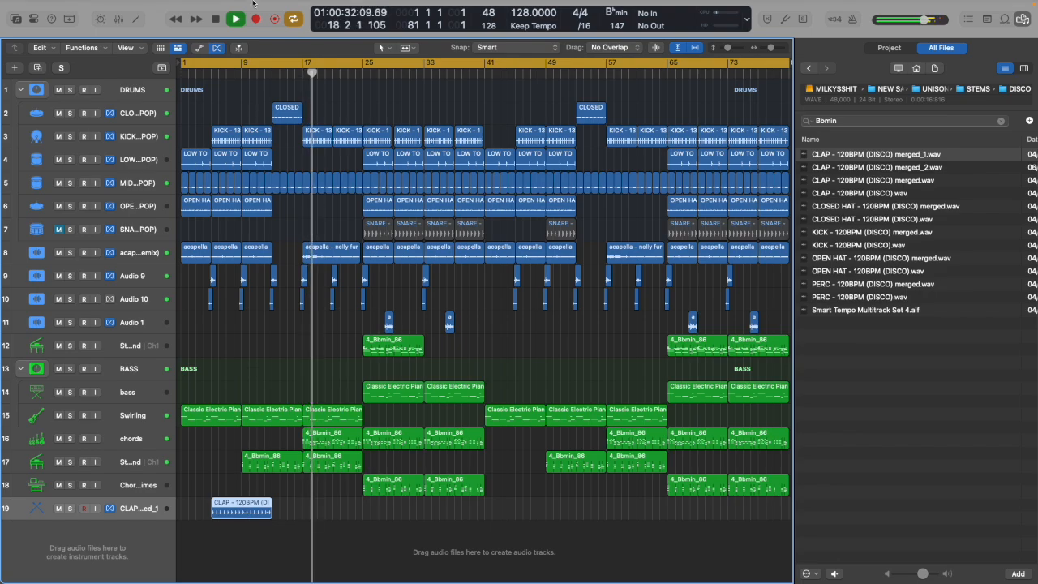
# Split the clap region at bar 9 with the Scissors tool and copy its first half to bar 1.
pyautogui.click(415, 50)
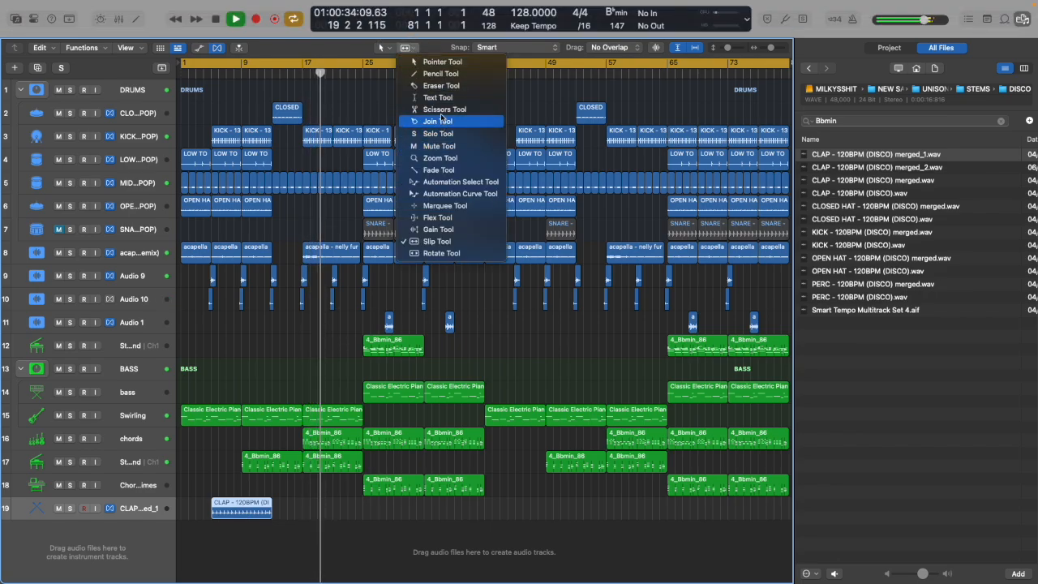
pyautogui.click(328, 534)
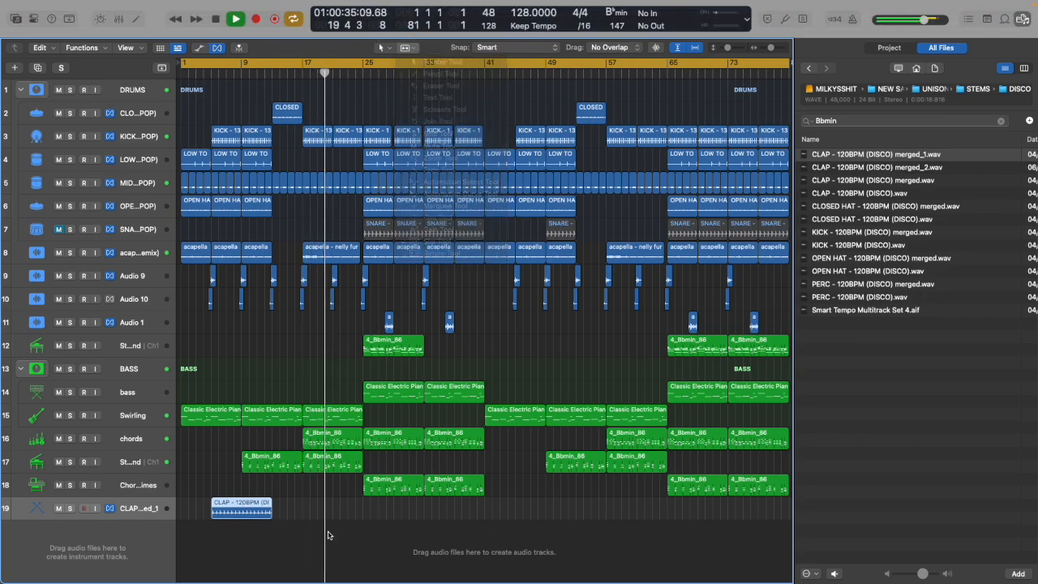
pyautogui.keyDown('super'); pyautogui.click(242, 513); pyautogui.keyUp('super')
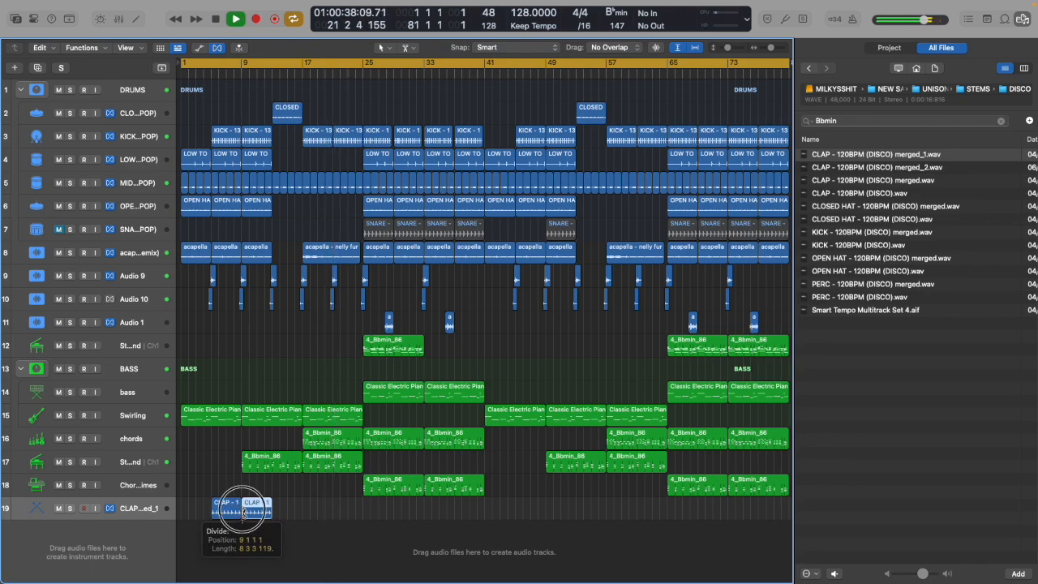
pyautogui.moveTo(230, 504); pyautogui.dragTo(184, 504)
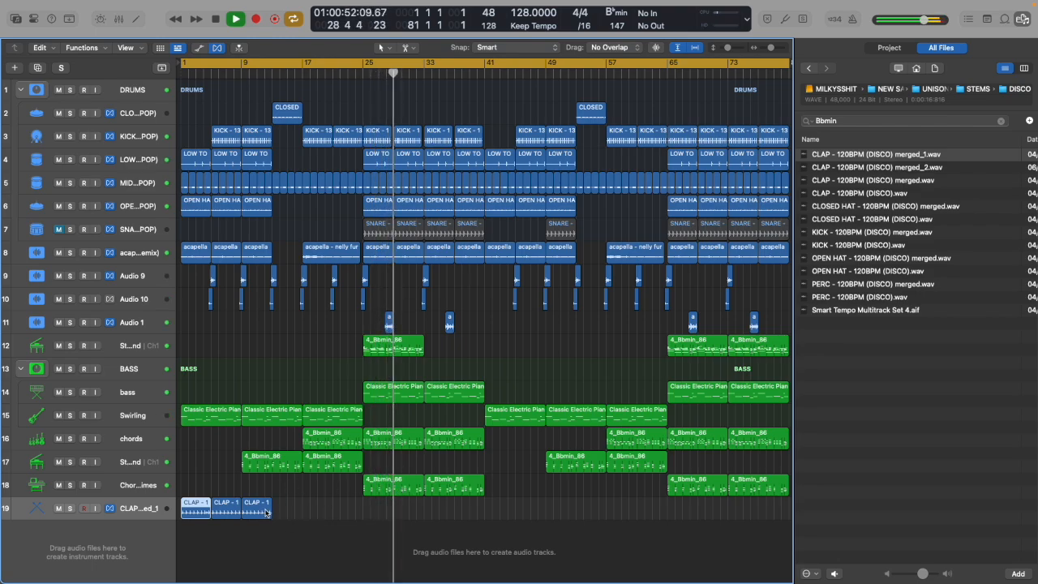
# Copy the clap regions along the track up to bar 41 and move the clap track directly below the snare track.
pyautogui.moveTo(275, 506)
pyautogui.mouseDown()
pyautogui.moveTo(194, 506)
pyautogui.moveTo(284, 508)
pyautogui.mouseUp()
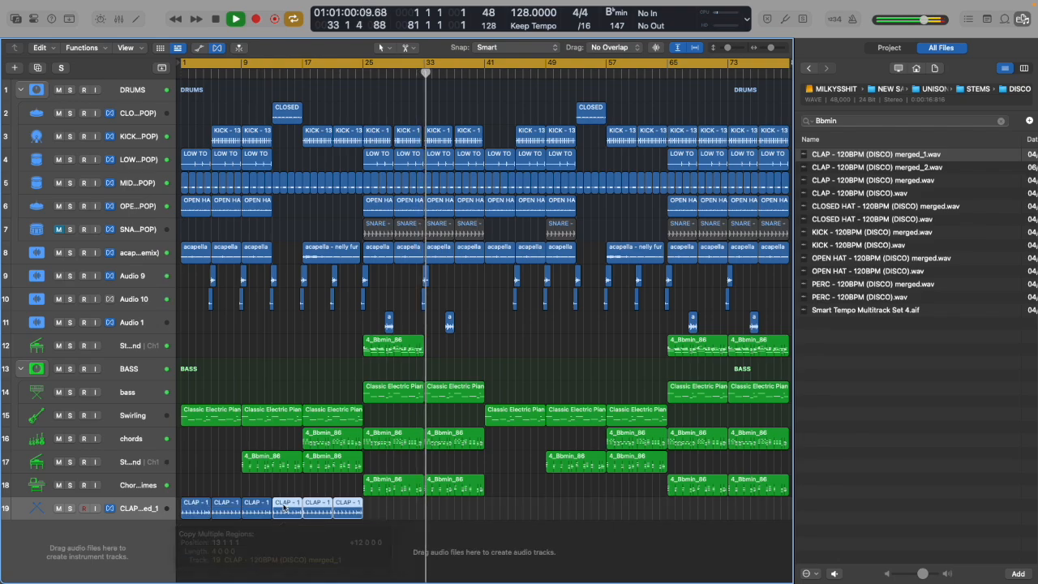
pyautogui.click(365, 504)
pyautogui.moveTo(355, 504); pyautogui.dragTo(320, 503)
pyautogui.moveTo(392, 505); pyautogui.dragTo(320, 504)
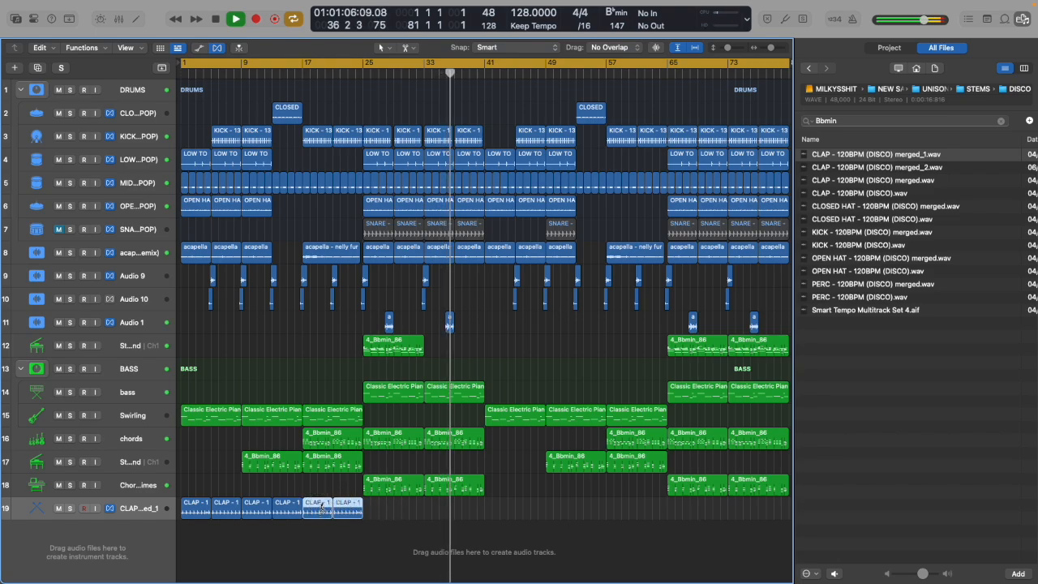
pyautogui.press('super+r')
pyautogui.press('super+r')
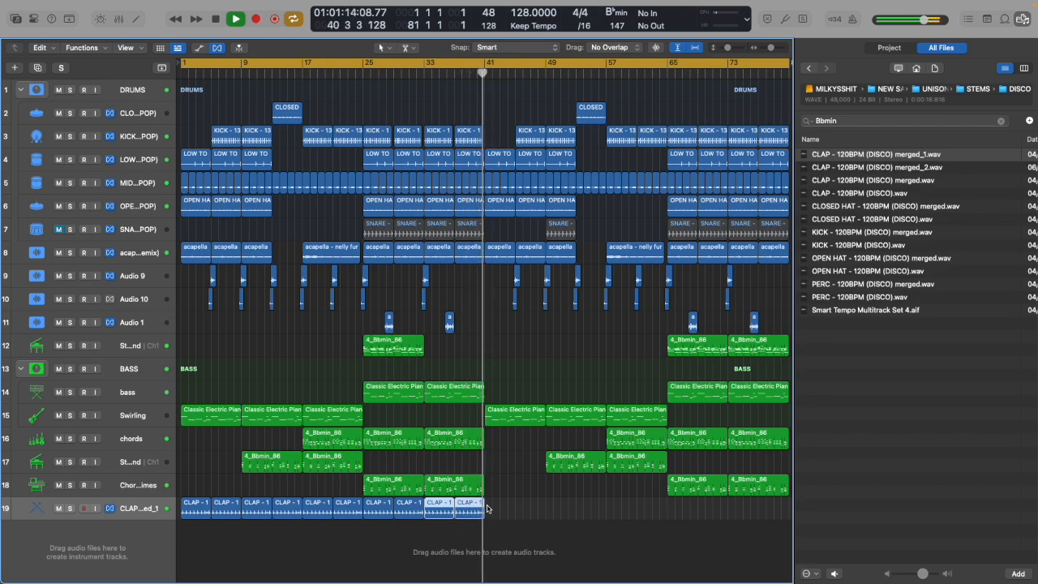
pyautogui.moveTo(162, 507); pyautogui.dragTo(154, 238)
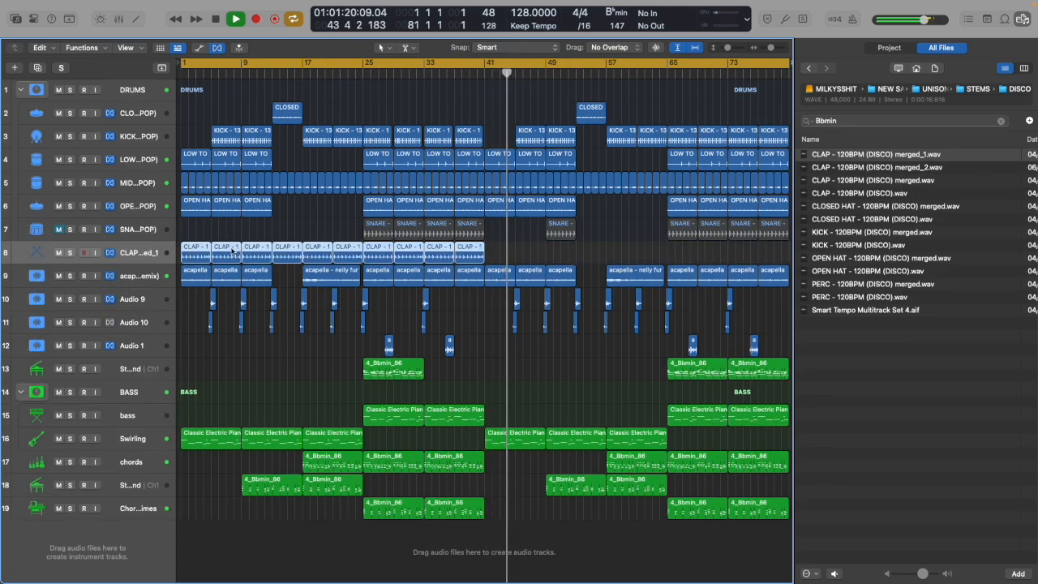
pyautogui.click(138, 230)
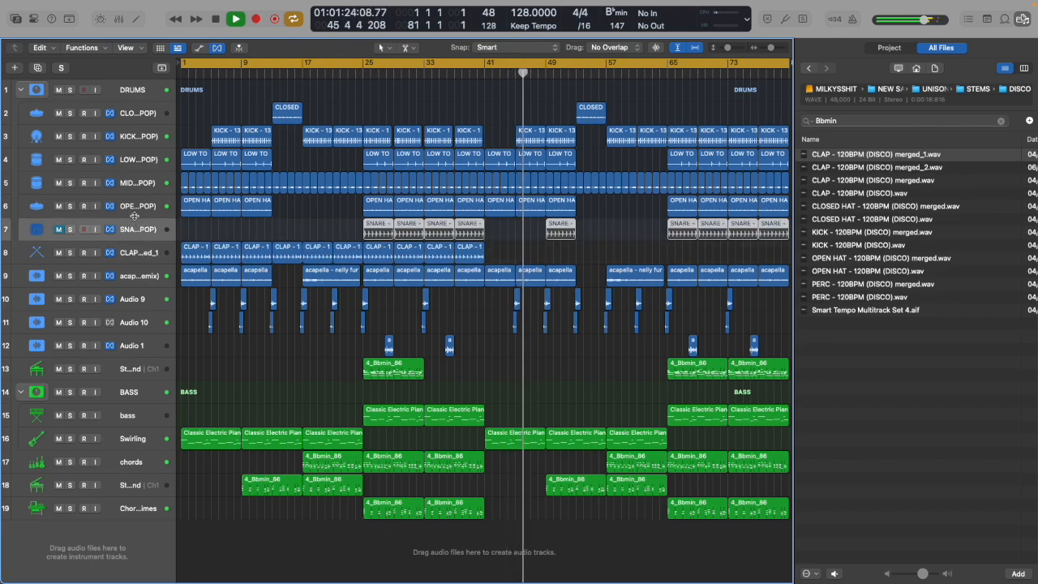
pyautogui.click(135, 209)
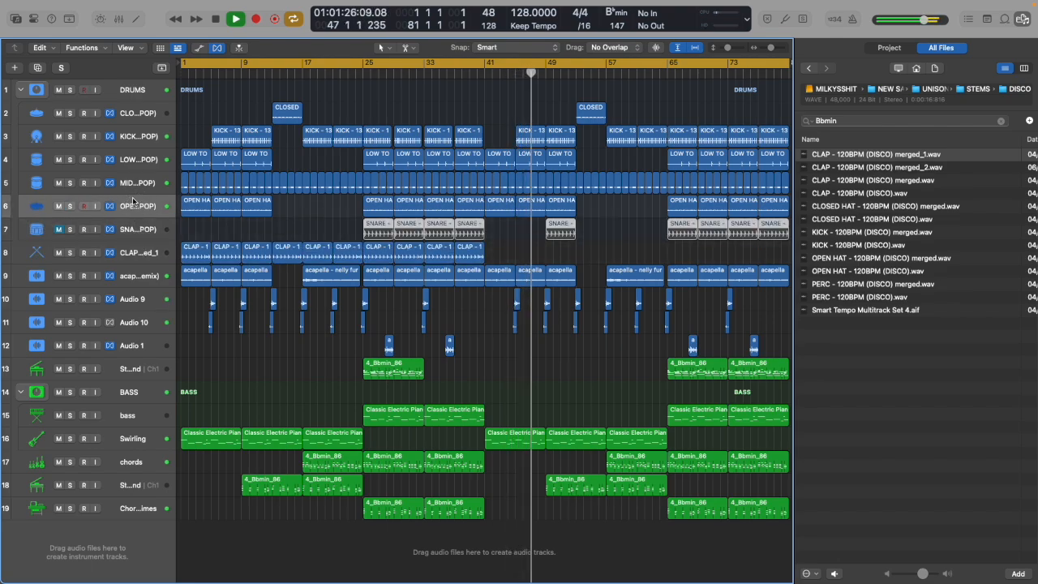
pyautogui.keyDown('super'); pyautogui.click(149, 252); pyautogui.keyUp('super')
pyautogui.keyDown('super'); pyautogui.click(146, 230); pyautogui.keyUp('super')
pyautogui.keyDown('super'); pyautogui.click(138, 184); pyautogui.keyUp('super')
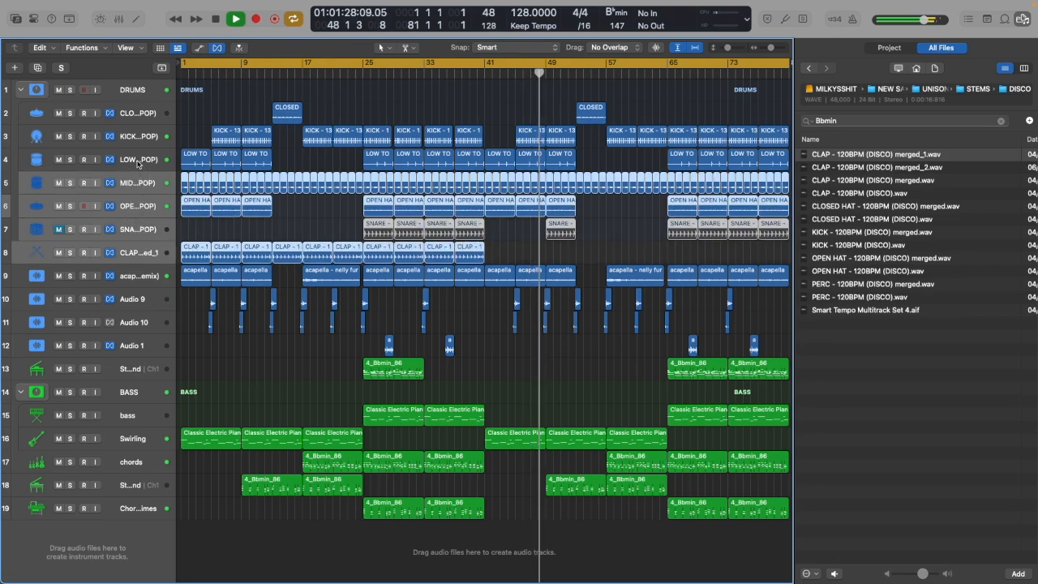
pyautogui.keyDown('super'); pyautogui.click(138, 162); pyautogui.keyUp('super')
pyautogui.keyDown('super'); pyautogui.click(133, 136); pyautogui.keyUp('super')
pyautogui.keyDown('super'); pyautogui.click(130, 113); pyautogui.keyUp('super')
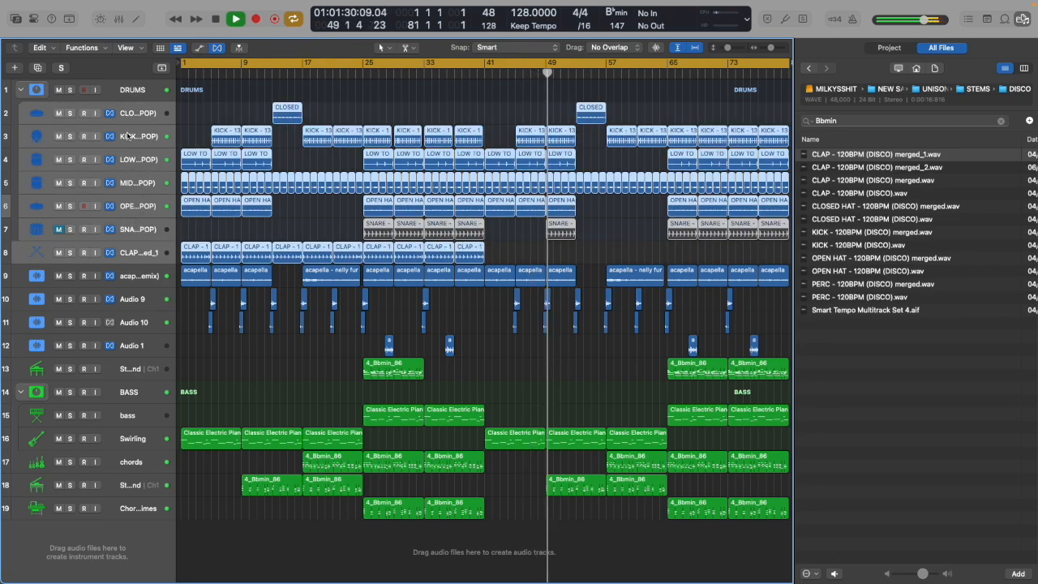
pyautogui.click(129, 249)
pyautogui.moveTo(129, 247); pyautogui.dragTo(127, 217)
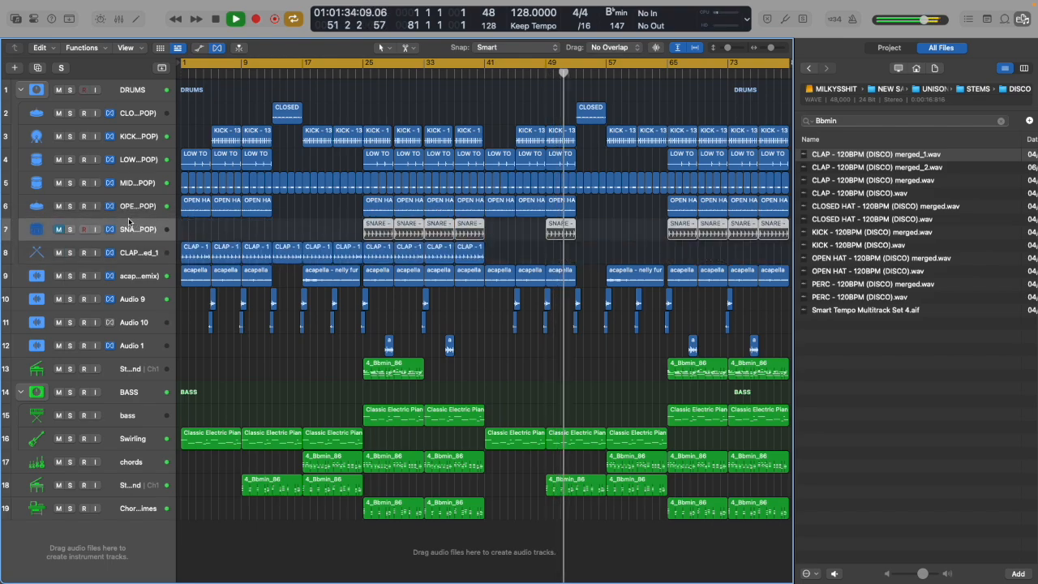
# Repeat the last two clap regions before bar 41 so the claps extend to bar 49.
pyautogui.click(495, 260)
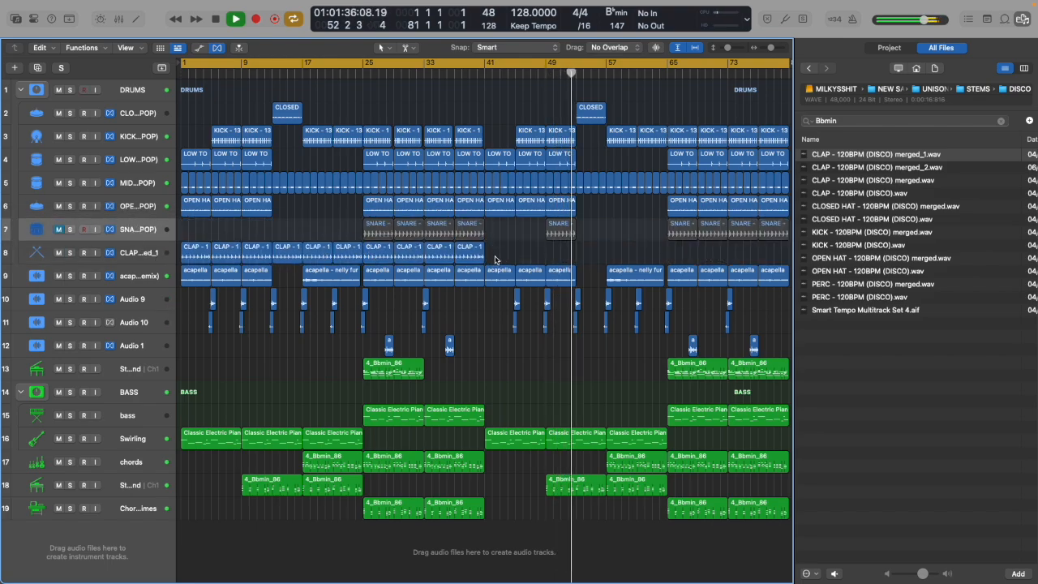
pyautogui.moveTo(481, 259); pyautogui.dragTo(452, 248)
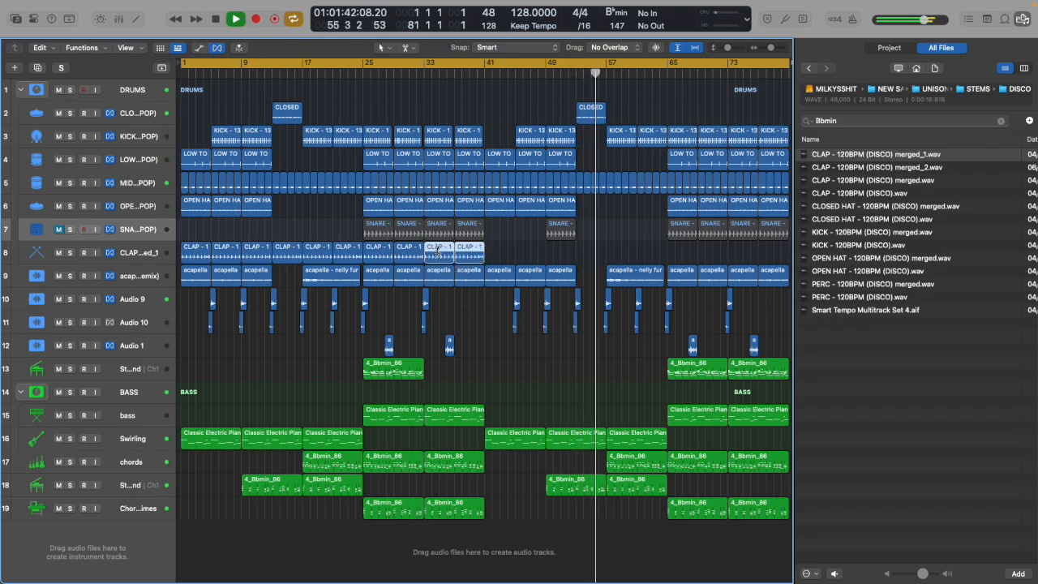
pyautogui.press('super+r')
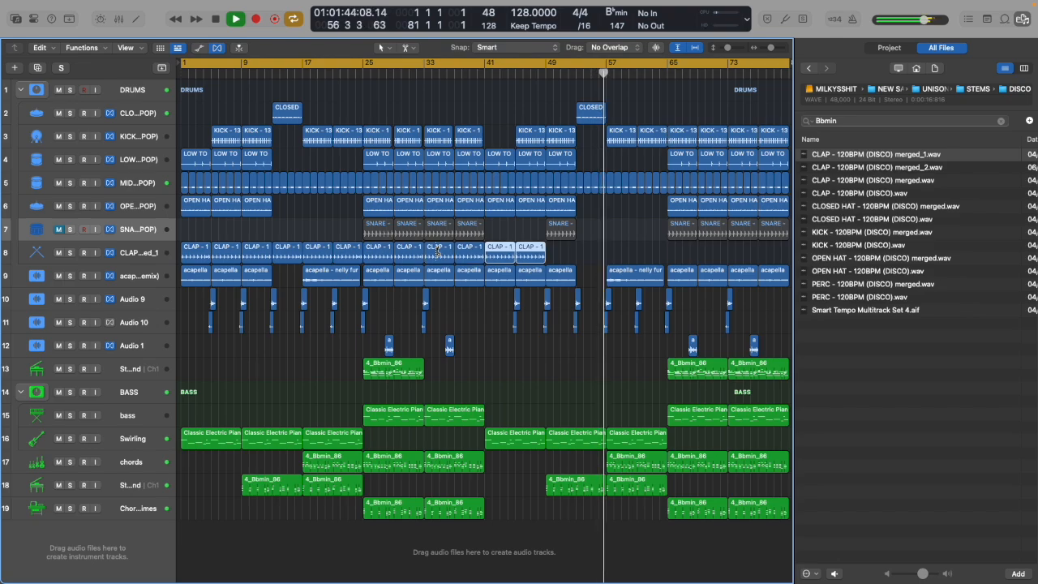
pyautogui.press('super+r')
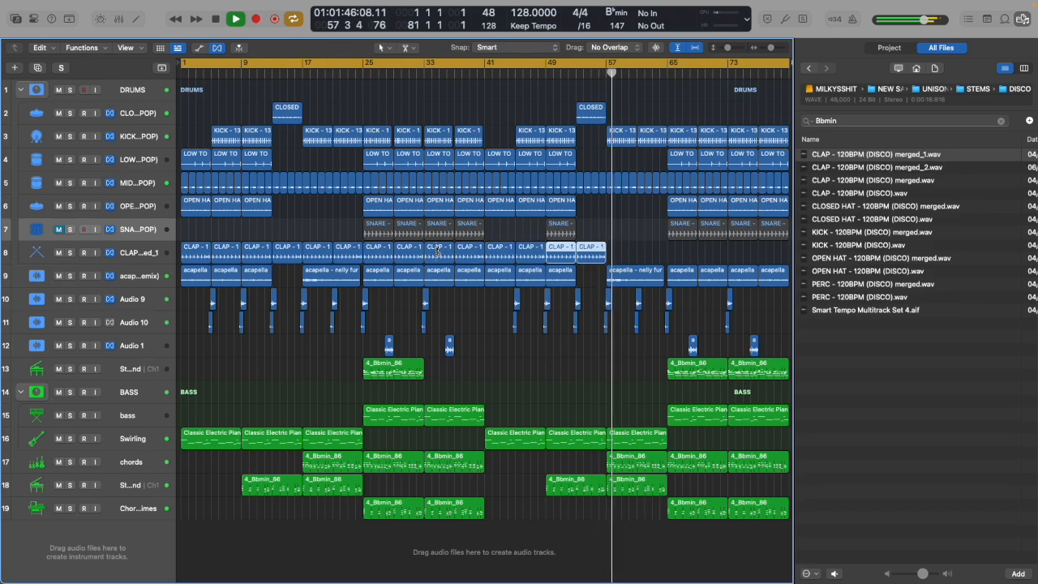
pyautogui.press('super+r')
pyautogui.press('super+r')
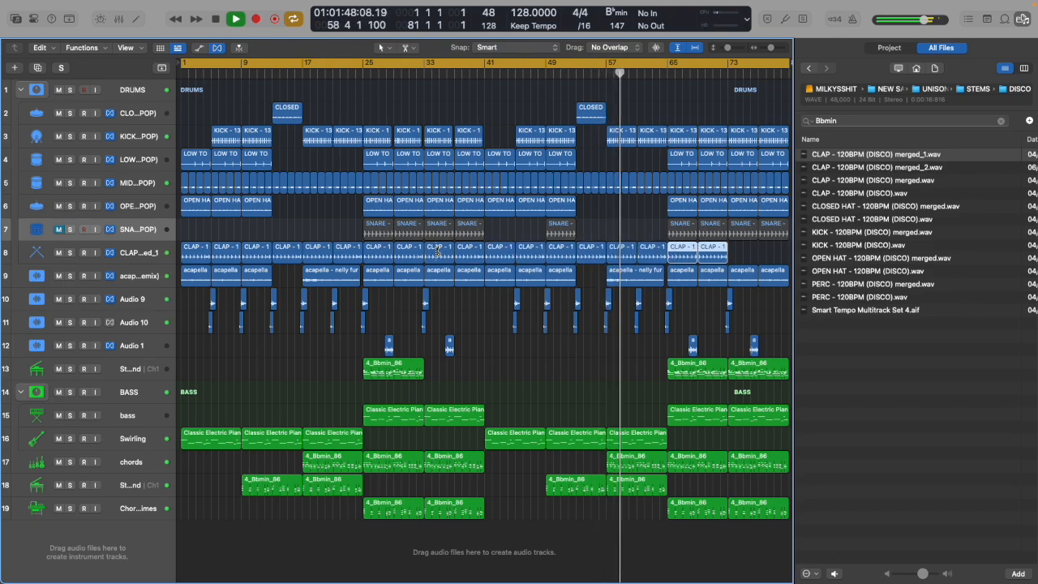
pyautogui.press('super+z')
pyautogui.press('super+z')
pyautogui.press('super+z')
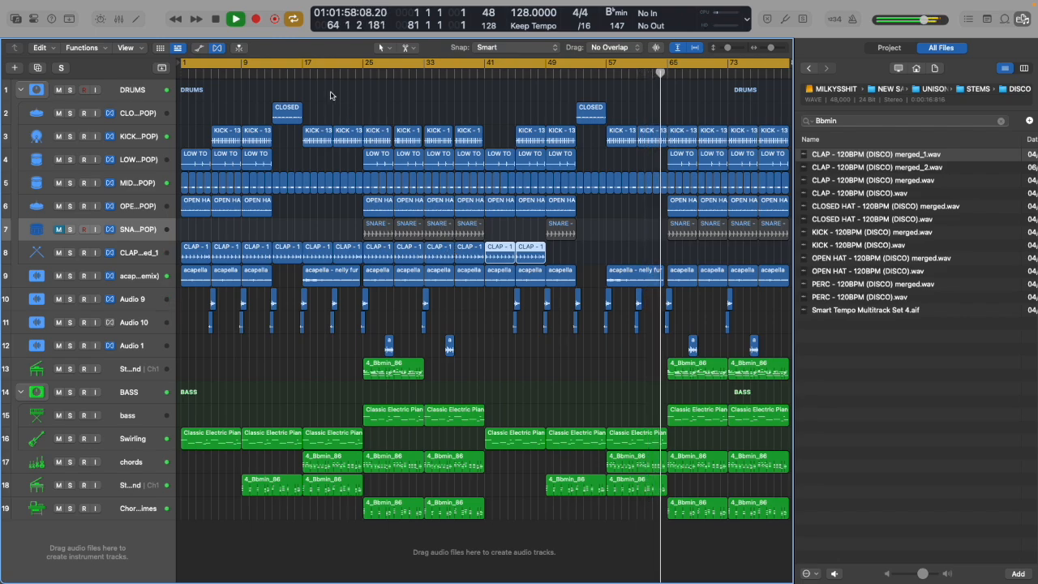
# Repeat the closed hat region at bar 13 three times and delete the two copies between bars 17 and 25.
pyautogui.click(289, 115)
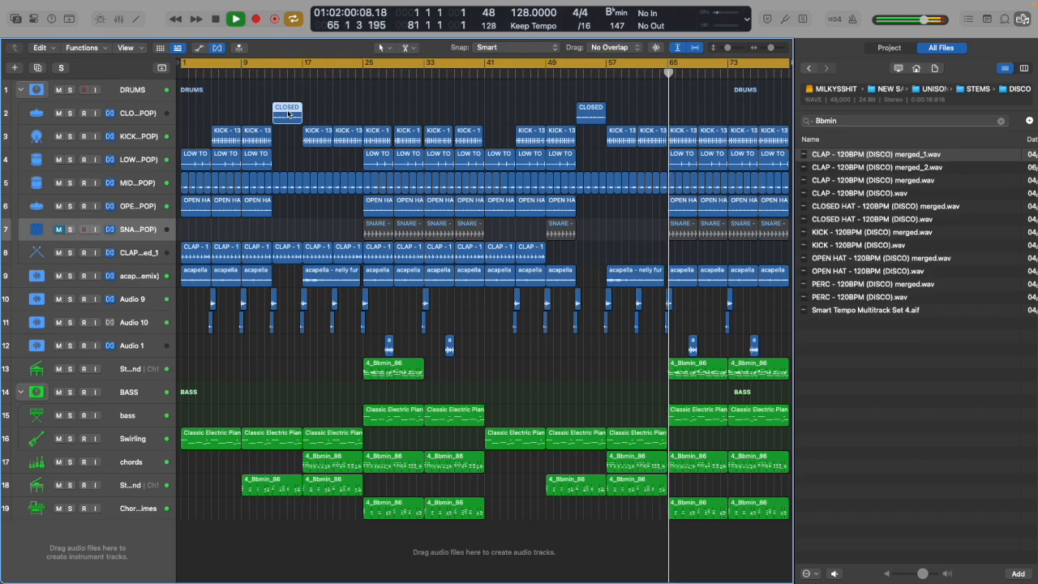
pyautogui.press('super+r')
pyautogui.press('super+r')
pyautogui.press('super+r')
pyautogui.moveTo(317, 88); pyautogui.dragTo(354, 123)
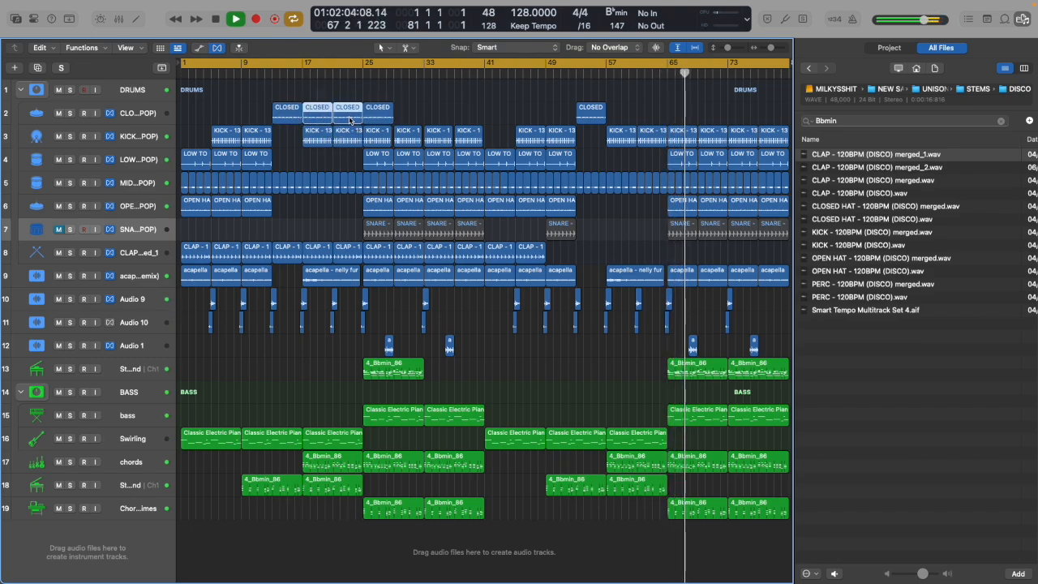
pyautogui.press('Delete')
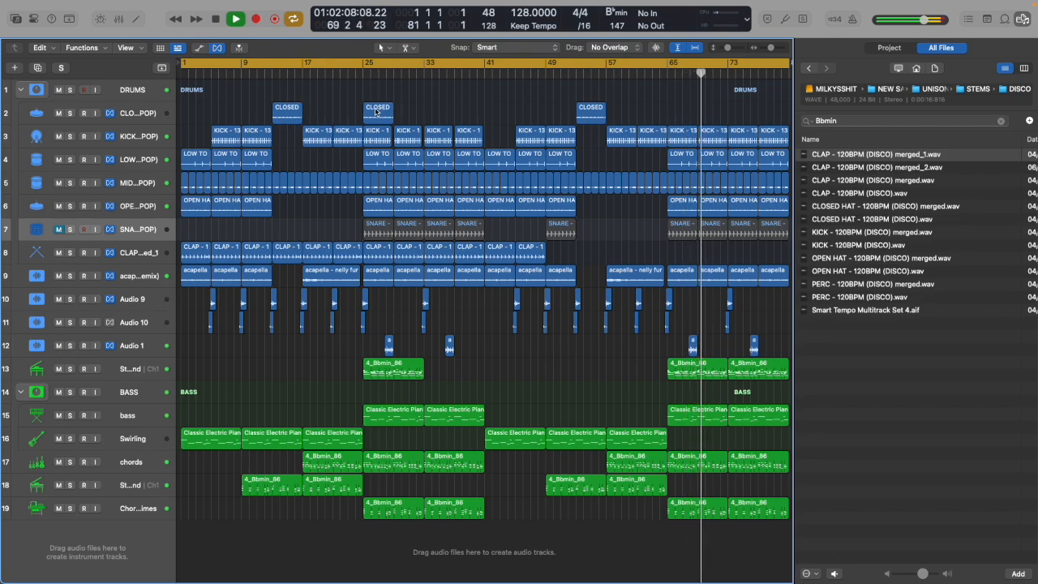
# Repeat the closed hat region at bar 25 three times so the closed hats run to bar 41.
pyautogui.click(375, 111)
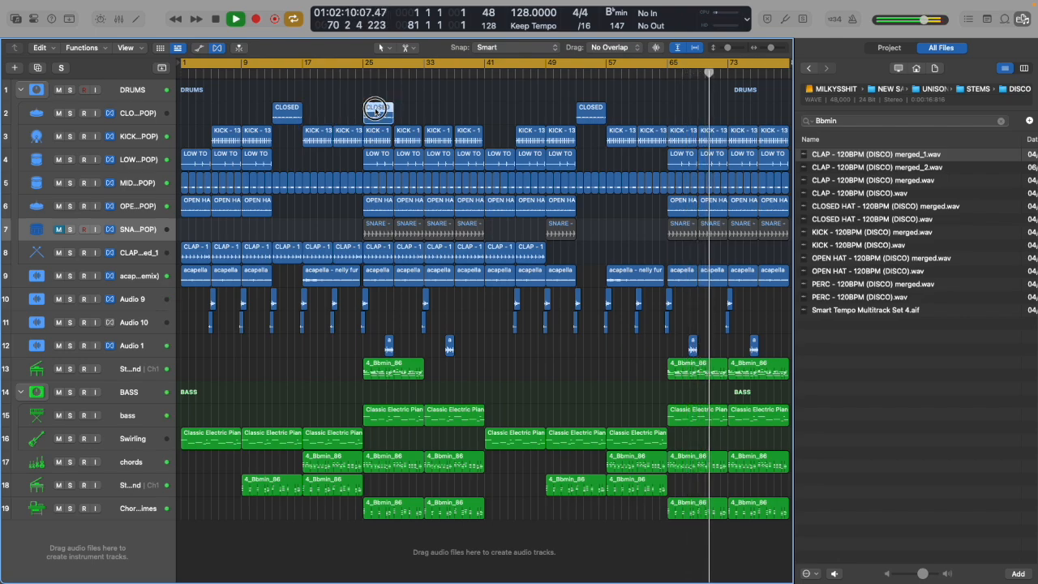
pyautogui.click(360, 71)
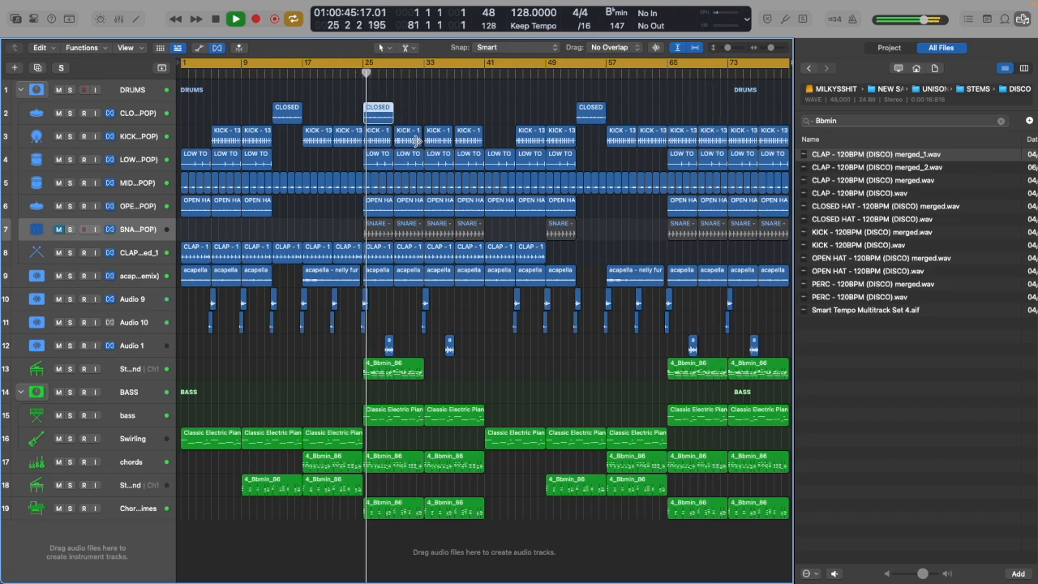
pyautogui.press('super+r')
pyautogui.press('super+r')
pyautogui.press('super+r')
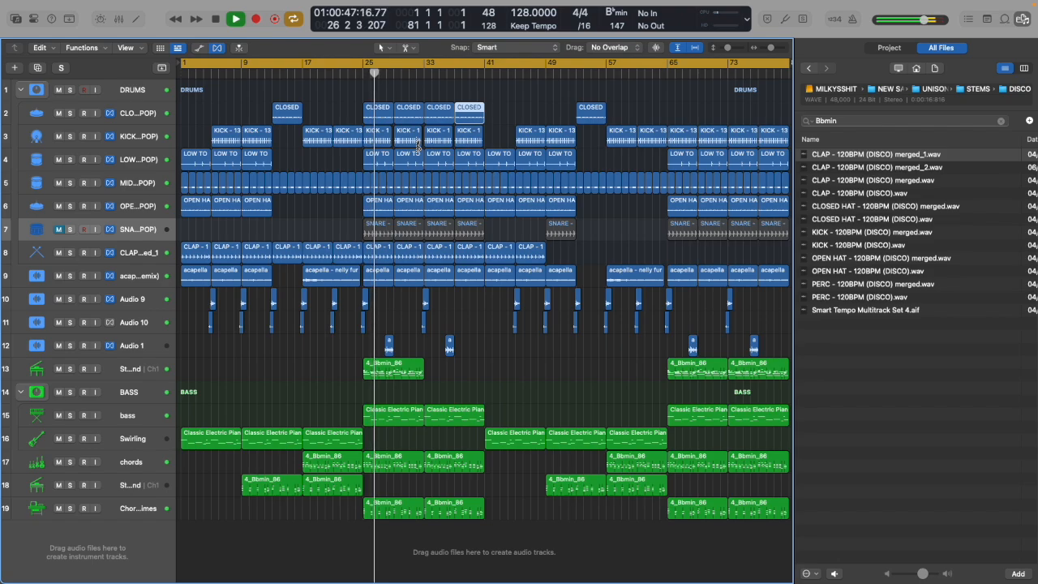
# Delete the kick, low, mid, open hat and snare regions from bar 65 to bar 81.
pyautogui.moveTo(365, 91); pyautogui.dragTo(477, 256)
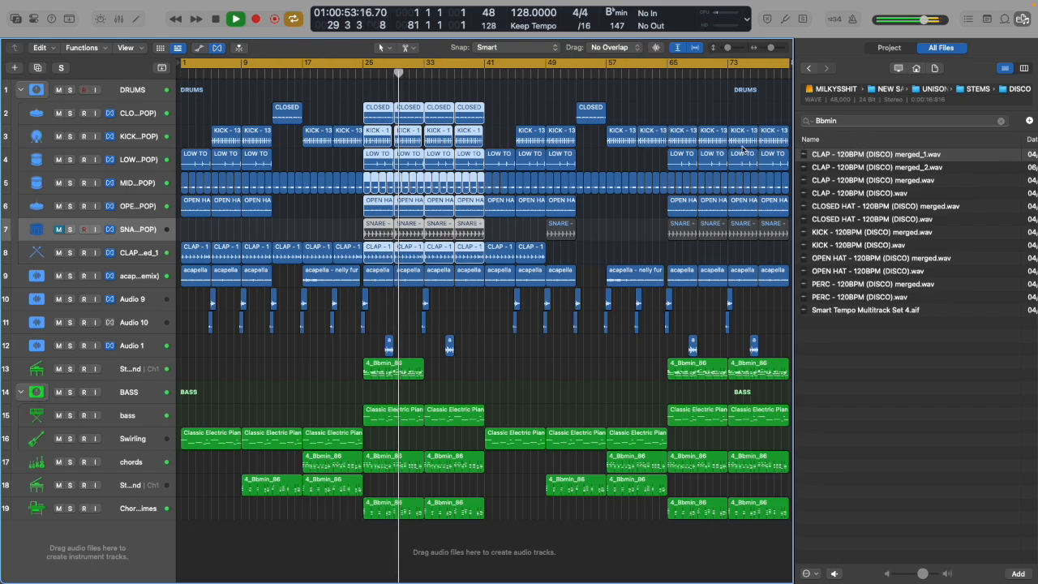
pyautogui.moveTo(683, 115); pyautogui.dragTo(743, 233)
pyautogui.press('Delete')
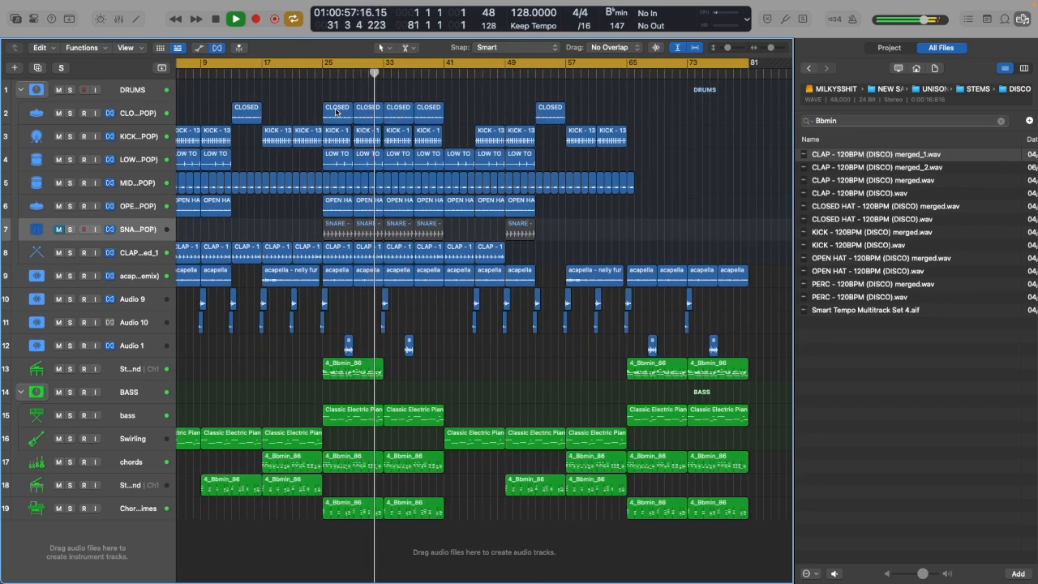
# Copy all drum and clap regions from bars 25–41 to bar 65 and extend the arrangement's end to bar 90.
pyautogui.moveTo(330, 113); pyautogui.dragTo(442, 220)
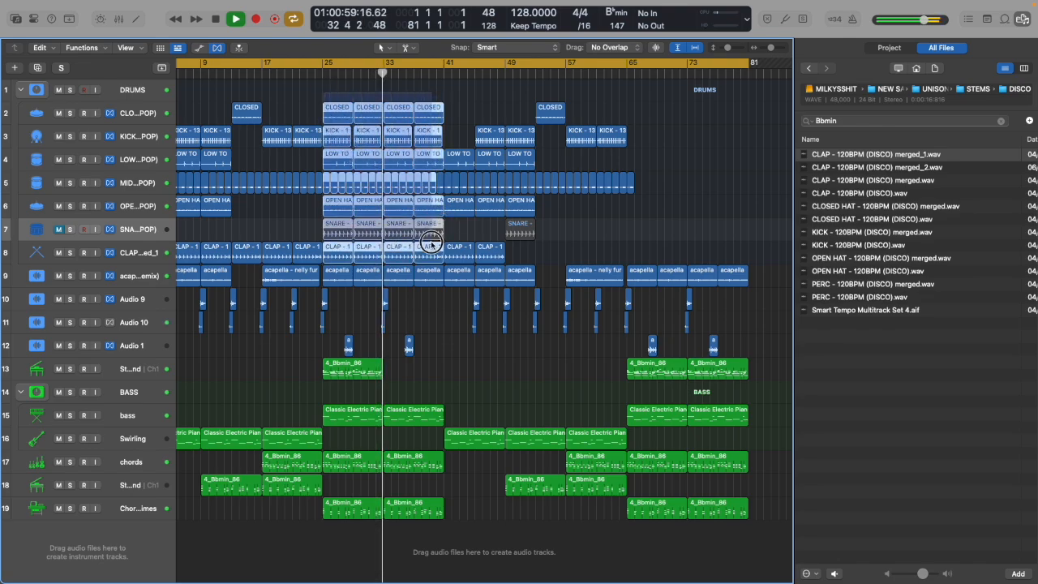
pyautogui.moveTo(434, 256); pyautogui.dragTo(433, 256)
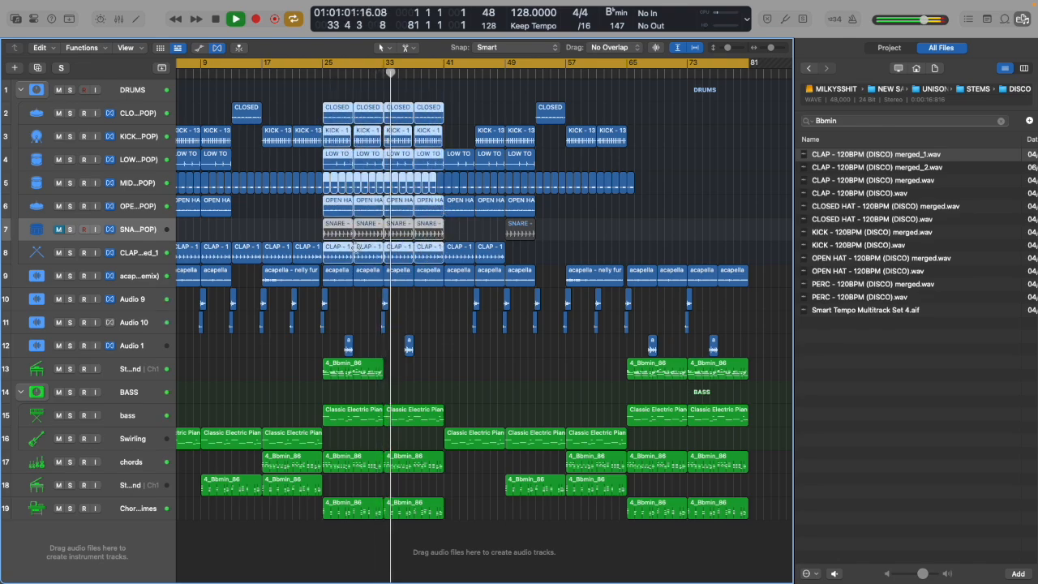
pyautogui.moveTo(333, 249); pyautogui.dragTo(645, 251)
pyautogui.hscroll(-2, 645, 252)
pyautogui.moveTo(779, 63); pyautogui.dragTo(776, 65)
pyautogui.moveTo(639, 257); pyautogui.dragTo(637, 257)
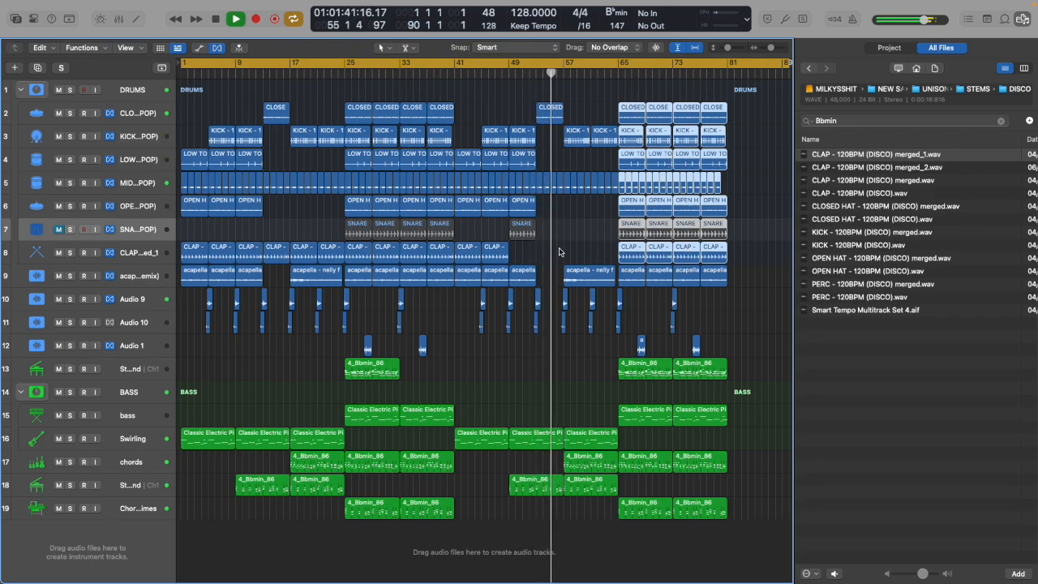
# Copy the clap region at bar 65 to bar 61 on the clap track.
pyautogui.moveTo(605, 250); pyautogui.dragTo(667, 251)
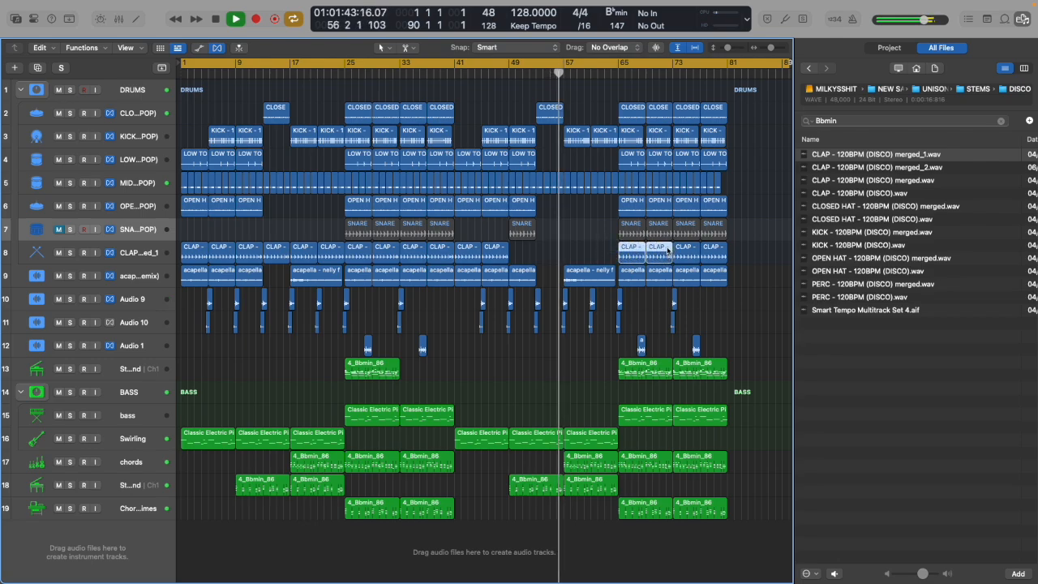
pyautogui.click(667, 250)
pyautogui.click(631, 250)
pyautogui.moveTo(630, 248); pyautogui.dragTo(604, 252)
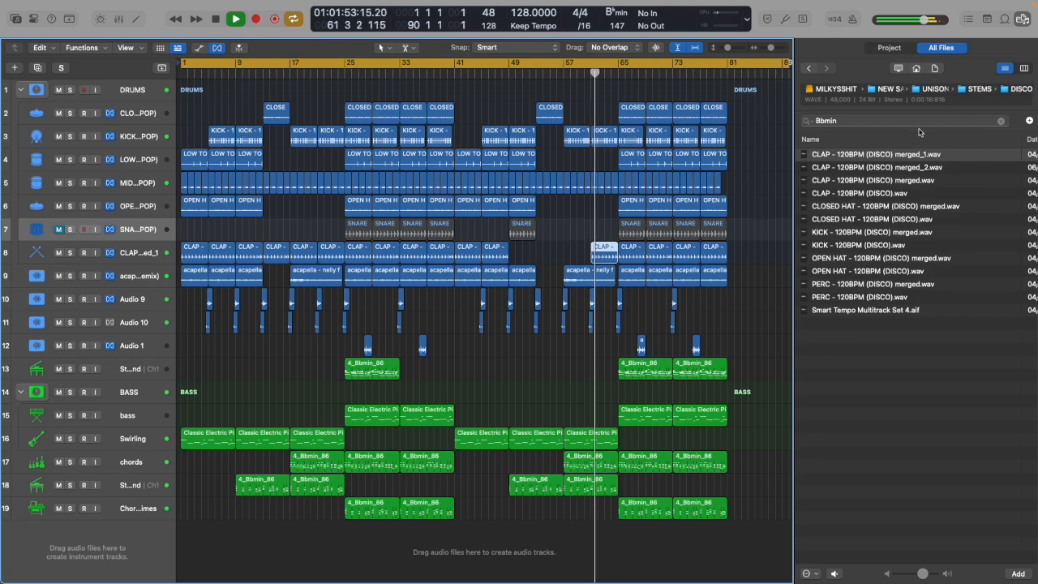
# Open the Build Up Loop Collection folder inside the Drums folder of Cymatics - PARADISE (Teaser Pack) in NEW SAMPELS SEPT.
pyautogui.click(892, 88)
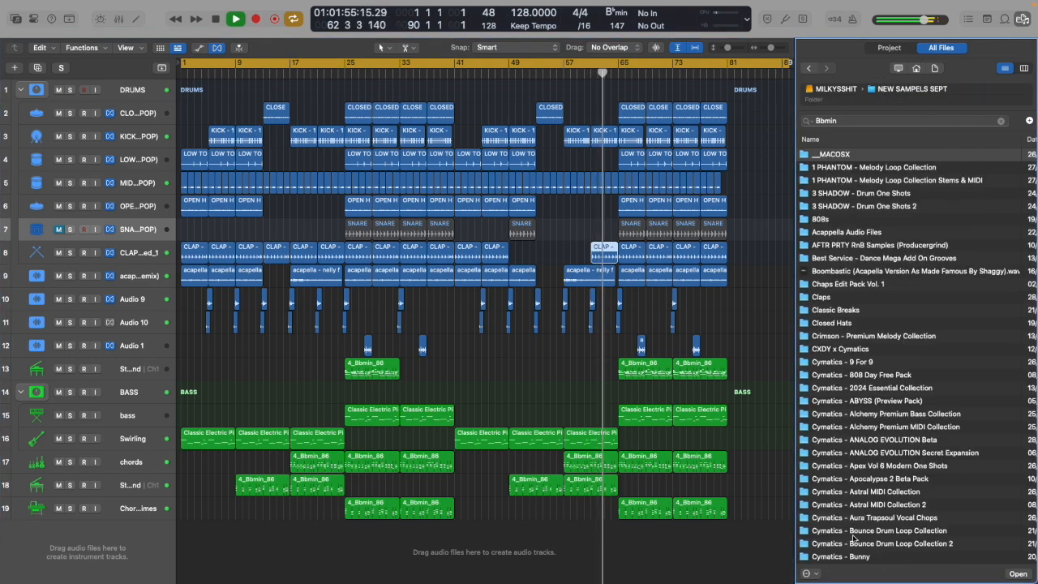
pyautogui.scroll(-10, 853, 537)
pyautogui.scroll(-6, 857, 517)
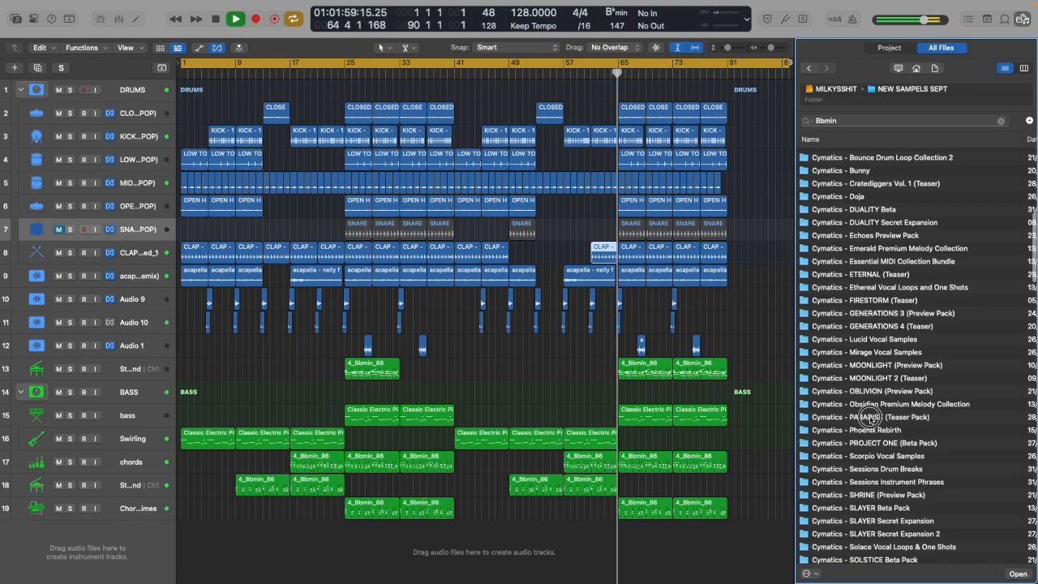
pyautogui.click(870, 418)
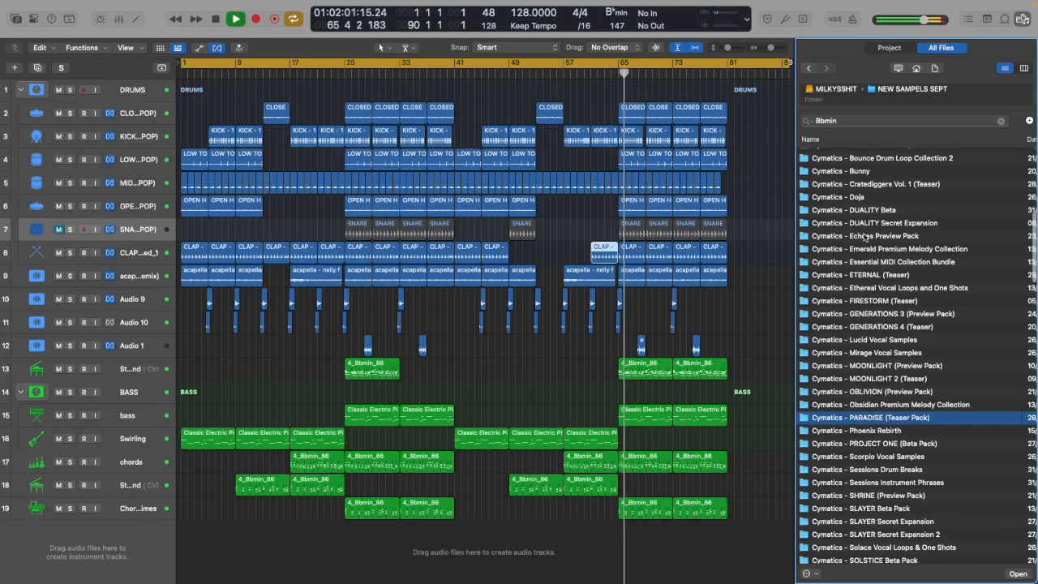
pyautogui.doubleClick(863, 418)
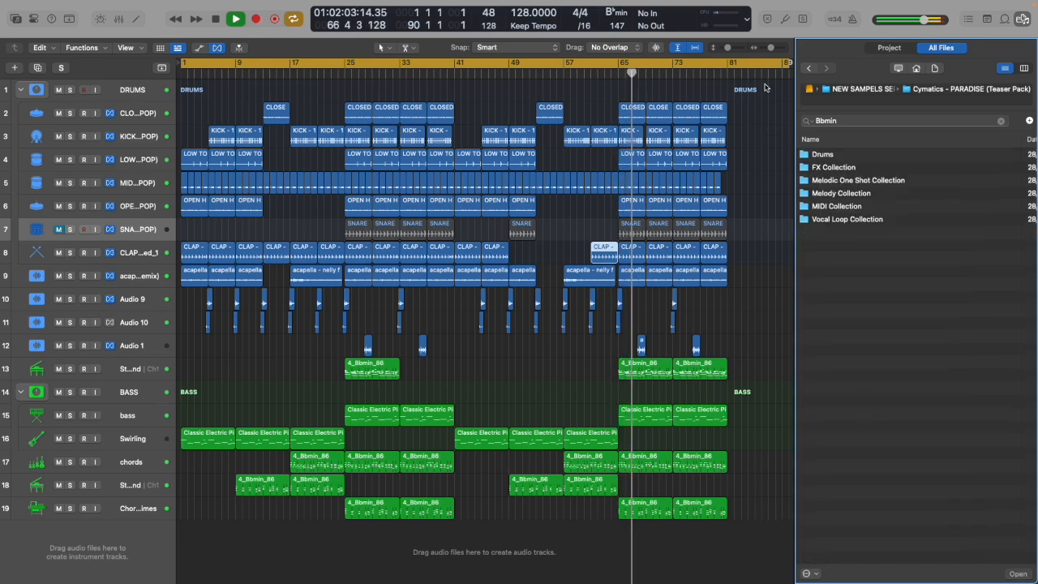
pyautogui.doubleClick(823, 155)
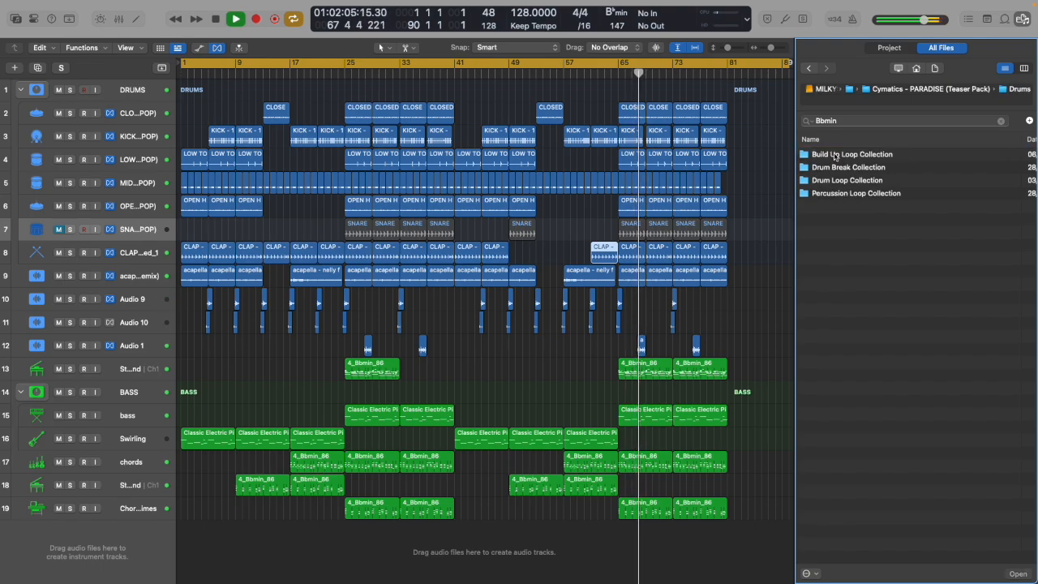
pyautogui.doubleClick(835, 155)
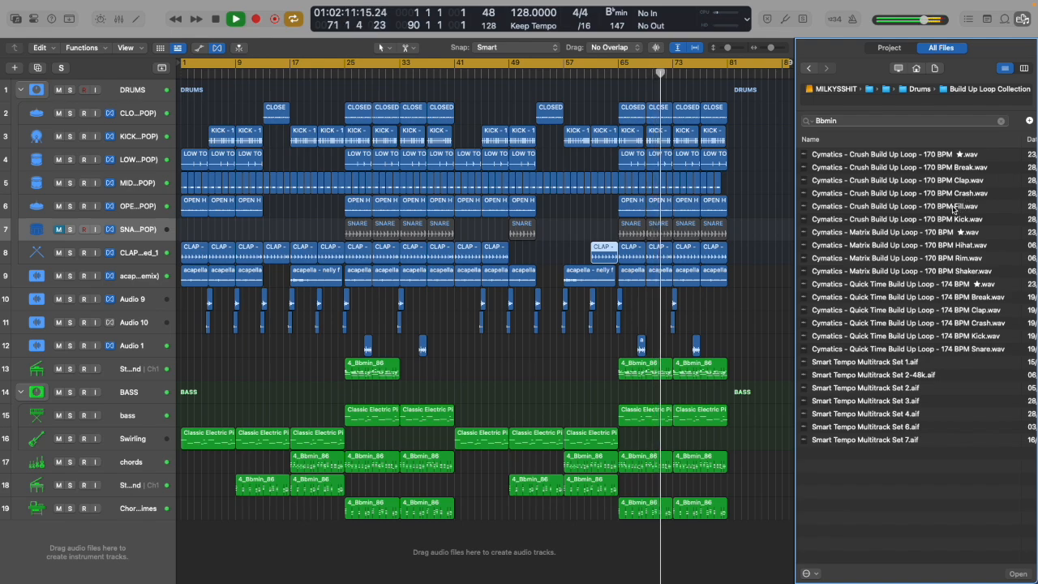
# Audition the build-up loops and place Cymatics - Crush Build Up Loop - 170 BPM Clap.wav on a new track at bar 73.
pyautogui.click(953, 209)
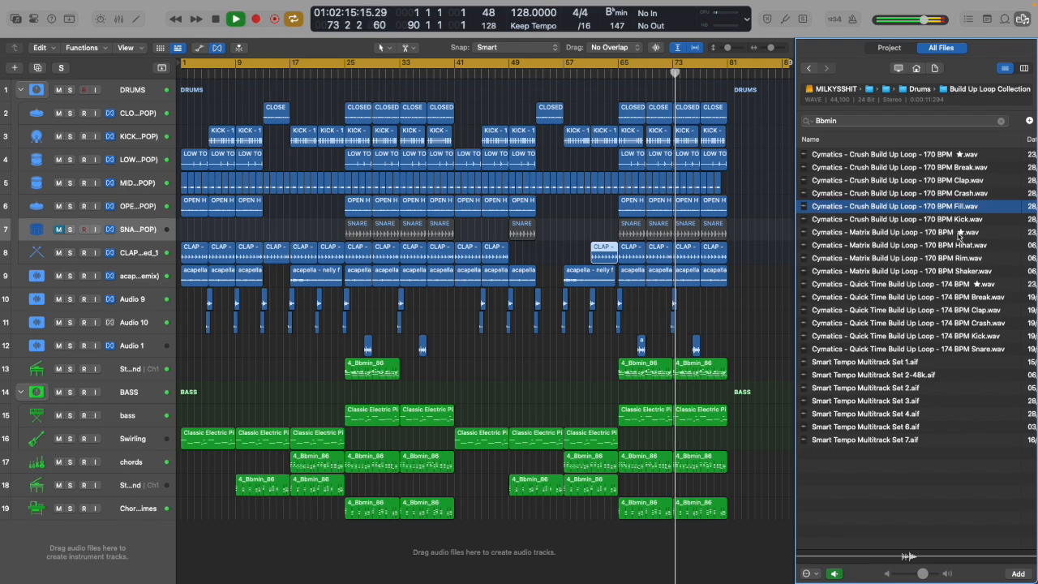
pyautogui.click(947, 271)
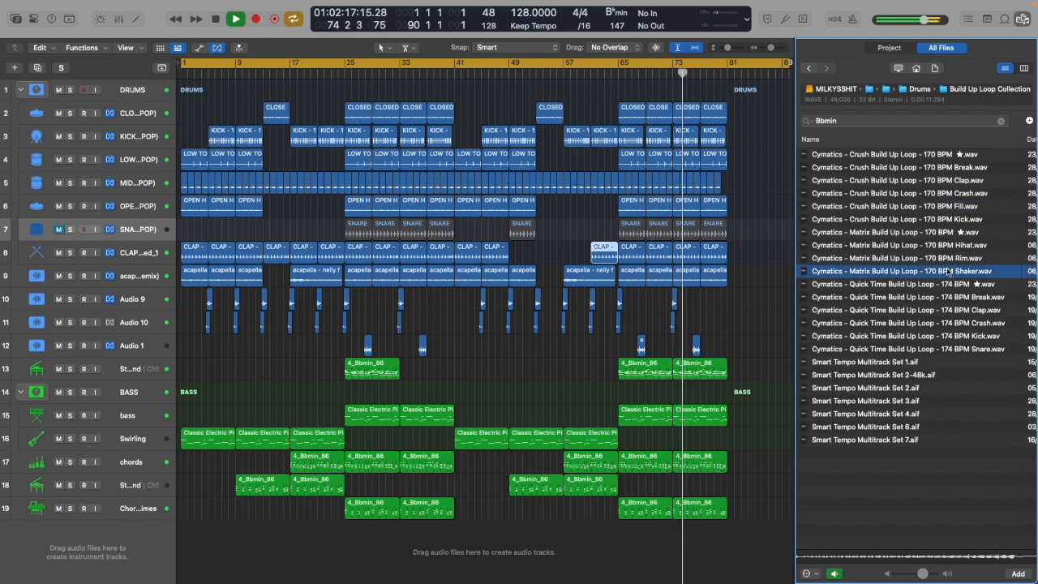
pyautogui.click(958, 349)
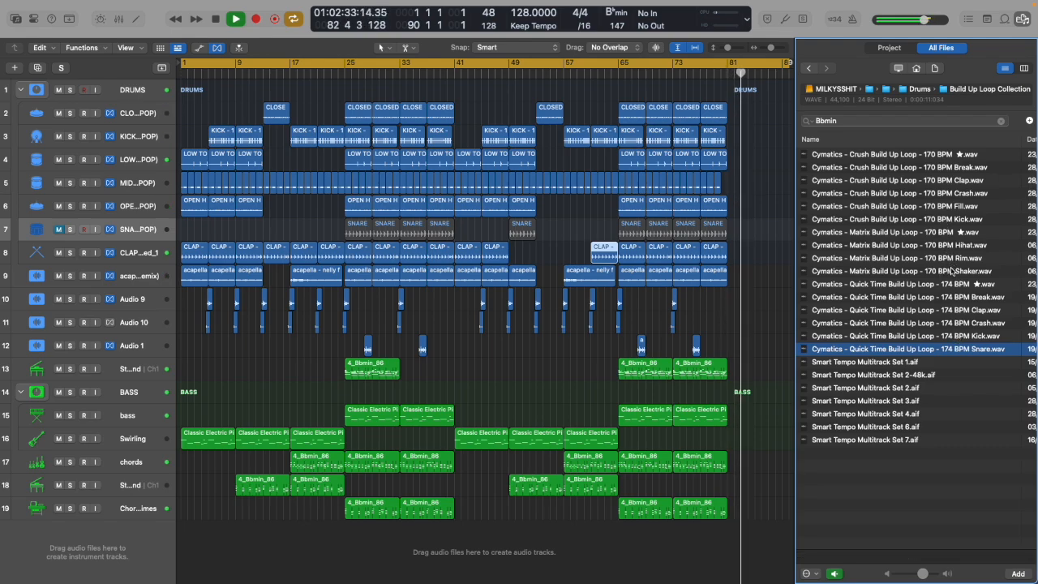
pyautogui.moveTo(938, 182); pyautogui.dragTo(672, 560)
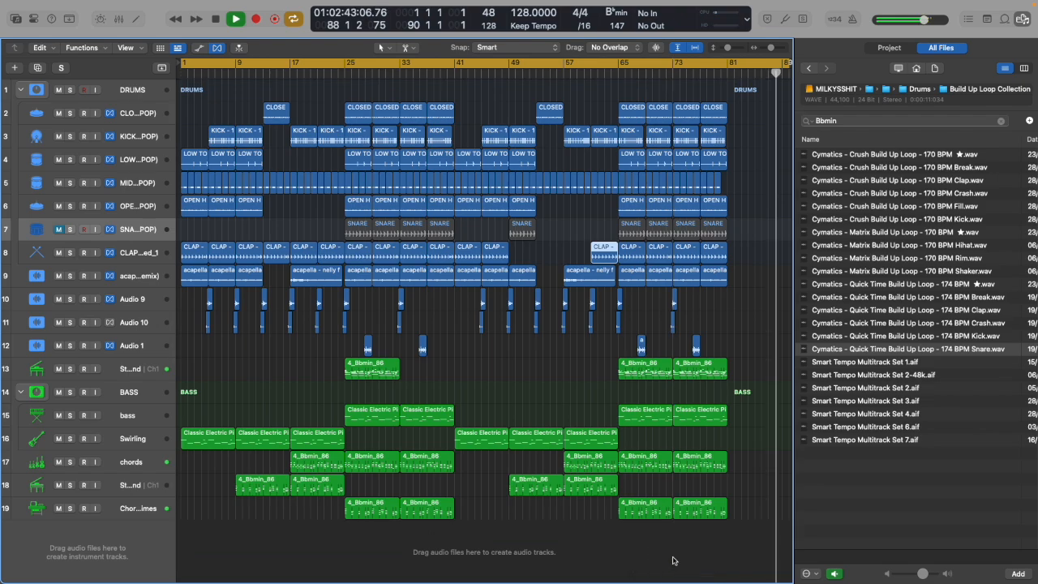
pyautogui.click(59, 489)
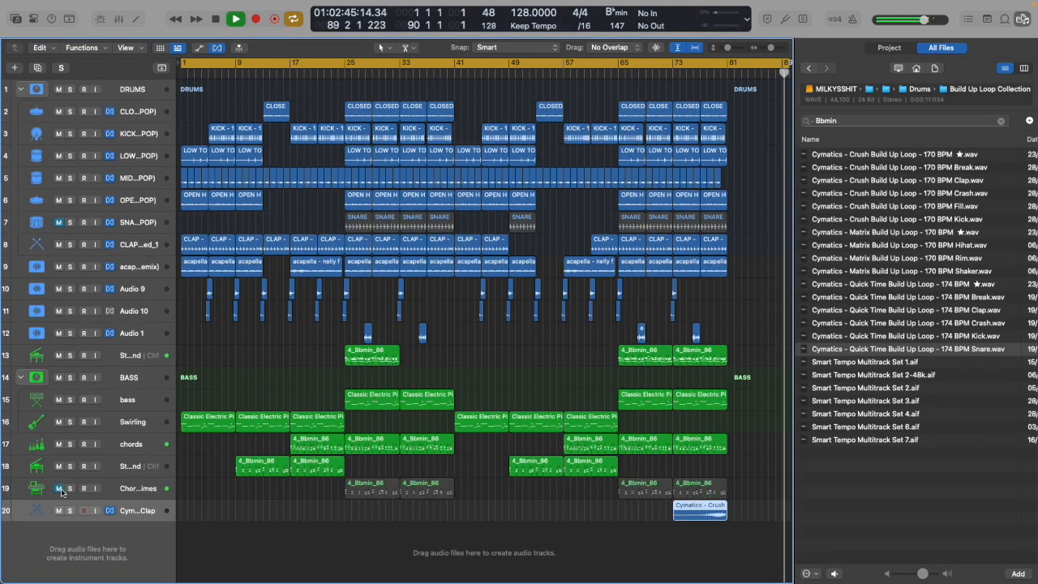
pyautogui.click(59, 488)
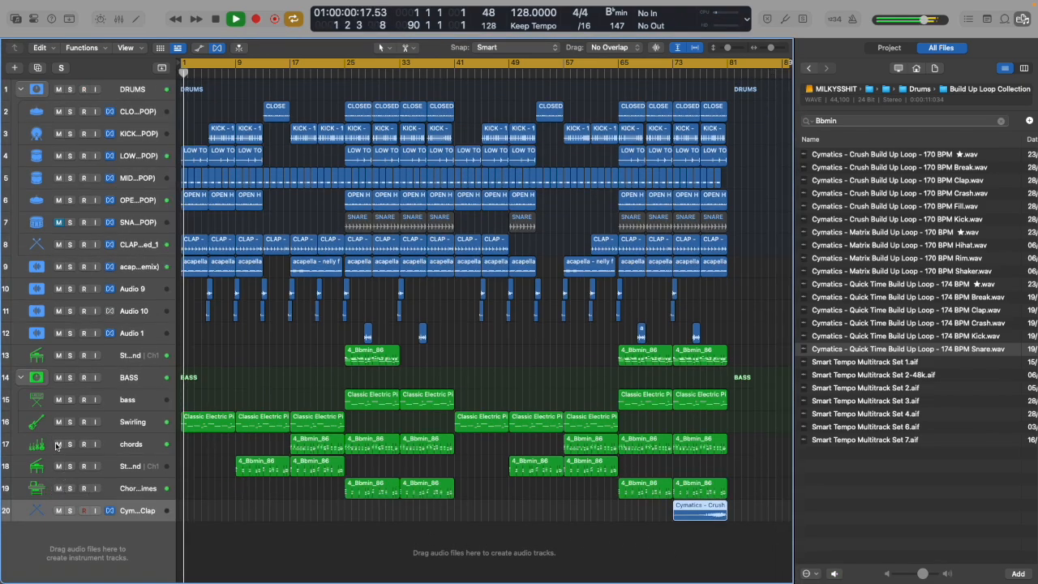
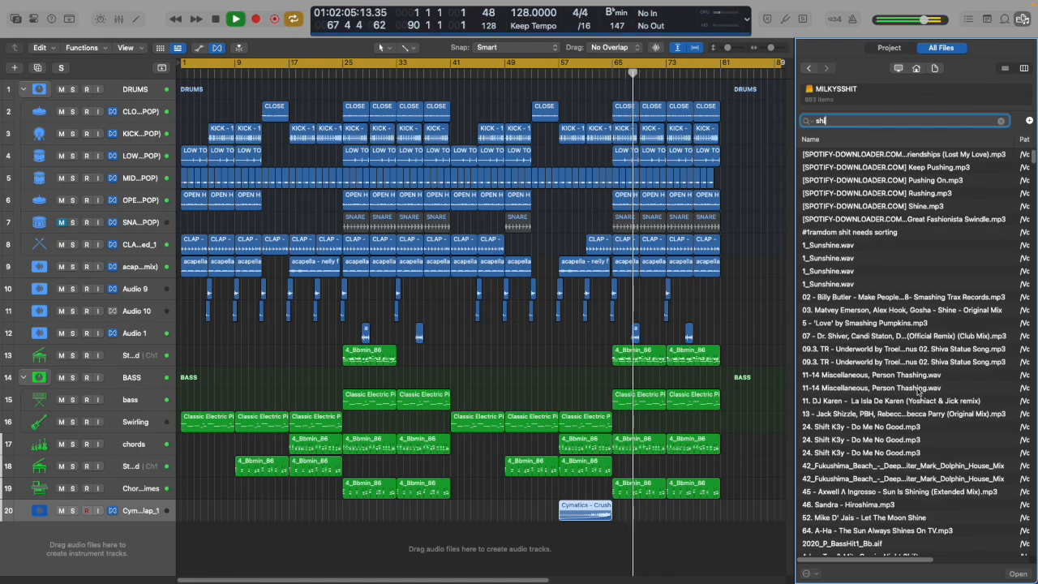
# Save the project and look through the sample search results for "shi".
pyautogui.scroll(-10, 894, 384)
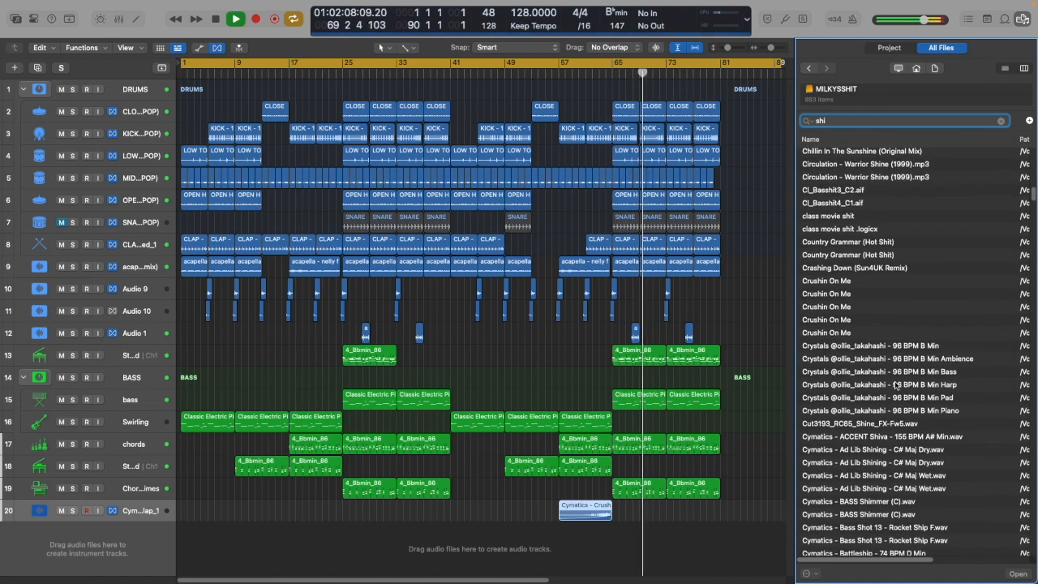
pyautogui.press('super+s')
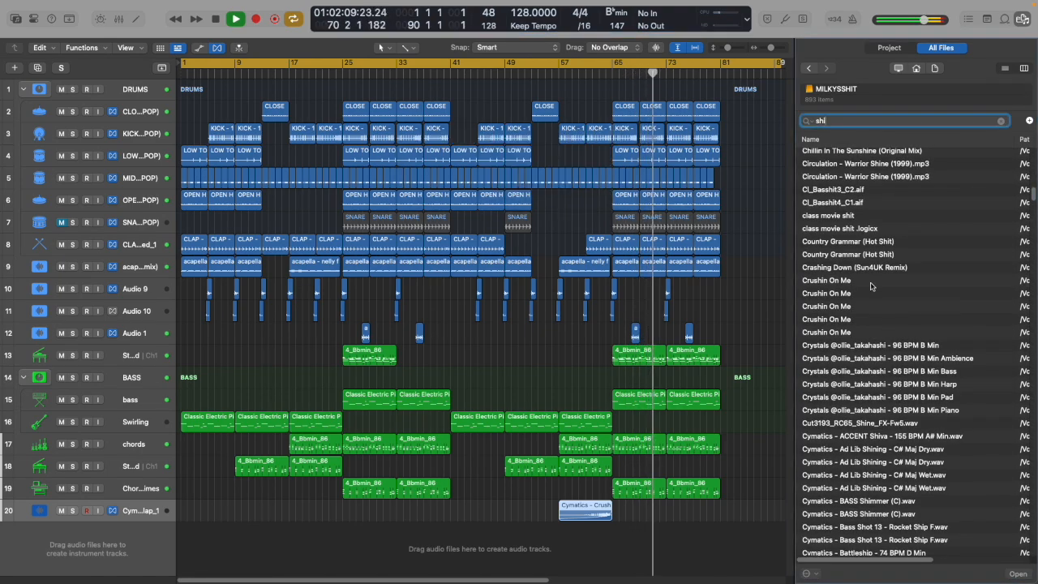
pyautogui.scroll(-10, 881, 313)
pyautogui.scroll(-15, 878, 158)
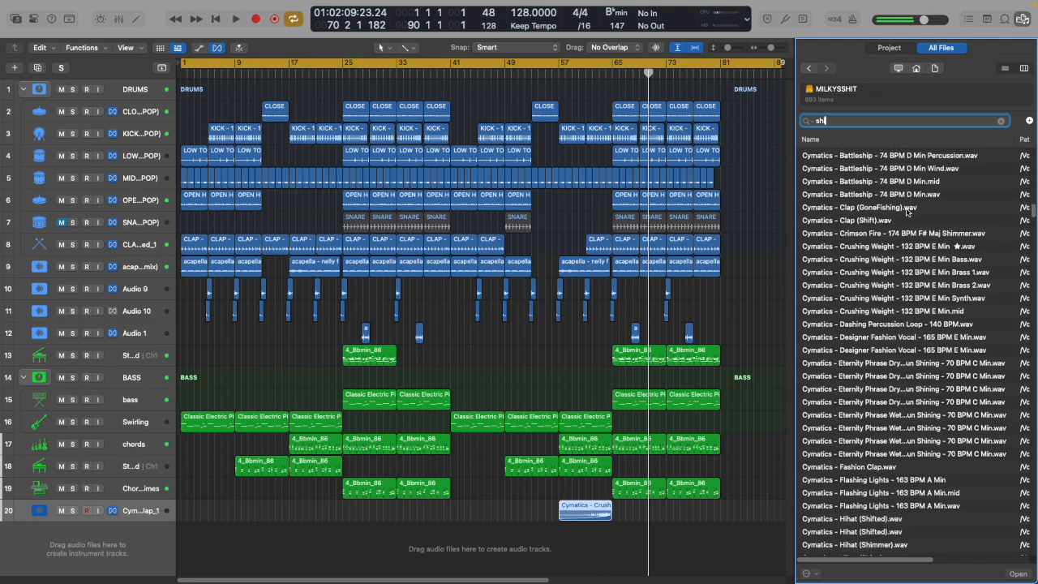
# Search the Apple Loops for "crash" and place Angelic Crash FX on a new track at bar 81.
pyautogui.click(1003, 18)
pyautogui.write('crash')
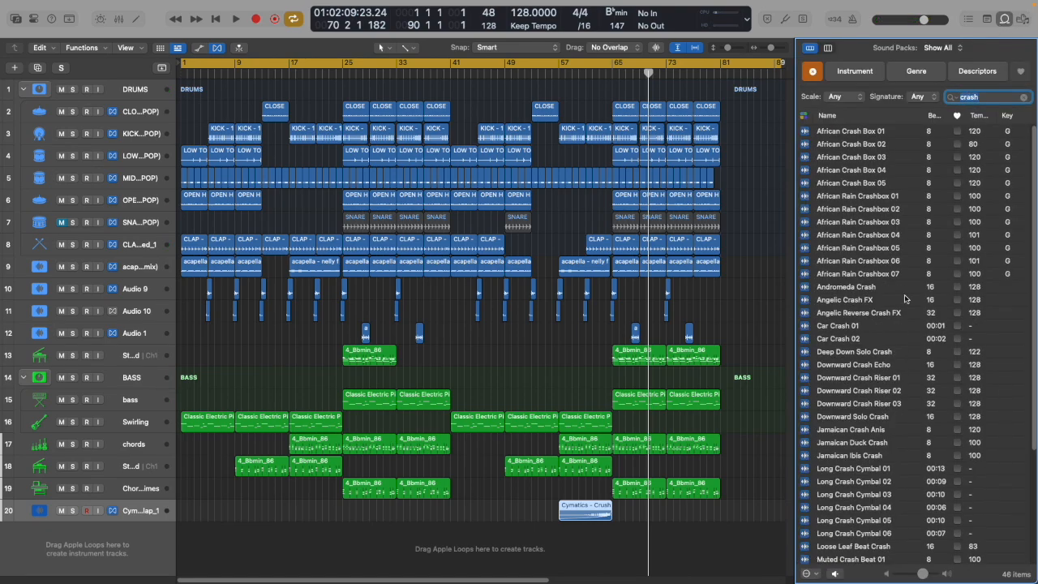
pyautogui.click(848, 300)
pyautogui.moveTo(843, 300); pyautogui.dragTo(720, 535)
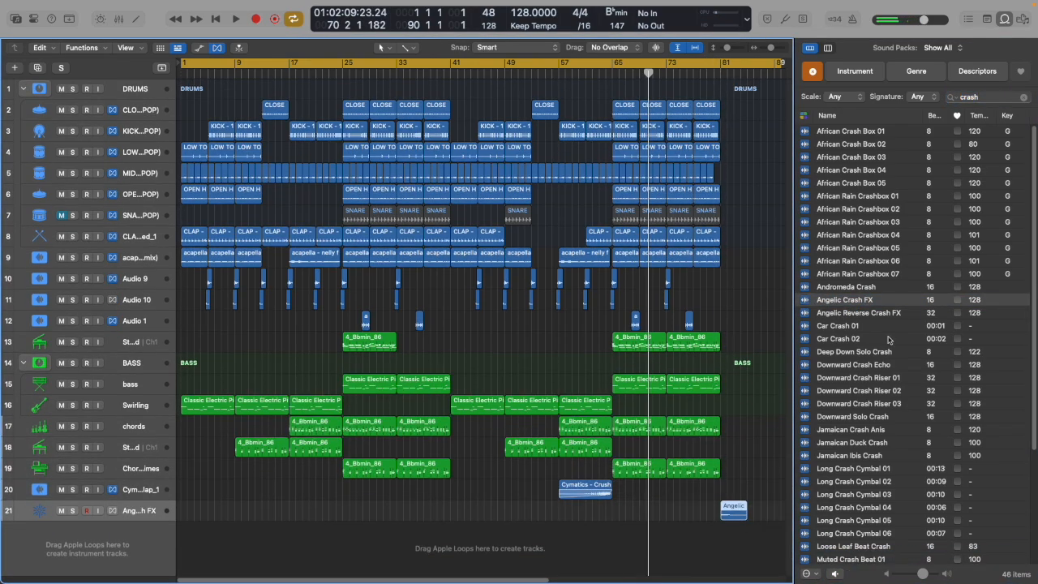
# Audition the reverse, riser and echo crash loops and place Downward Crash Echo on a new track at bar 81.
pyautogui.click(847, 313)
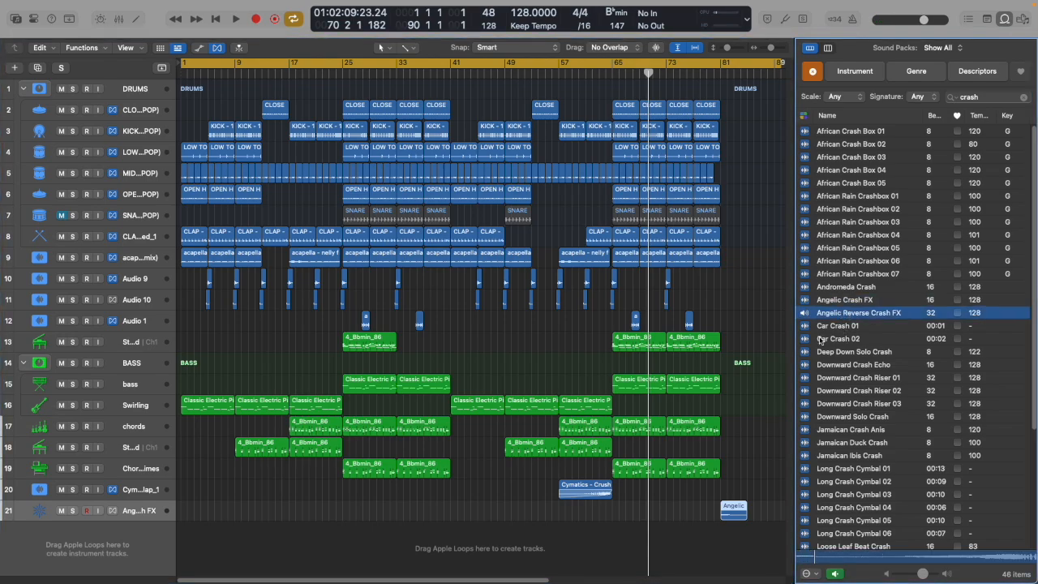
pyautogui.scroll(-5, 839, 474)
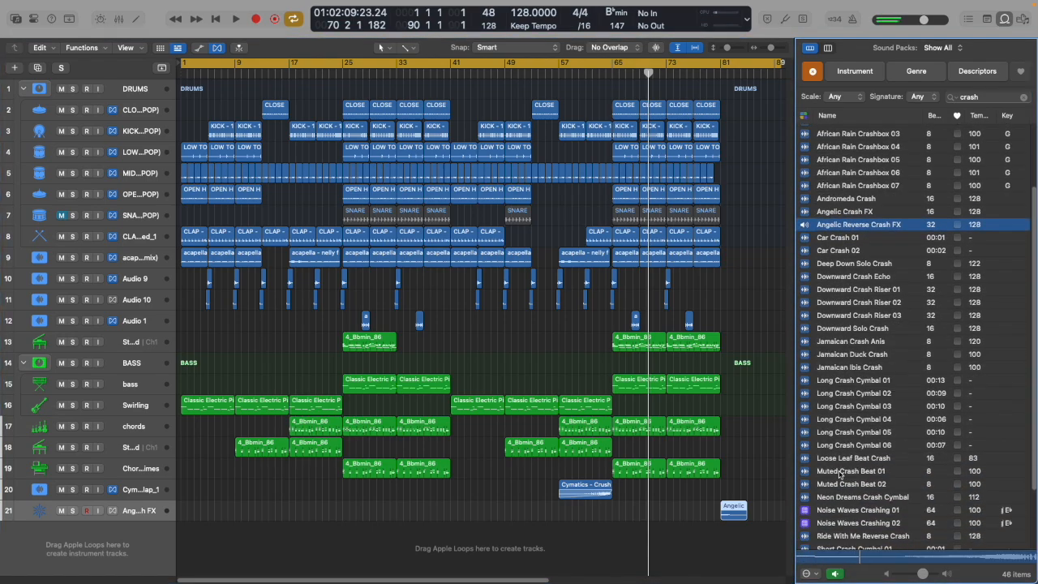
pyautogui.click(840, 292)
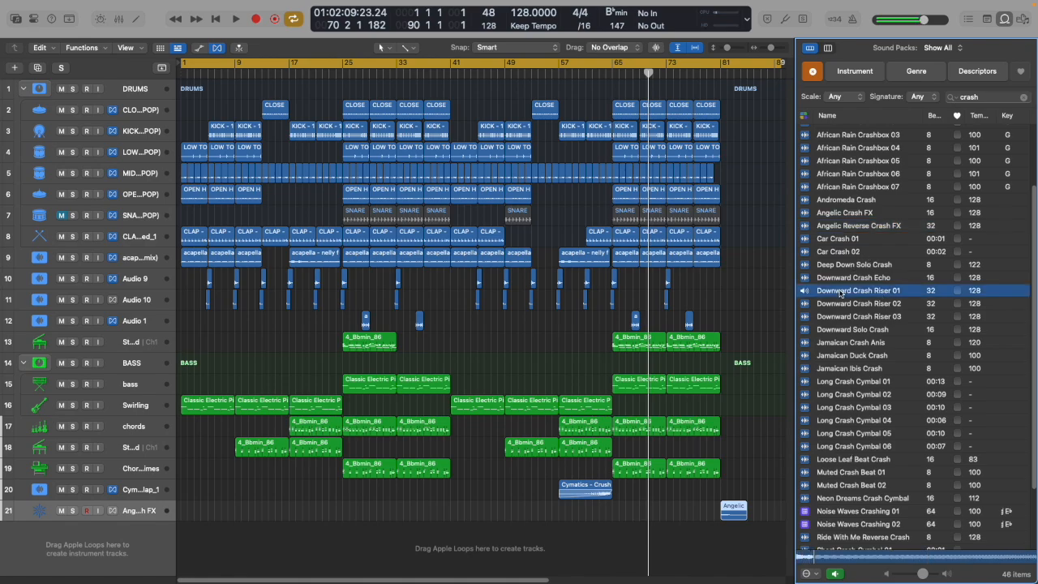
pyautogui.click(848, 279)
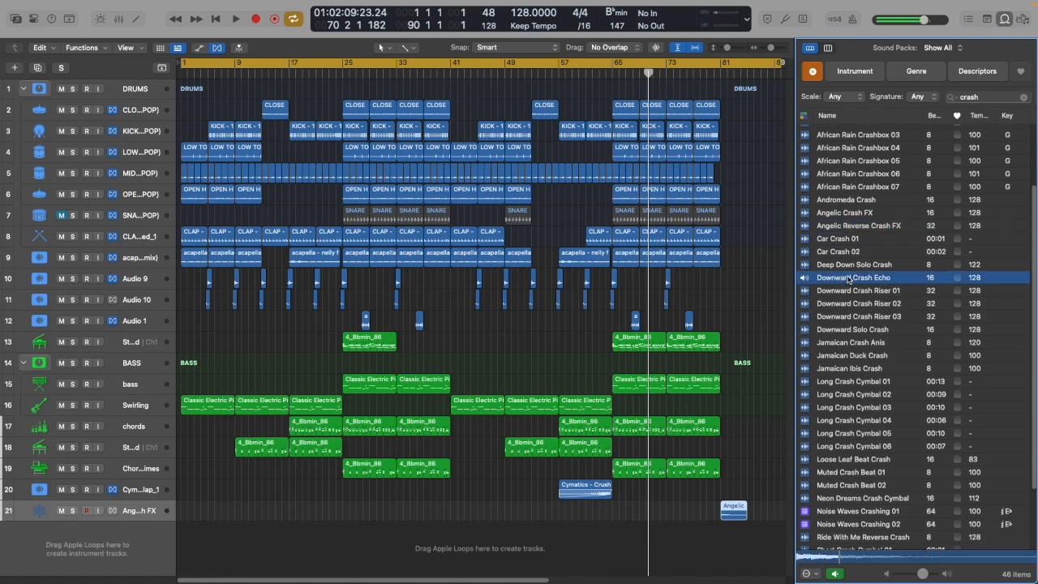
pyautogui.moveTo(848, 280); pyautogui.dragTo(358, 487)
# Place copies of the Angelic Crash FX region on its own track at bars 17, 25, 41 and 65.
pyautogui.moveTo(357, 486); pyautogui.dragTo(275, 490)
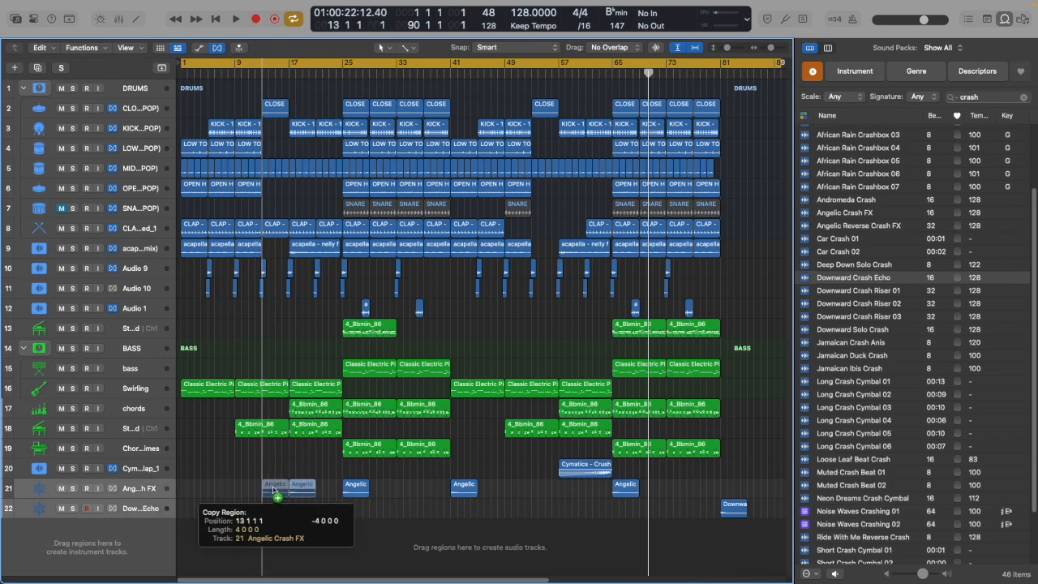
pyautogui.moveTo(274, 490); pyautogui.dragTo(301, 491)
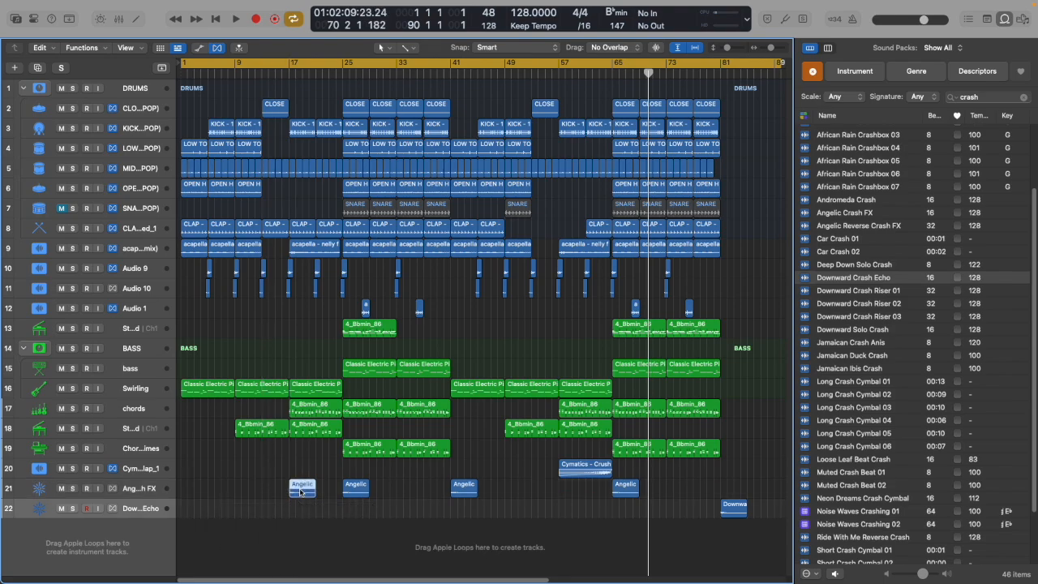
# Try a full-length fade on the Angelic Crash FX region at bar 17 and undo it.
pyautogui.click(149, 487)
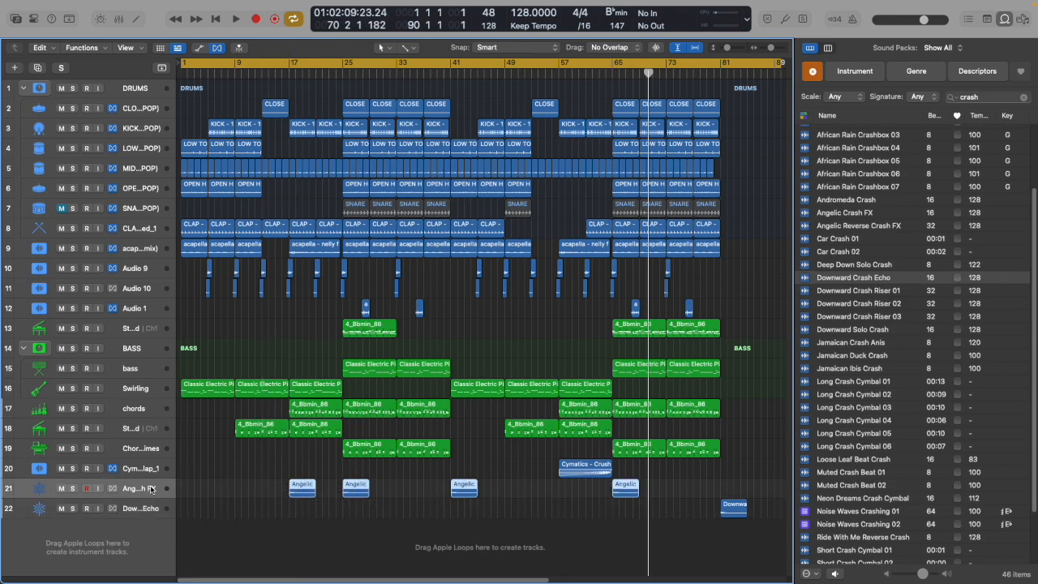
pyautogui.press('z')
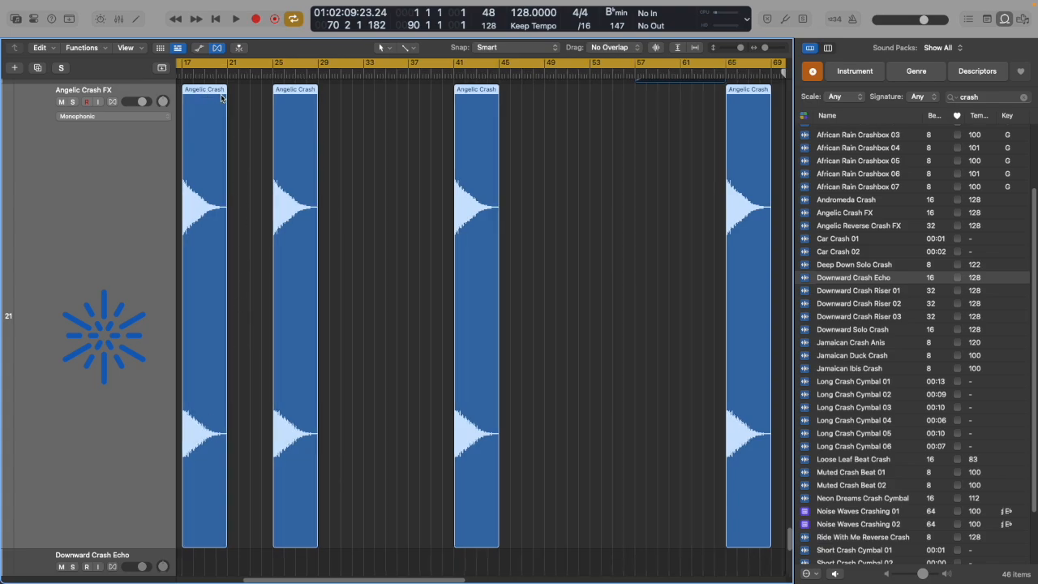
pyautogui.moveTo(225, 95); pyautogui.dragTo(176, 97)
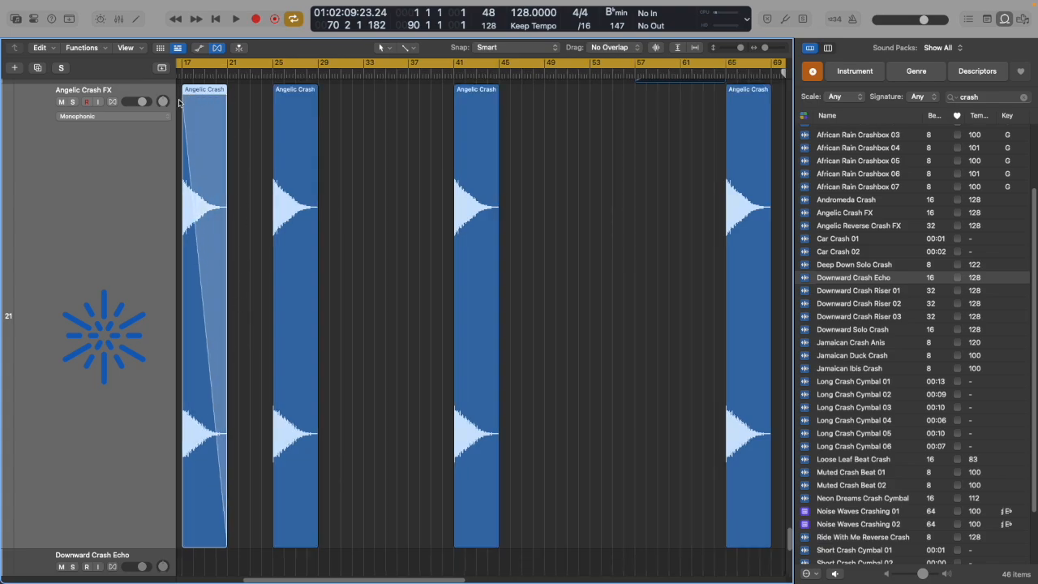
pyautogui.press('super+z')
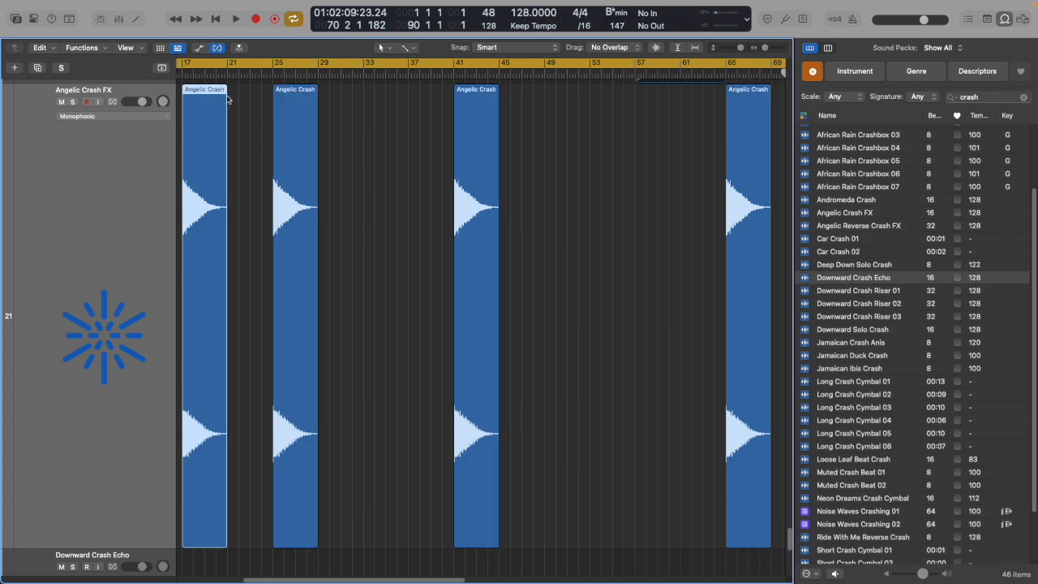
# Undo the Angelic Crash FX copy at bar 17 and copy the region from bar 25 to bar 13 instead.
pyautogui.click(141, 142)
pyautogui.press('super+z')
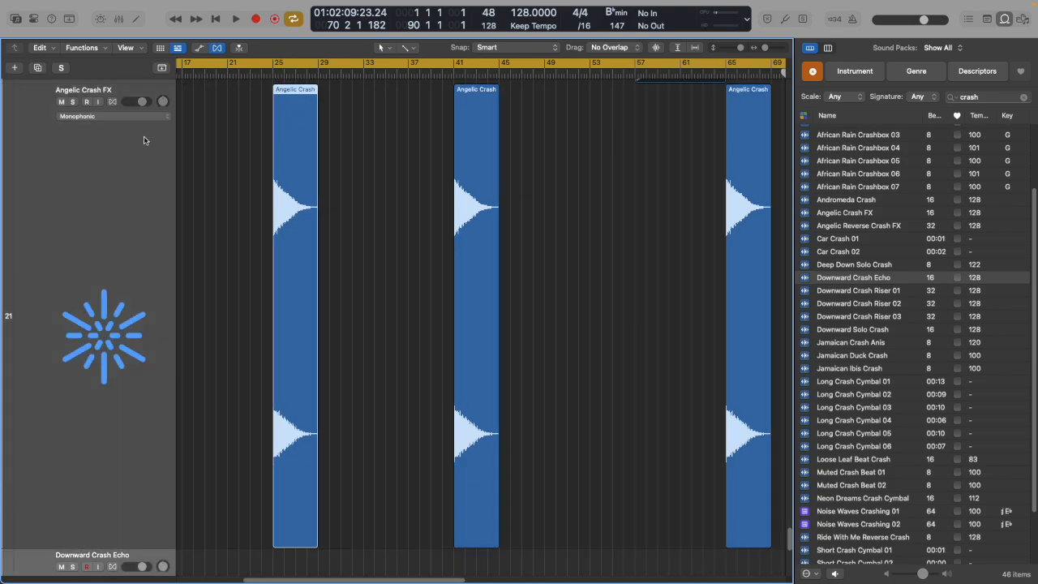
pyautogui.hscroll(-5, 206, 128)
pyautogui.hscroll(6, 207, 128)
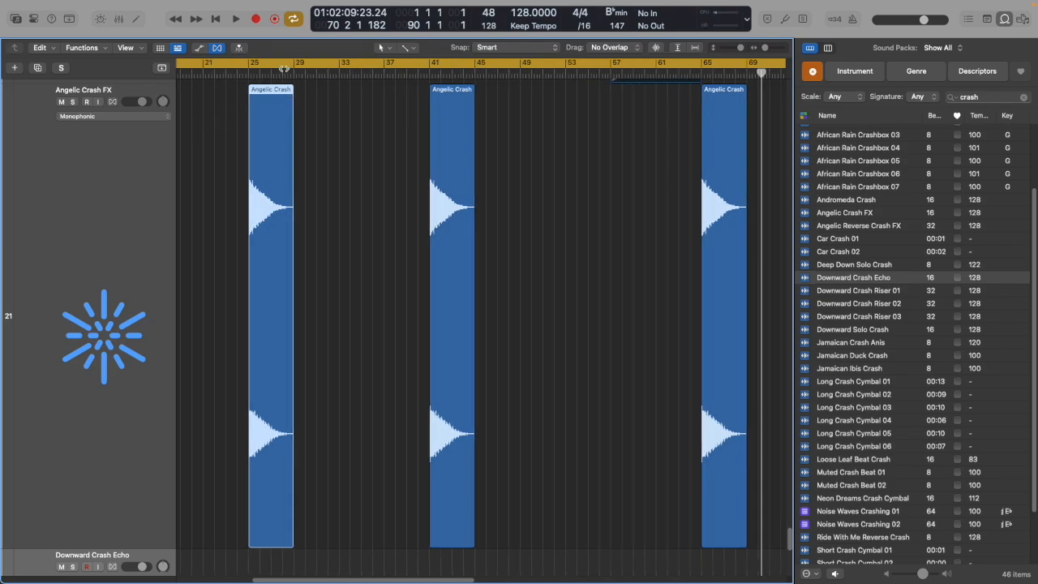
pyautogui.click(676, 48)
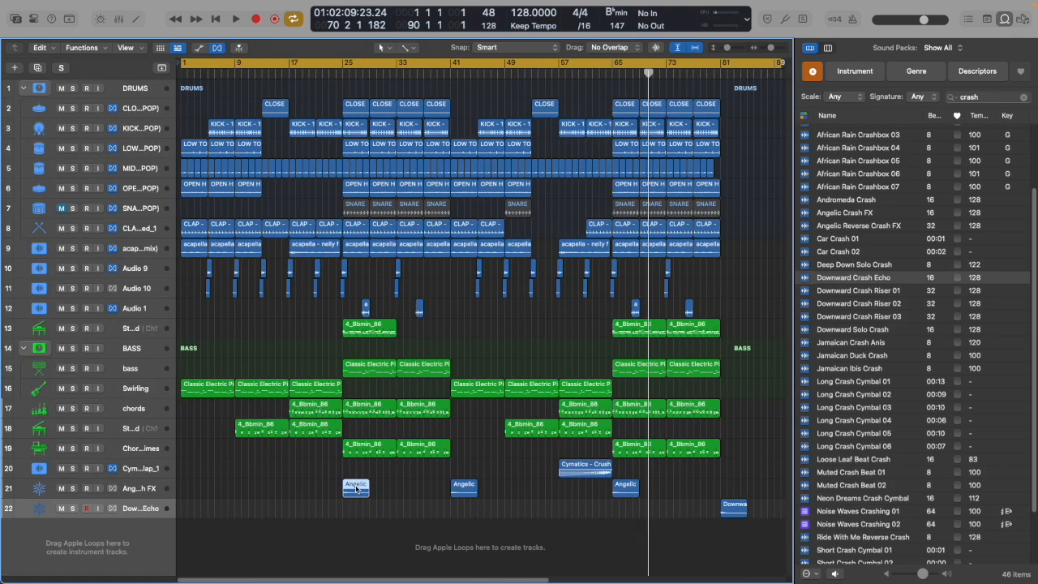
pyautogui.moveTo(355, 486); pyautogui.dragTo(274, 490)
# Search the Apple Loops for "riser" and audition Electro Riser, Epic Synth Riser and Endless Streets Riser loops over the song's playback.
pyautogui.press('space')
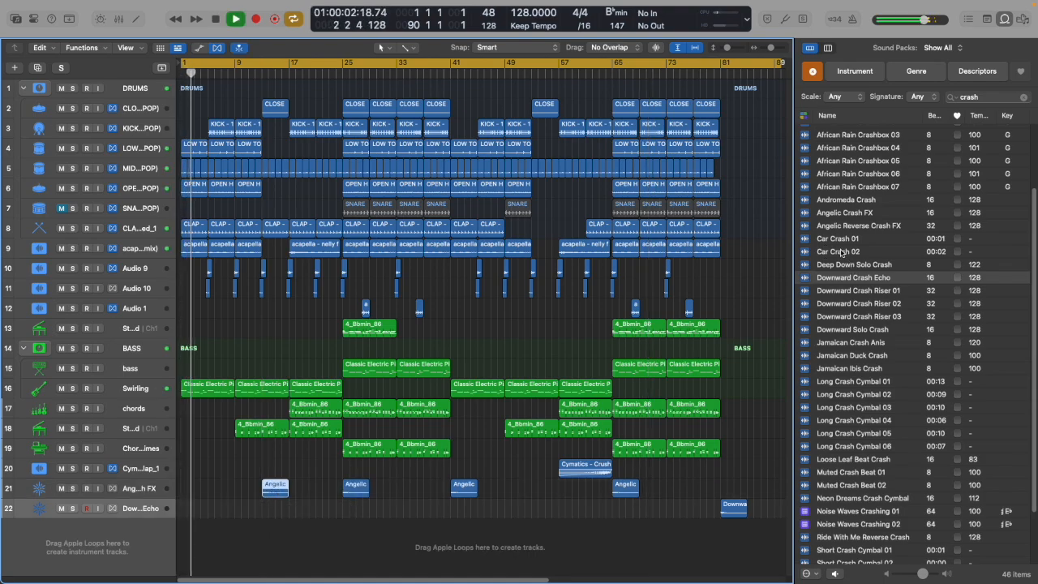
pyautogui.click(1023, 97)
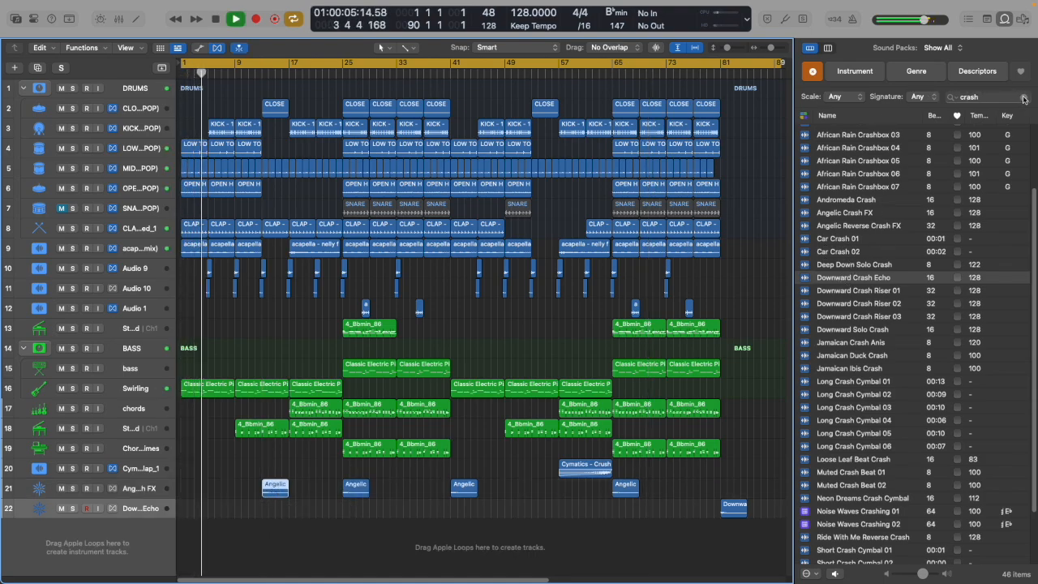
pyautogui.write('riser')
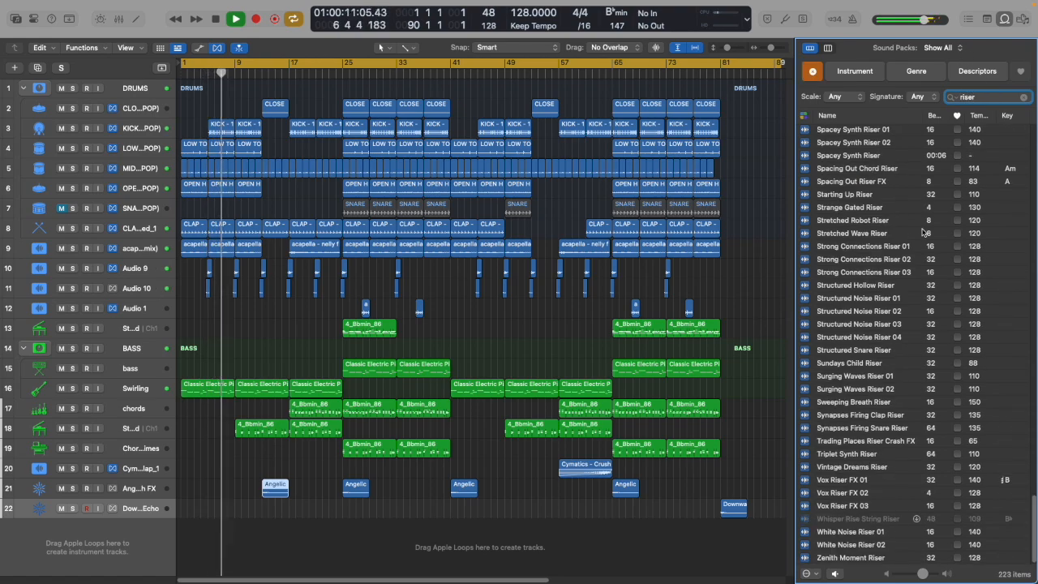
pyautogui.scroll(20, 835, 186)
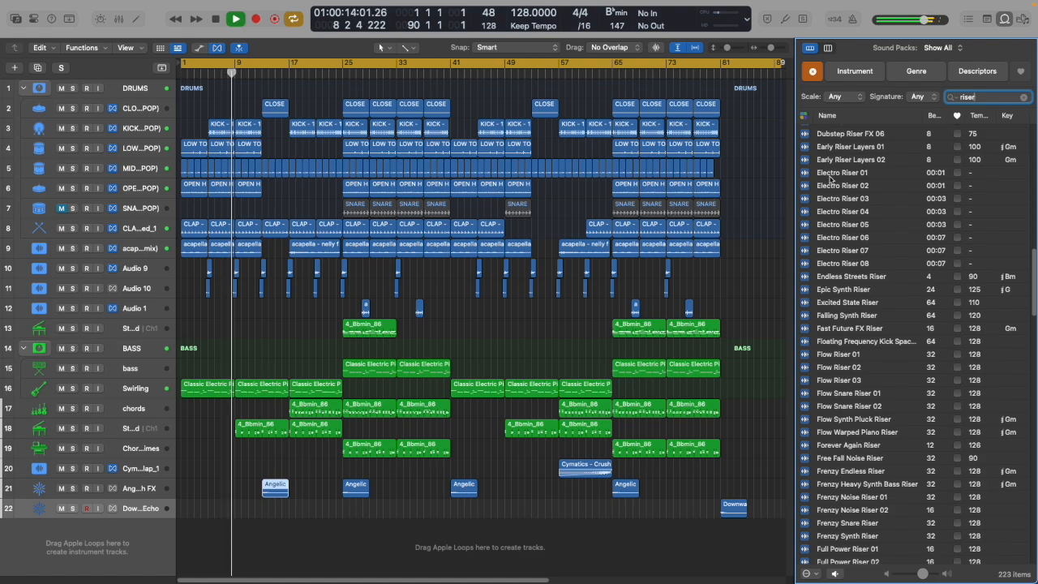
pyautogui.click(845, 175)
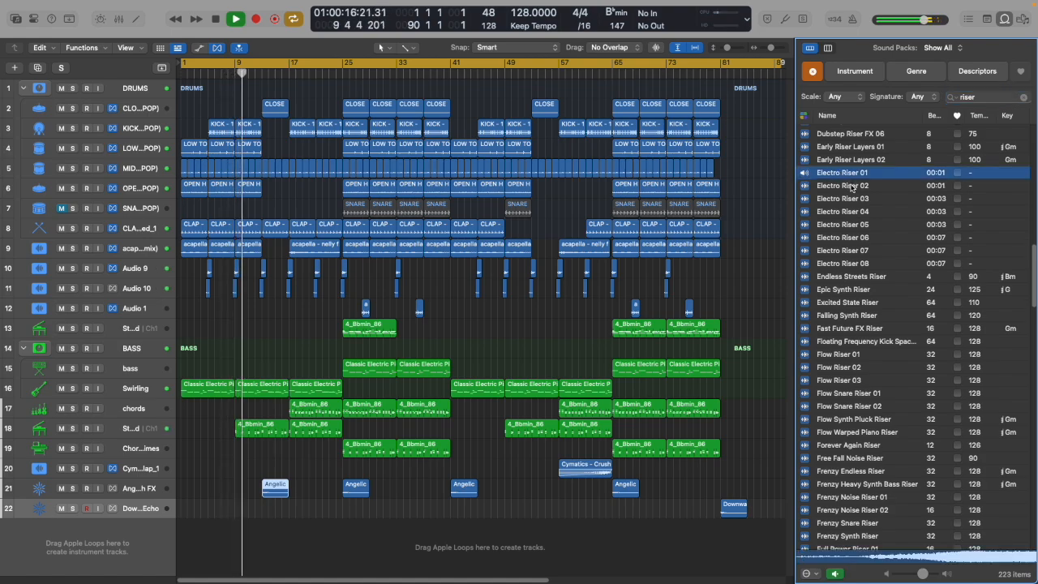
pyautogui.click(850, 187)
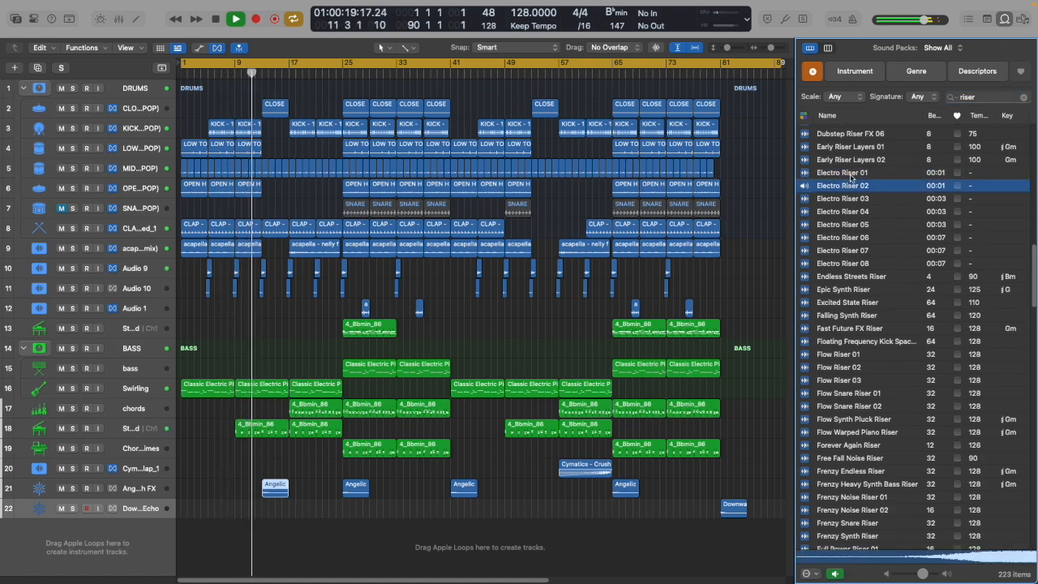
pyautogui.click(856, 200)
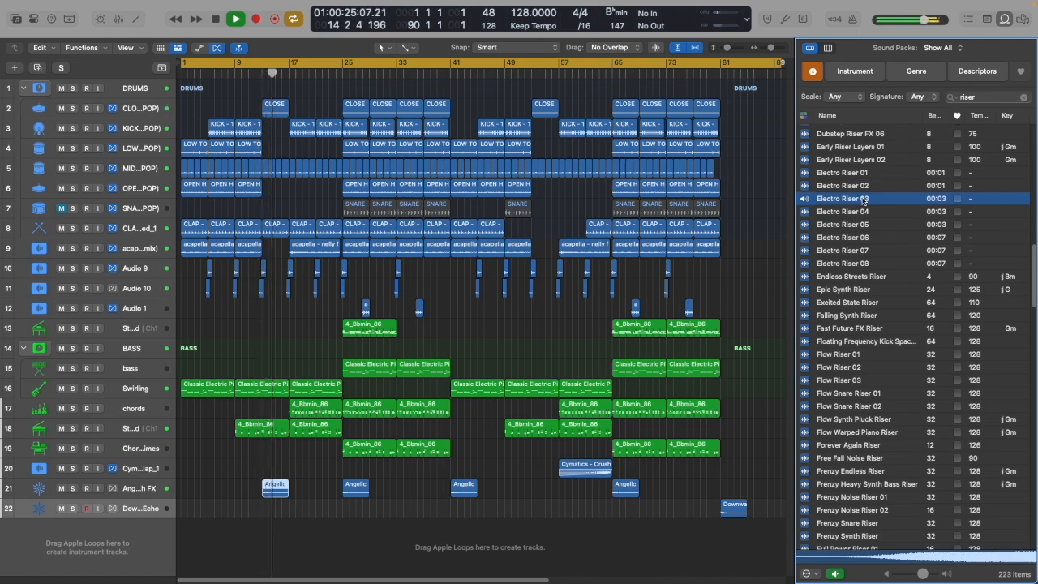
pyautogui.click(844, 239)
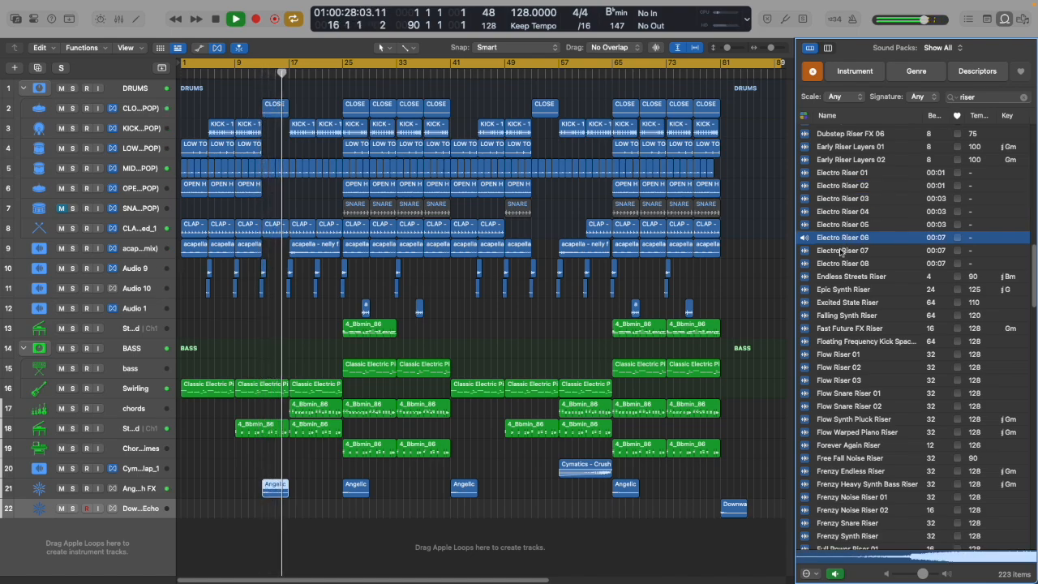
pyautogui.click(846, 290)
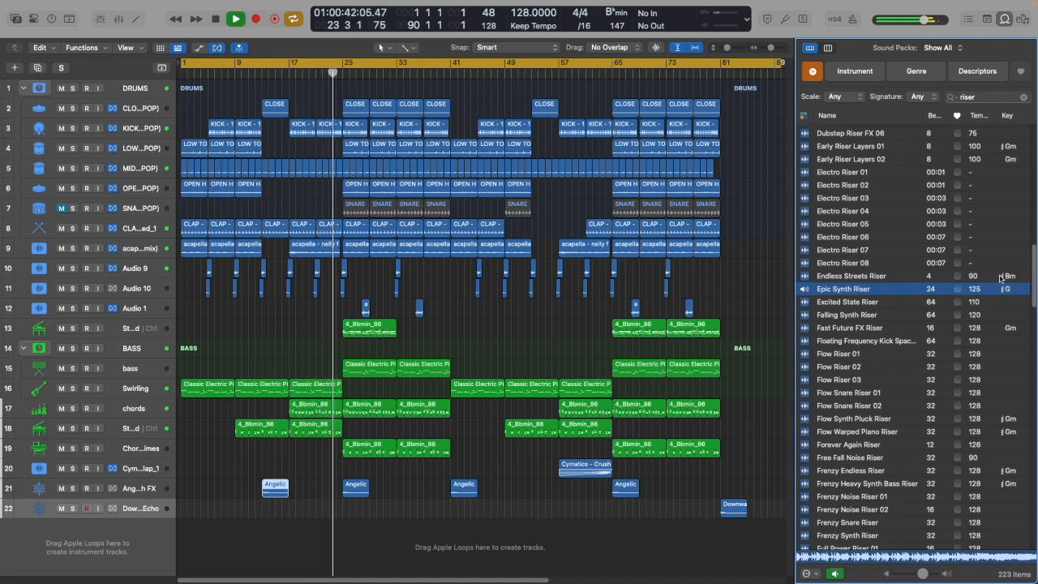
pyautogui.click(858, 277)
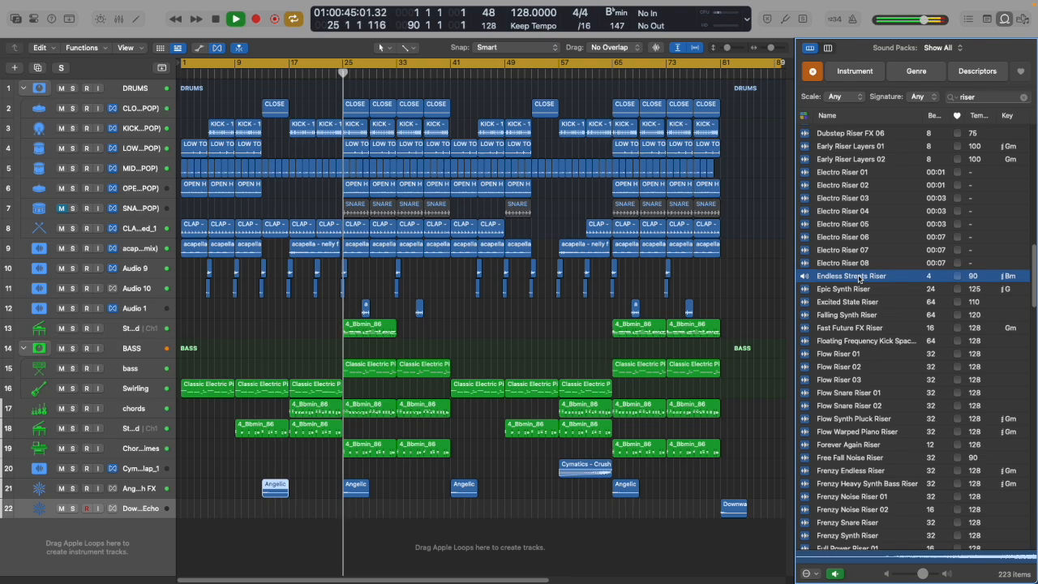
# Sort the riser loops by key and audition Early Riser Layers 02 and Almost Human Riser 01 against the song.
pyautogui.scroll(-5, 858, 277)
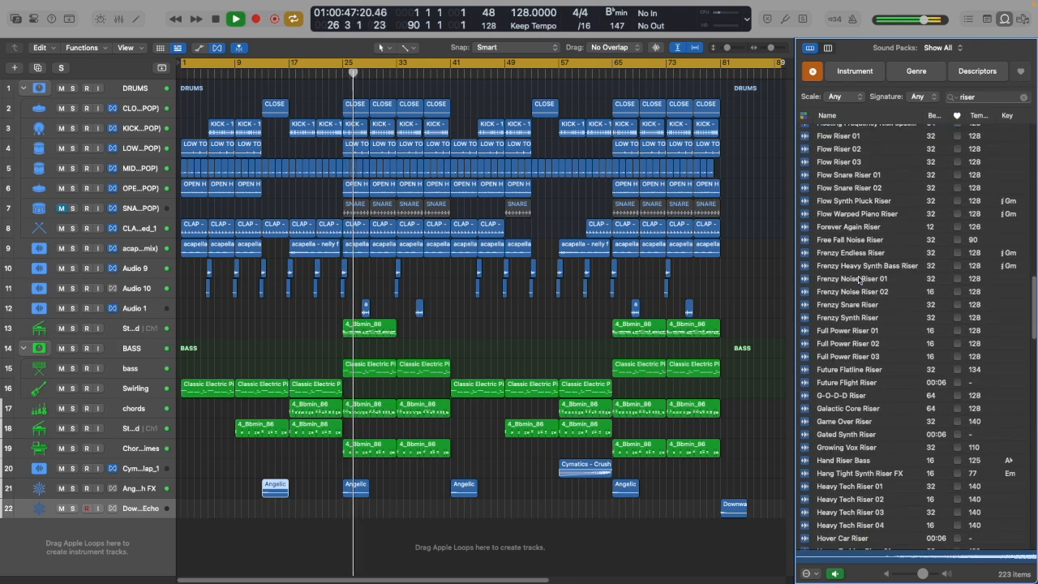
pyautogui.click(1007, 115)
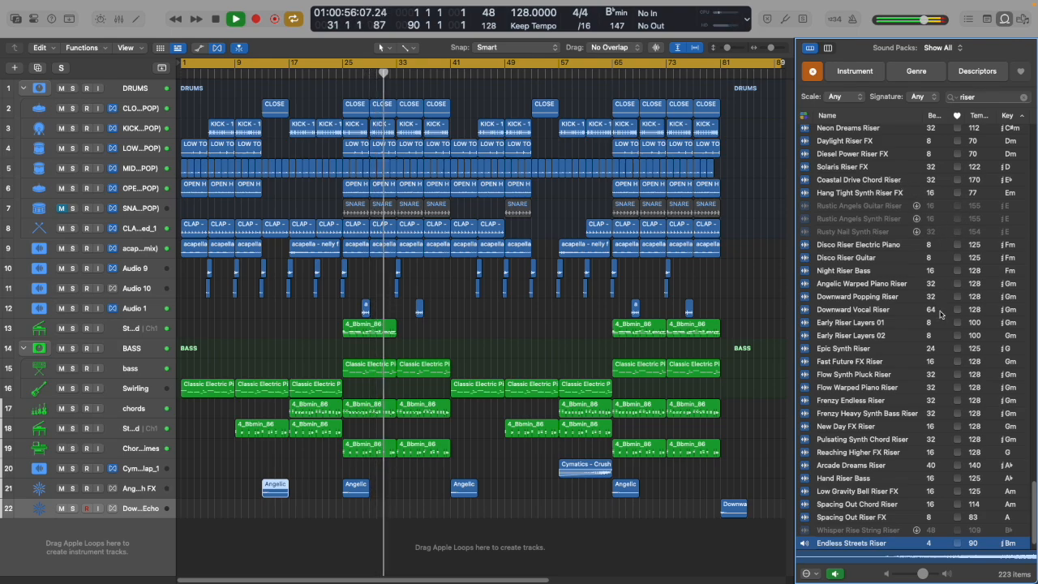
pyautogui.scroll(-1, 908, 315)
pyautogui.click(907, 312)
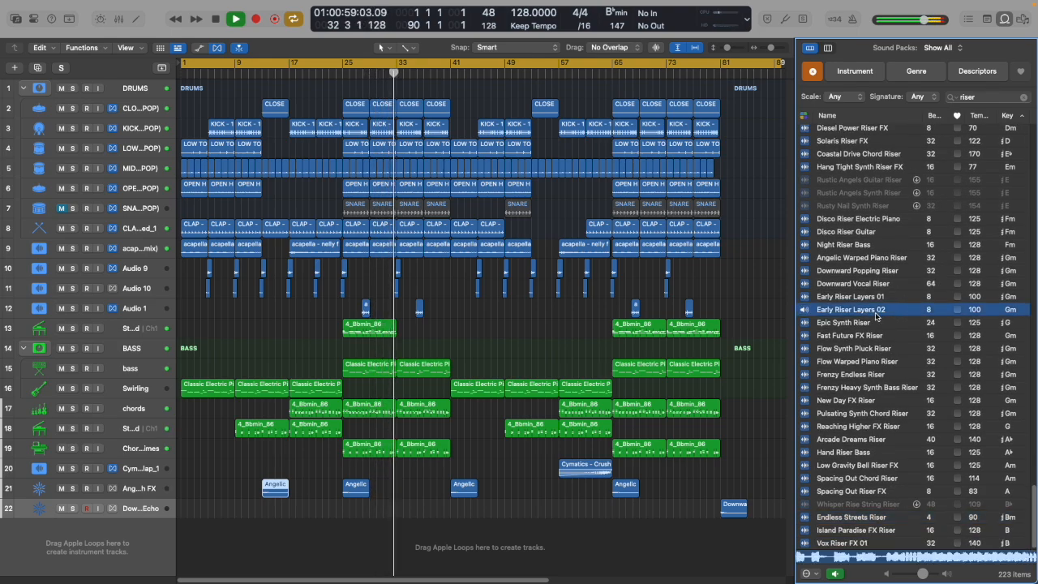
pyautogui.scroll(15, 888, 319)
pyautogui.scroll(10, 888, 319)
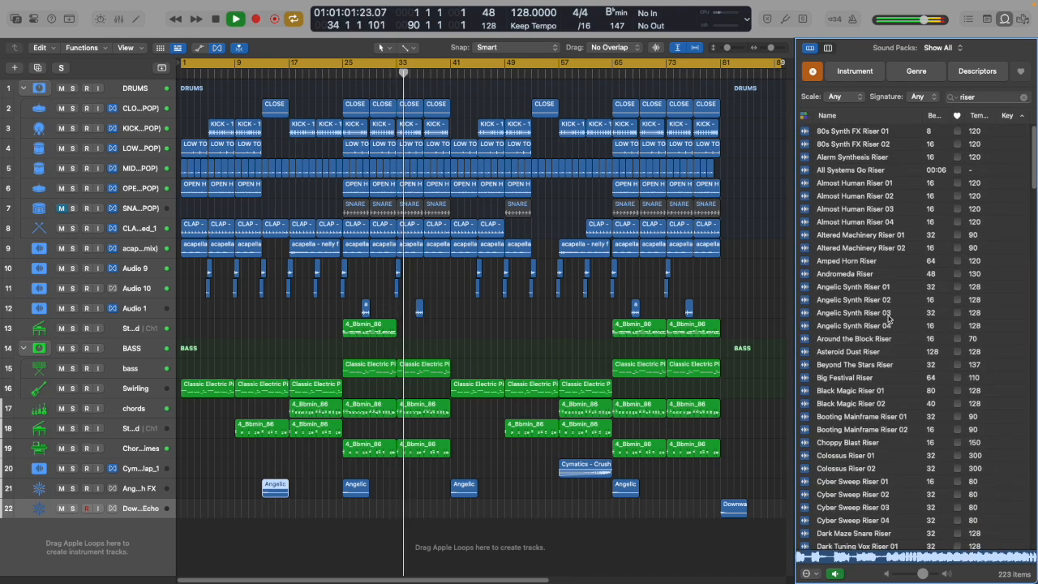
pyautogui.click(851, 183)
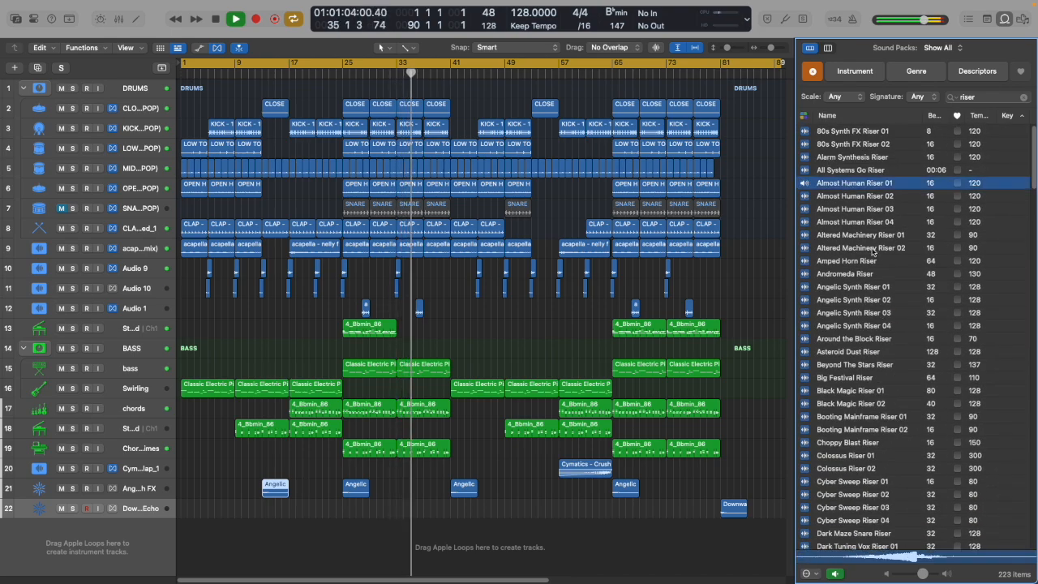
# Add the Altered Machinery Riser 01 loop at bars 17, 33 and 57 and the Amped Horn Riser loop at bar 49, each on a new track.
pyautogui.click(867, 236)
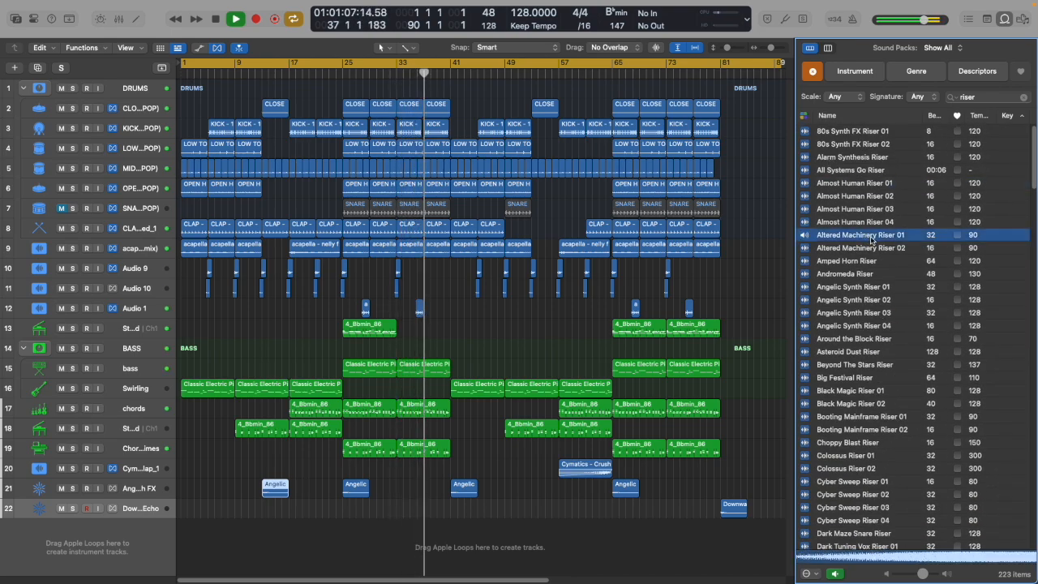
pyautogui.moveTo(882, 236); pyautogui.dragTo(574, 506)
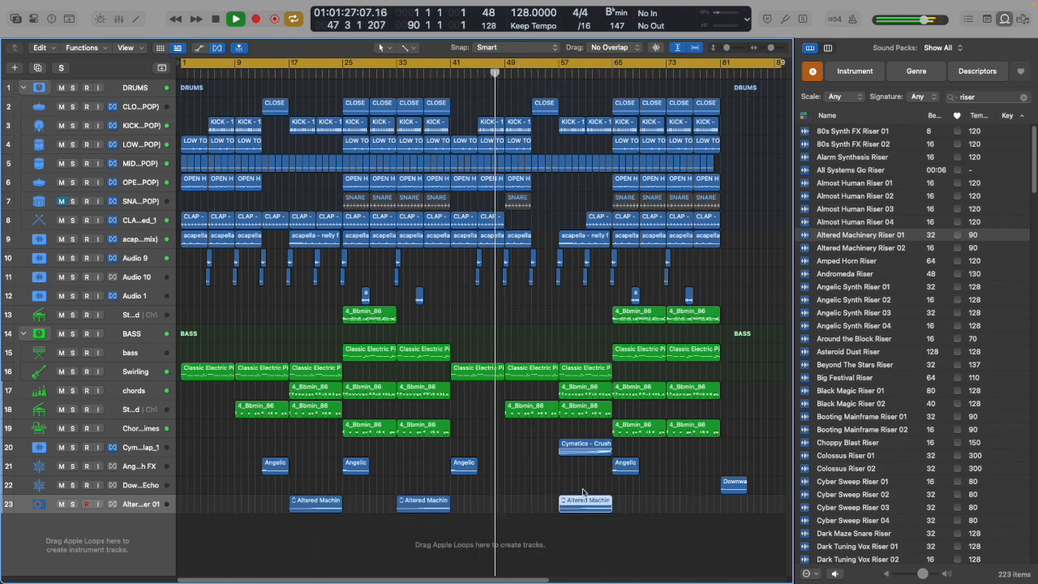
pyautogui.click(855, 262)
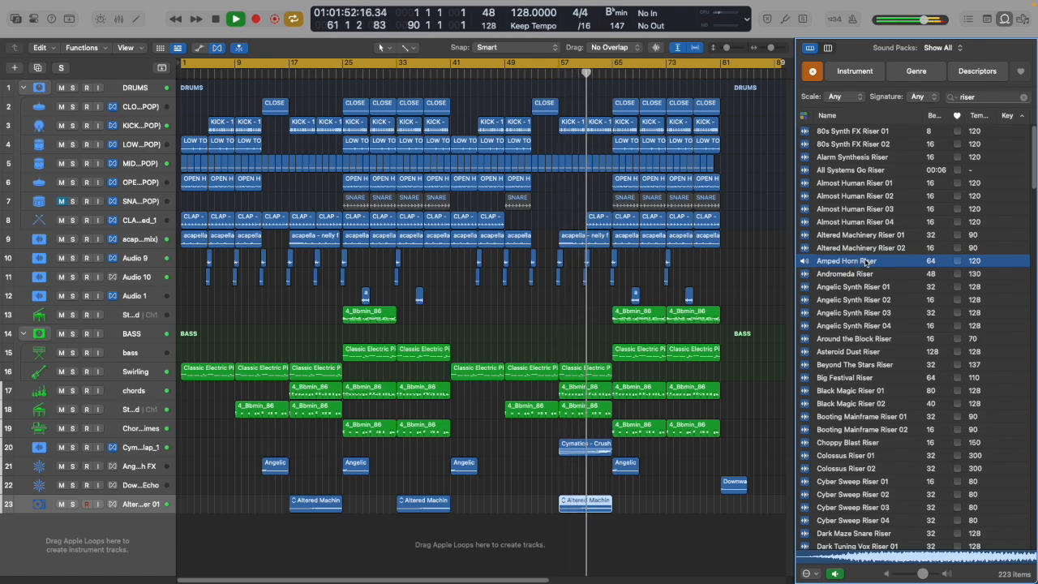
pyautogui.moveTo(865, 261); pyautogui.dragTo(504, 536)
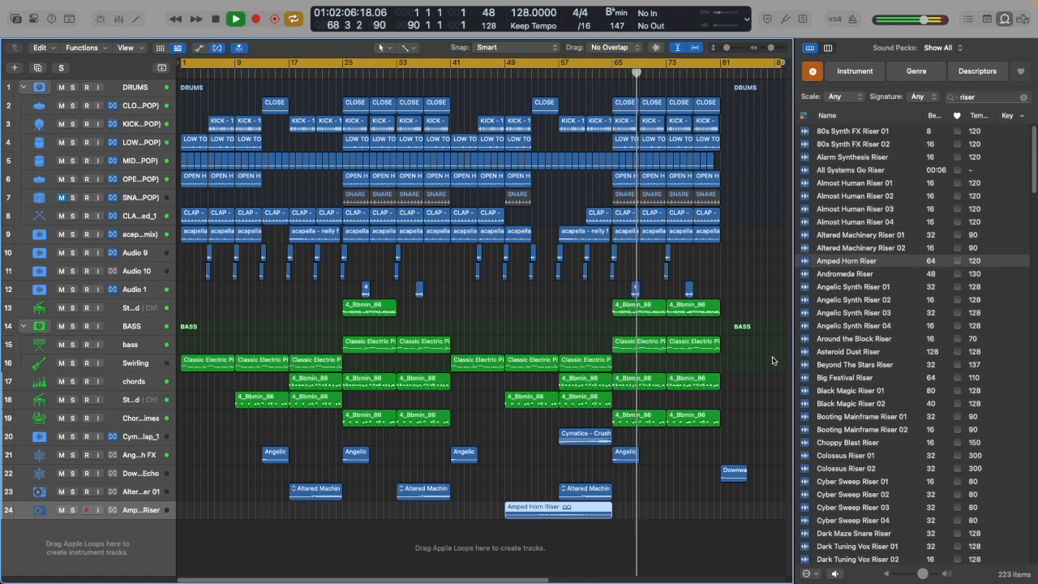
# Show the mixer and insert a stereo Compressor on the DRUMS stack's channel strip.
pyautogui.press('x')
pyautogui.hscroll(-4, 262, 478)
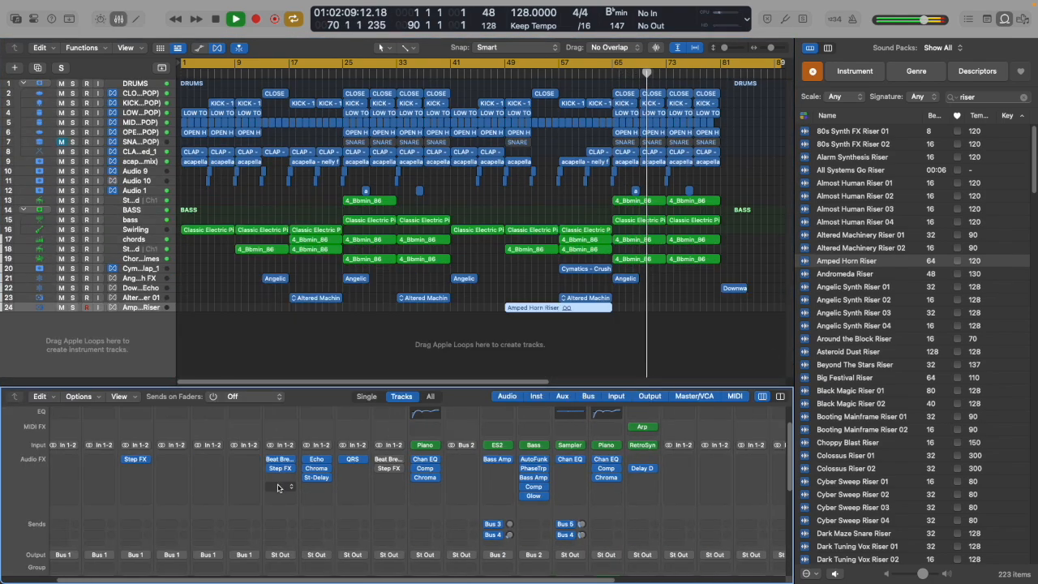
pyautogui.click(60, 460)
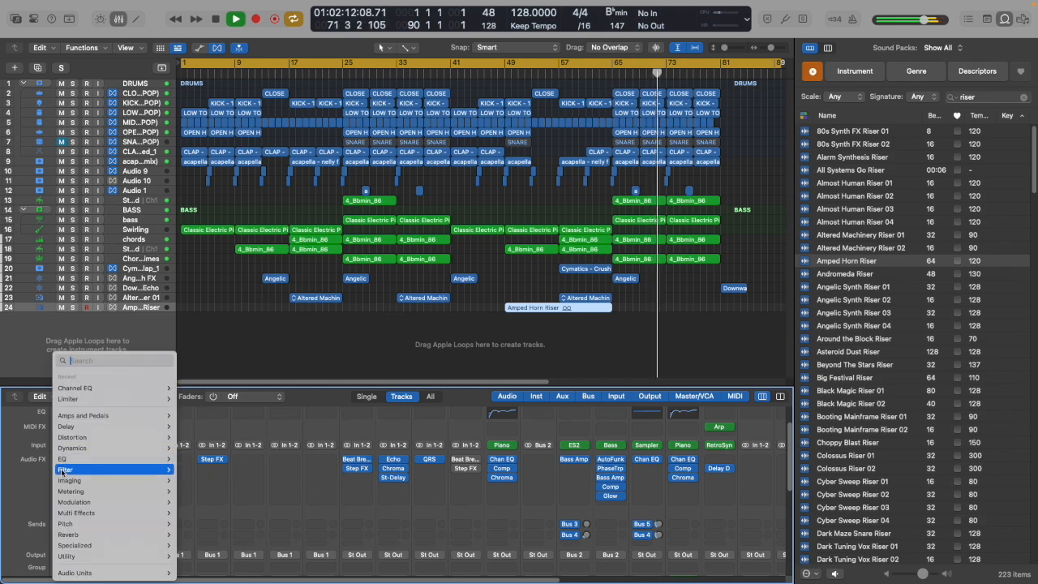
pyautogui.moveTo(95, 437)
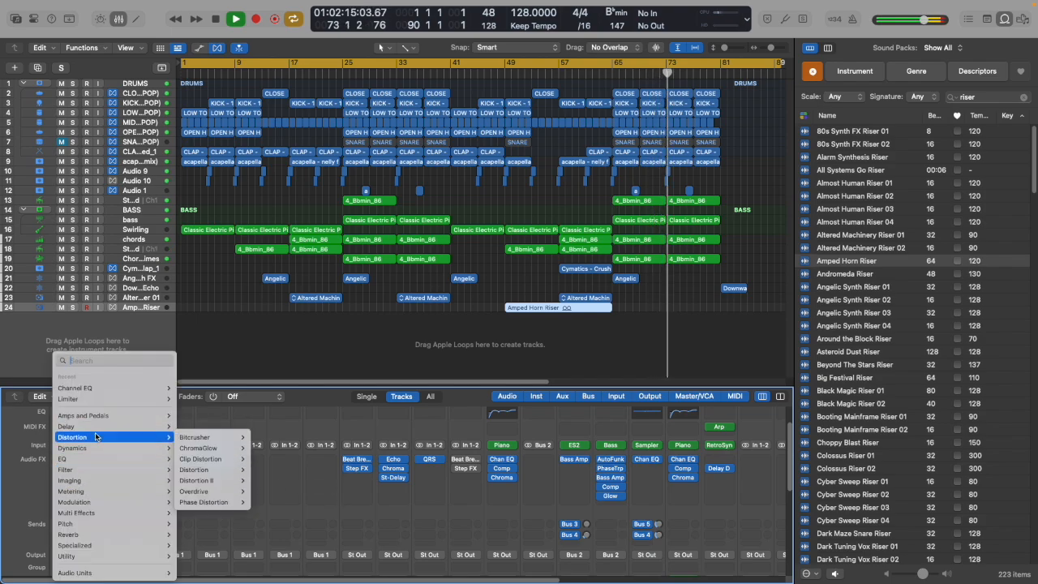
pyautogui.moveTo(203, 504)
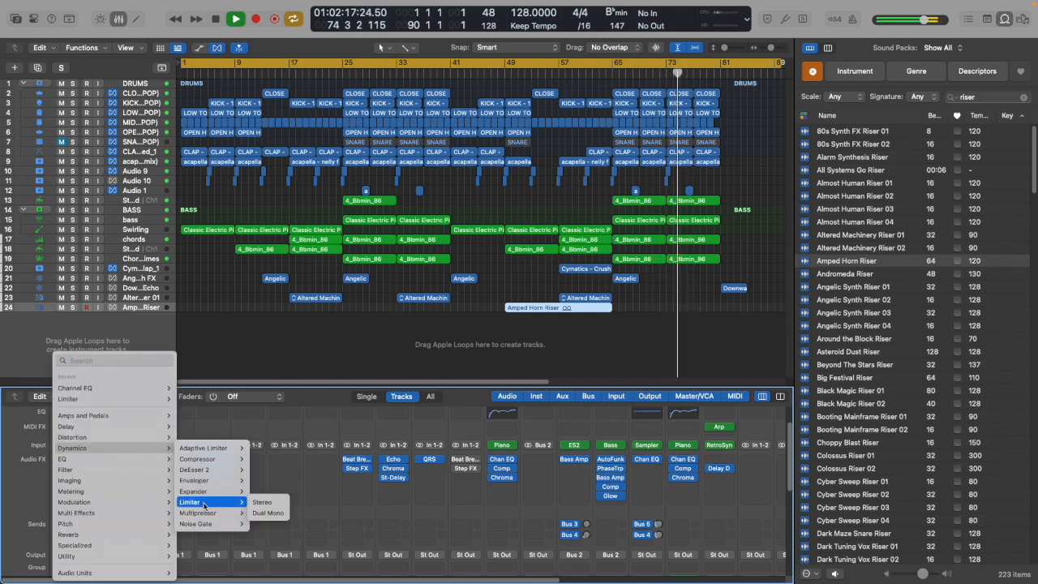
pyautogui.moveTo(197, 458)
pyautogui.click(262, 459)
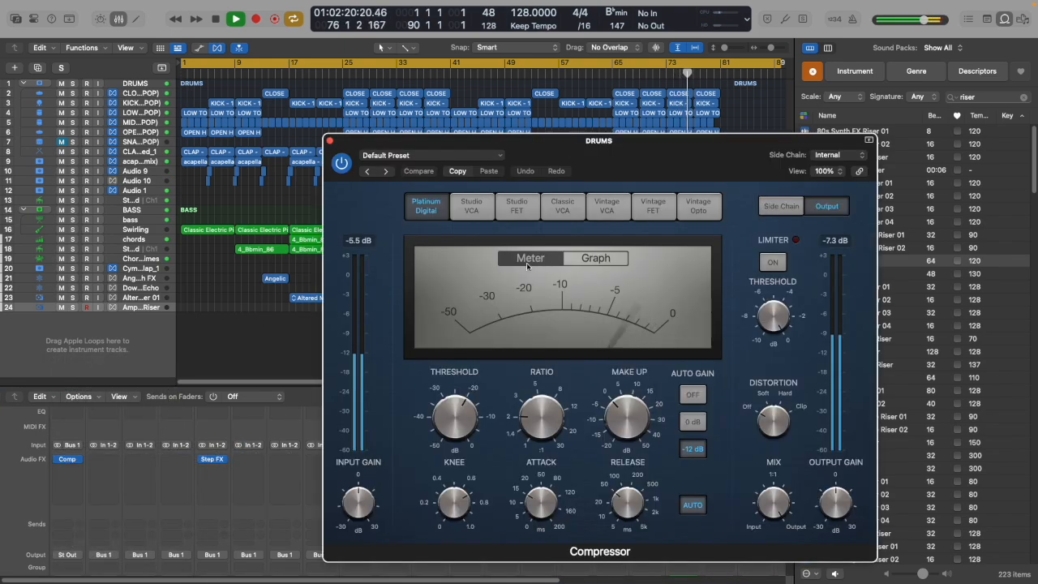
# Set the DRUMS compressor's auto gain to 0 dB, turn on its limiter, adjust the limiter threshold and close the plug-in.
pyautogui.click(691, 418)
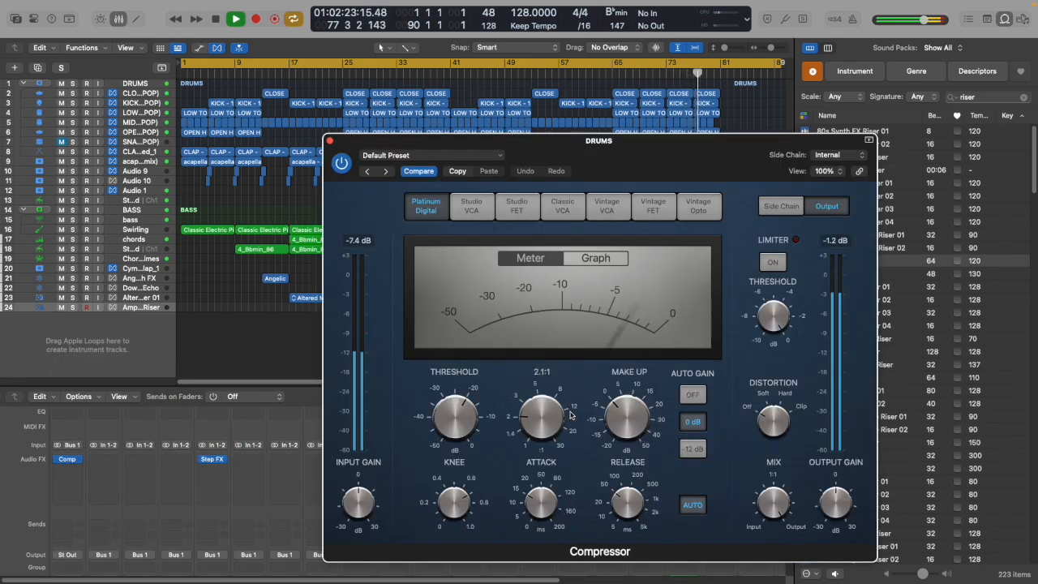
pyautogui.click(773, 262)
pyautogui.moveTo(774, 321); pyautogui.dragTo(773, 355)
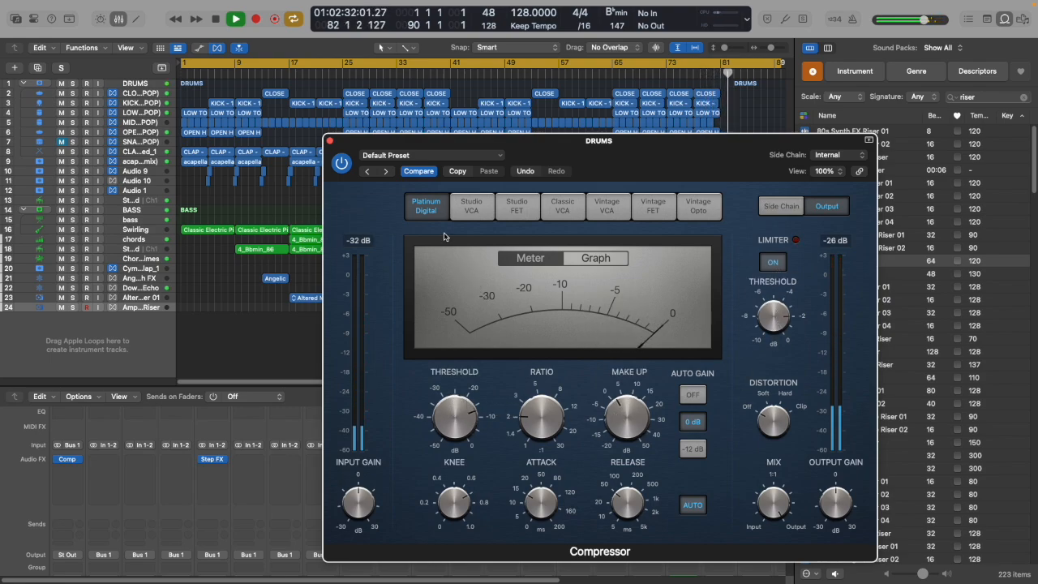
pyautogui.scroll(-5, 157, 535)
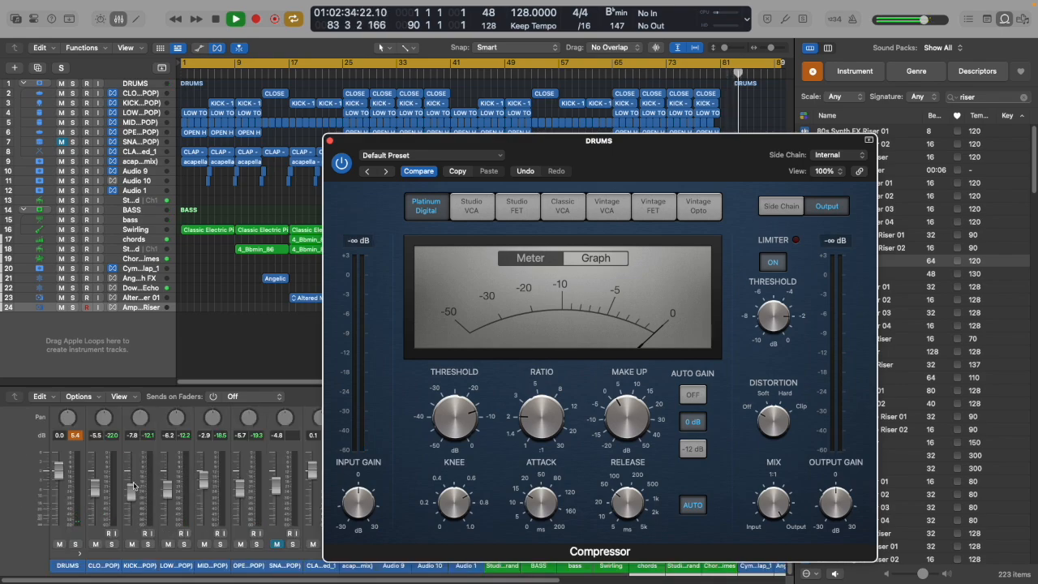
pyautogui.scroll(4, 136, 482)
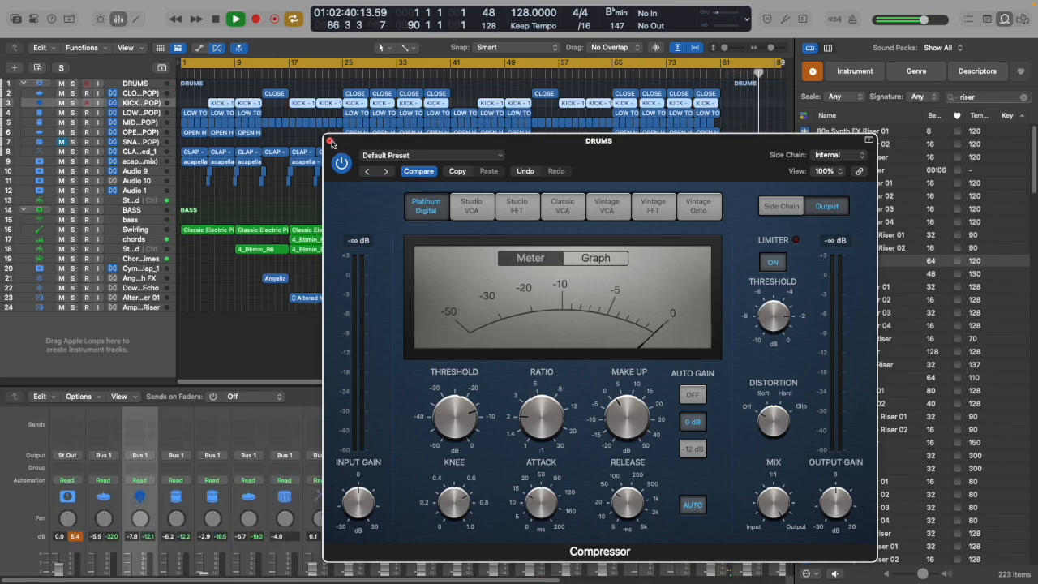
pyautogui.click(330, 141)
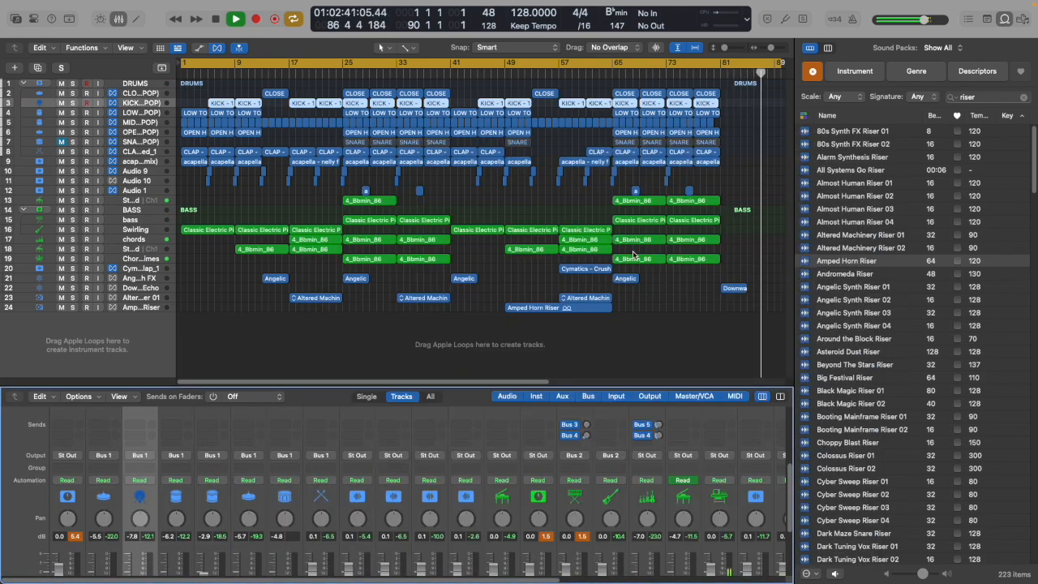
# Mute the chords track and the Chordal Chimes track.
pyautogui.click(131, 240)
pyautogui.click(61, 240)
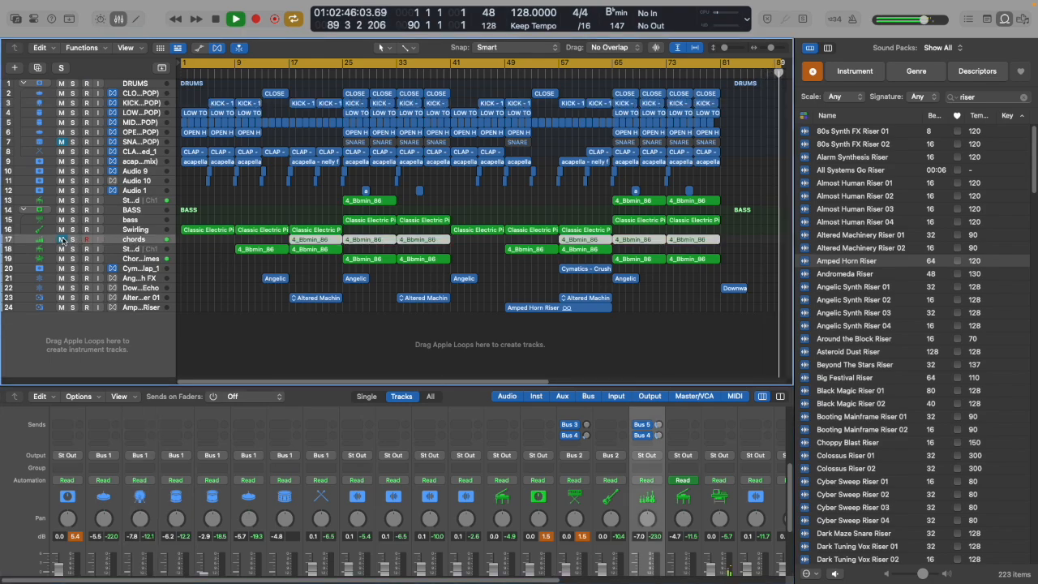
pyautogui.click(61, 258)
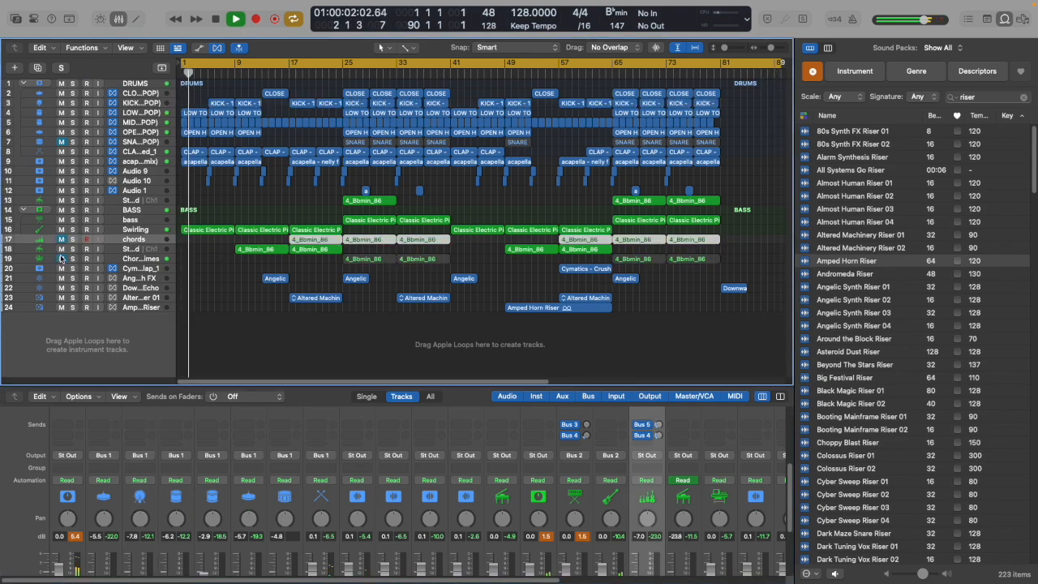
pyautogui.click(62, 258)
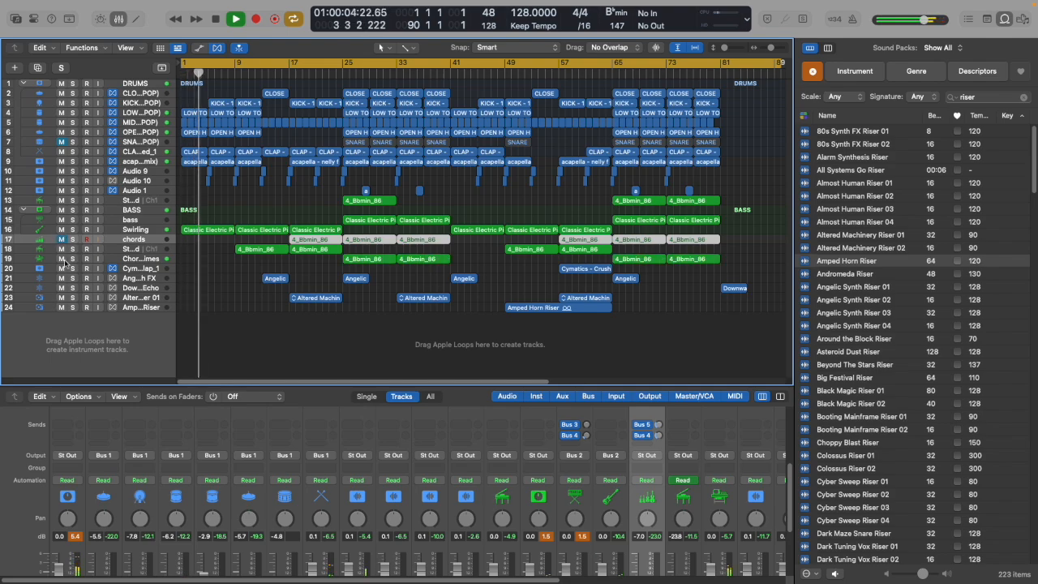
pyautogui.click(139, 261)
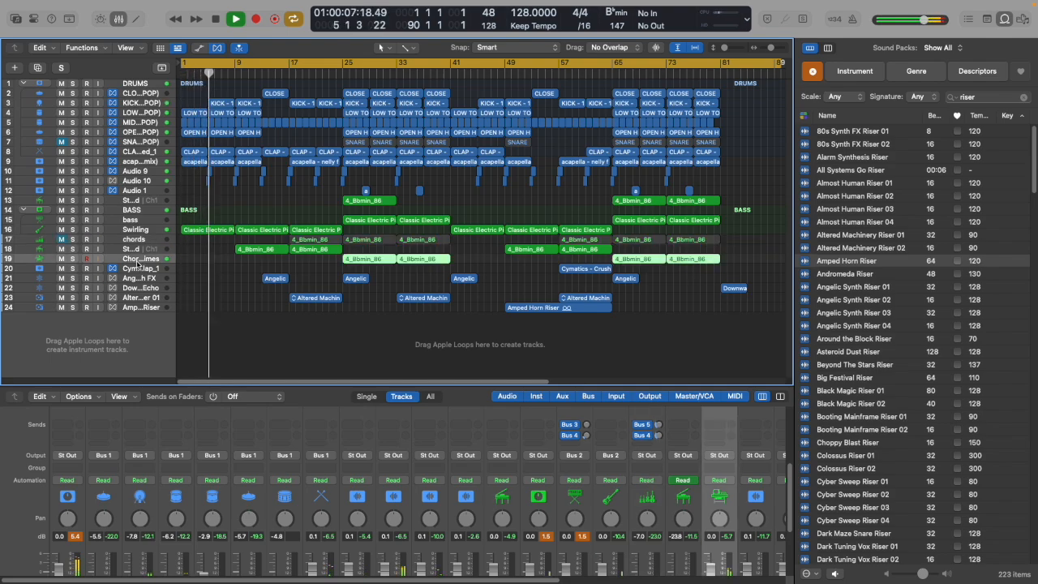
pyautogui.scroll(5, 502, 487)
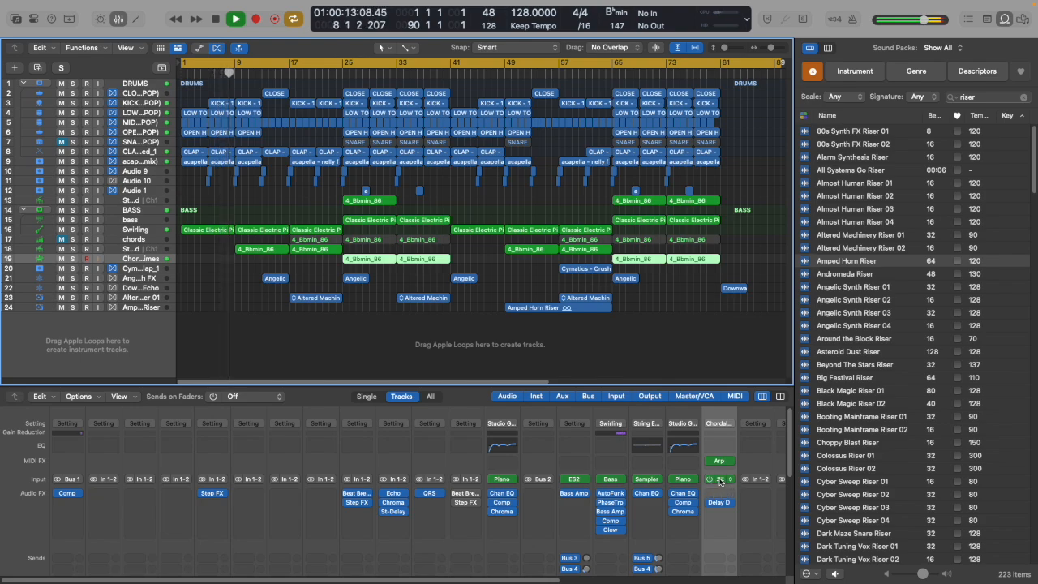
pyautogui.click(328, 262)
pyautogui.moveTo(454, 261); pyautogui.dragTo(371, 262)
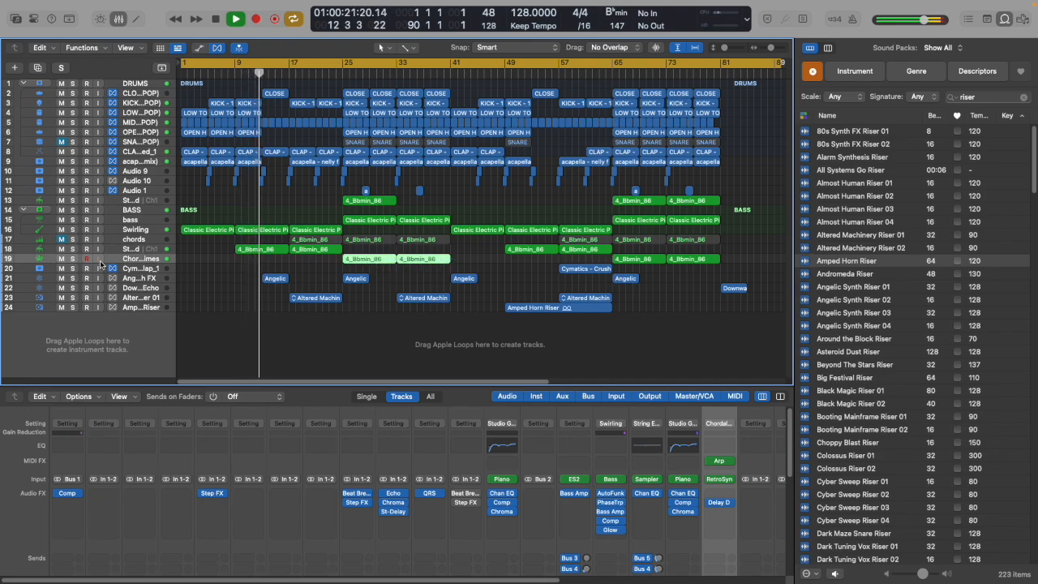
pyautogui.click(61, 258)
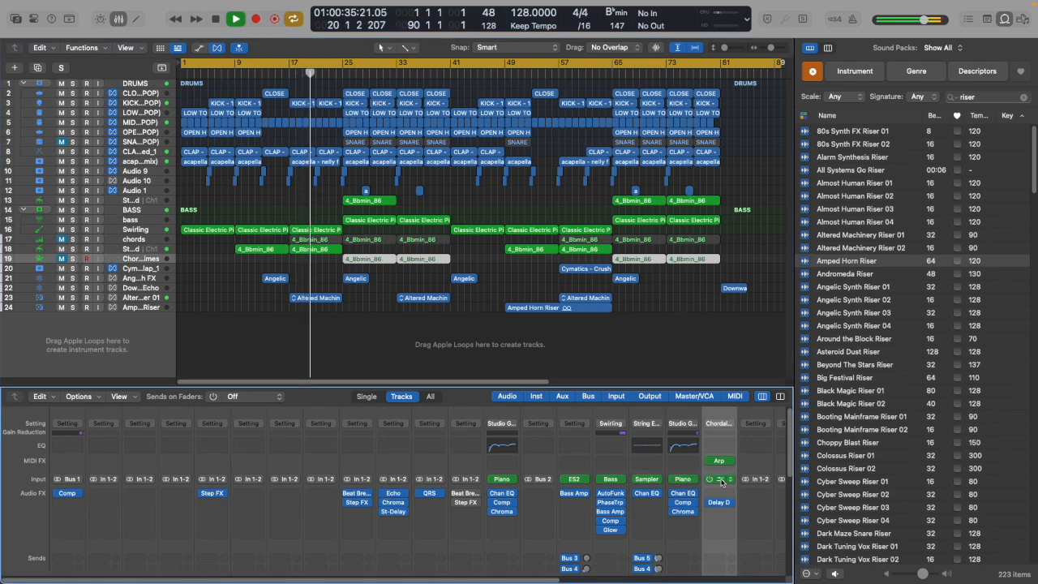
# Replace the Retro Synth instrument on the Chordal Chimes track with Alchemy.
pyautogui.click(721, 478)
pyautogui.click(329, 142)
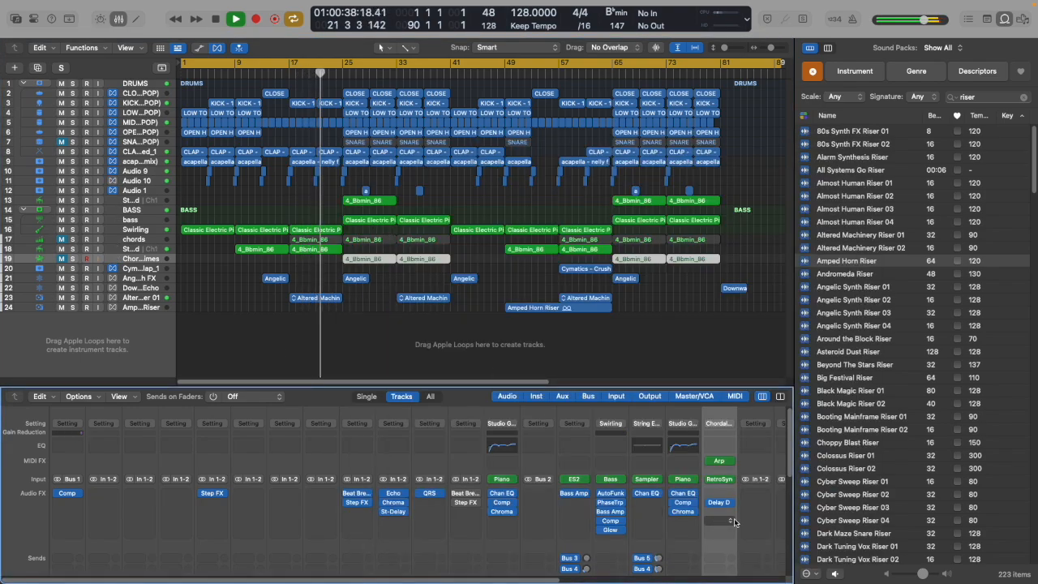
pyautogui.click(724, 479)
pyautogui.moveTo(773, 502)
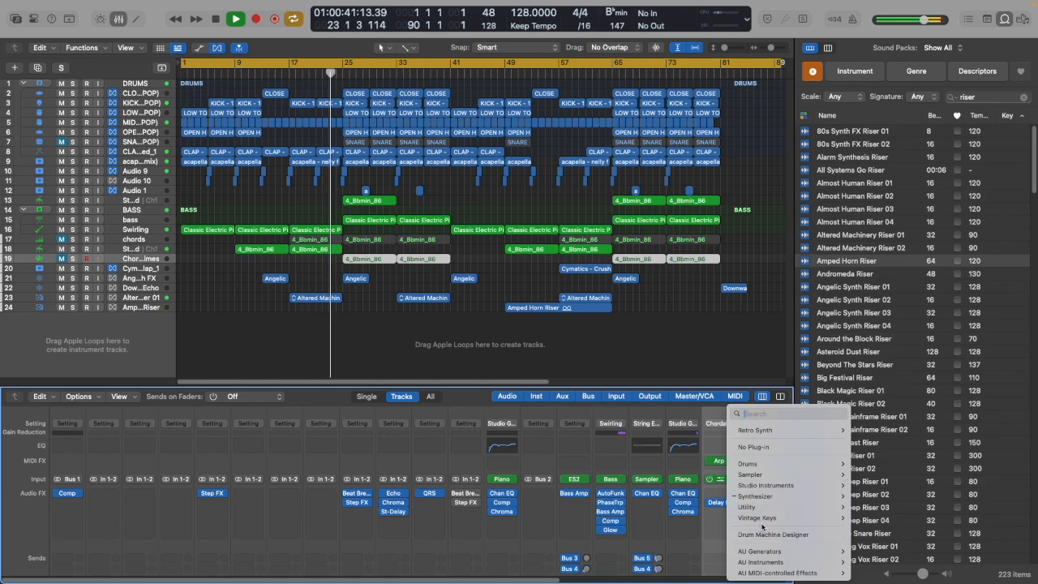
pyautogui.click(434, 459)
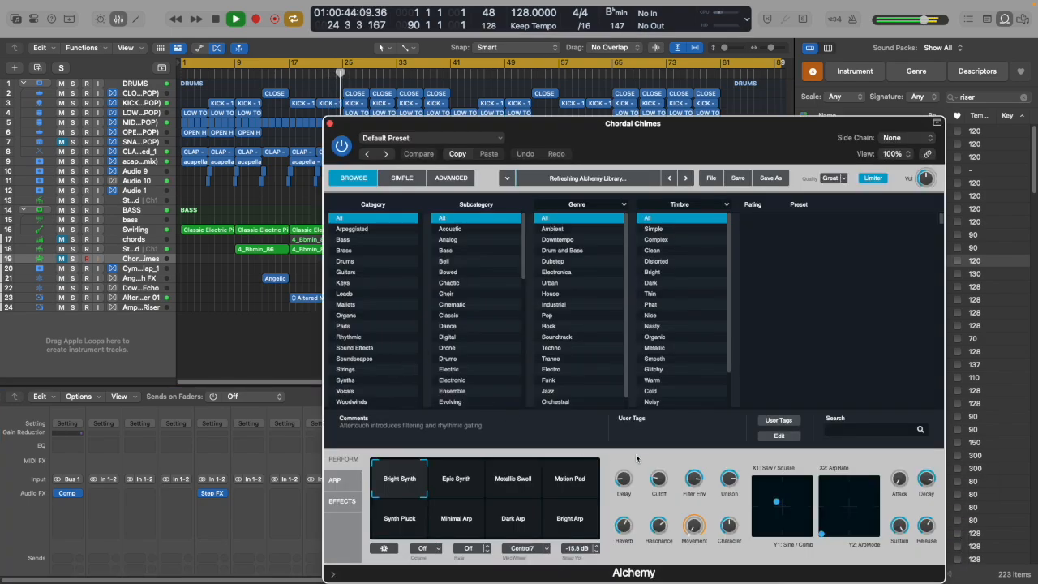
# Filter Alchemy's preset browser to the Arpeggiated category and close the plug-in window.
pyautogui.moveTo(712, 139); pyautogui.dragTo(396, 208)
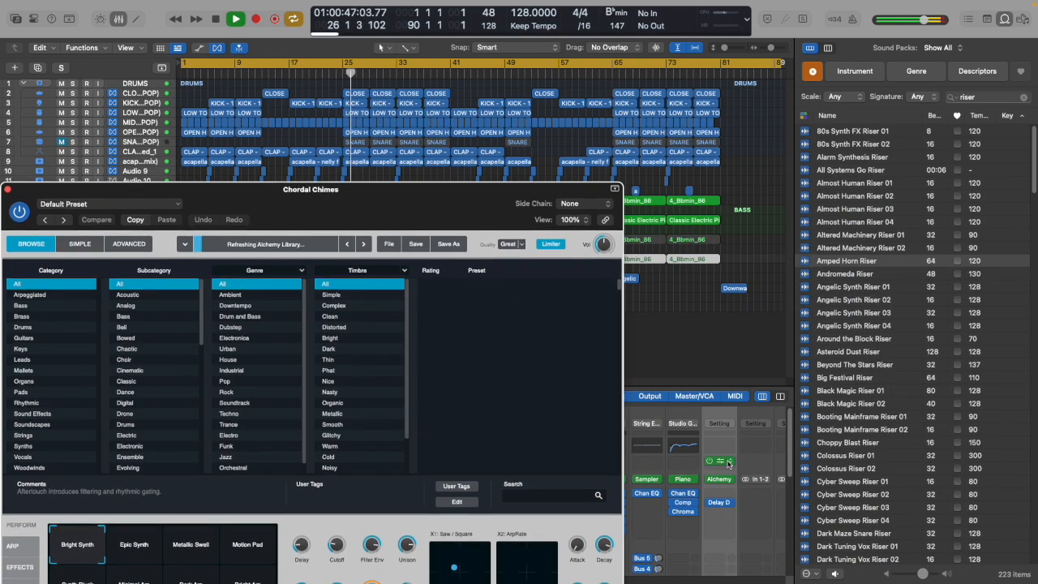
pyautogui.click(30, 295)
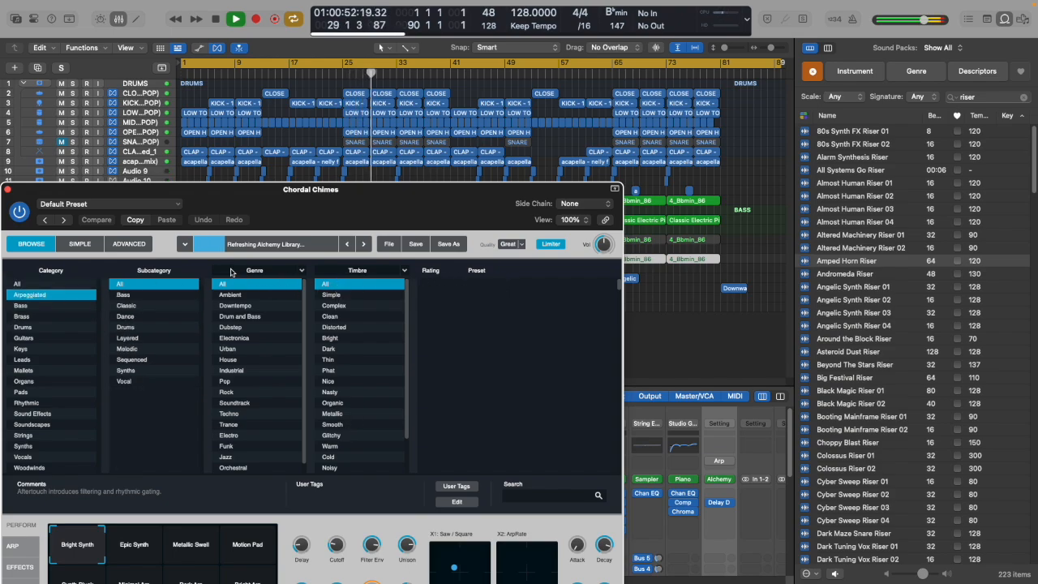
pyautogui.moveTo(307, 209); pyautogui.dragTo(351, 133)
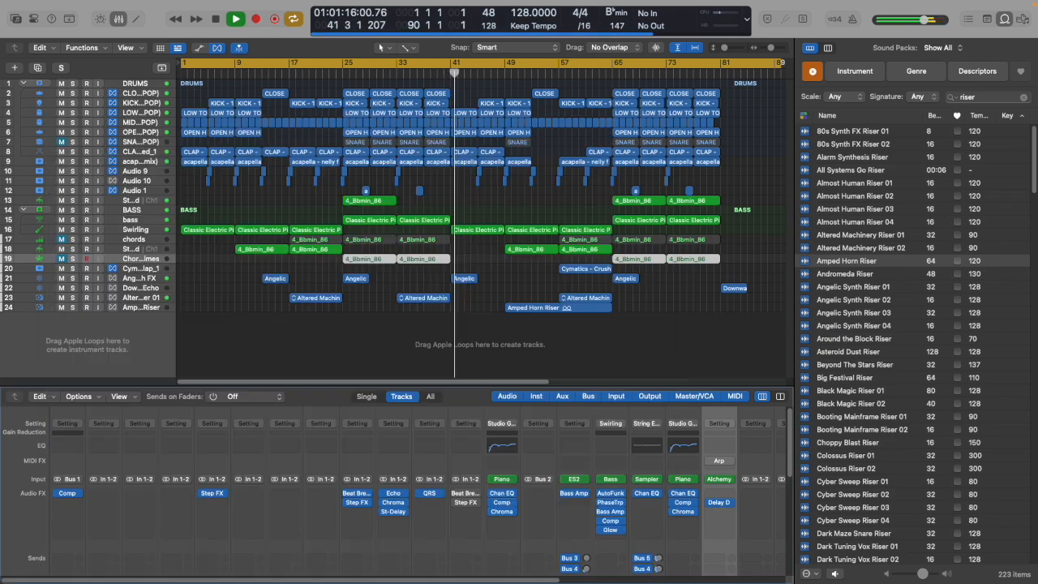
pyautogui.click(53, 124)
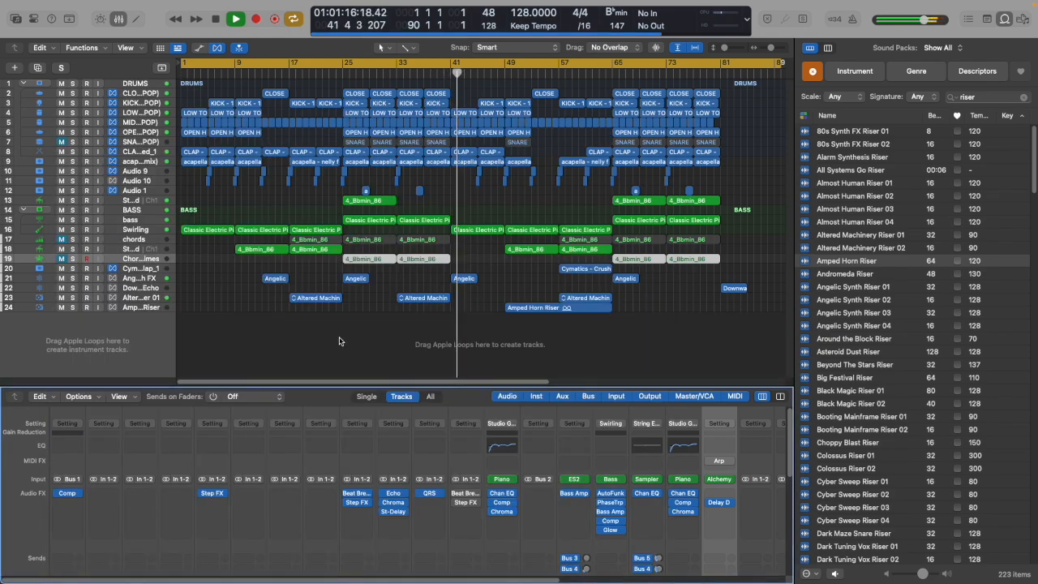
# Group the acapella, Audio 9, Audio 10 and Audio 1 tracks into a summing stack and select its channel strip.
pyautogui.click(148, 162)
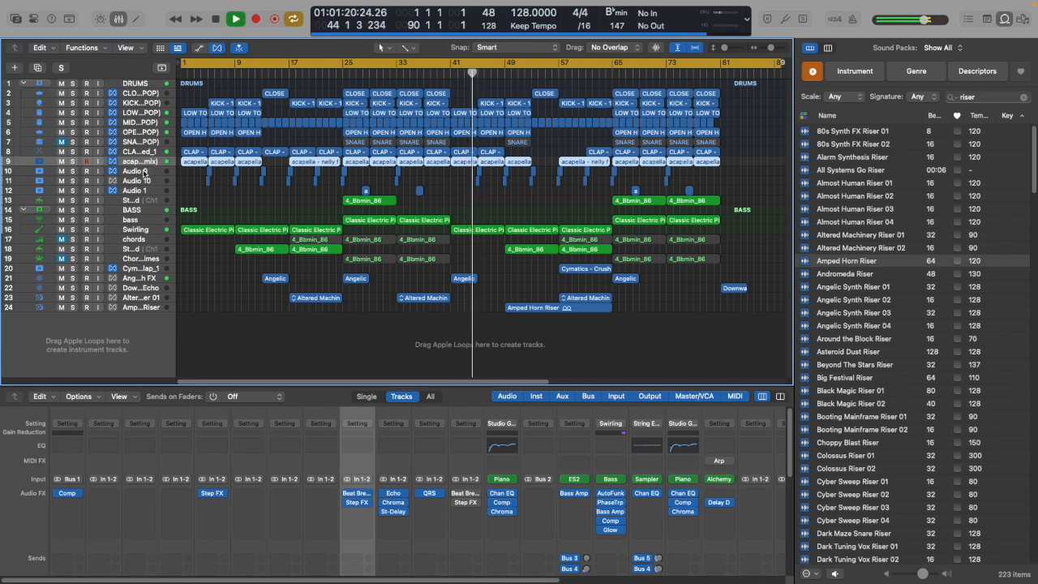
pyautogui.keyDown('shift'); pyautogui.click(142, 172); pyautogui.keyUp('shift')
pyautogui.keyDown('shift'); pyautogui.click(144, 182); pyautogui.keyUp('shift')
pyautogui.keyDown('shift'); pyautogui.click(144, 192); pyautogui.keyUp('shift')
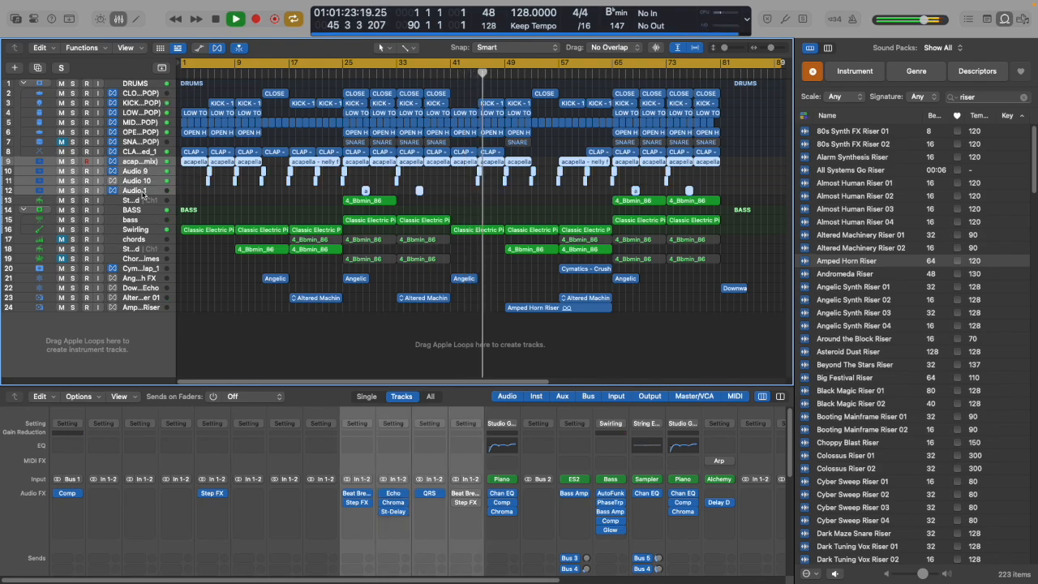
pyautogui.press('shift+super+d')
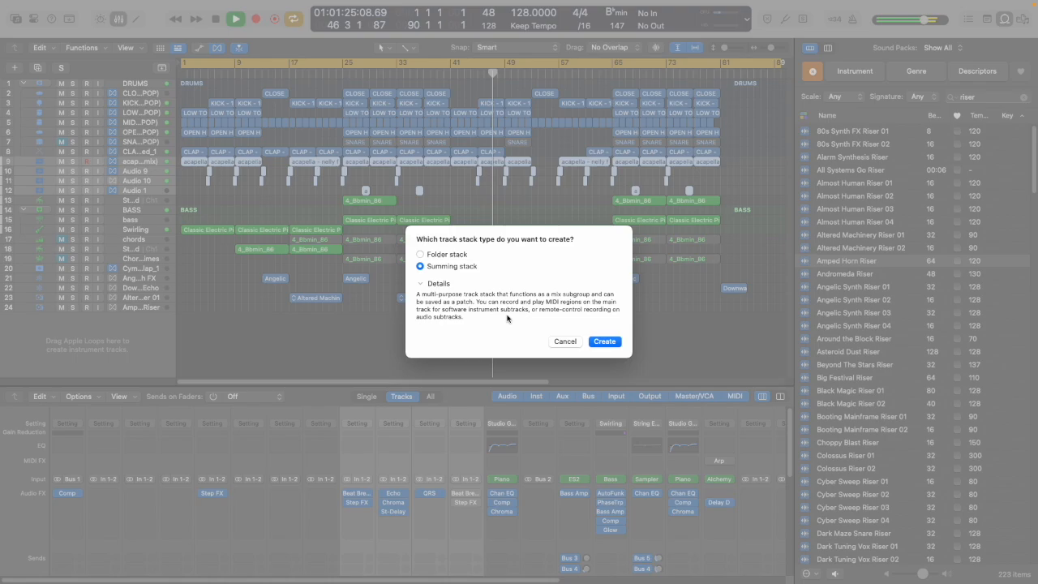
pyautogui.click(596, 342)
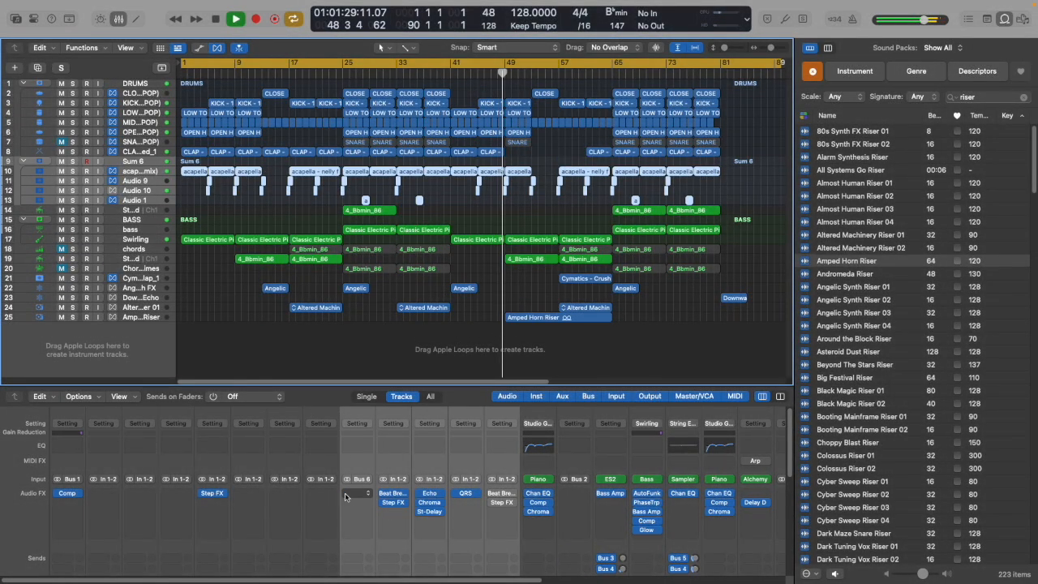
pyautogui.click(361, 546)
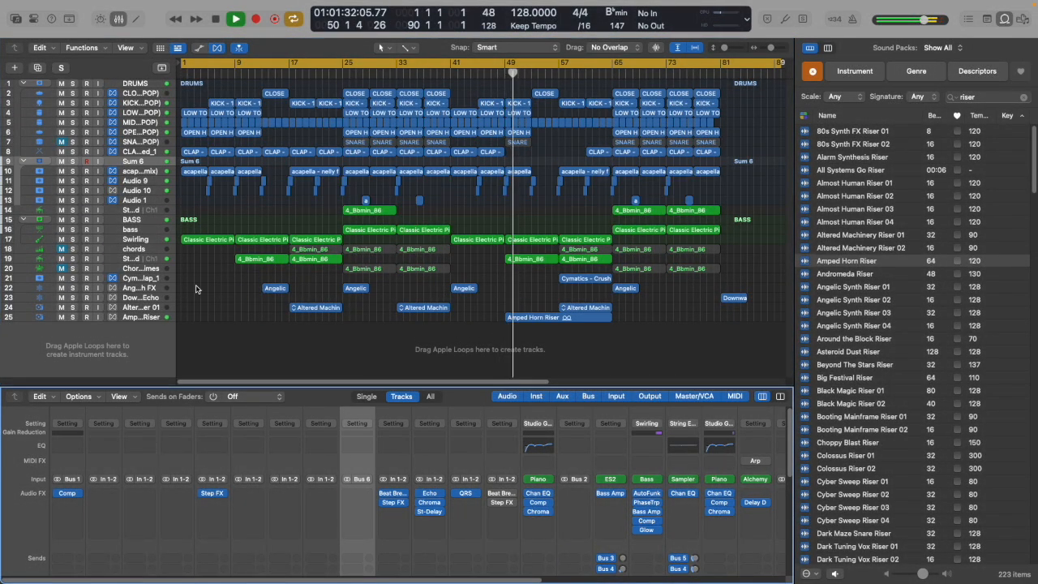
# Reopen Alchemy on the Chordal Chimes track, load the 1970s Analog Arp preset and move the plug-in window clear of the tracks.
pyautogui.click(755, 479)
pyautogui.click(539, 218)
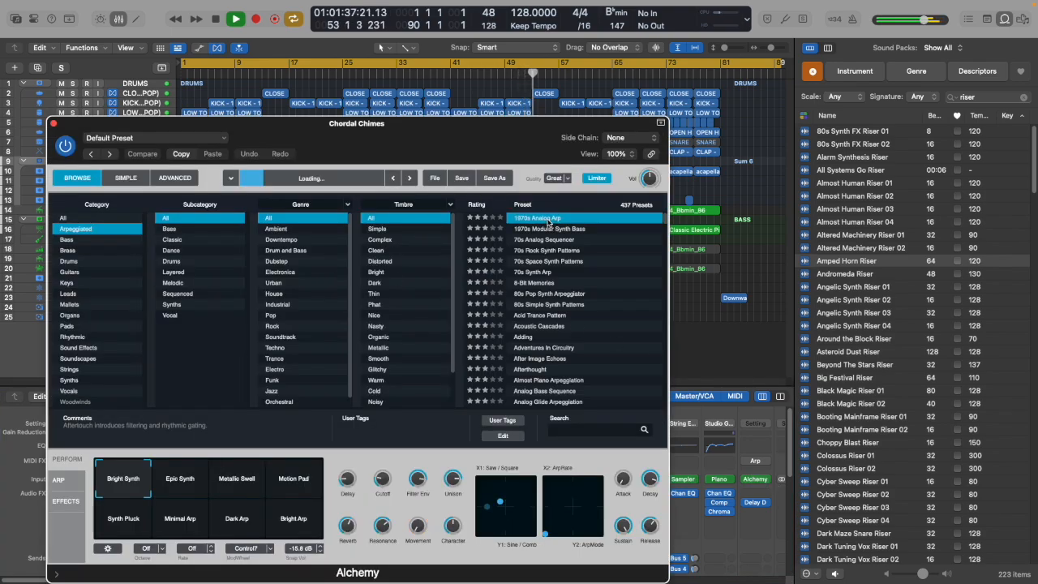
pyautogui.moveTo(516, 128); pyautogui.dragTo(442, 306)
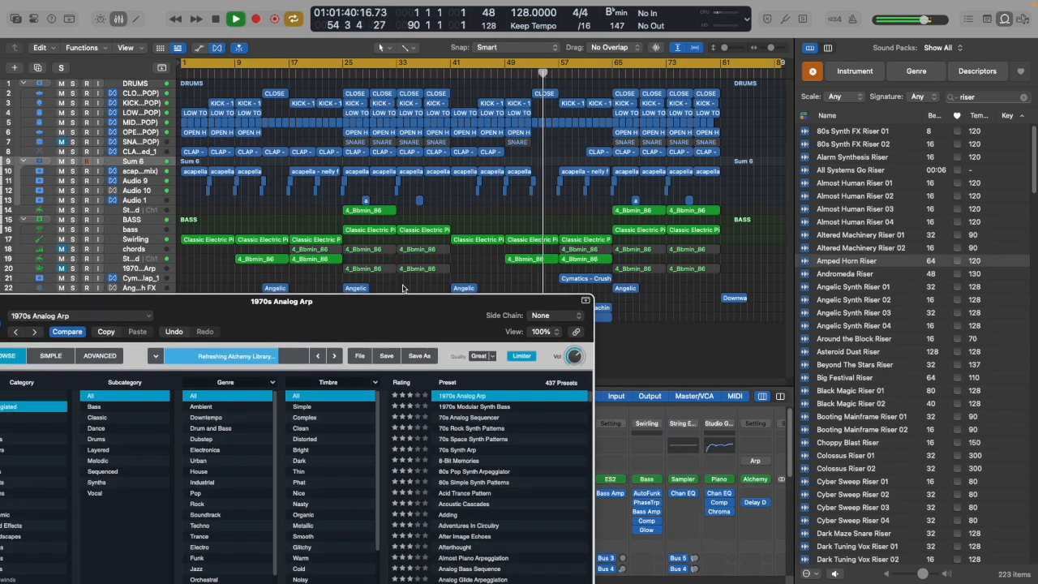
# Unmute the chords and 1970s Analog Arp tracks and reposition the Alchemy window so its whole interface is accessible.
pyautogui.click(64, 250)
pyautogui.click(62, 269)
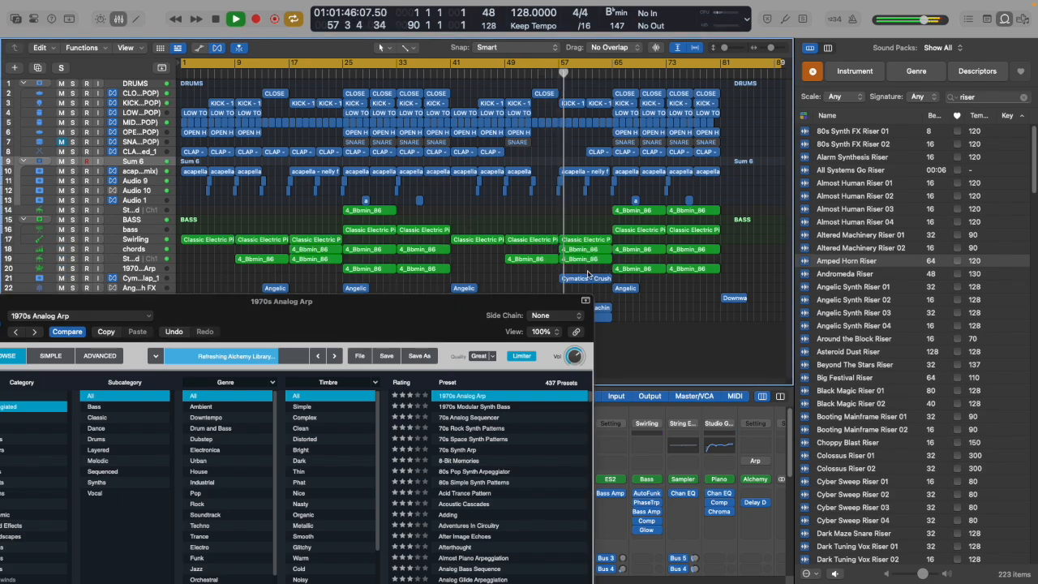
pyautogui.moveTo(463, 308); pyautogui.dragTo(493, 138)
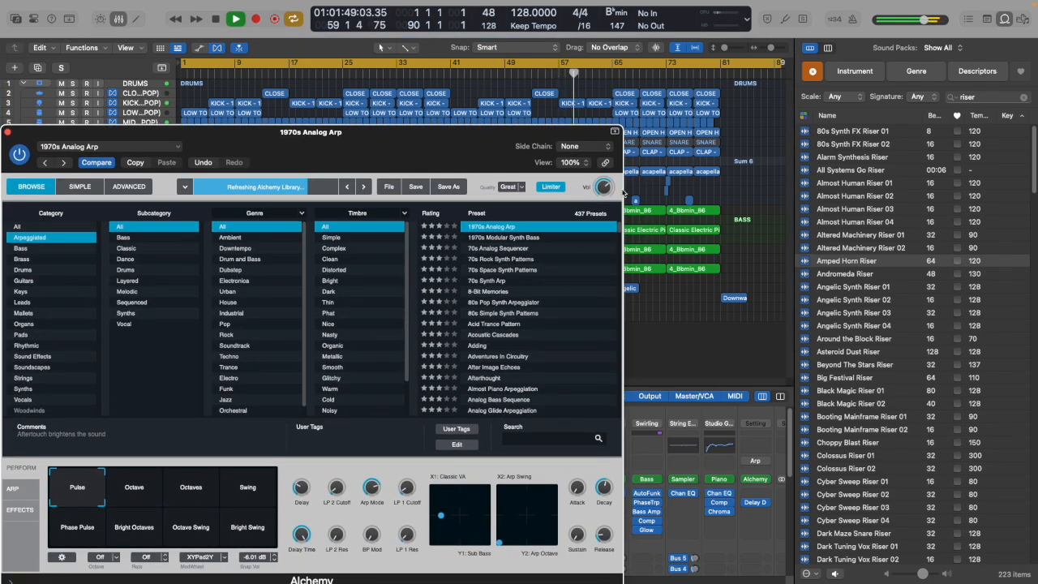
pyautogui.moveTo(498, 151); pyautogui.dragTo(491, 129)
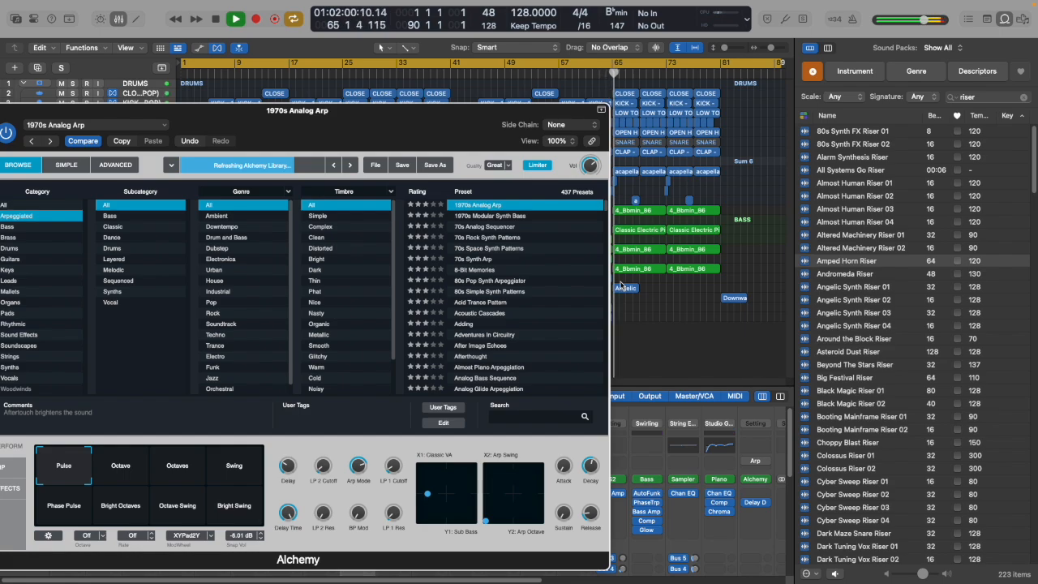
pyautogui.moveTo(453, 103); pyautogui.dragTo(546, 79)
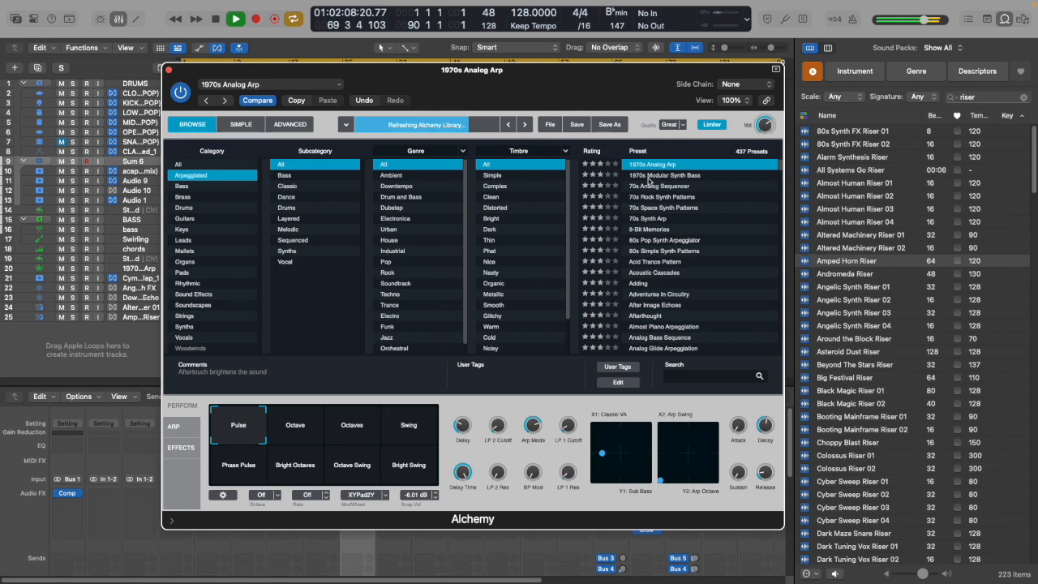
# Solo the arp track, load Alchemy's 70s Analog Sequencer preset and move the plug-in window clear of the ruler.
pyautogui.click(72, 269)
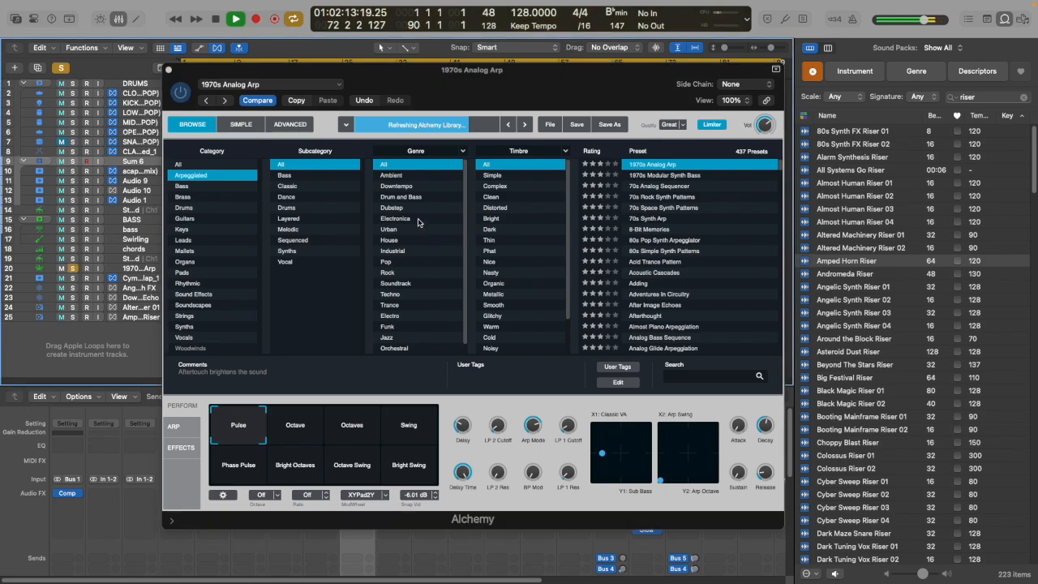
pyautogui.click(657, 185)
pyautogui.moveTo(647, 89); pyautogui.dragTo(482, 179)
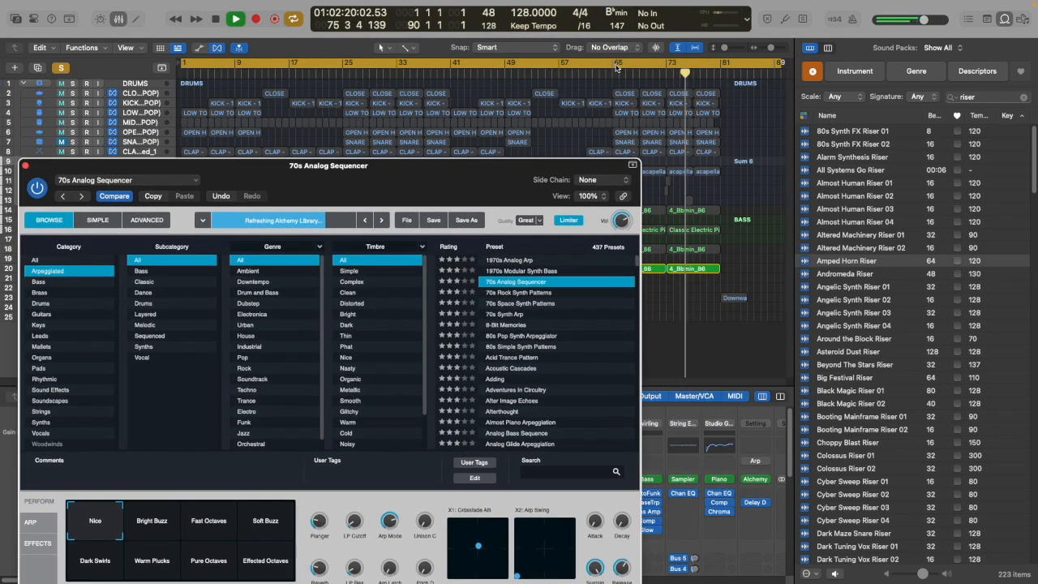
# Set the cycle range to bars 65 to 81 and unsolo the arp track.
pyautogui.click(621, 65)
pyautogui.moveTo(639, 68); pyautogui.dragTo(699, 68)
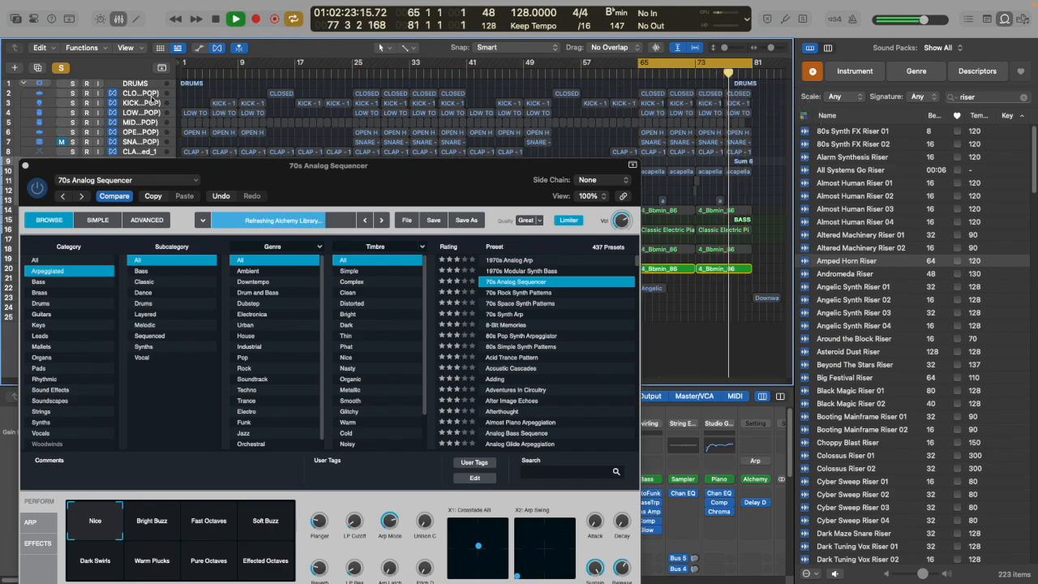
pyautogui.click(63, 69)
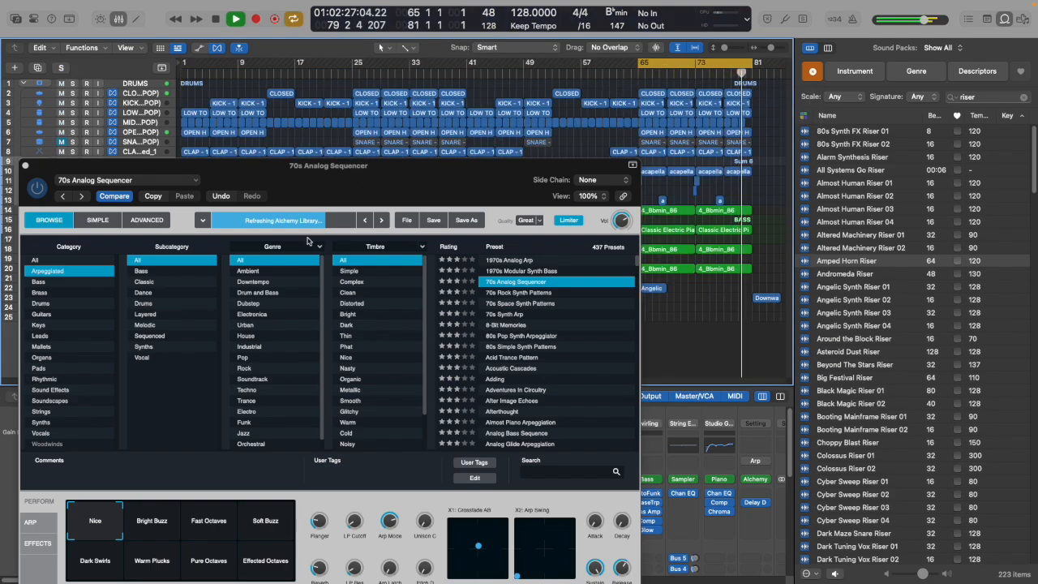
# Audition Alchemy's arpeggiated presets from 70s Space Synth Patterns through 80s Simple Synth Patterns against the full mix.
pyautogui.click(512, 304)
pyautogui.click(509, 315)
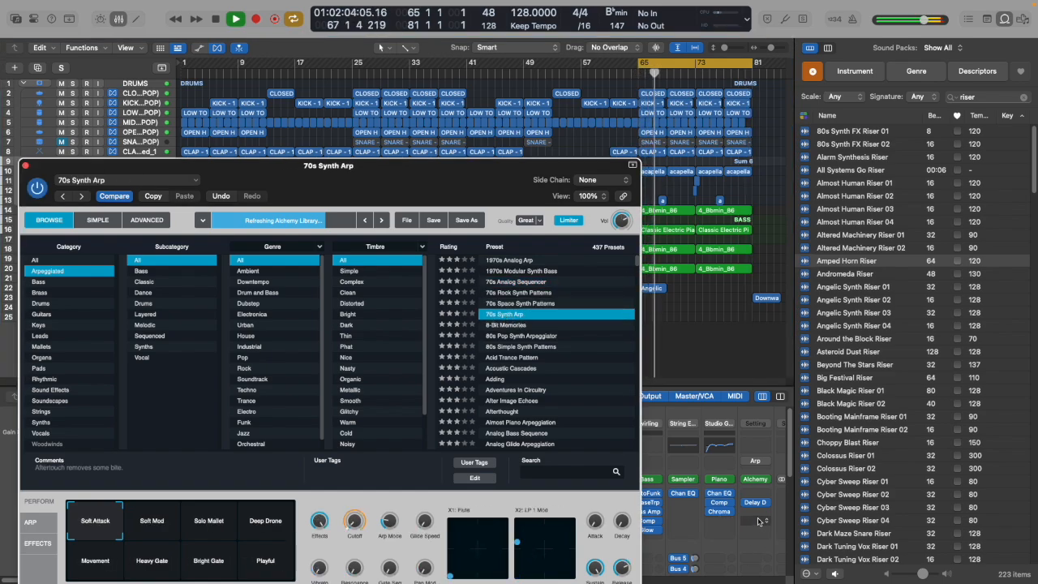
pyautogui.scroll(-5, 754, 512)
pyautogui.scroll(5, 754, 512)
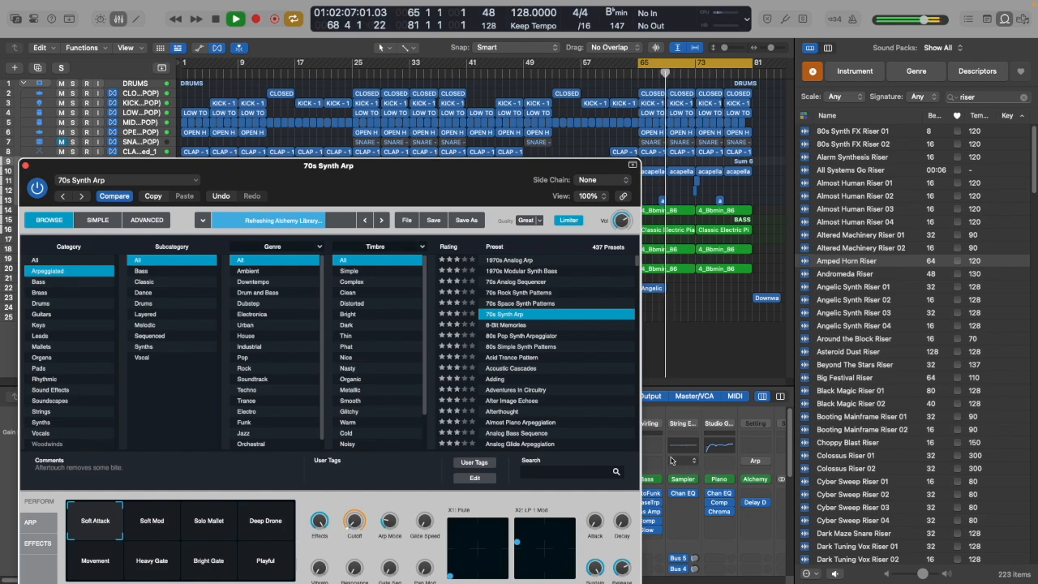
pyautogui.press('Down')
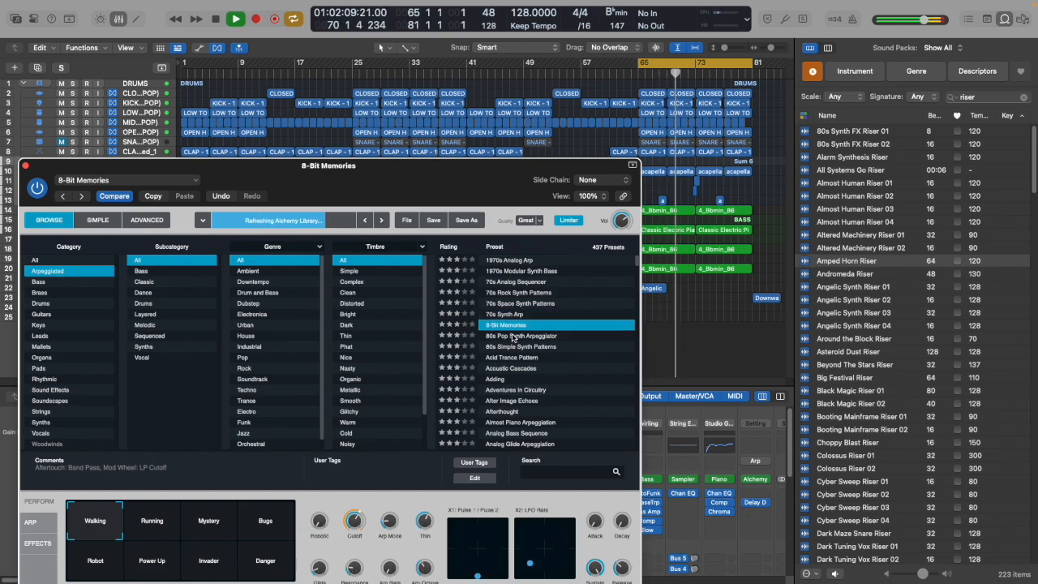
pyautogui.press('Down')
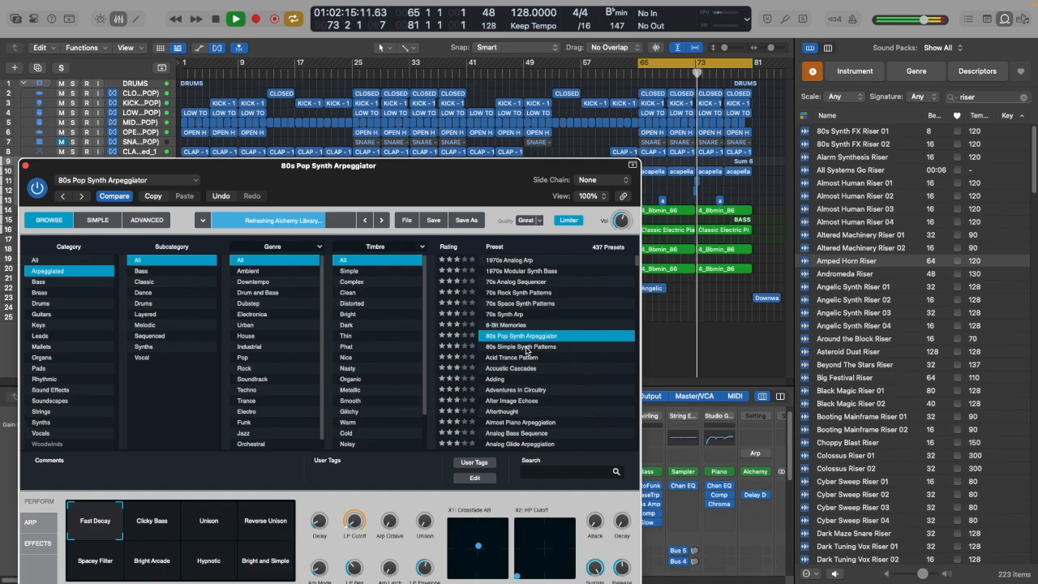
pyautogui.press('Down')
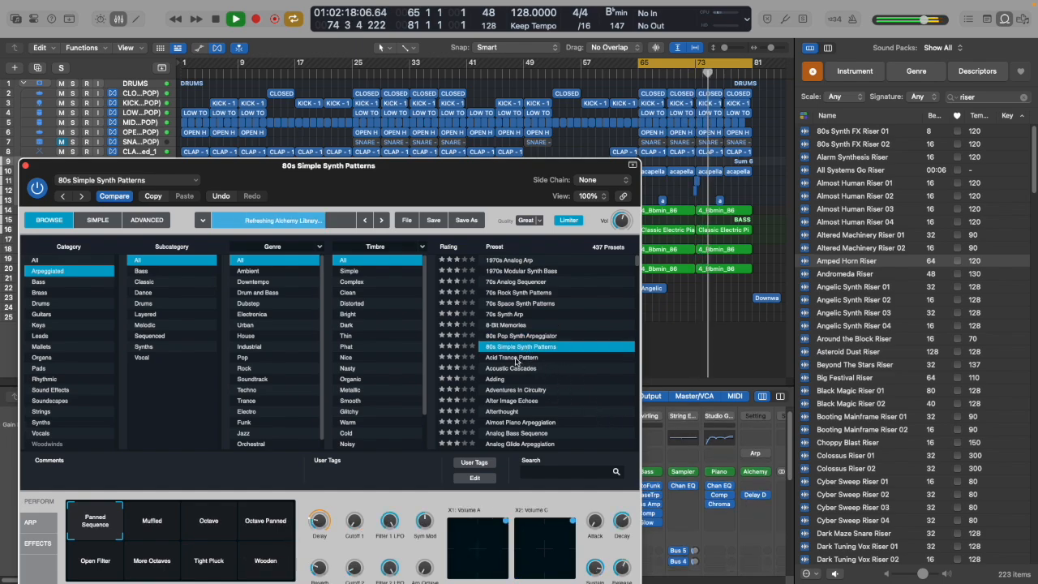
# Audition the Acoustic Cascades, Adding, Adventures In Circuitry and After Image Echoes presets on the arp track.
pyautogui.scroll(-3, 726, 444)
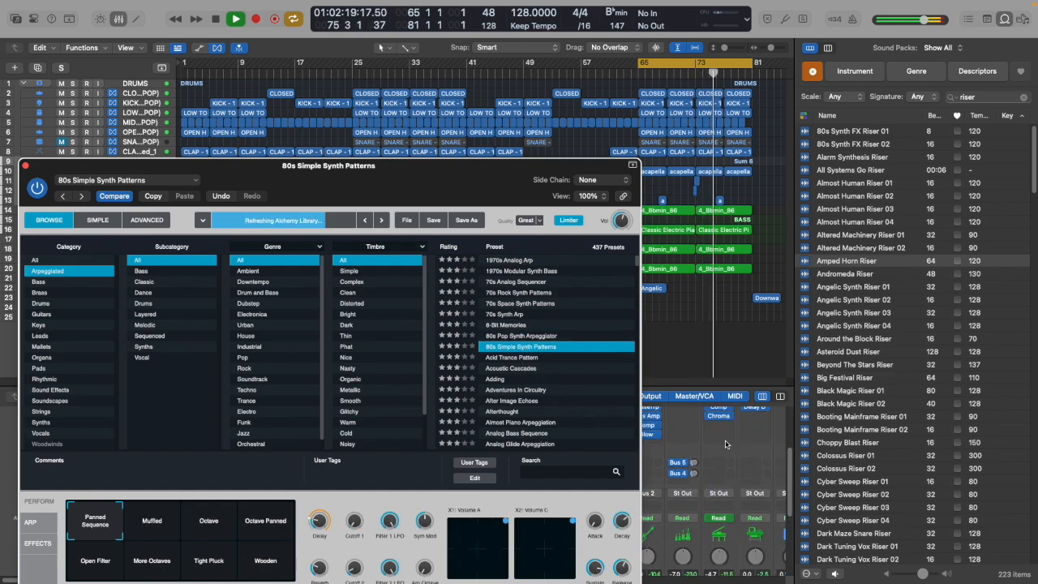
pyautogui.click(500, 370)
pyautogui.click(503, 381)
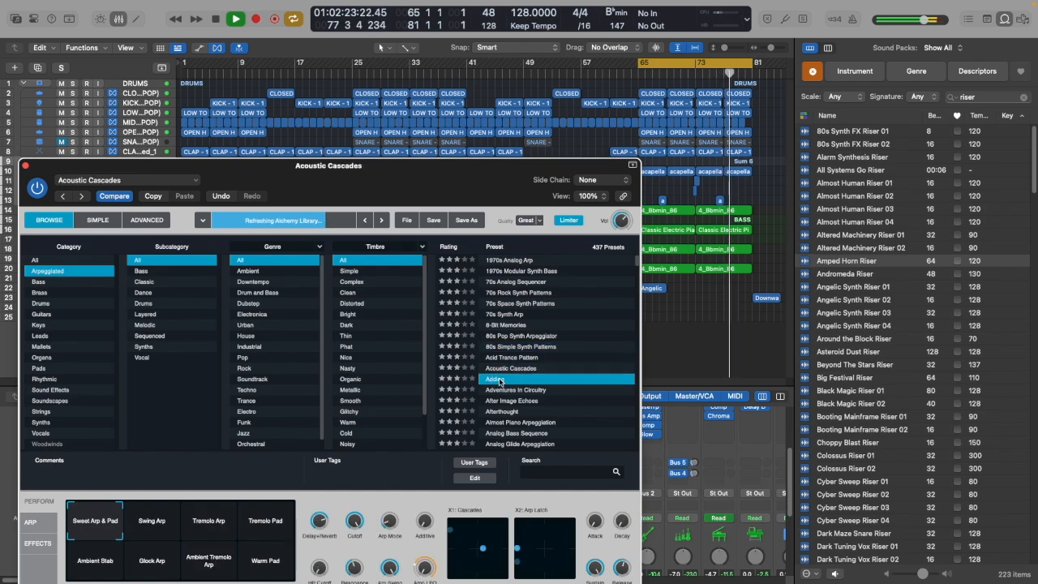
pyautogui.click(511, 391)
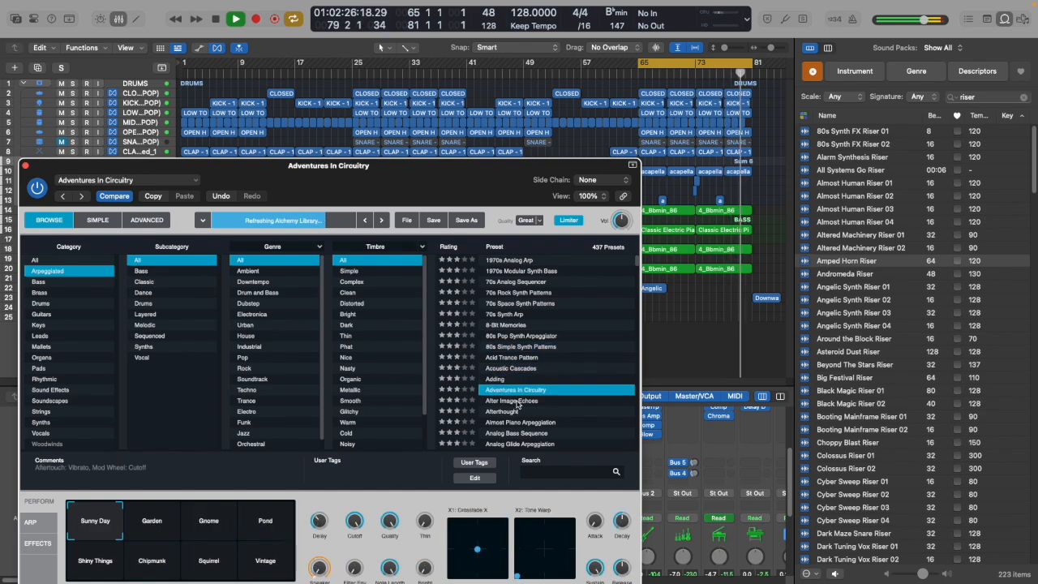
pyautogui.click(517, 403)
# Audition the Afterthought, Almost Piano Arpeggiation, Analog Bass Sequence, Analog Glide Arpeggiation and Angle Of Elevation presets.
pyautogui.scroll(-5, 535, 401)
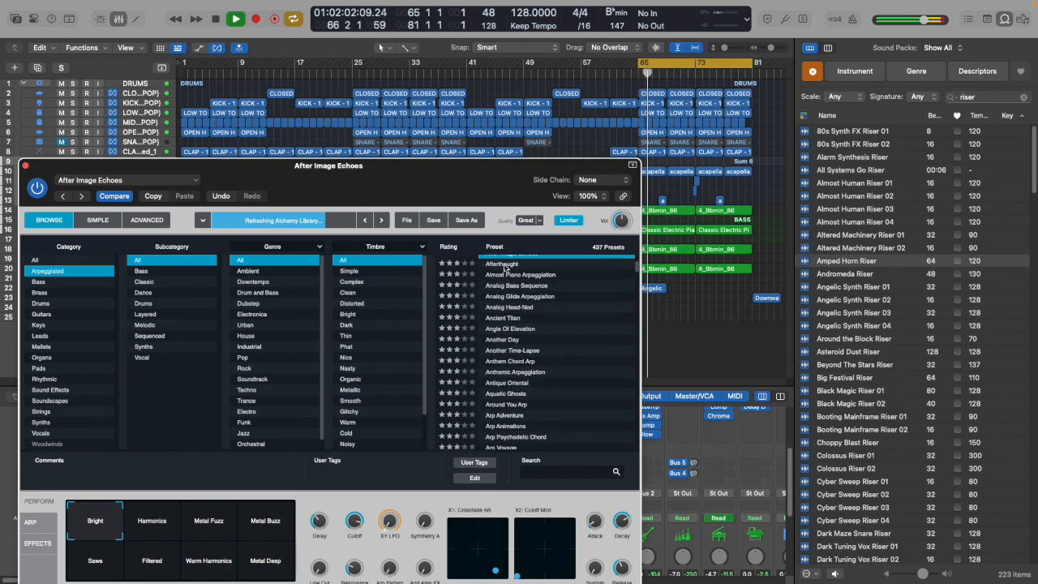
pyautogui.click(504, 265)
pyautogui.click(512, 275)
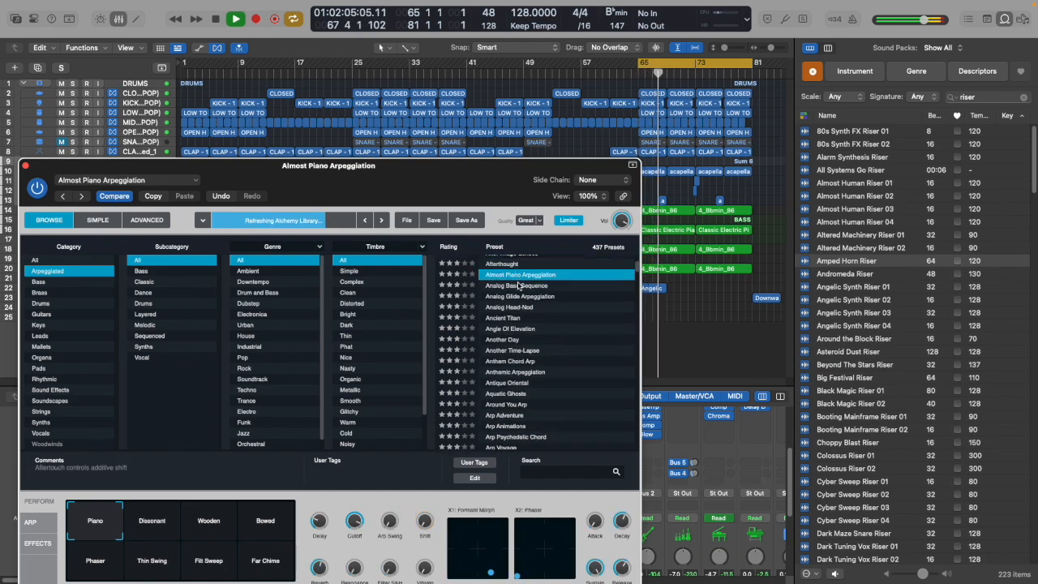
pyautogui.click(519, 287)
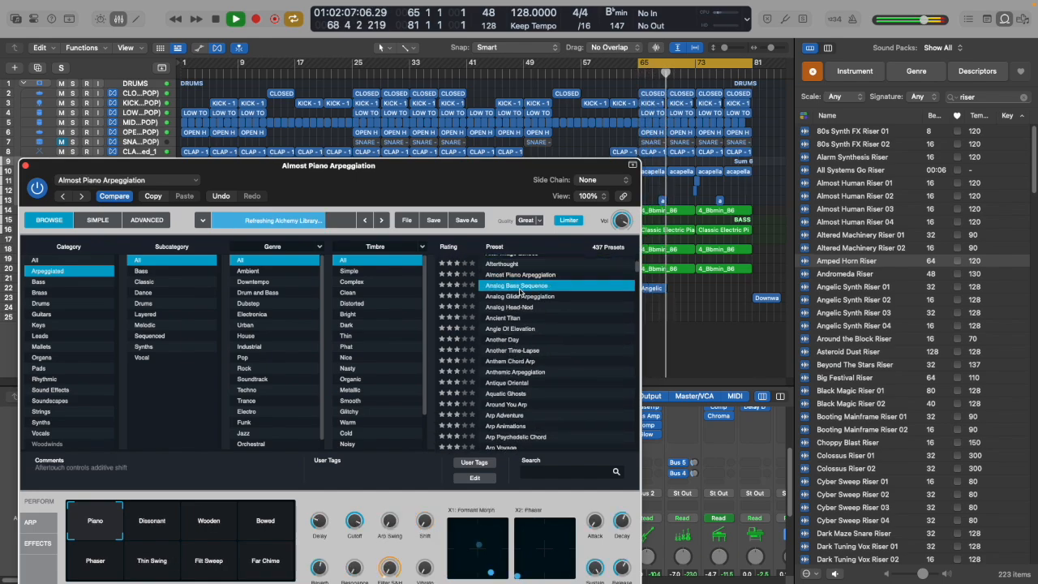
pyautogui.click(516, 298)
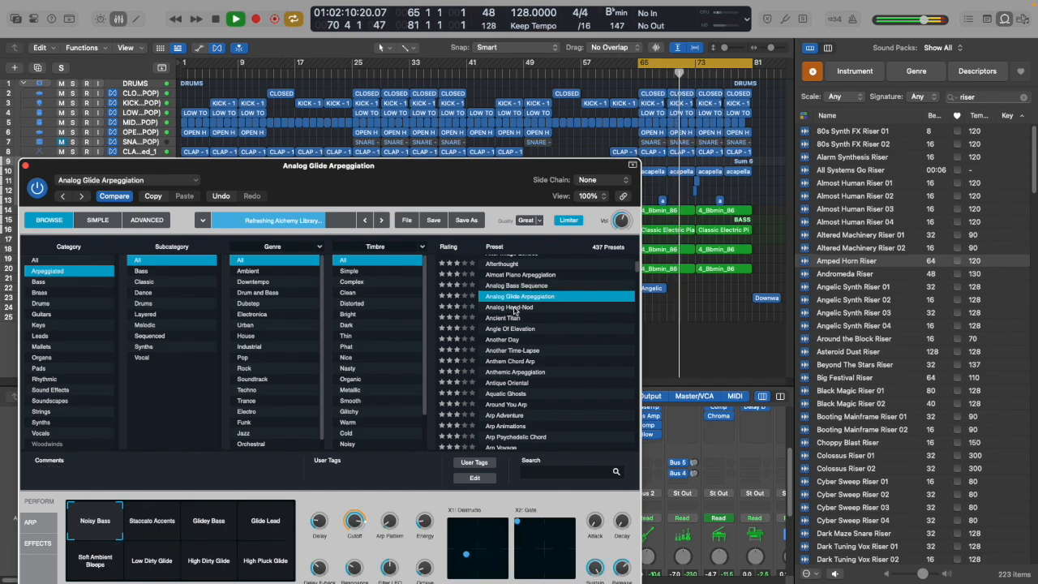
pyautogui.click(519, 329)
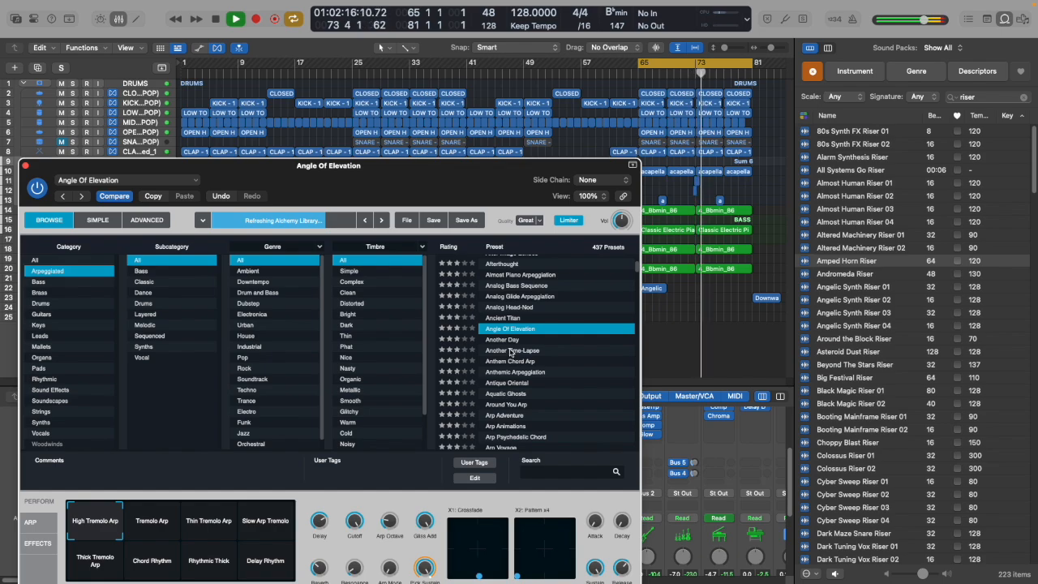
# Audition the presets from Another Time-Lapse to Anthemic Arpeggiation, load Antique Oriental on the arp track and close Alchemy.
pyautogui.click(511, 351)
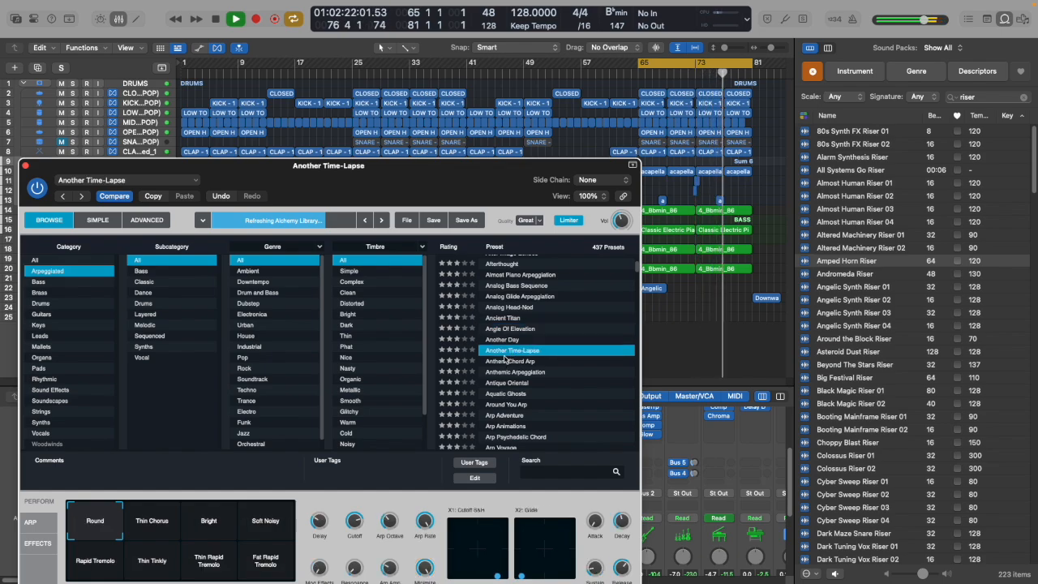
pyautogui.click(509, 363)
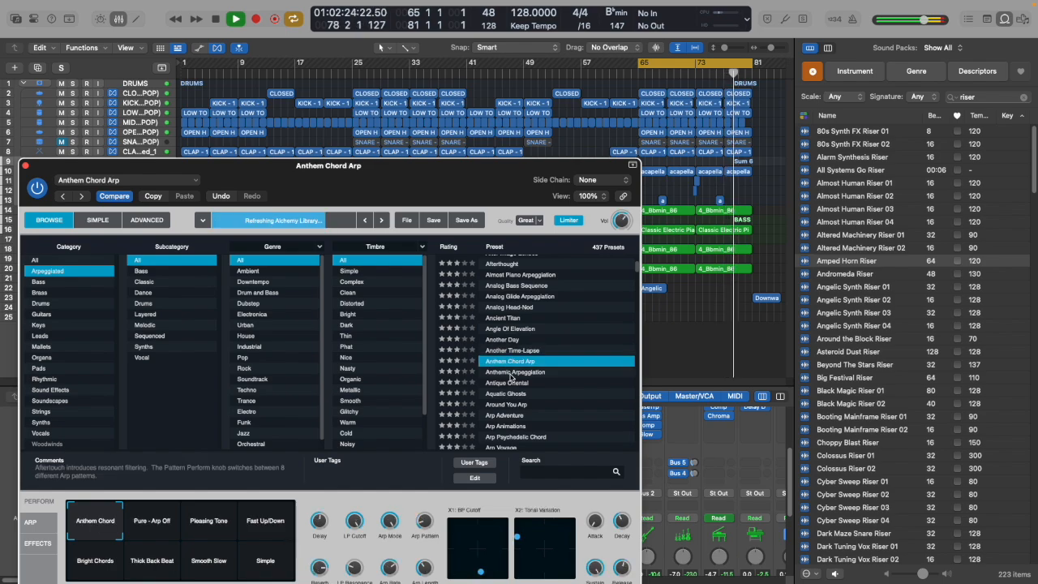
pyautogui.click(510, 374)
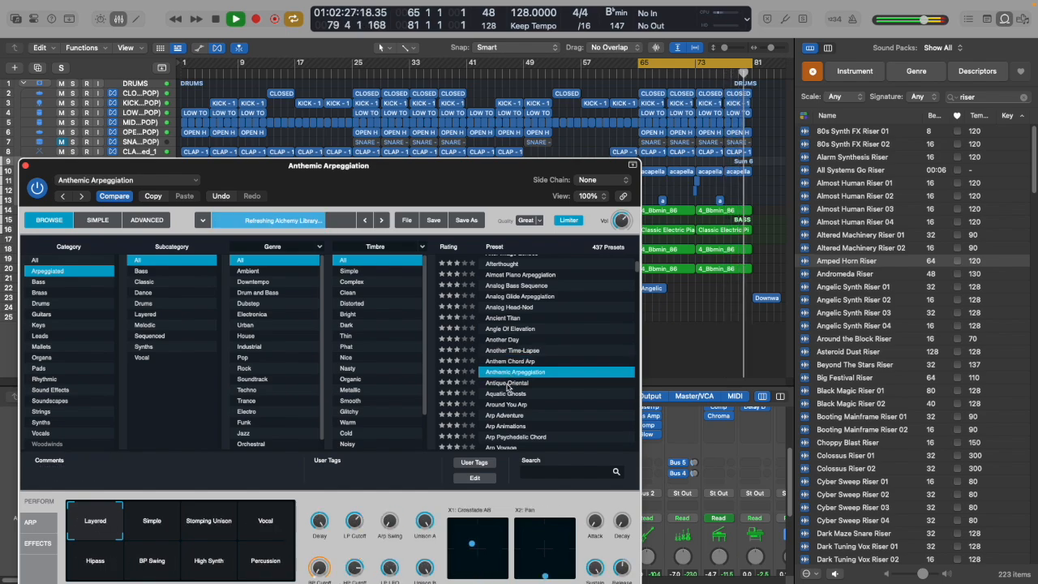
pyautogui.click(510, 383)
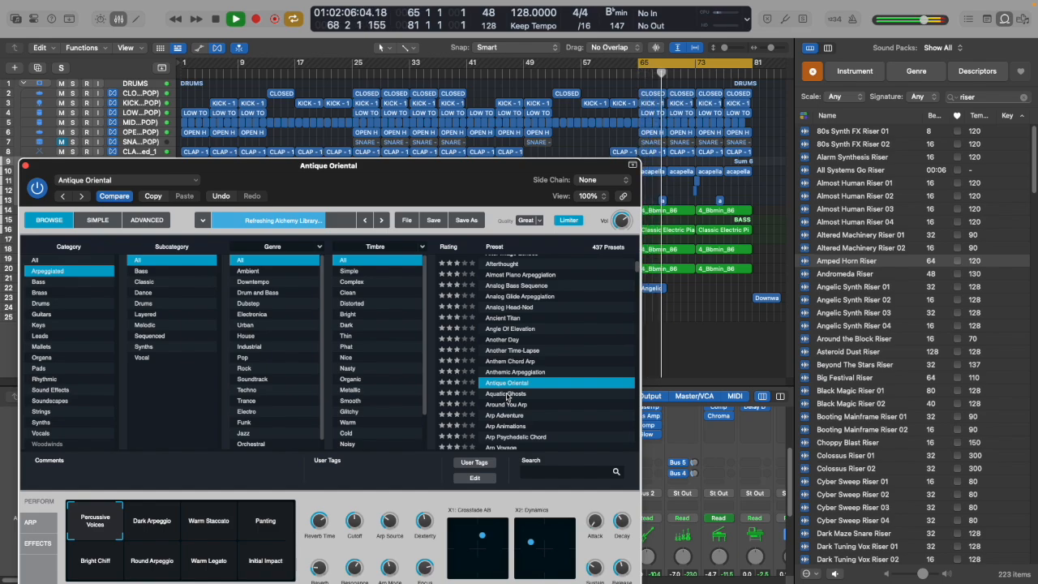
pyautogui.click(25, 166)
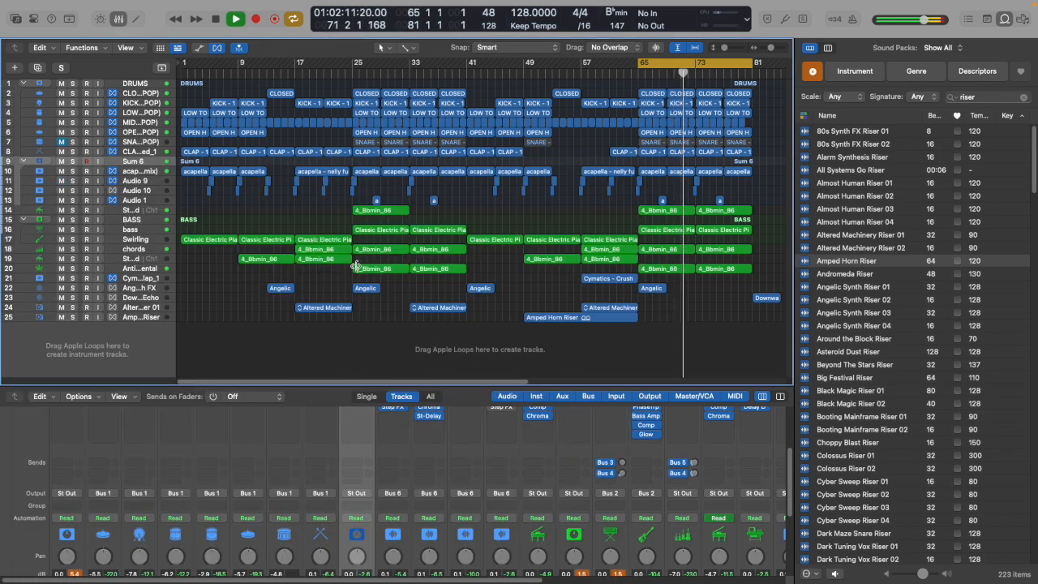
# Move the Antique Oriental regions at bars 25 and 33 to bars 1 and 9, and play from the start with bars 1 to 81 cycled.
pyautogui.moveTo(357, 269); pyautogui.dragTo(200, 273)
pyautogui.press('Return')
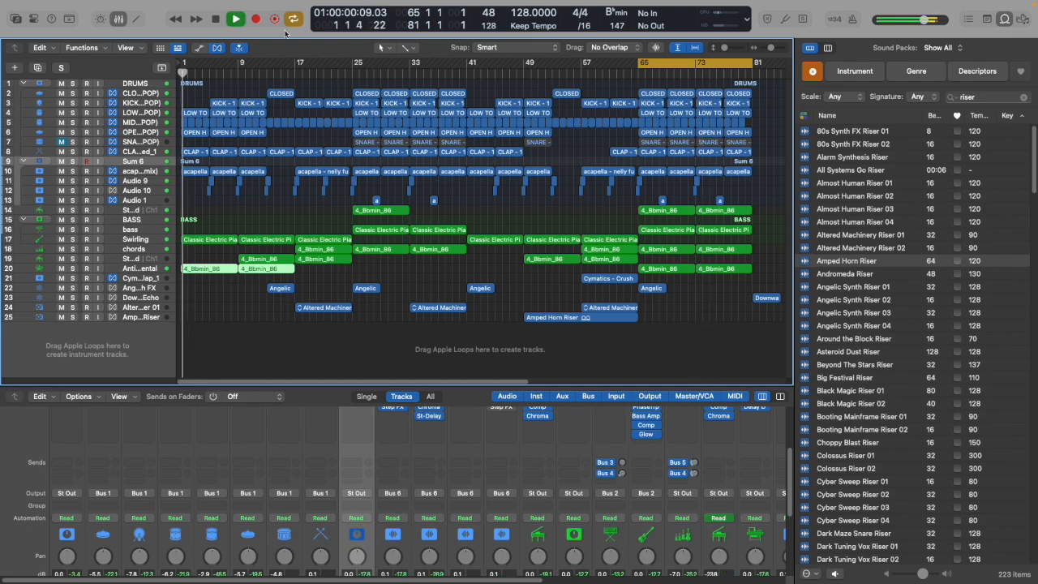
pyautogui.moveTo(639, 63); pyautogui.dragTo(187, 61)
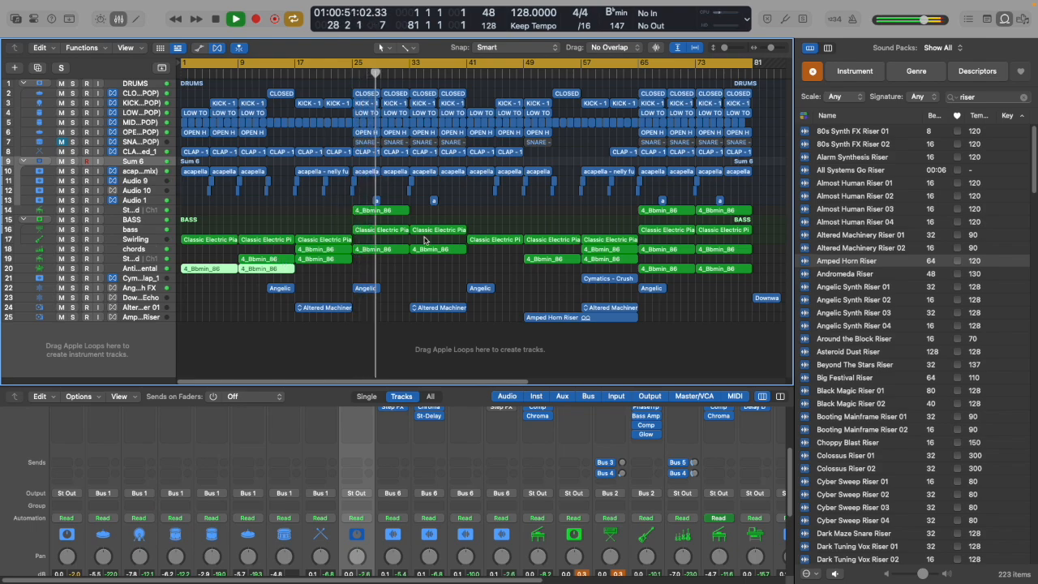
# Insert the SubBass effect on the BASS summing stack and set its Wet level to 20%.
pyautogui.click(130, 222)
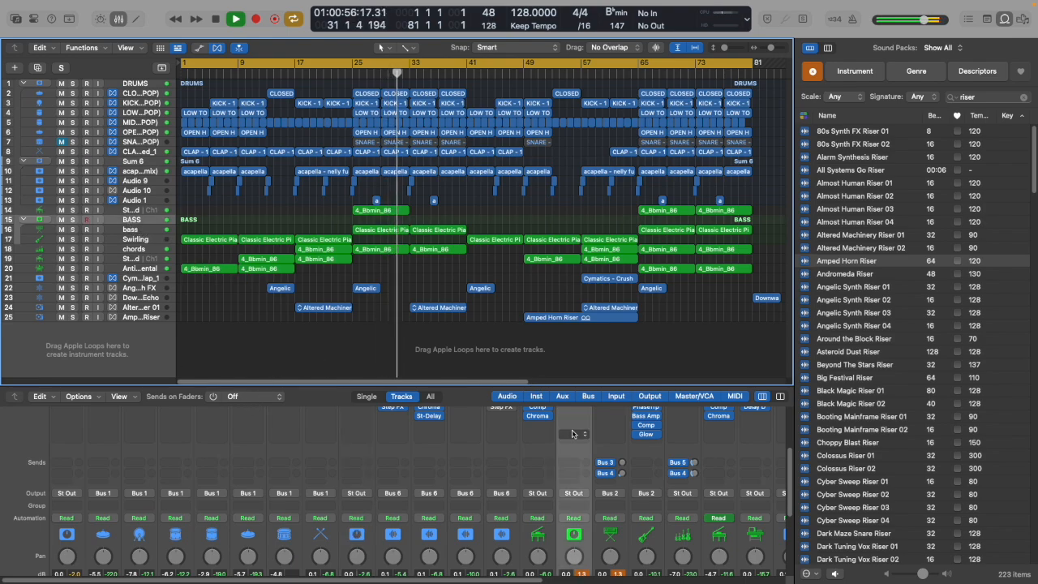
pyautogui.scroll(3, 578, 502)
pyautogui.click(578, 502)
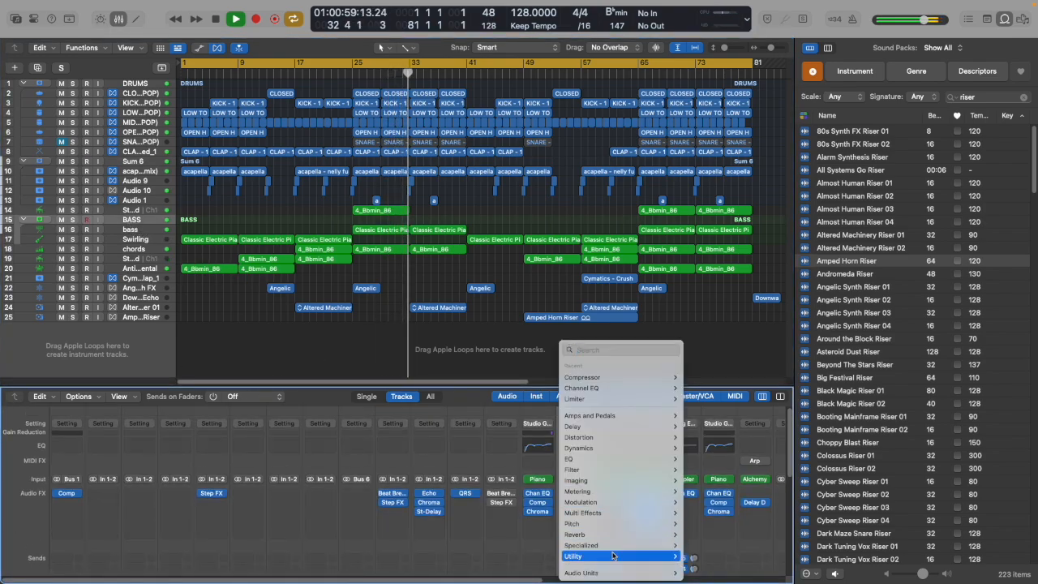
pyautogui.moveTo(616, 544)
pyautogui.click(700, 556)
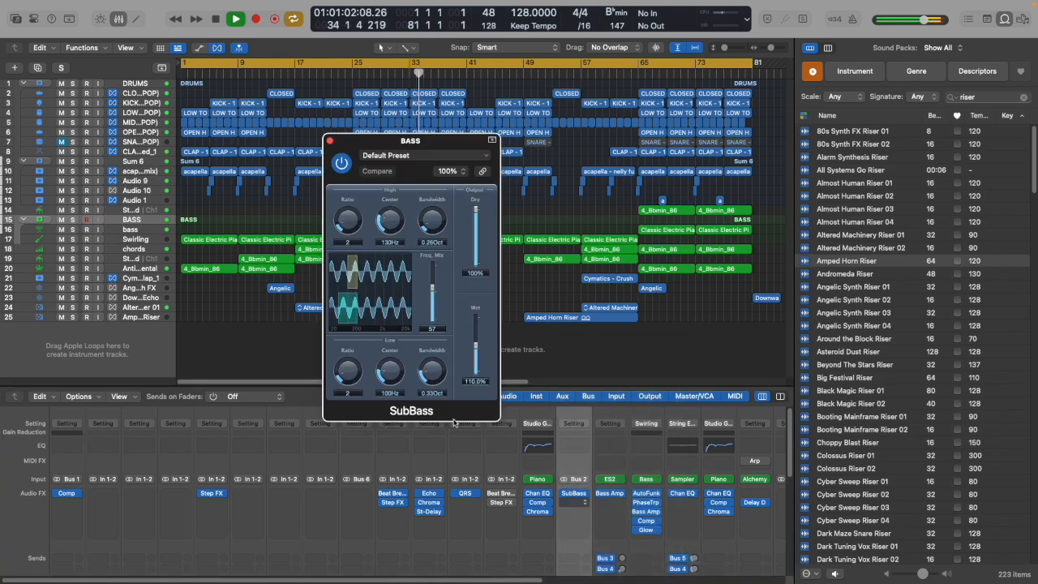
pyautogui.moveTo(475, 363); pyautogui.dragTo(476, 359)
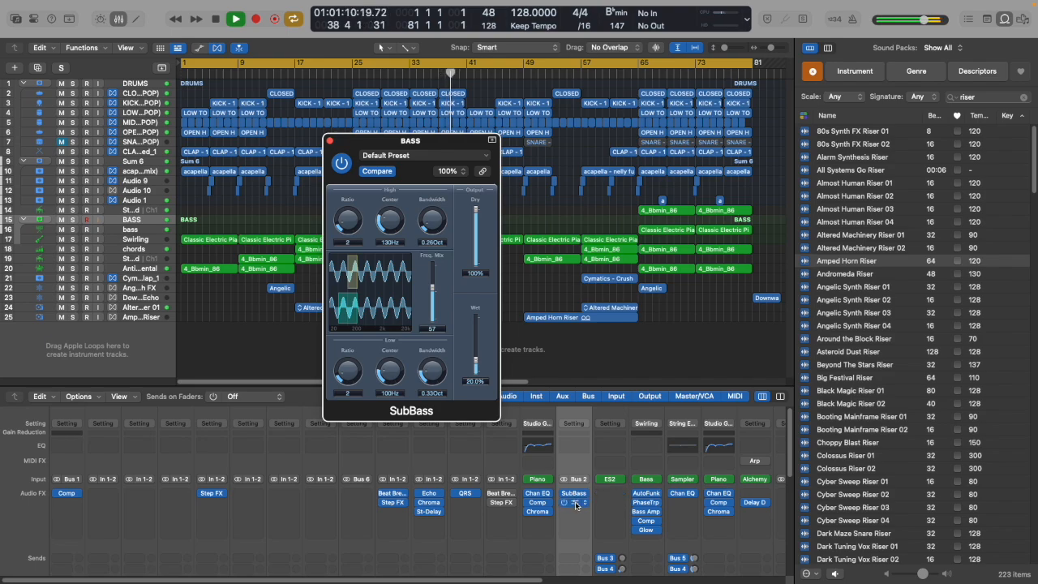
# Add Bass Amp Designer to the BASS stack, place it ahead of SubBass and close the plug-in windows.
pyautogui.click(576, 504)
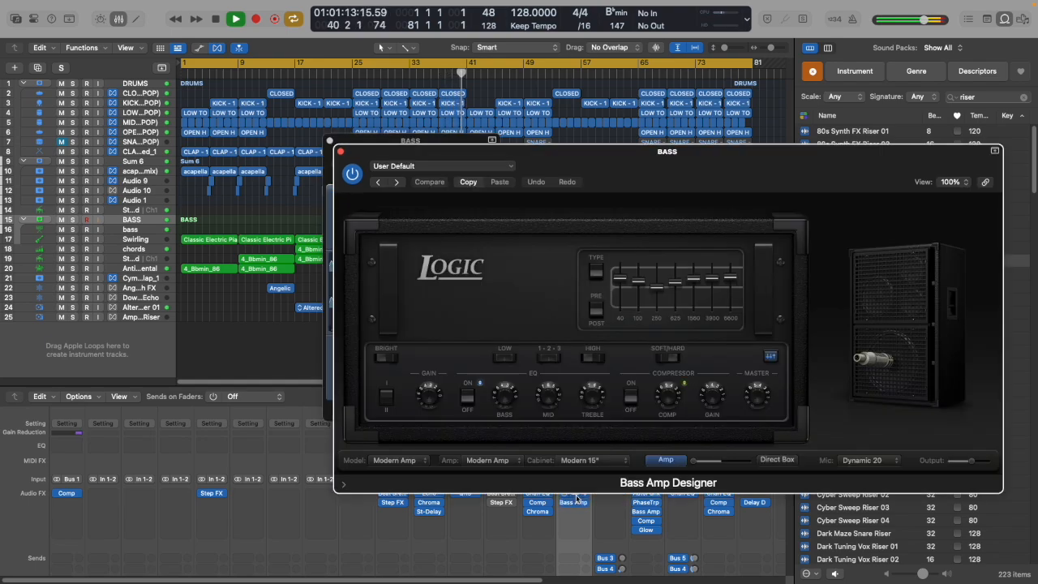
pyautogui.moveTo(575, 516); pyautogui.dragTo(576, 511)
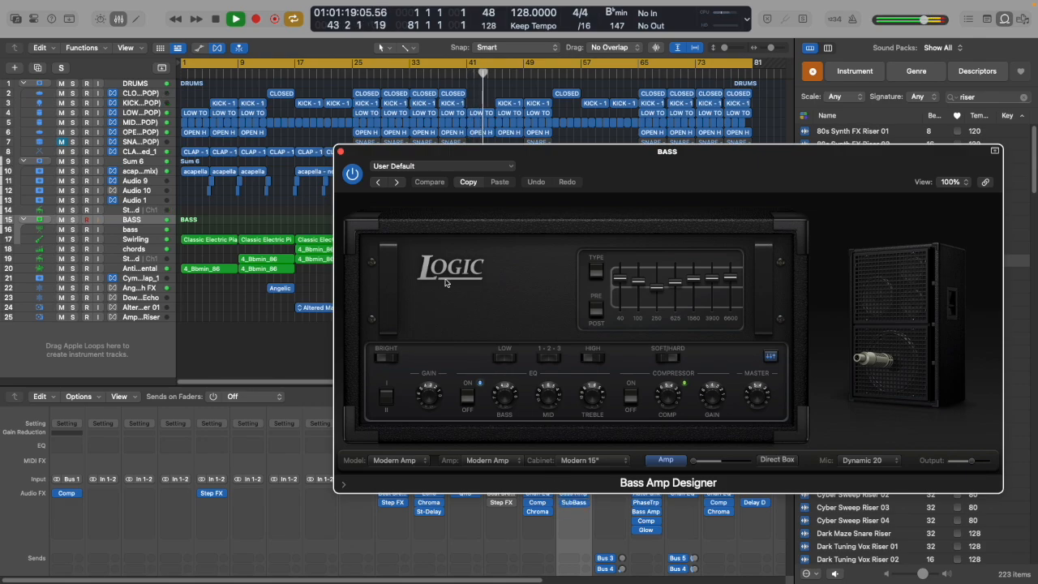
pyautogui.click(341, 150)
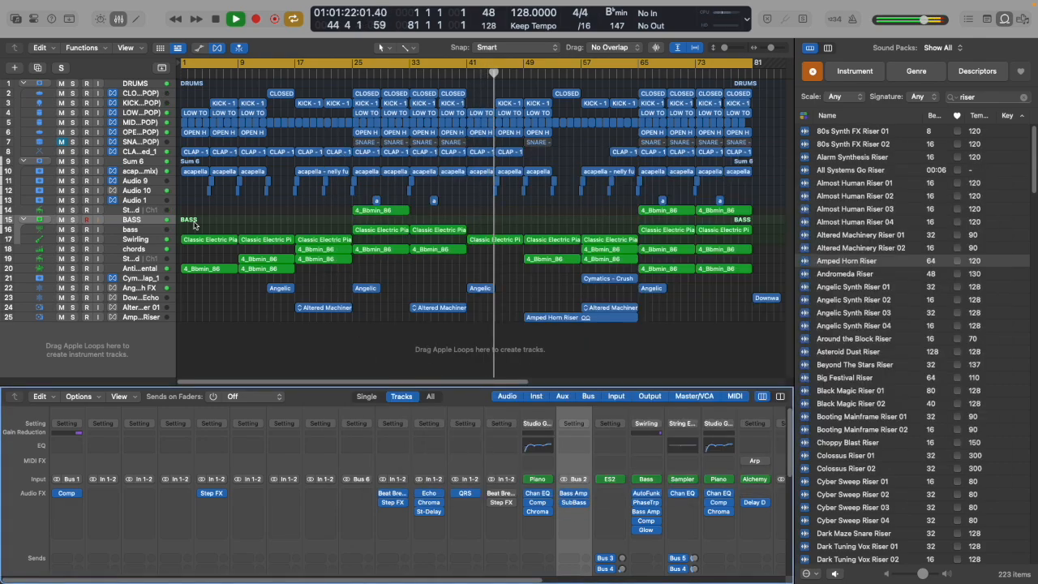
# Replace the ES2 instrument on the bass track with Alchemy and load the Bass preset 70s Classic Synth Bass.
pyautogui.click(618, 479)
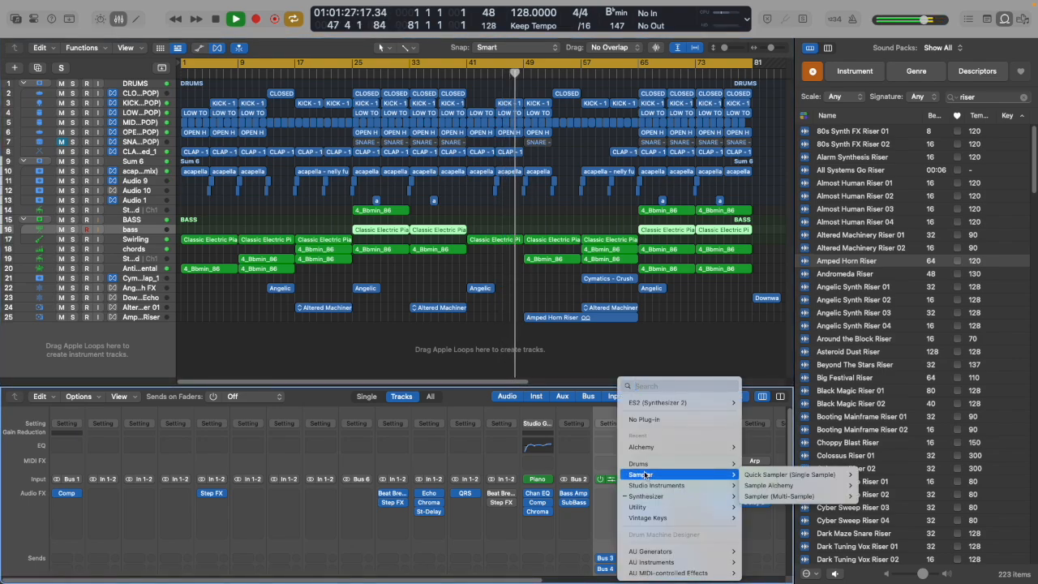
pyautogui.moveTo(642, 463)
pyautogui.click(624, 447)
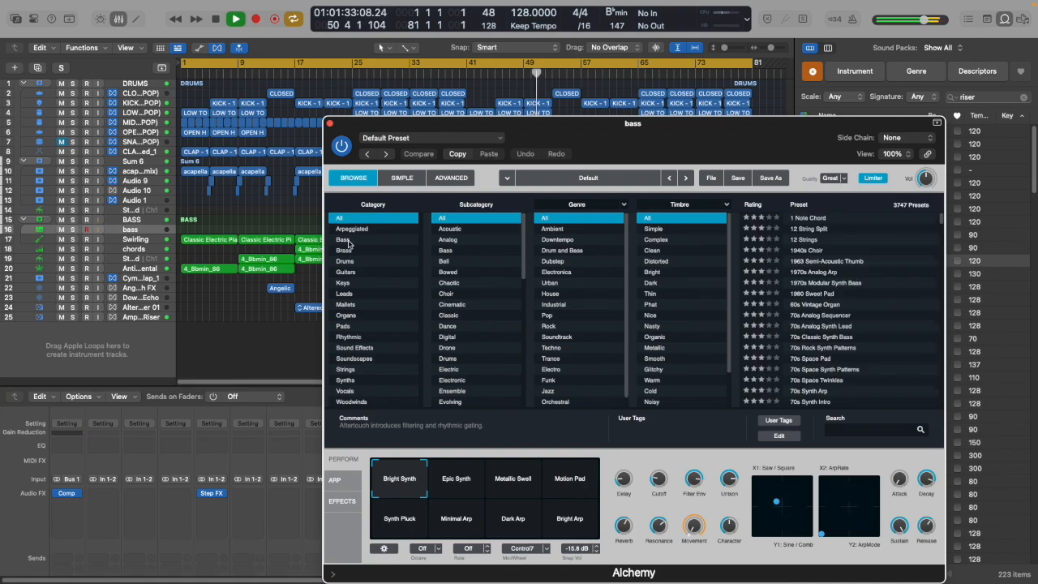
pyautogui.click(347, 241)
pyautogui.click(821, 231)
pyautogui.moveTo(716, 139); pyautogui.dragTo(539, 262)
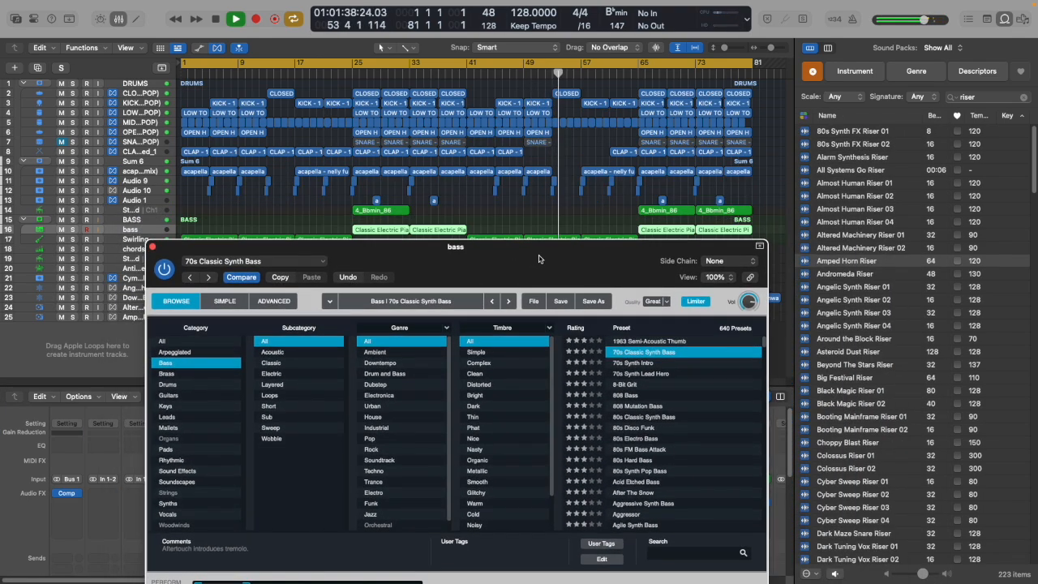
# Audition the Alchemy bass presets from 70s Synth Intro to 80s Synth Pop Bass during playback.
pyautogui.click(643, 364)
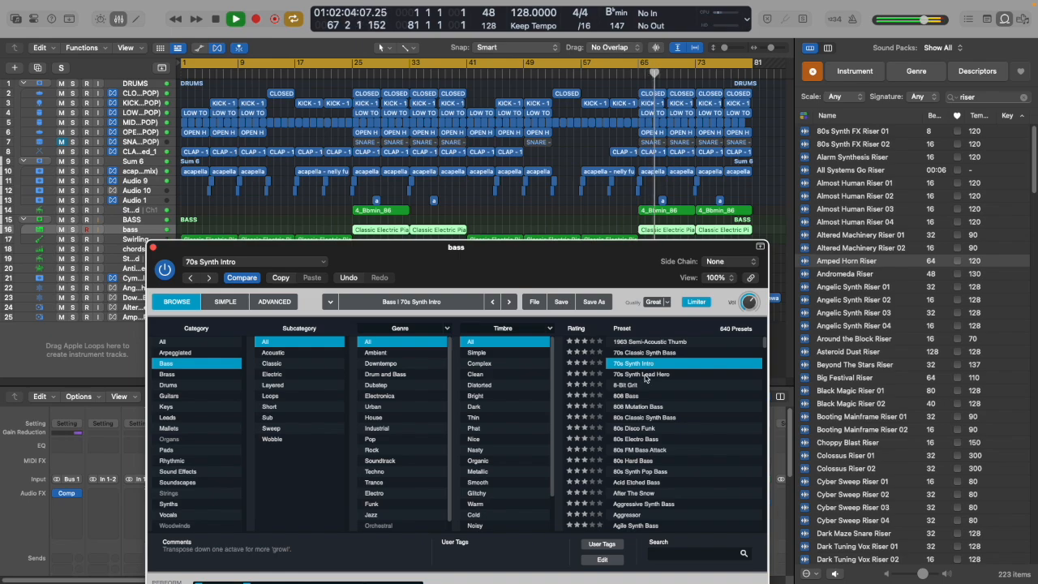
pyautogui.click(632, 374)
pyautogui.click(633, 385)
pyautogui.click(641, 395)
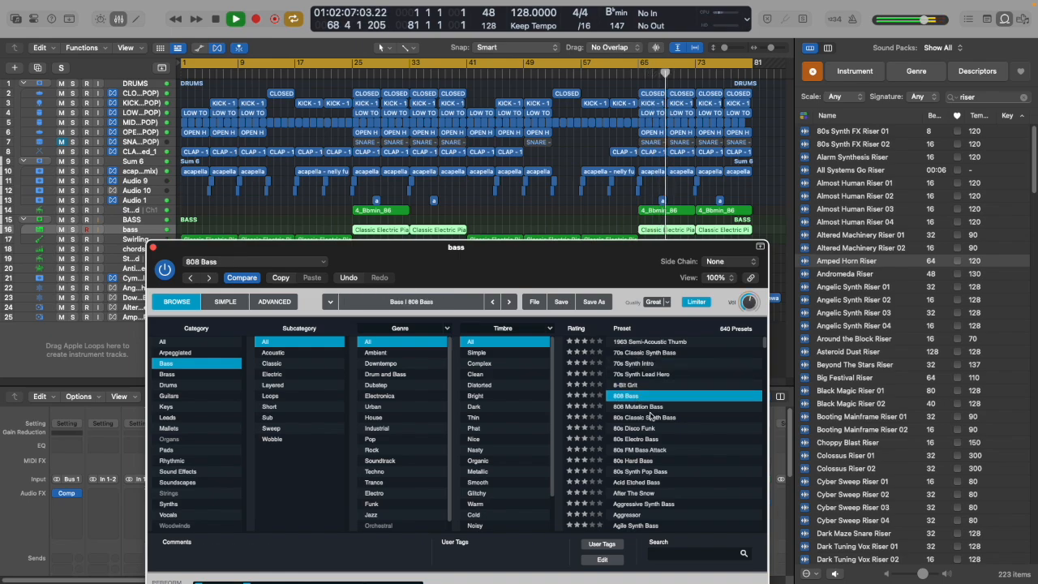
pyautogui.click(651, 418)
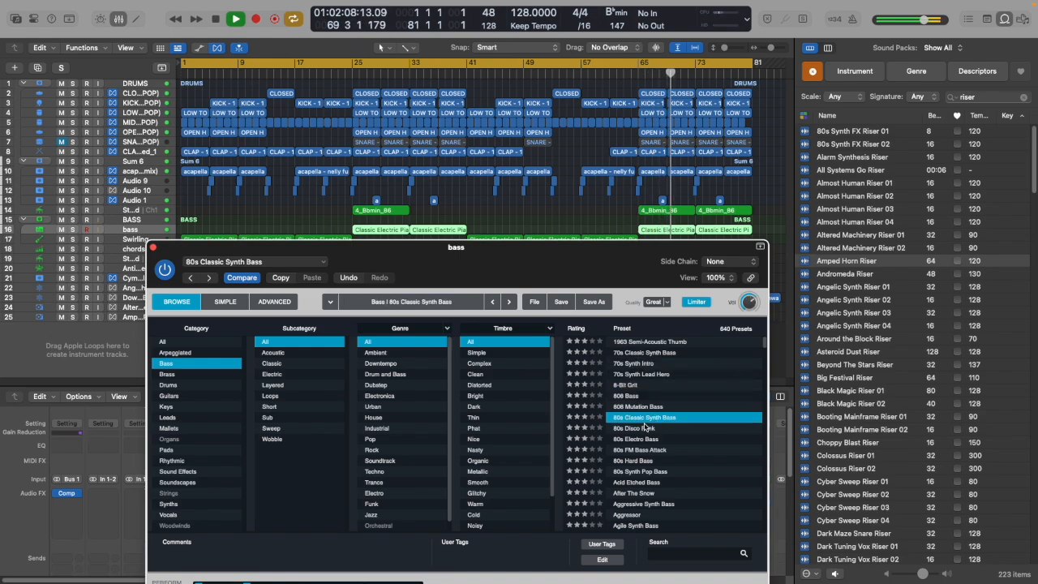
pyautogui.click(638, 428)
pyautogui.click(644, 439)
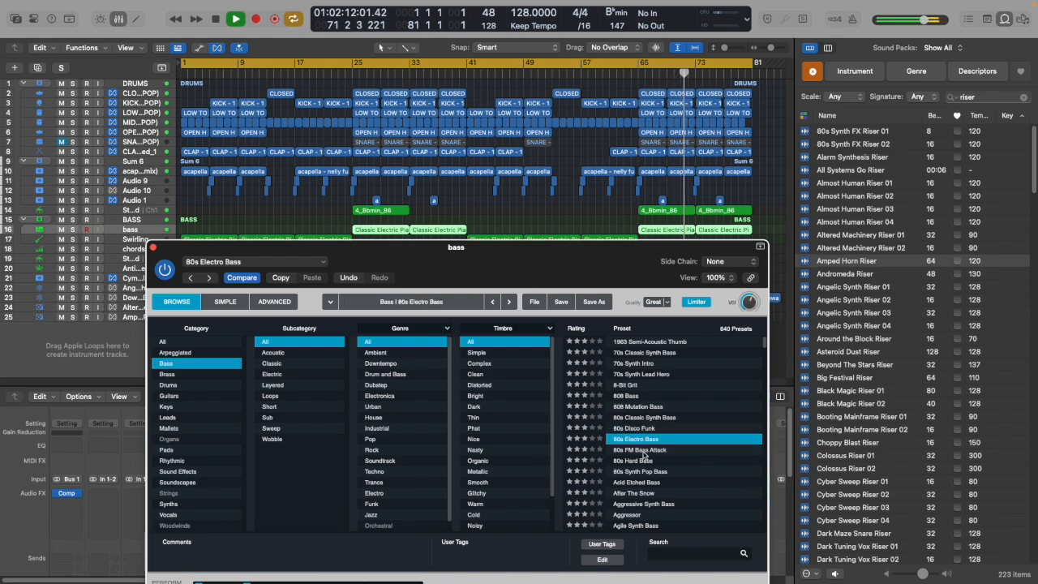
pyautogui.click(643, 451)
pyautogui.click(645, 461)
pyautogui.click(648, 472)
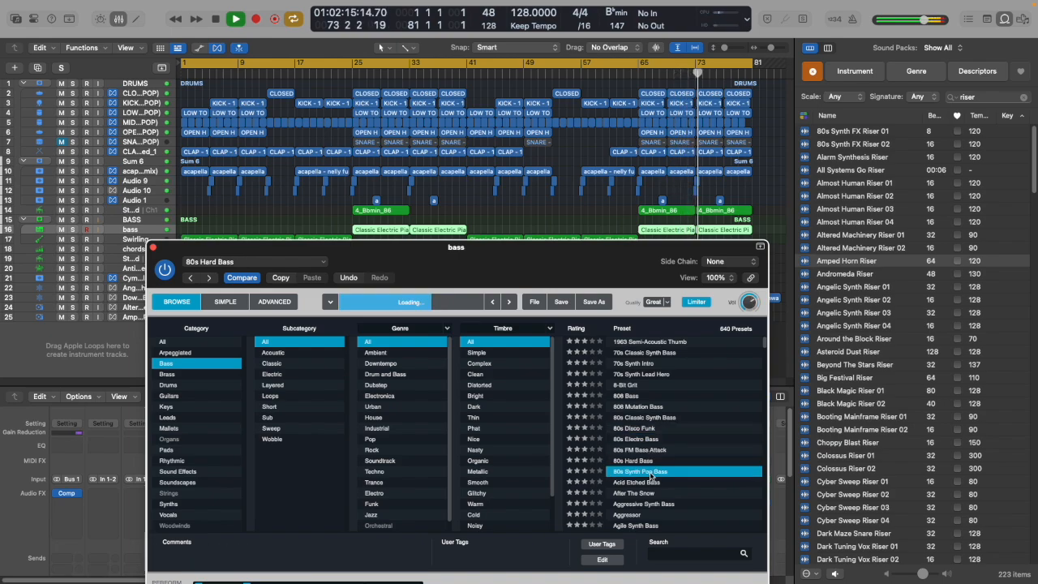
# Browse further through the bass presets and load Dirty Wobble.
pyautogui.scroll(-20, 639, 470)
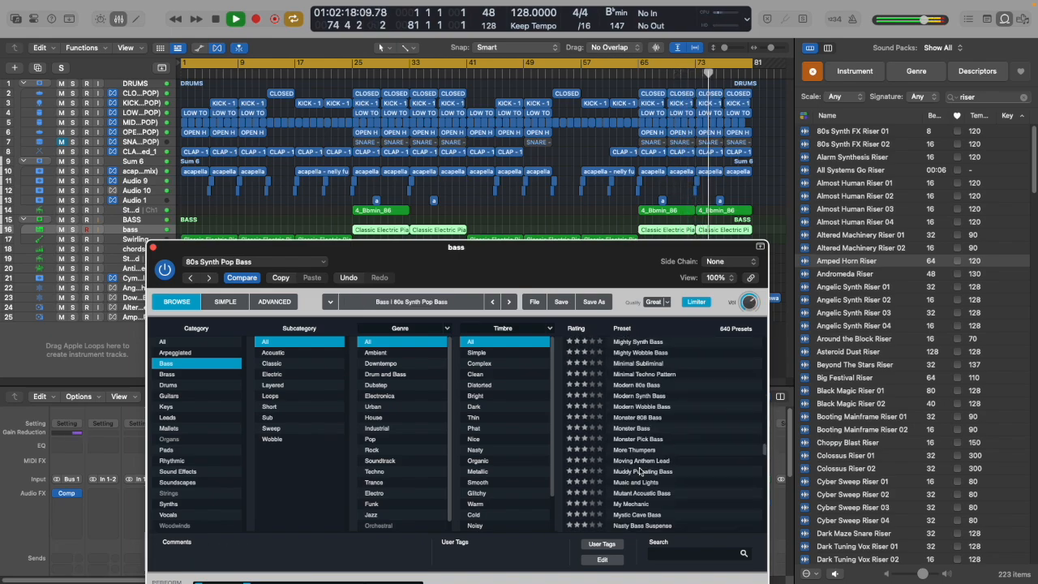
pyautogui.scroll(10, 639, 469)
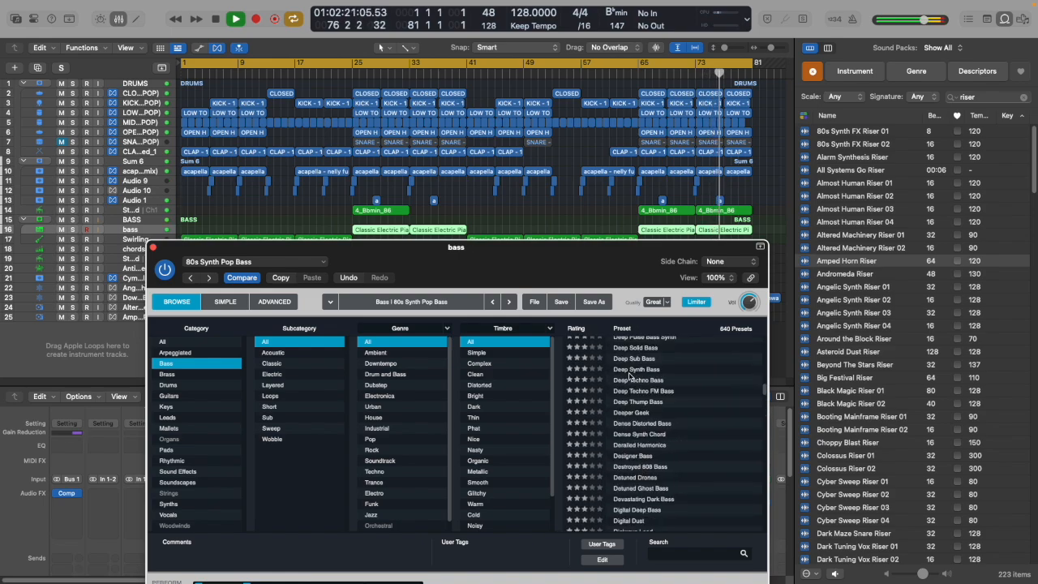
pyautogui.scroll(10, 621, 356)
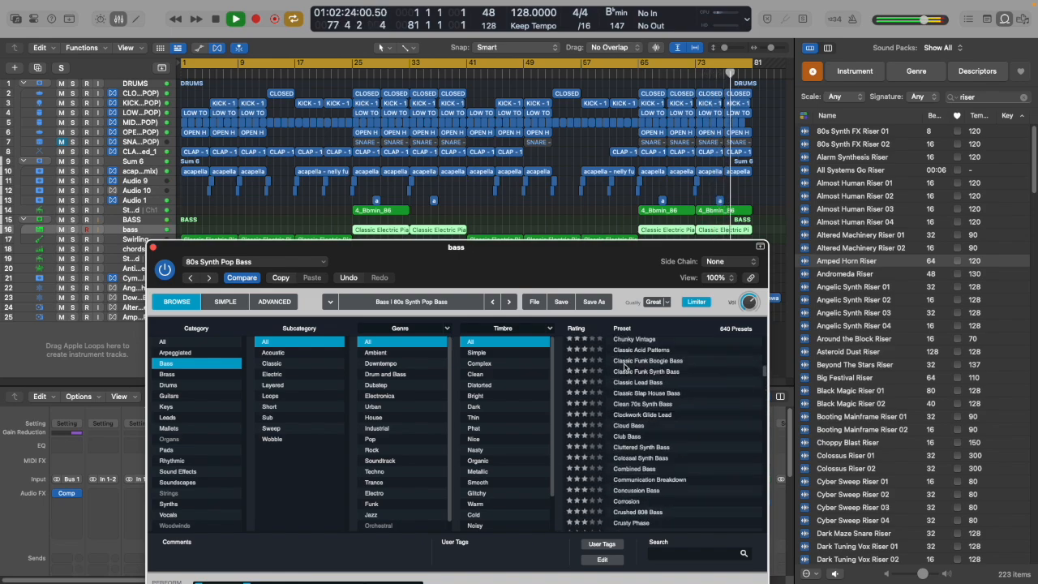
pyautogui.scroll(-6, 636, 491)
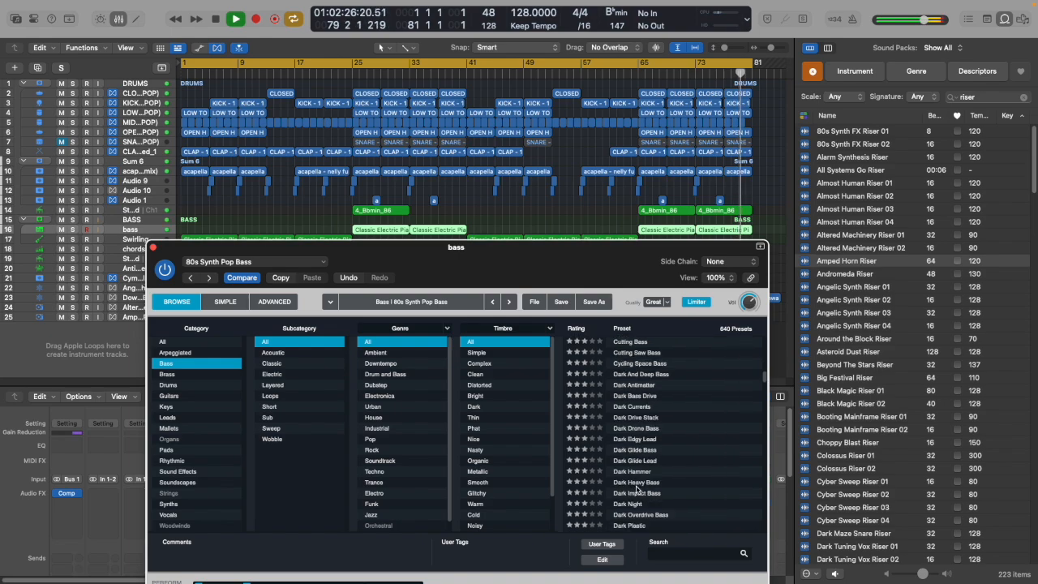
pyautogui.scroll(-8, 649, 441)
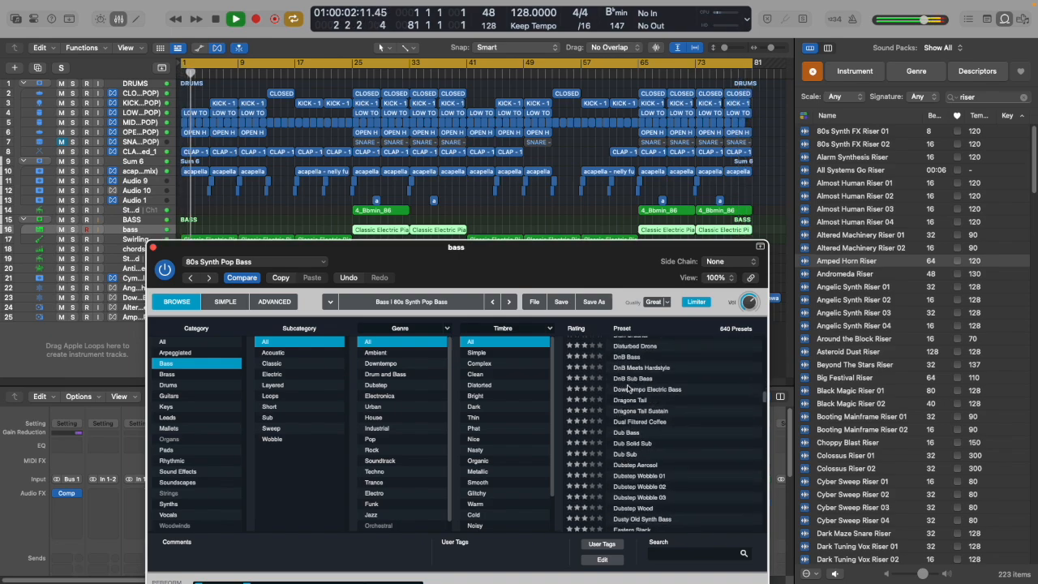
pyautogui.scroll(2, 625, 361)
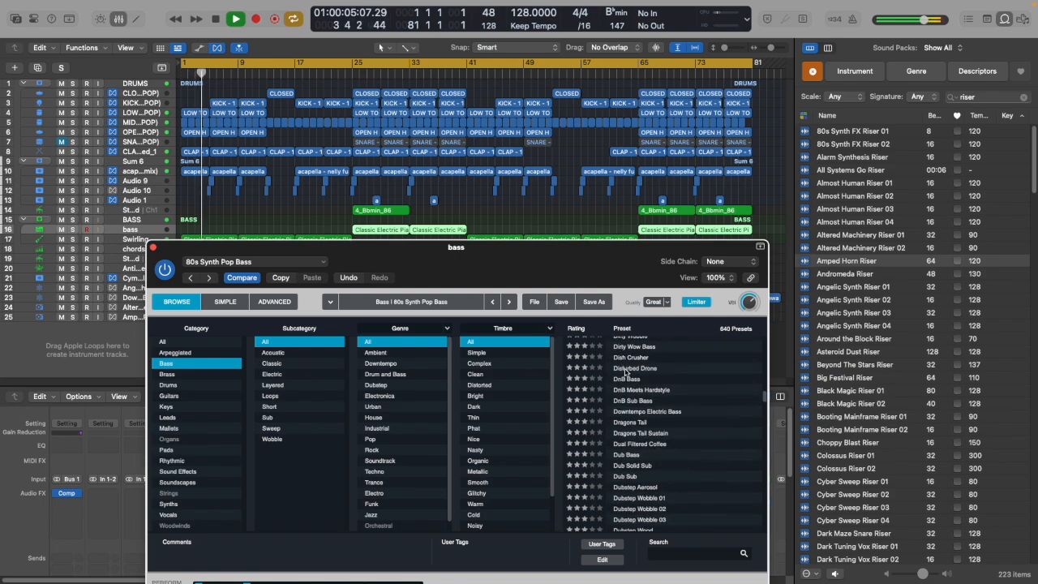
pyautogui.click(625, 340)
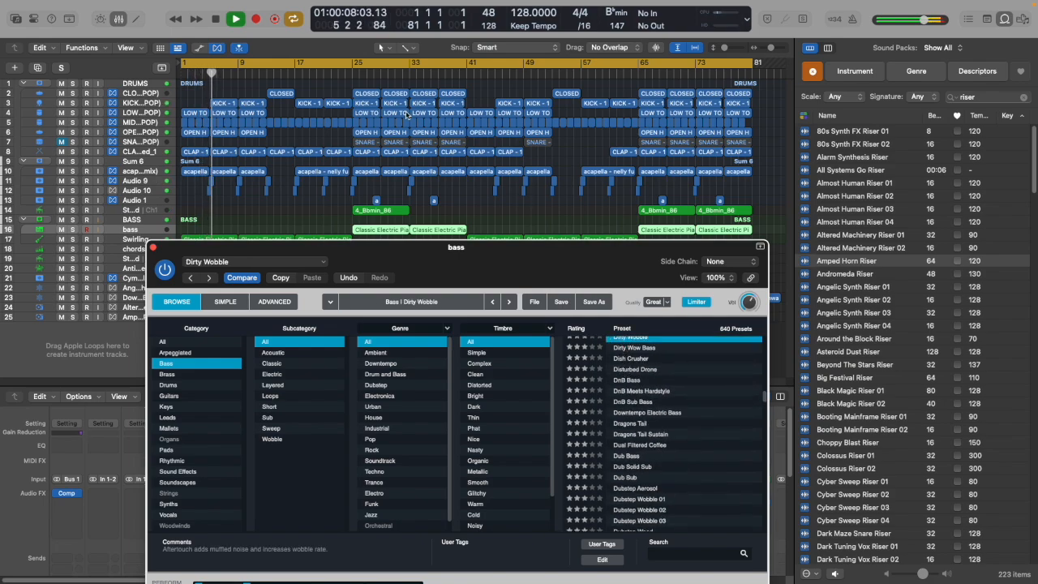
# Play from bar 25 and audition the Dirty Wow Bass and Dirty Throb presets.
pyautogui.click(352, 75)
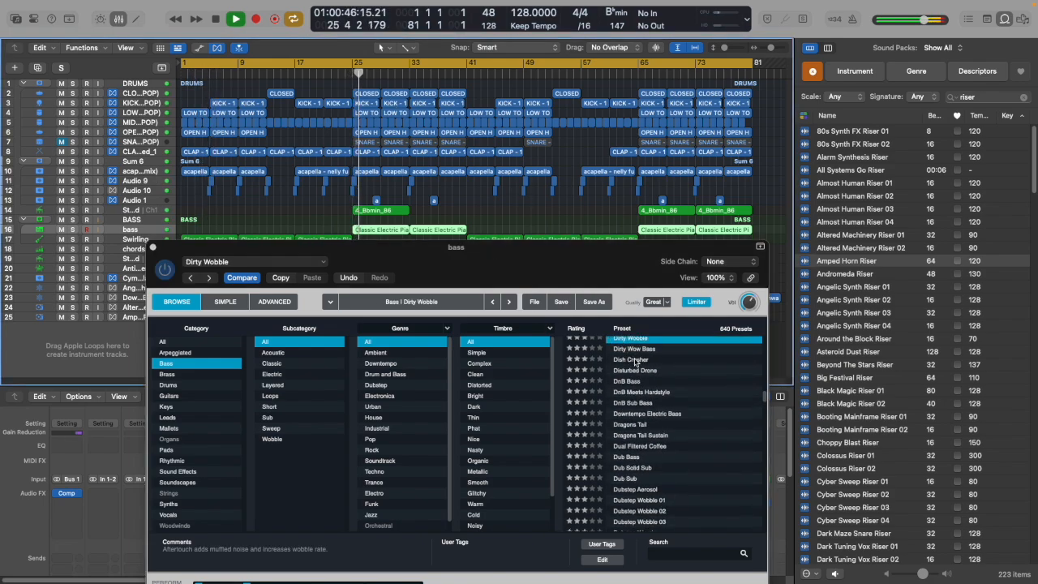
pyautogui.scroll(5, 636, 363)
pyautogui.click(640, 506)
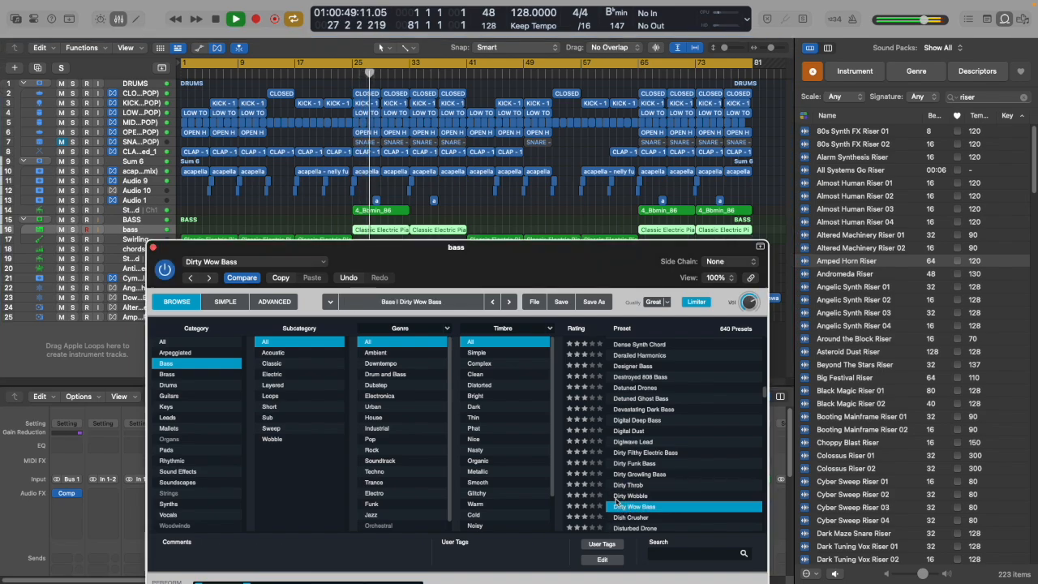
pyautogui.click(627, 485)
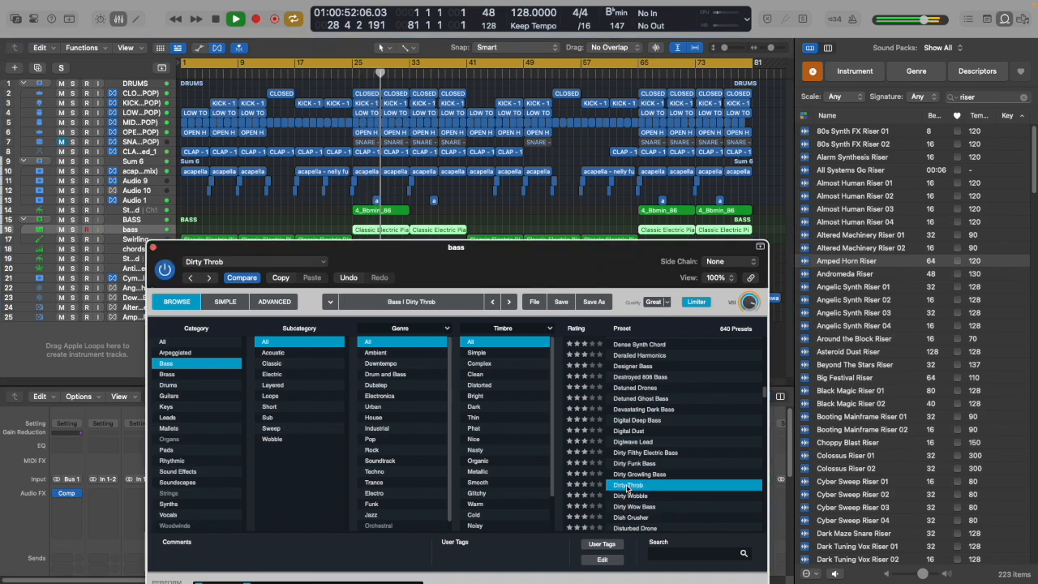
# Audition Dirty Throb's Plucked Attack, Thick Lead, Rhythmic Gate, Distorted, Mod FX, Soft and Soft Pluck performance snapshots.
pyautogui.moveTo(546, 253); pyautogui.dragTo(516, 120)
pyautogui.click(260, 460)
pyautogui.click(302, 478)
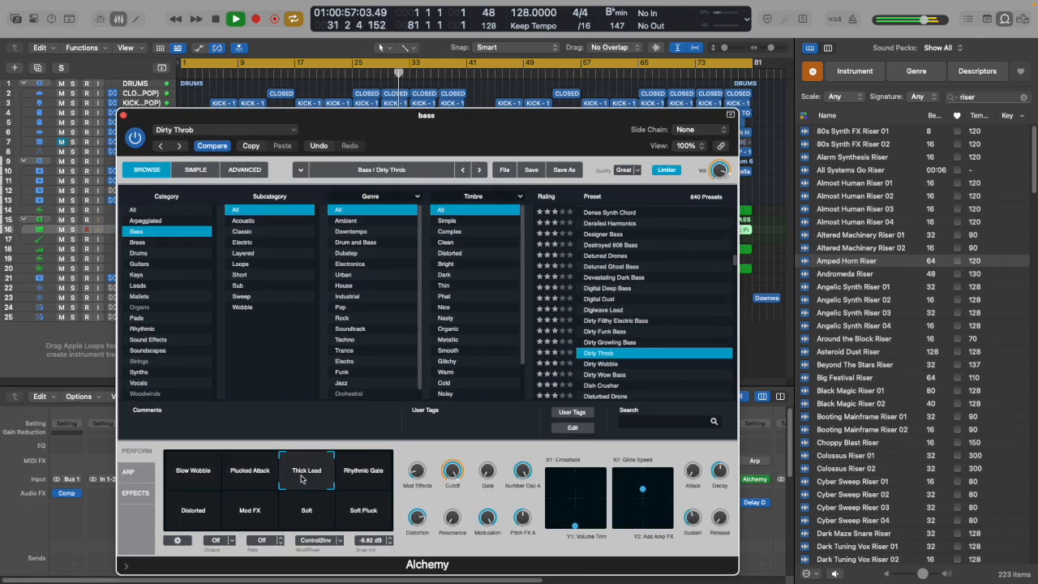
pyautogui.click(357, 485)
pyautogui.click(199, 517)
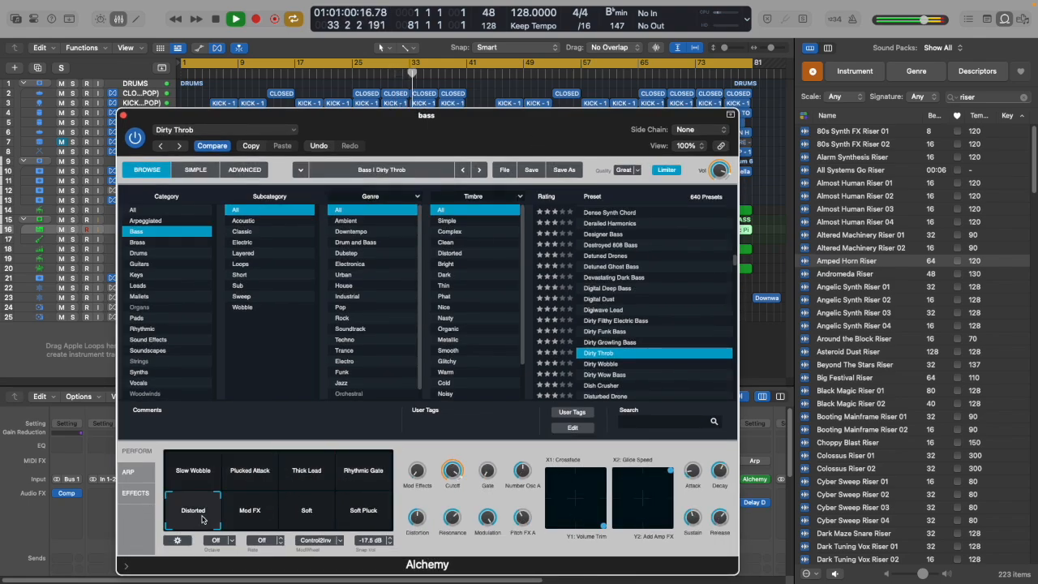
pyautogui.click(250, 519)
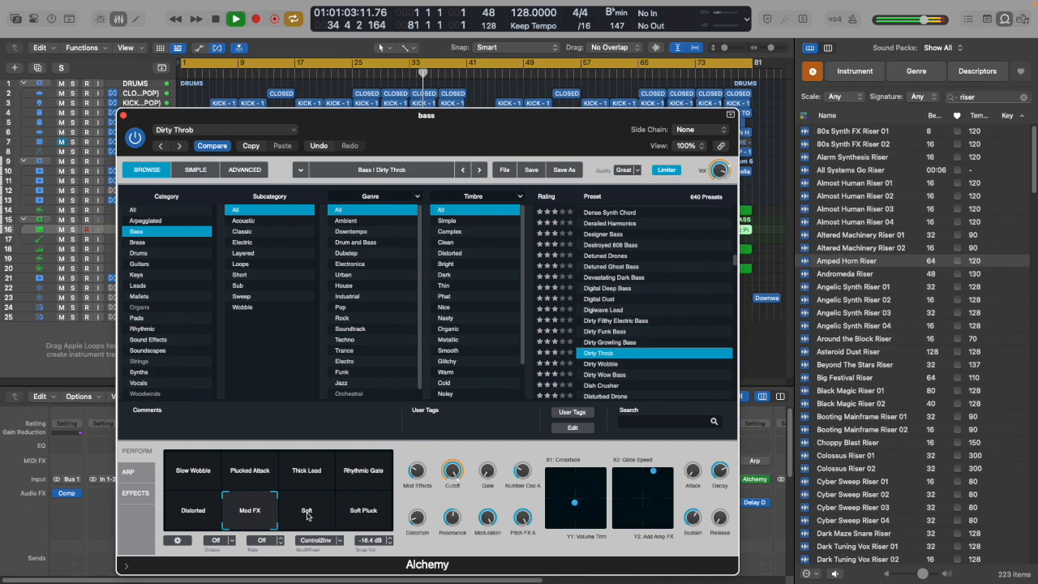
pyautogui.click(307, 513)
pyautogui.click(363, 512)
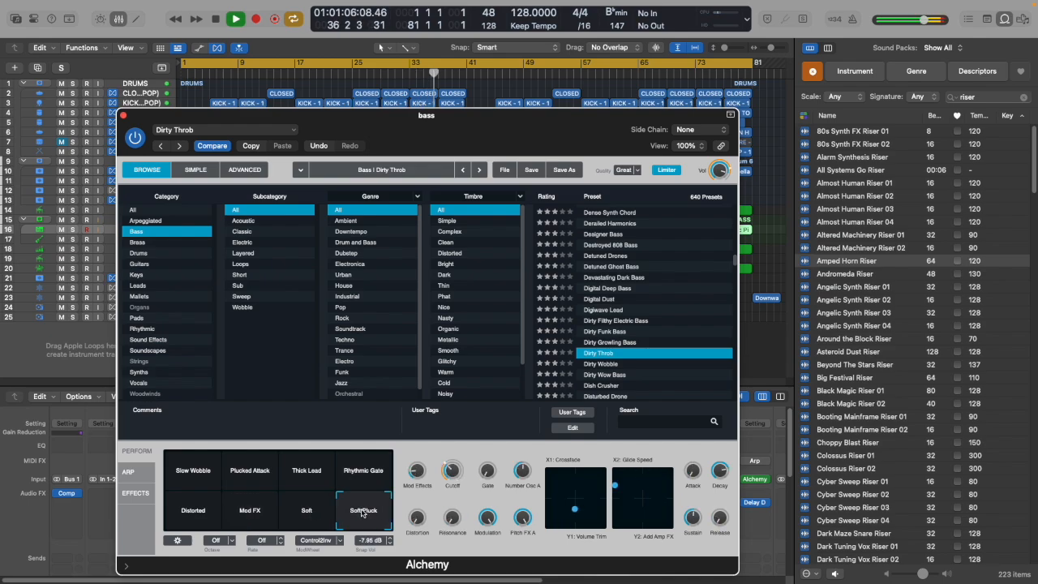
# Audition the presets Dirty Growling Bass, Dirty Wow Bass, Dish Crusher, DnB Bass and Dark Sweep Bass, playing from bar 25 again.
pyautogui.click(602, 342)
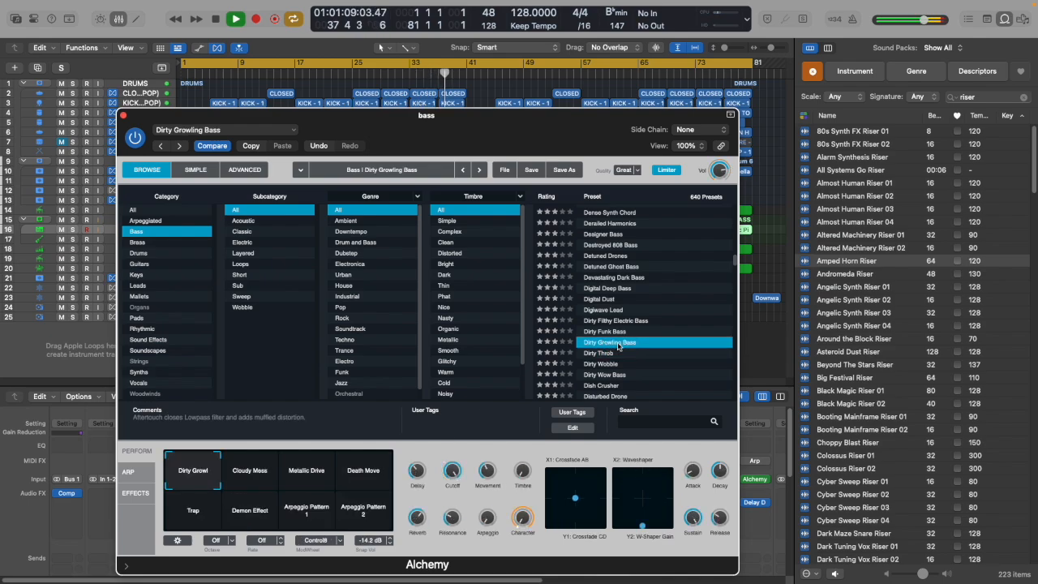
pyautogui.click(604, 374)
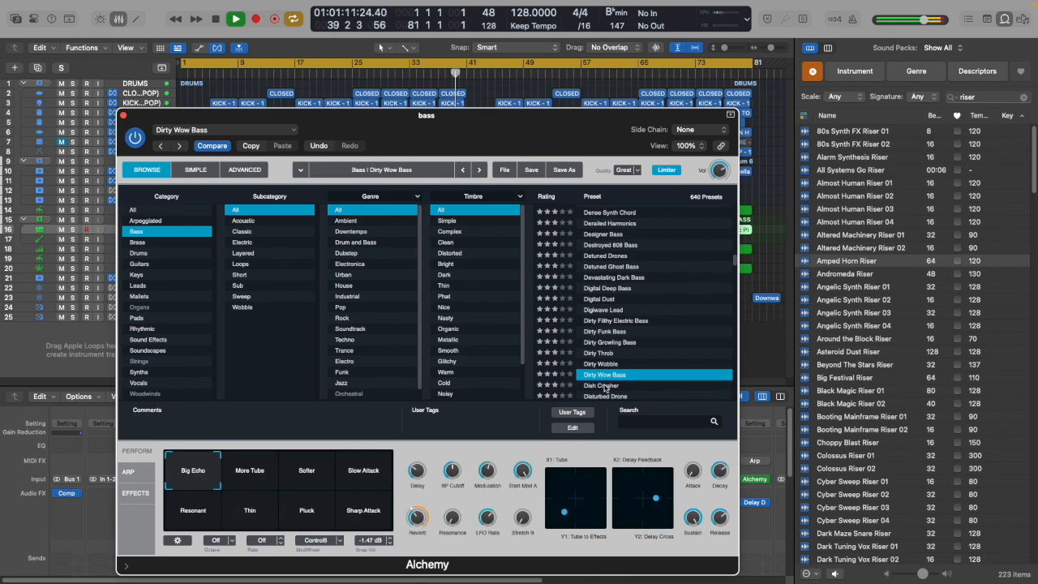
pyautogui.click(603, 385)
pyautogui.scroll(-1, 700, 375)
pyautogui.scroll(-1, 700, 376)
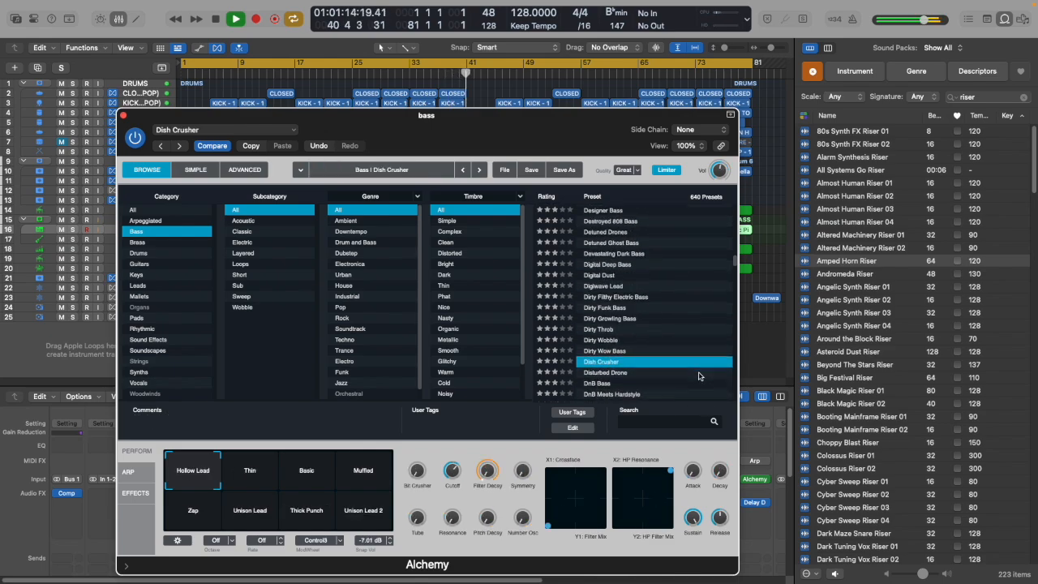
pyautogui.click(631, 378)
pyautogui.scroll(-5, 631, 379)
pyautogui.scroll(5, 632, 378)
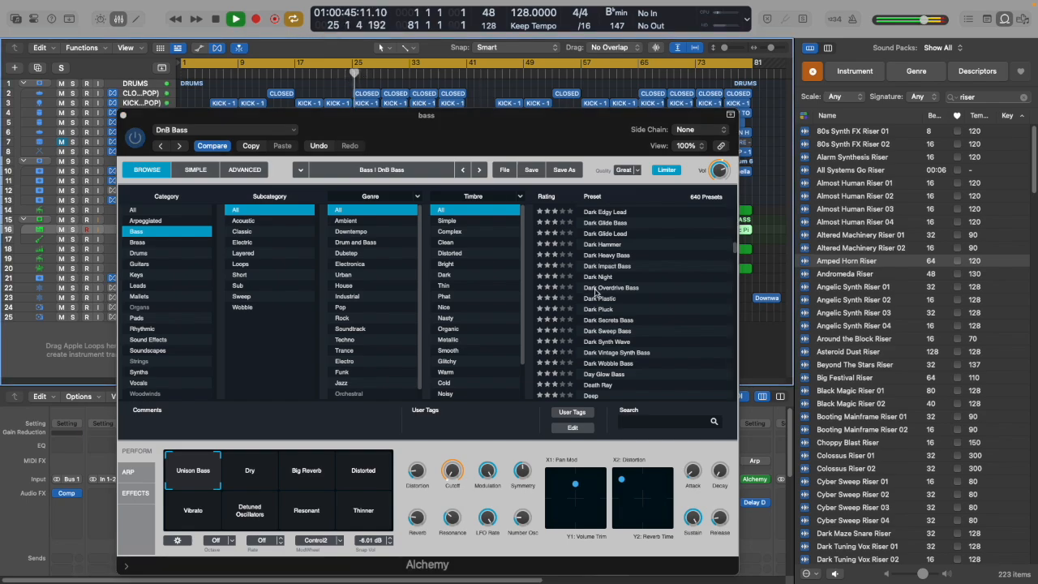
pyautogui.click(623, 331)
# Return to DnB Bass and compare it with the DnB Meets Hardstyle and DnB Sub Bass presets.
pyautogui.scroll(1, 623, 344)
pyautogui.scroll(-8, 622, 343)
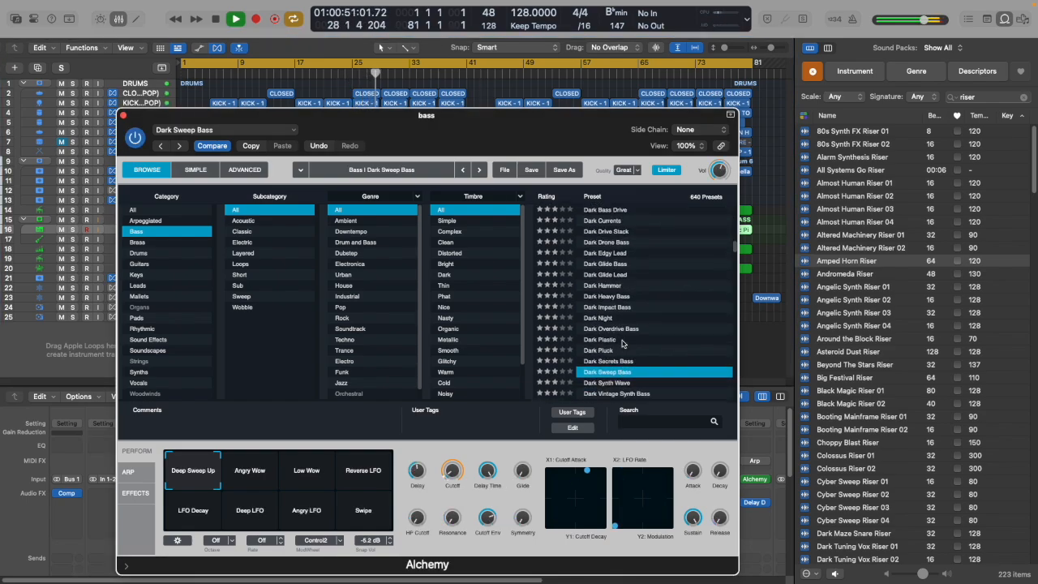
pyautogui.scroll(-10, 621, 343)
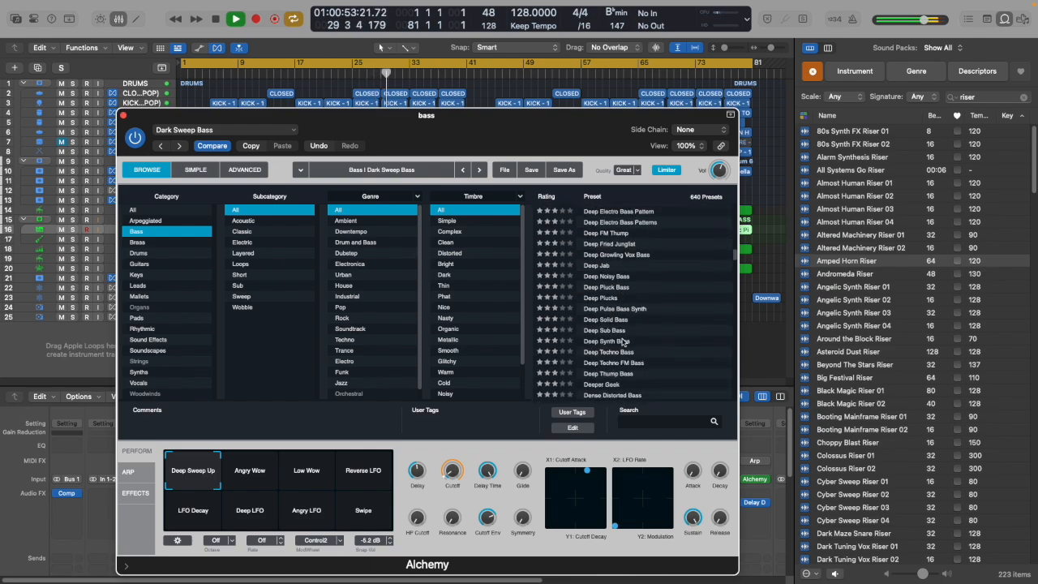
pyautogui.scroll(8, 600, 258)
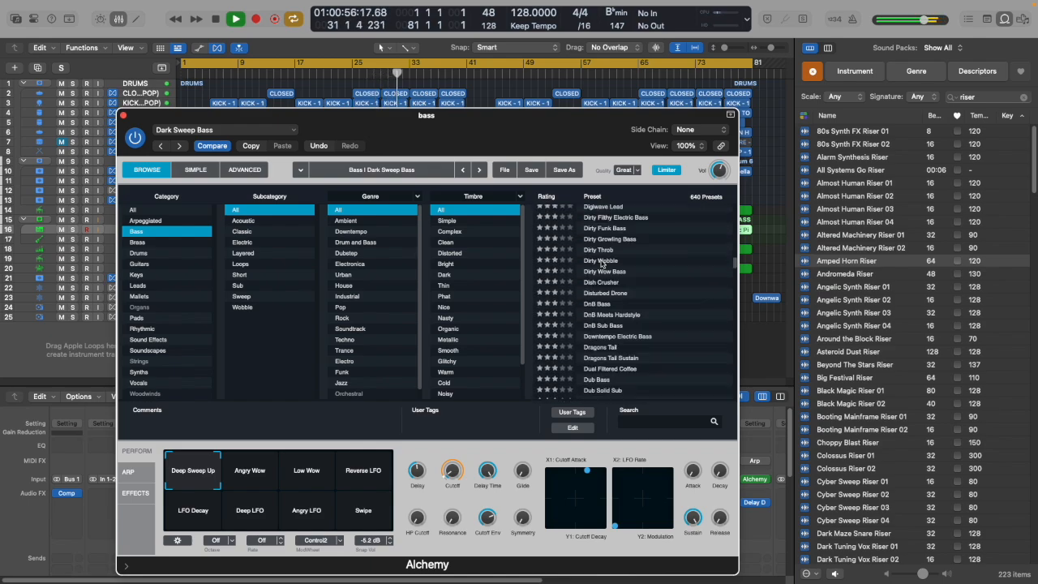
pyautogui.click(612, 379)
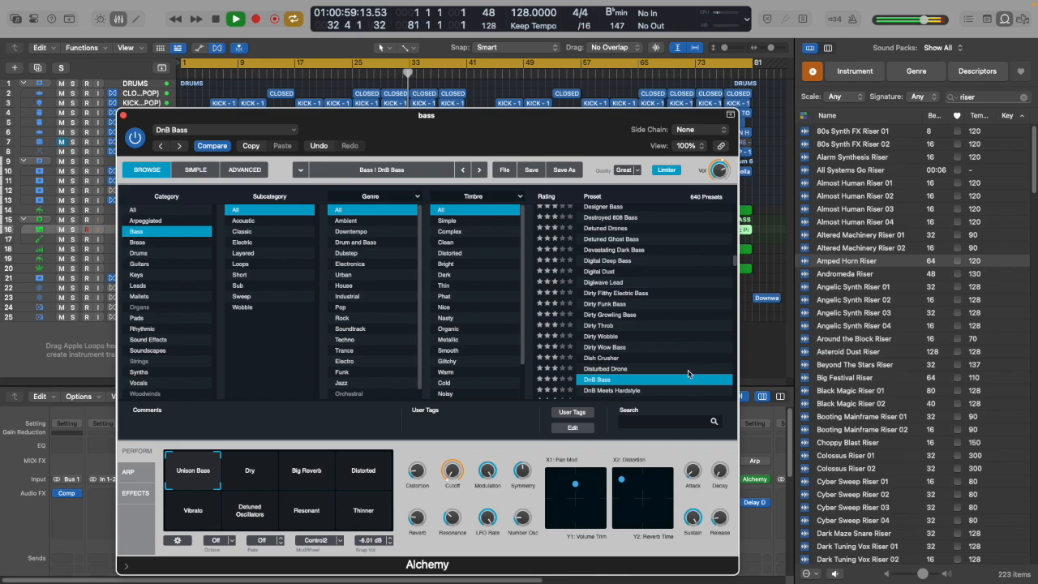
pyautogui.scroll(-3, 689, 372)
pyautogui.click(605, 338)
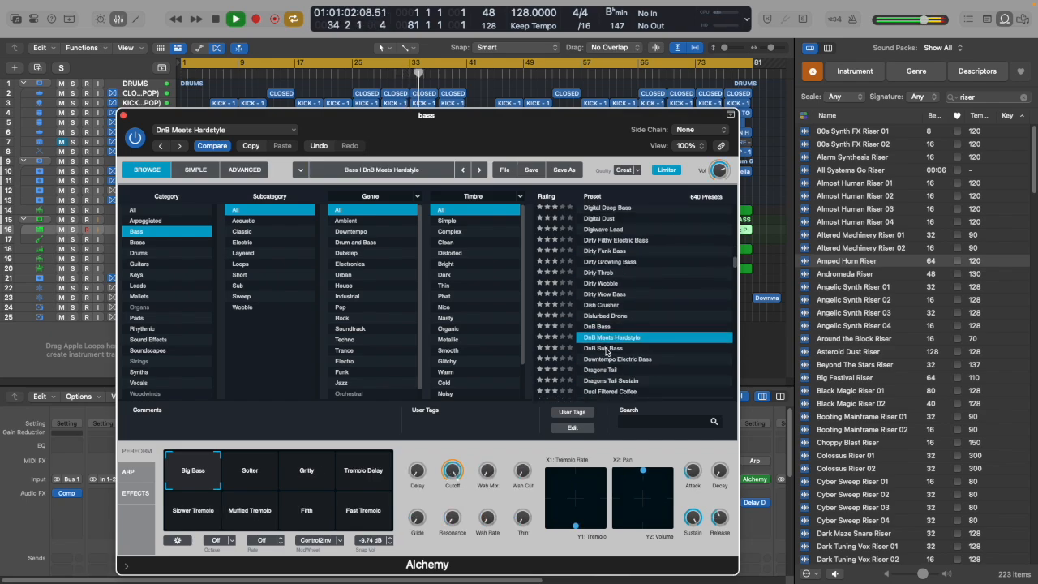
pyautogui.click(604, 348)
# Audition the Dub Bass, Dub Solid Sub, Dub Sub and Dubstep Aerosol presets.
pyautogui.scroll(-2, 619, 363)
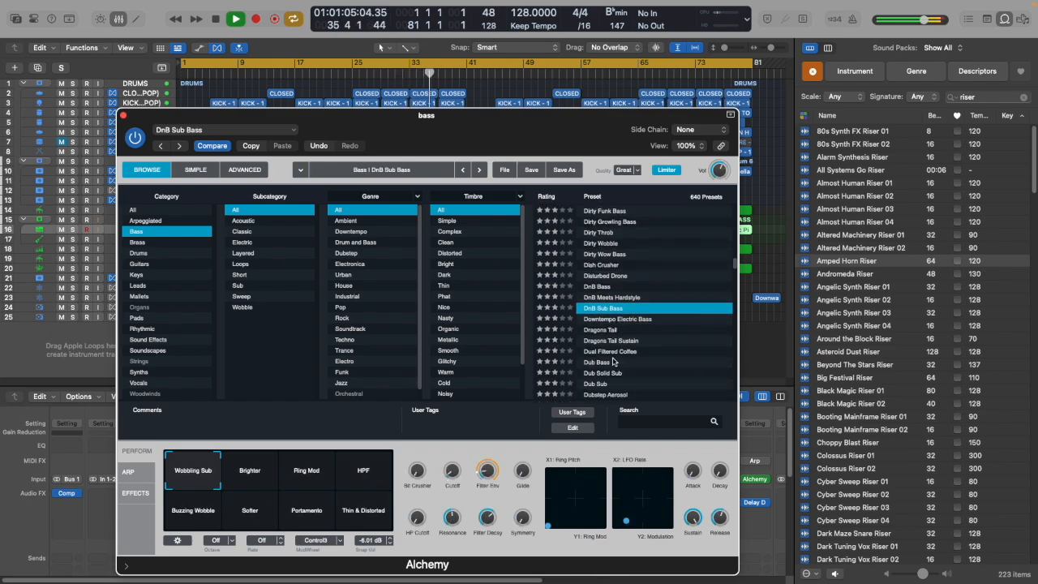
pyautogui.click(615, 362)
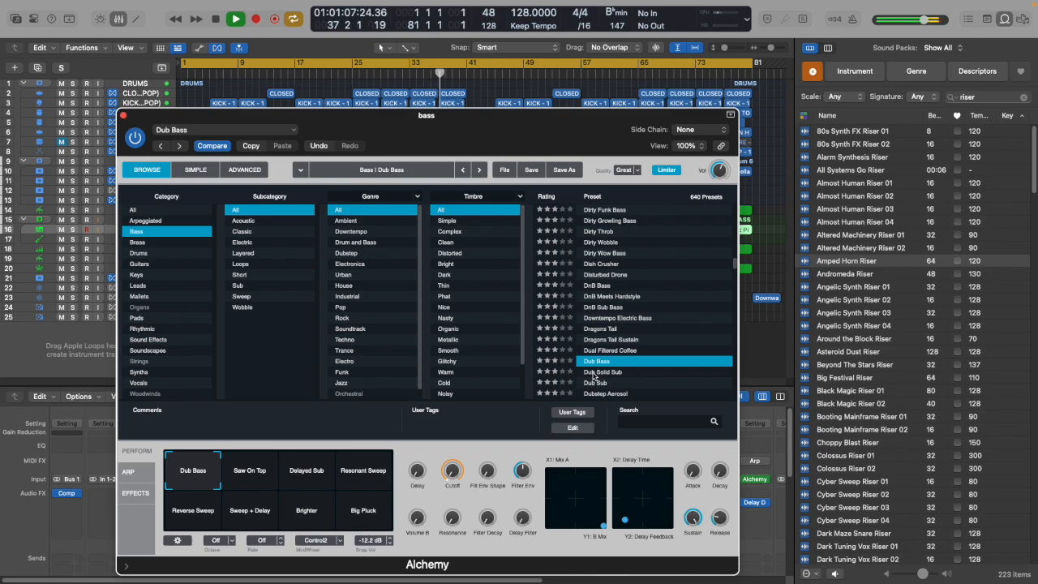
pyautogui.click(604, 372)
pyautogui.click(602, 384)
pyautogui.click(616, 393)
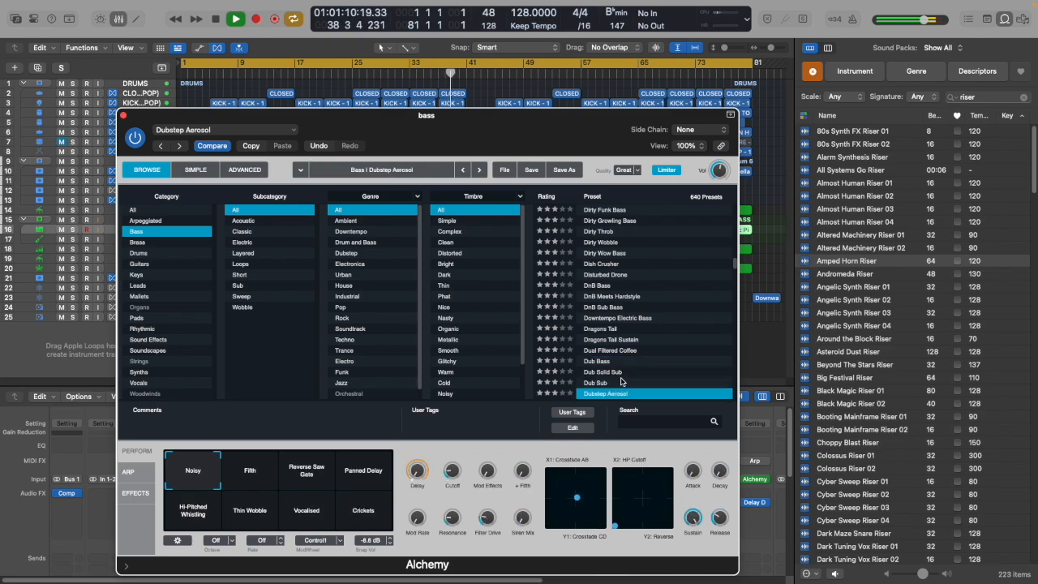
pyautogui.scroll(-3, 622, 374)
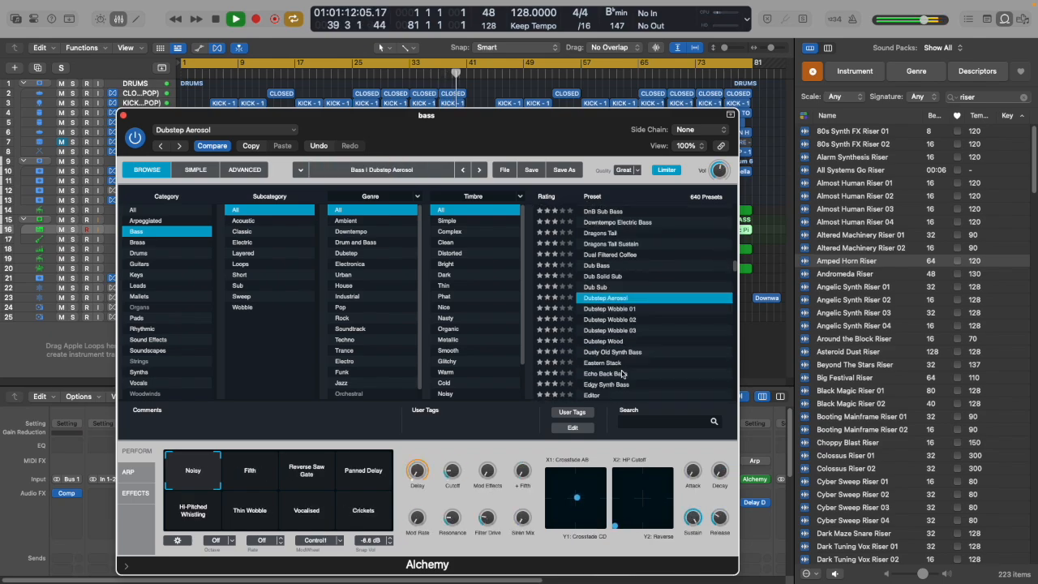
# Compare the Dubstep Wobble 01, 02 and 03 presets, restarting playback from bar 25.
pyautogui.click(592, 311)
pyautogui.click(601, 321)
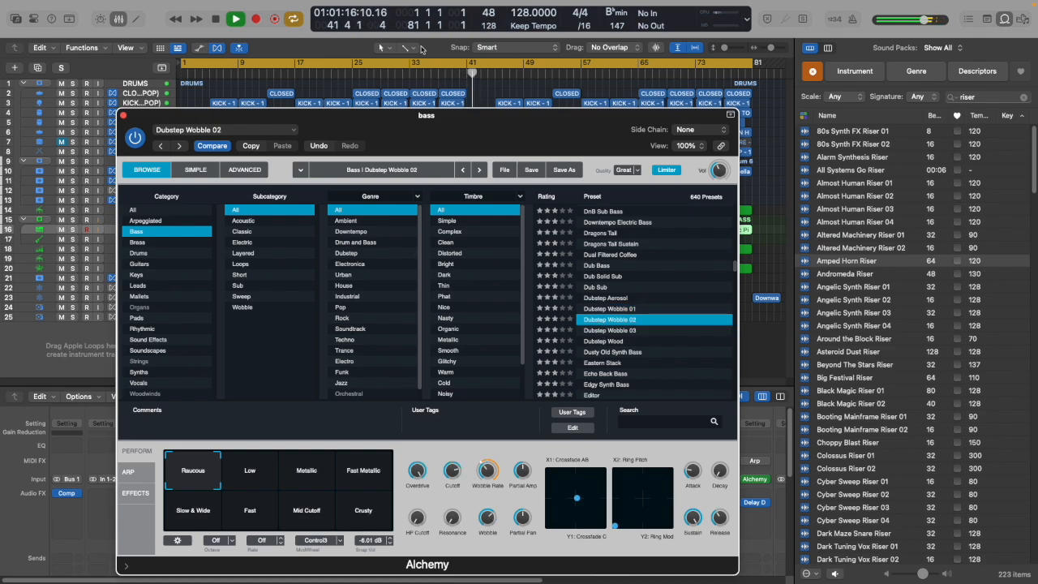
pyautogui.click(355, 74)
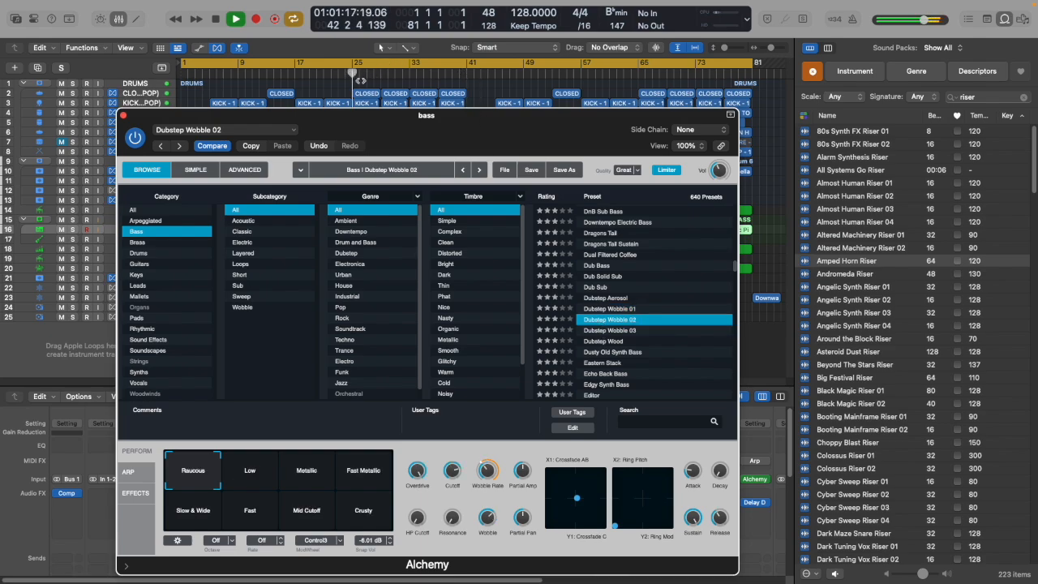
pyautogui.click(608, 330)
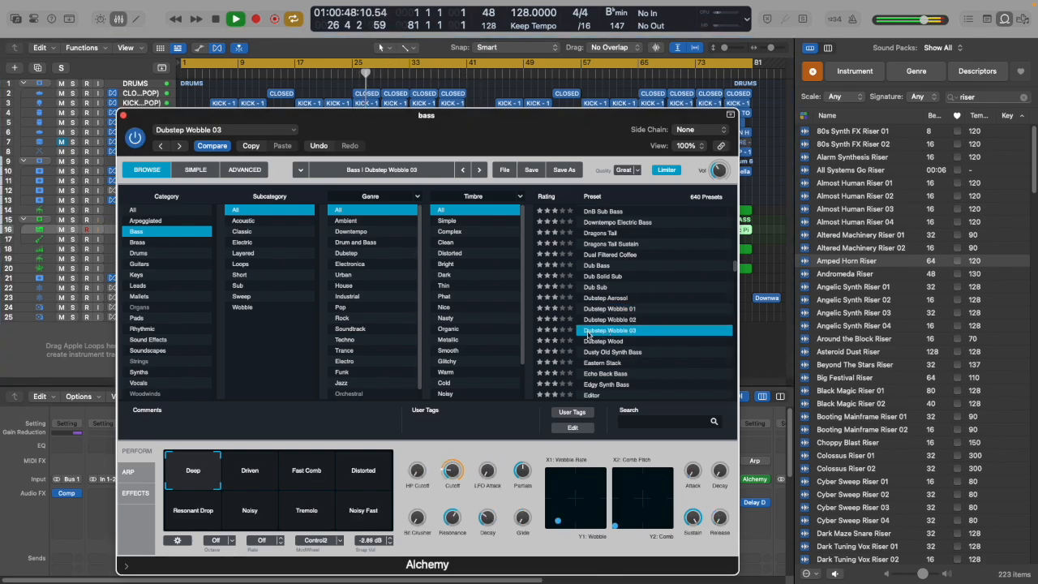
# Audition Dubstep Wobble 03's Driven, Fast Comb, Distorted, Noisy Fast, Tremolo, Noisy and Resonant Drop performance snapshots.
pyautogui.click(248, 473)
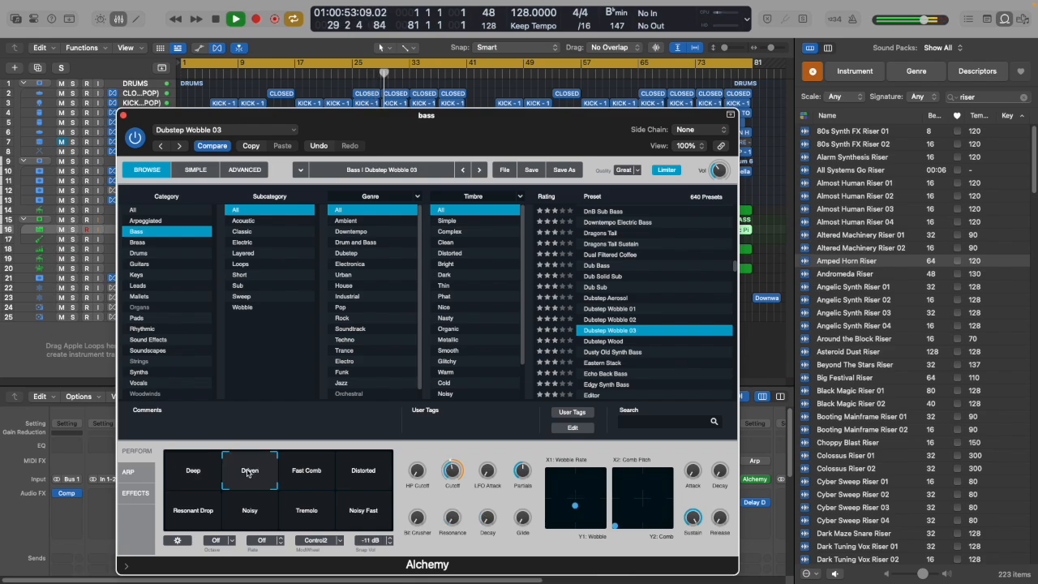
pyautogui.click(306, 475)
pyautogui.click(355, 477)
pyautogui.click(357, 509)
pyautogui.click(317, 509)
pyautogui.click(237, 510)
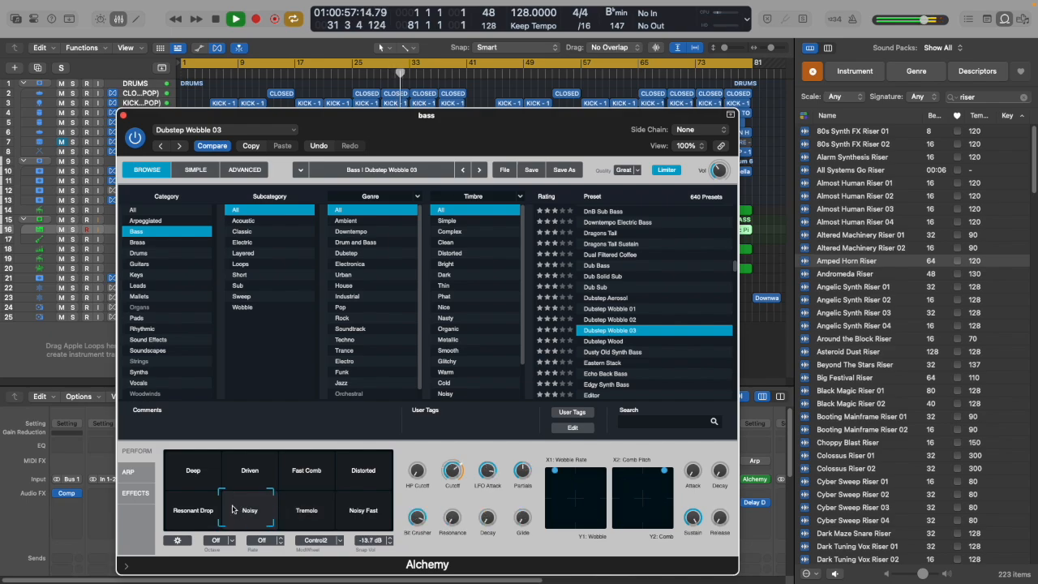
pyautogui.click(207, 509)
# Return to Dubstep Wobble 02 and audition its Low, Slow & Wide, Fast and Mid Cutoff snapshots.
pyautogui.click(600, 320)
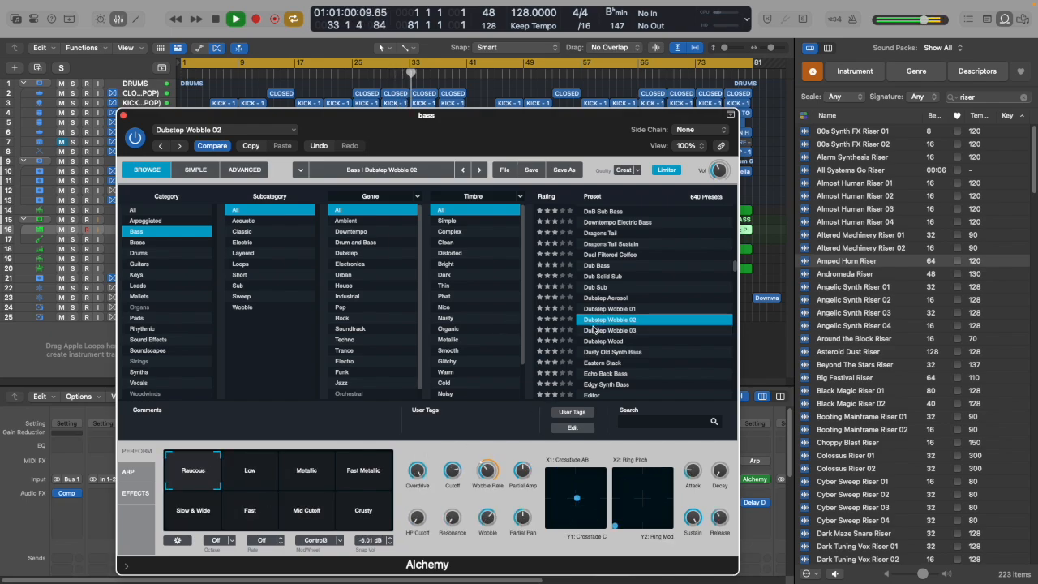
pyautogui.click(247, 477)
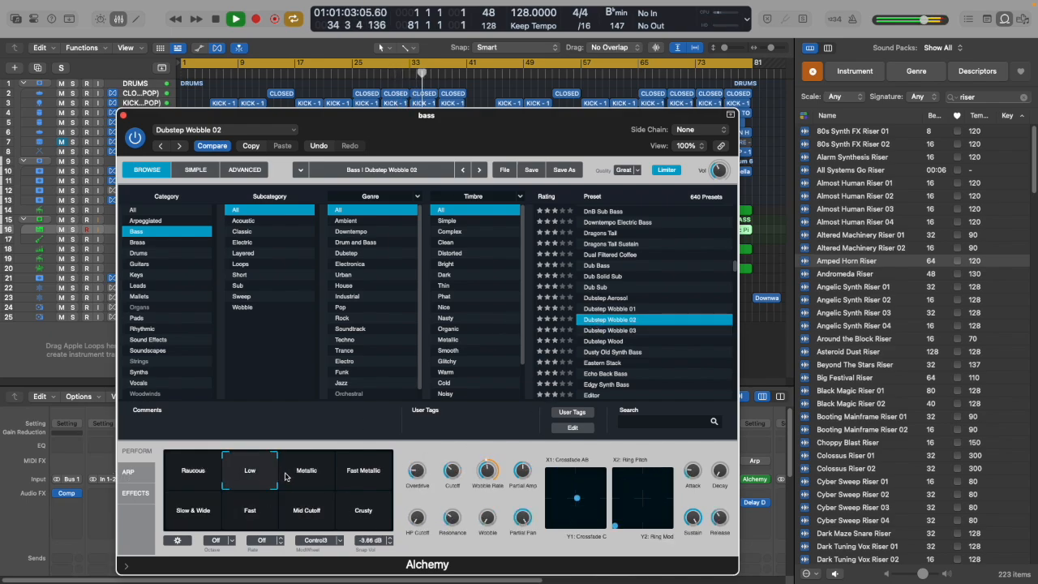
pyautogui.click(193, 509)
pyautogui.click(239, 509)
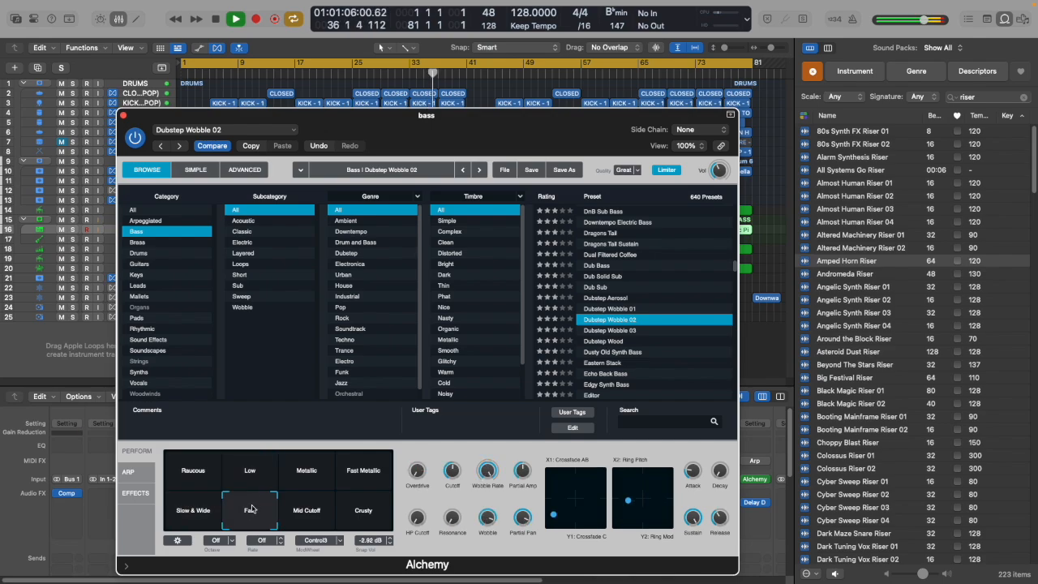
pyautogui.click(307, 504)
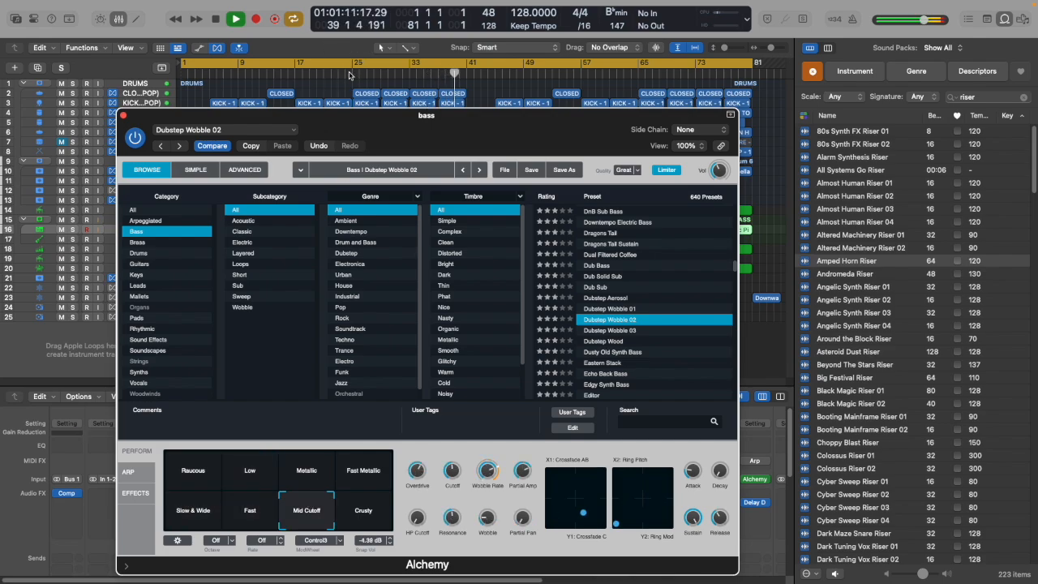
# Load the Dubstep Wood preset and set the cycle range to bars 25 to 41.
pyautogui.press('Down')
pyautogui.press('Down')
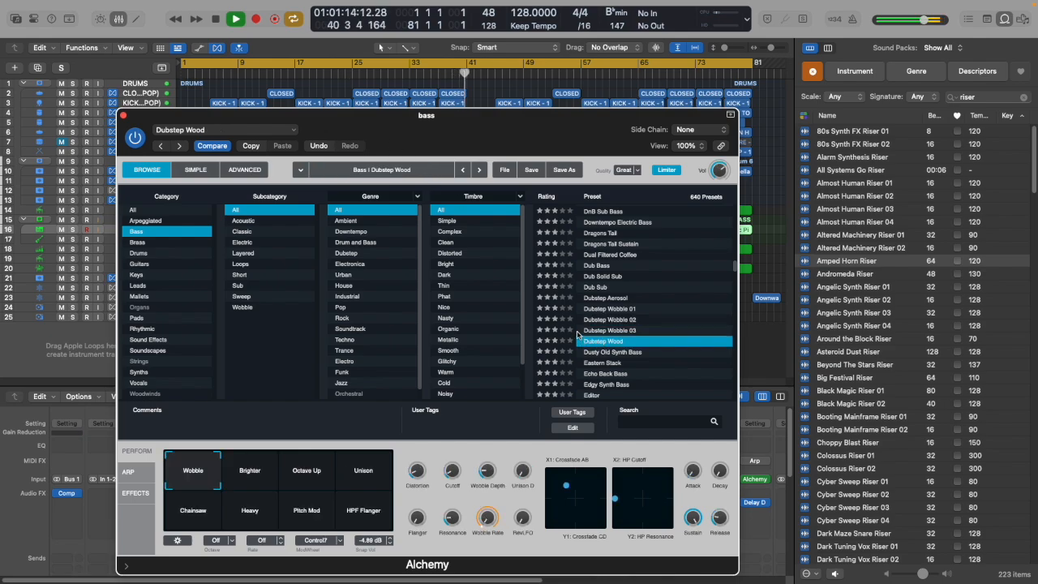
pyautogui.click(352, 75)
pyautogui.click(351, 64)
pyautogui.moveTo(352, 64); pyautogui.dragTo(465, 67)
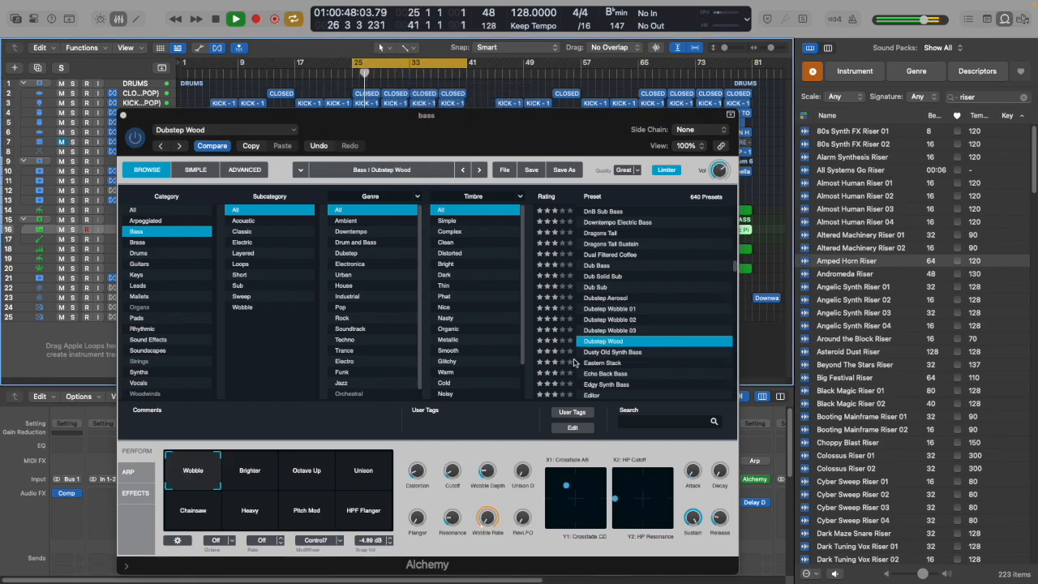
# Audition Dubstep Wood's Brighter, Octave Up, Unison, Chainsaw, Heavy, Pitch Mod and HPF Flanger snapshots, ending on Wobble.
pyautogui.click(248, 479)
pyautogui.click(318, 486)
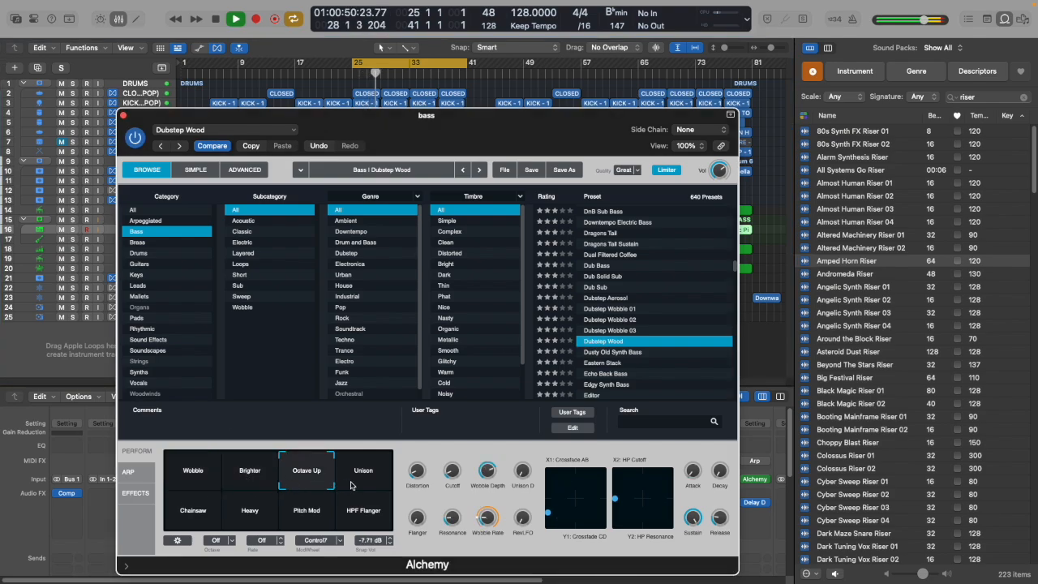
pyautogui.click(356, 485)
pyautogui.click(192, 507)
pyautogui.click(250, 511)
pyautogui.click(306, 511)
pyautogui.click(363, 510)
pyautogui.click(195, 511)
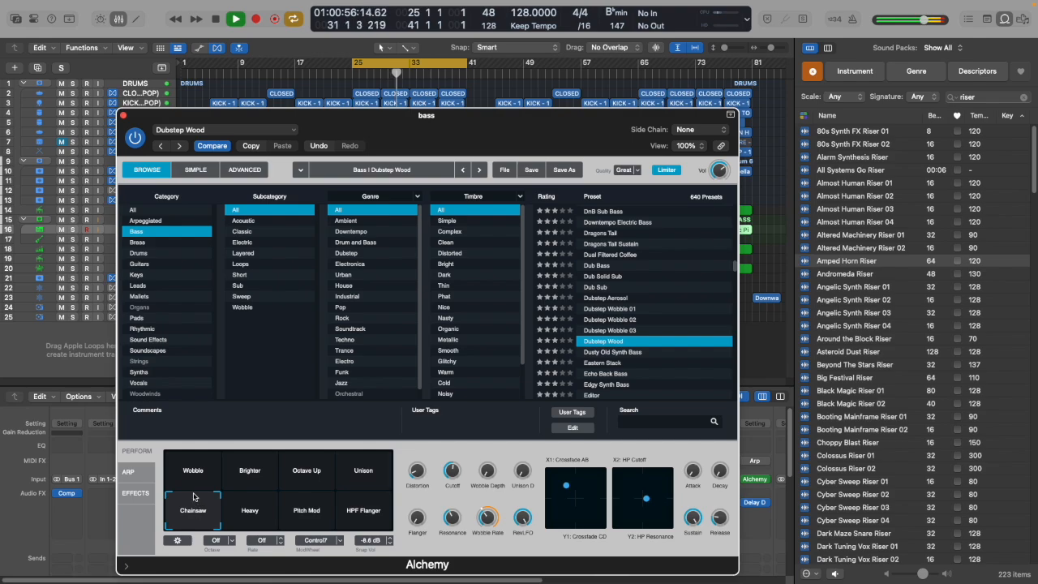
pyautogui.click(191, 478)
# Try Dubstep Wood with distortion and cutoff at 0% and a raised wobble rate and unison detune.
pyautogui.moveTo(447, 468); pyautogui.dragTo(449, 445)
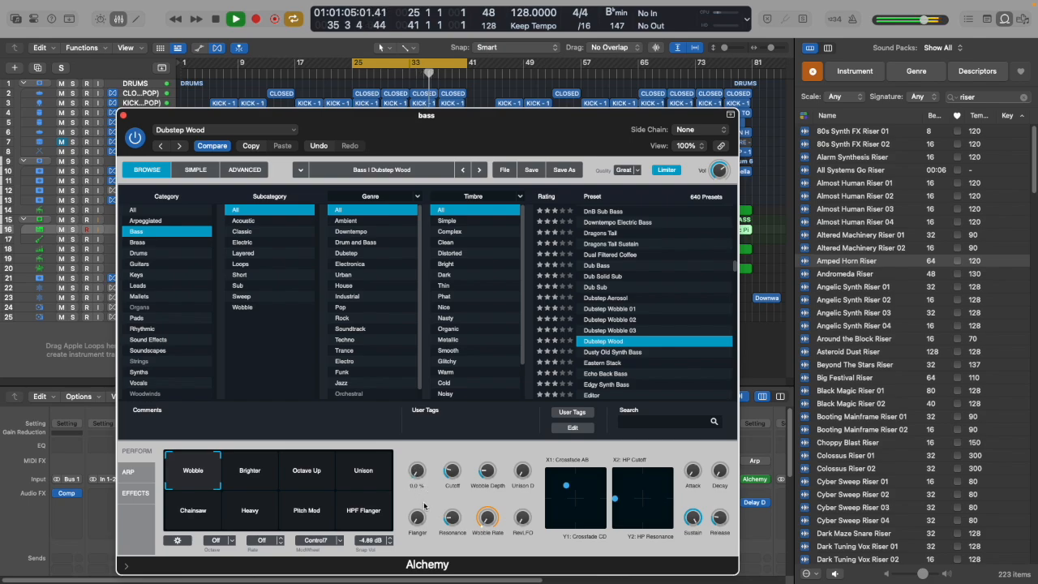
pyautogui.moveTo(484, 519); pyautogui.dragTo(479, 471)
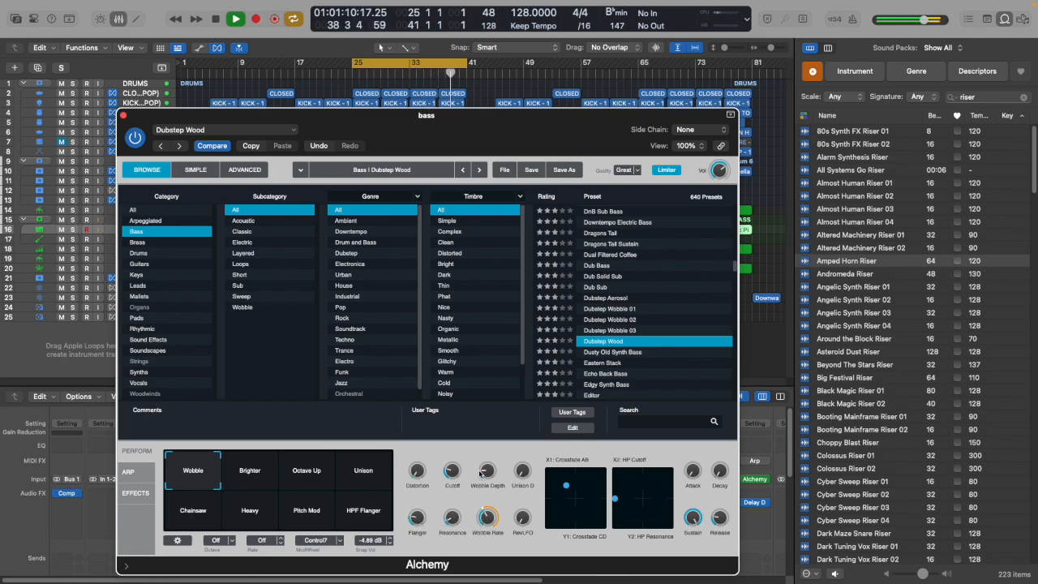
pyautogui.moveTo(523, 466); pyautogui.dragTo(506, 416)
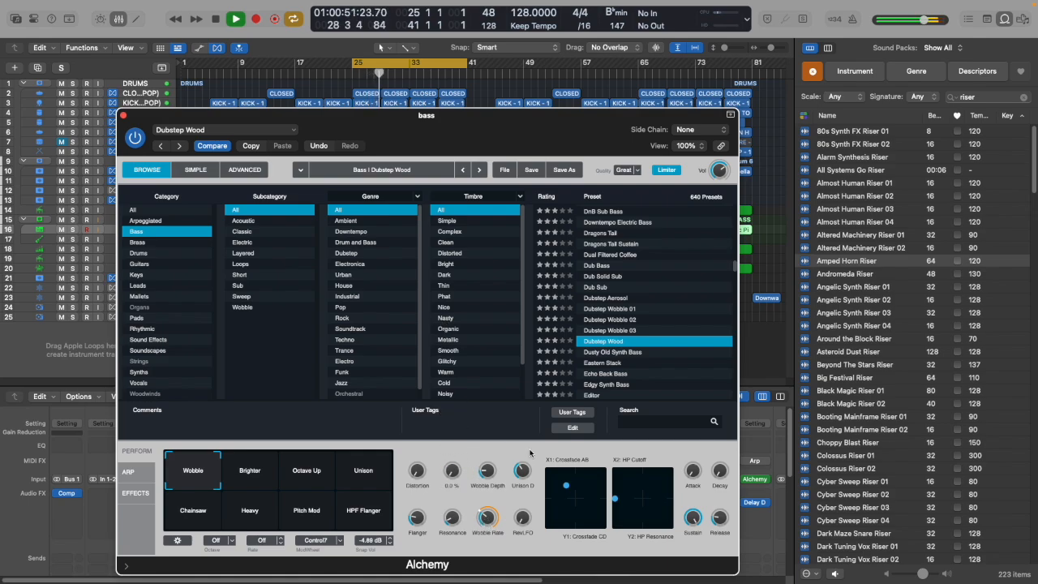
# Audition Dusty Old Synth Bass, Eastern Stack, Echo Back Bass and Edgy Synth Bass, including Edgy Synth Bass's Deep snapshot.
pyautogui.click(621, 351)
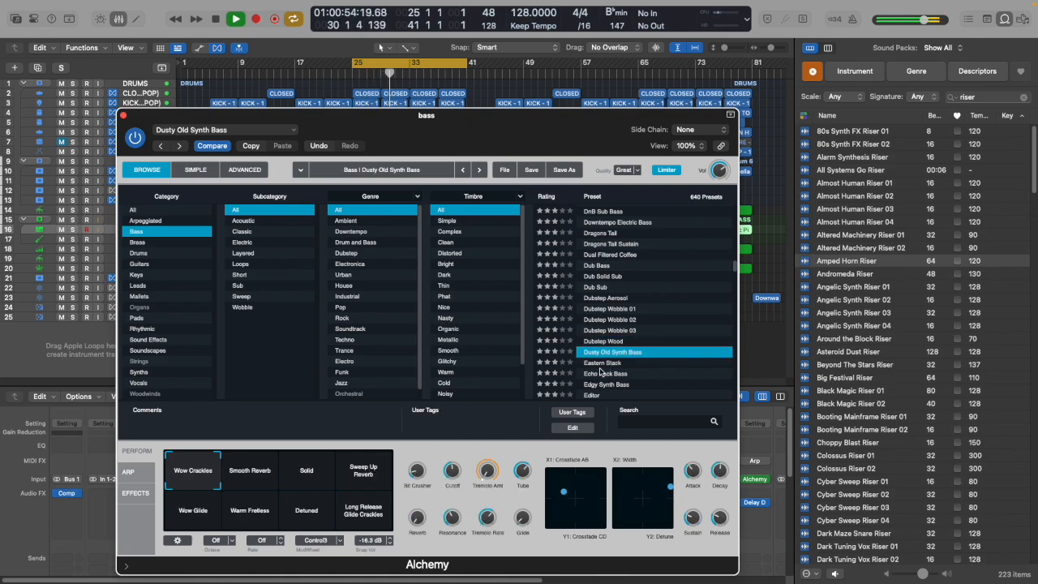
pyautogui.click(604, 364)
pyautogui.click(616, 374)
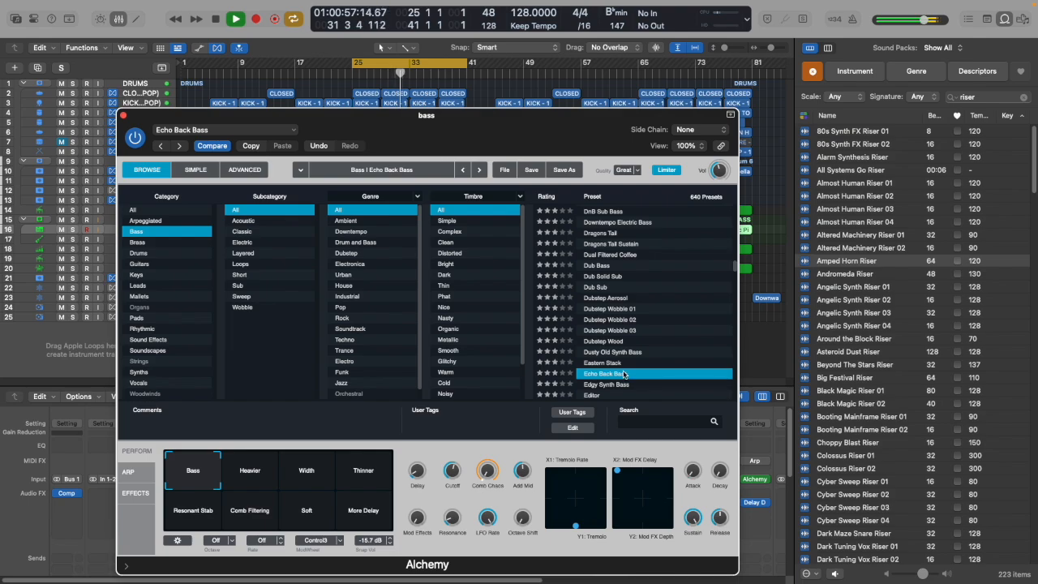
pyautogui.scroll(-4, 623, 374)
pyautogui.click(610, 261)
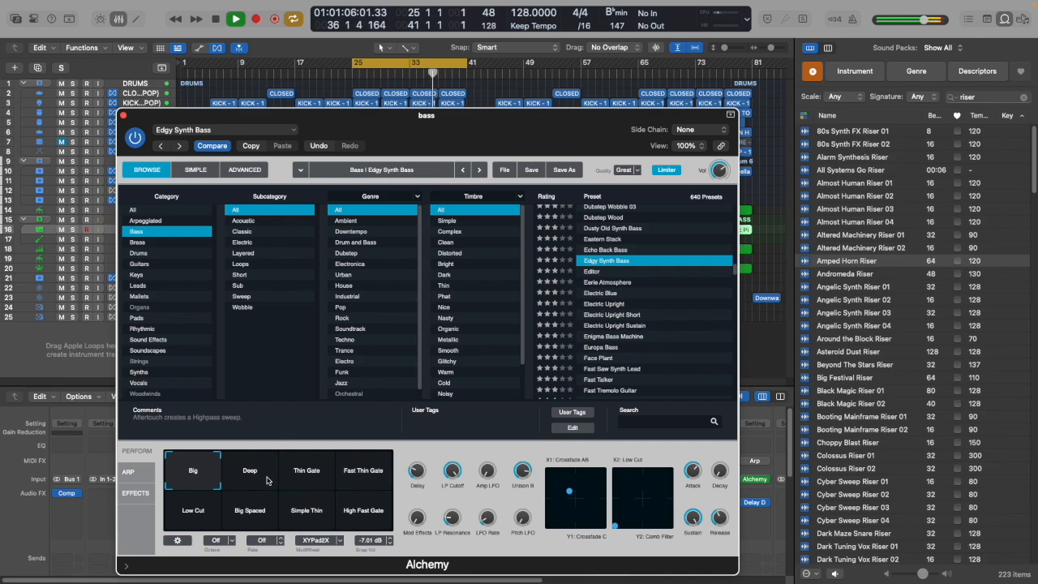
pyautogui.click(261, 471)
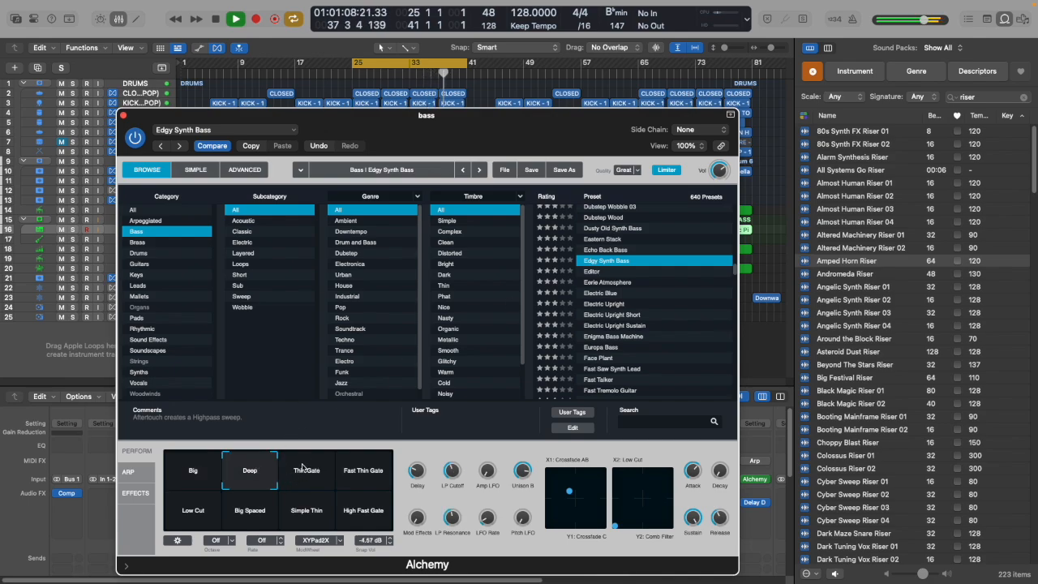
# Extend the cycle range to bars 17 to 41 and audition the Editor preset from bar 25.
pyautogui.moveTo(351, 65); pyautogui.dragTo(296, 65)
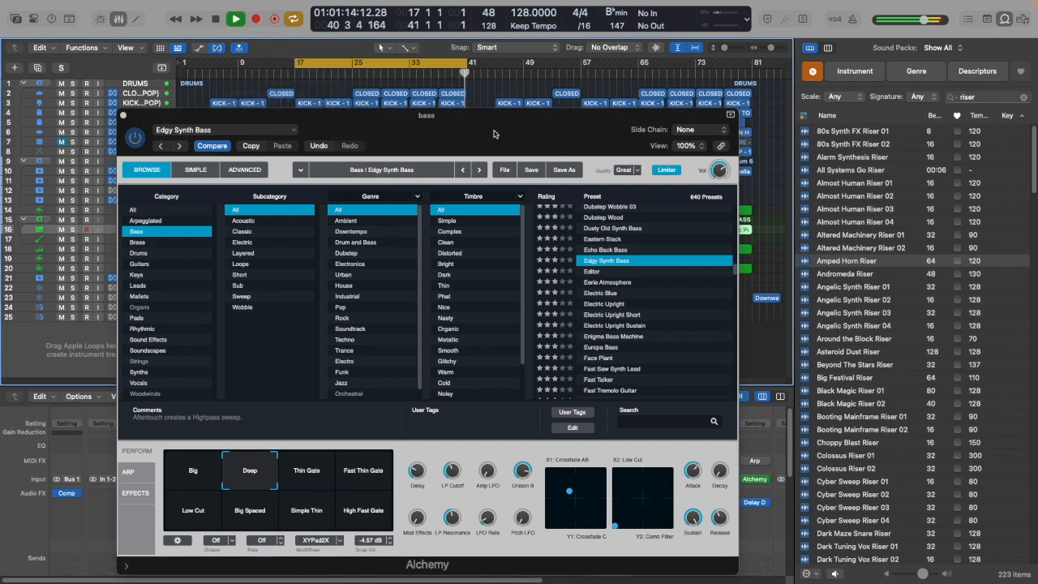
pyautogui.click(595, 272)
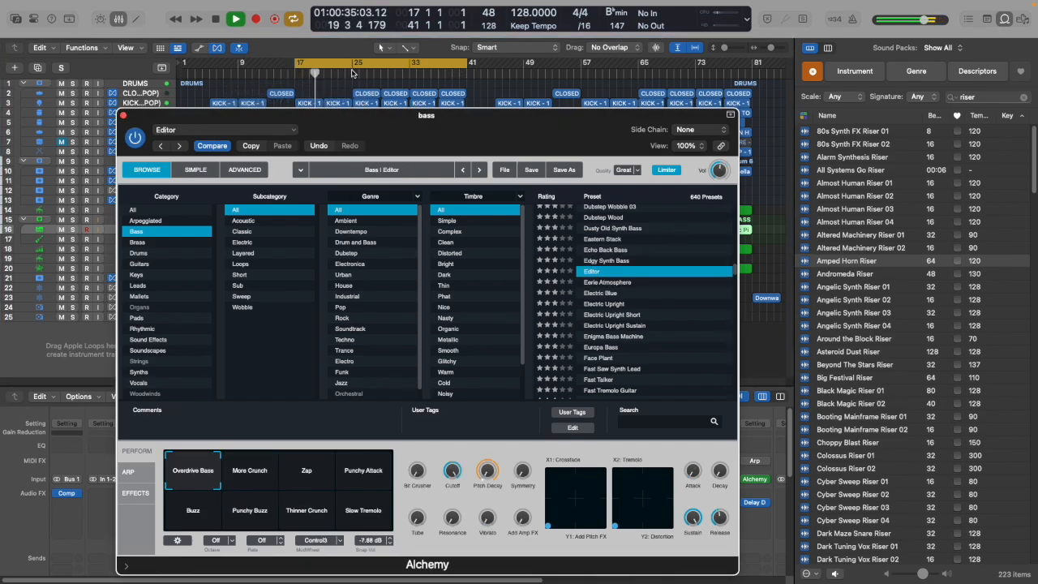
pyautogui.click(352, 73)
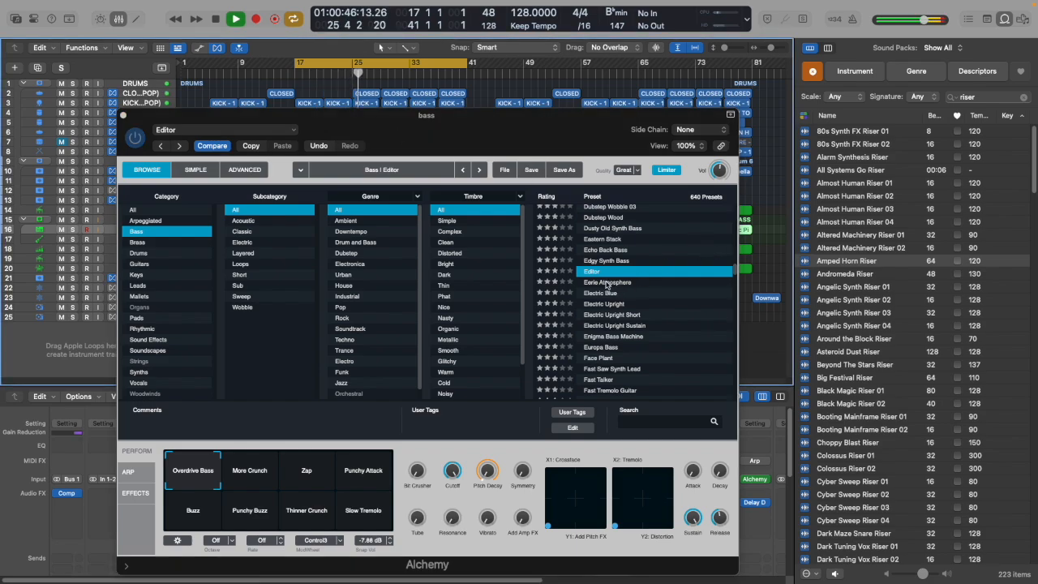
# Audition Editor's More Crunch, Zap, Punchy Attack, Slow Tremolo, Thinner Crunch, Punchy Buzz and Buzz snapshots.
pyautogui.click(256, 469)
pyautogui.click(307, 473)
pyautogui.click(364, 476)
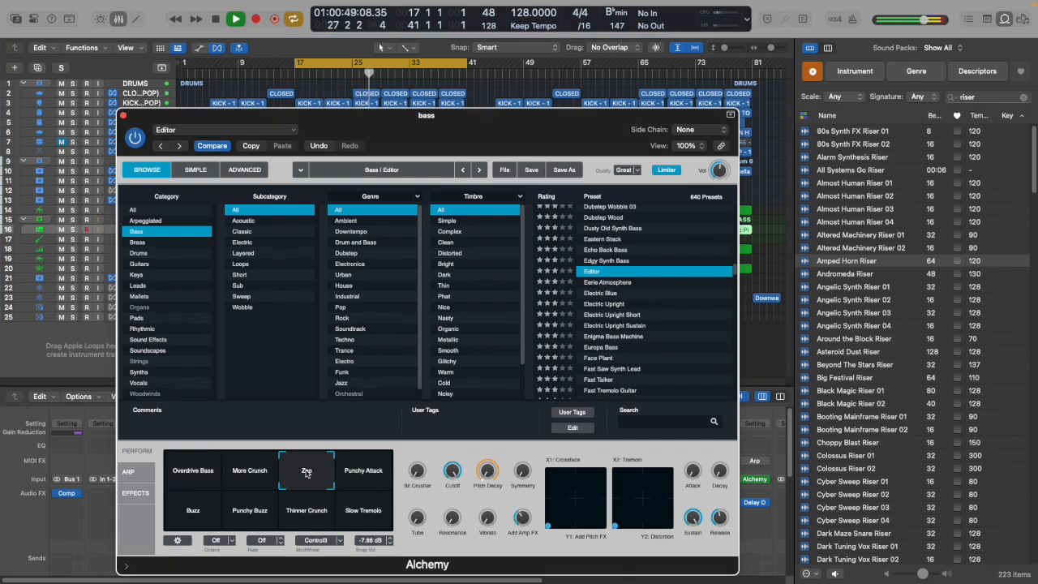
pyautogui.click(366, 513)
pyautogui.click(328, 514)
pyautogui.click(244, 507)
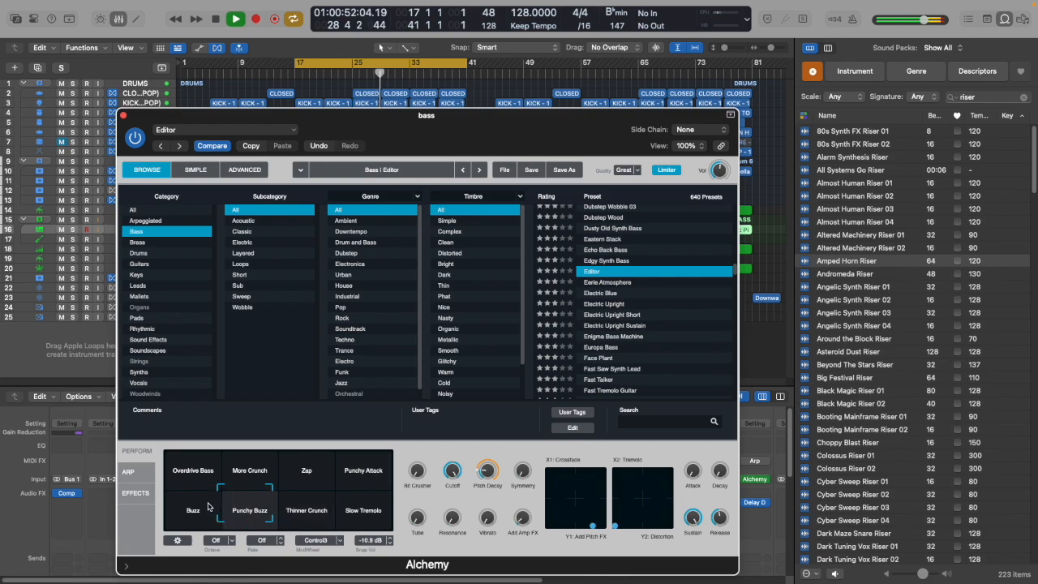
pyautogui.click(211, 509)
# Try Eerie Atmosphere with its More Comb snapshot and filter the bass presets by the Glitchy timbre.
pyautogui.click(602, 282)
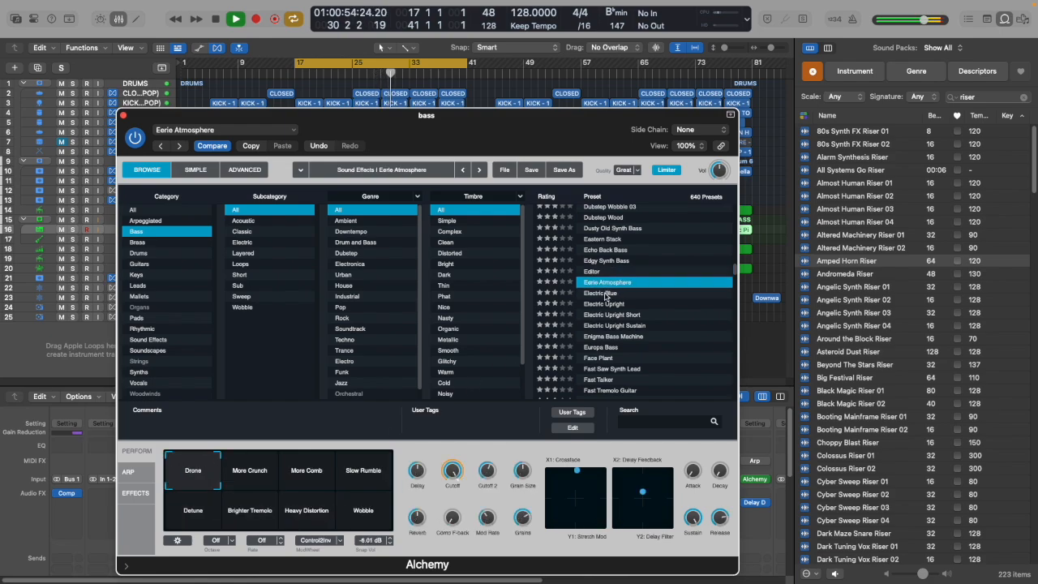
pyautogui.click(447, 361)
pyautogui.click(298, 472)
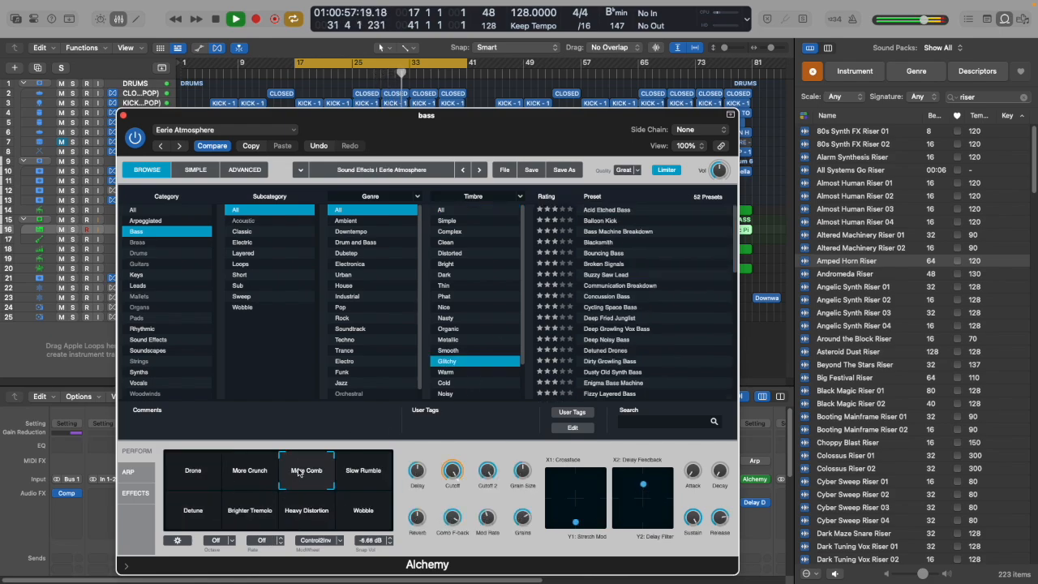
# Audition the glitchy bass presets Communication Breakdown, Concussion Bass and Cycling Space Bass.
pyautogui.click(602, 286)
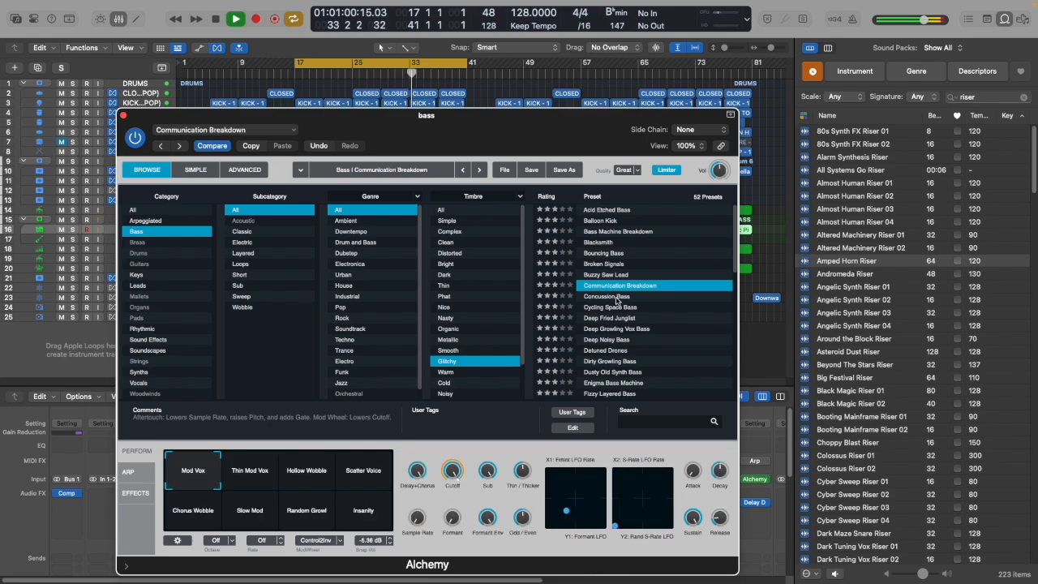
pyautogui.click(604, 297)
pyautogui.click(601, 308)
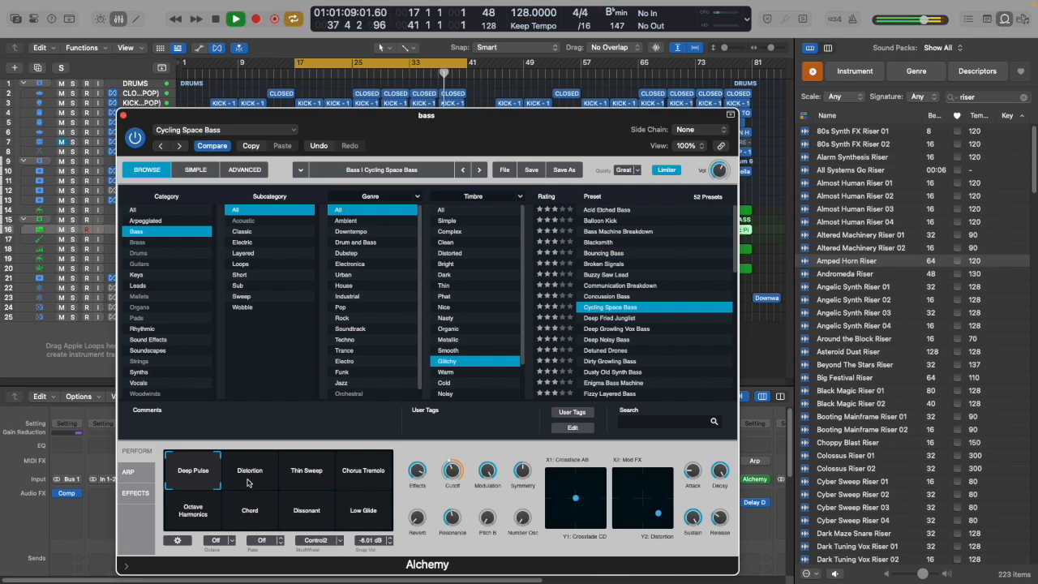
# Audition Cycling Space Bass's Distortion, Deep Pulse, Octave Harmonics and Chord snapshots.
pyautogui.click(248, 483)
pyautogui.click(194, 483)
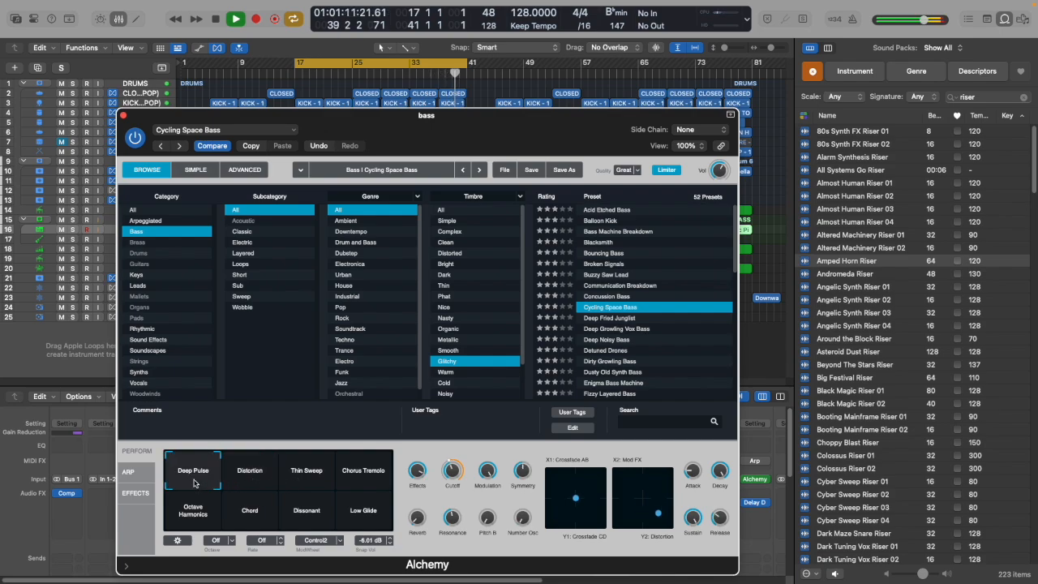
pyautogui.click(198, 511)
pyautogui.click(251, 512)
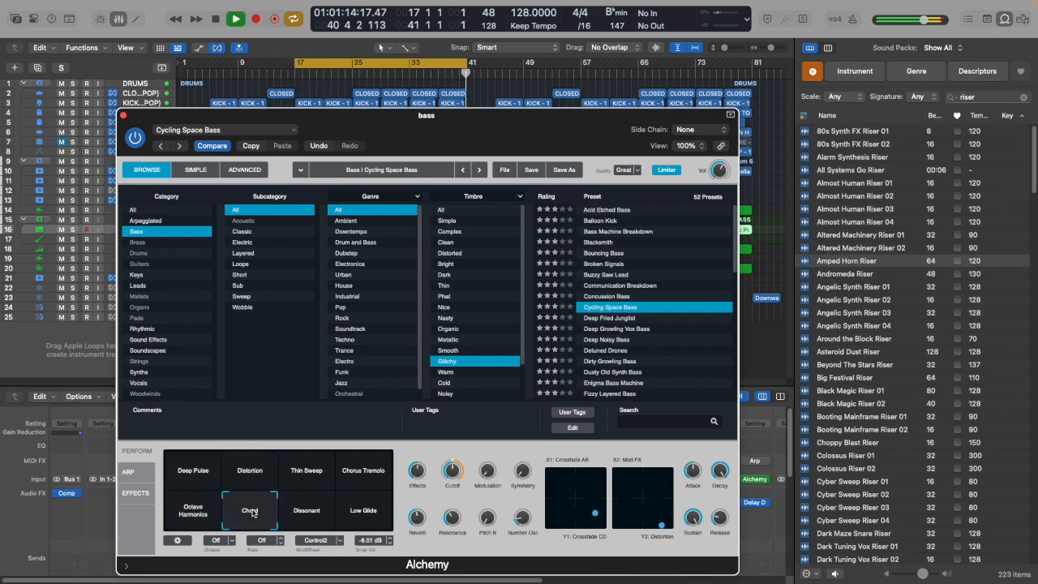
# Repeat the Swirling track's bar 17 region twice so it fills bars 25 to 41.
pyautogui.click(362, 82)
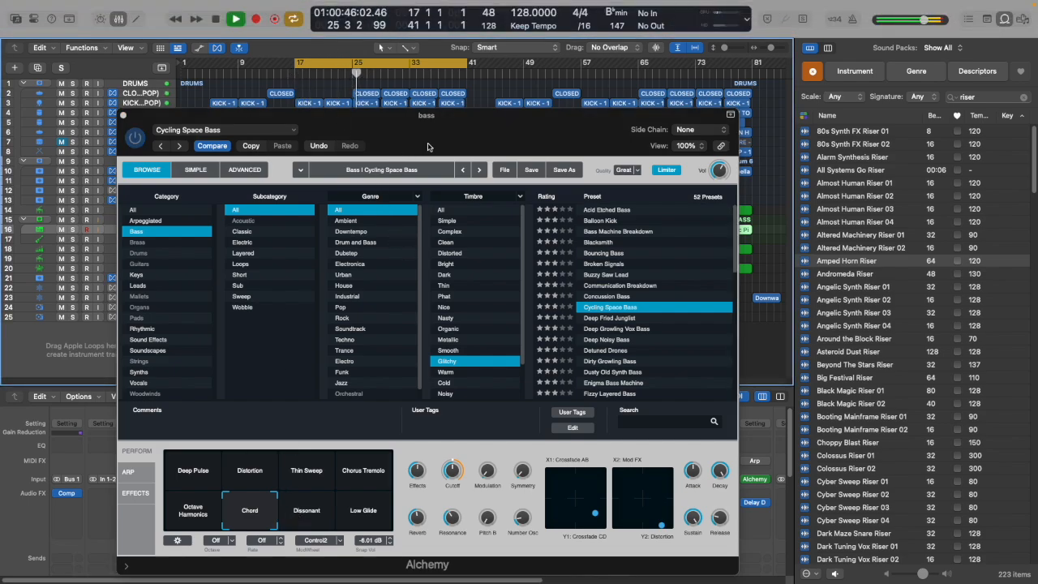
pyautogui.moveTo(428, 147); pyautogui.dragTo(439, 390)
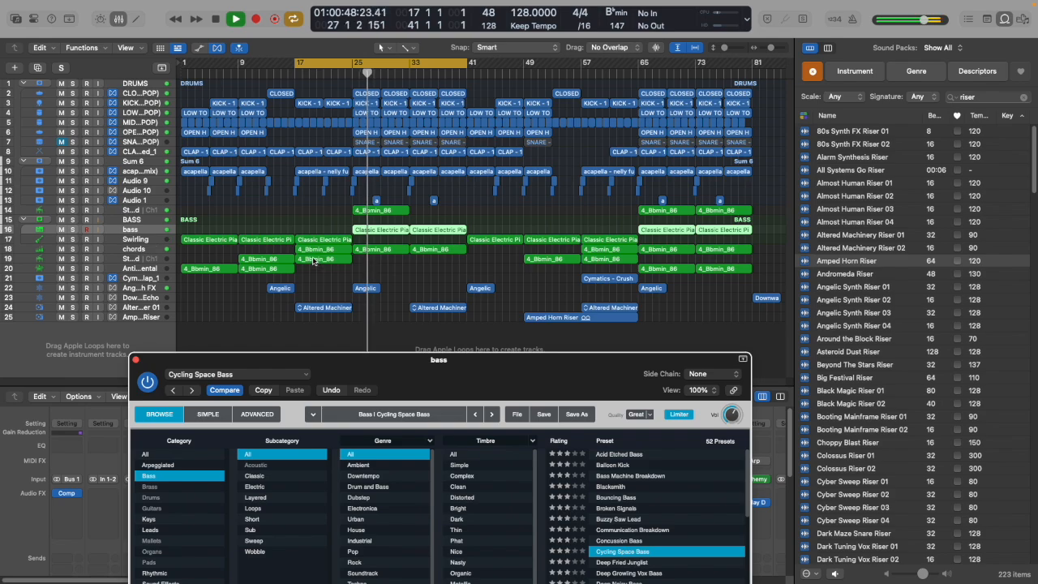
pyautogui.click(321, 243)
pyautogui.press('super+r')
pyautogui.press('super+r')
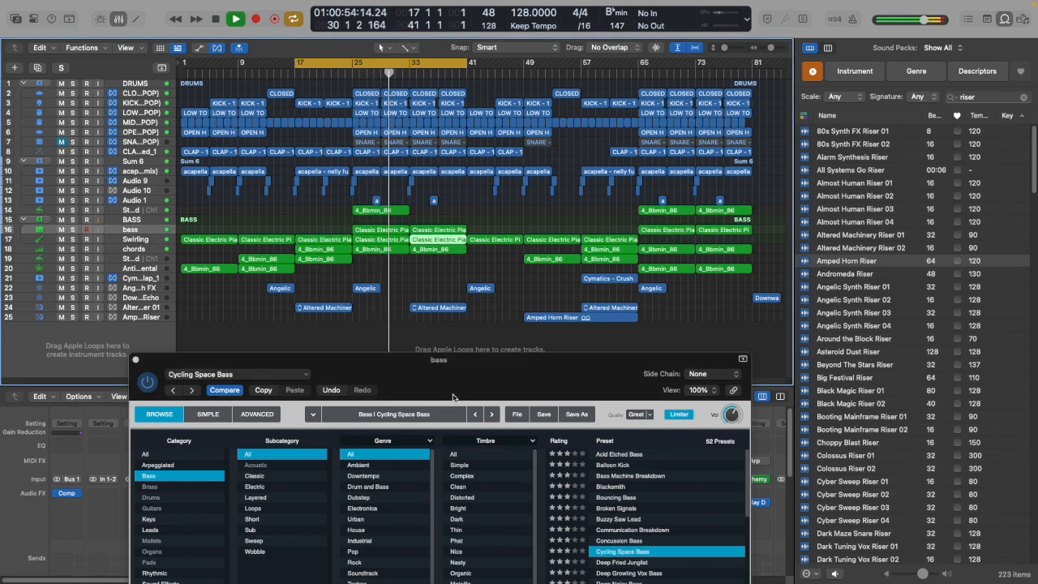
# Audition the glitchy bass presets Concussion Bass, Communication Breakdown and Buzzy Saw Lead.
pyautogui.moveTo(453, 397); pyautogui.dragTo(373, 313)
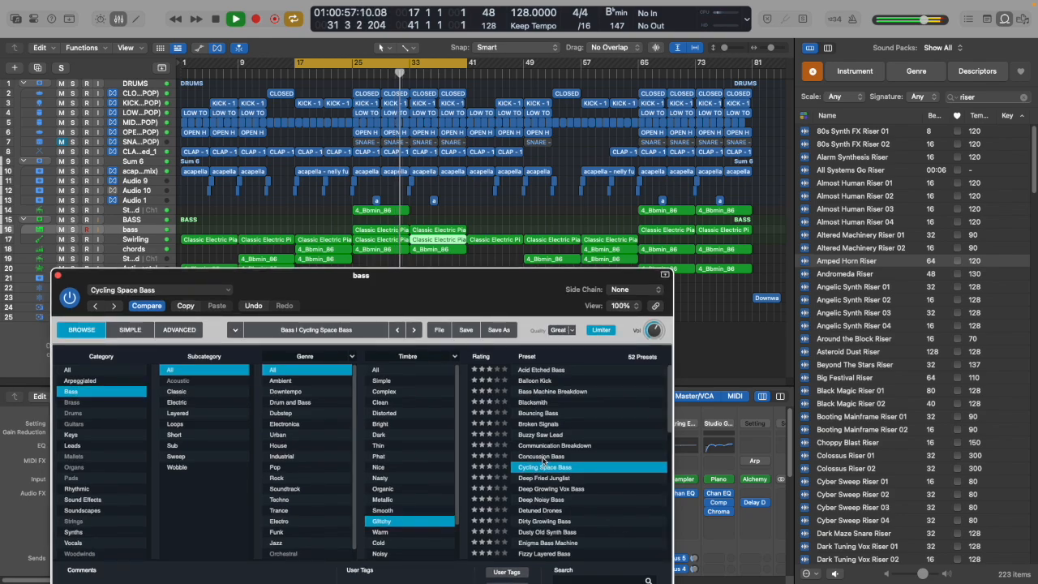
pyautogui.click(542, 456)
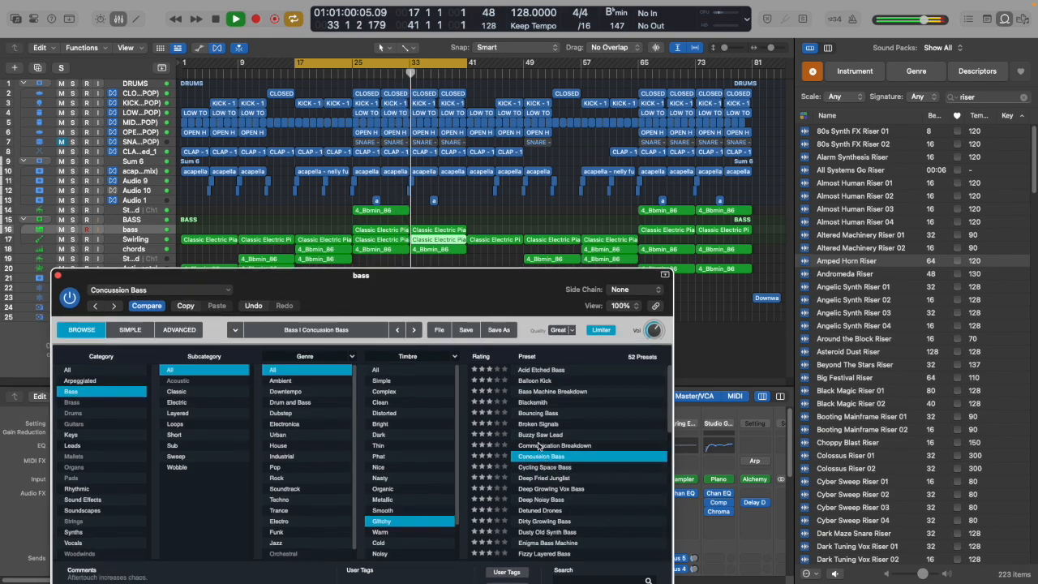
pyautogui.click(539, 445)
pyautogui.click(537, 436)
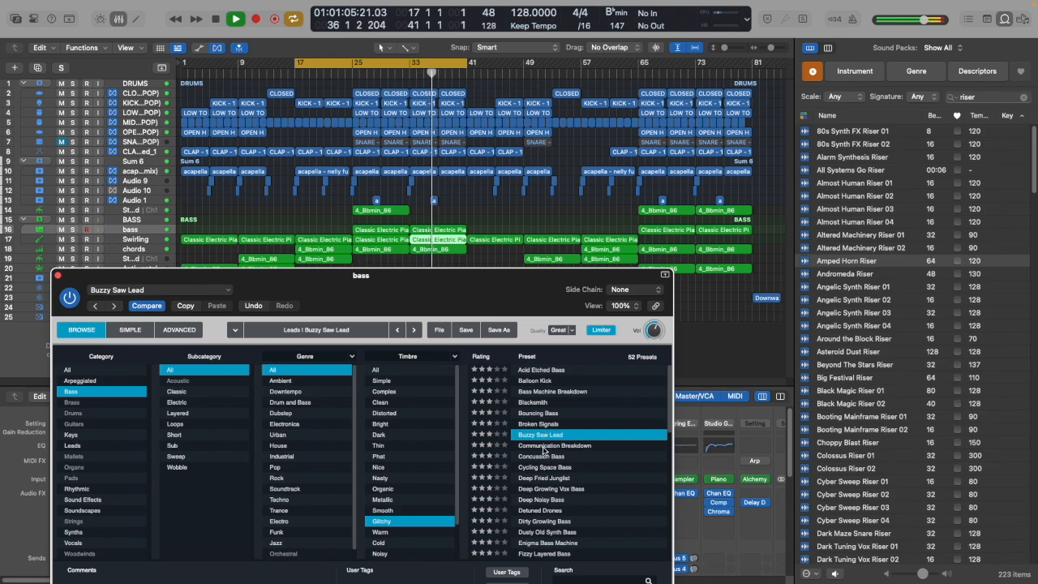
# Audition the glitchy bass presets Enigma Bass Machine, Fizzy Layered Bass and Formant Bass.
pyautogui.scroll(-5, 544, 452)
pyautogui.scroll(-5, 545, 381)
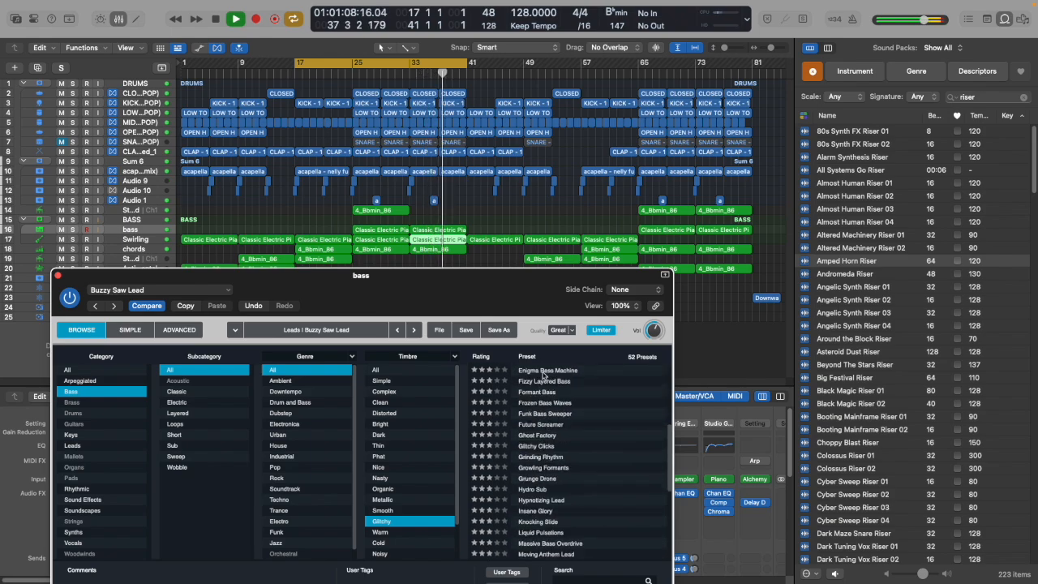
pyautogui.click(541, 370)
pyautogui.click(543, 381)
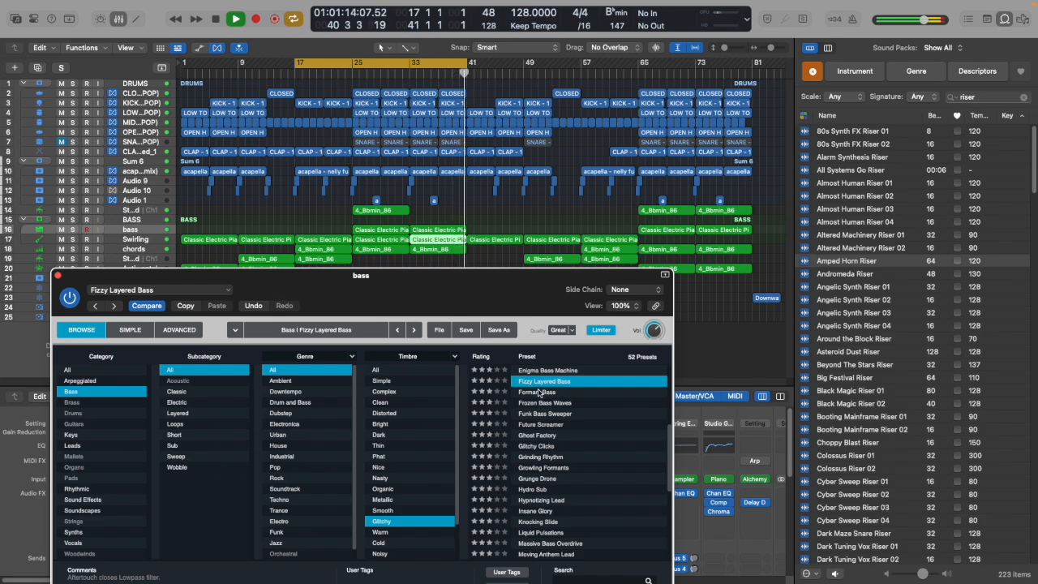
pyautogui.click(539, 392)
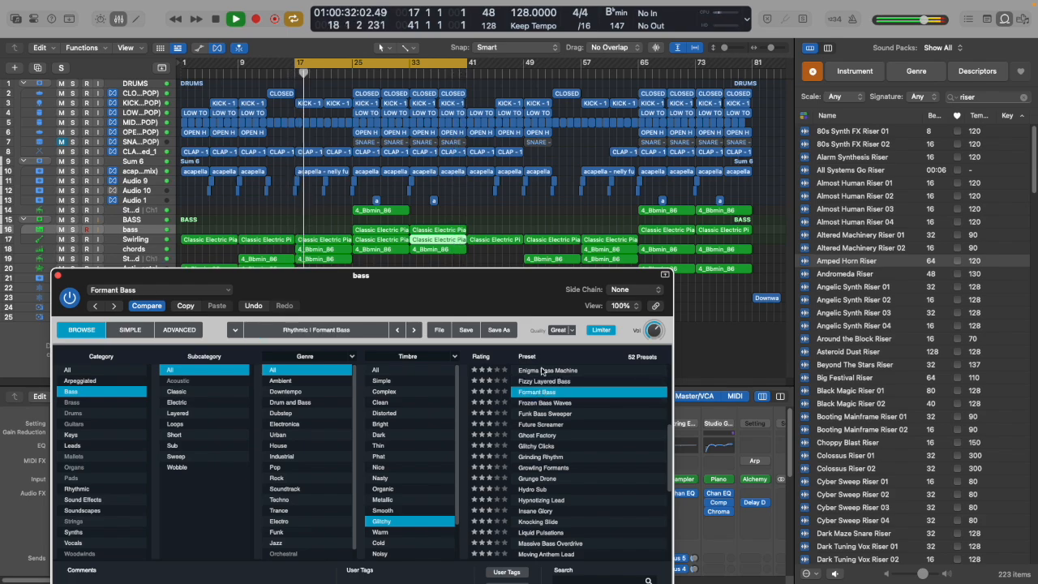
# Audition Frozen Bass Waves, Funk Bass Sweeper and Future Screamer with playback from bar 25.
pyautogui.click(400, 244)
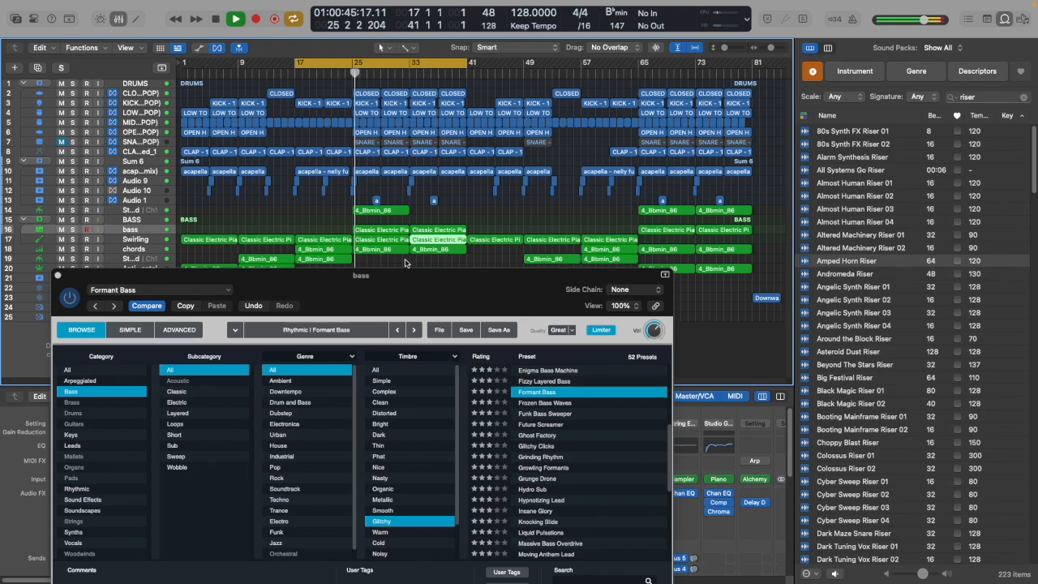
pyautogui.click(551, 403)
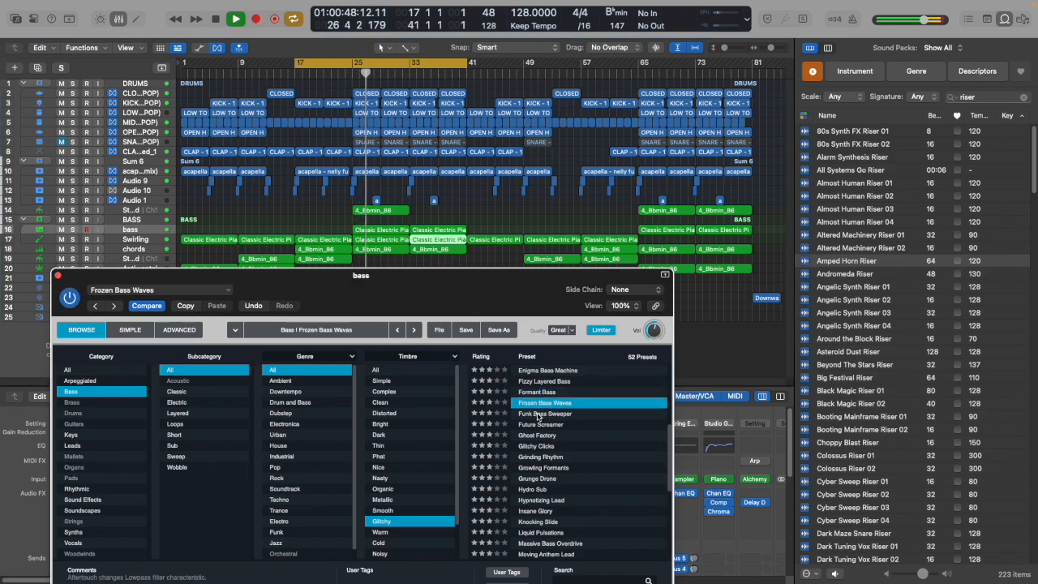
pyautogui.click(538, 415)
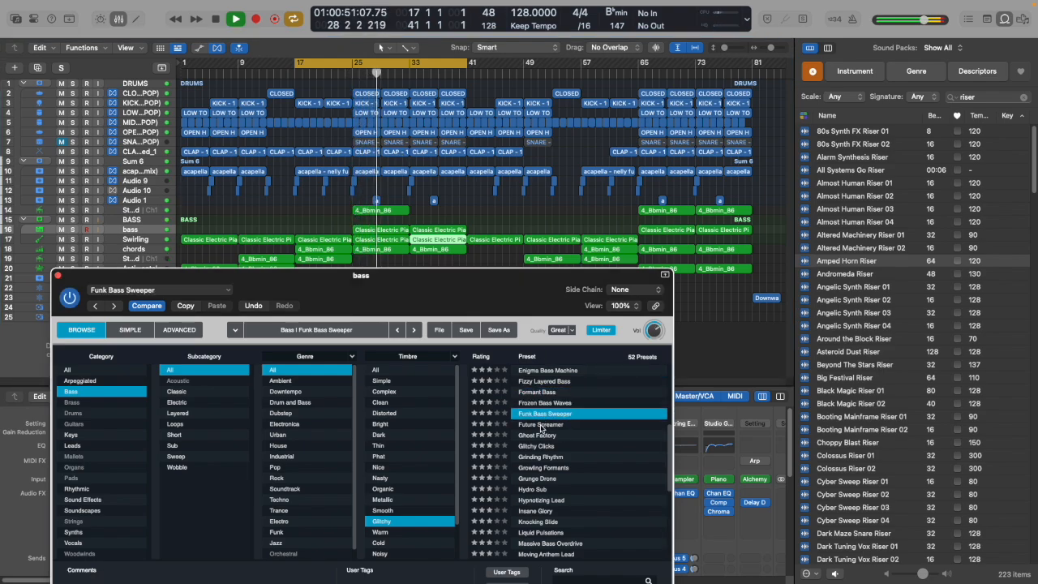
pyautogui.click(541, 425)
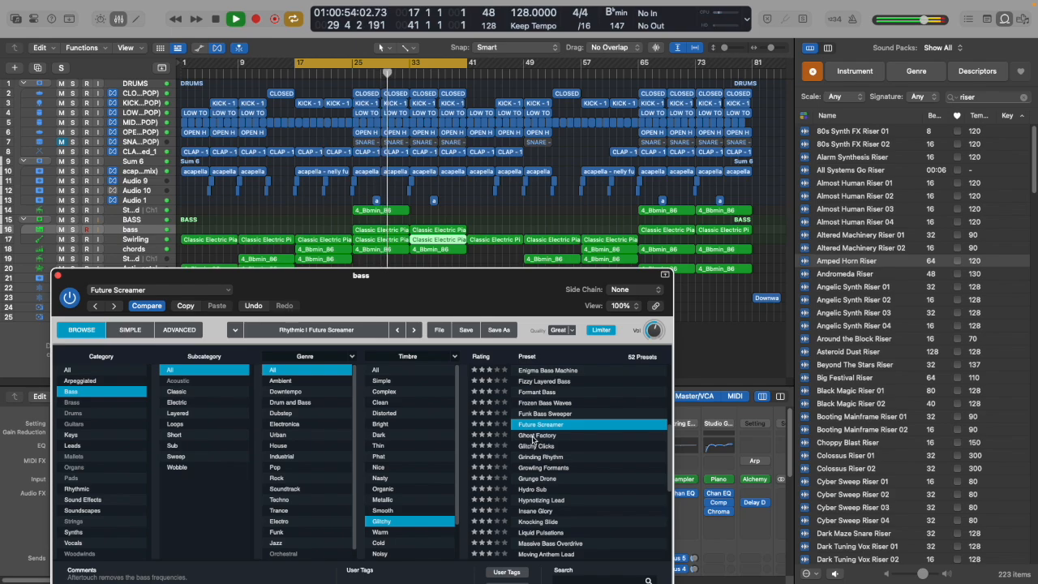
# Audition Future Screamer's Electro Moving Bass, Punchy Bass, Distorted Dark Analog Bass, Soundscape, Massive Brass and Chord Stab snapshots, ending on Evolving Bass.
pyautogui.moveTo(495, 305); pyautogui.dragTo(544, 120)
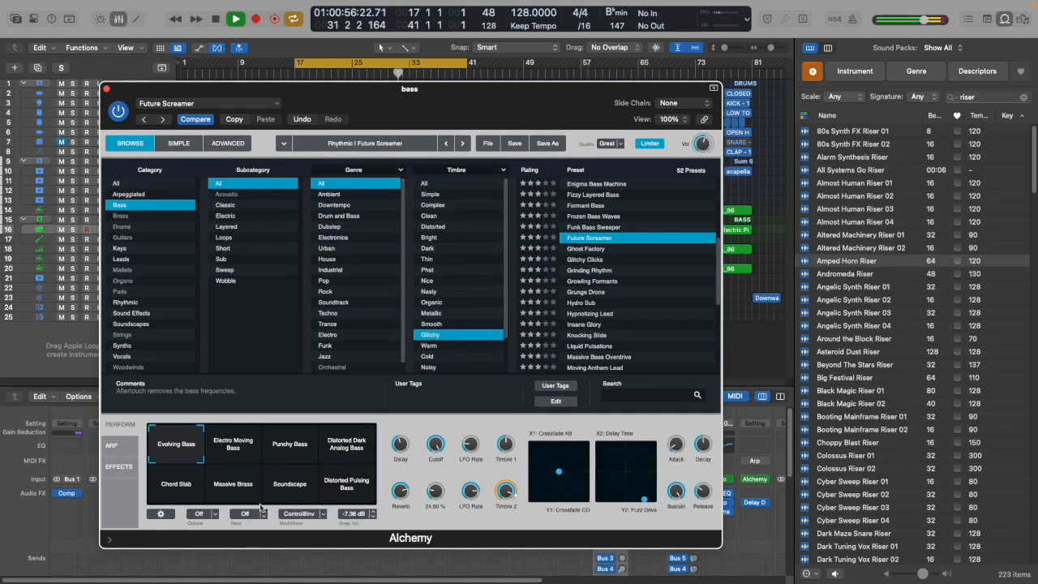
pyautogui.click(242, 457)
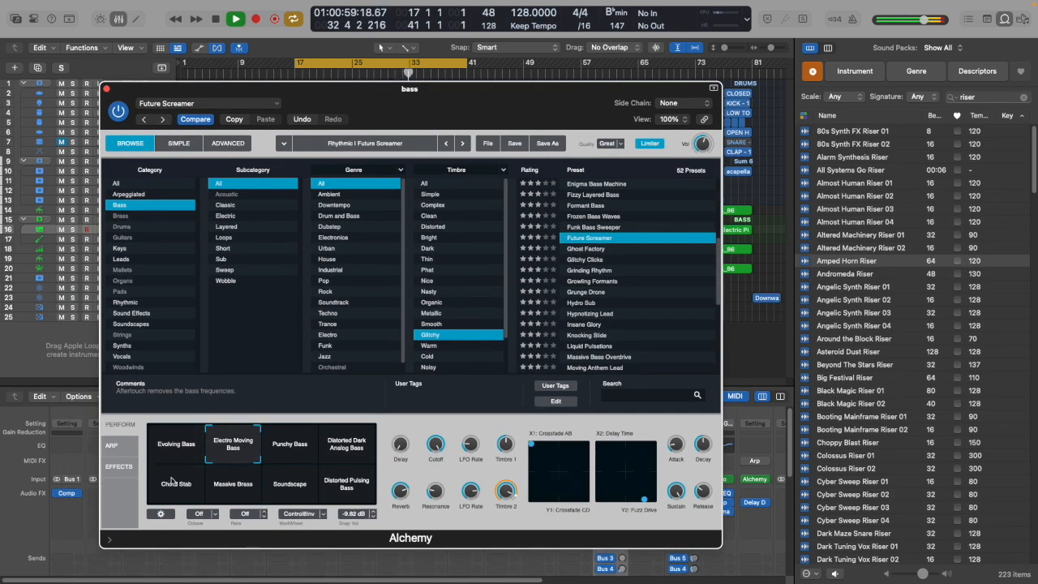
pyautogui.click(284, 454)
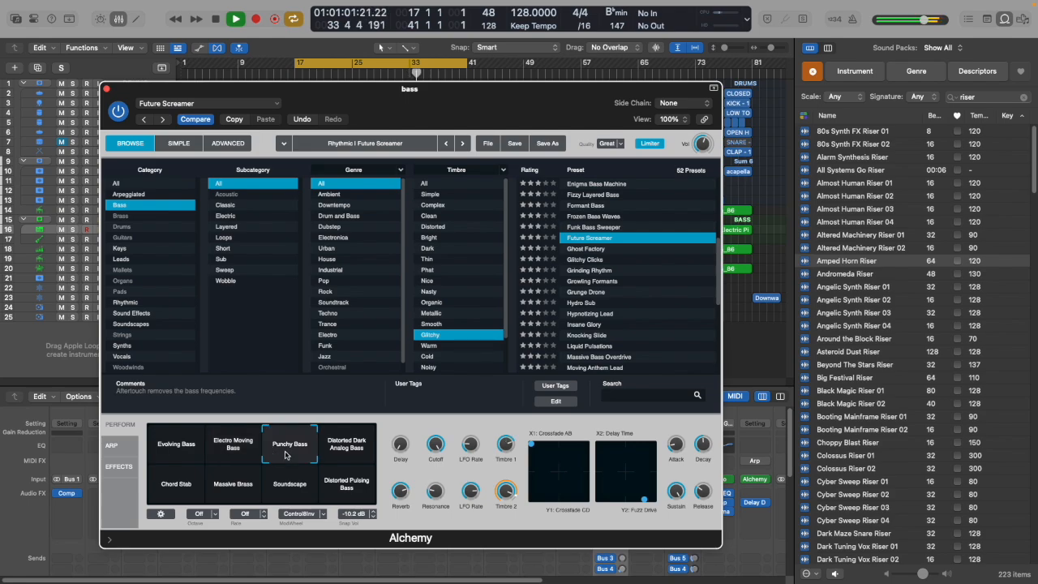
pyautogui.click(328, 453)
pyautogui.click(283, 478)
pyautogui.click(233, 486)
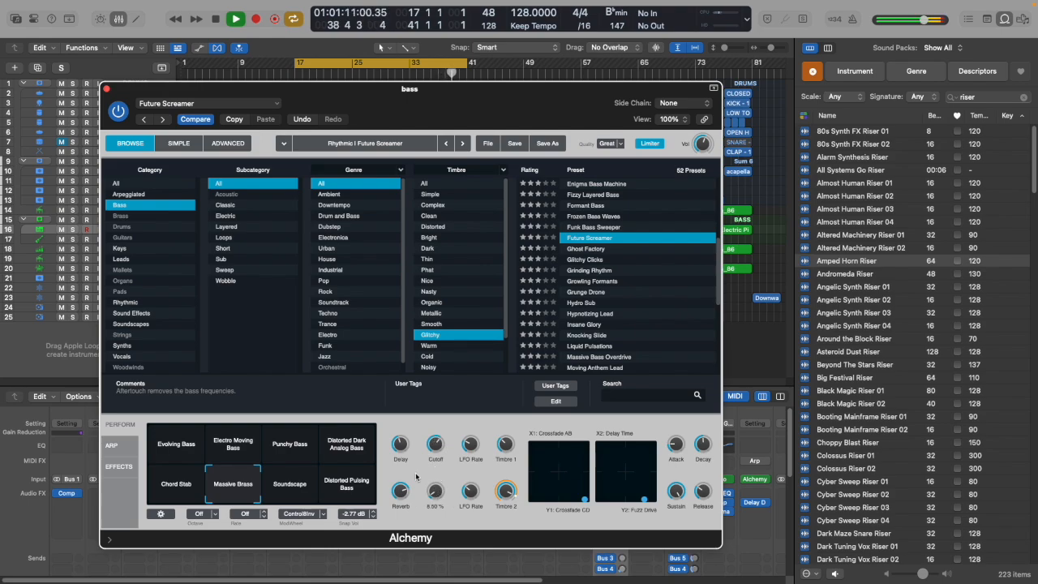
pyautogui.click(185, 483)
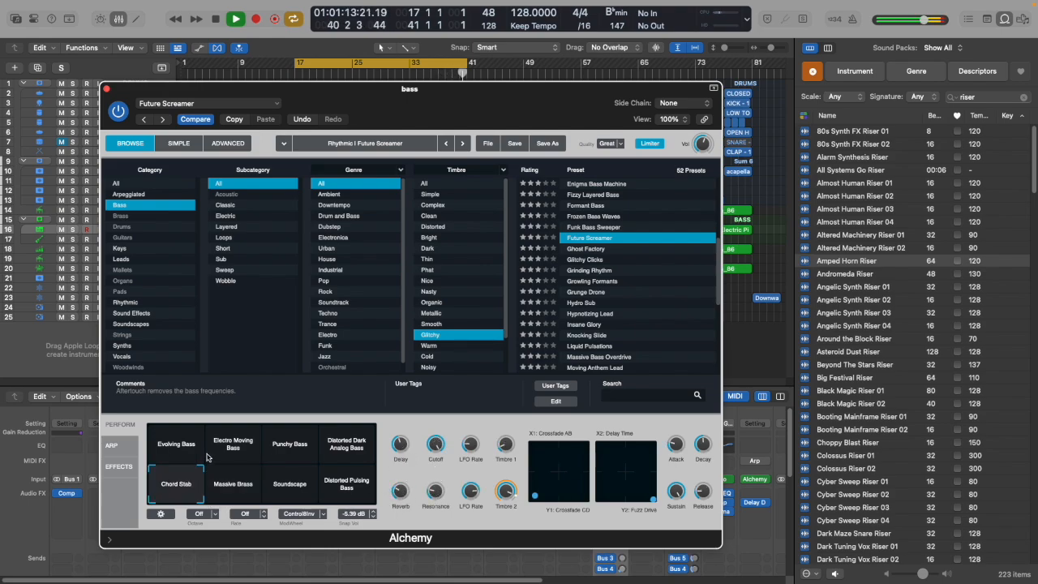
pyautogui.click(179, 454)
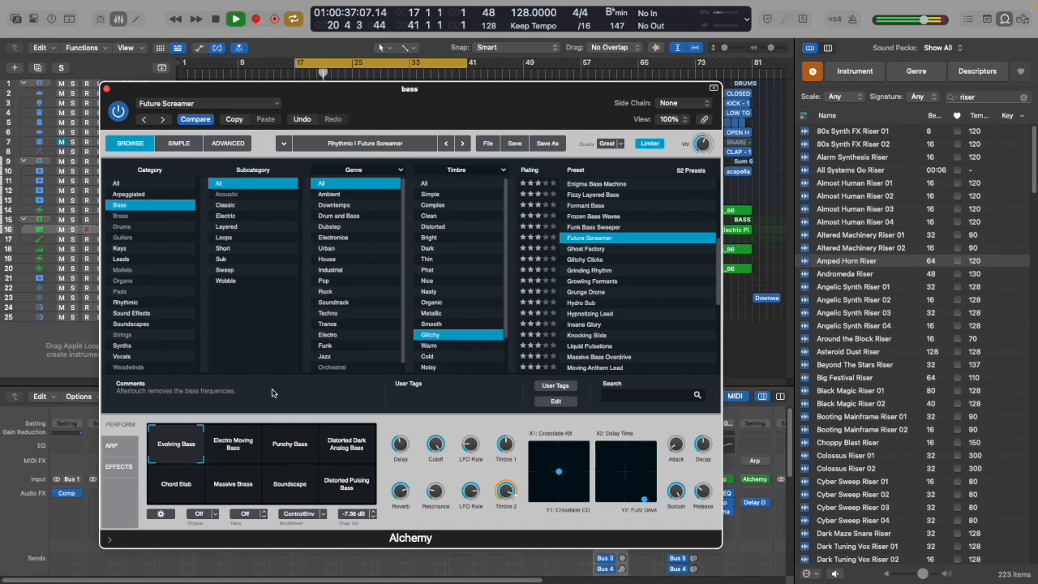
# Filter the glitchy bass presets by the House genre and audition them from Deep Growling Vox Bass through Ring Mod Solid Bass.
pyautogui.moveTo(436, 105); pyautogui.dragTo(424, 139)
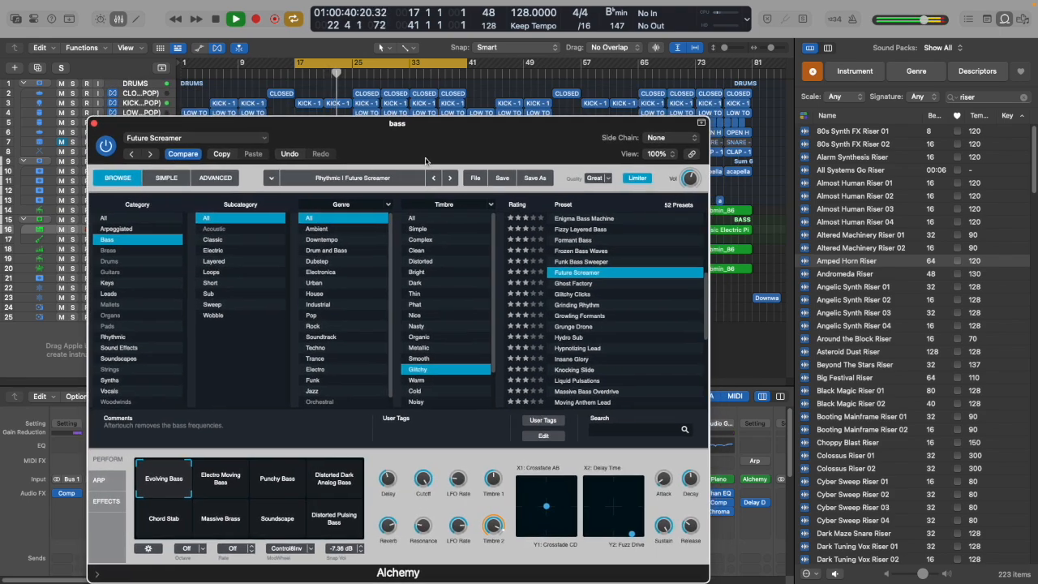
pyautogui.click(316, 295)
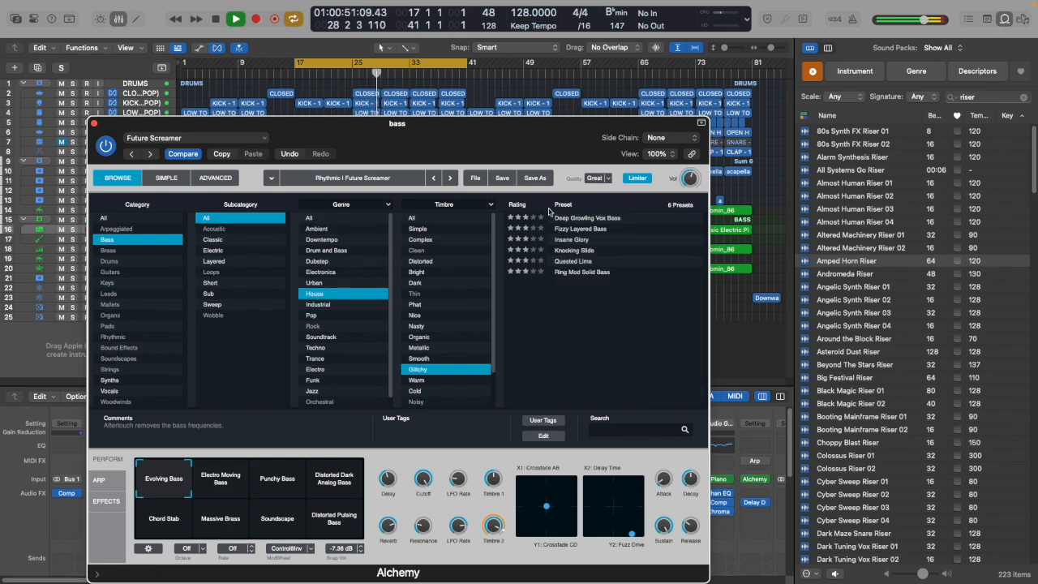
pyautogui.click(559, 217)
pyautogui.click(571, 229)
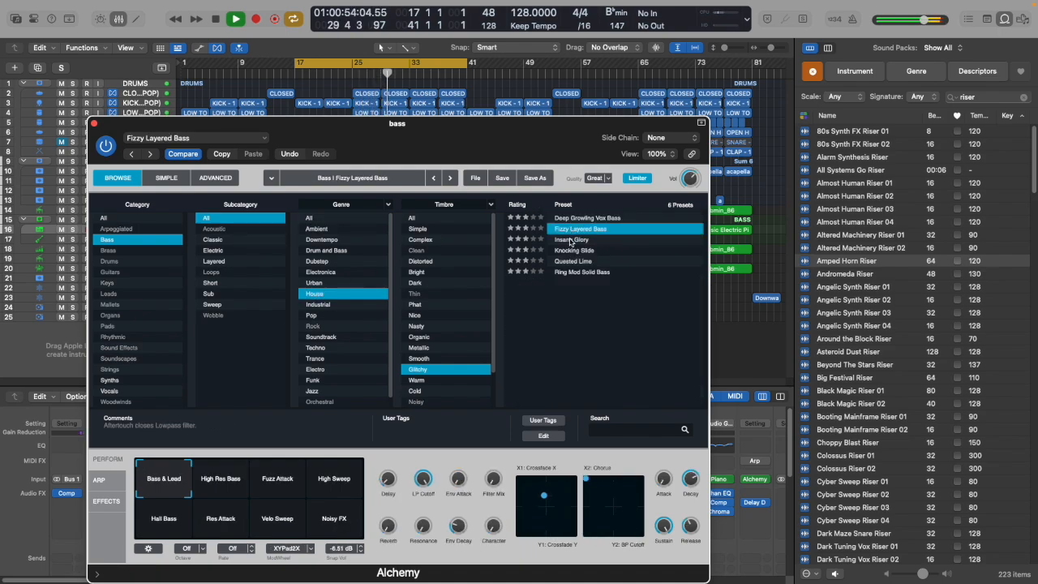
pyautogui.click(570, 241)
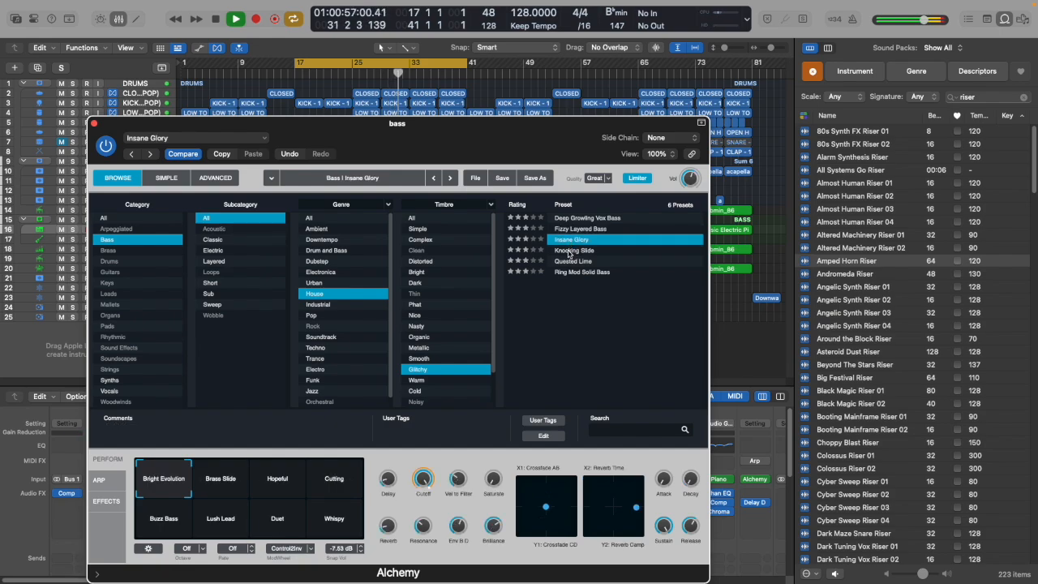
pyautogui.click(570, 252)
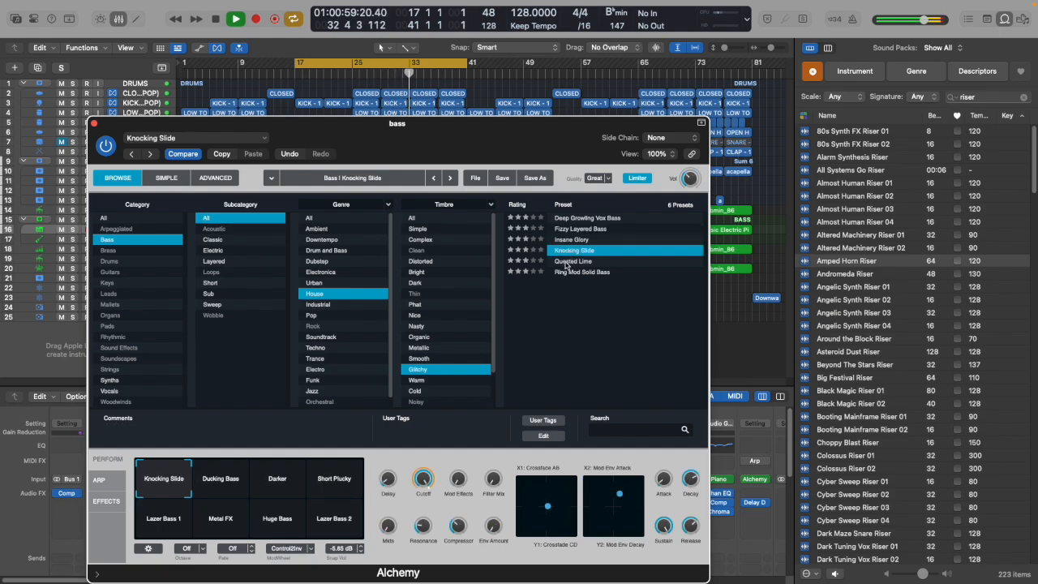
pyautogui.click(566, 262)
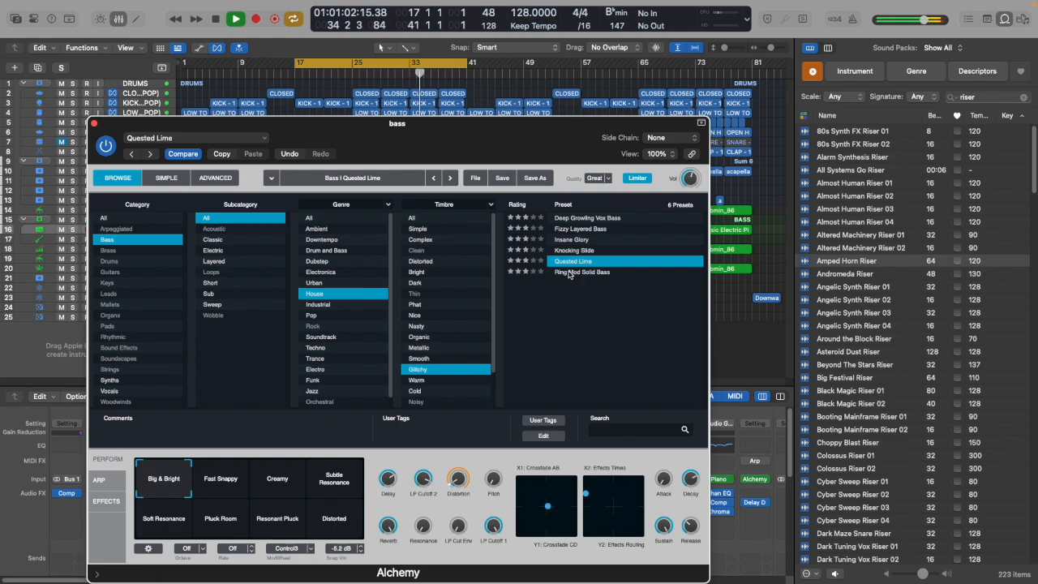
pyautogui.click(570, 272)
# Set the timbre filter to All and audition Room Pluck, 80s Classic Synth Bass and 80s Disco Funk.
pyautogui.click(420, 222)
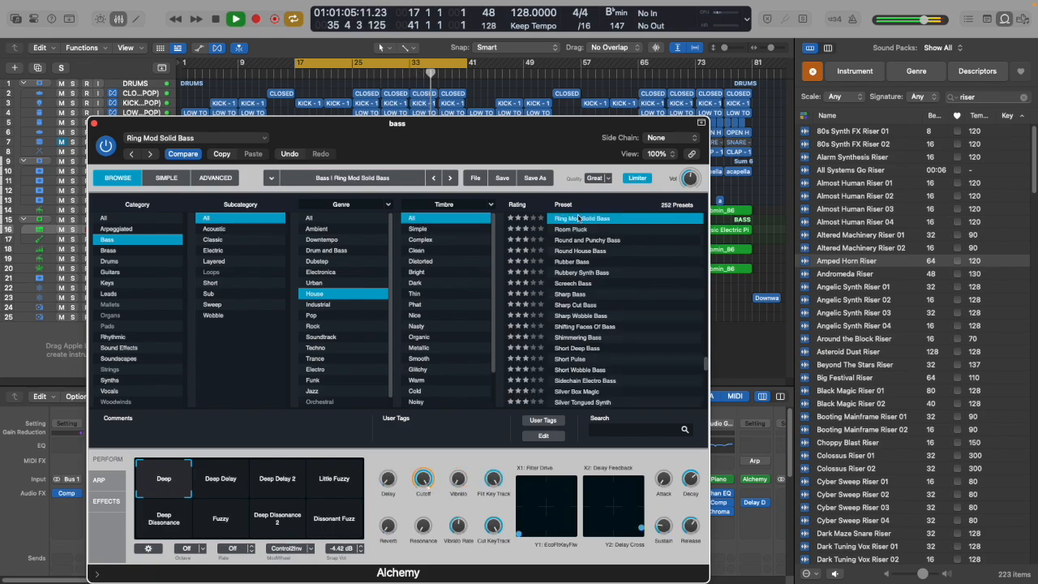
pyautogui.click(581, 230)
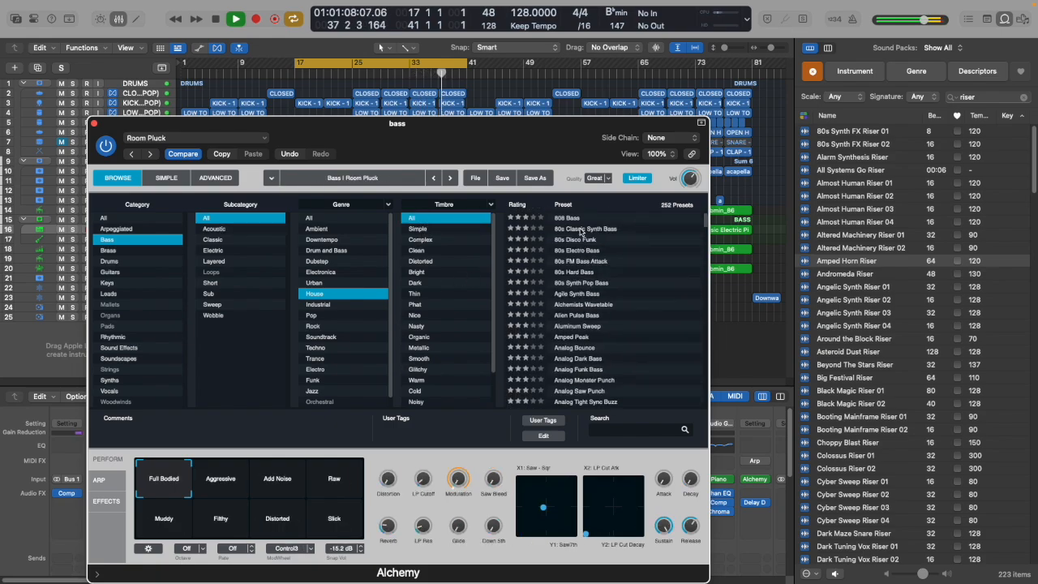
pyautogui.click(581, 230)
pyautogui.click(590, 240)
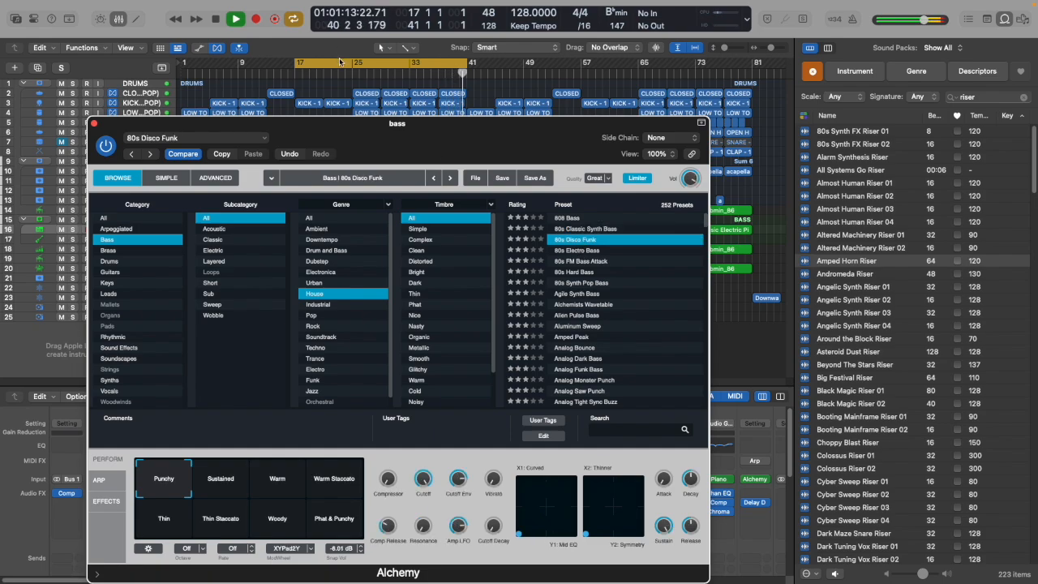
# Move the cycle range's start to bar 25 and audition 80s Electro Bass, 80s FM Bass Attack, 80s Hard Bass and 80s Synth Pop Bass.
pyautogui.moveTo(296, 67); pyautogui.dragTo(355, 67)
pyautogui.click(569, 250)
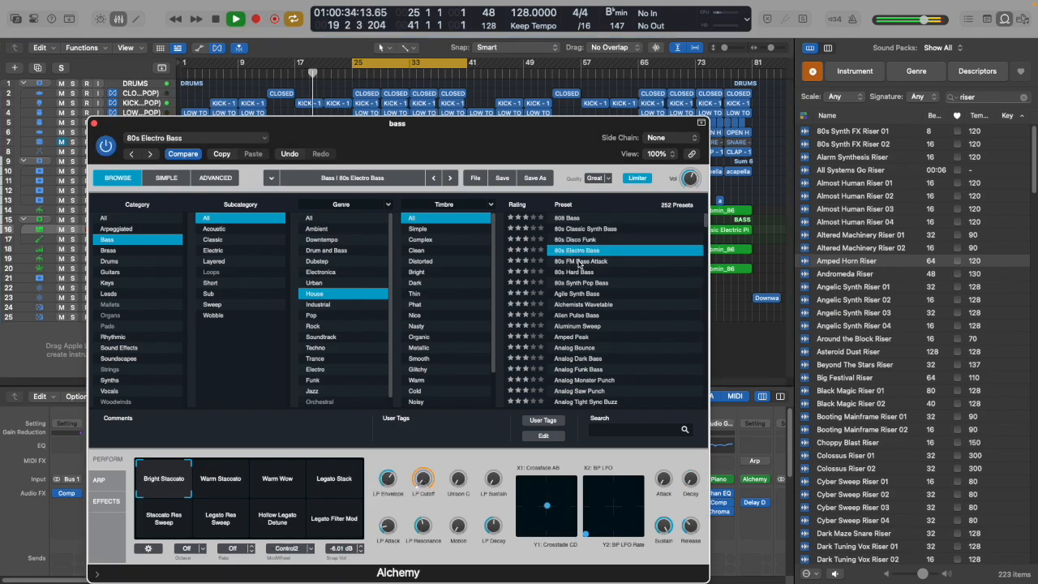
pyautogui.click(579, 261)
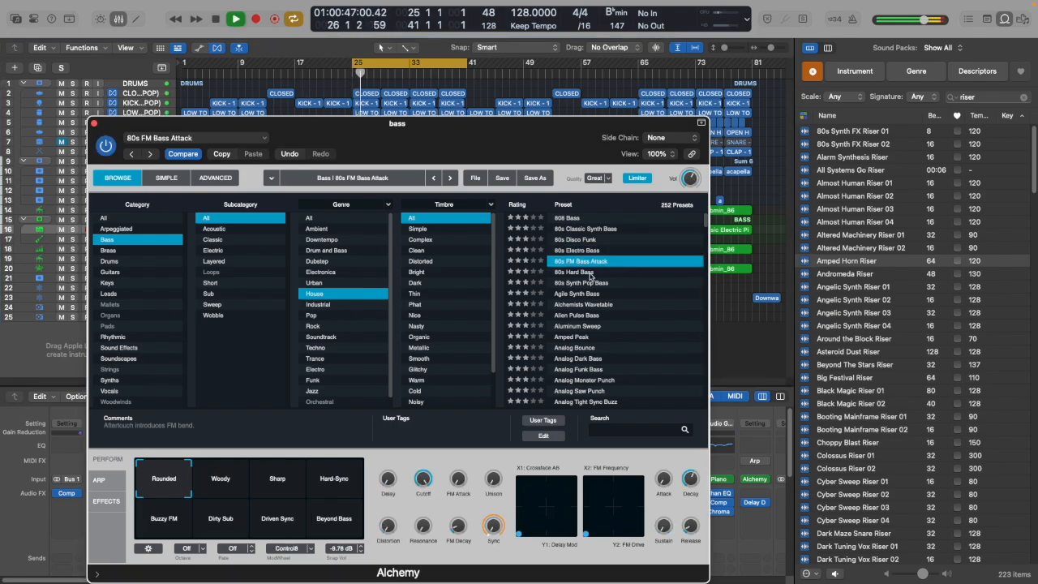
pyautogui.click(589, 274)
pyautogui.click(586, 283)
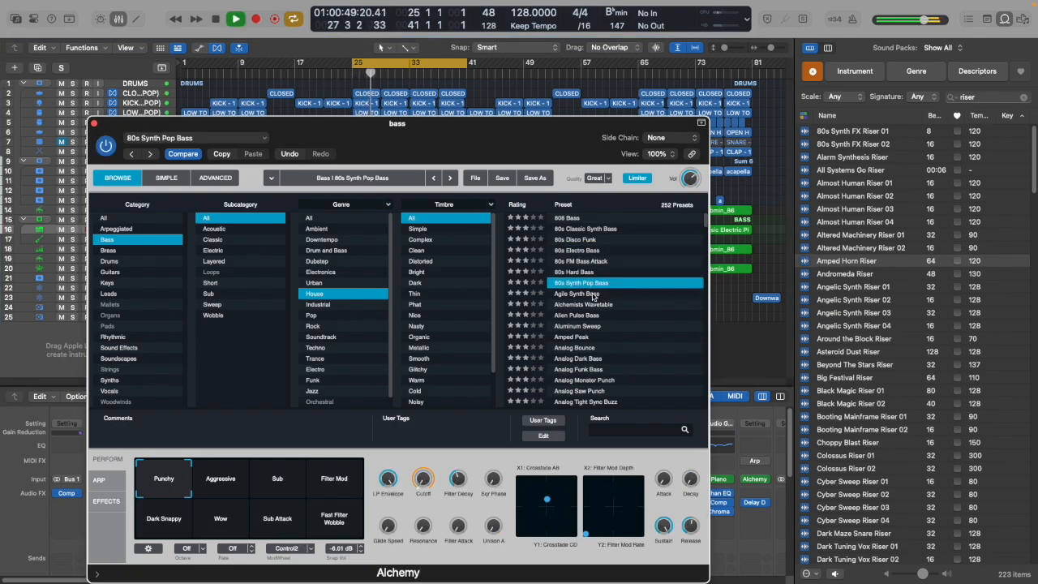
# Audition the house bass presets Agile Synth Bass, Alchemists Wavetable, Alien Pulse Bass, Aluminum Sweep and Amped Peak.
pyautogui.click(580, 295)
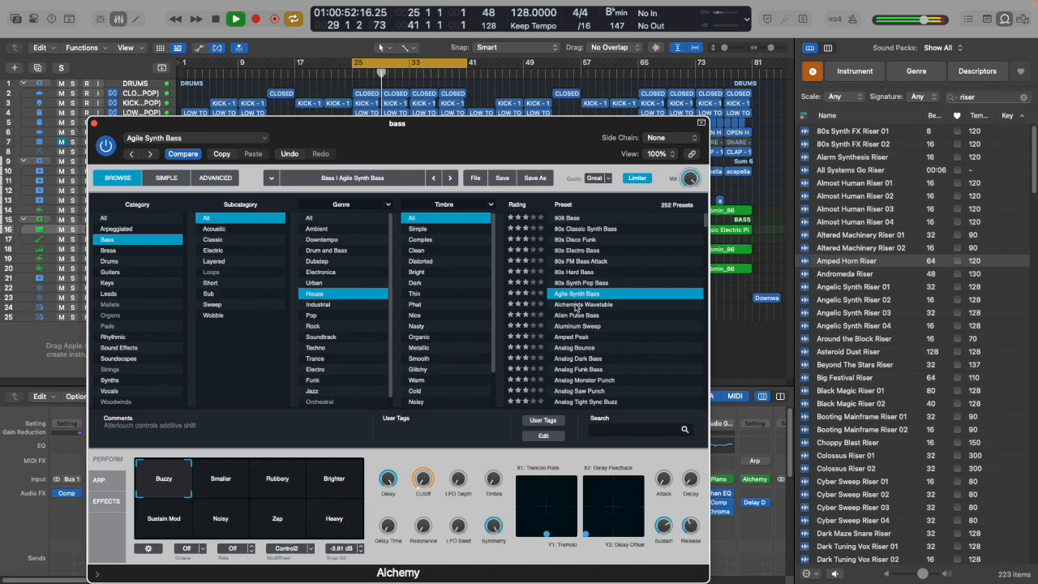
pyautogui.click(576, 306)
pyautogui.click(576, 316)
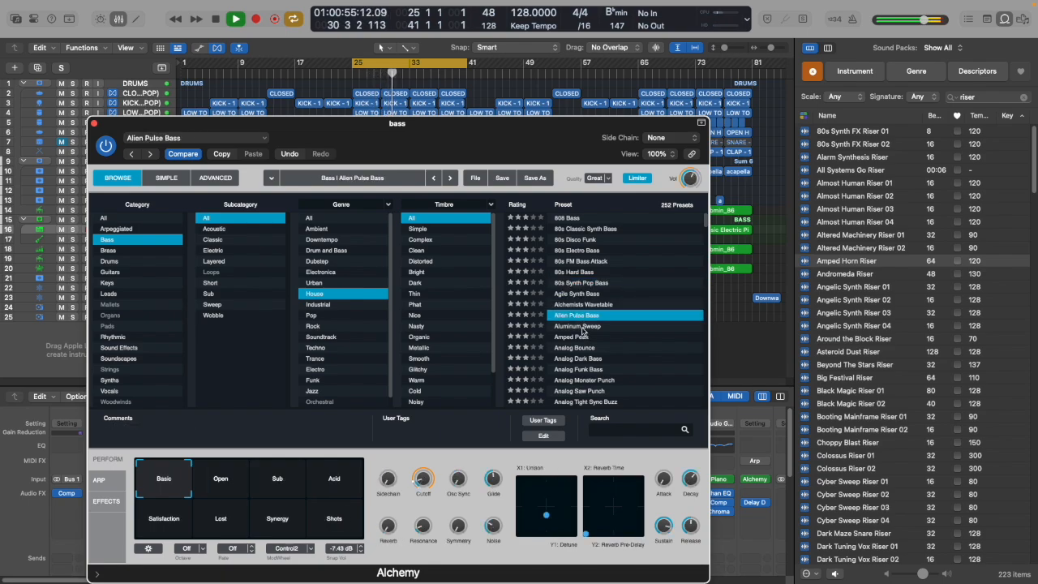
pyautogui.click(581, 326)
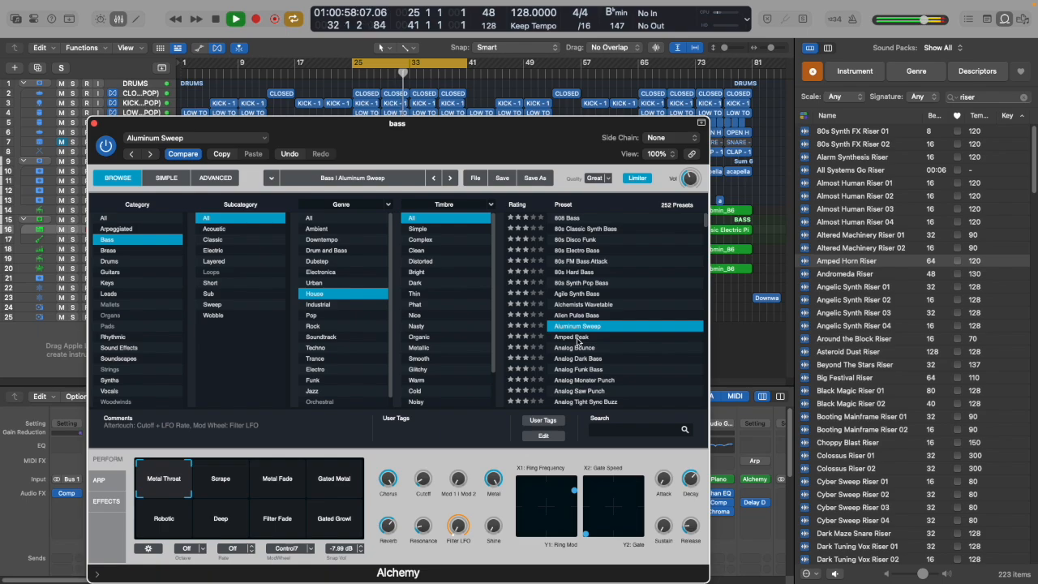
pyautogui.click(578, 338)
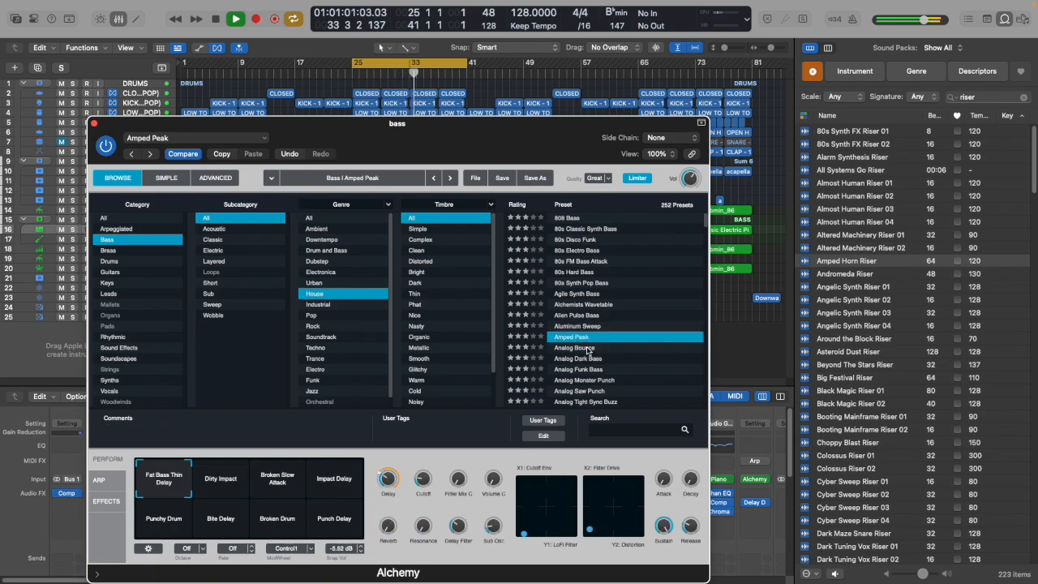
# Audition the house bass presets Analog Bounce, Analog Dark Bass, Analog Funk Bass and Analog Saw Punch.
pyautogui.click(589, 348)
pyautogui.scroll(-3, 589, 348)
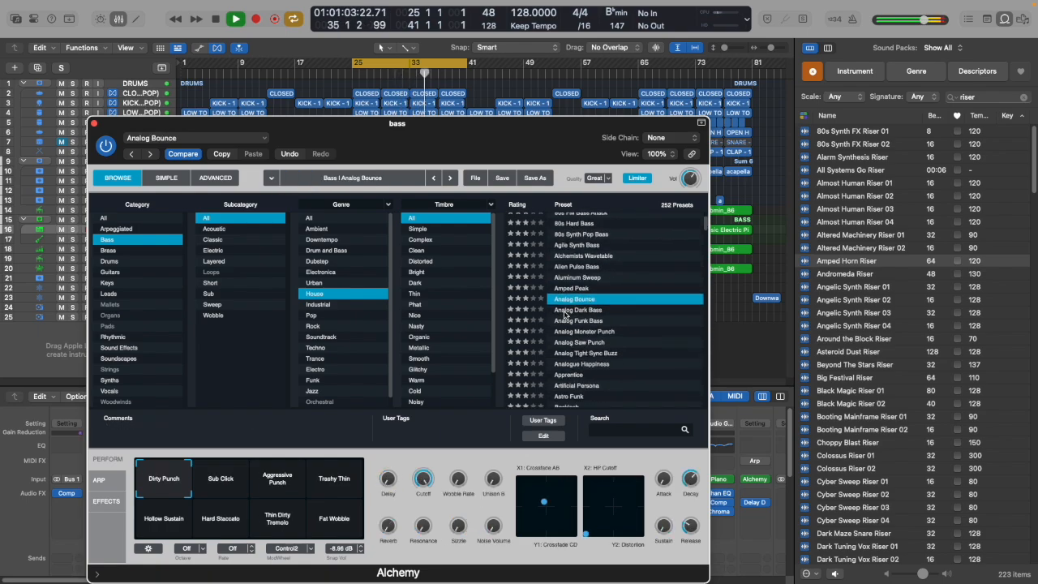
pyautogui.click(577, 310)
pyautogui.click(592, 322)
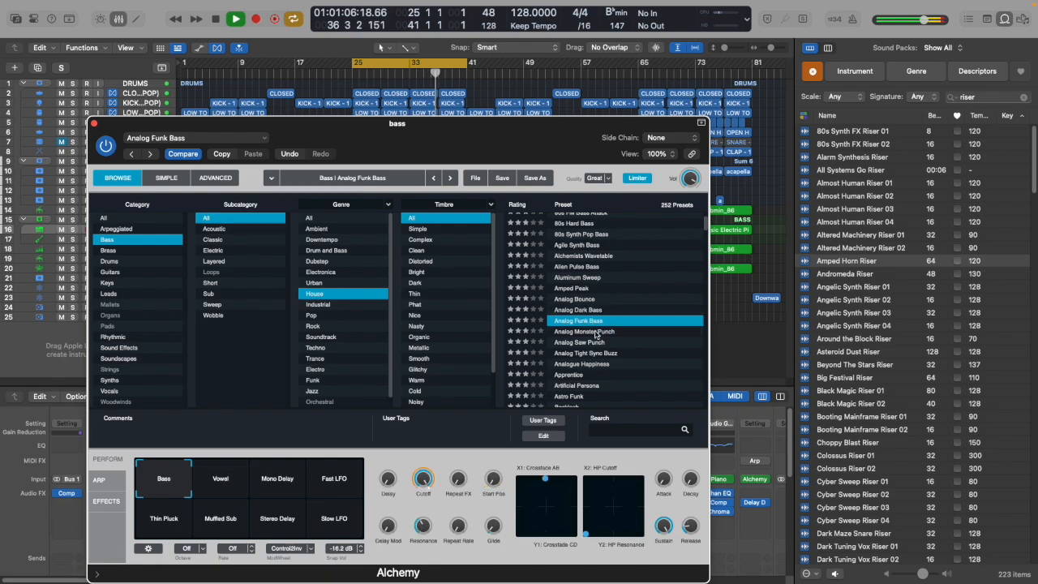
pyautogui.click(582, 343)
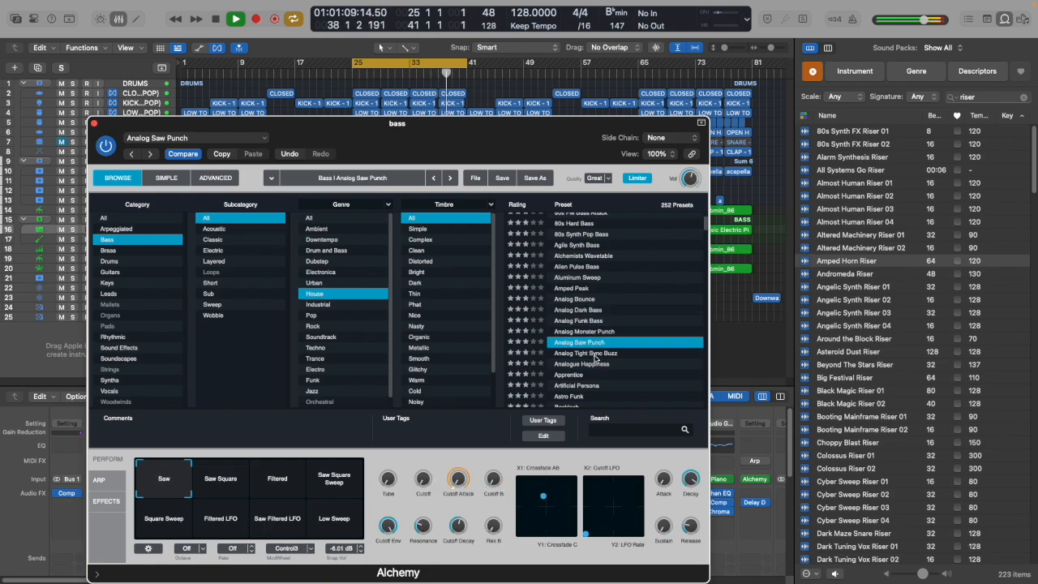
# Audition the presets from Analog Tight Sync Buzz through Backlash and load Balloon Finger.
pyautogui.click(596, 355)
pyautogui.press('Down')
pyautogui.press('Down')
pyautogui.press('Down')
pyautogui.press('Down')
pyautogui.press('Down')
pyautogui.press('Down')
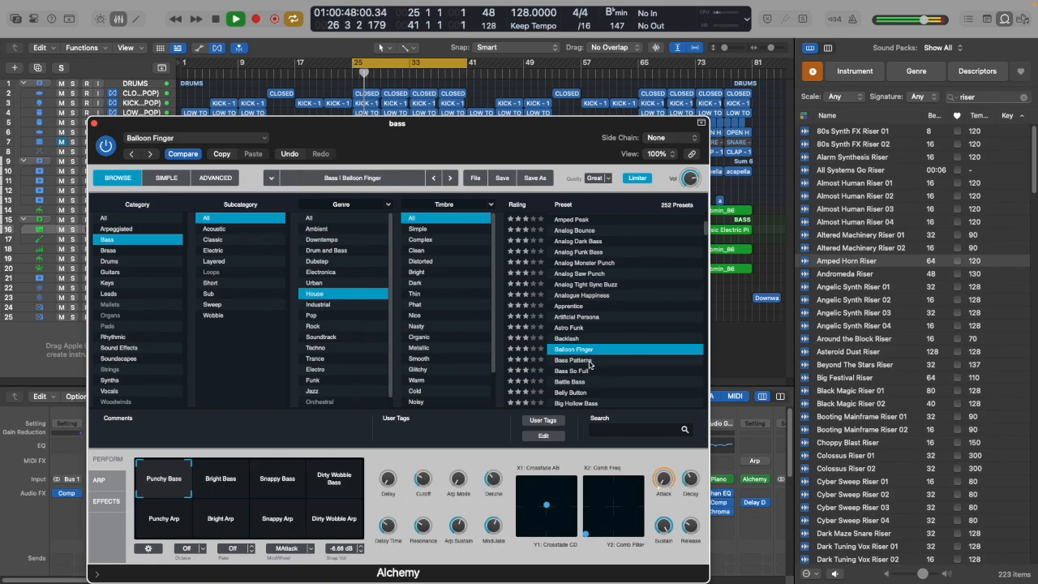
# Compare Balloon Finger's performance snapshots, choose Dirty Wobble Bass and close the Alchemy window.
pyautogui.click(235, 479)
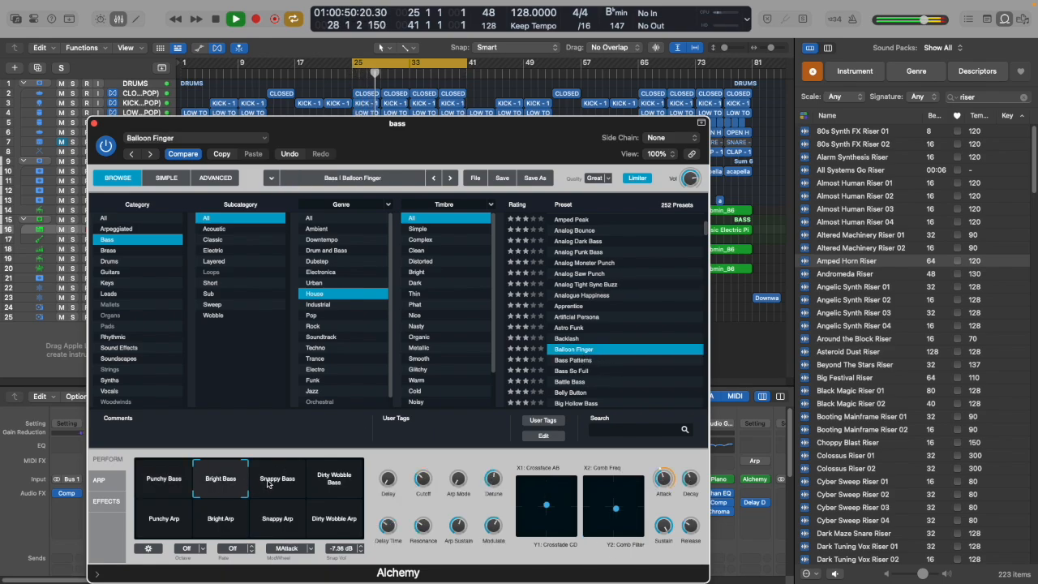
pyautogui.click(270, 483)
pyautogui.click(328, 483)
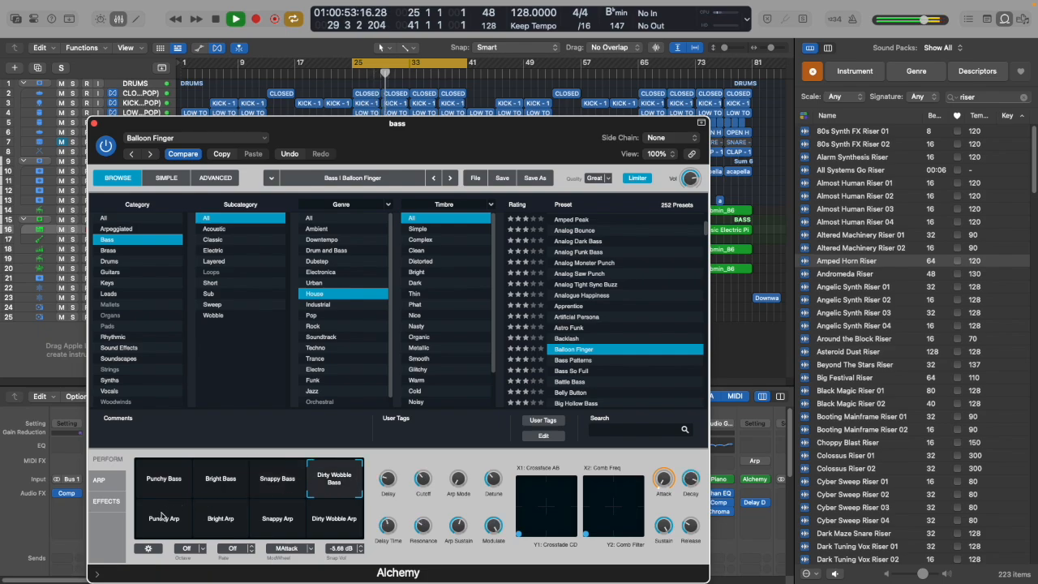
pyautogui.click(328, 513)
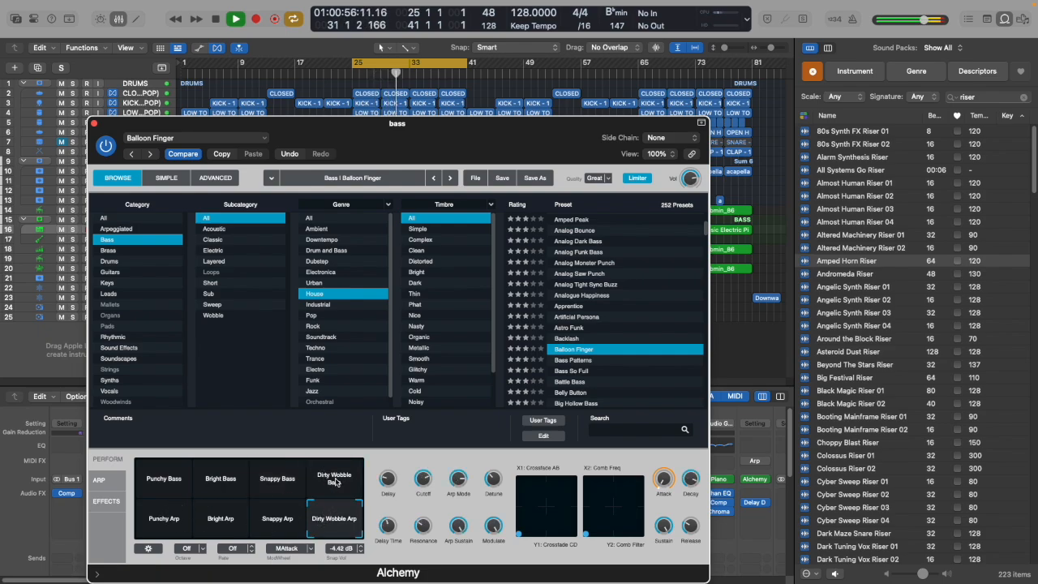
pyautogui.click(334, 481)
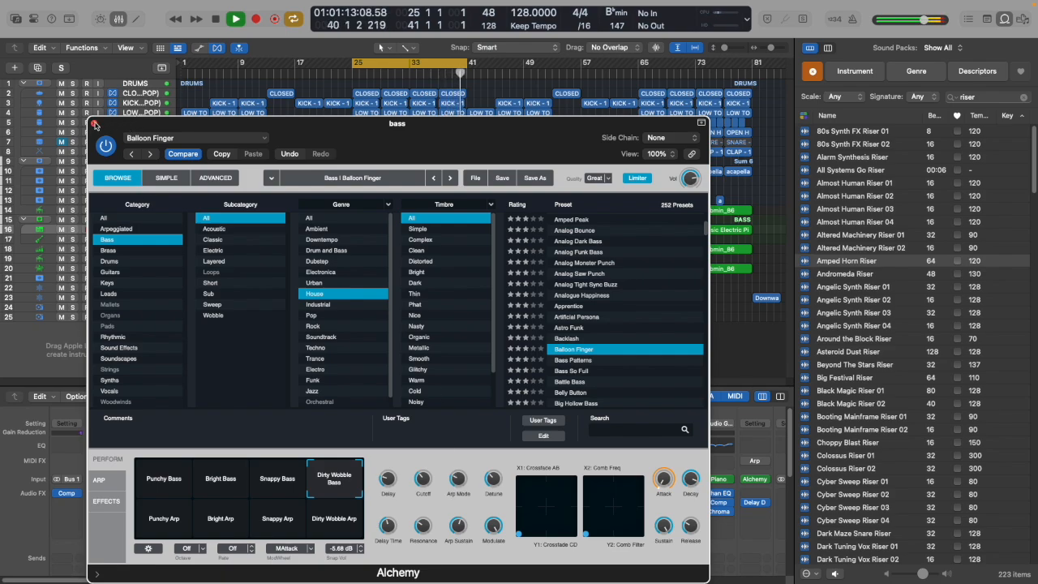
pyautogui.click(93, 124)
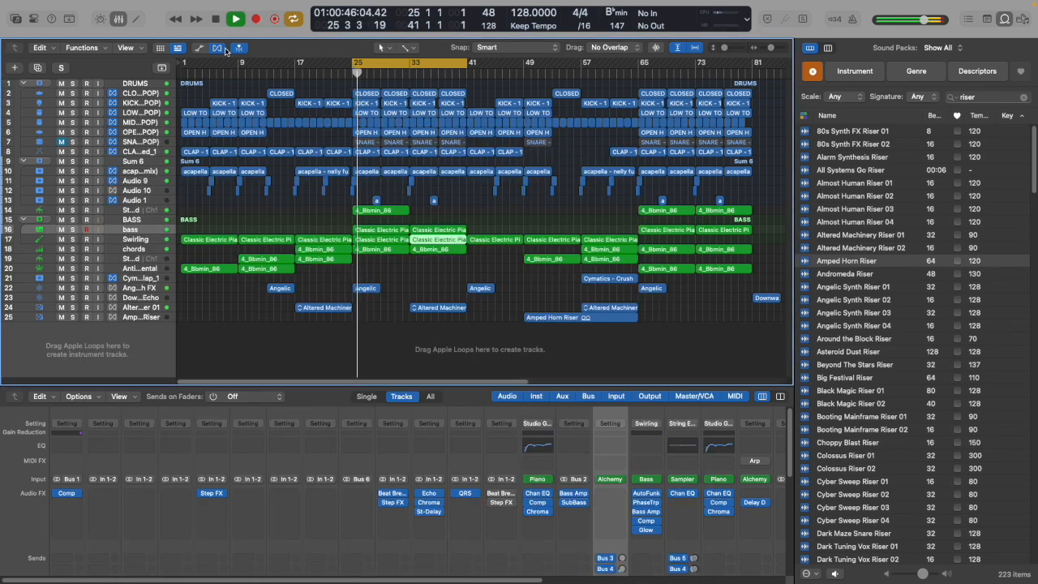
# Show track automation and set the bass track's automation parameter to Alchemy's Arp Mode All.
pyautogui.press('a')
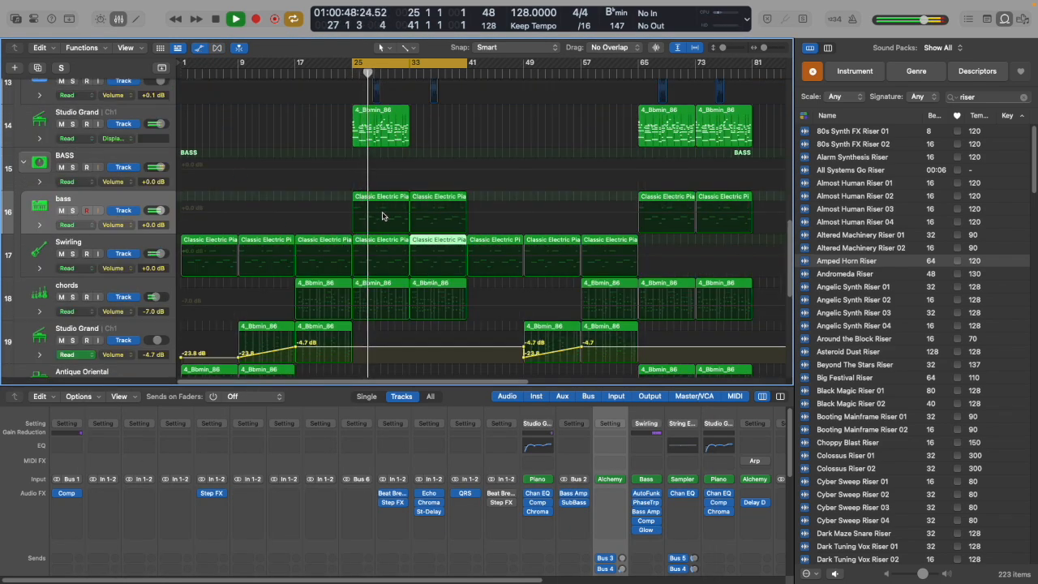
pyautogui.click(115, 226)
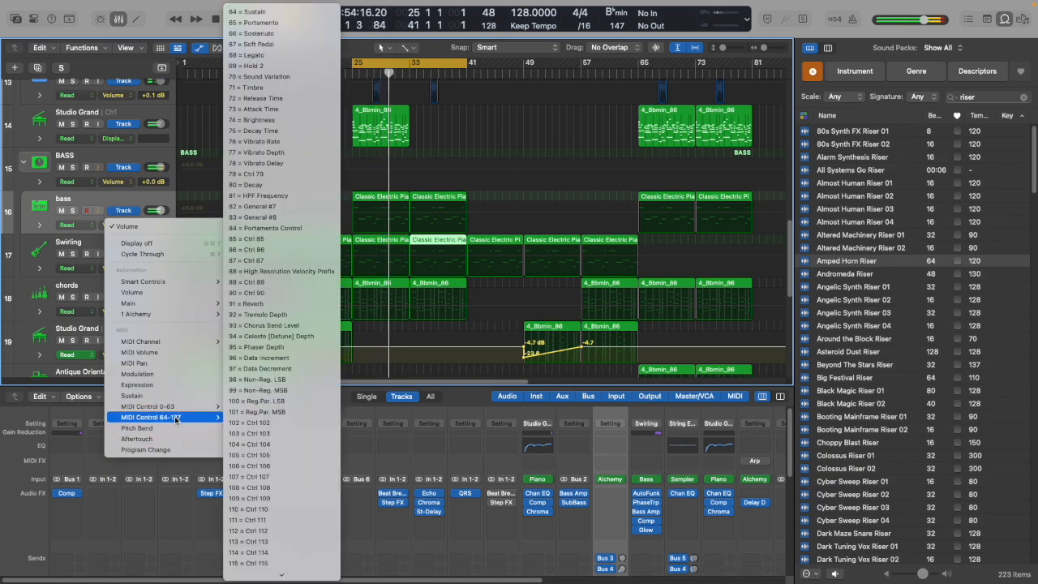
pyautogui.moveTo(176, 406)
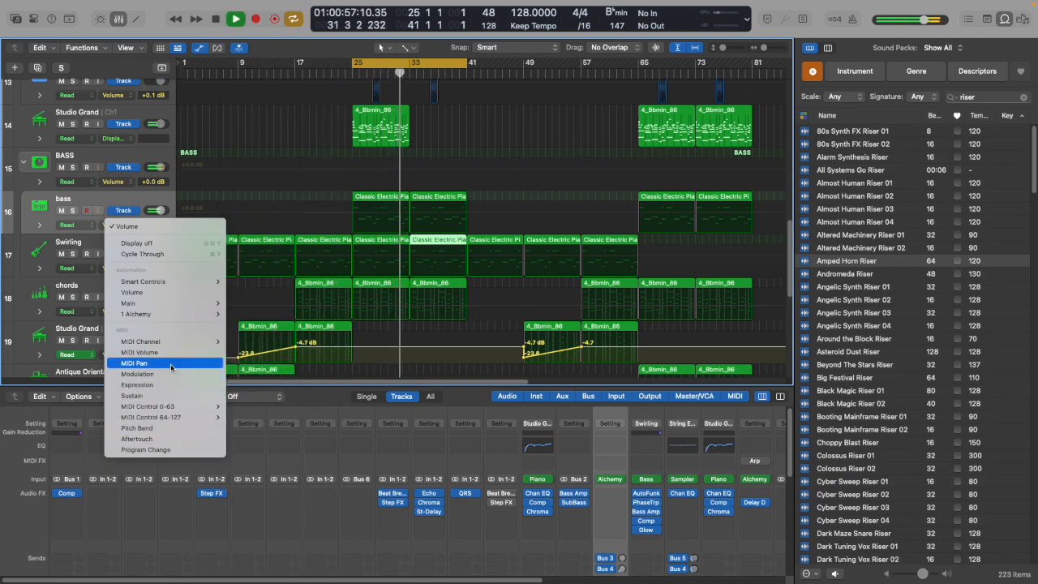
pyautogui.moveTo(170, 342)
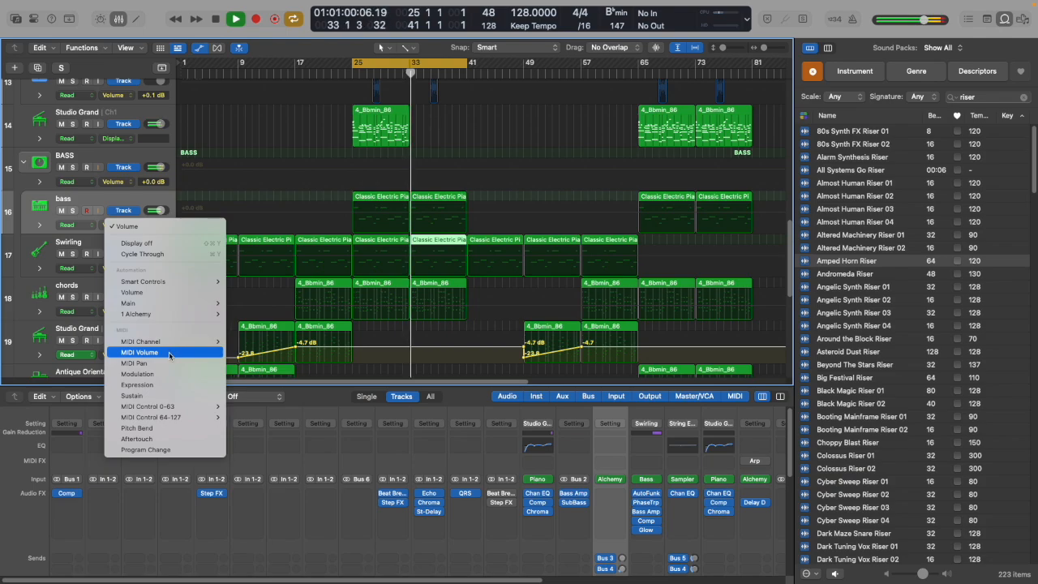
pyautogui.moveTo(162, 314)
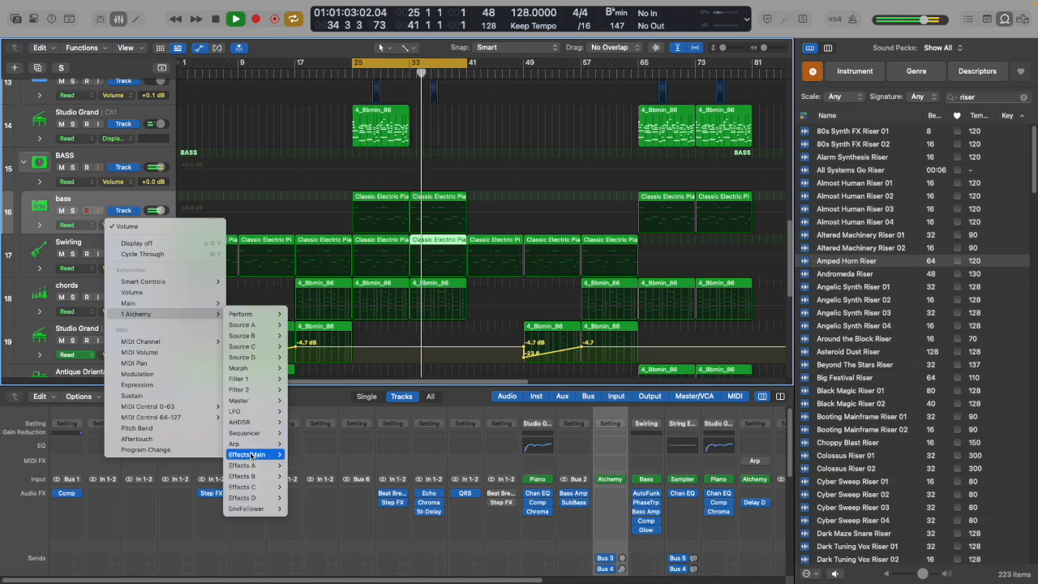
pyautogui.moveTo(255, 455)
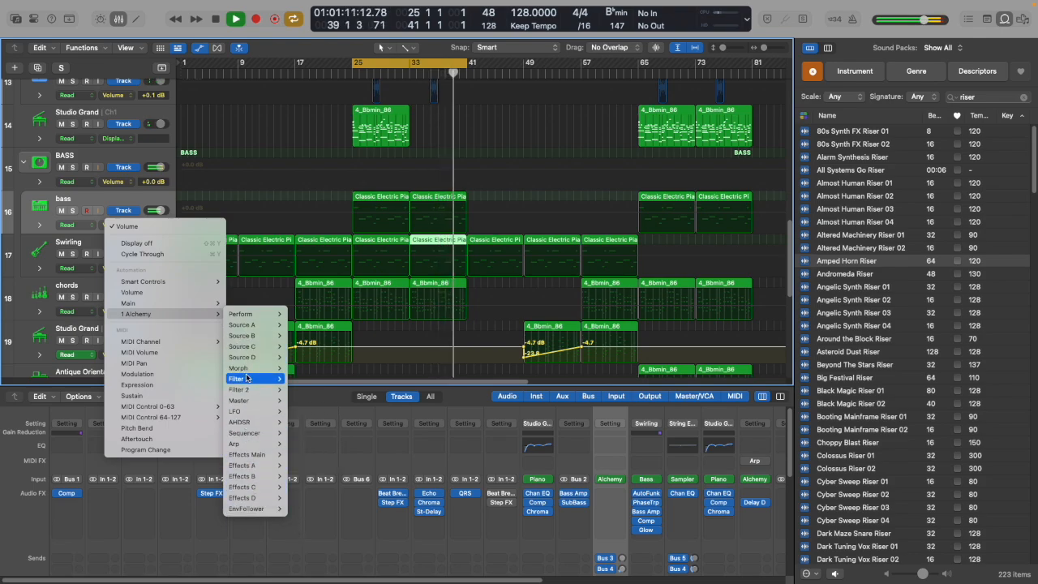
pyautogui.moveTo(248, 329)
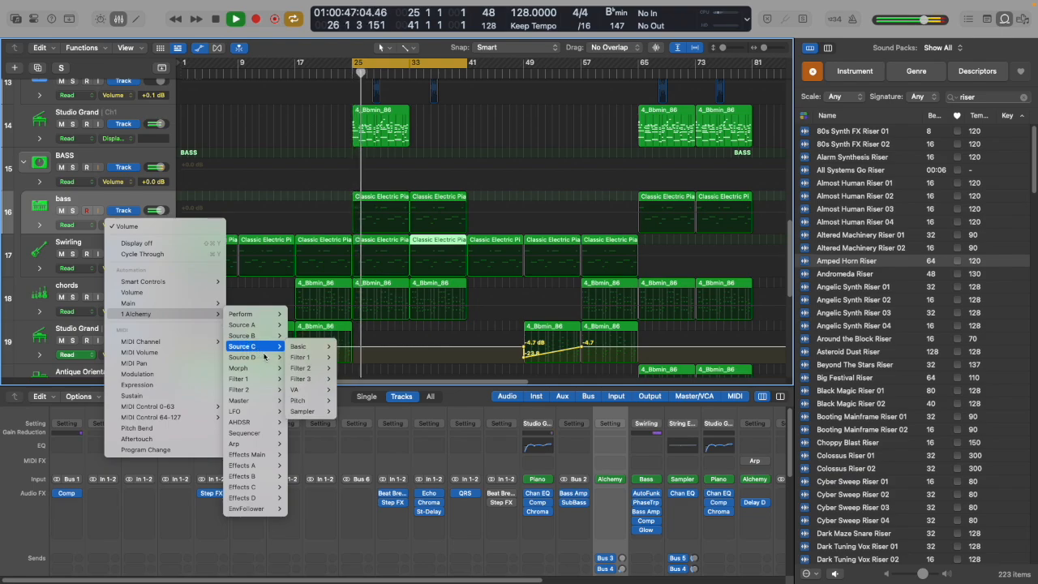
pyautogui.moveTo(260, 370)
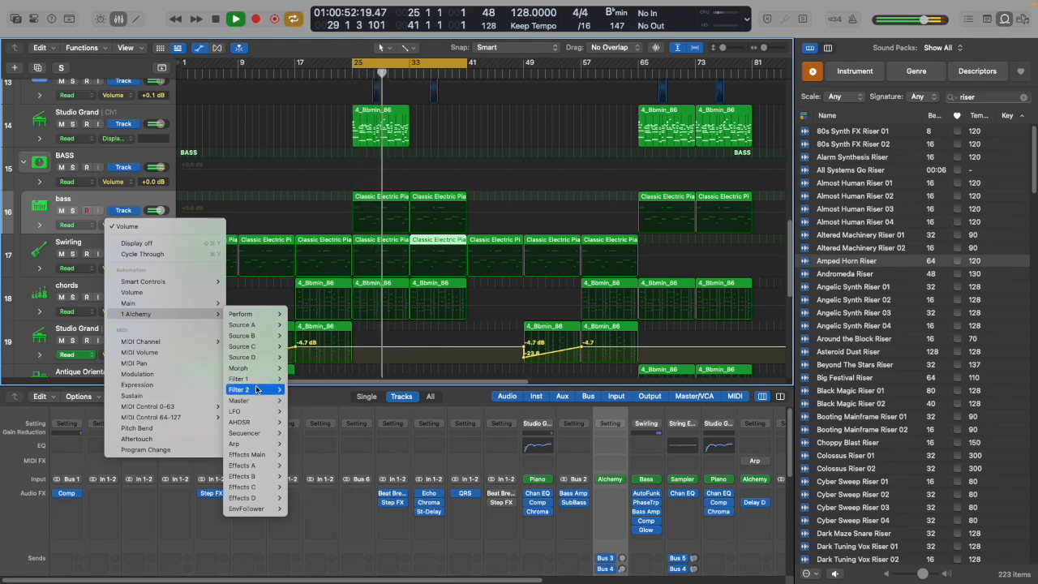
pyautogui.moveTo(310, 446)
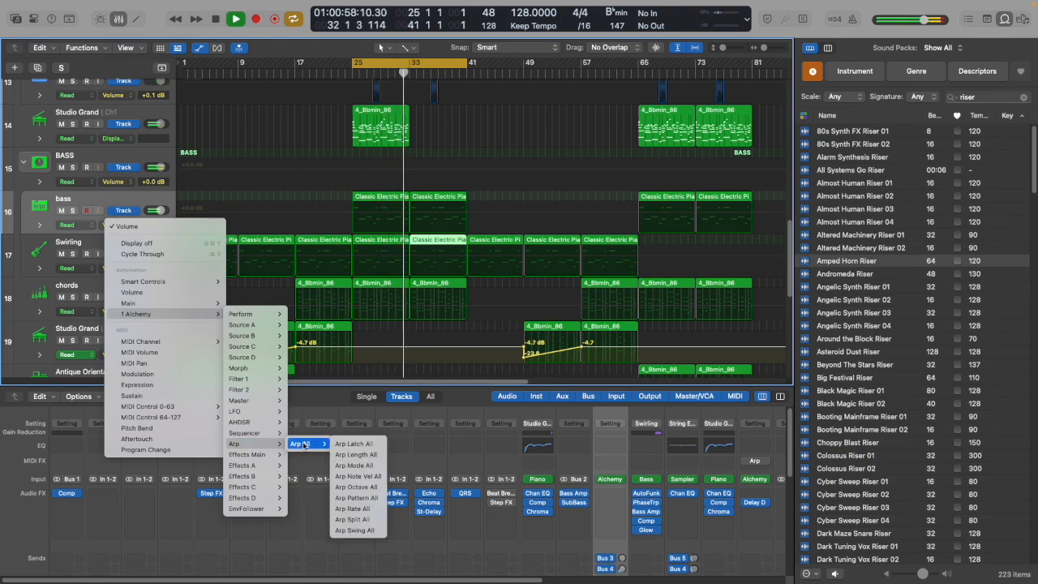
pyautogui.click(362, 465)
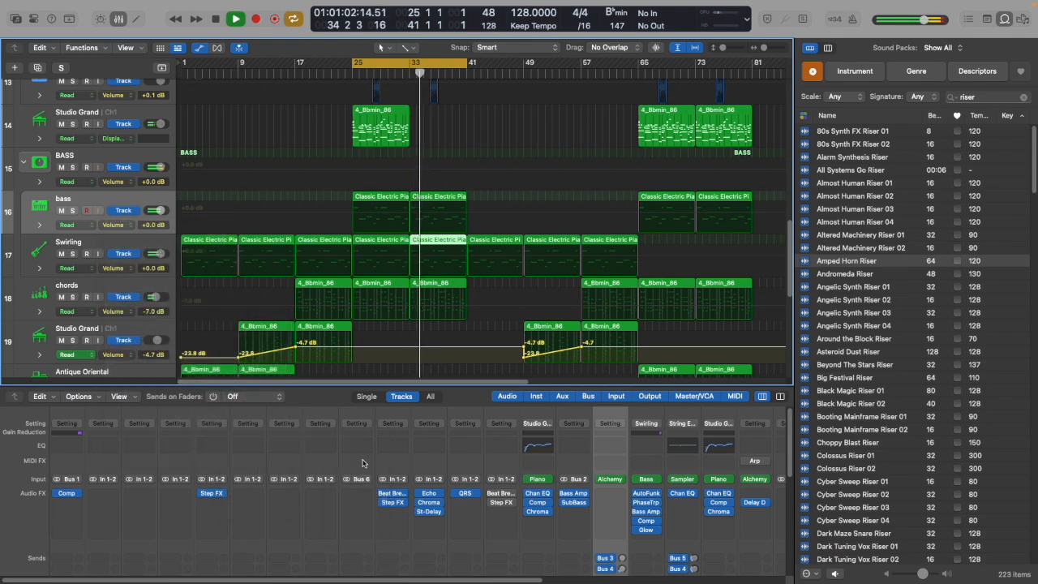
# Add Arp Mode All automation points alternating Down and Up about every four bars on the bass track from bar 25 to bar 41.
pyautogui.click(353, 235)
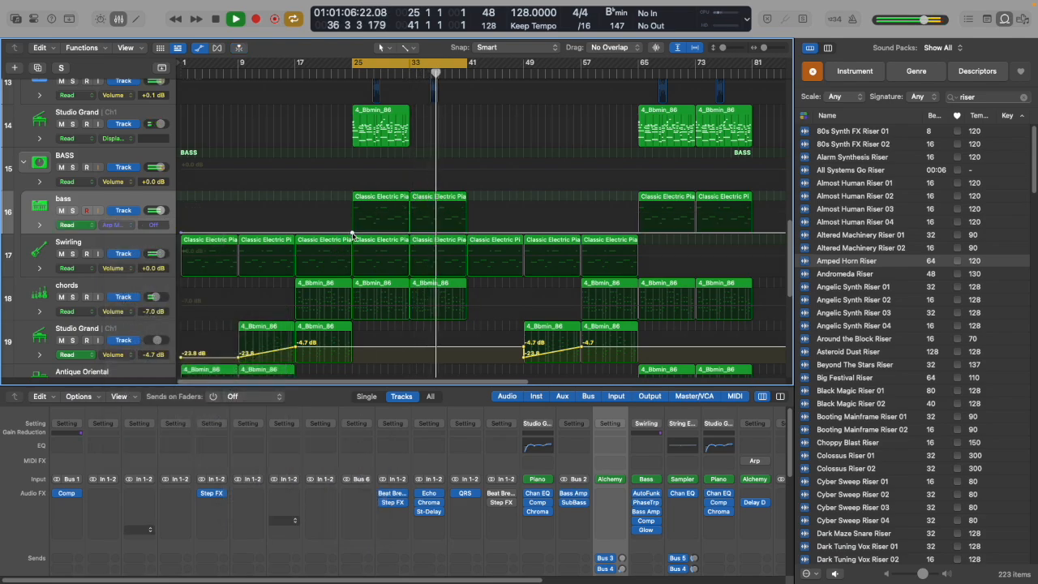
pyautogui.moveTo(352, 233); pyautogui.dragTo(353, 224)
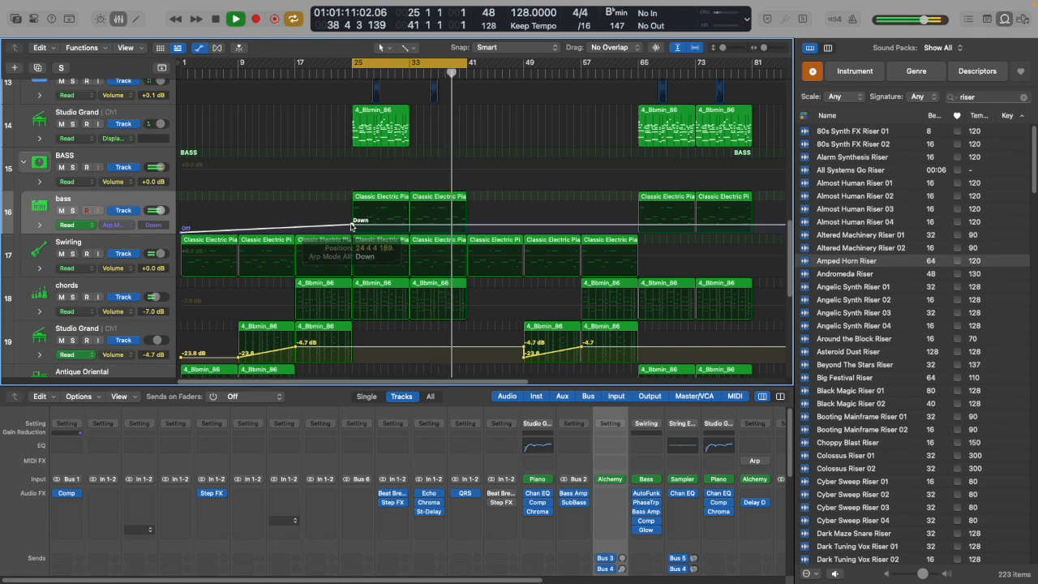
pyautogui.click(409, 227)
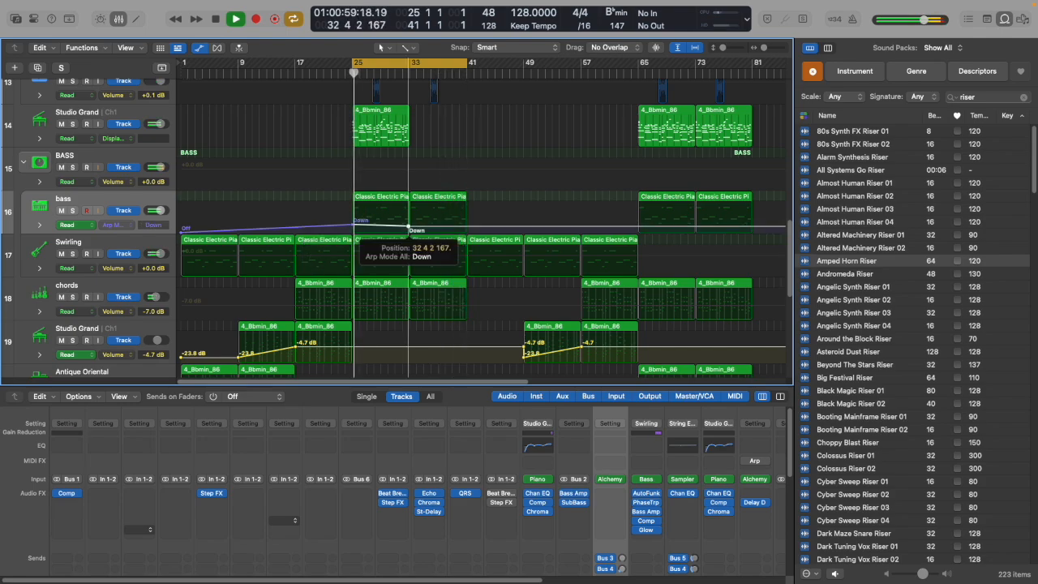
pyautogui.click(409, 226)
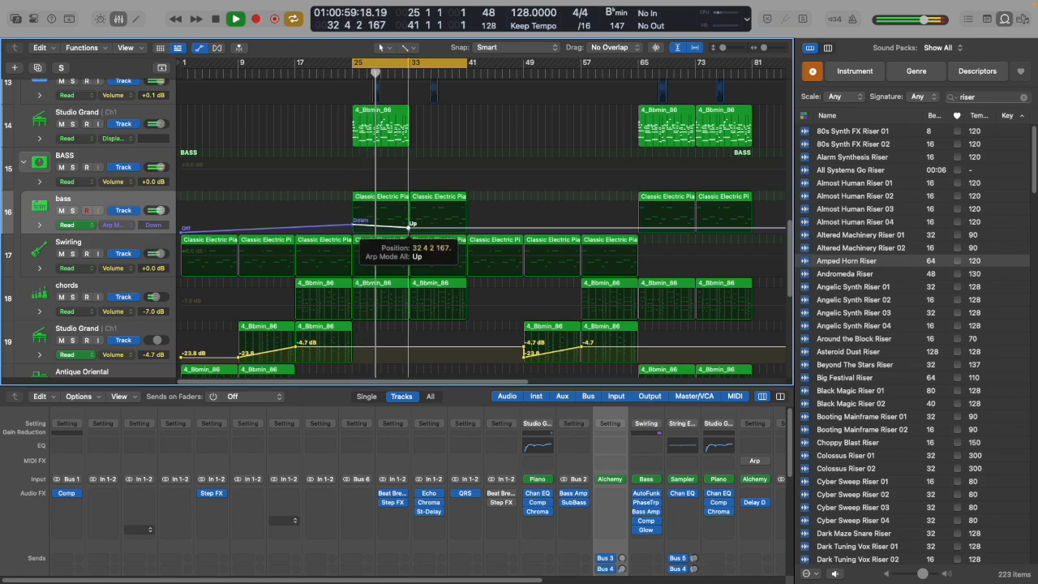
pyautogui.moveTo(410, 227); pyautogui.dragTo(384, 224)
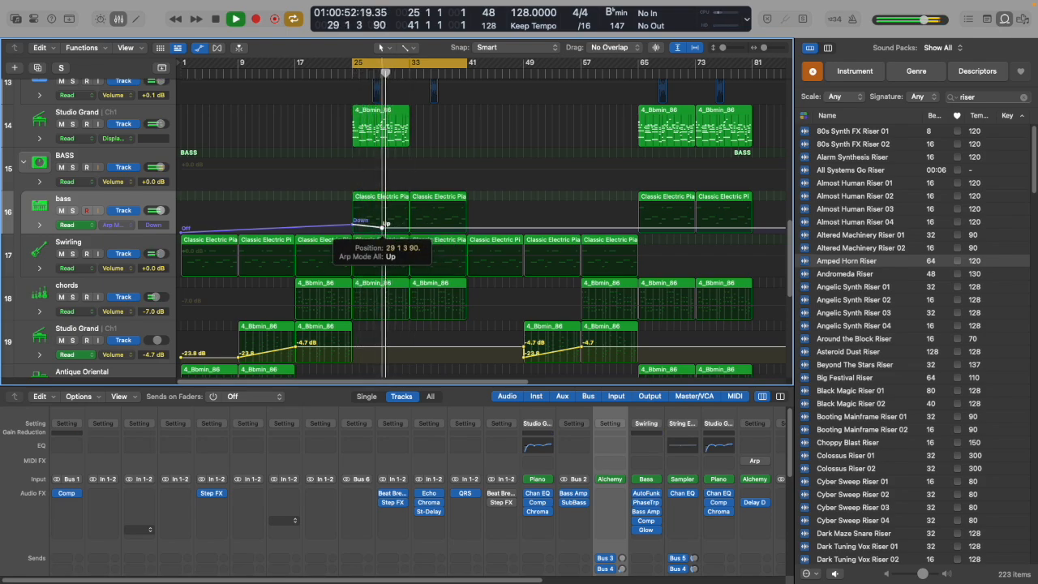
pyautogui.click(409, 224)
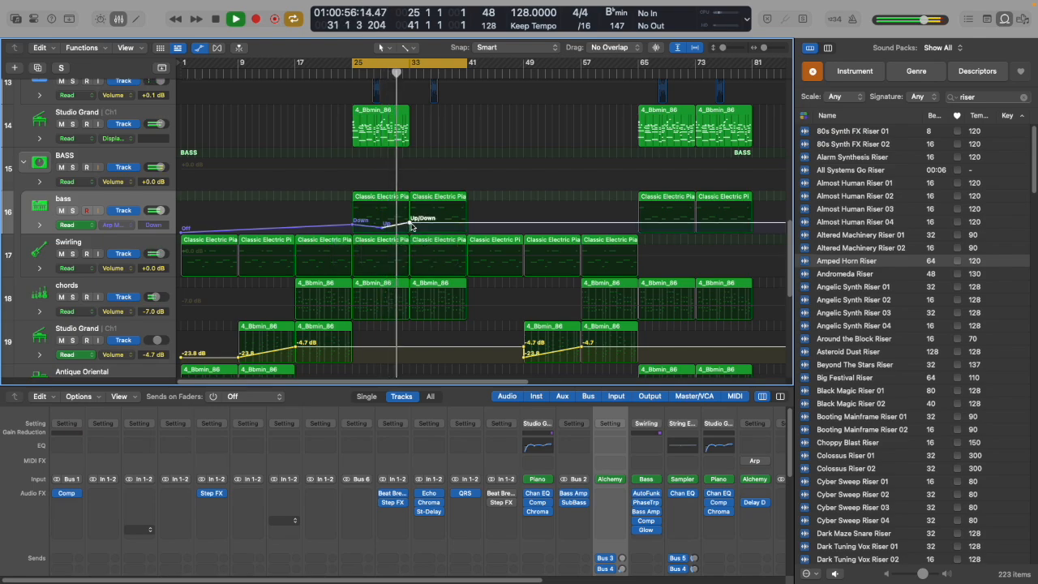
pyautogui.moveTo(410, 223); pyautogui.dragTo(410, 227)
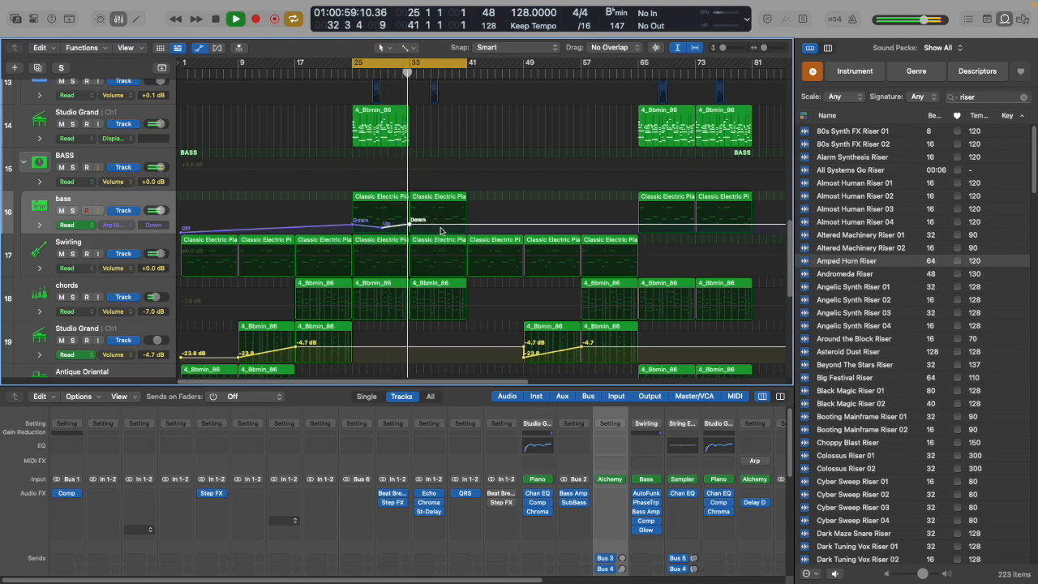
pyautogui.click(434, 228)
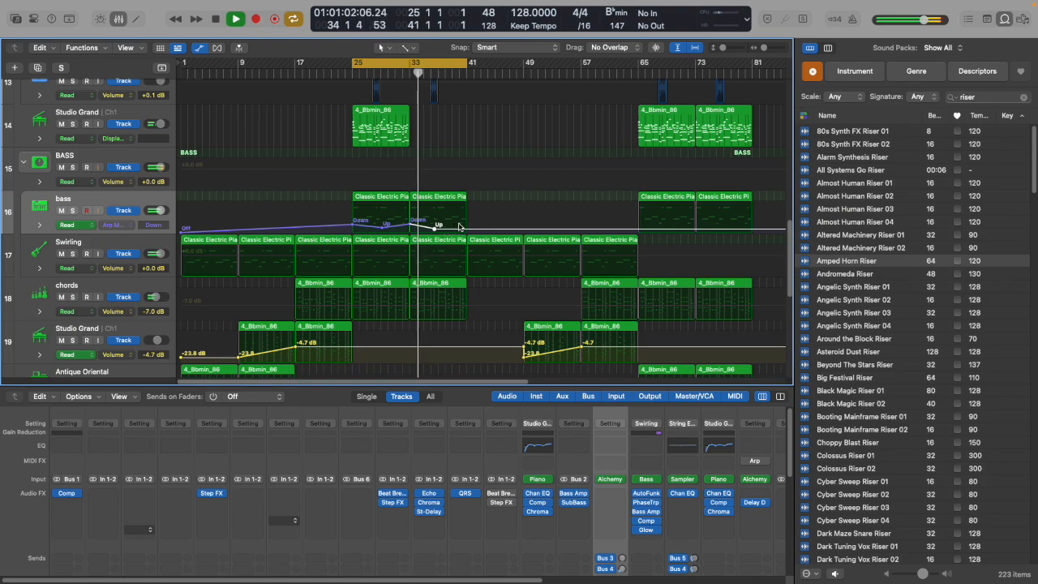
pyautogui.click(466, 226)
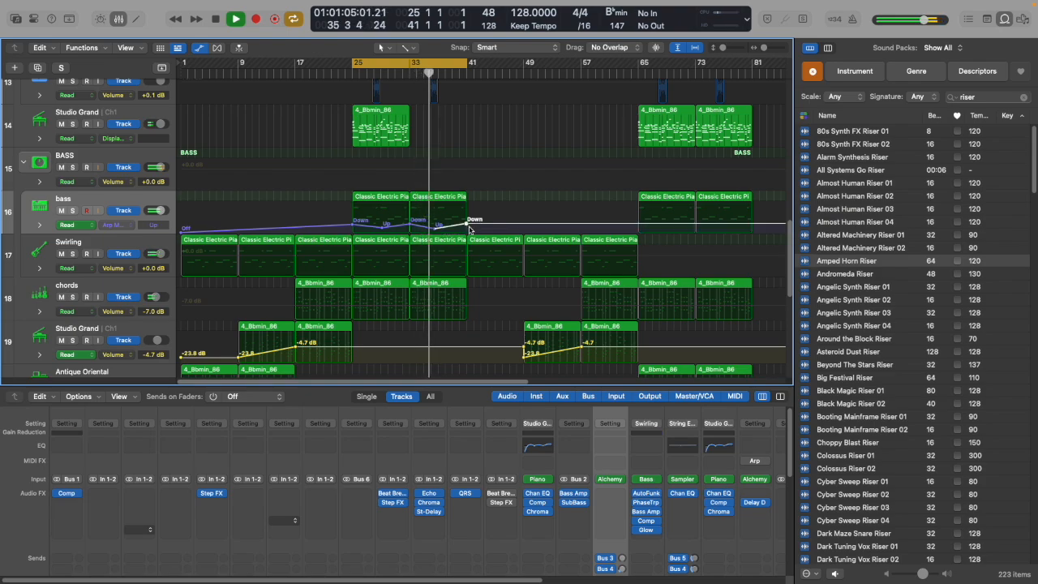
# Add alternating Down and Up Arp Mode All points across the bass regions from bar 65 to about bar 81.
pyautogui.click(639, 226)
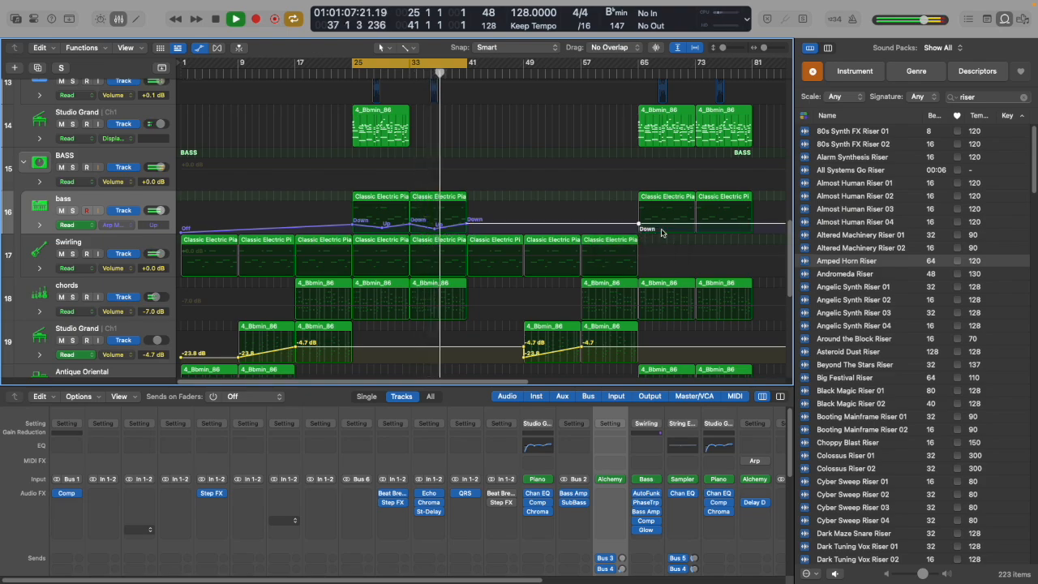
pyautogui.click(665, 231)
pyautogui.click(696, 223)
pyautogui.moveTo(666, 232); pyautogui.dragTo(695, 225)
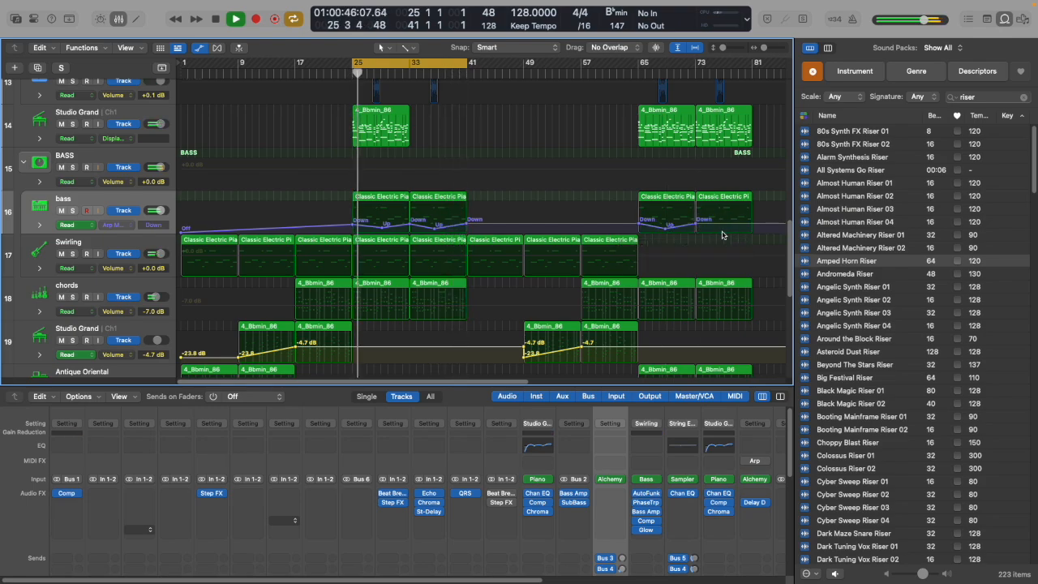
pyautogui.click(722, 230)
pyautogui.click(751, 220)
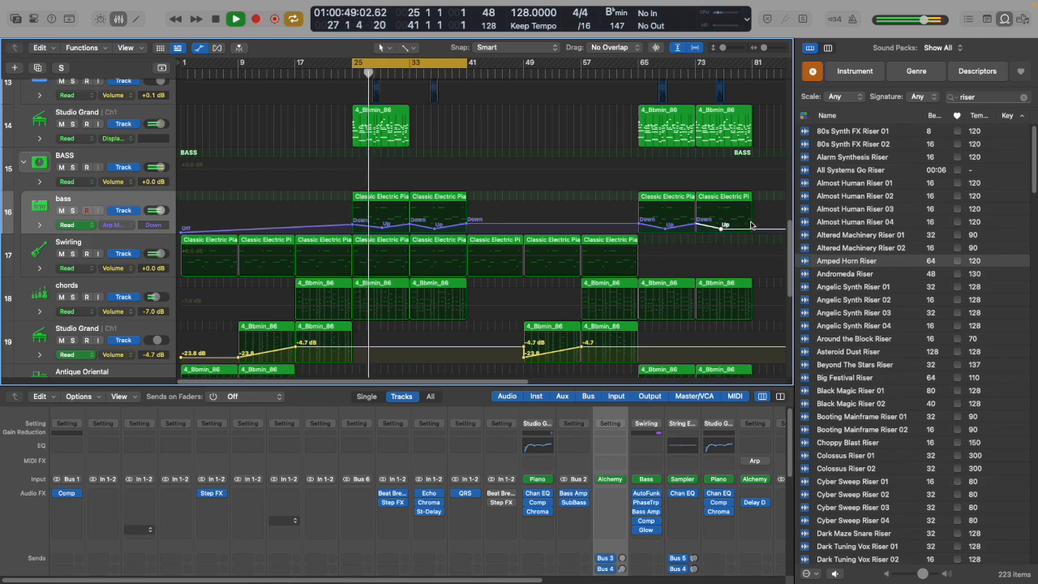
# Extend the cycle range to span bars 1 to 89 and hide the track automation.
pyautogui.moveTo(351, 65); pyautogui.dragTo(180, 65)
pyautogui.moveTo(466, 65); pyautogui.dragTo(758, 66)
pyautogui.click(695, 48)
pyautogui.click(695, 49)
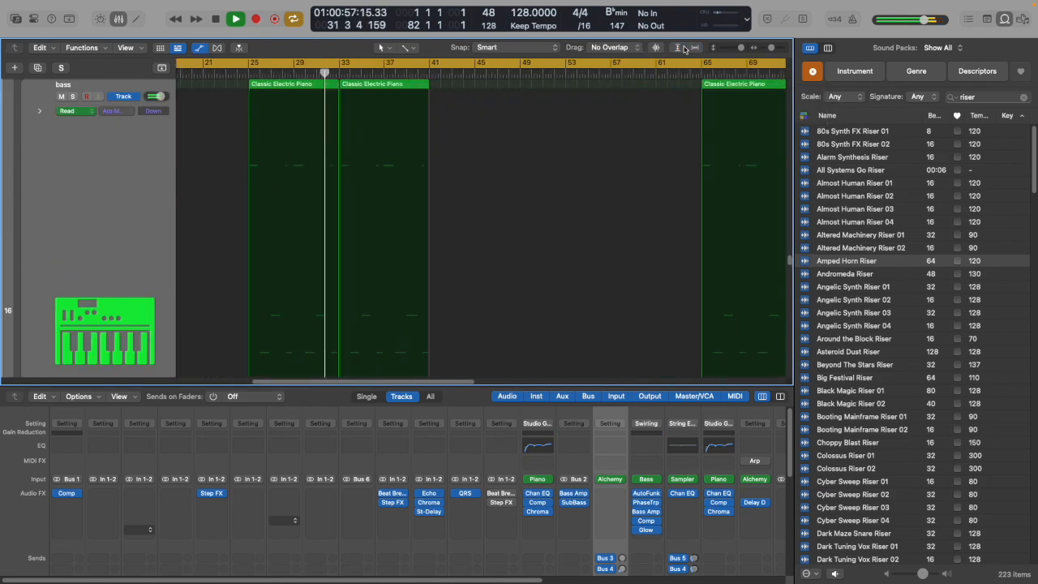
pyautogui.click(677, 48)
pyautogui.click(695, 49)
pyautogui.click(197, 50)
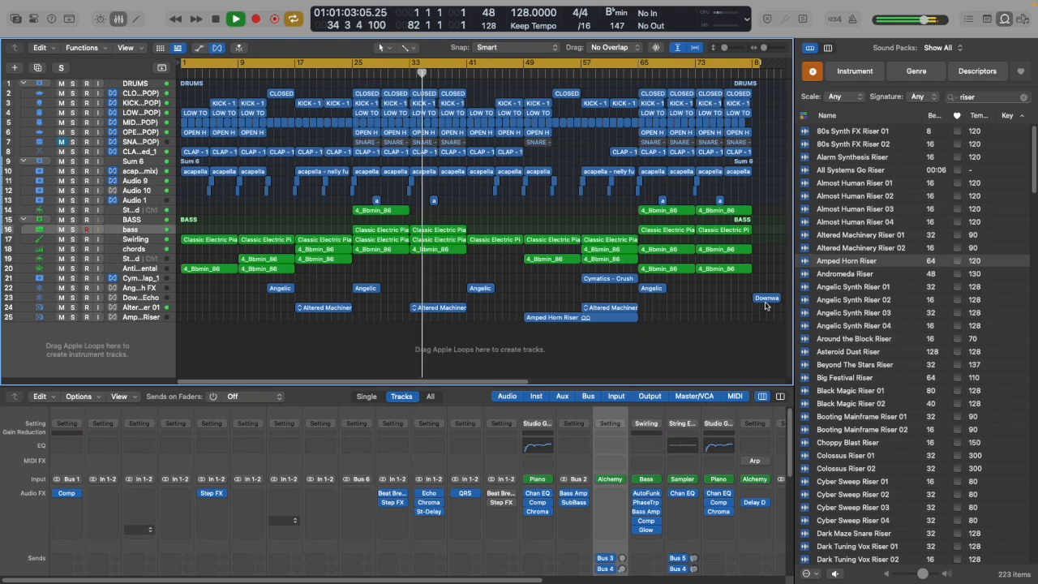
pyautogui.moveTo(760, 64); pyautogui.dragTo(772, 63)
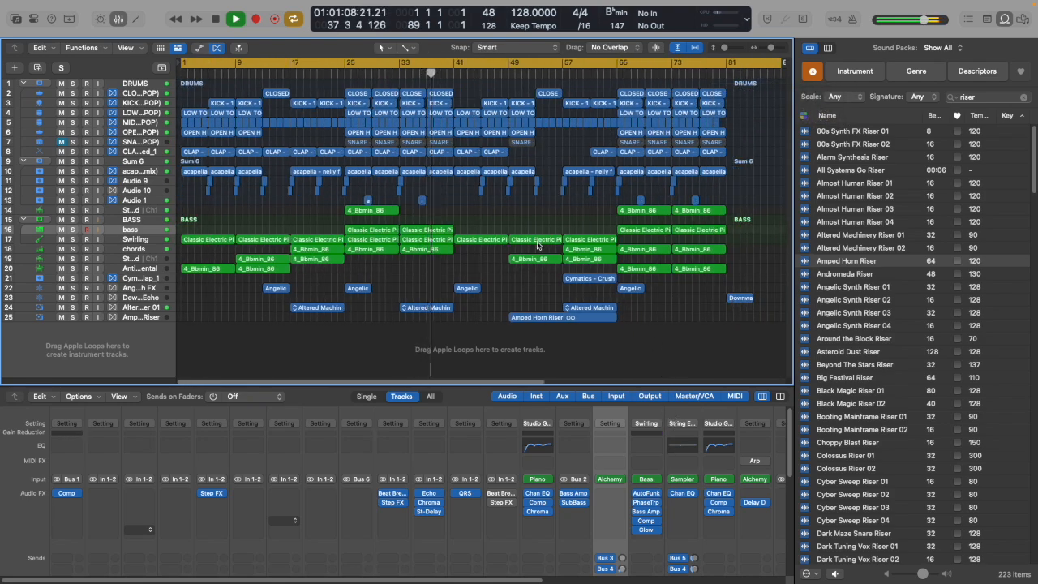
# Move the first Studio Grand region above the BASS stack from bar 25 to bar 41 and duplicate its track with the same settings.
pyautogui.click(366, 211)
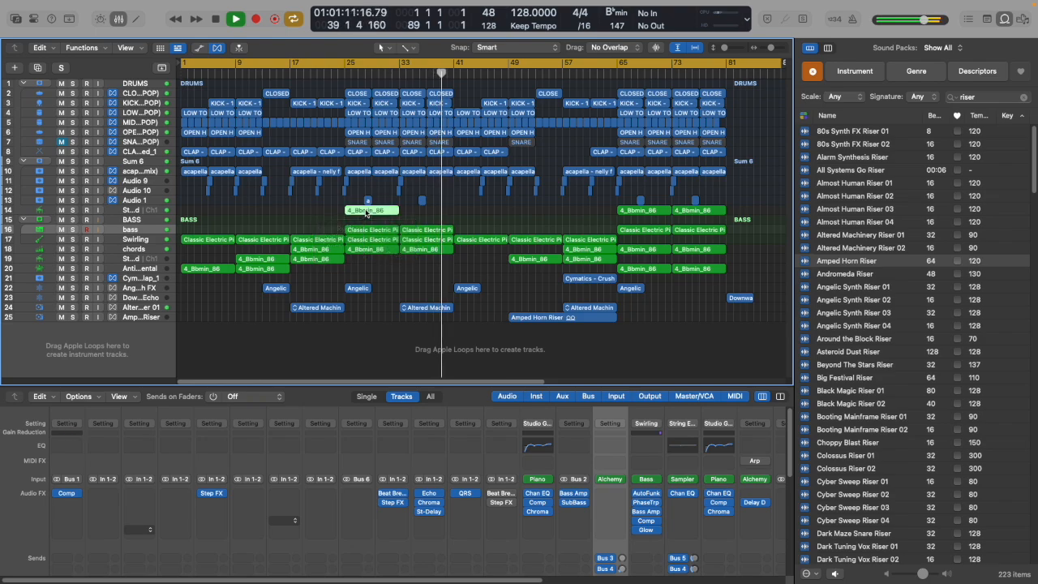
pyautogui.moveTo(367, 212); pyautogui.dragTo(473, 214)
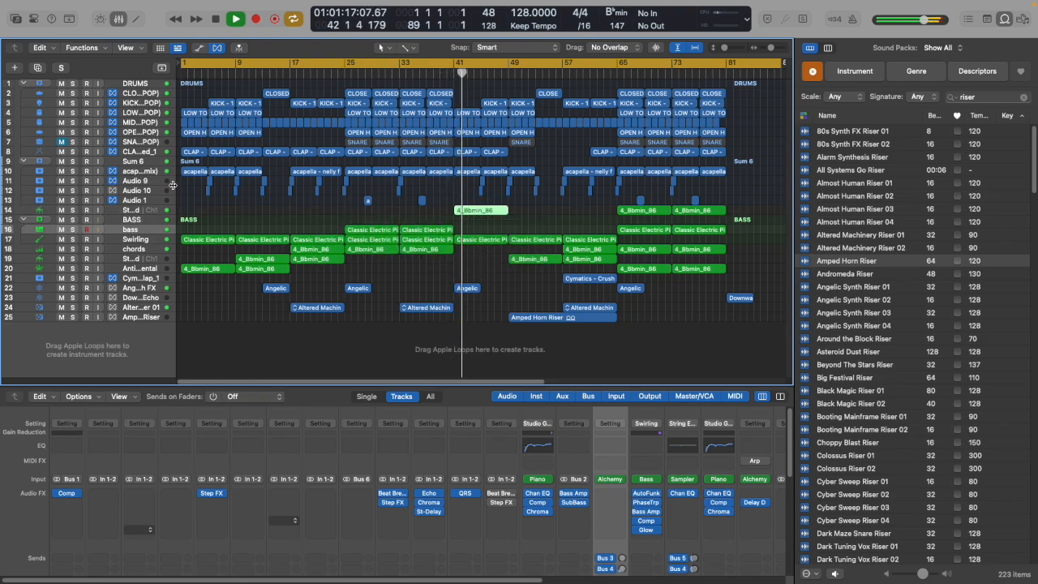
pyautogui.click(127, 213)
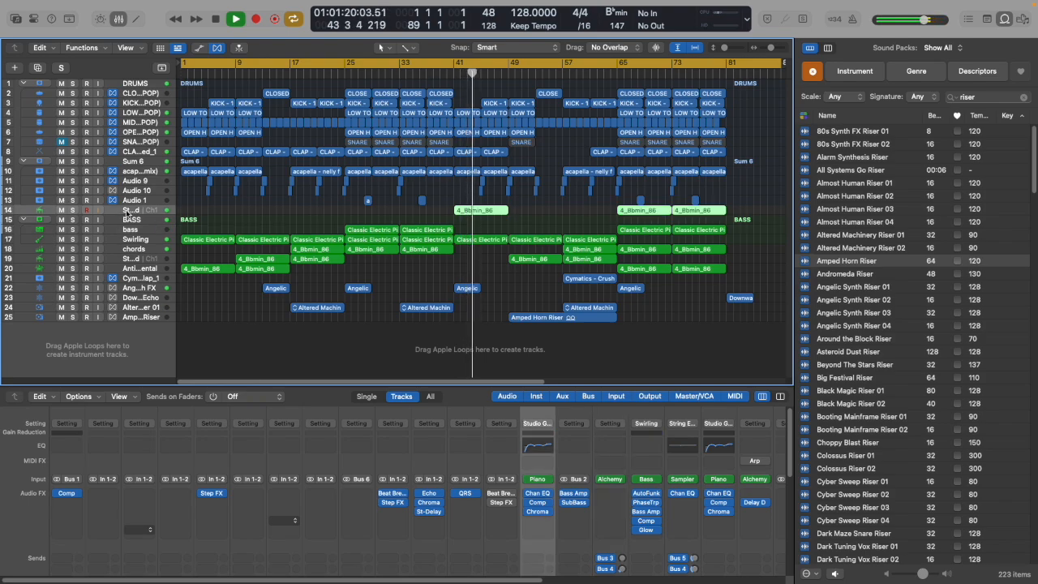
pyautogui.press('super+d')
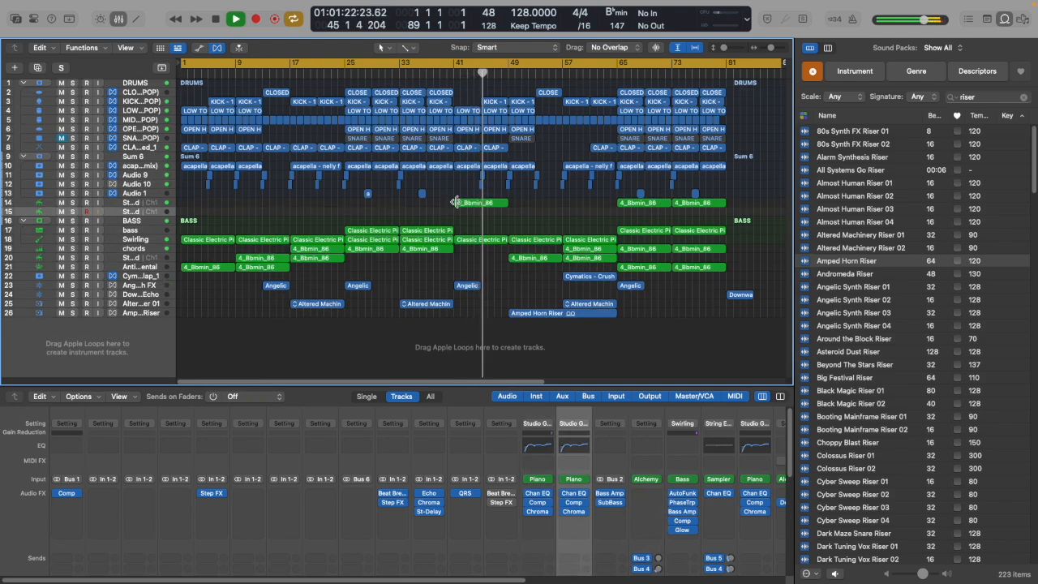
# Move the bar 41 region onto the duplicated Studio Grand track, repeat it once, and copy the acapella's Beat Breaker and Step FX there.
pyautogui.moveTo(459, 203); pyautogui.dragTo(459, 212)
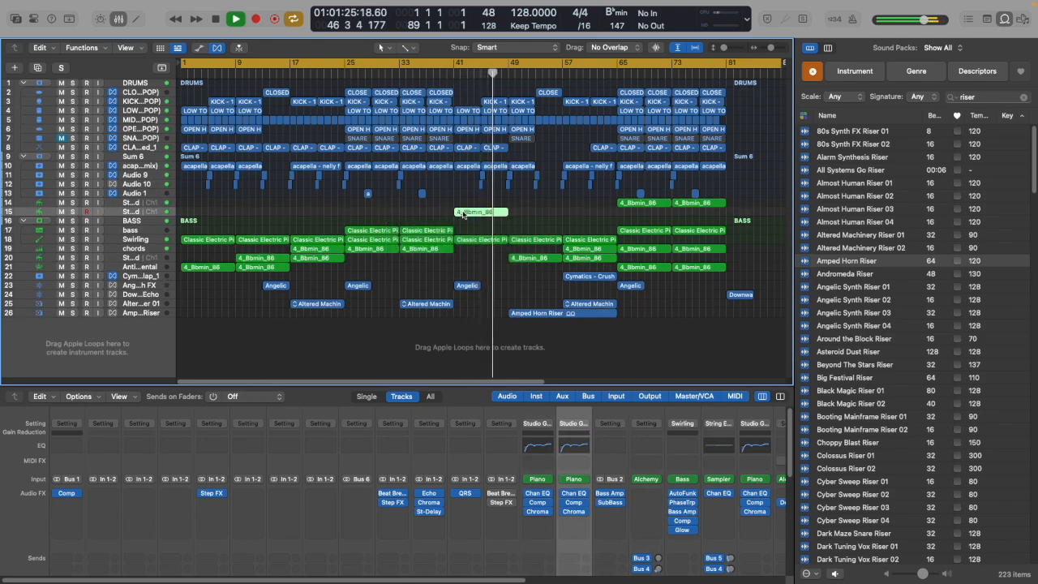
pyautogui.press('super+r')
pyautogui.click(435, 214)
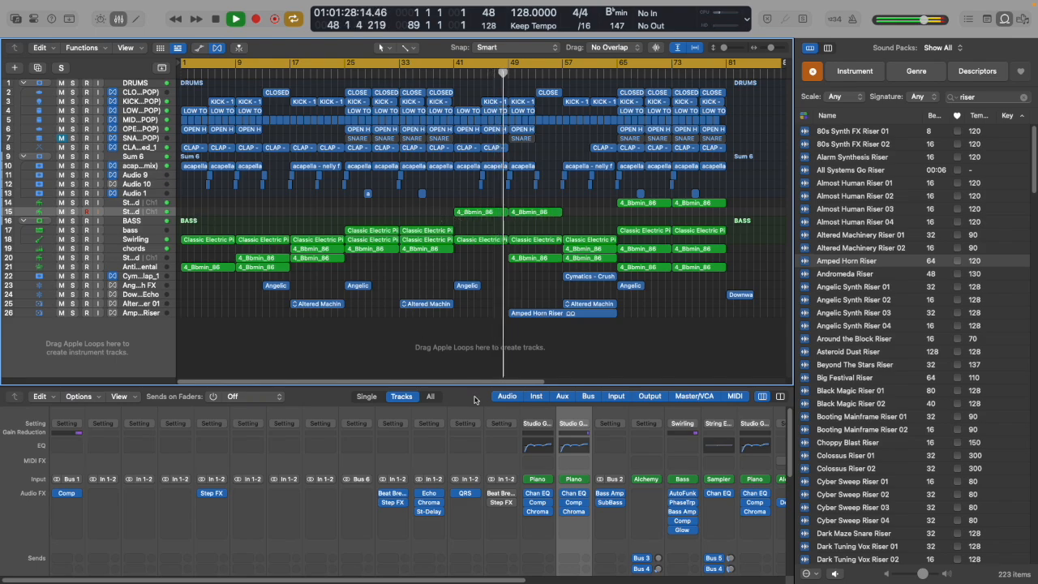
pyautogui.moveTo(393, 494); pyautogui.dragTo(580, 525)
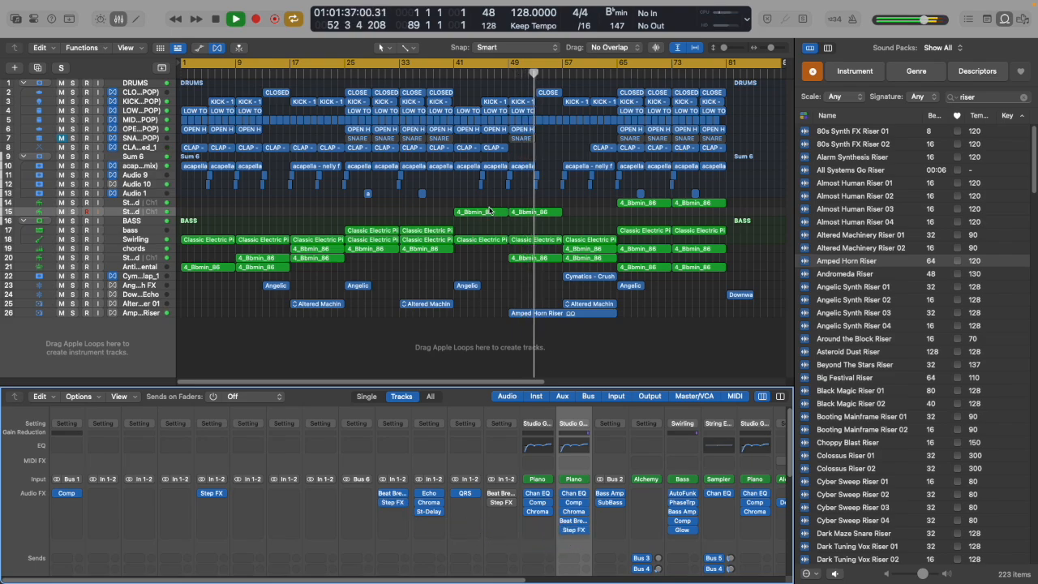
# Fill the duplicated Studio Grand track with back-to-back repeats of its region from bar 25 to bar 81.
pyautogui.click(523, 214)
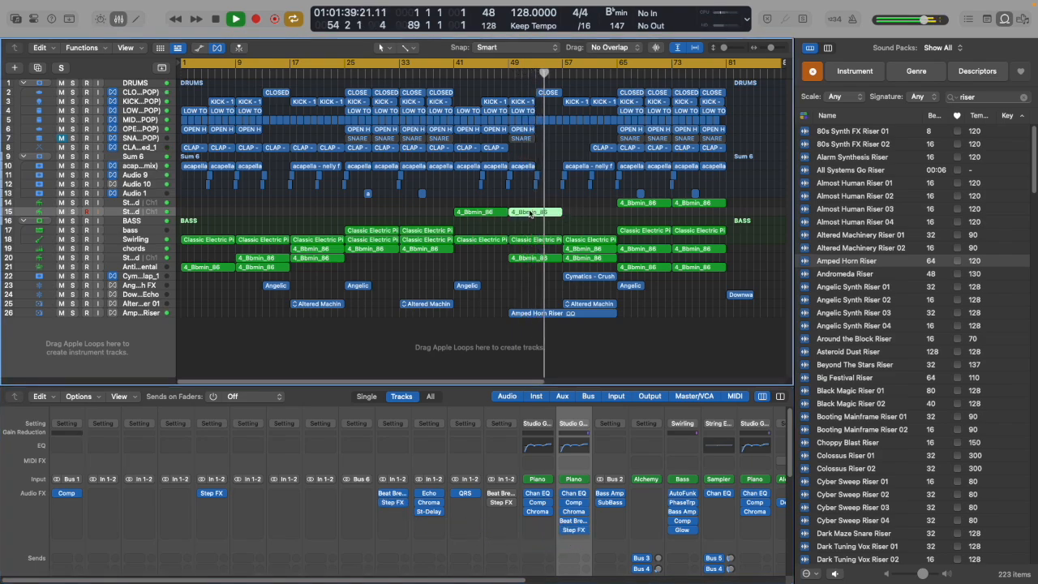
pyautogui.press('super+r')
pyautogui.press('super+r')
pyautogui.press('super+r')
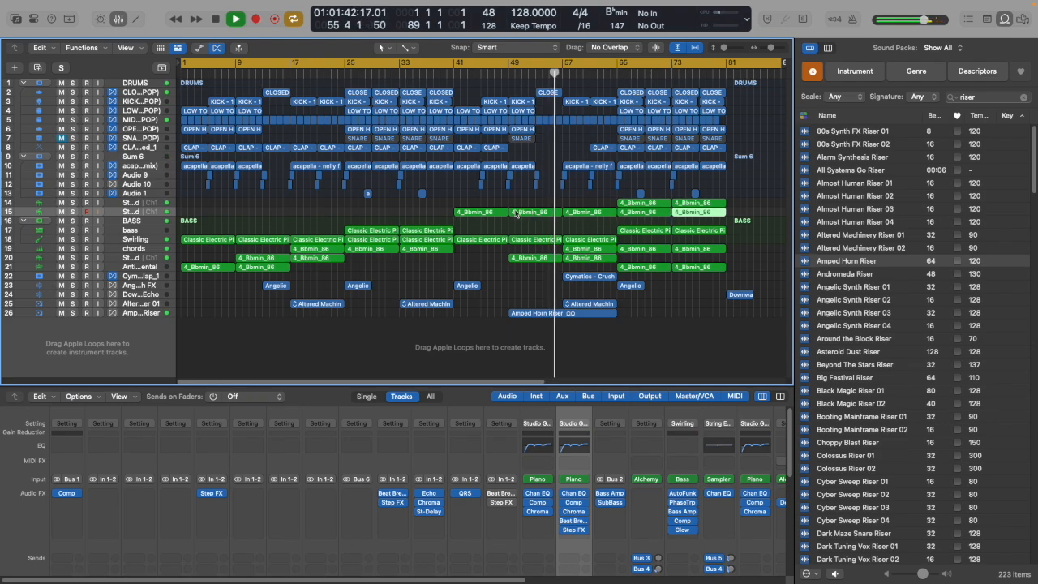
pyautogui.moveTo(530, 214); pyautogui.dragTo(370, 215)
pyautogui.press('super+r')
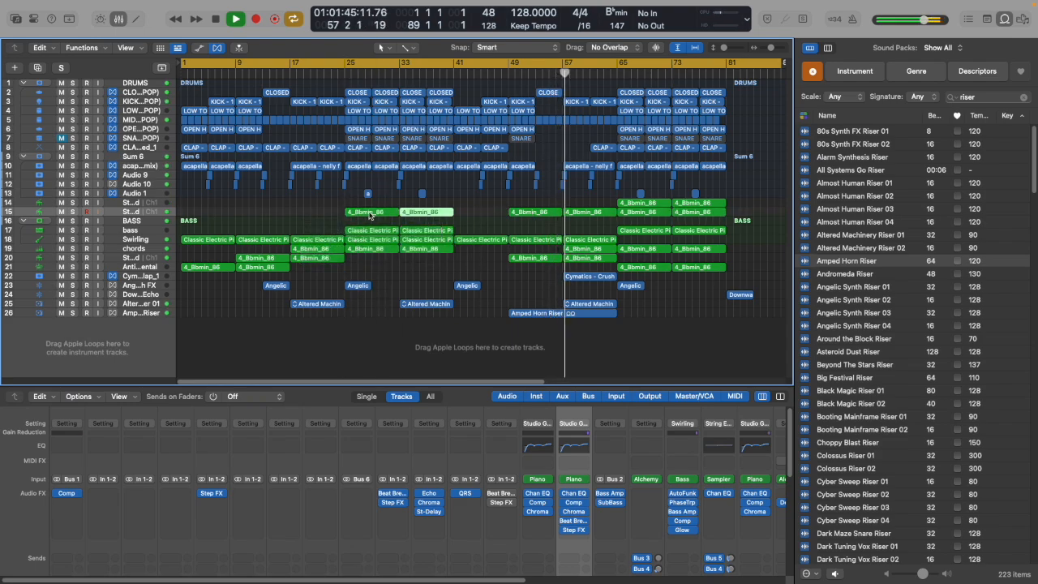
pyautogui.press('super+r')
# On the original Studio Grand track, move the bar 65 region to bar 17, shift the bar 73 region to bar 65 and repeat it.
pyautogui.moveTo(633, 205); pyautogui.dragTo(314, 206)
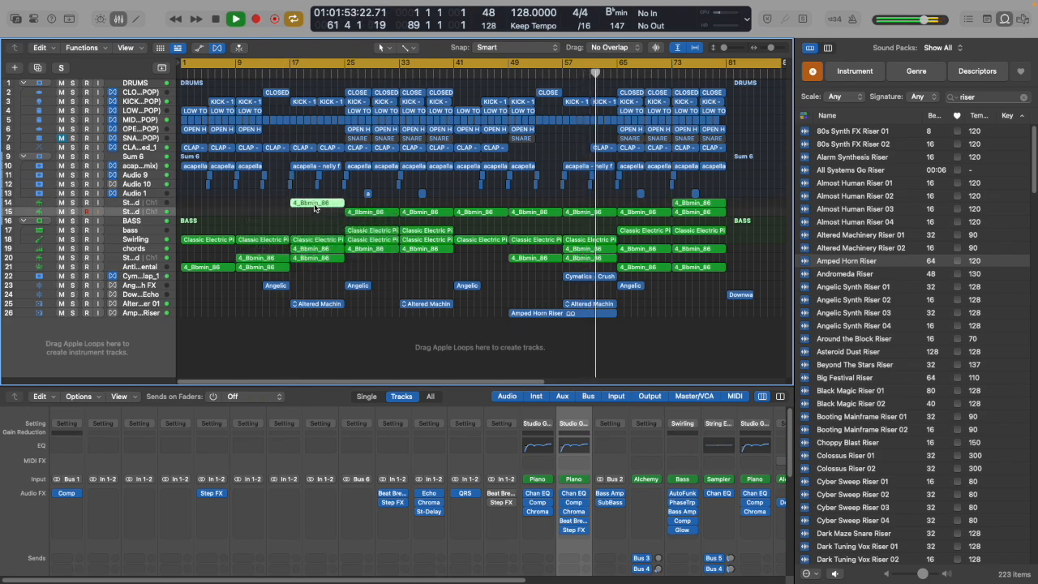
pyautogui.moveTo(685, 204); pyautogui.dragTo(632, 207)
pyautogui.press('super+r')
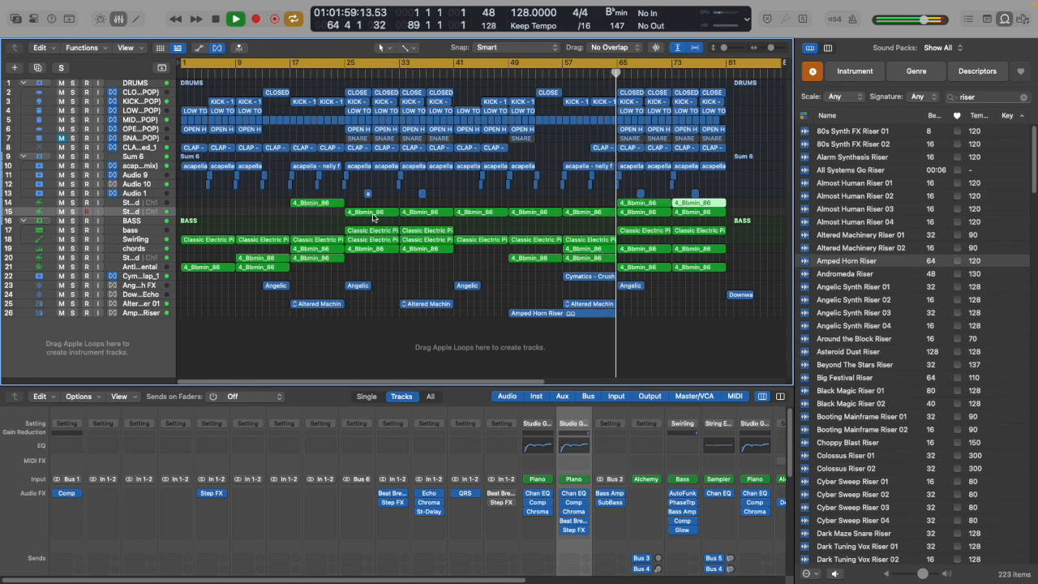
# Move the duplicated Studio Grand track's bar 25 region to bar 9 and place a copy of it at bar 25.
pyautogui.moveTo(373, 215); pyautogui.dragTo(261, 216)
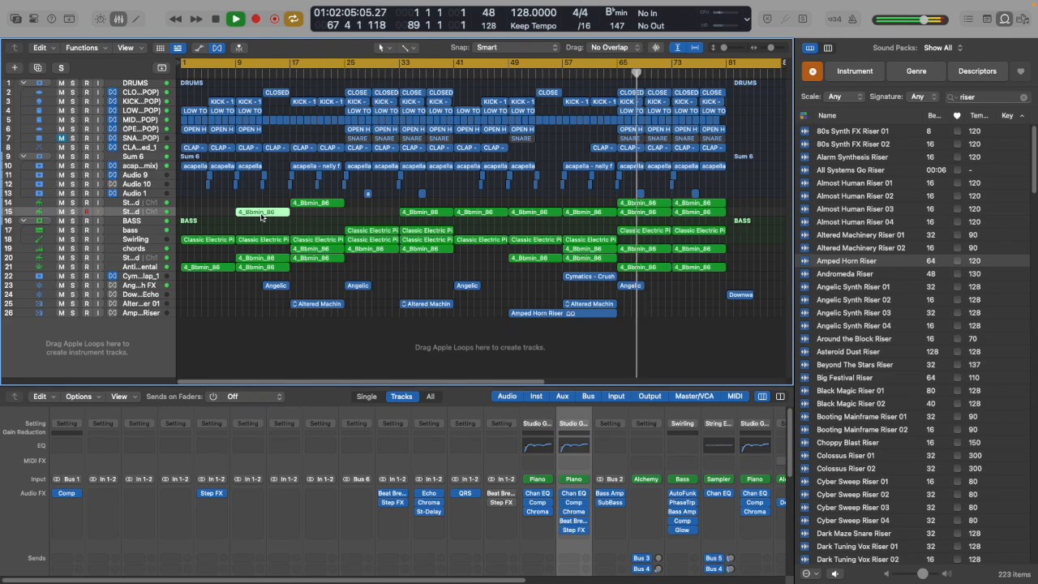
pyautogui.moveTo(257, 213); pyautogui.dragTo(366, 214)
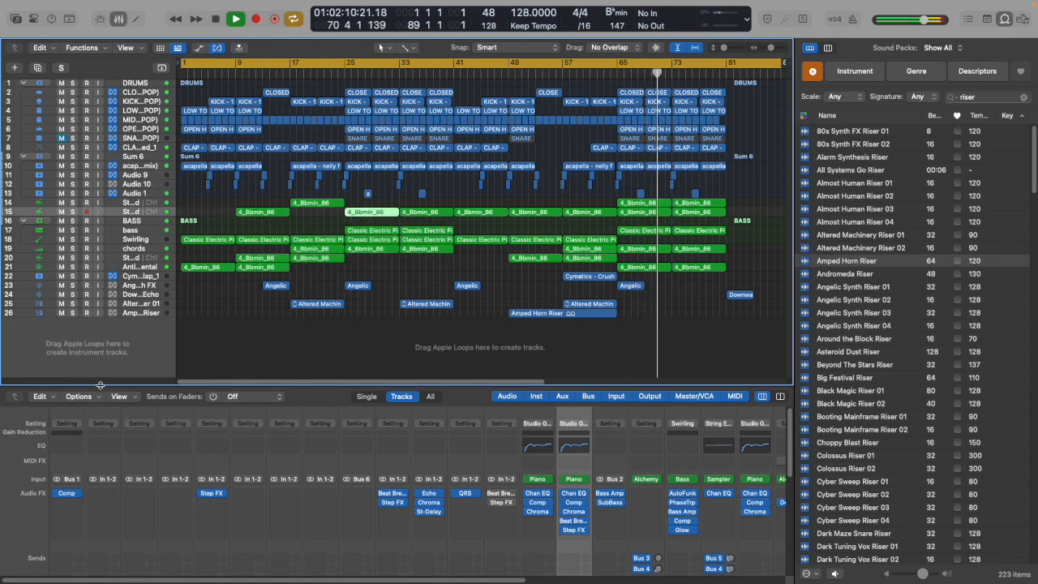
# Set the kick channel's volume fader to -2.2 dB in the mixer.
pyautogui.scroll(-5, 130, 535)
pyautogui.moveTo(136, 565); pyautogui.dragTo(137, 557)
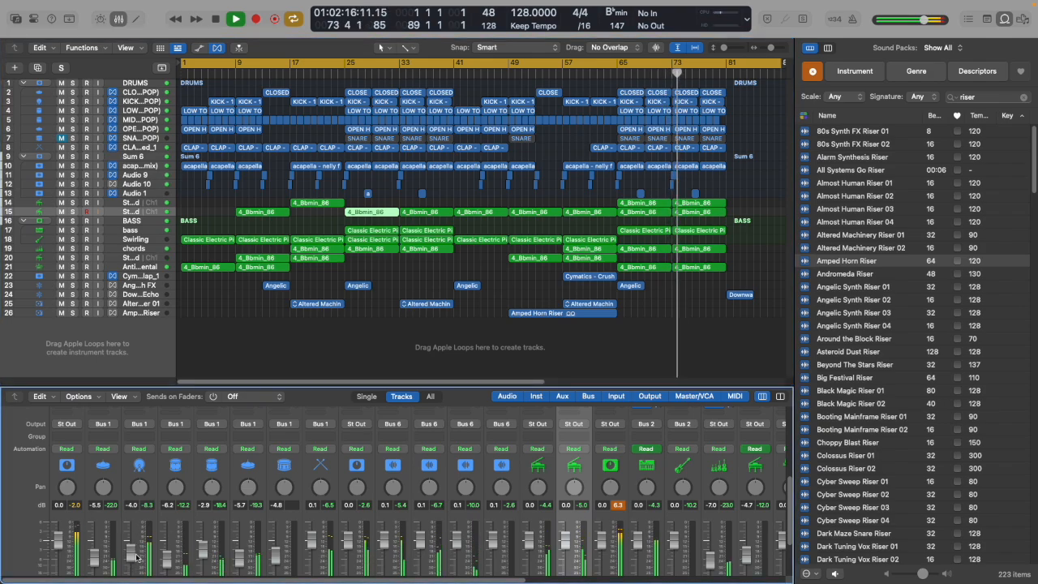
pyautogui.scroll(5, 136, 492)
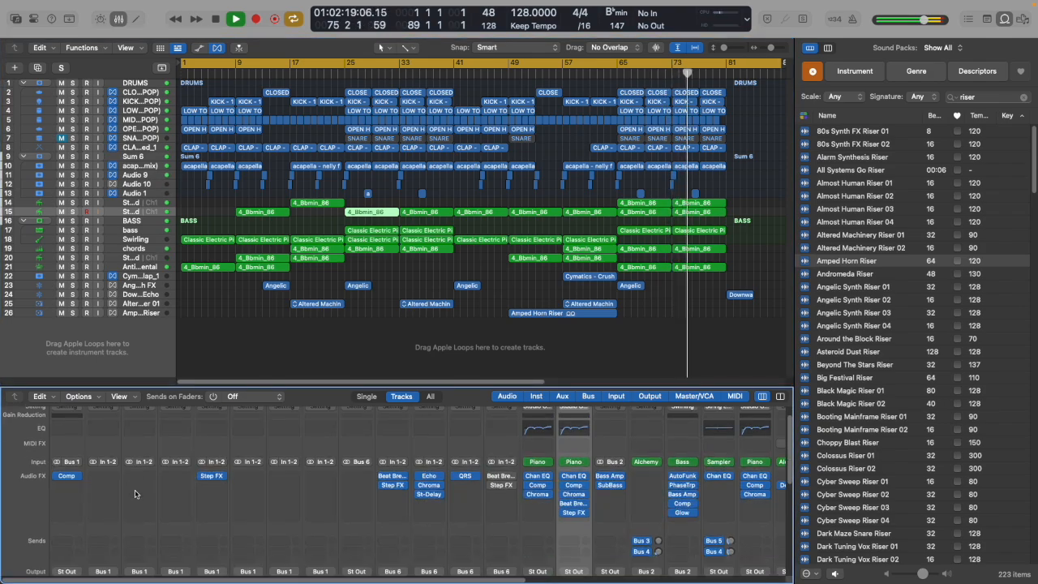
# Add a send to Bus 20 on the kick channel and set it to Pre Fader.
pyautogui.scroll(-5, 135, 494)
pyautogui.click(136, 430)
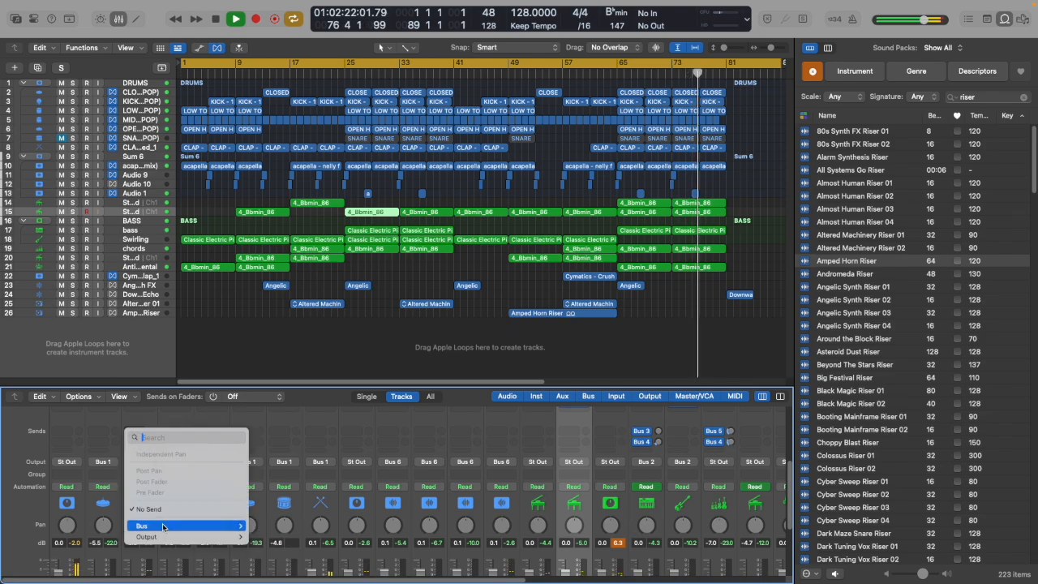
pyautogui.moveTo(163, 527)
pyautogui.click(320, 361)
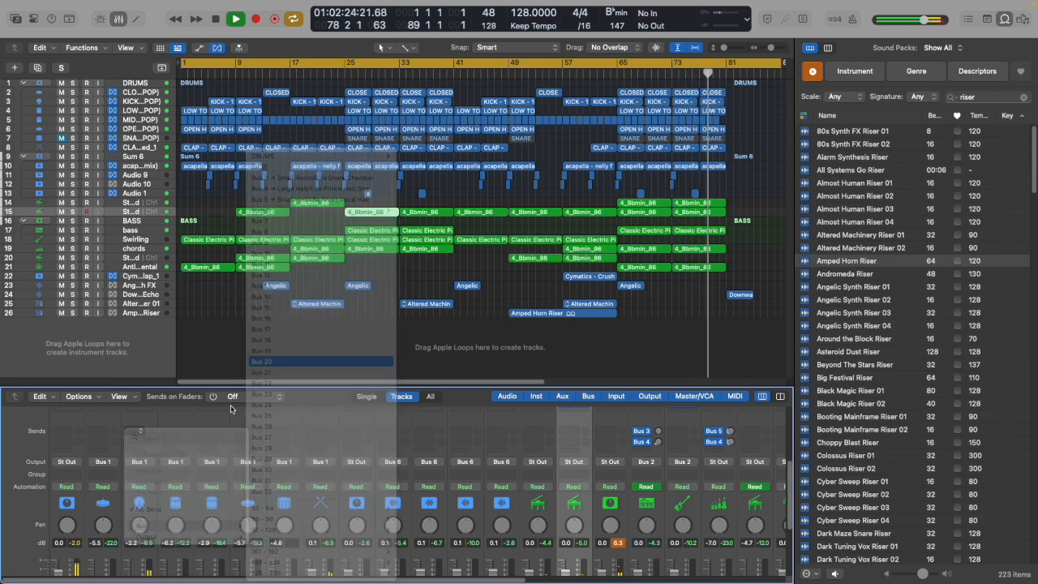
pyautogui.click(138, 431)
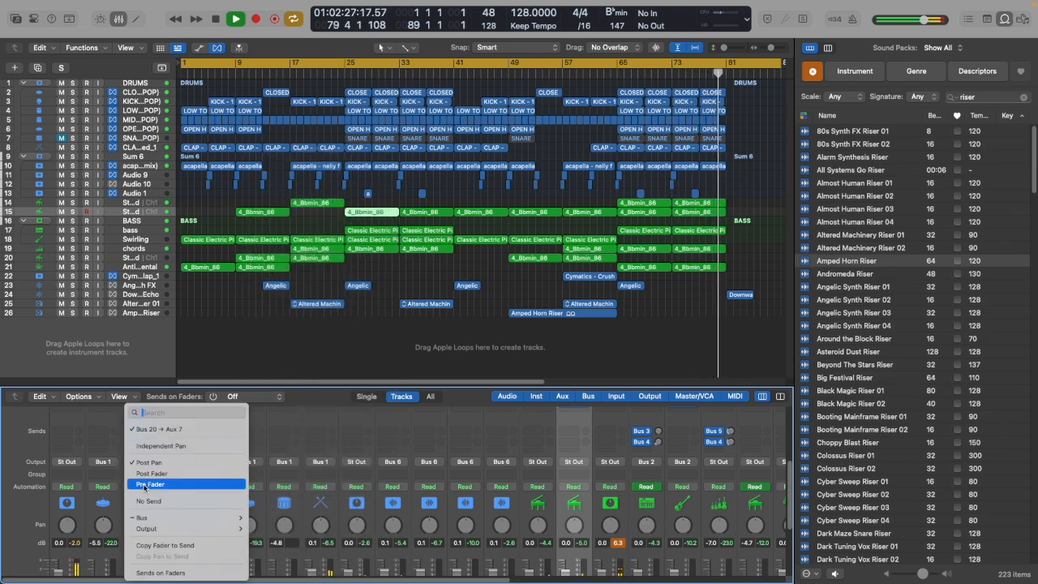
pyautogui.click(144, 485)
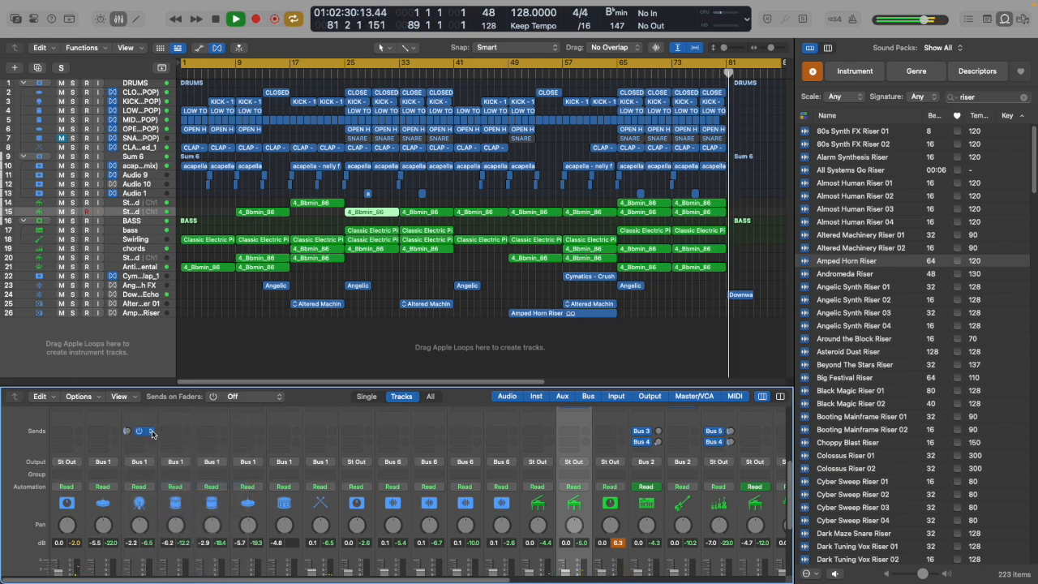
pyautogui.click(151, 433)
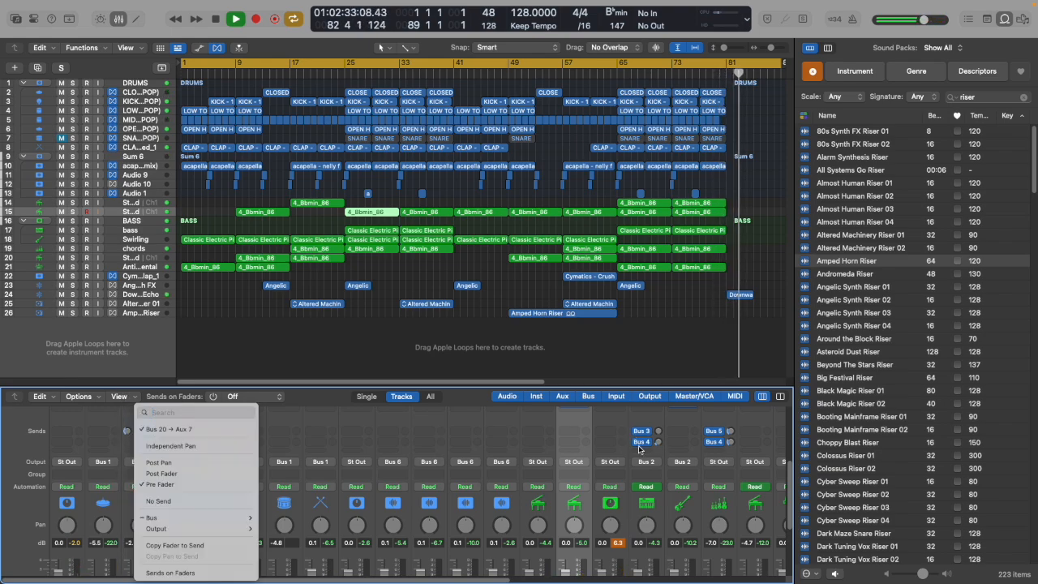
pyautogui.click(519, 441)
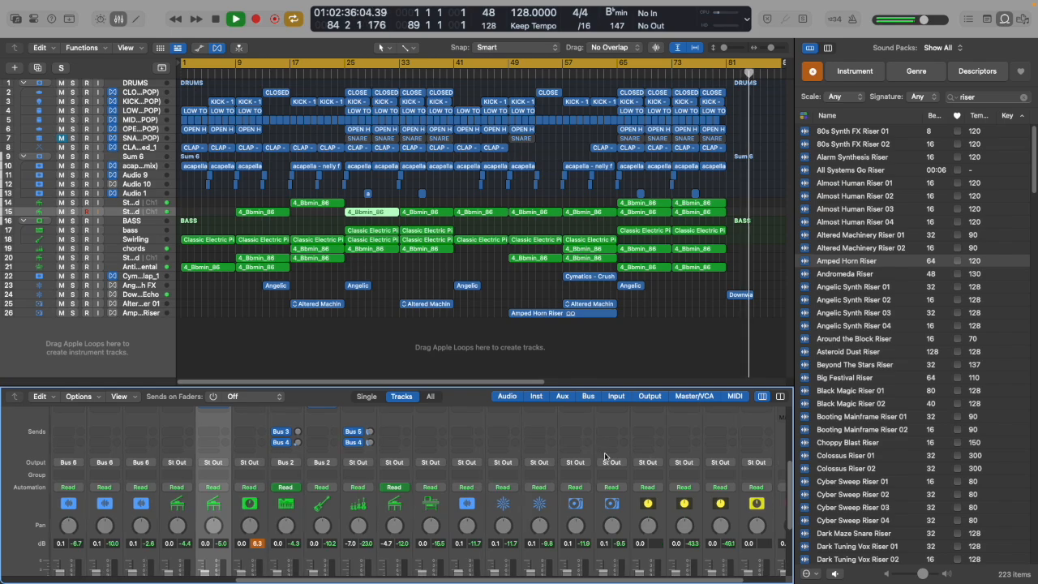
pyautogui.scroll(5, 560, 449)
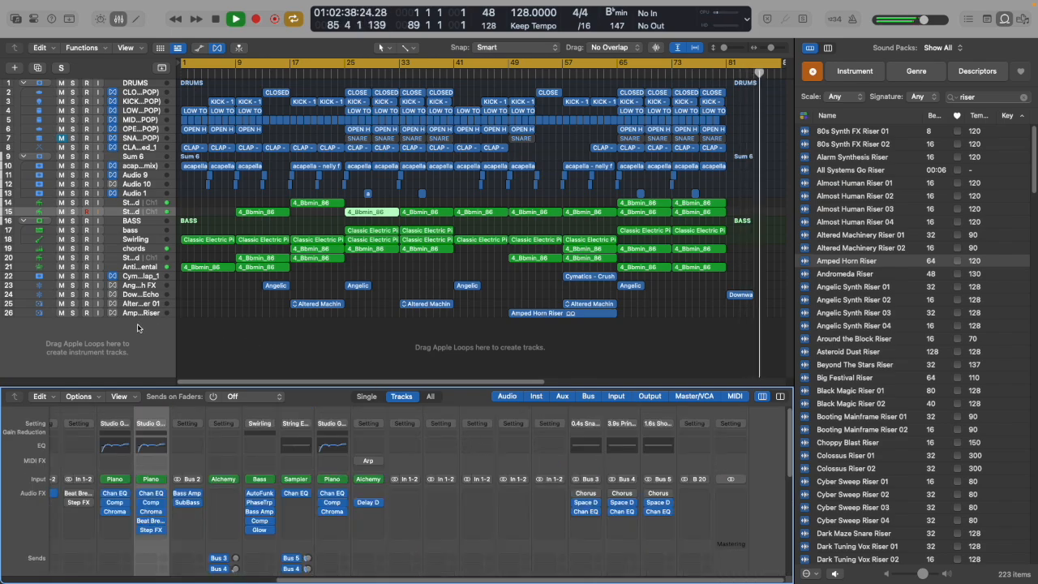
pyautogui.hscroll(-1, 67, 269)
# Repeat the Antique Oriental track's bar 9 region four times to fill bars 17 to 49.
pyautogui.click(64, 267)
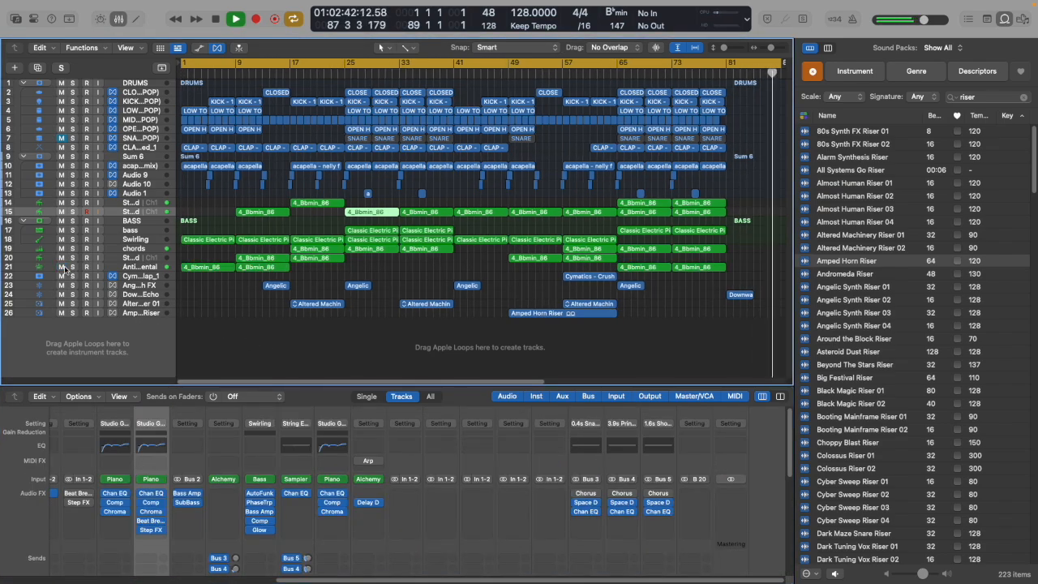
pyautogui.click(283, 267)
pyautogui.press('Right')
pyautogui.press('Right')
pyautogui.press('Right')
pyautogui.press('Right')
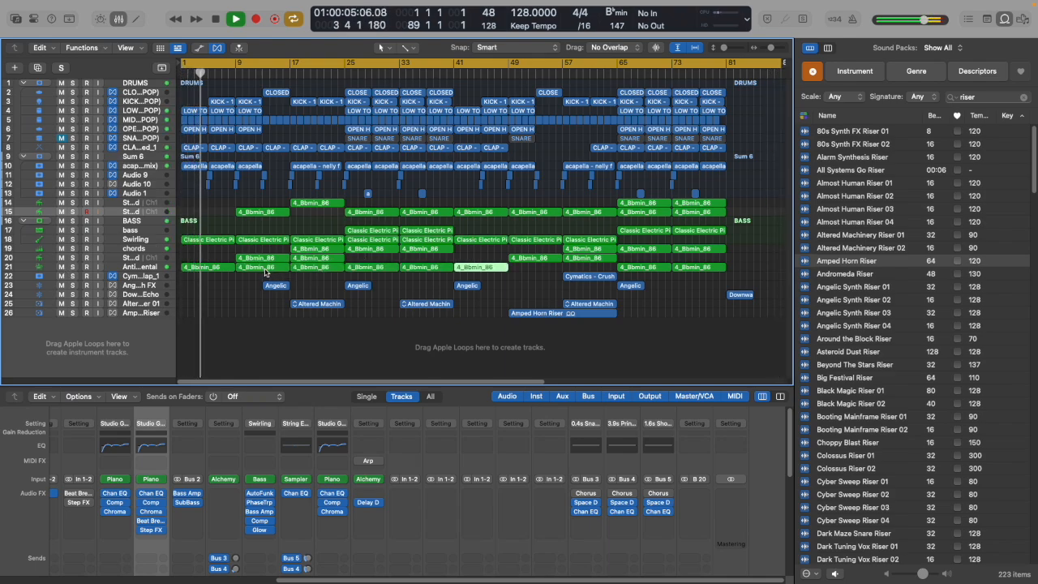
# Delete the Antique Oriental regions at bars 25 and 33, and repeat the bar 41 region twice to reach bar 65.
pyautogui.click(357, 269)
pyautogui.keyDown('shift'); pyautogui.click(419, 269); pyautogui.keyUp('shift')
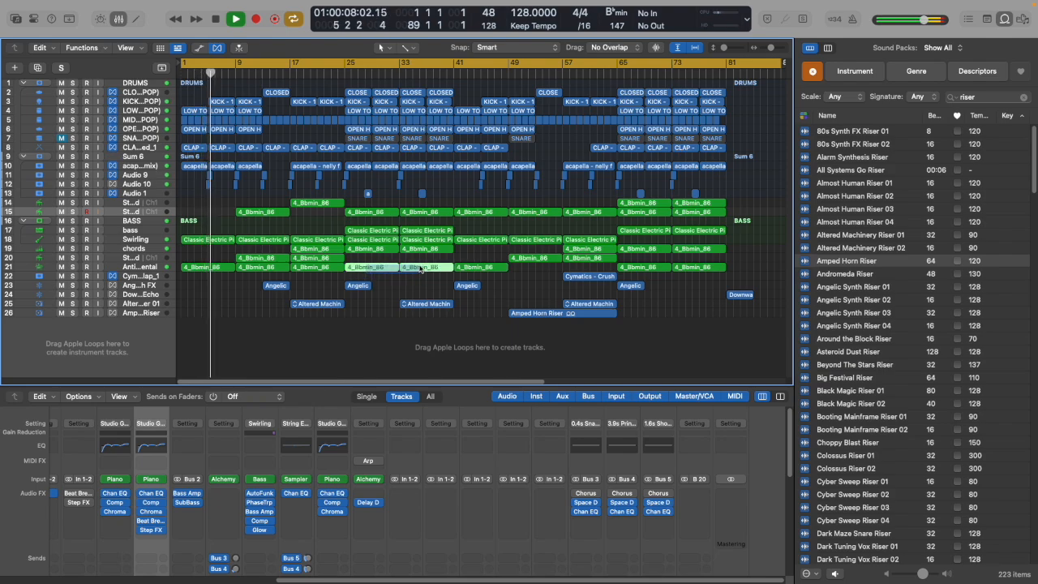
pyautogui.press('Delete')
pyautogui.click(482, 270)
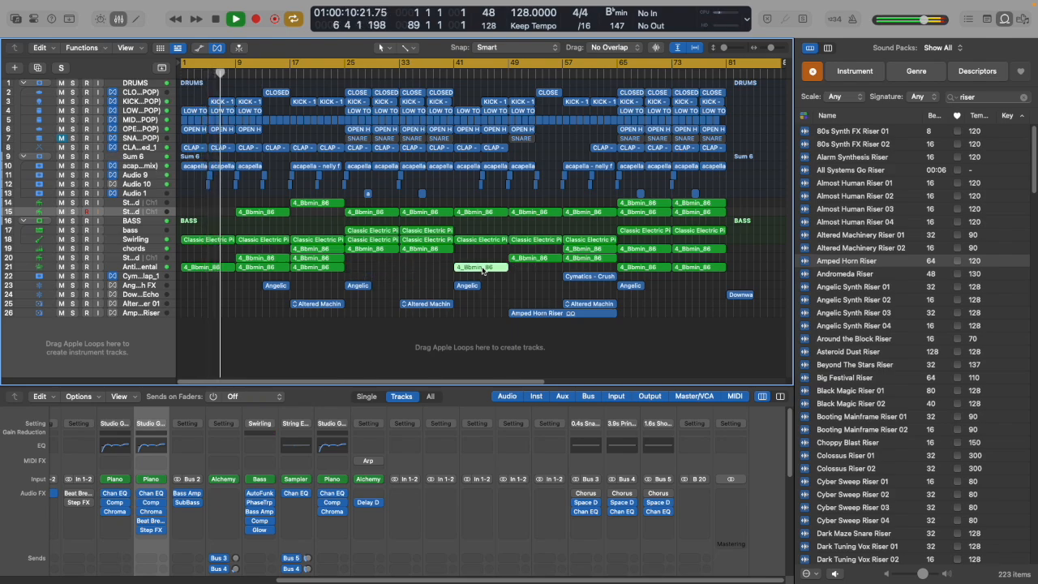
pyautogui.press('super+r')
pyautogui.press('super+r')
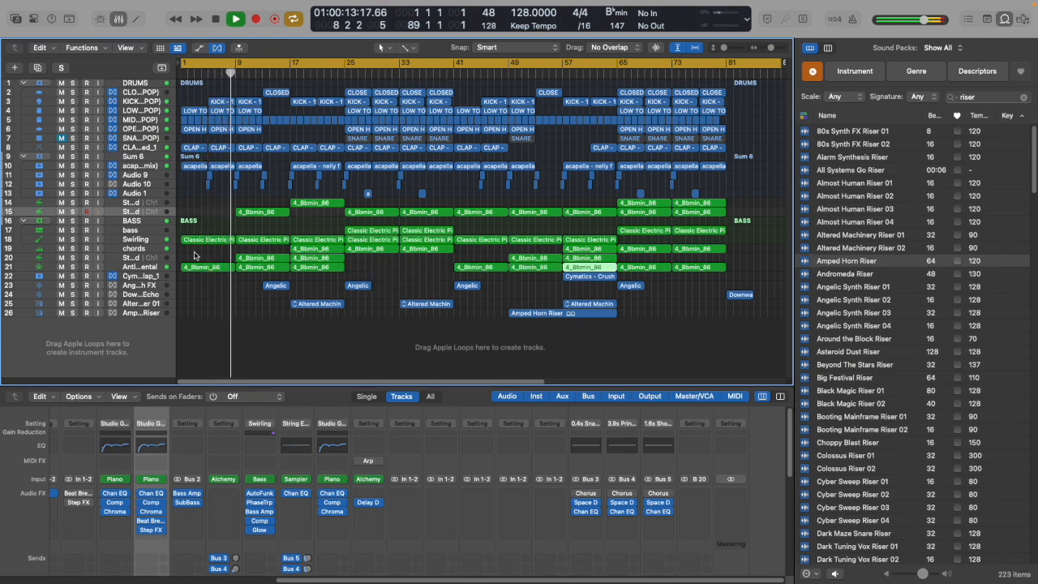
# Show track automation and set the Antique Oriental track's automation parameter to Main Volume, Absolute.
pyautogui.click(140, 267)
pyautogui.click(199, 48)
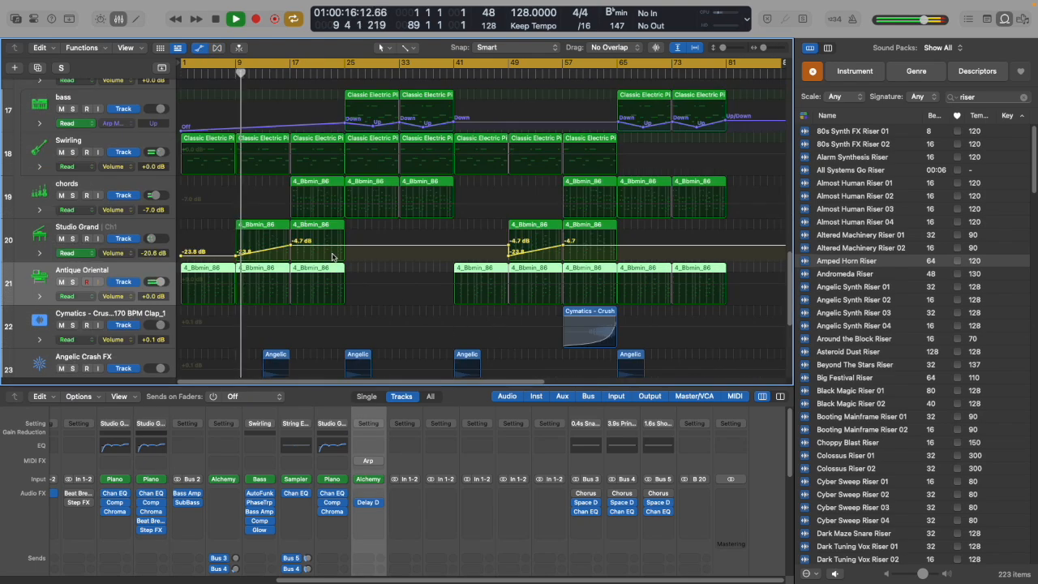
pyautogui.click(121, 296)
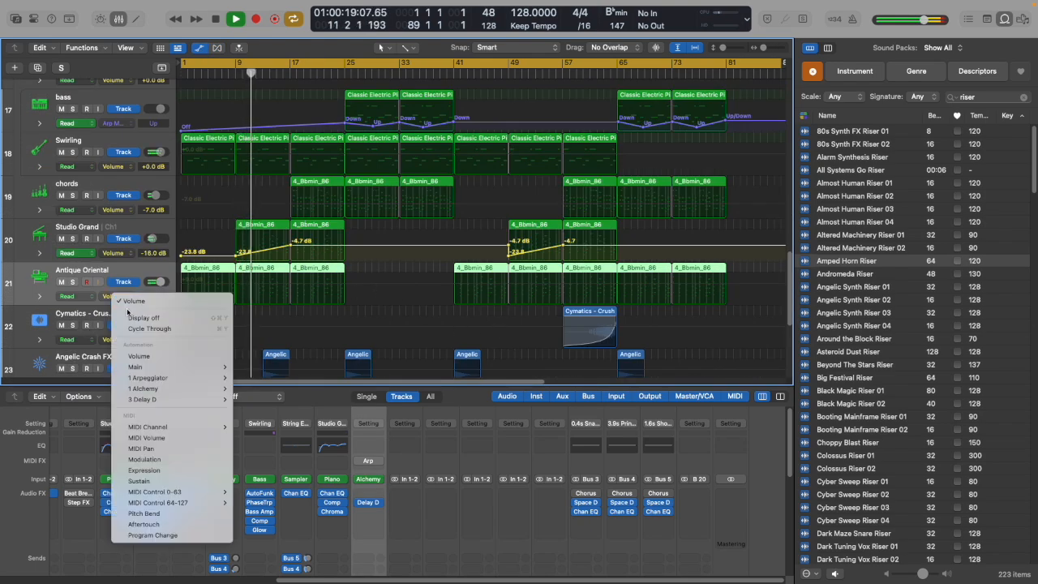
pyautogui.moveTo(149, 369)
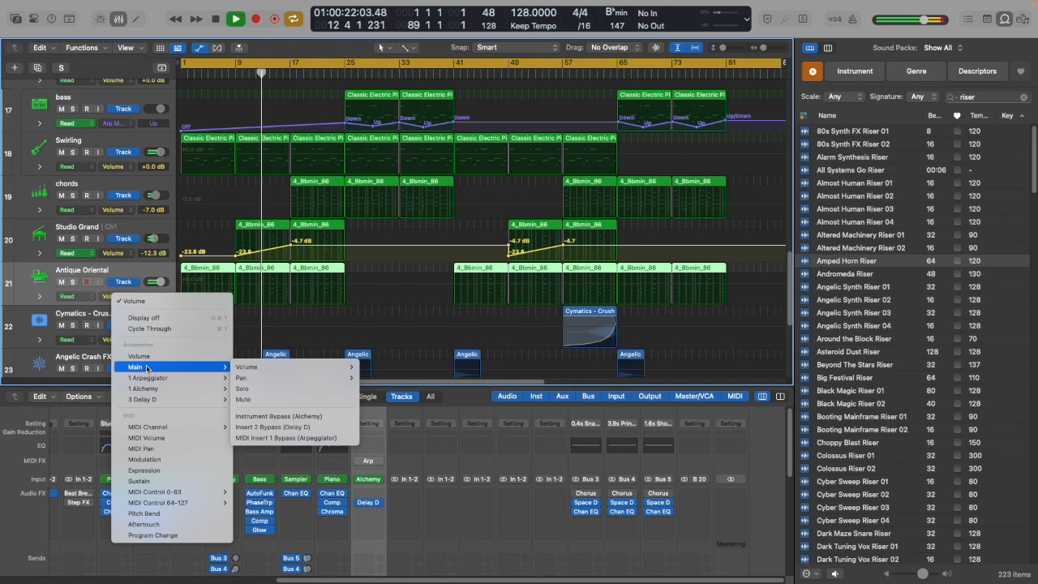
pyautogui.moveTo(275, 371)
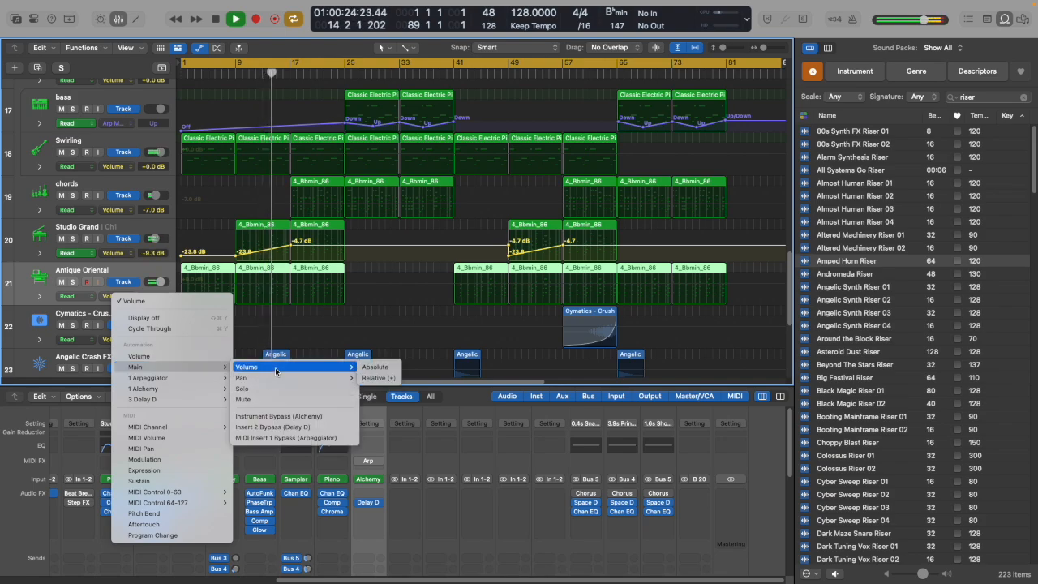
pyautogui.click(377, 368)
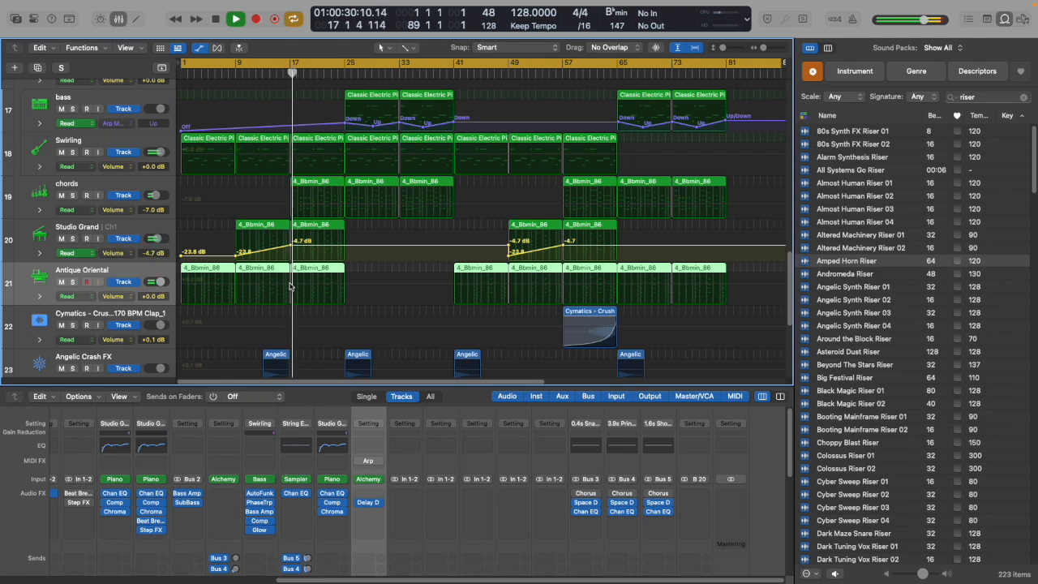
# Add a +0.0 dB volume point at bar 25 on the Antique Oriental track, and switch its automation parameter to Main Mute.
pyautogui.click(290, 284)
pyautogui.click(345, 284)
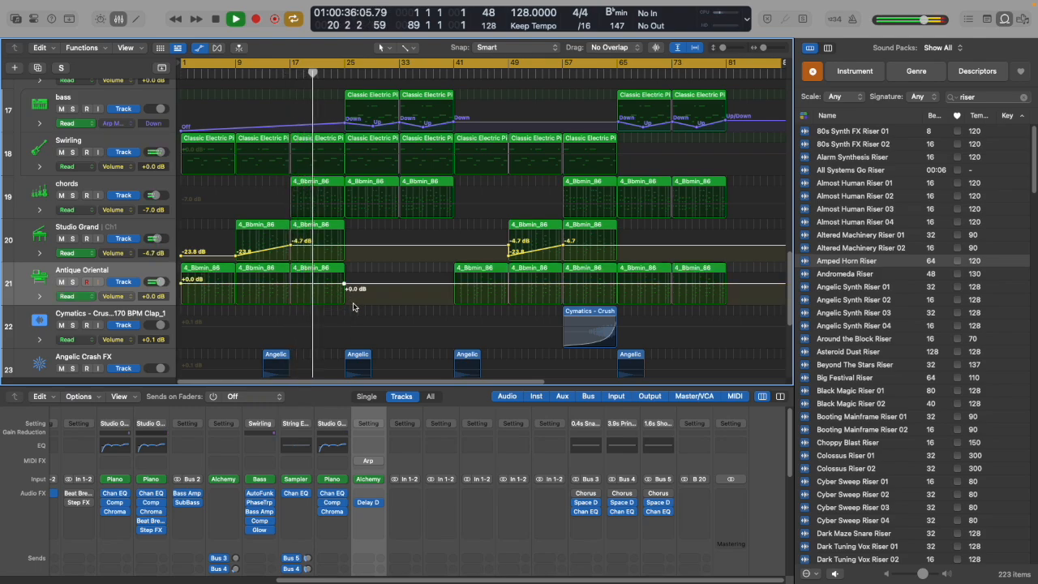
pyautogui.click(120, 298)
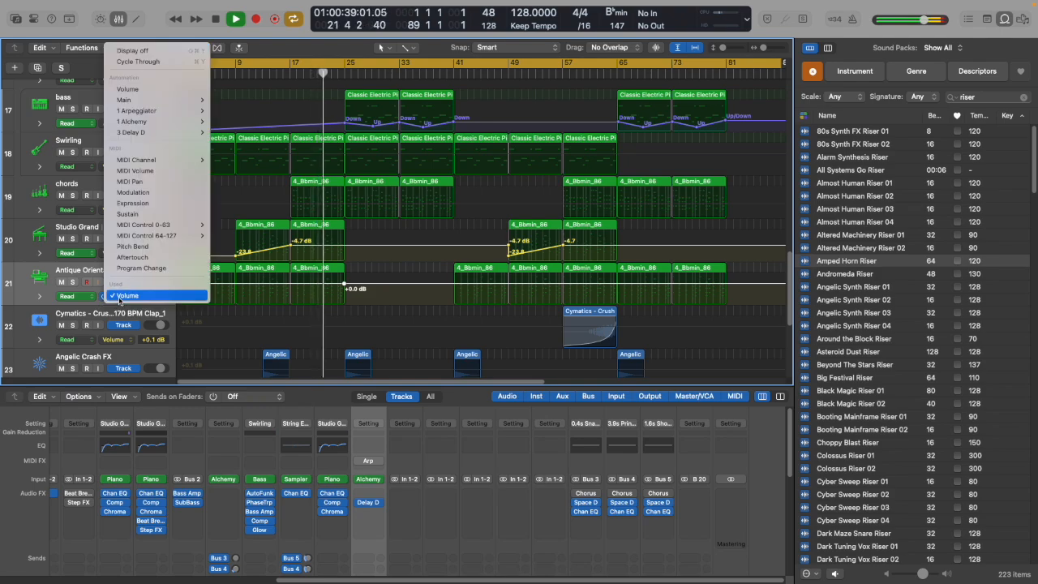
pyautogui.moveTo(145, 99)
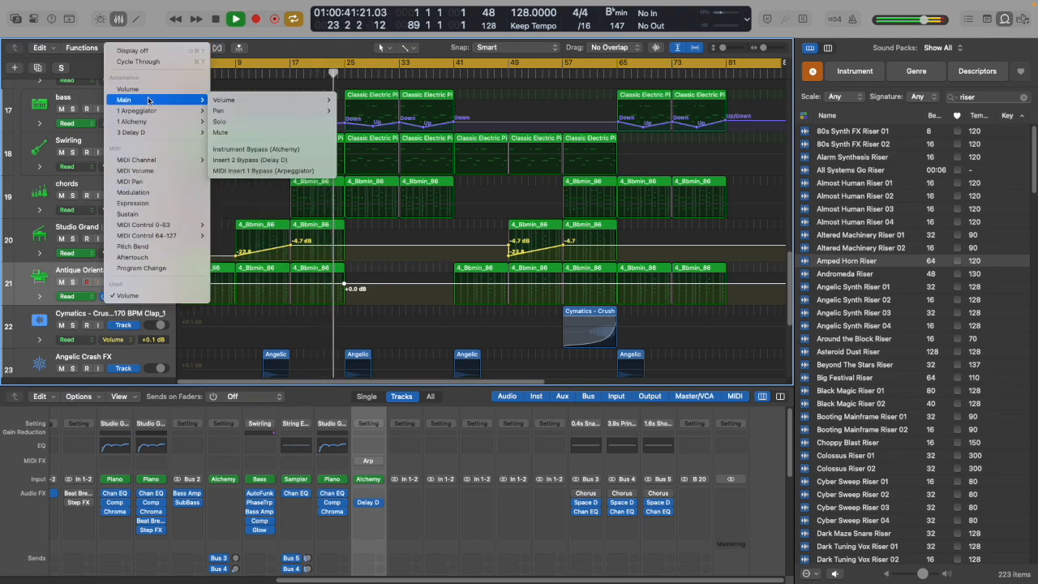
pyautogui.click(220, 132)
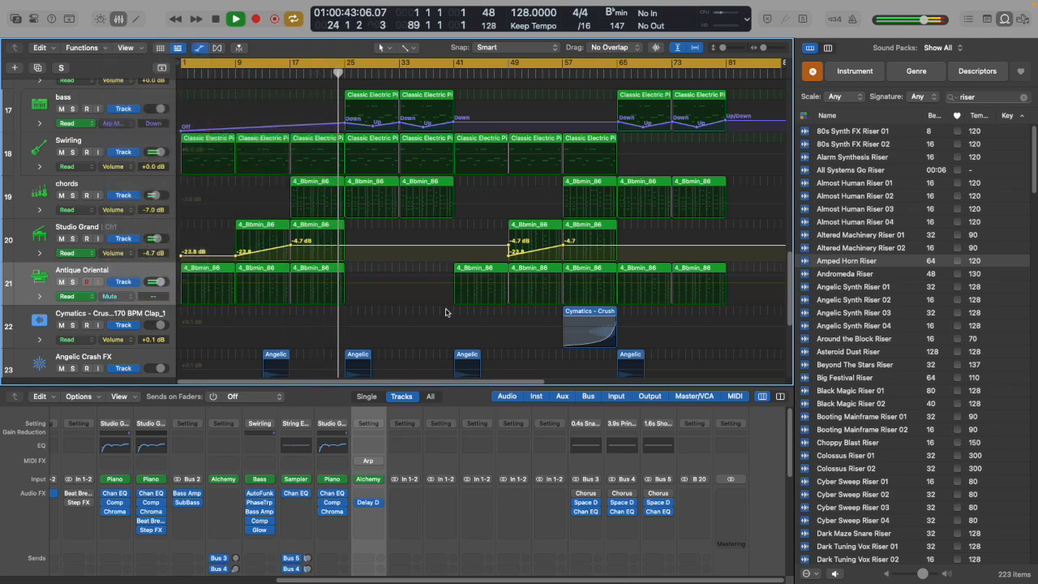
# Automate the Antique Oriental track to be muted from bar 25 to 41 and from bar 81 on, then hide the automation.
pyautogui.click(346, 278)
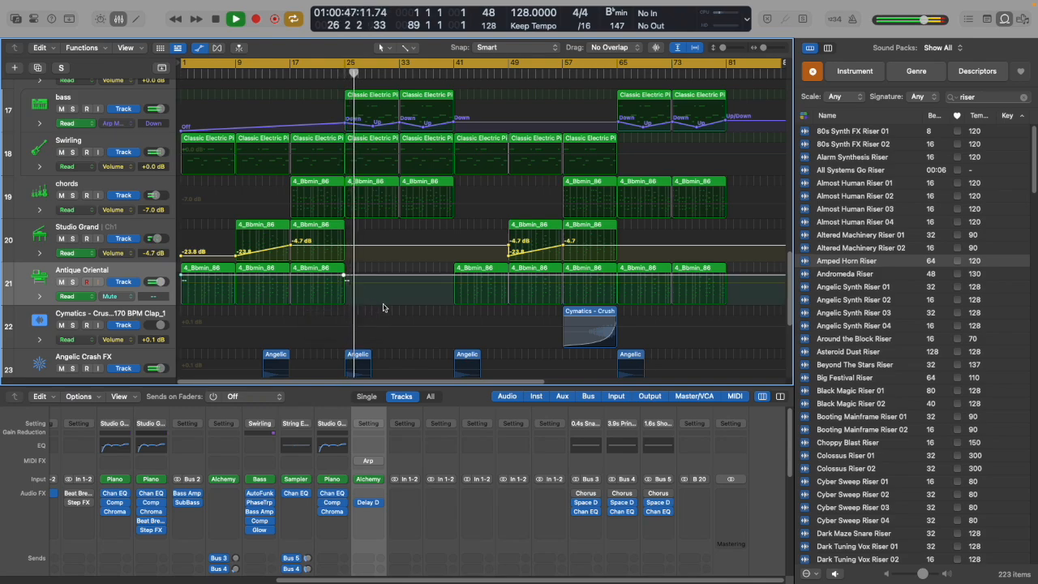
pyautogui.click(383, 305)
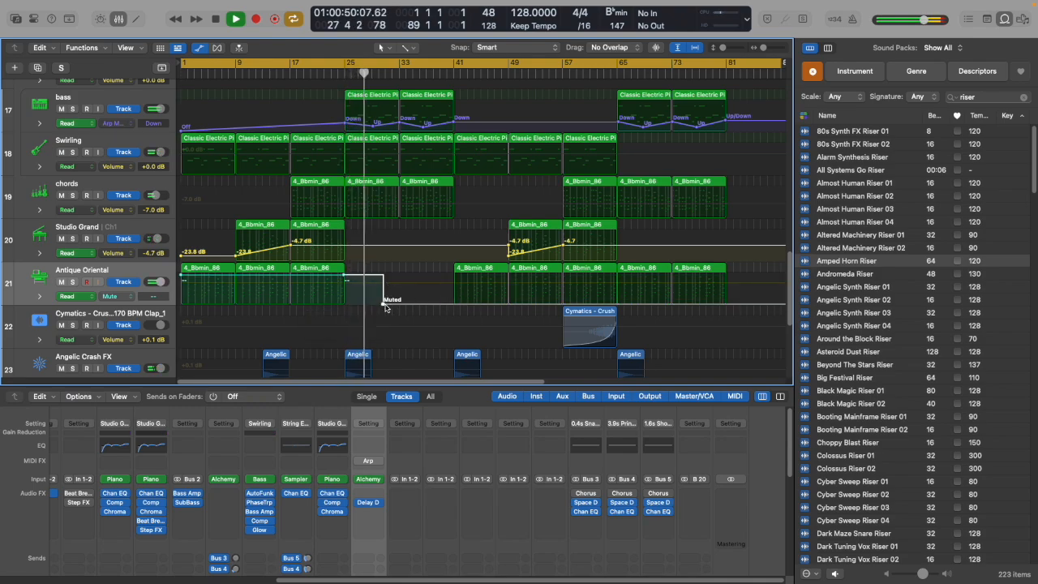
pyautogui.moveTo(383, 304); pyautogui.dragTo(346, 306)
pyautogui.click(451, 278)
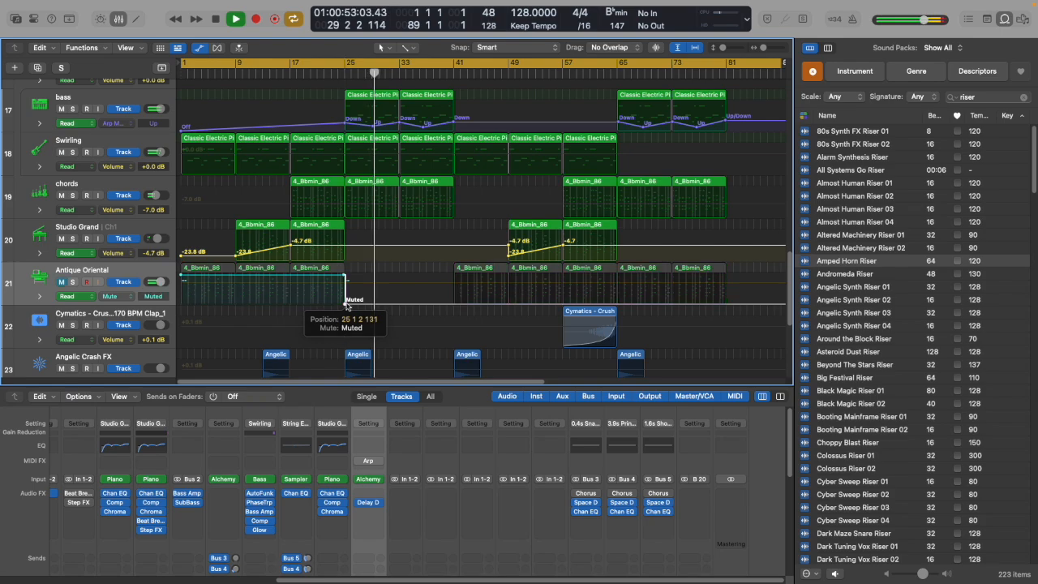
pyautogui.click(734, 304)
pyautogui.moveTo(734, 304); pyautogui.dragTo(728, 303)
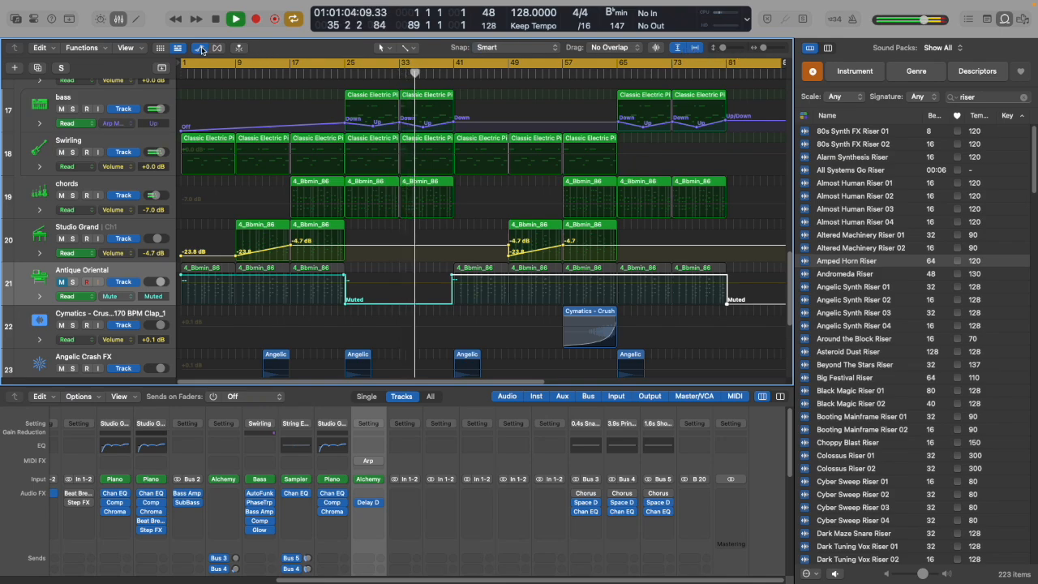
pyautogui.click(202, 49)
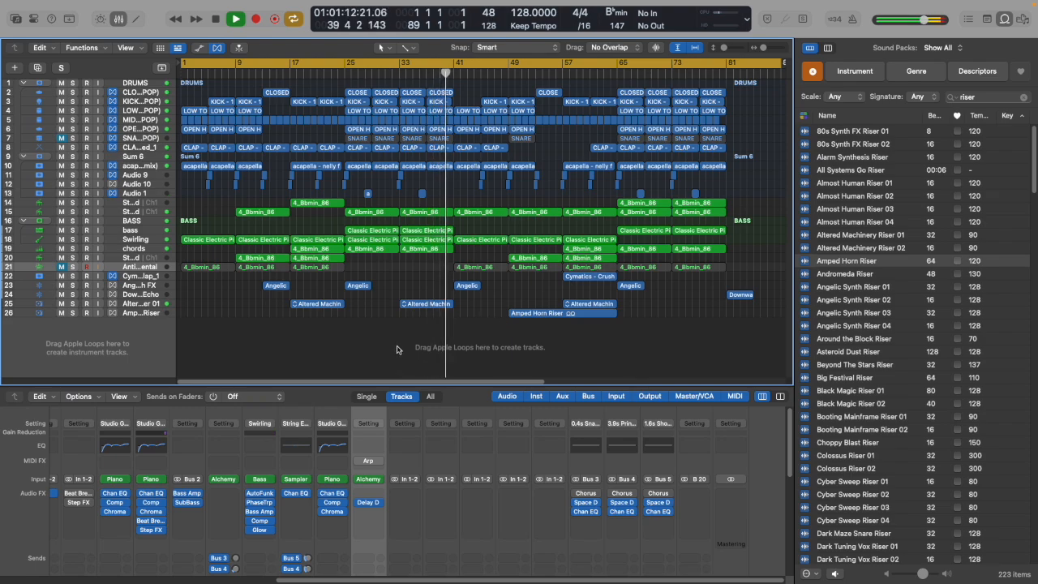
pyautogui.press('m')
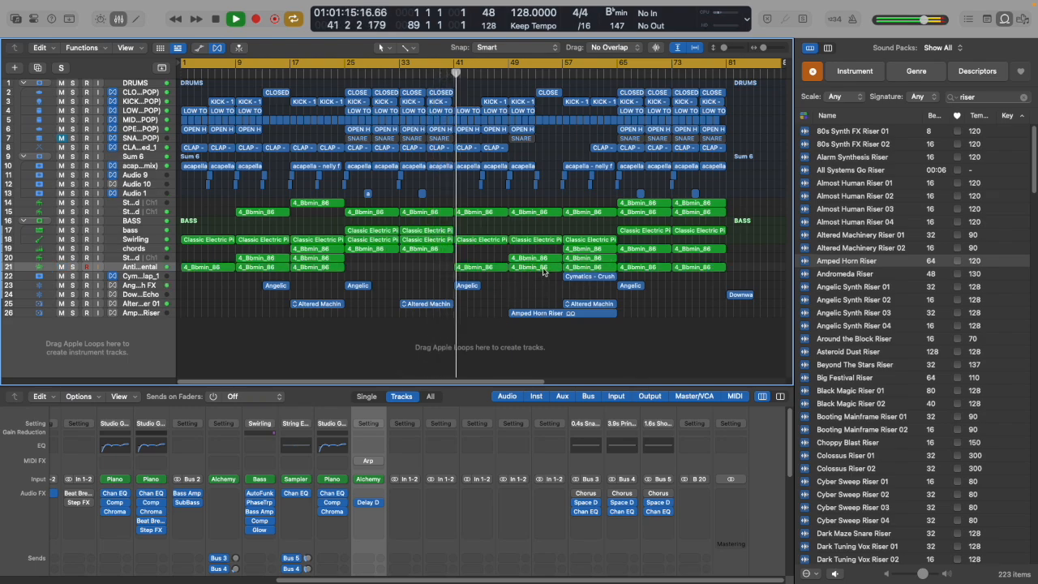
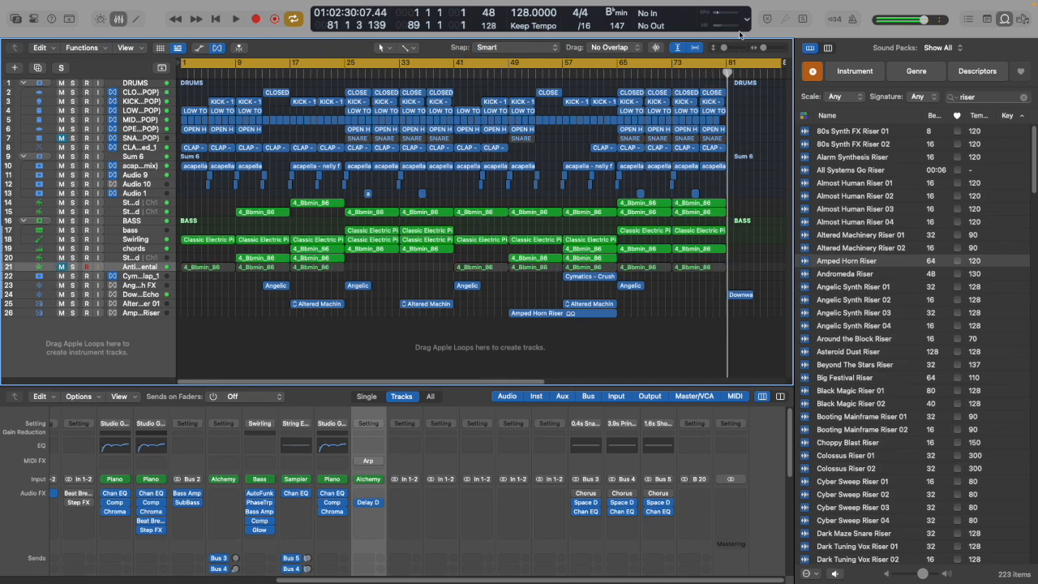
# Shift all regions except the opening four-bar drum and acapella regions 12 bars later.
pyautogui.moveTo(763, 49); pyautogui.dragTo(762, 50)
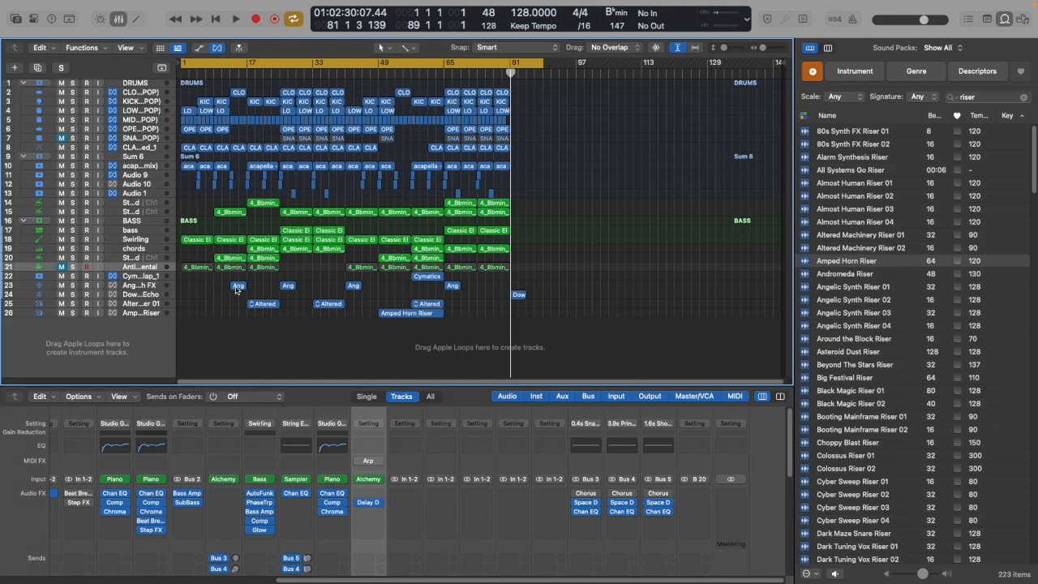
pyautogui.moveTo(204, 314); pyautogui.dragTo(522, 83)
pyautogui.moveTo(205, 103); pyautogui.dragTo(252, 107)
# Repeat the opening four-bar drum and acapella regions three times to fill the gap up to bar 17.
pyautogui.click(524, 204)
pyautogui.moveTo(187, 106); pyautogui.dragTo(196, 176)
pyautogui.press('super+r')
pyautogui.press('super+r')
pyautogui.press('super+r')
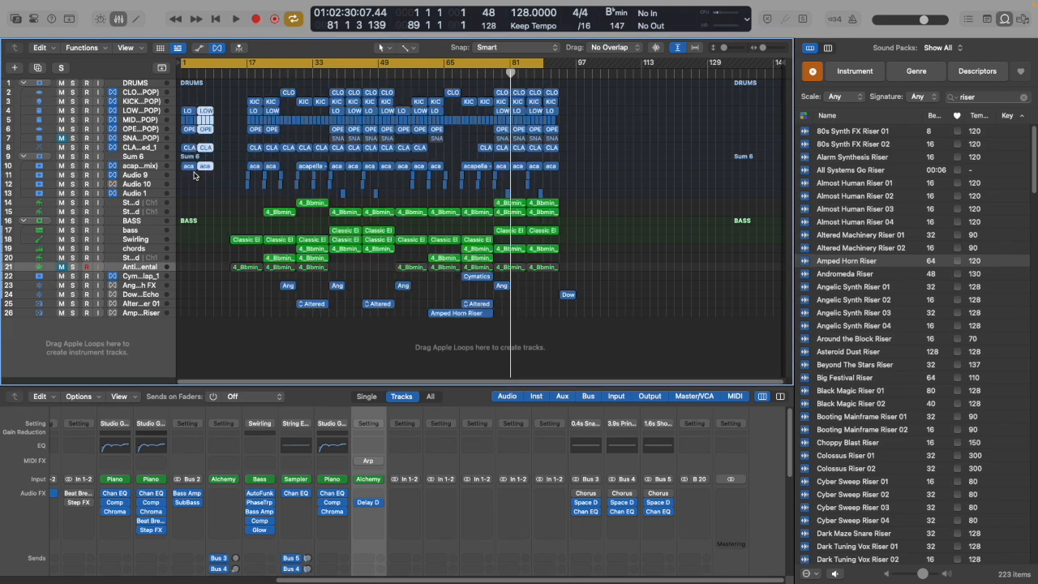
# Shift all regions from bar 13 onward four bars later, and fill the gap with a copy of the bar 9 drum and acapella regions.
pyautogui.moveTo(249, 240)
pyautogui.mouseDown()
pyautogui.moveTo(203, 250)
pyautogui.moveTo(186, 242)
pyautogui.moveTo(246, 241)
pyautogui.mouseUp()
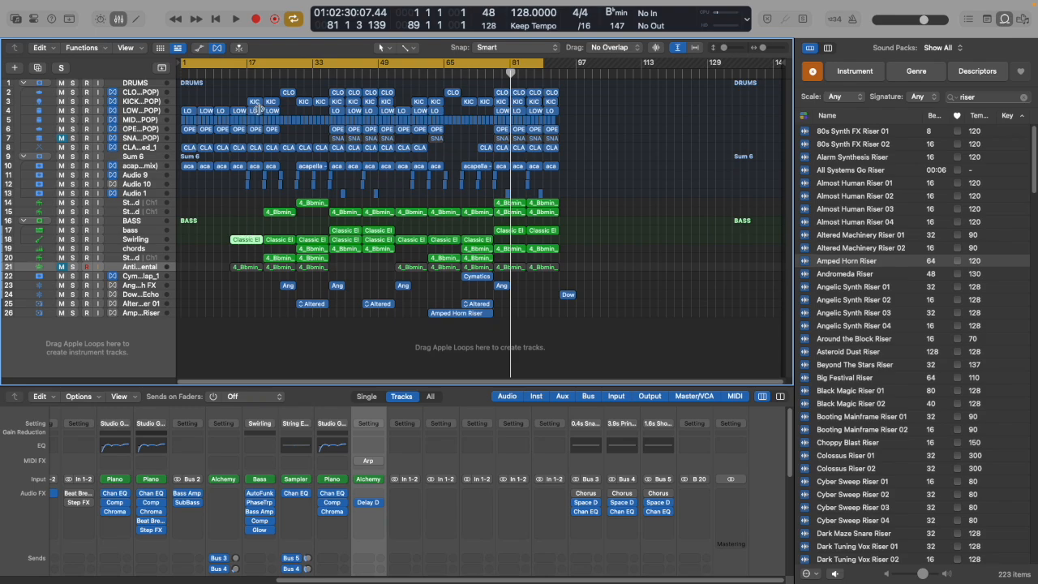
pyautogui.moveTo(235, 91); pyautogui.dragTo(597, 274)
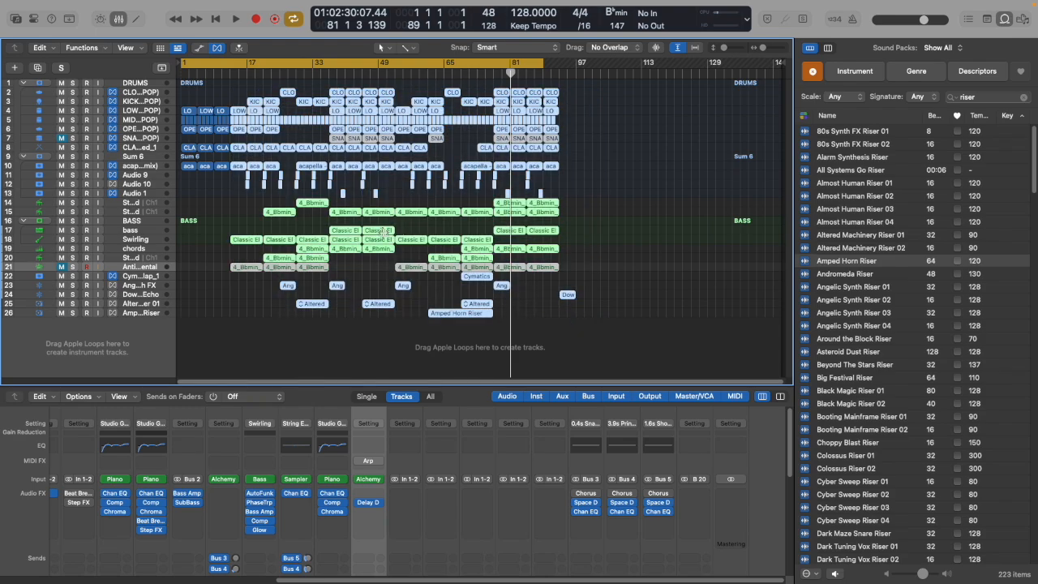
pyautogui.moveTo(235, 241); pyautogui.dragTo(251, 241)
pyautogui.click(514, 199)
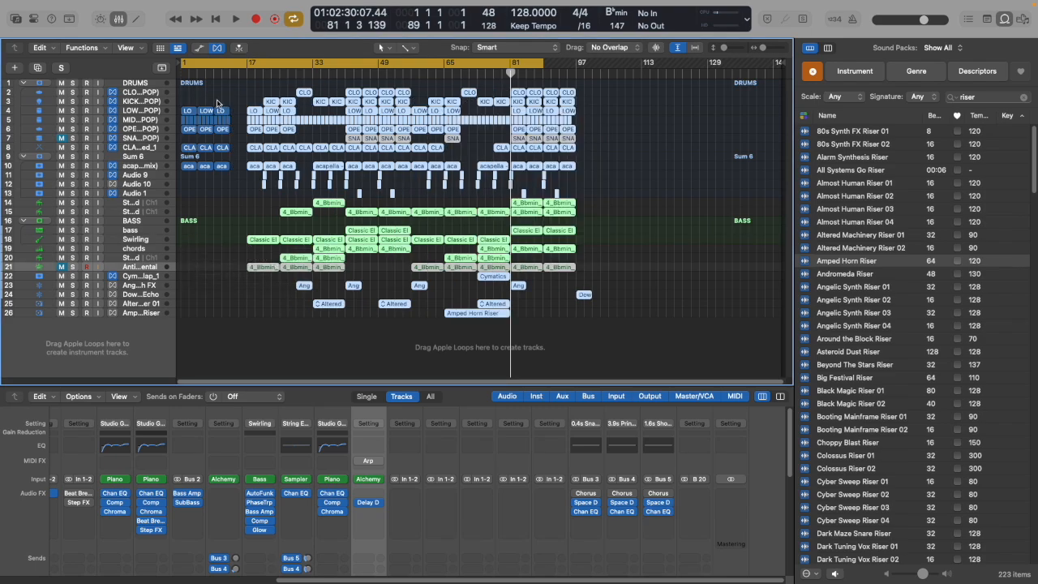
pyautogui.moveTo(217, 102); pyautogui.dragTo(243, 165)
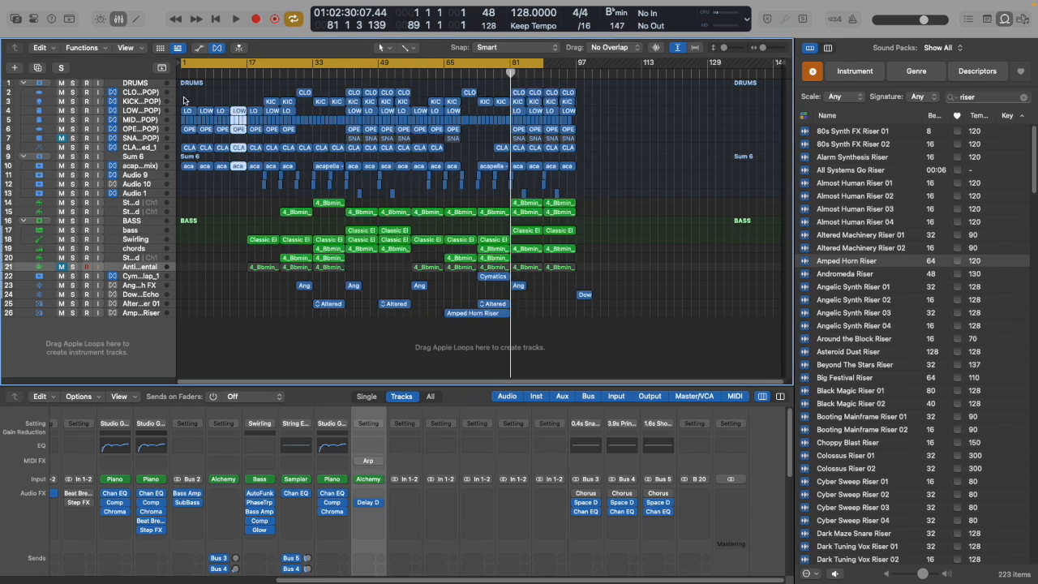
# Start playback and copy the Swirling track's bar 17 region to bar 9.
pyautogui.press('space')
pyautogui.moveTo(259, 240); pyautogui.dragTo(228, 240)
pyautogui.press('alt')
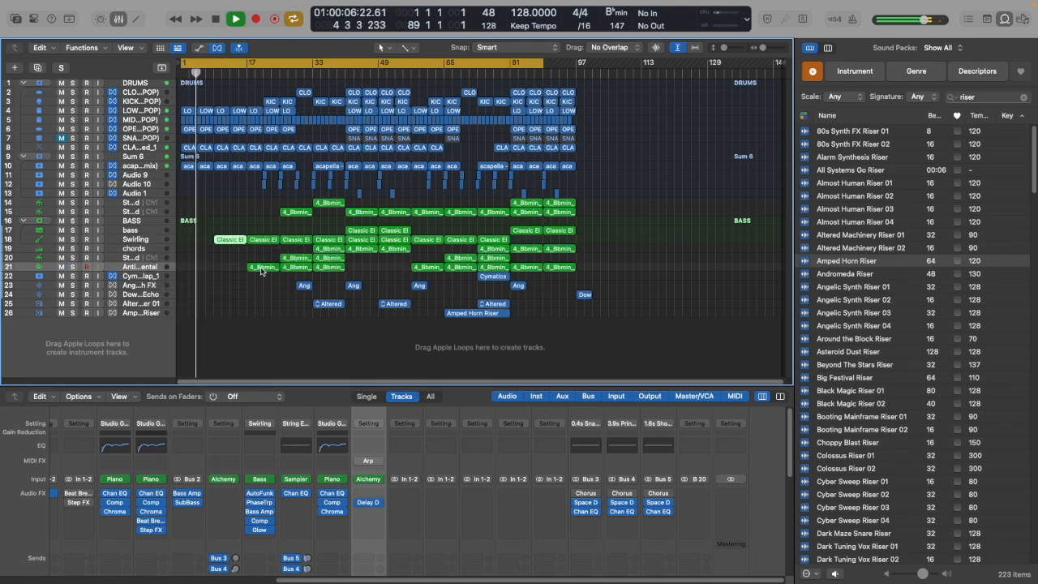
# Copy the Antique Oriental track's bar 17 region to bar 1 and repeat it twice to reach bar 25.
pyautogui.moveTo(256, 268); pyautogui.dragTo(189, 271)
pyautogui.press('super+r')
pyautogui.press('super+r')
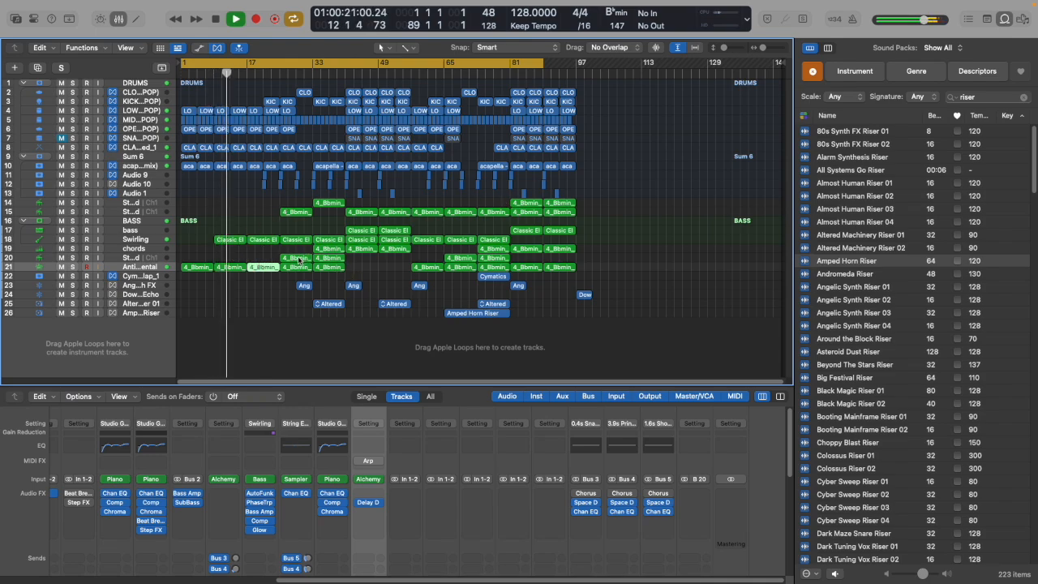
# Delete the kick region at bar 21, and copy that bar's acapella region with its Audio 9 and Audio 10 clips to bars 17, 13 and 9.
pyautogui.moveTo(301, 261)
pyautogui.mouseDown()
pyautogui.moveTo(283, 261)
pyautogui.moveTo(298, 263)
pyautogui.mouseUp()
pyautogui.click(272, 103)
pyautogui.press('Delete')
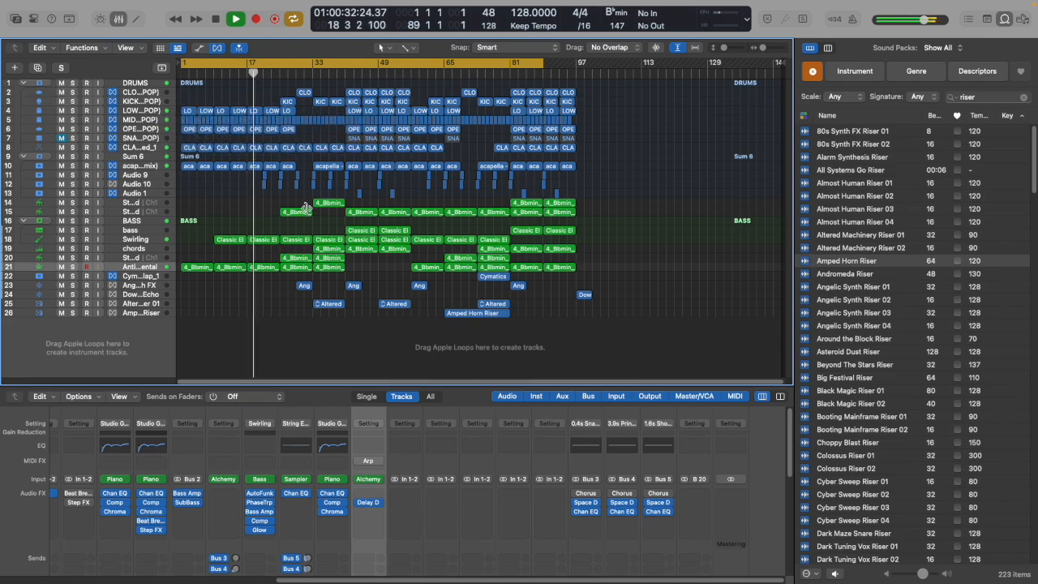
pyautogui.click(267, 167)
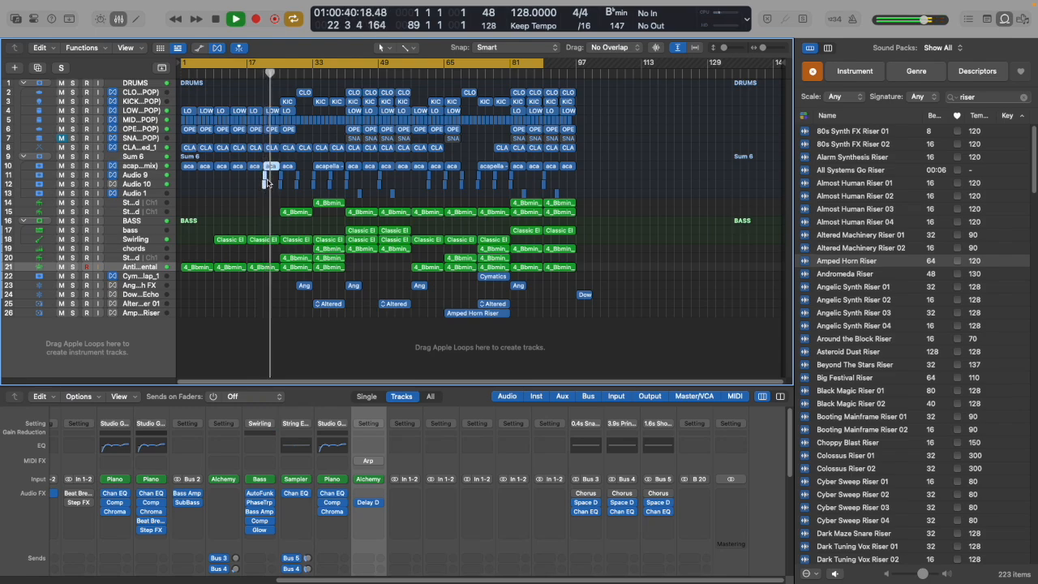
pyautogui.moveTo(269, 166); pyautogui.dragTo(225, 169)
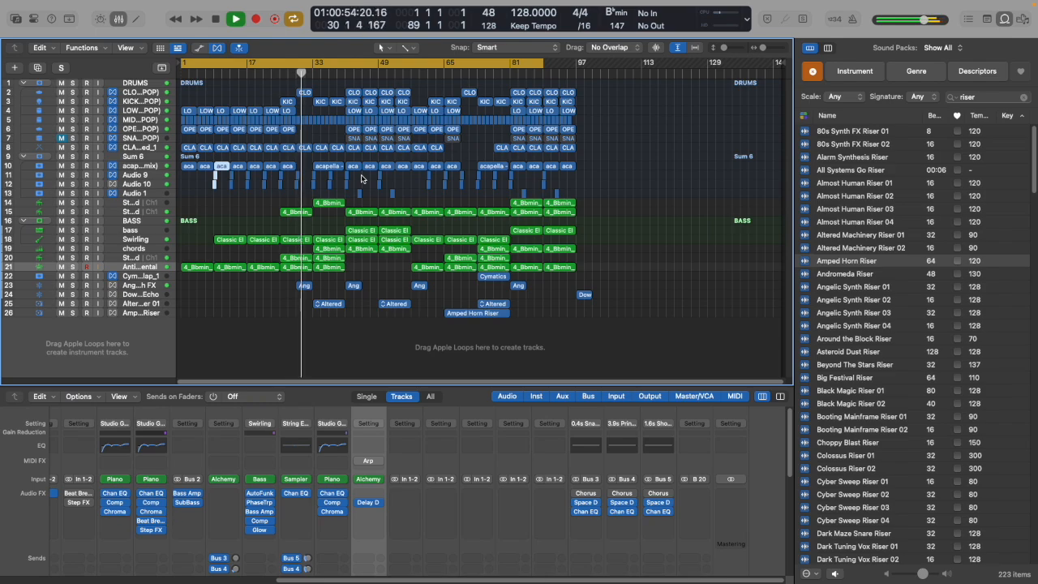
# Extend the cycle area to bar 102 and repeat all drum, acapella and instrument regions between bars 81 and 97 once.
pyautogui.moveTo(542, 65); pyautogui.dragTo(595, 71)
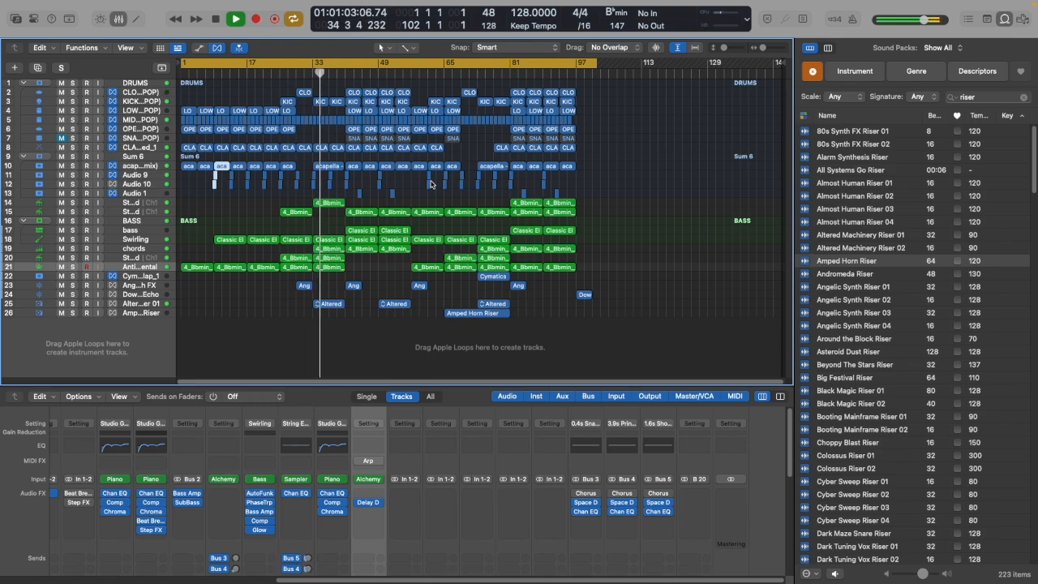
pyautogui.moveTo(509, 83); pyautogui.dragTo(572, 275)
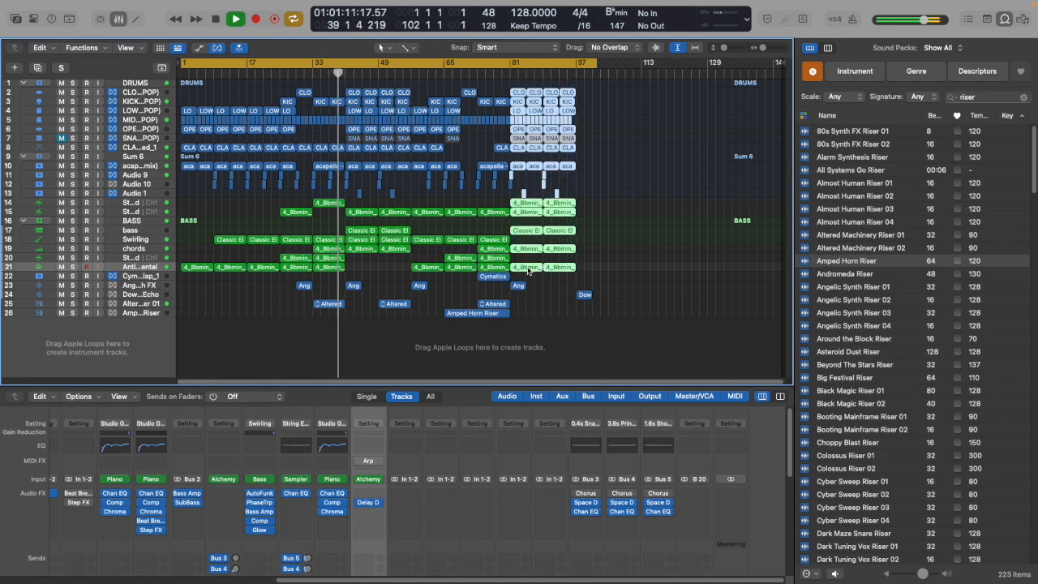
pyautogui.press('super+r')
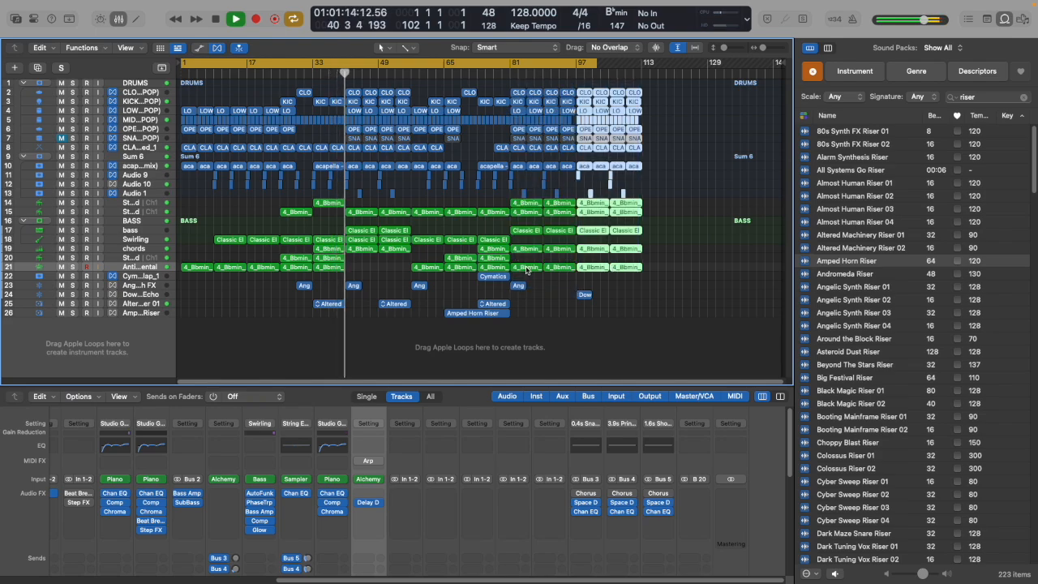
# Try to move the repeated regions slightly earlier so they start at bar 97.
pyautogui.press('m')
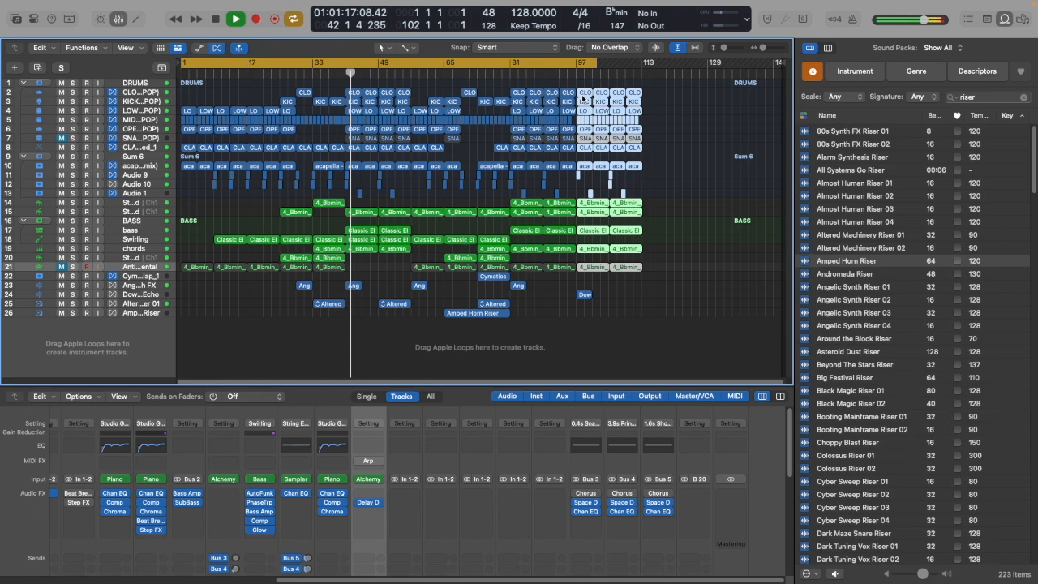
pyautogui.press('z')
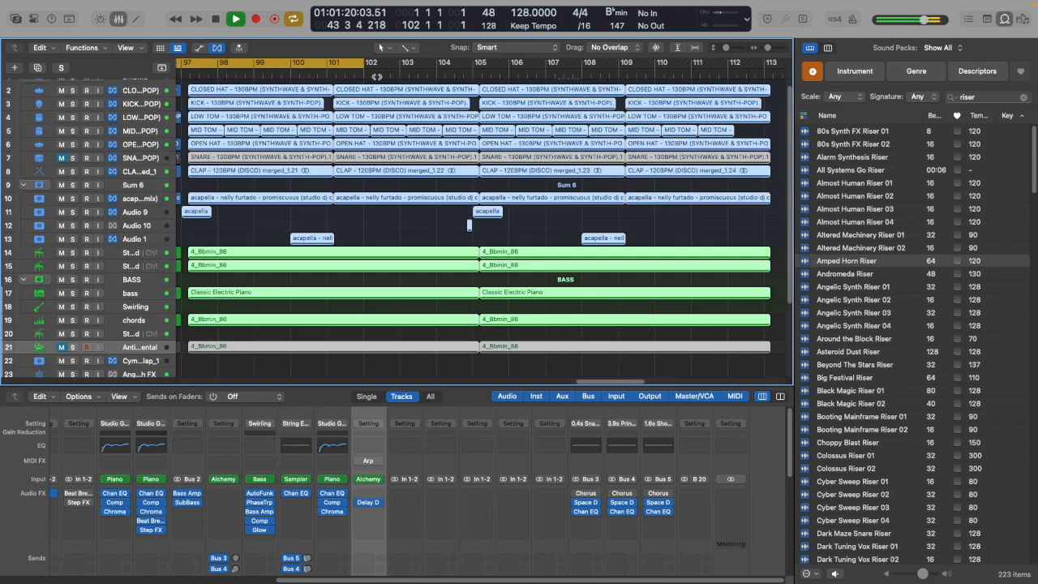
pyautogui.hscroll(-5, 473, 75)
pyautogui.moveTo(453, 91); pyautogui.dragTo(451, 93)
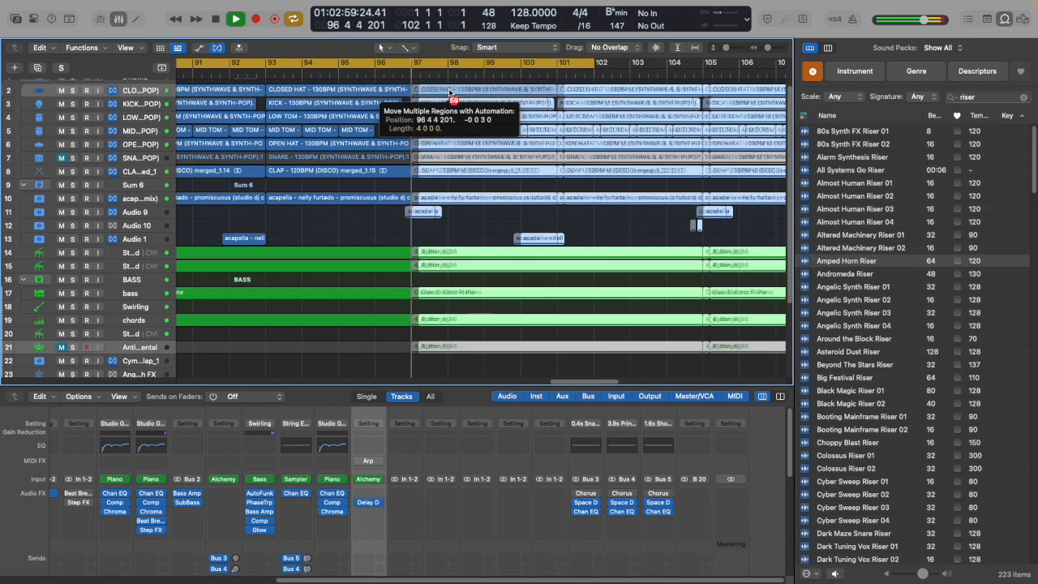
pyautogui.moveTo(449, 92); pyautogui.dragTo(449, 91)
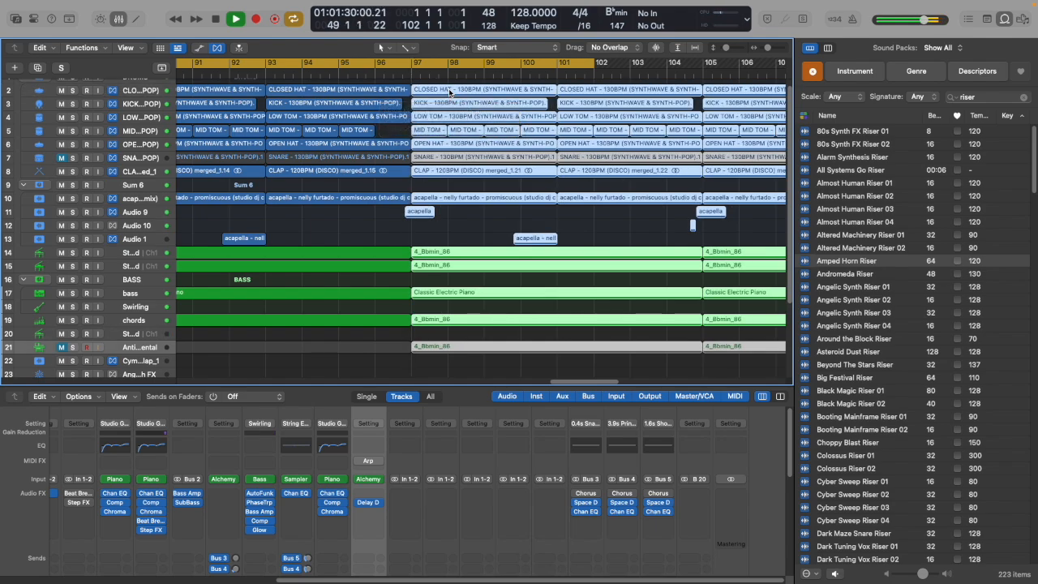
pyautogui.press('m')
pyautogui.click(411, 73)
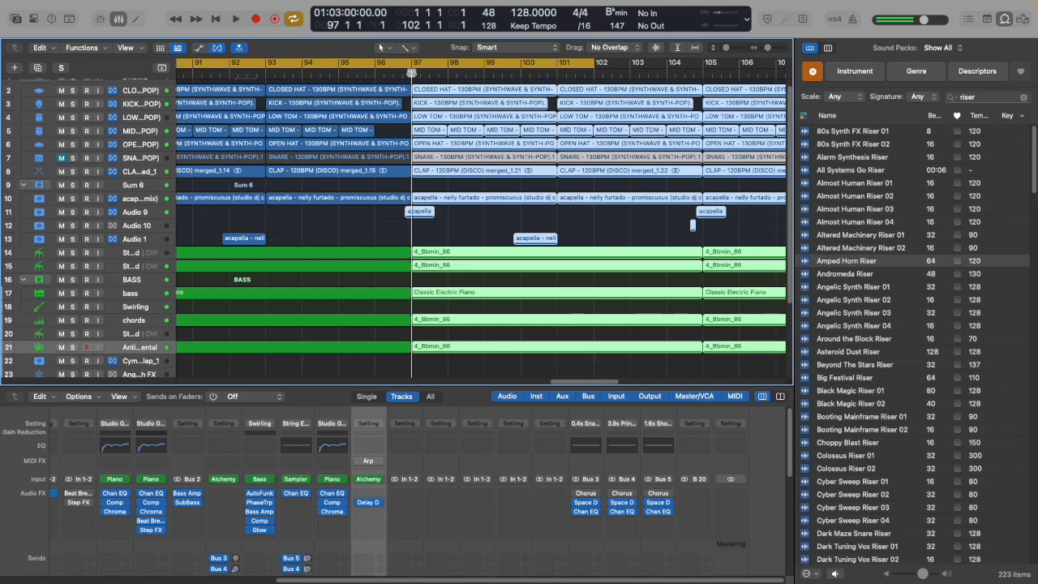
# Undo the last region move, realign the repeated regions exactly to bar 97, and place the playhead just before them.
pyautogui.hscroll(5, 411, 74)
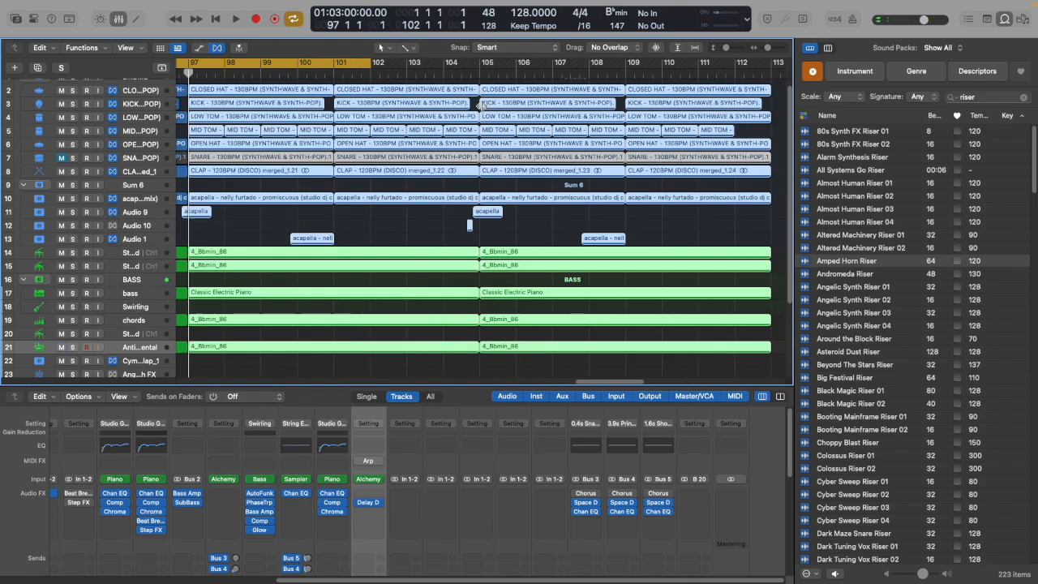
pyautogui.moveTo(726, 49); pyautogui.dragTo(776, 50)
pyautogui.hscroll(-5, 283, 239)
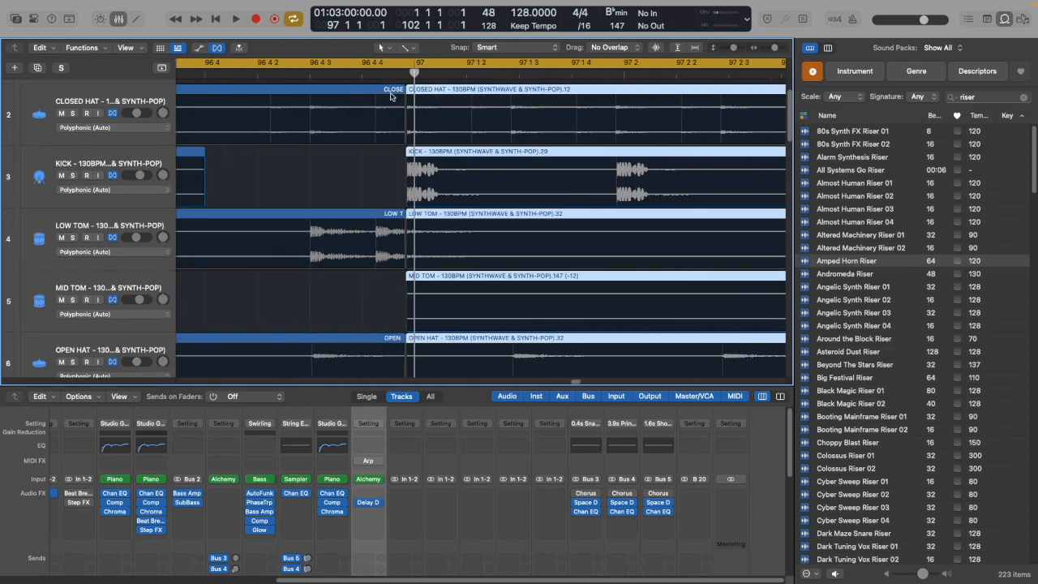
pyautogui.press('super+z')
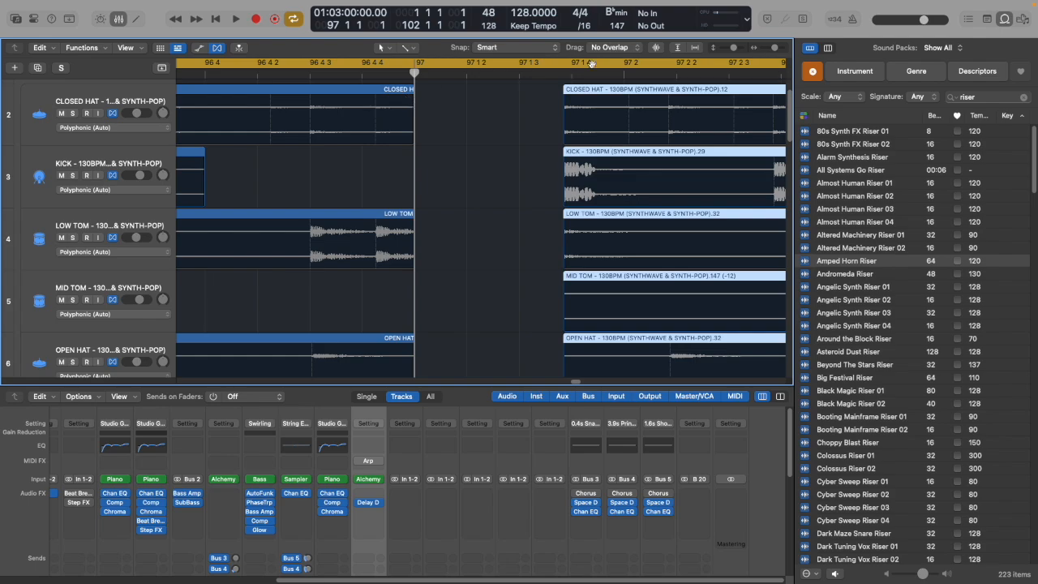
pyautogui.moveTo(577, 92); pyautogui.dragTo(430, 96)
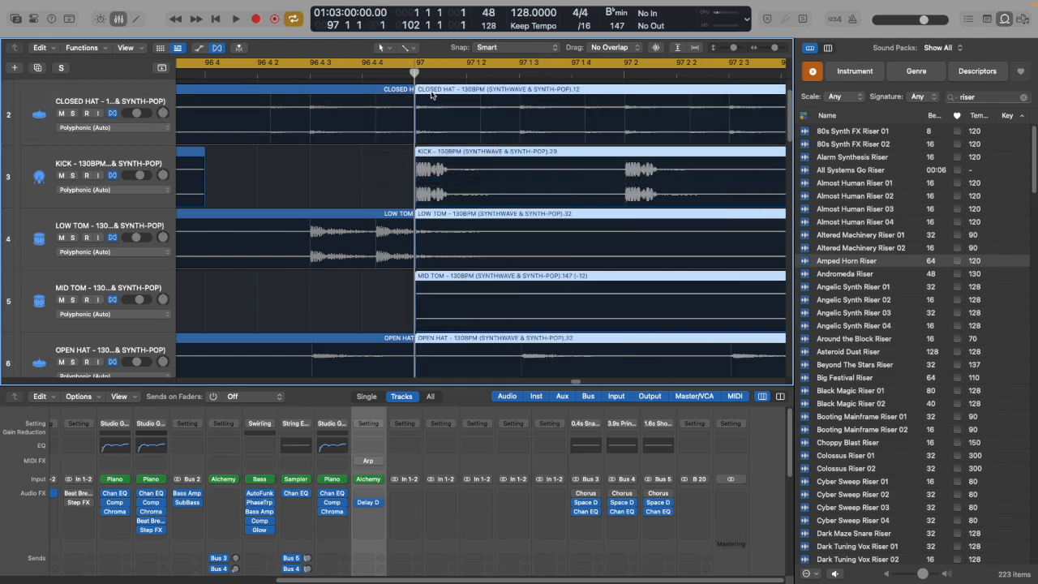
pyautogui.click(387, 72)
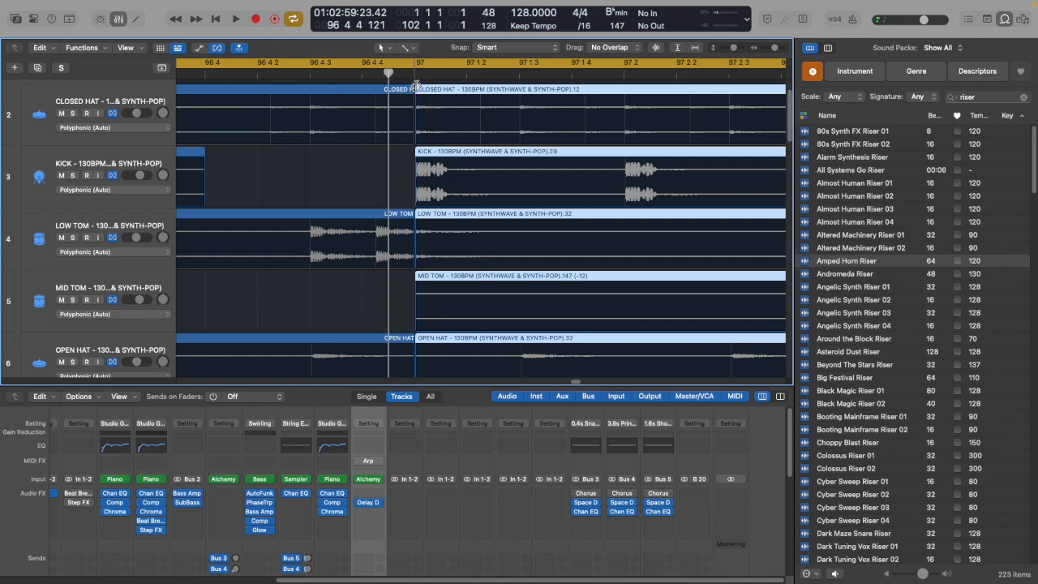
# Play the arrangement from the beginning and extend the cycle area to bar 114.
pyautogui.moveTo(775, 49); pyautogui.dragTo(778, 50)
pyautogui.press('space')
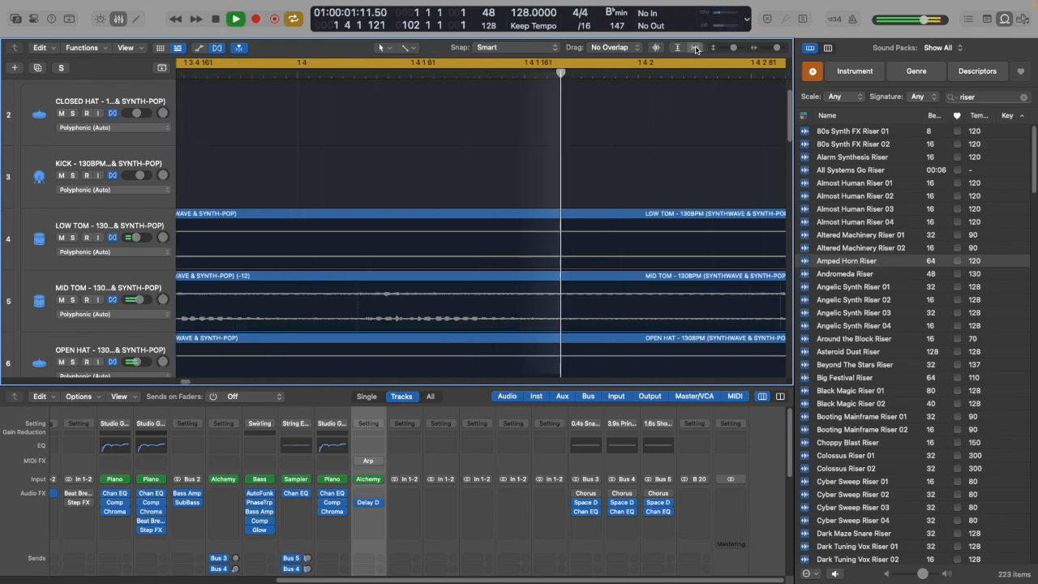
pyautogui.click(696, 50)
pyautogui.click(679, 49)
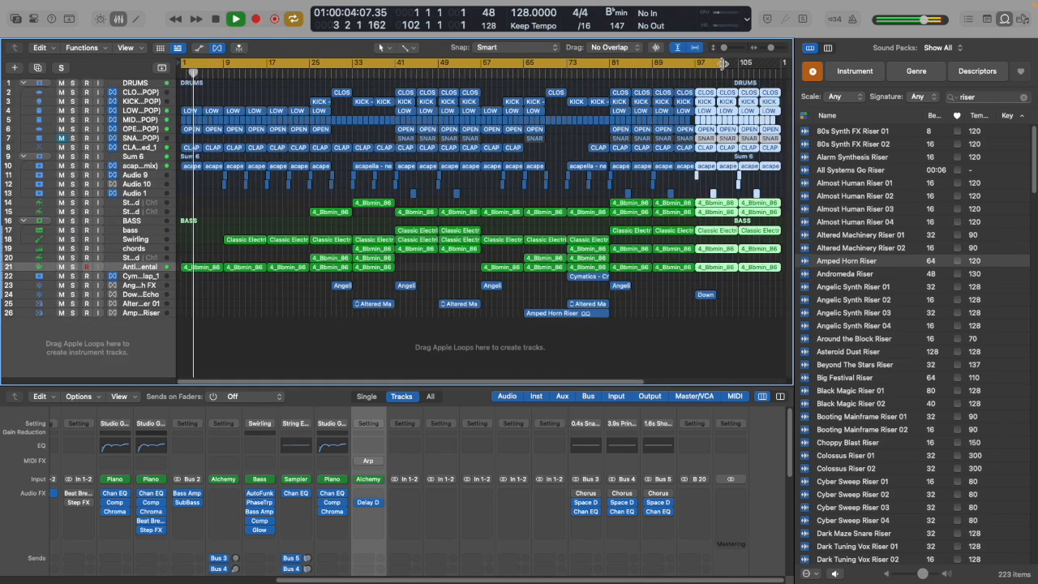
pyautogui.moveTo(722, 64); pyautogui.dragTo(779, 68)
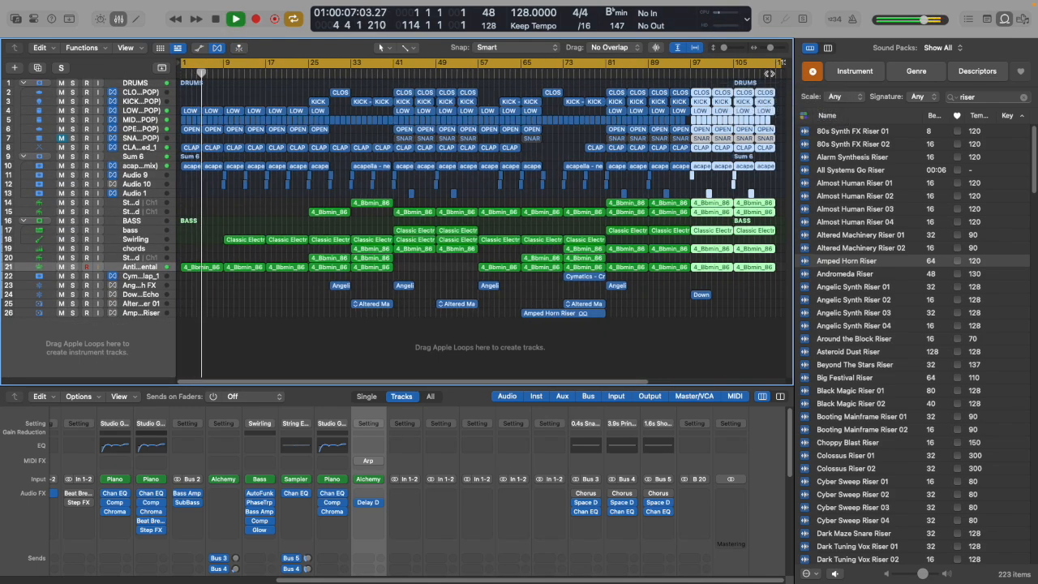
pyautogui.click(770, 73)
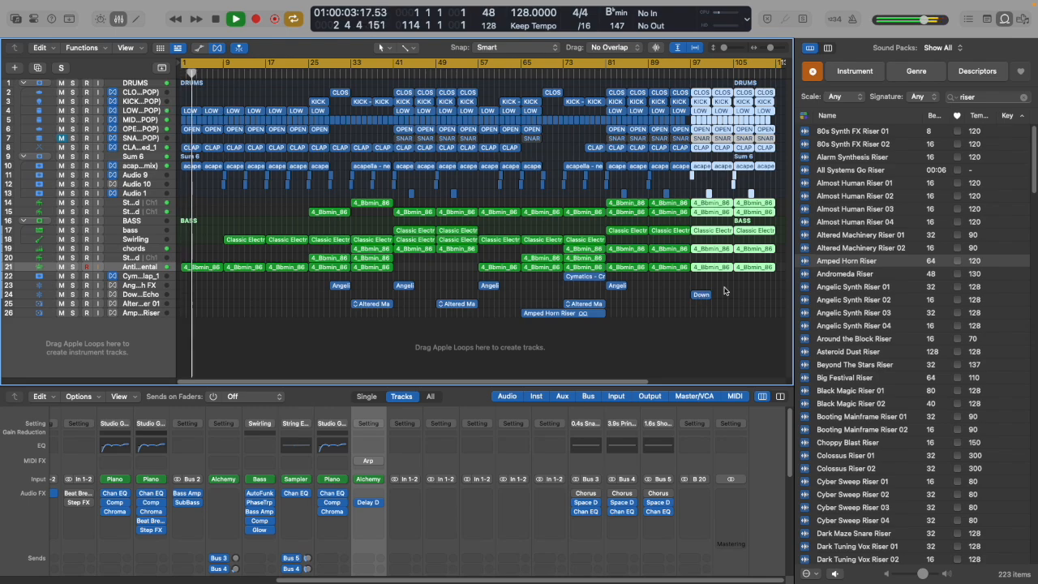
# Copy the Altered Machinery riser to bar 105 and the track 23 effect to bar 113, and move the track 24 effect to bar 113.
pyautogui.hscroll(3, 714, 292)
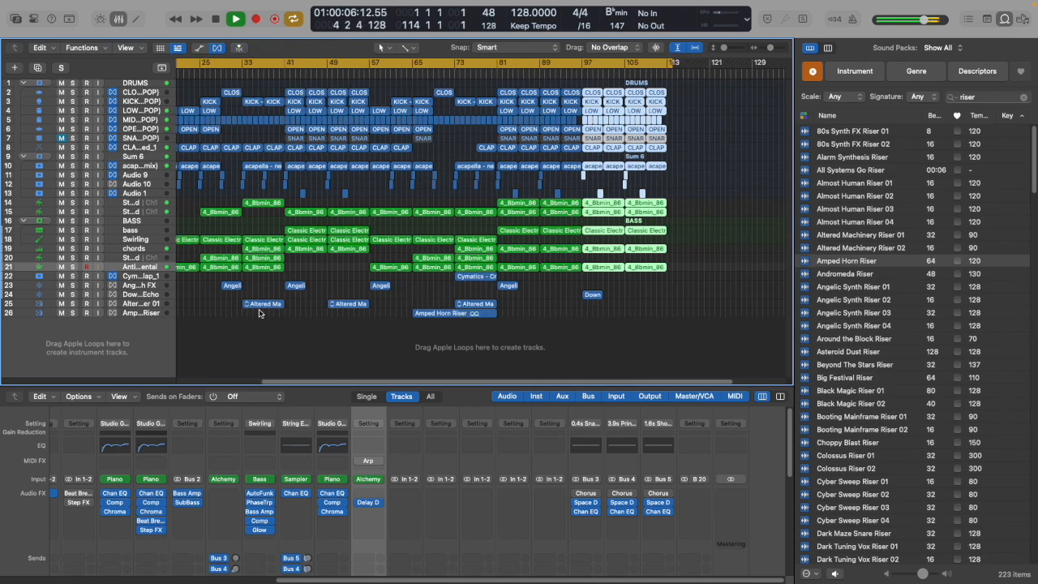
pyautogui.click(365, 304)
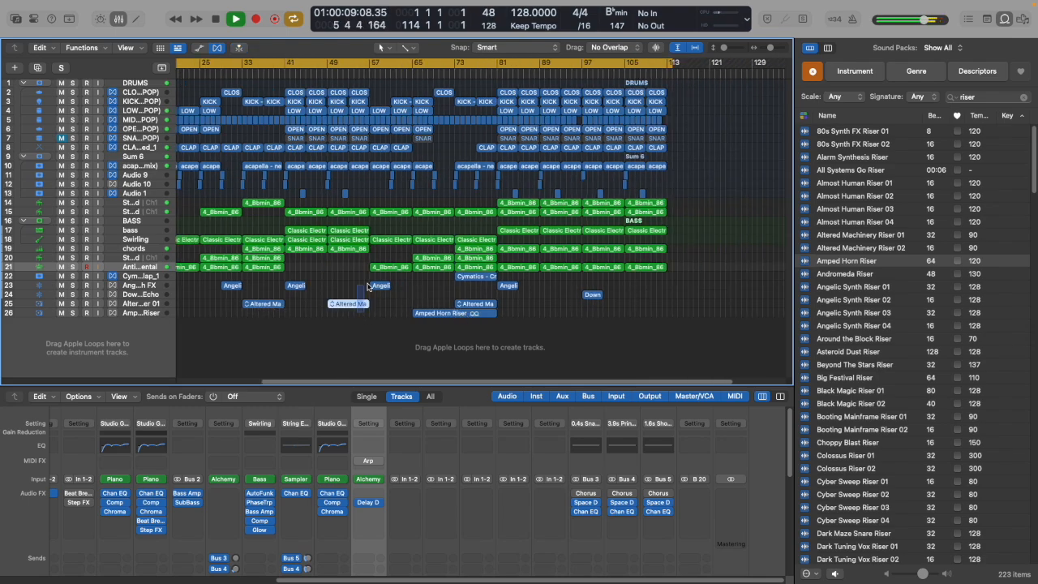
pyautogui.moveTo(342, 306); pyautogui.dragTo(769, 295)
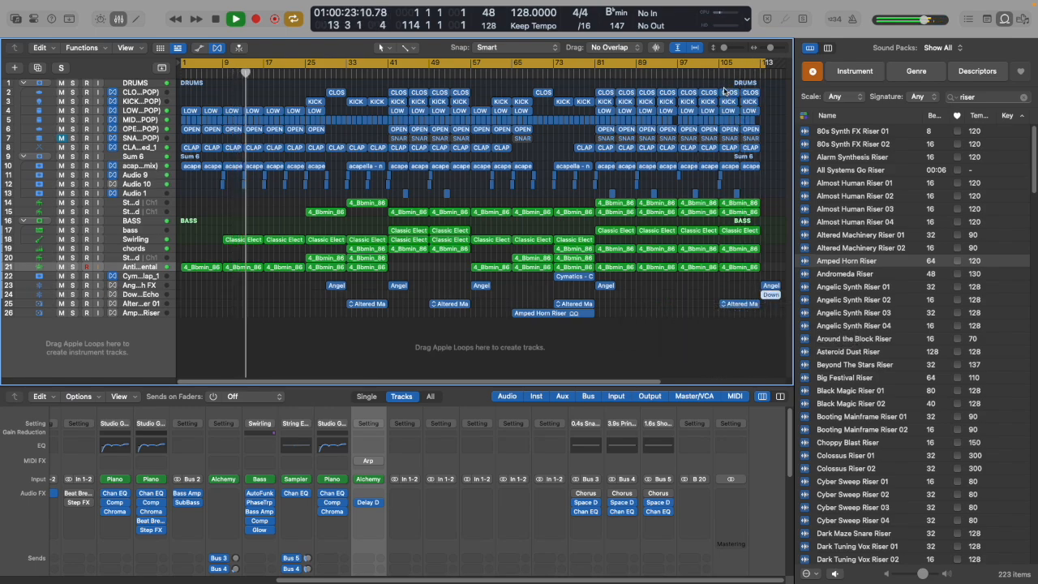
# Copy the closed hat, kick, low tom and mid tom regions from bar 105 to bar 113, and fill the mid tom gaps before bars 97 and 113.
pyautogui.moveTo(721, 86); pyautogui.dragTo(755, 128)
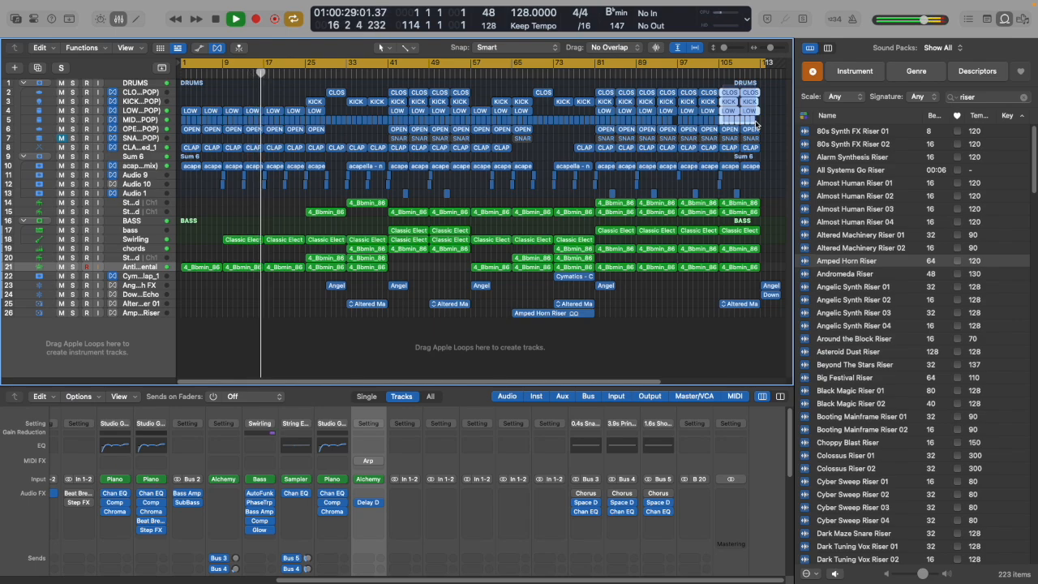
pyautogui.moveTo(755, 123); pyautogui.dragTo(767, 114)
pyautogui.moveTo(751, 62); pyautogui.dragTo(809, 66)
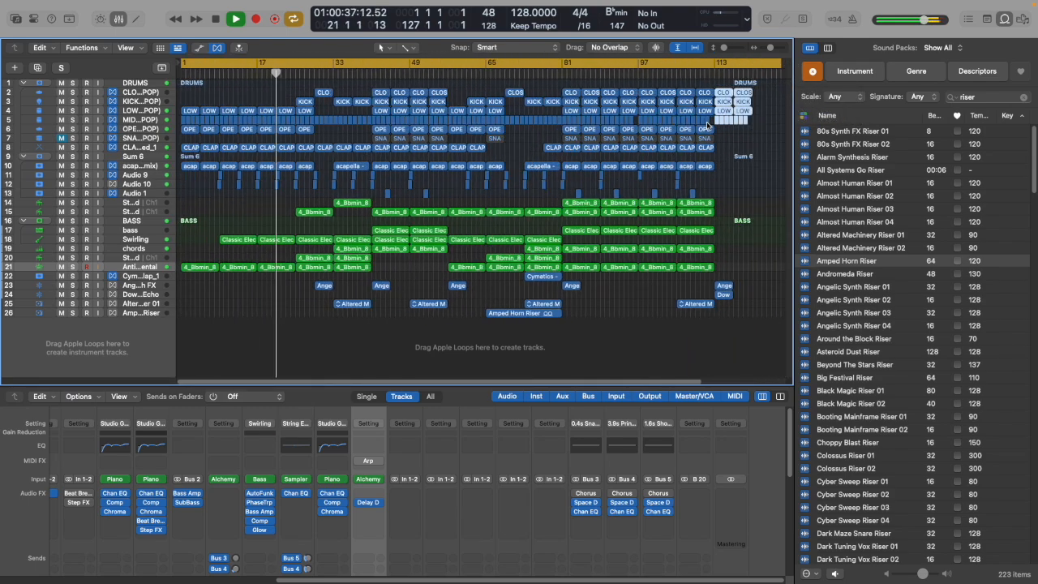
pyautogui.click(706, 124)
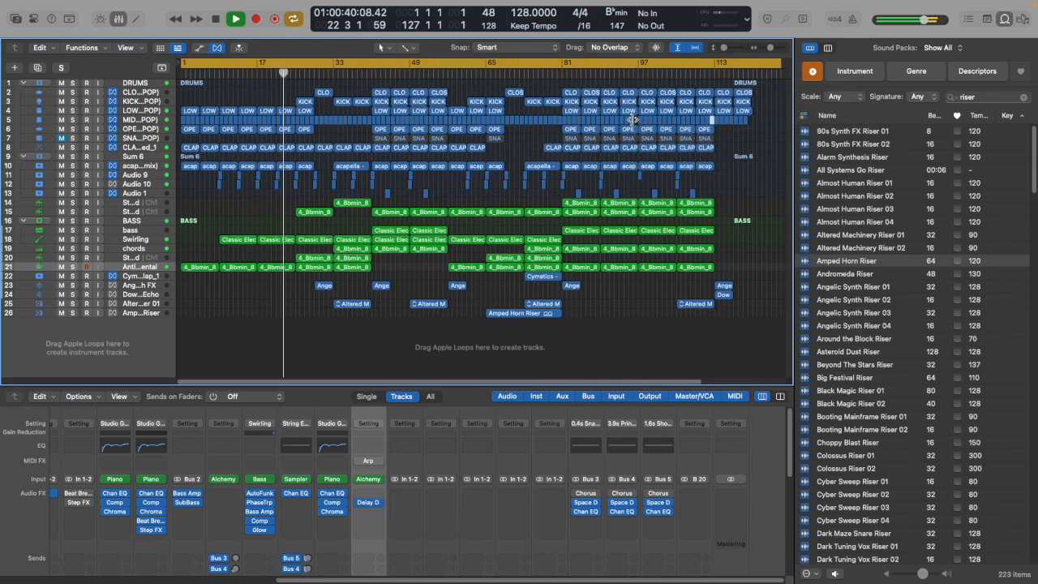
pyautogui.click(634, 121)
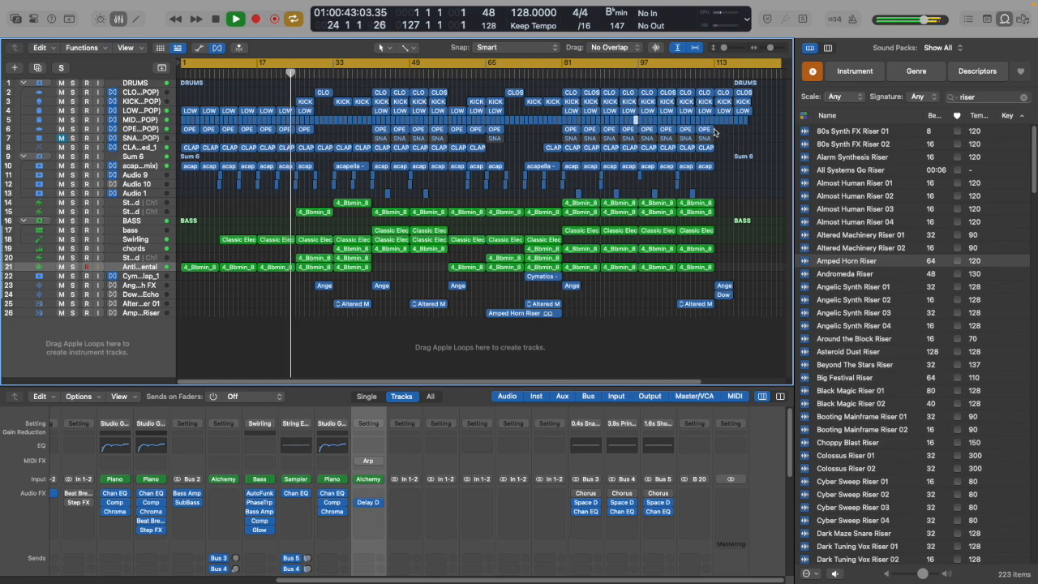
# Extend the clap regions and the acapella with its Audio 9 and Audio 10 clips through bar 129, and lengthen the cycle area to bar 136.
pyautogui.click(687, 148)
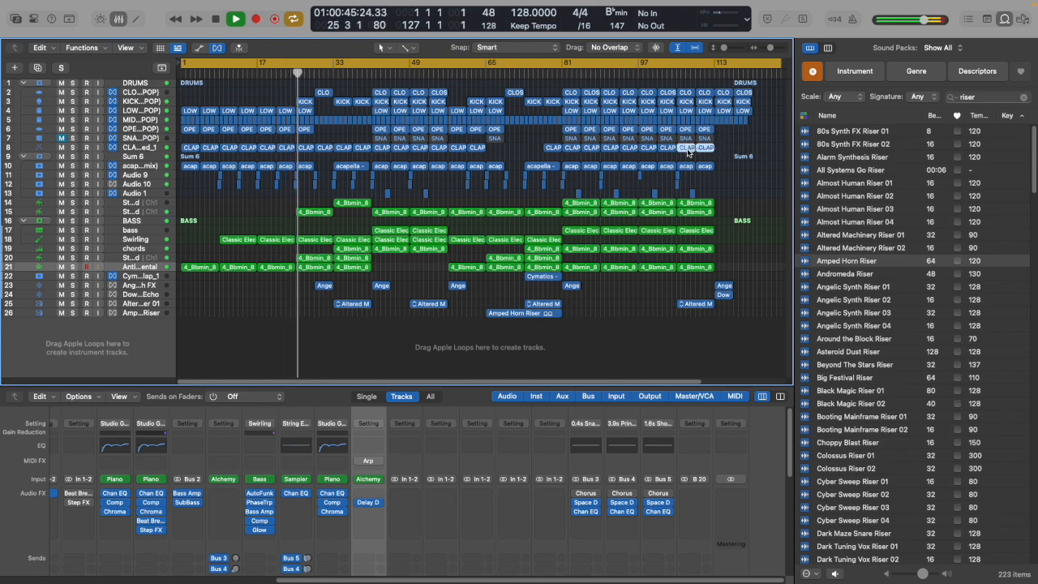
pyautogui.press('super+r')
pyautogui.press('super+r')
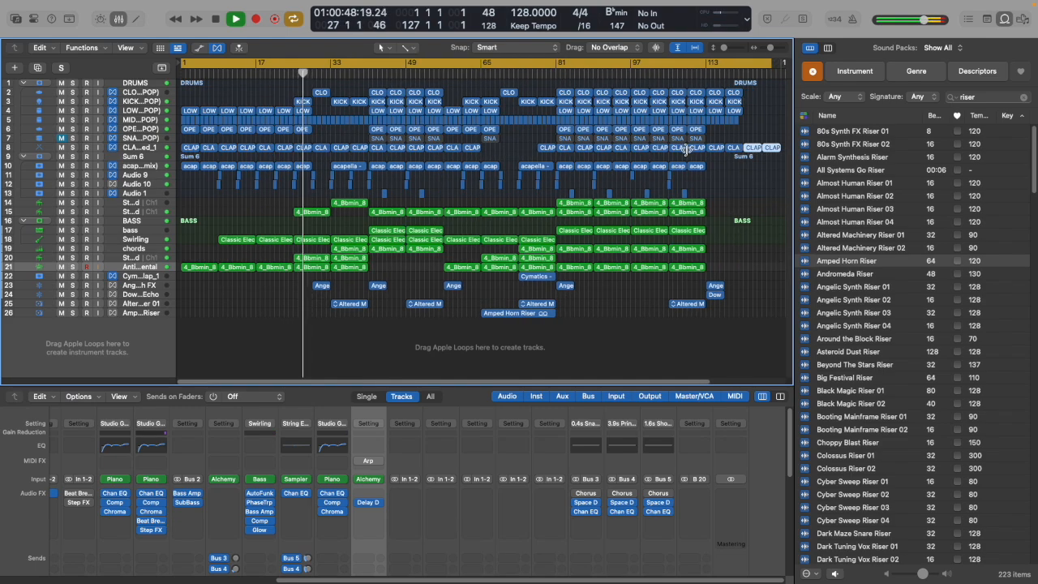
pyautogui.moveTo(669, 159); pyautogui.dragTo(753, 172)
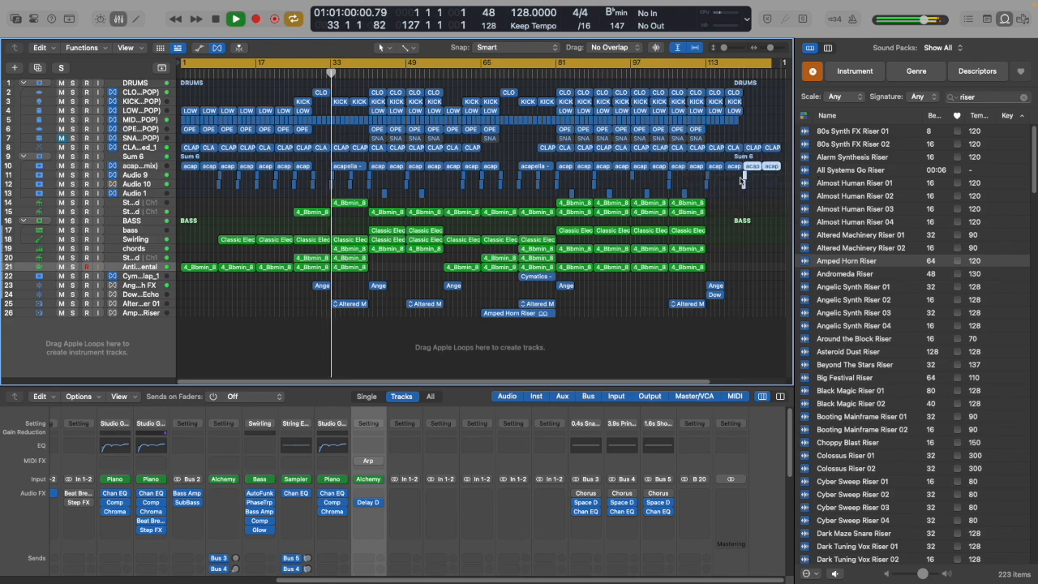
pyautogui.moveTo(779, 65); pyautogui.dragTo(790, 65)
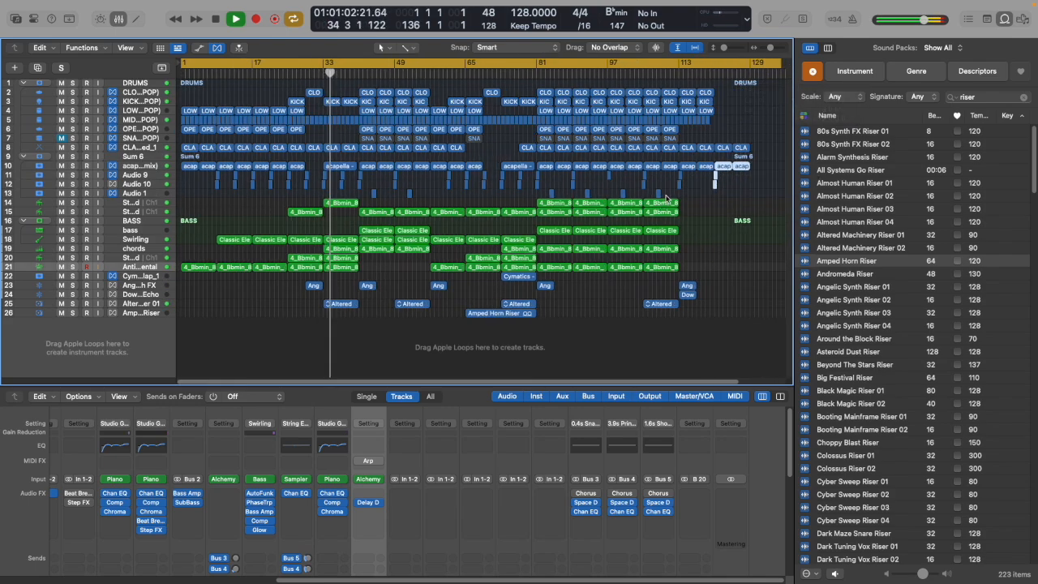
# Repeat the track 15 and bass regions from bar 105 once, and repeat the Swirling region from bar 73 six times up to bar 129.
pyautogui.moveTo(684, 203); pyautogui.dragTo(650, 238)
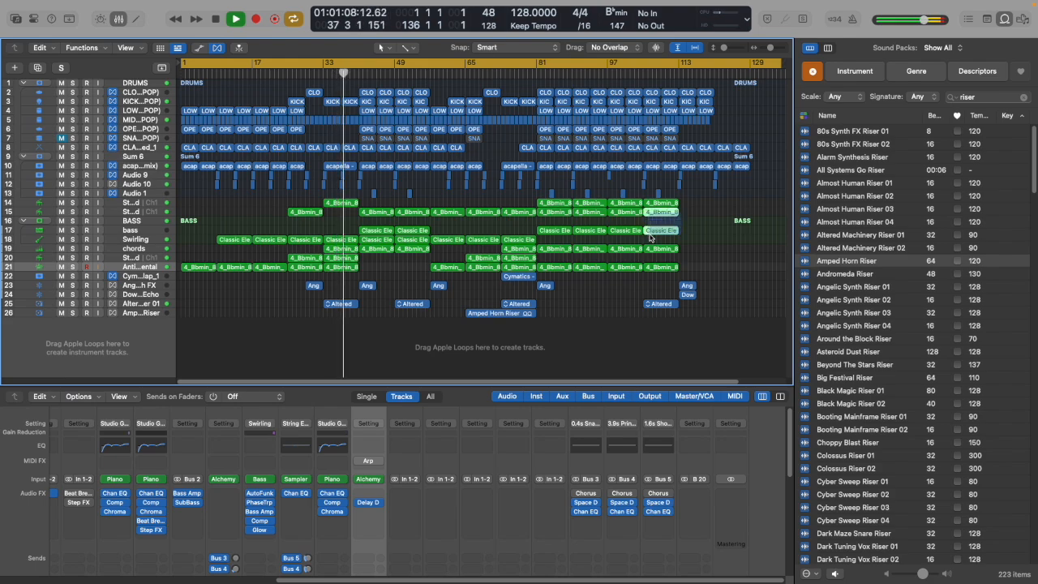
pyautogui.press('super+r')
pyautogui.click(525, 242)
pyautogui.press('super+r')
pyautogui.press('super+r')
pyautogui.press('super+r')
pyautogui.press('super+r')
pyautogui.press('super+r')
pyautogui.press('super+r')
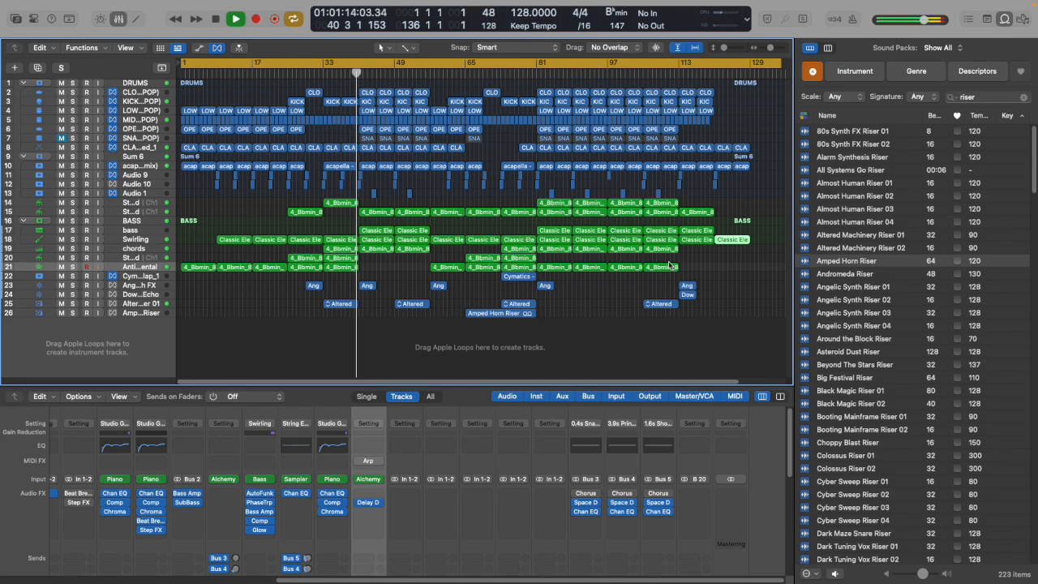
pyautogui.hotkey('ctrl', 'm')
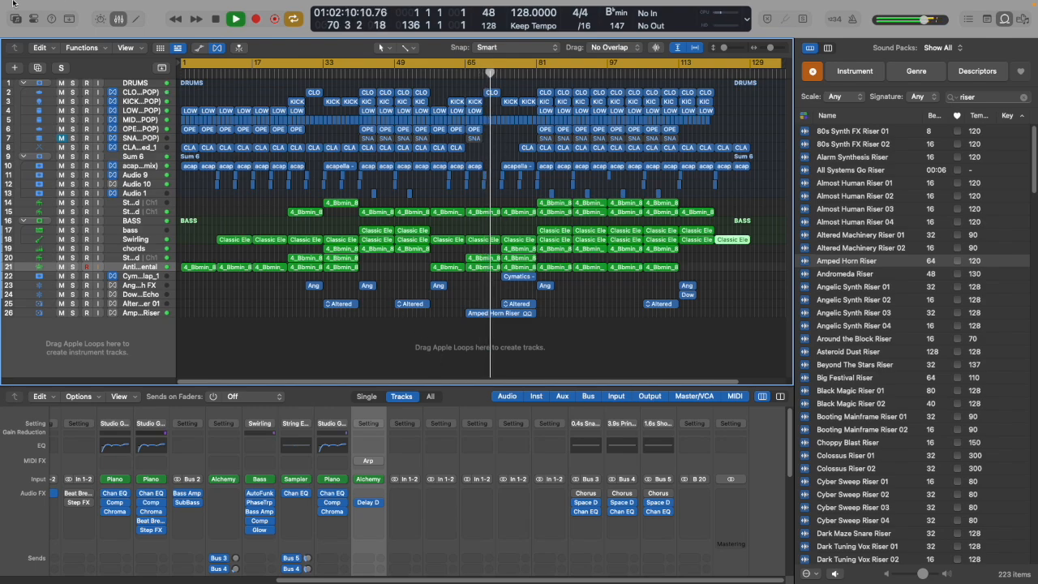
# Shorten the ends of the kick regions just before bars 81 and 41.
pyautogui.moveTo(16, 6)
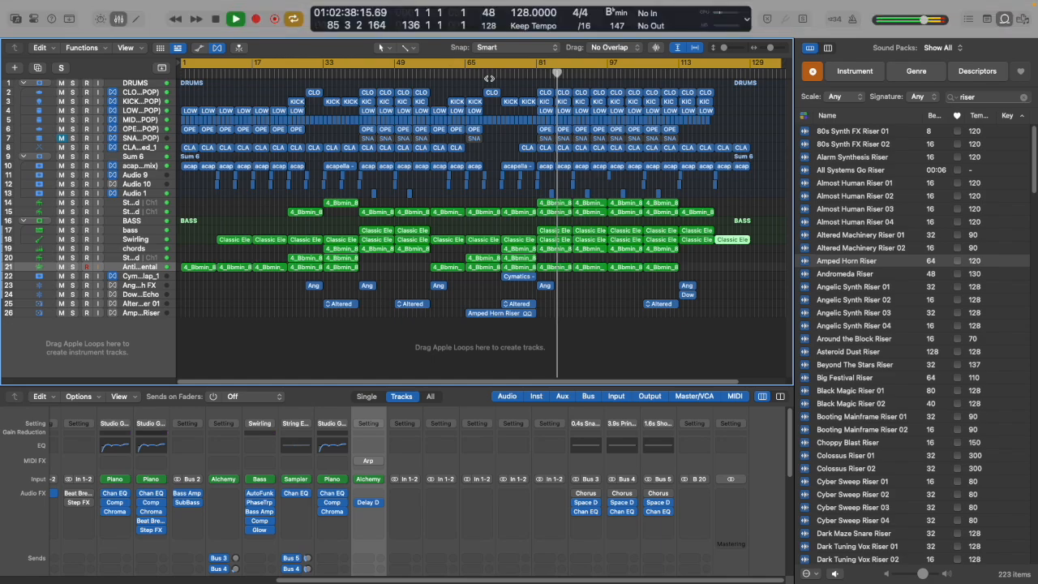
pyautogui.moveTo(535, 103); pyautogui.dragTo(528, 102)
pyautogui.moveTo(355, 102); pyautogui.dragTo(353, 103)
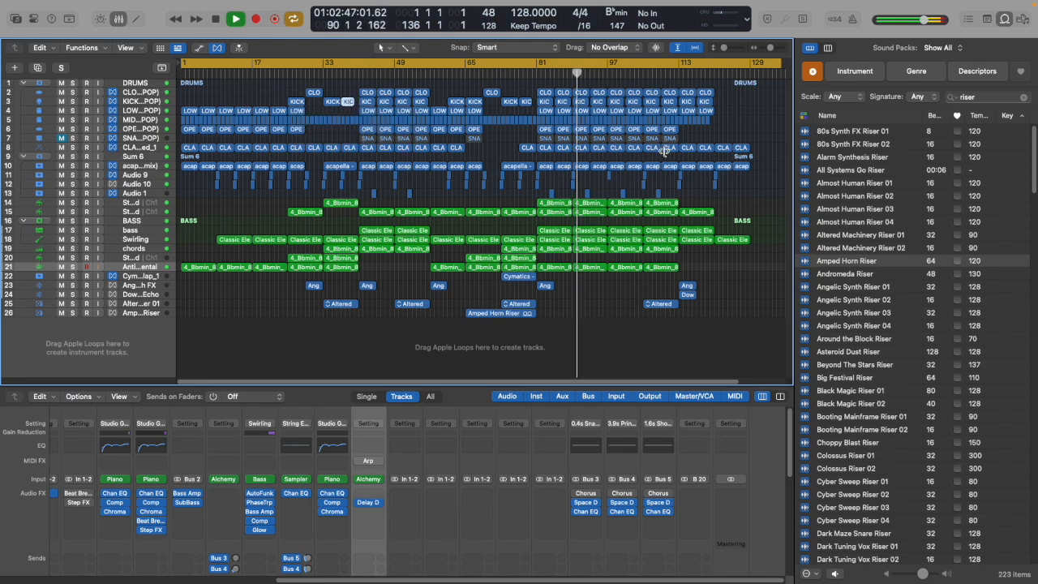
# Save the project as a new version named promiscuous nelly REMIX v2 in the NELL REMIX folder.
pyautogui.click(78, 6)
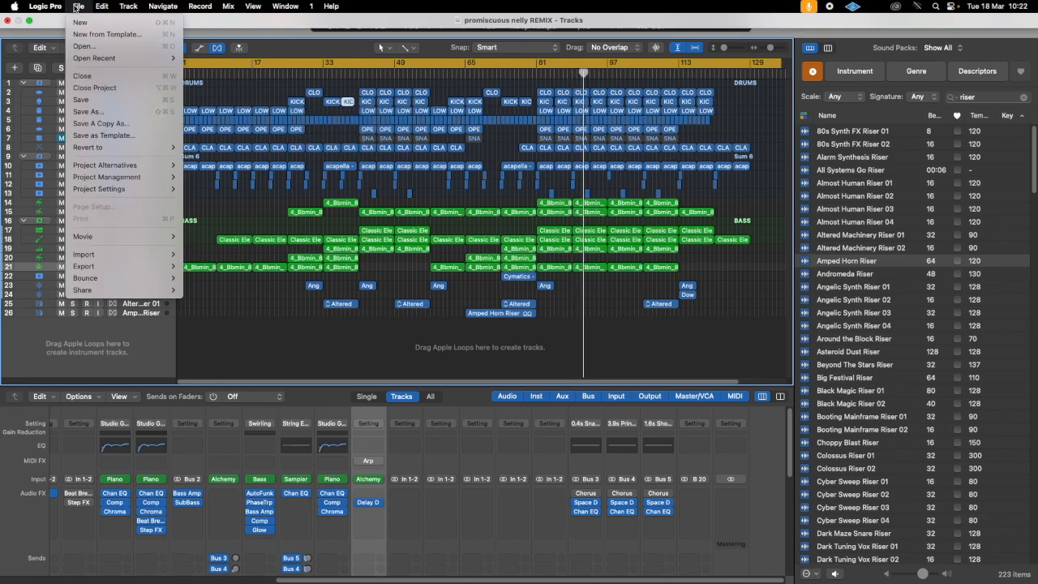
pyautogui.click(136, 111)
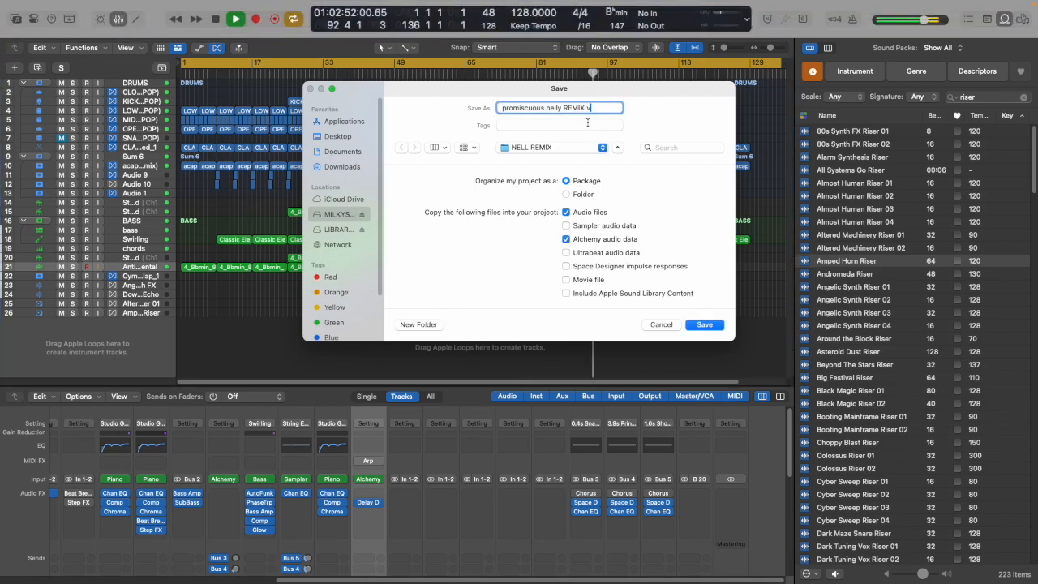
pyautogui.press('Return')
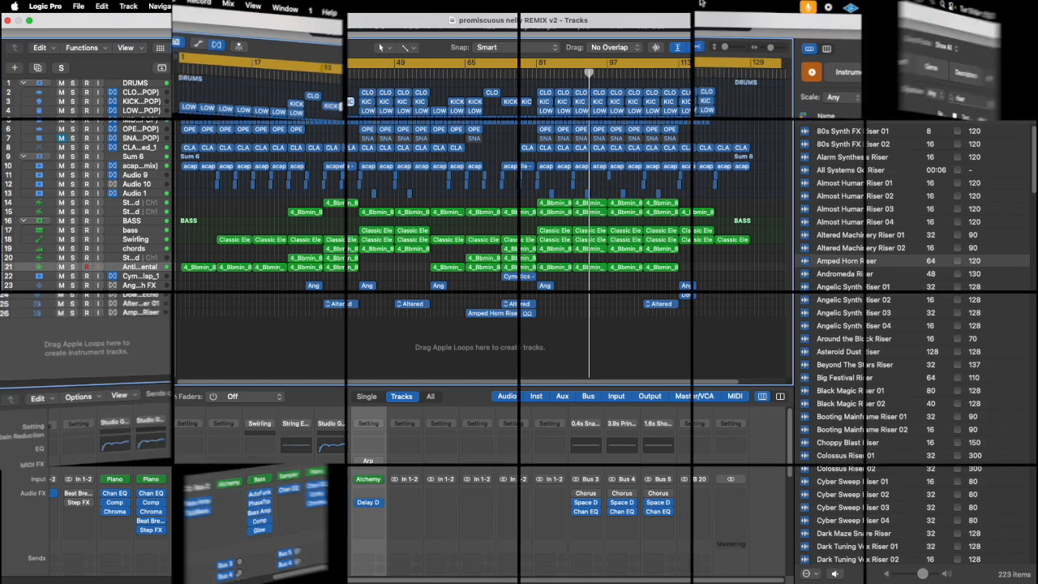